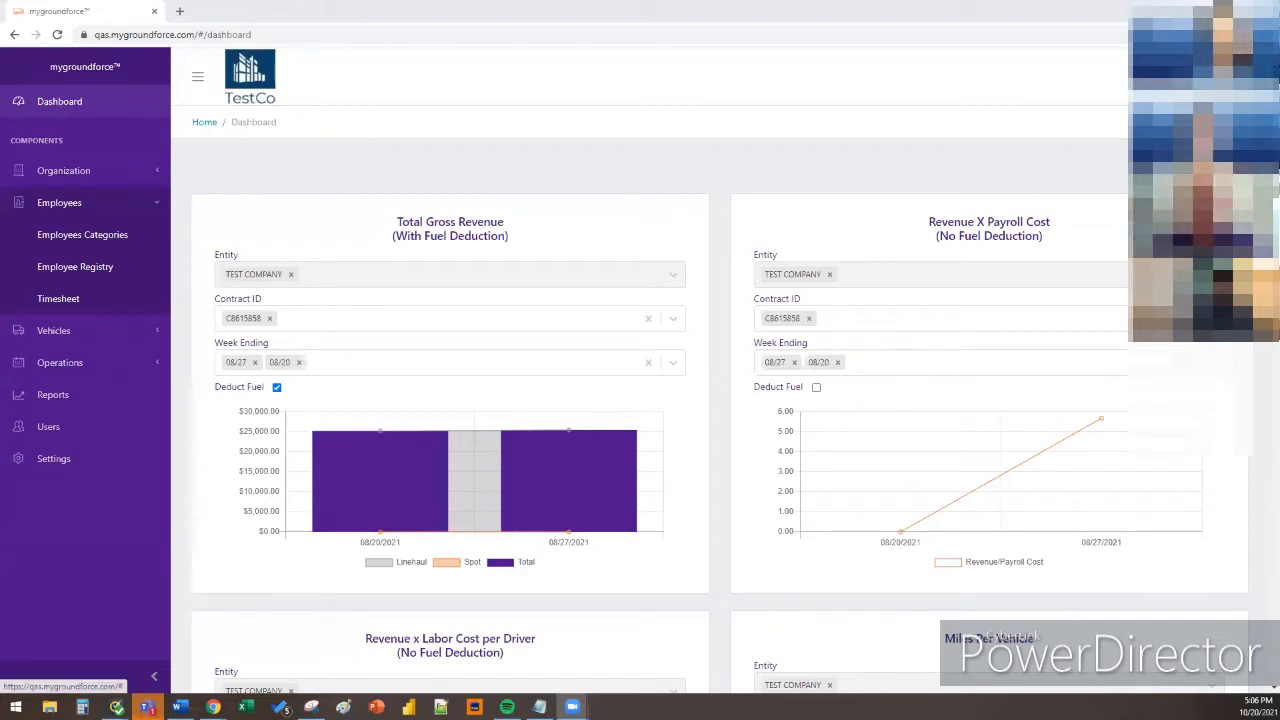
Choose TEST COMPANY as both the organization and the entity in the Select Entity dialog
click(1218, 76)
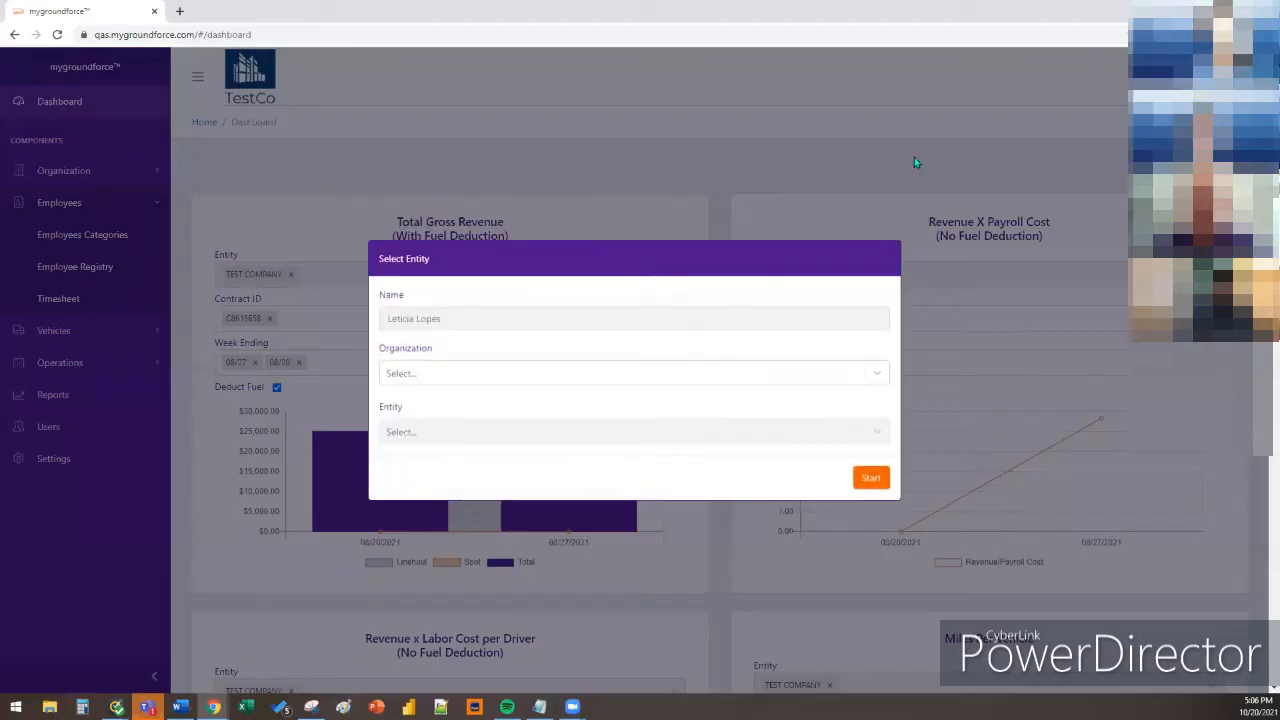
click(657, 375)
click(660, 380)
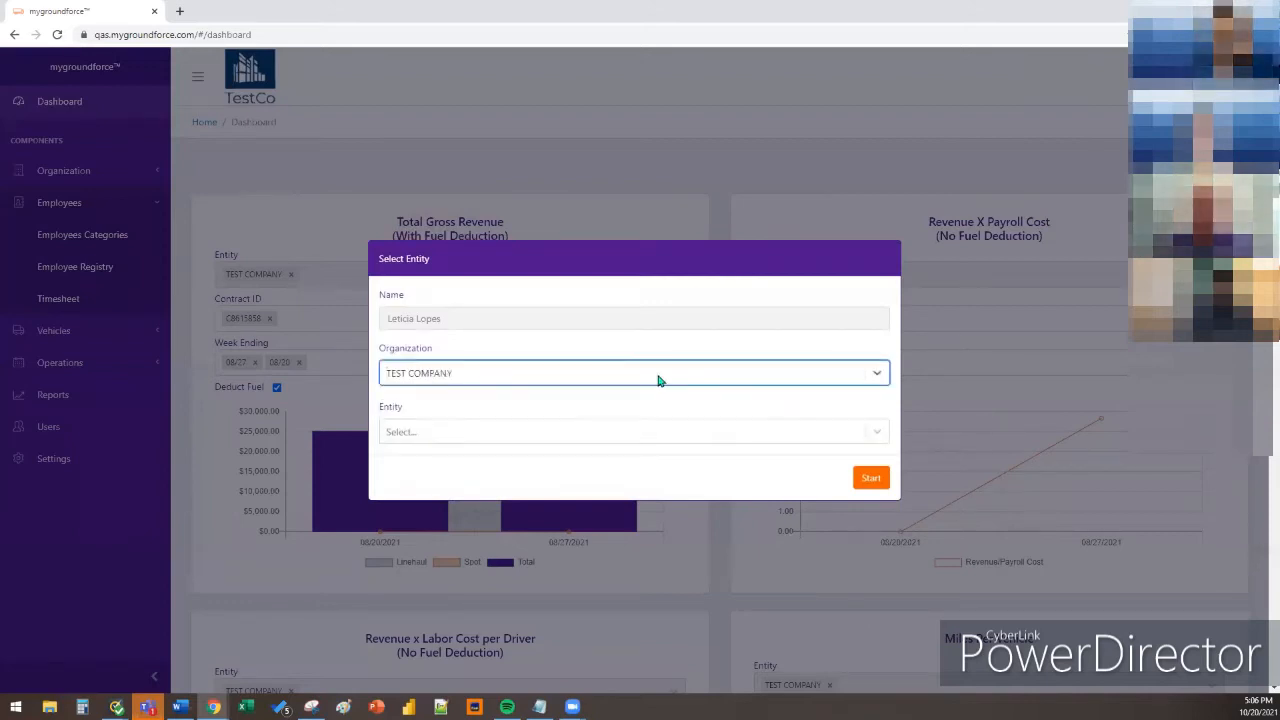
click(671, 437)
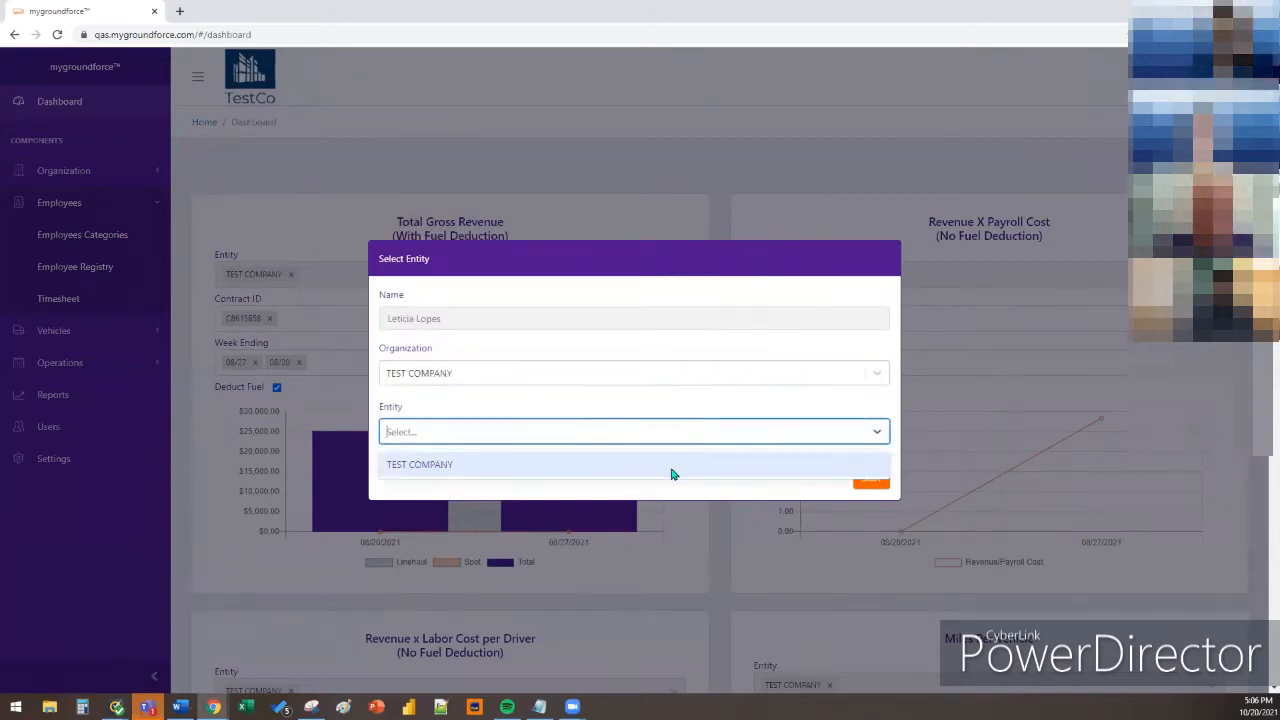
click(673, 466)
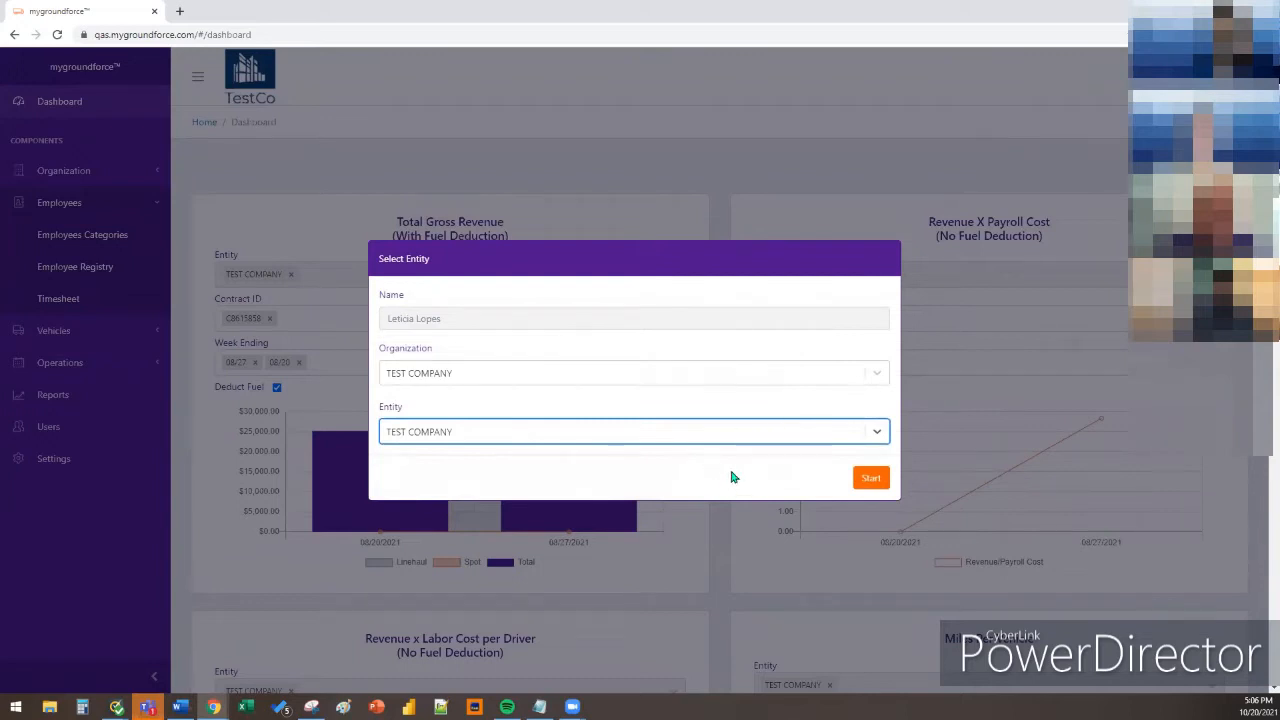
click(590, 378)
click(590, 378)
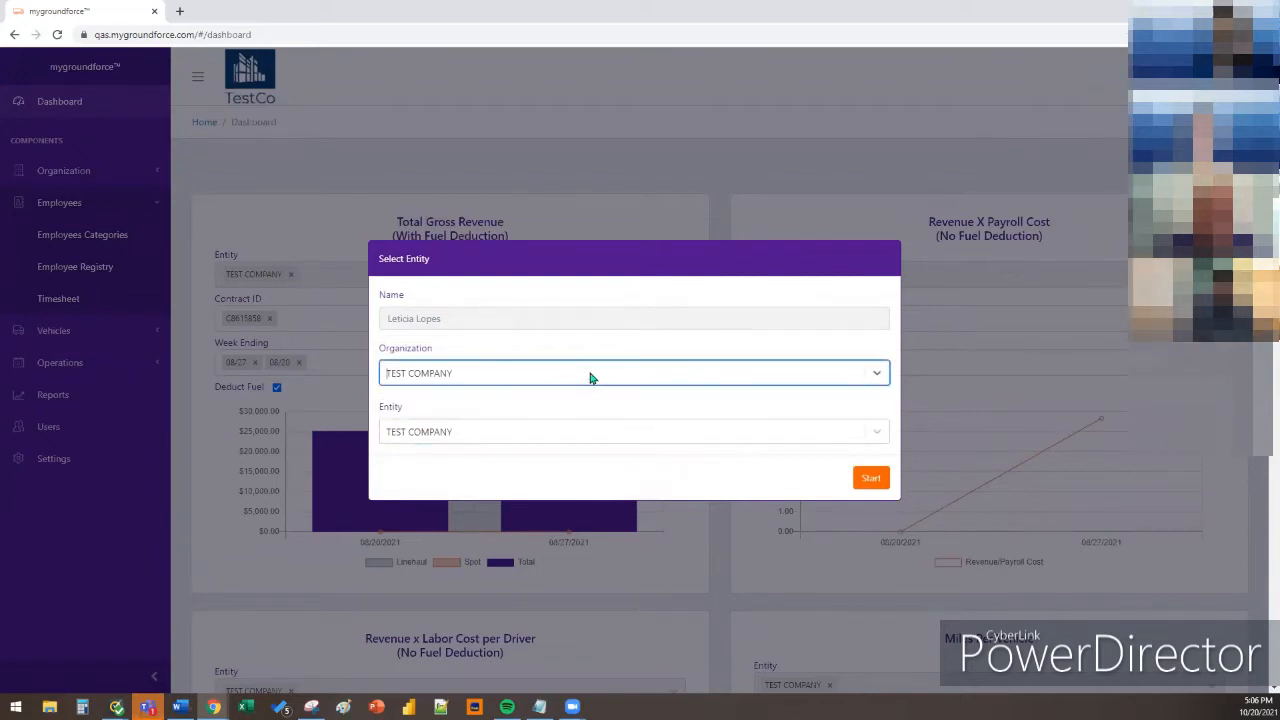
click(583, 430)
click(604, 455)
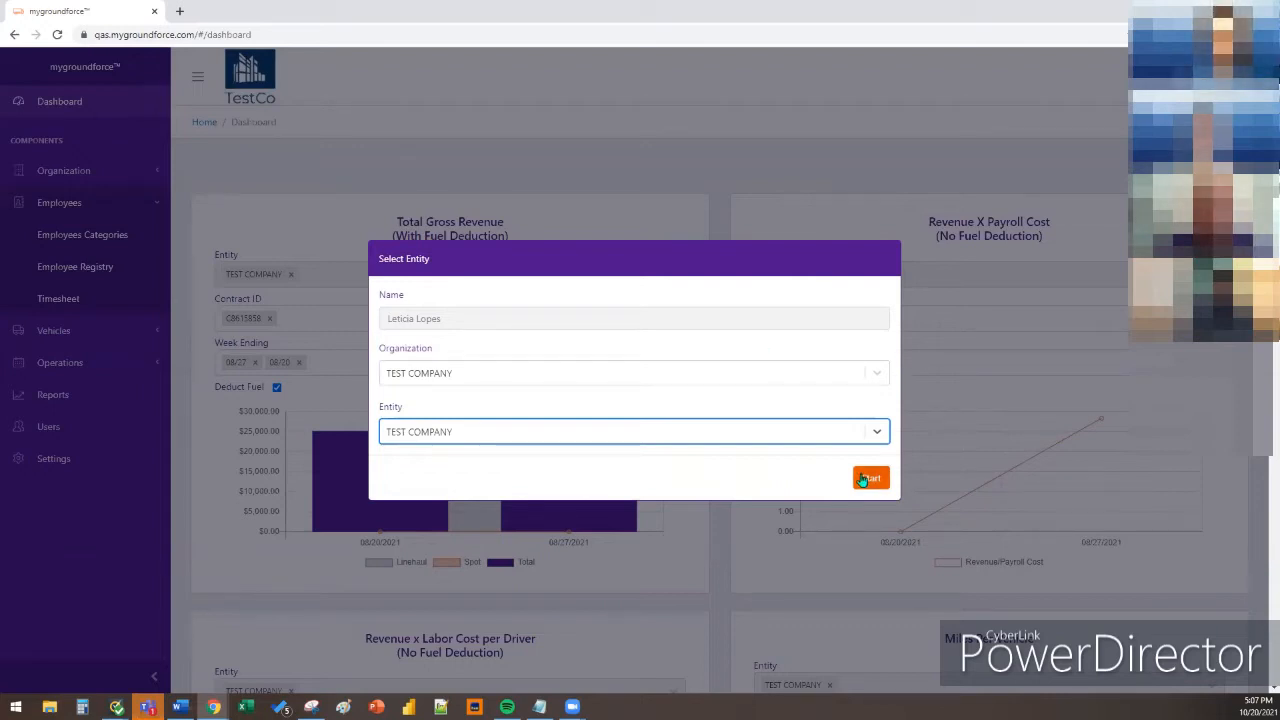
Point out the Organization label, then start the TEST COMPANY session
drag(432, 352, 383, 353)
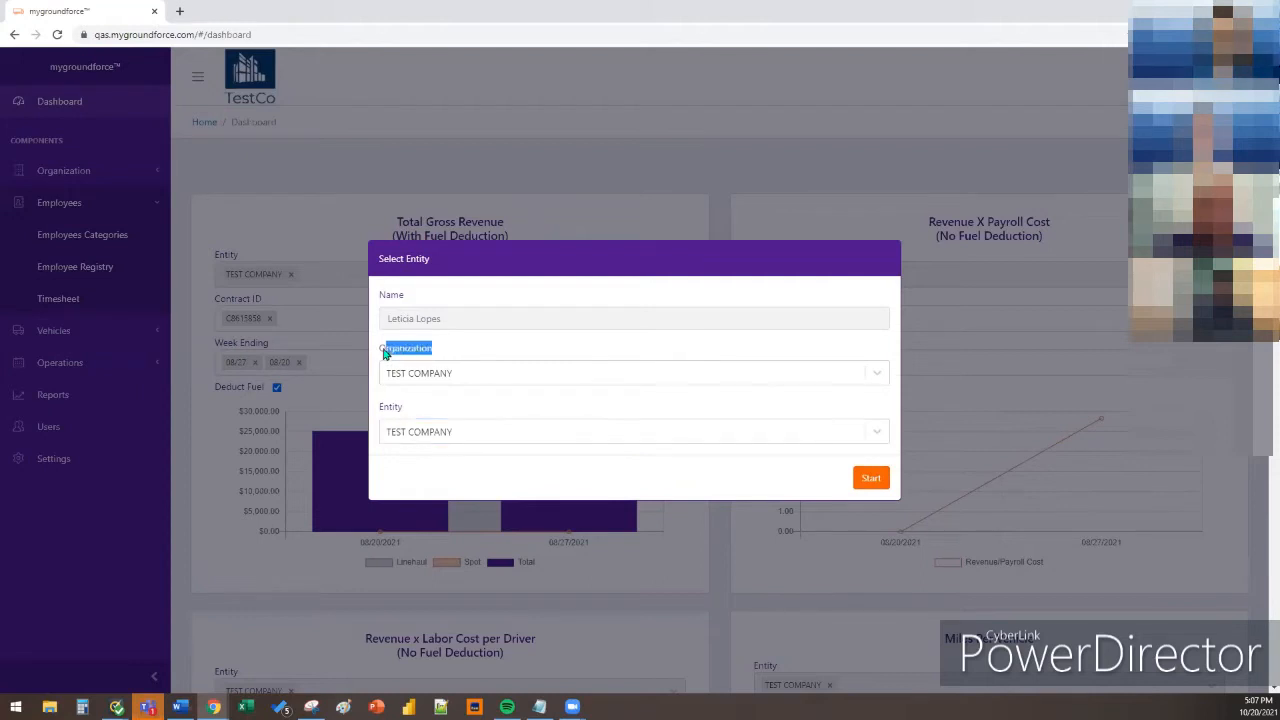
click(380, 354)
click(435, 351)
mouse_move(410, 351)
mouse_down()
mouse_move(383, 350)
mouse_move(433, 350)
mouse_up()
click(380, 351)
click(433, 351)
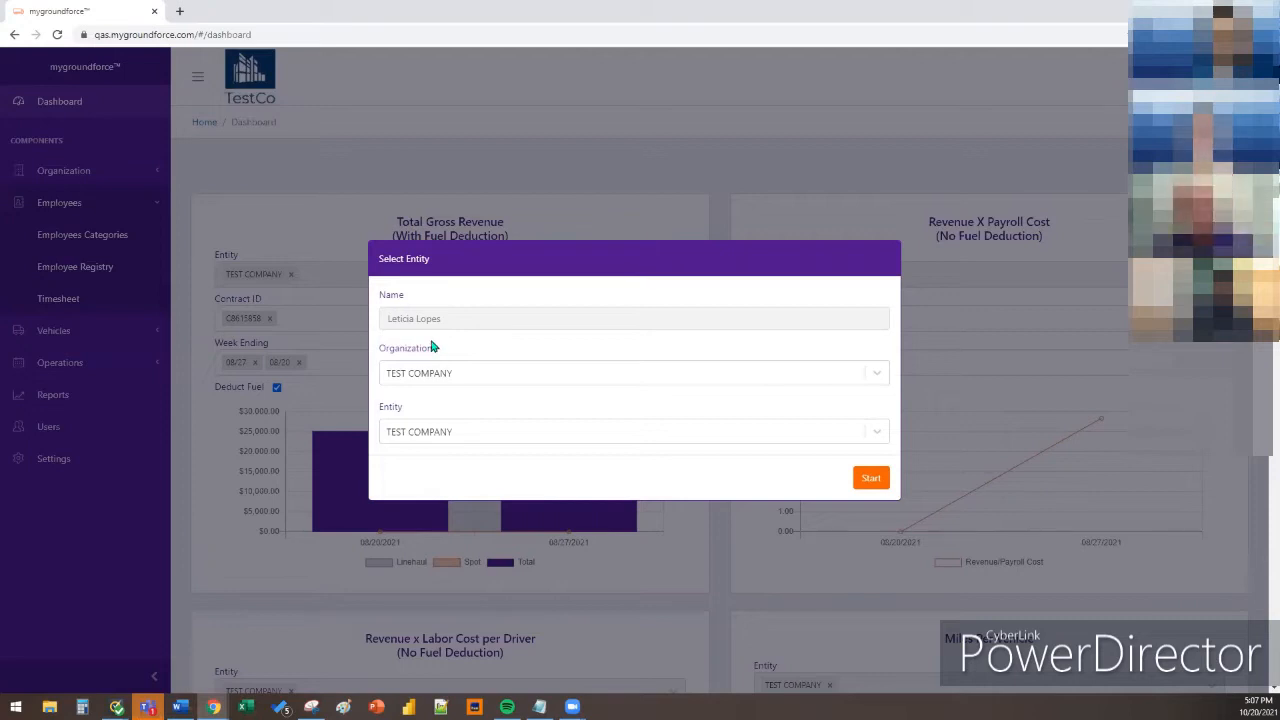
click(872, 480)
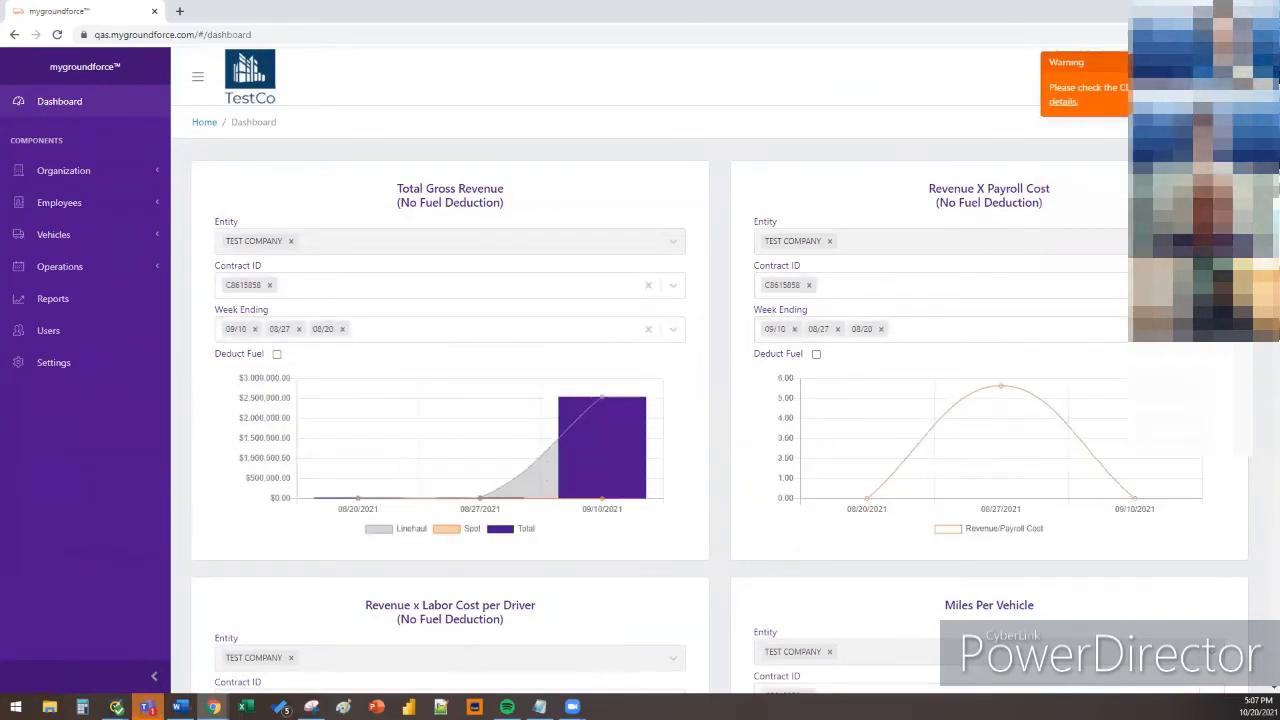
Remove 09/10 from the Total Gross Revenue Week Ending filter, leaving 08/27 and 08/20
click(254, 329)
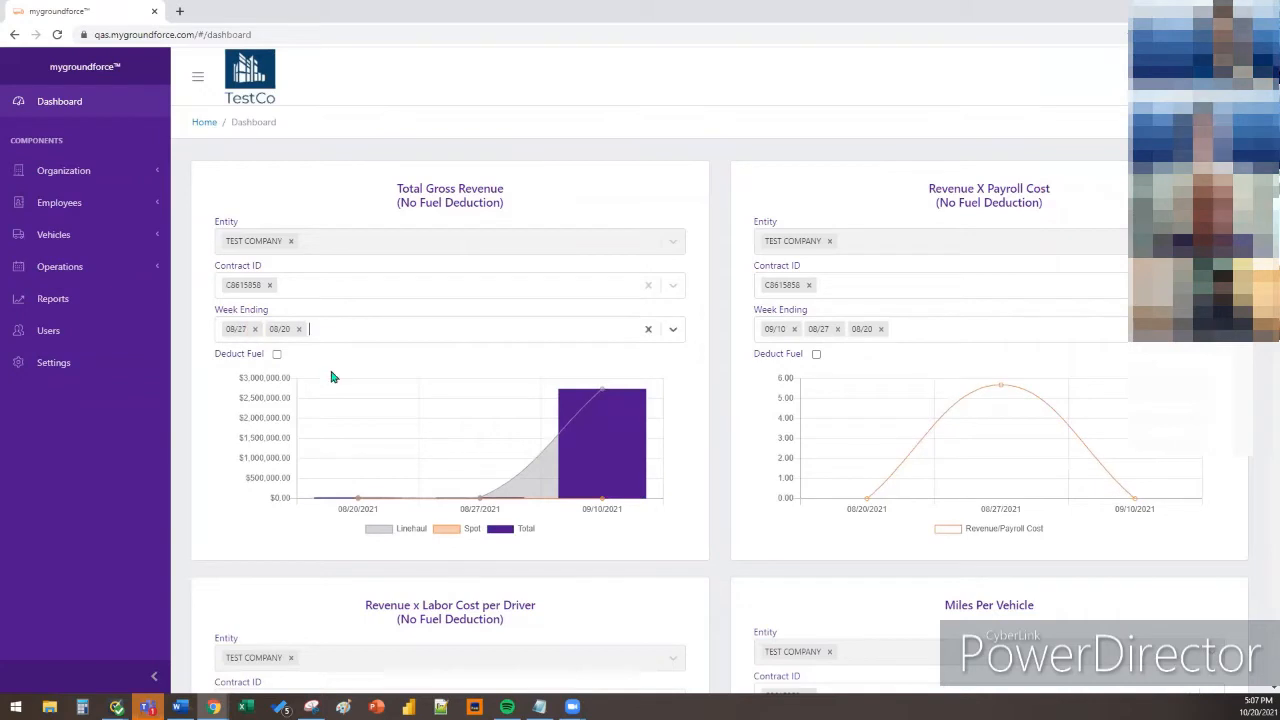
click(794, 329)
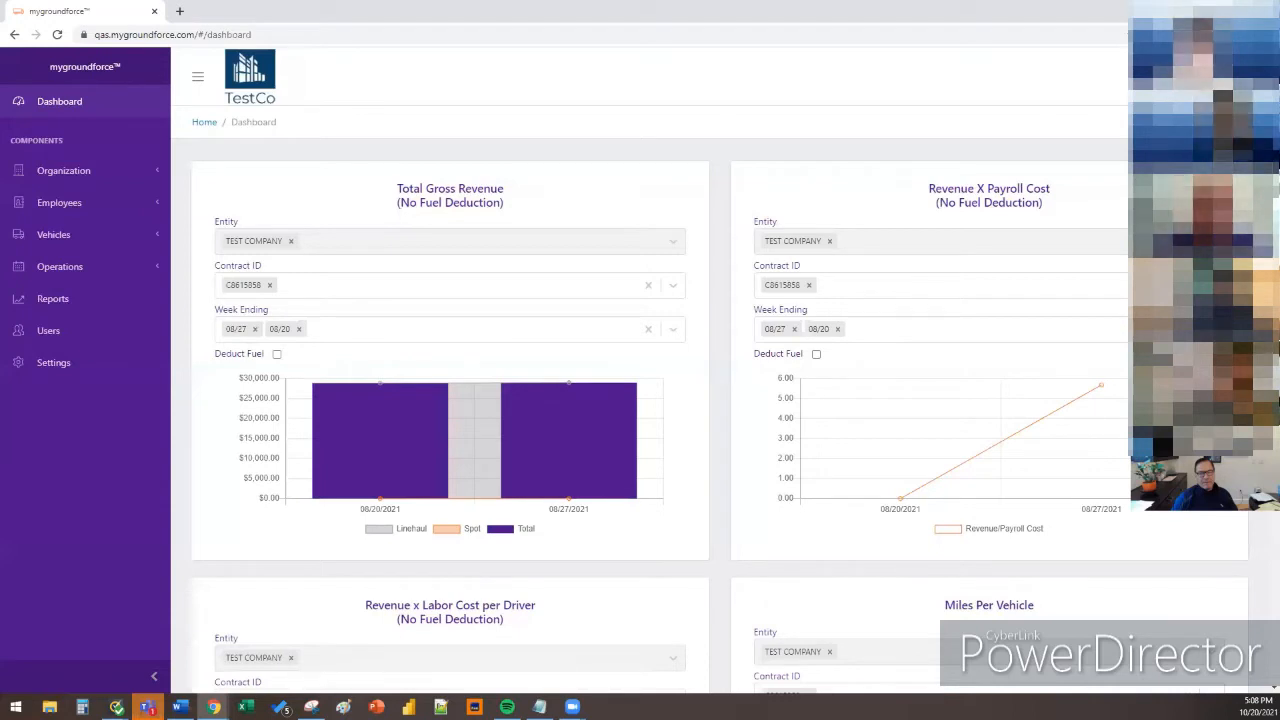
scroll(1088, 270, up, 1)
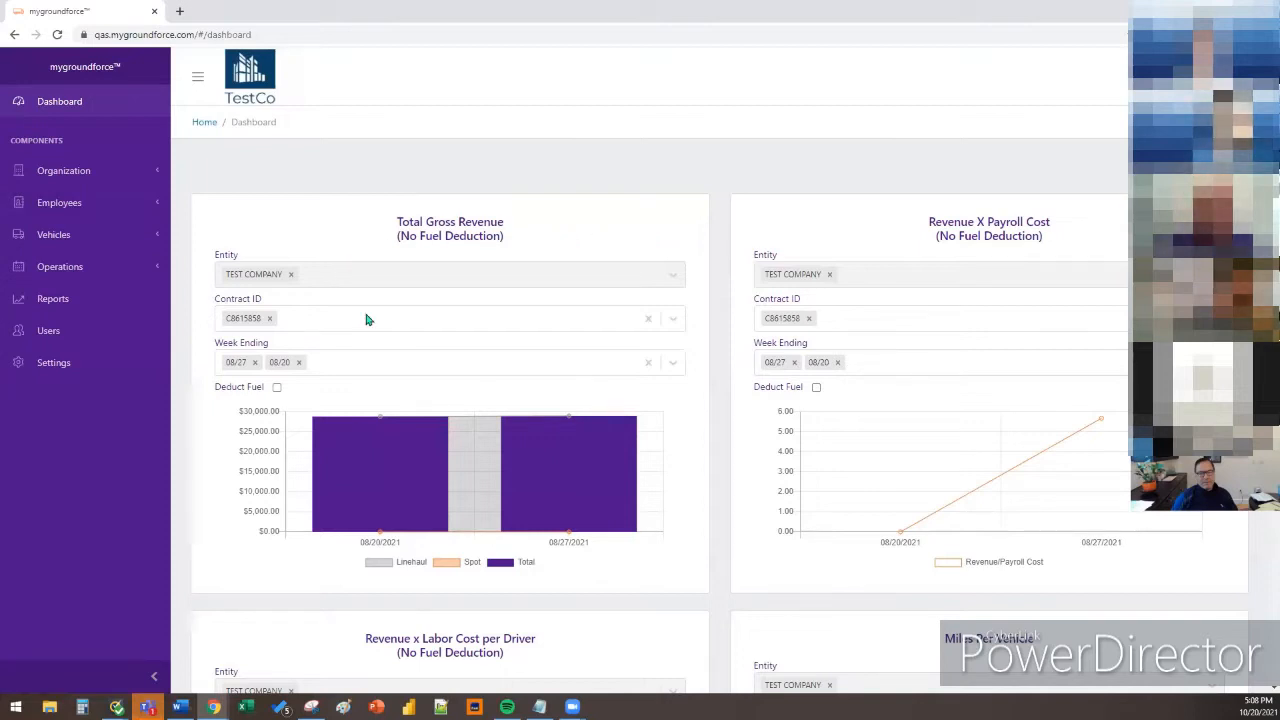
click(277, 389)
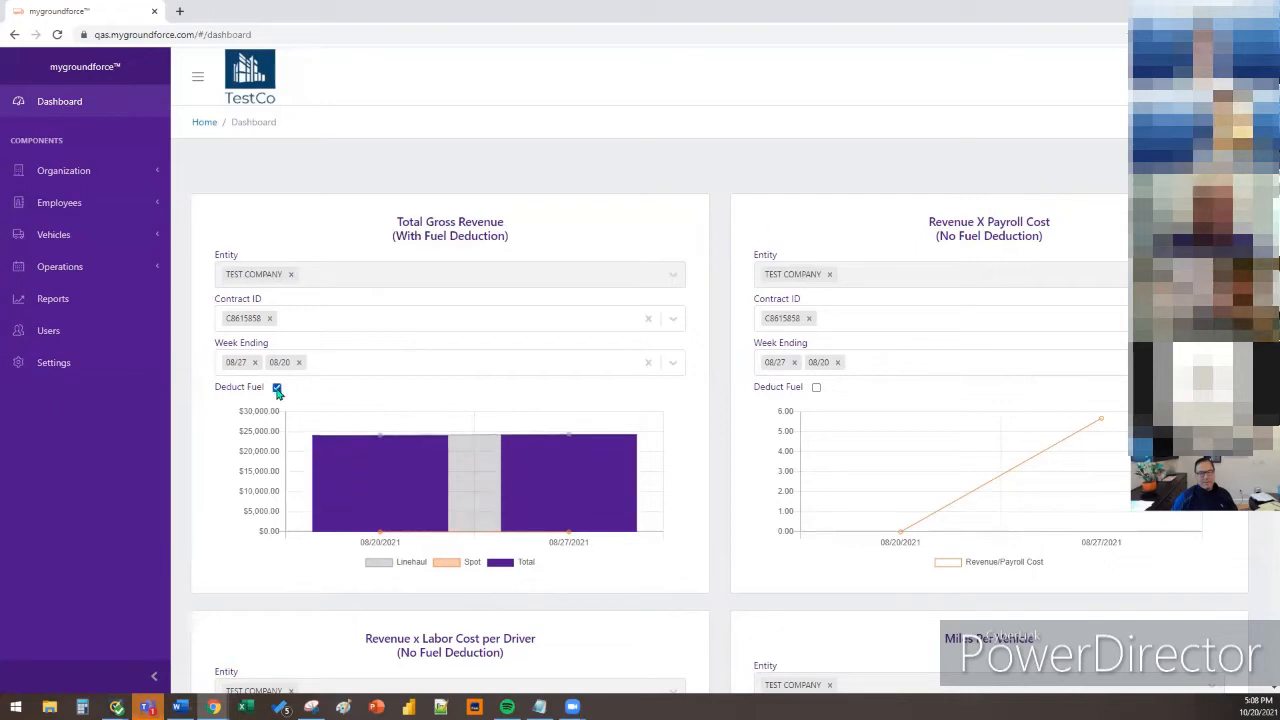
mouse_move(356, 451)
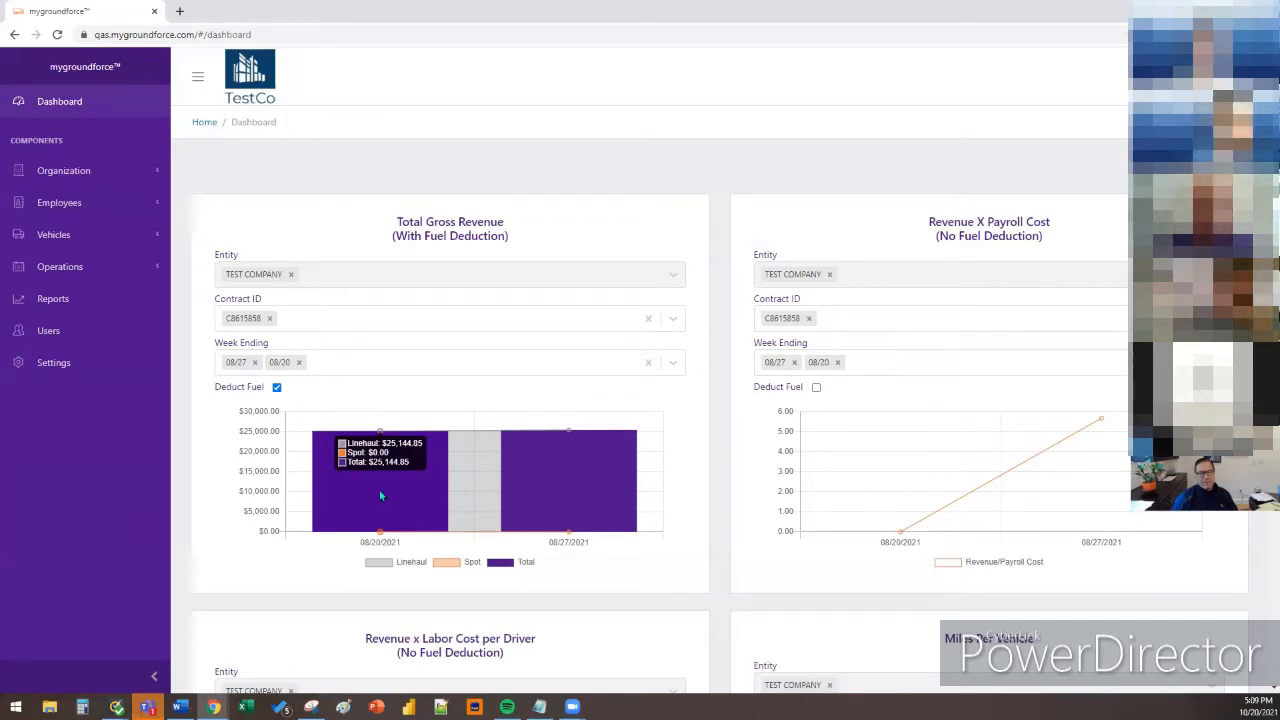
click(277, 389)
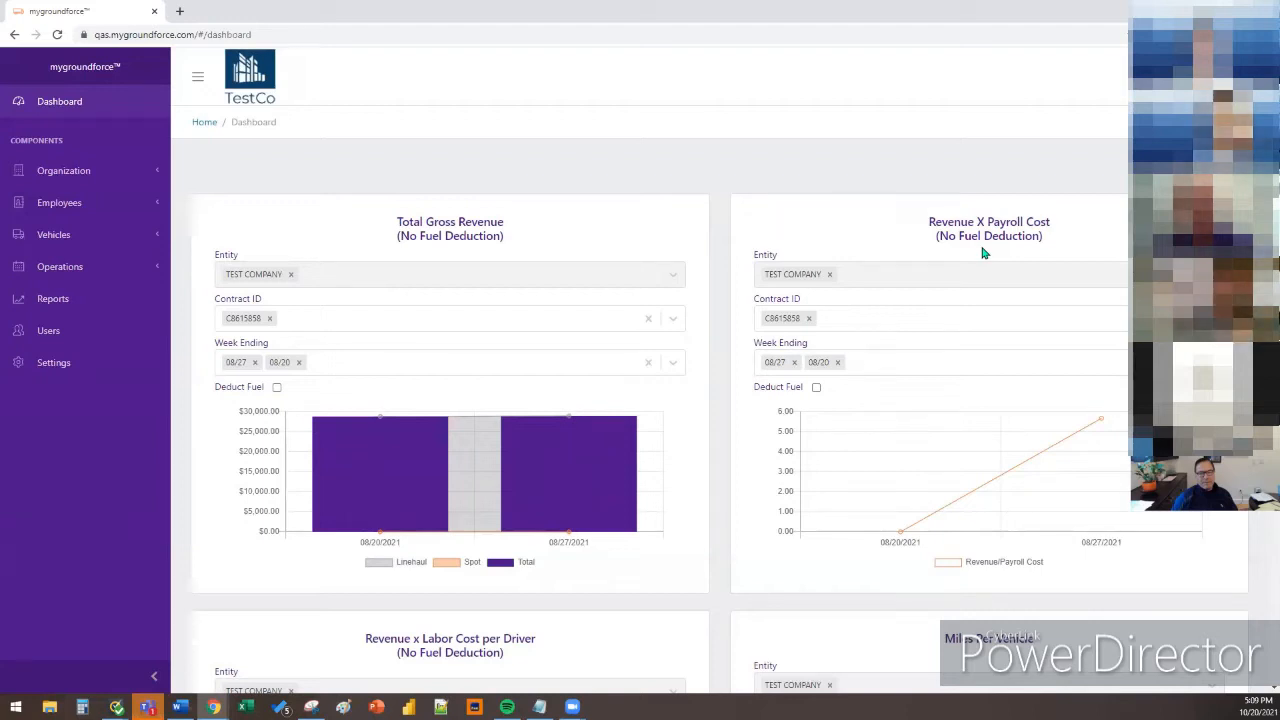
click(440, 318)
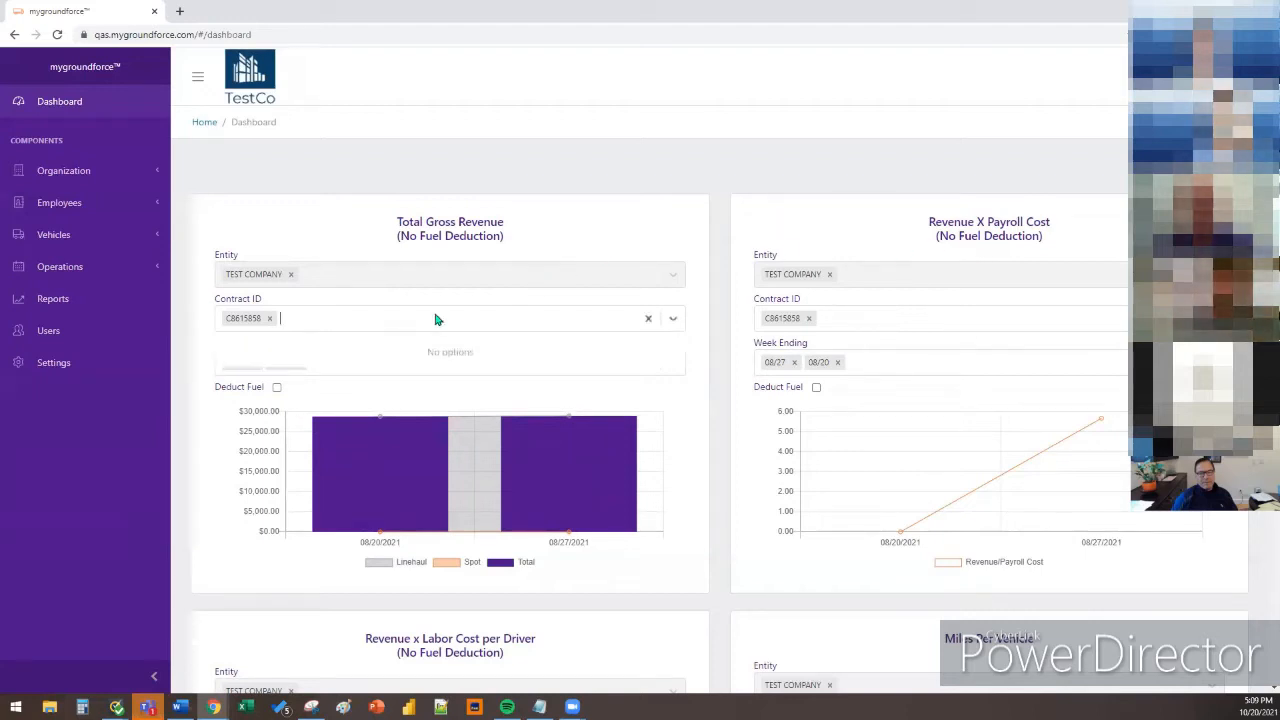
click(717, 331)
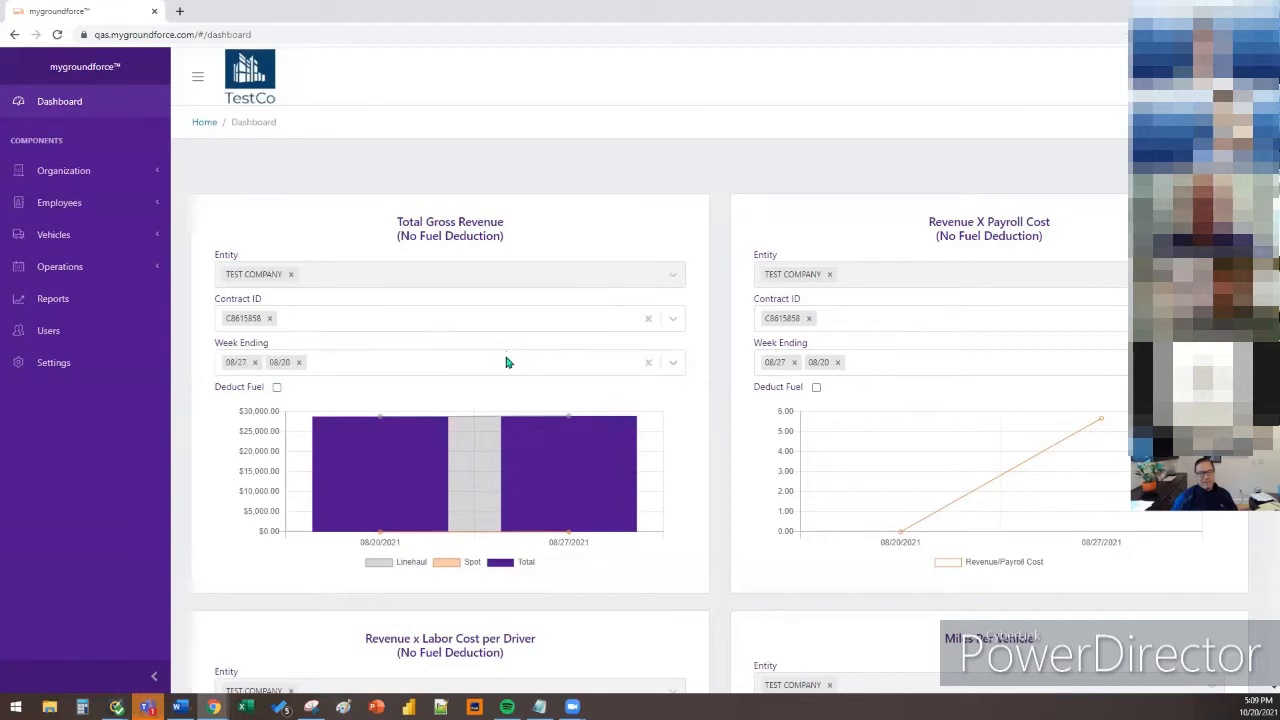
click(617, 364)
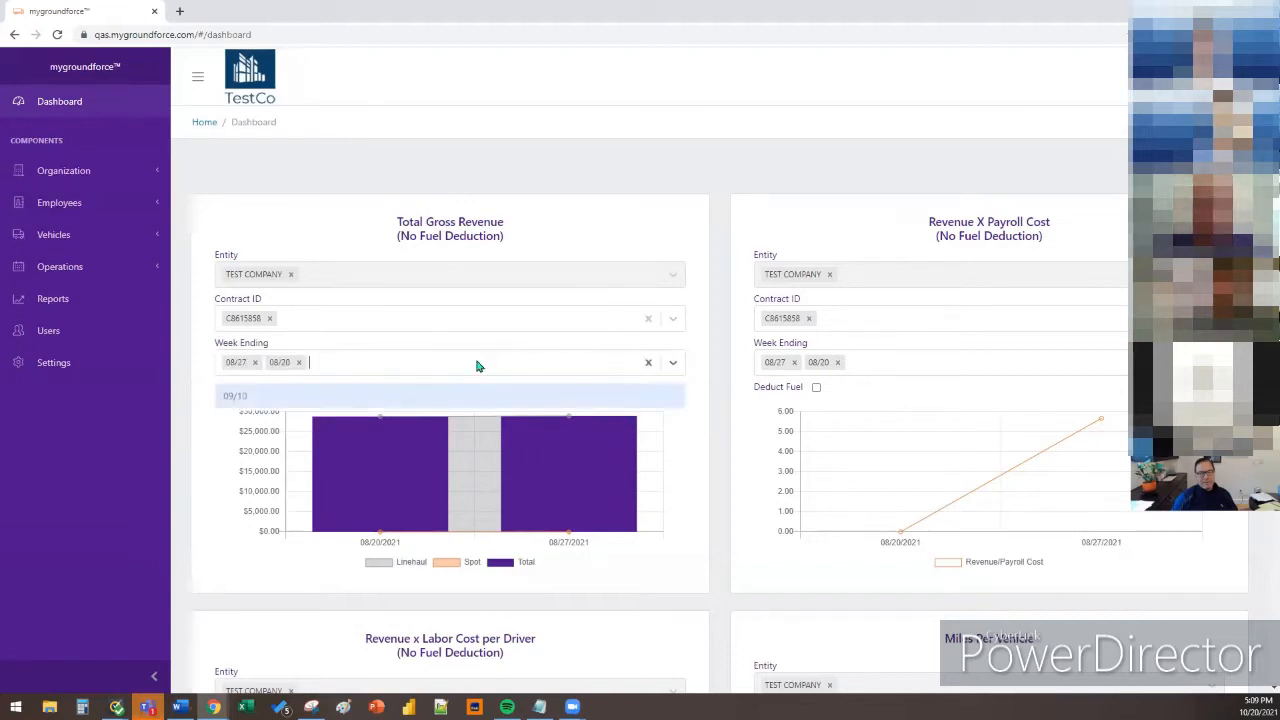
click(703, 360)
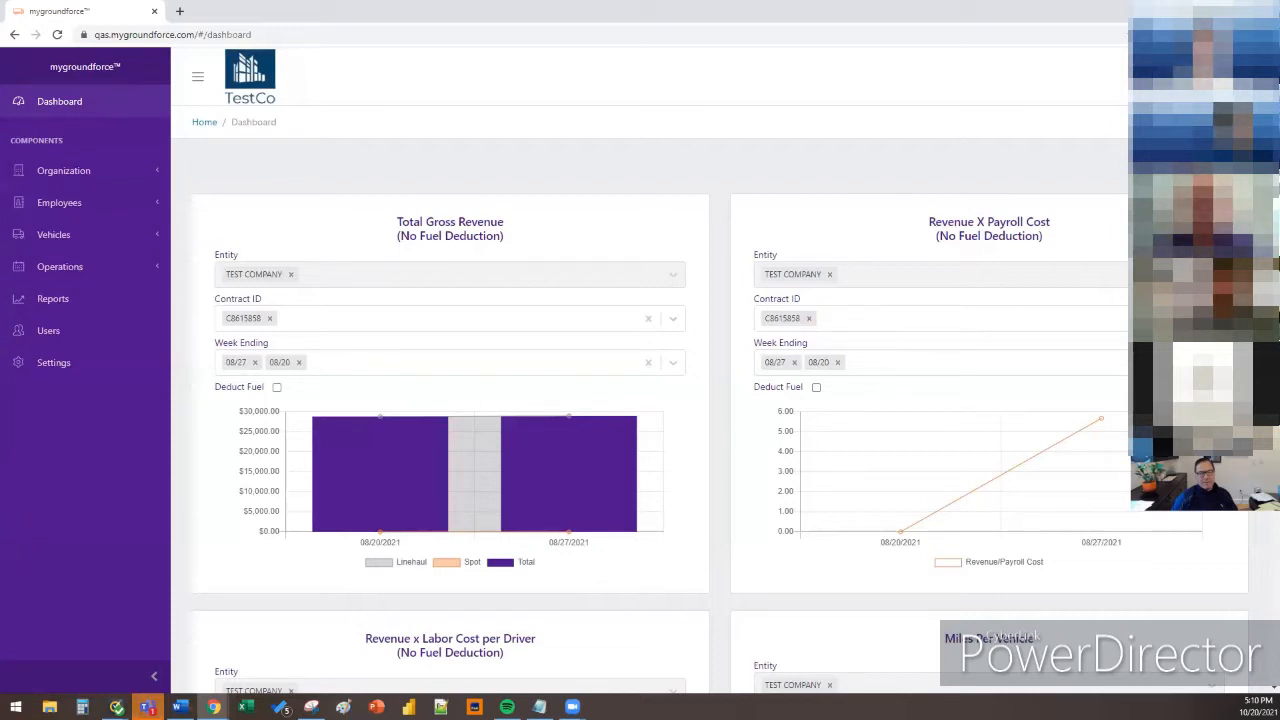
Tick Deduct Fuel on the Revenue X Payroll Cost chart
mouse_move(1099, 425)
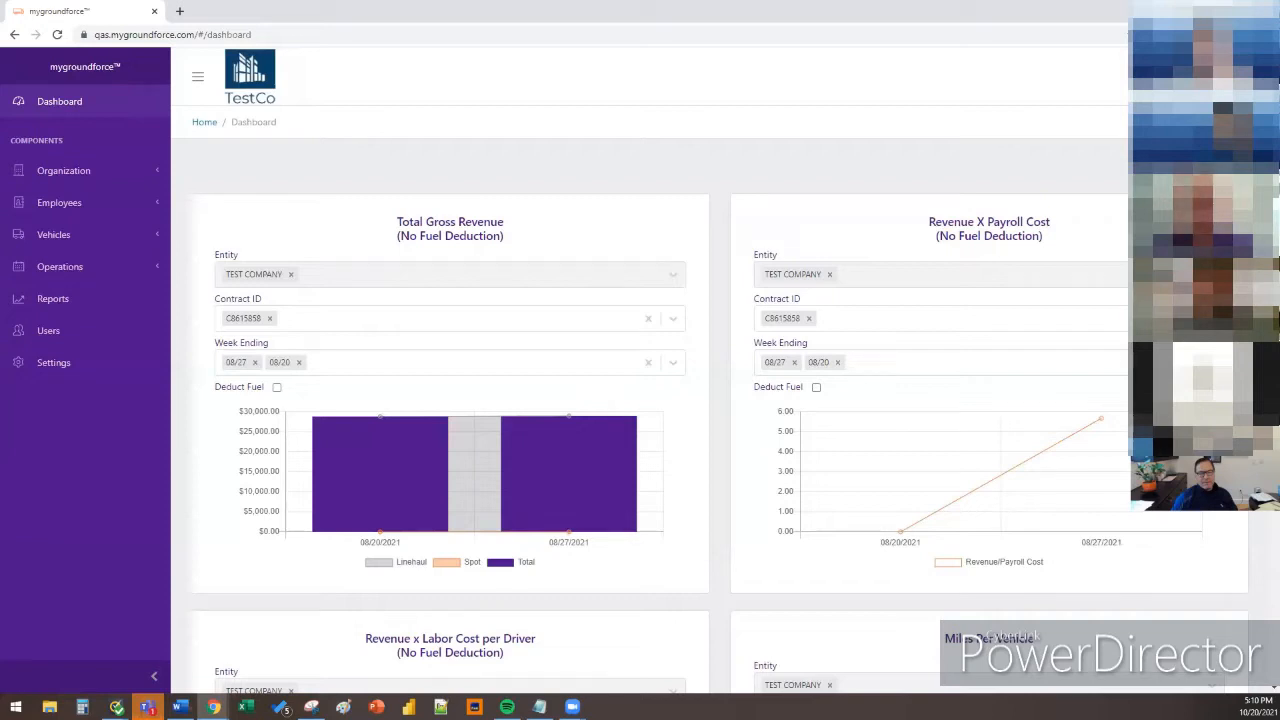
click(816, 388)
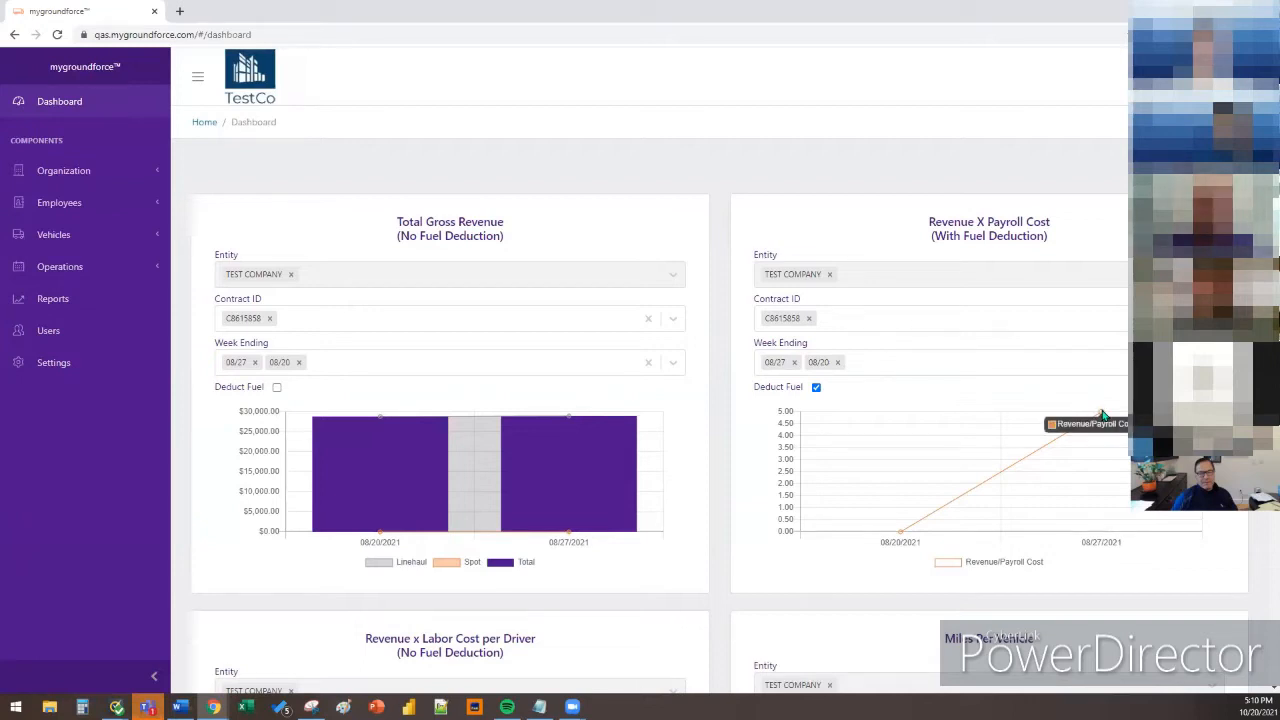
Drop week 09/10 and add three drivers to the Revenue x Labor Cost per Driver chart
scroll(1103, 415, down, 5)
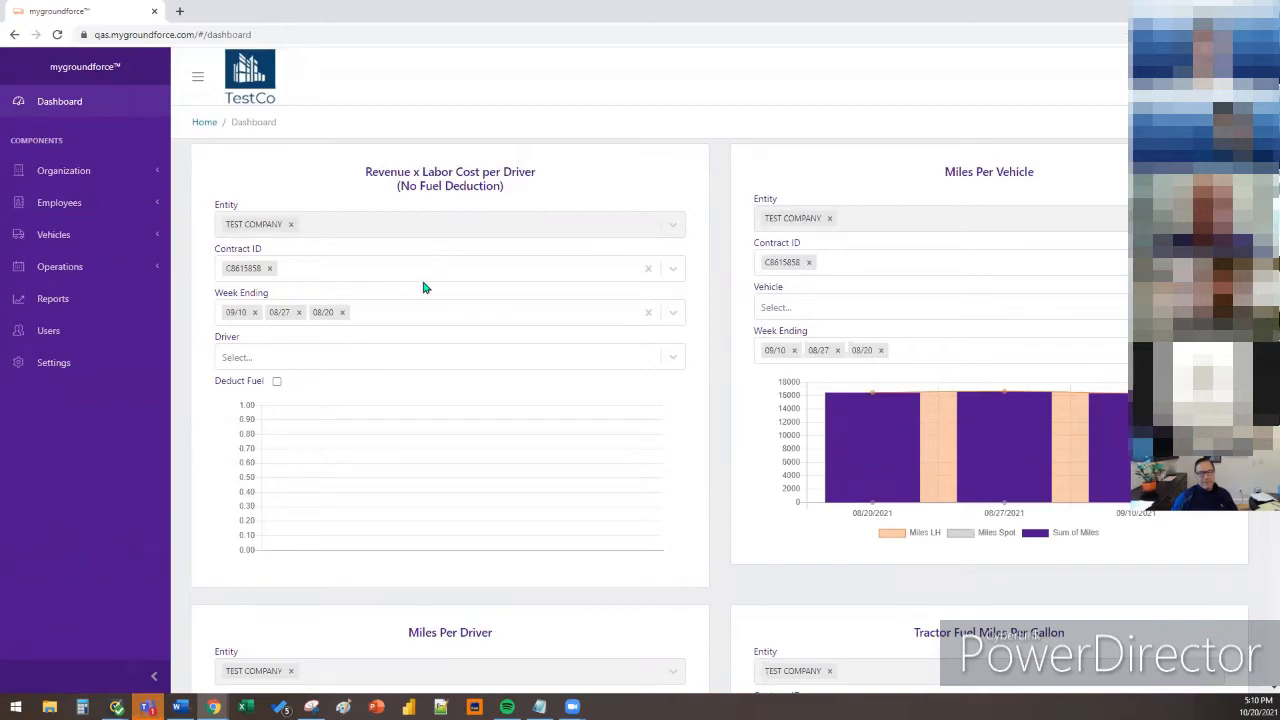
click(254, 312)
click(283, 357)
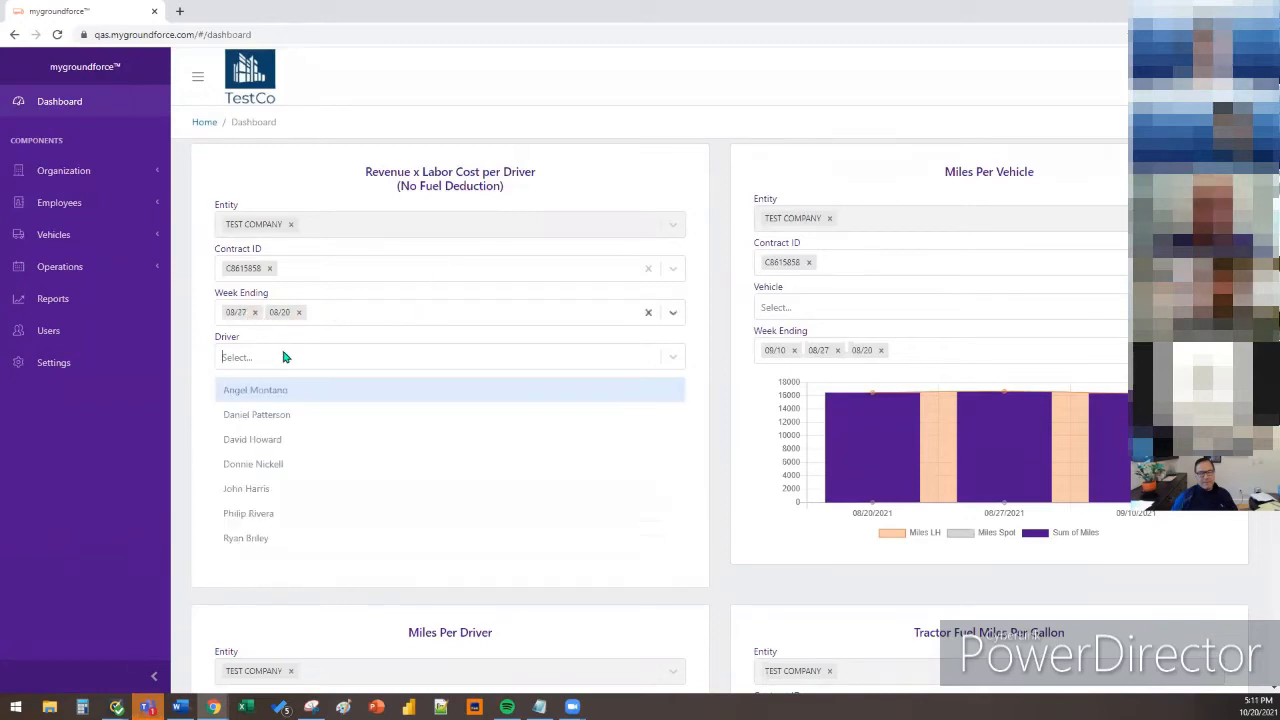
click(290, 391)
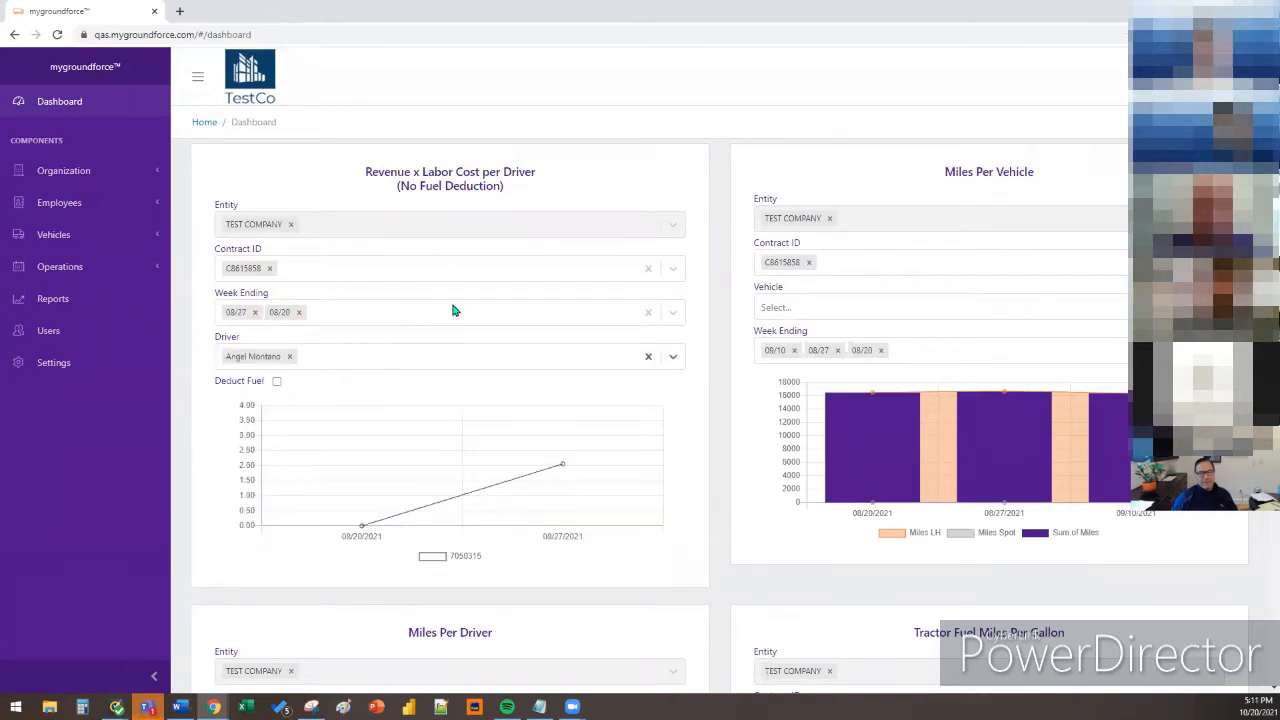
click(467, 367)
click(609, 361)
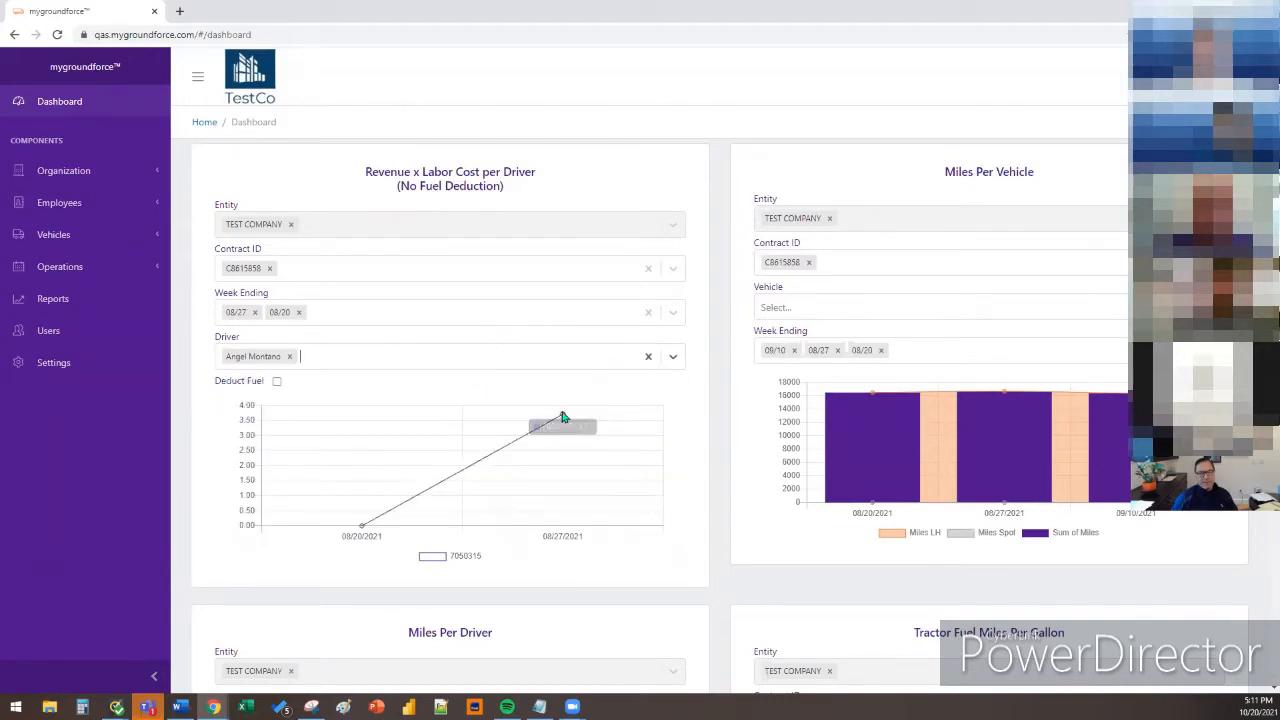
click(523, 364)
click(458, 439)
click(514, 364)
click(469, 417)
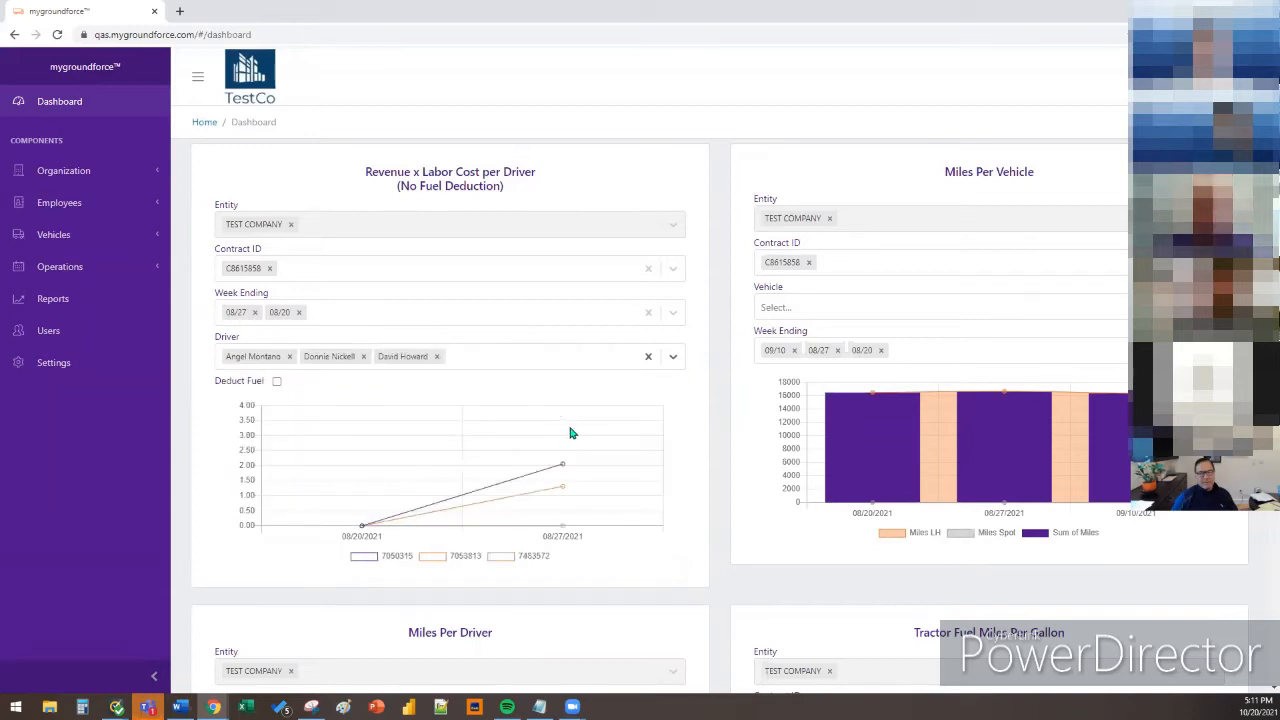
mouse_move(563, 420)
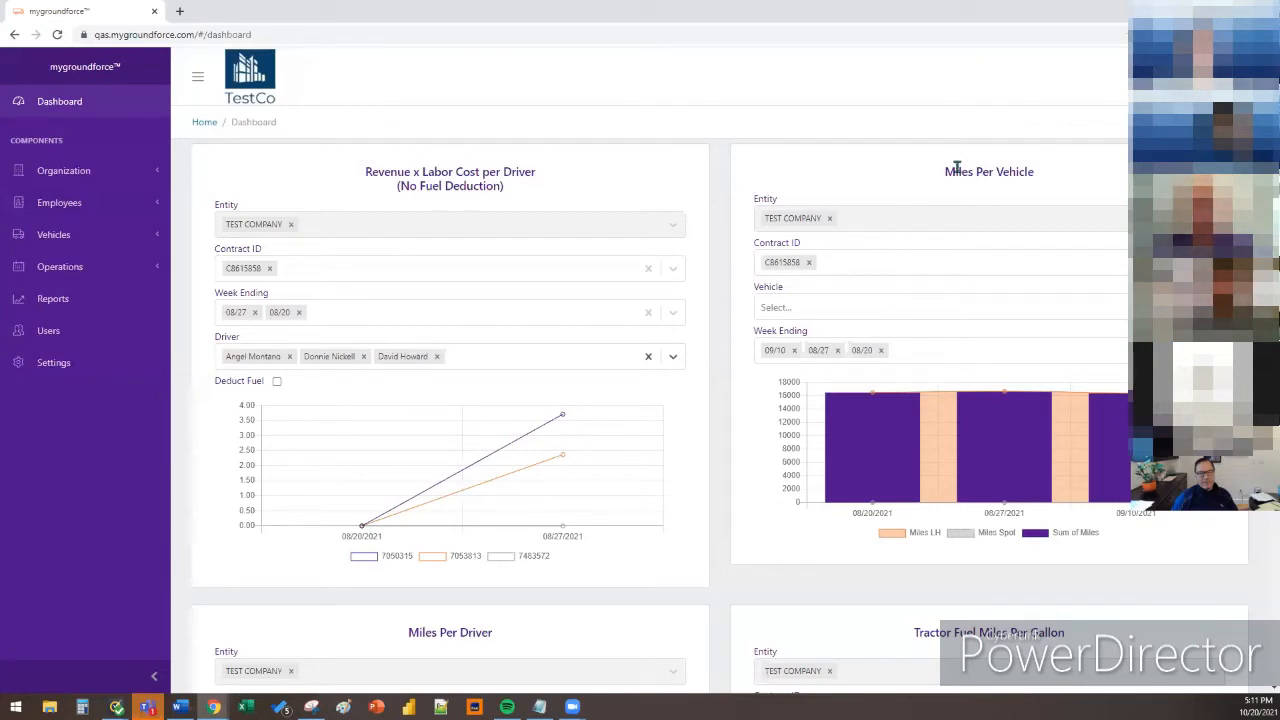
Chart vehicles 73618, 148307 and 159456 on Miles Per Vehicle, with week 09/10 removed
click(989, 308)
click(975, 338)
click(794, 351)
click(932, 313)
click(907, 377)
click(955, 308)
click(920, 364)
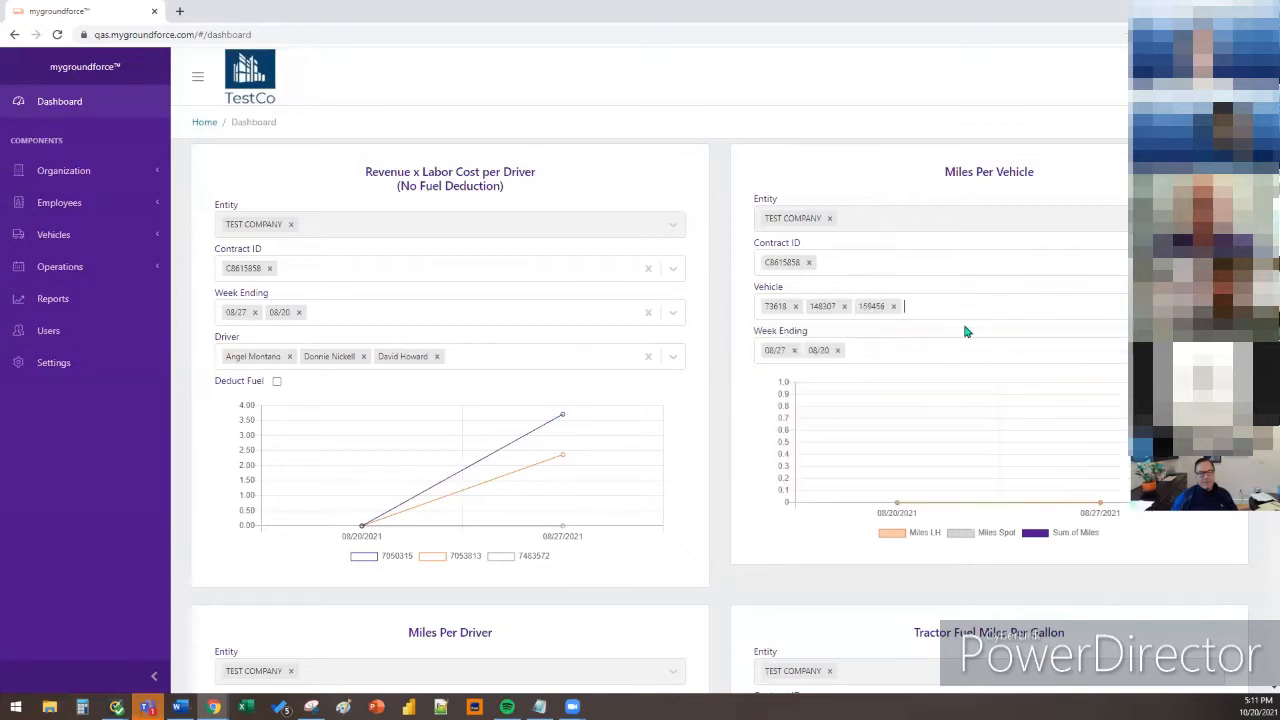
click(997, 314)
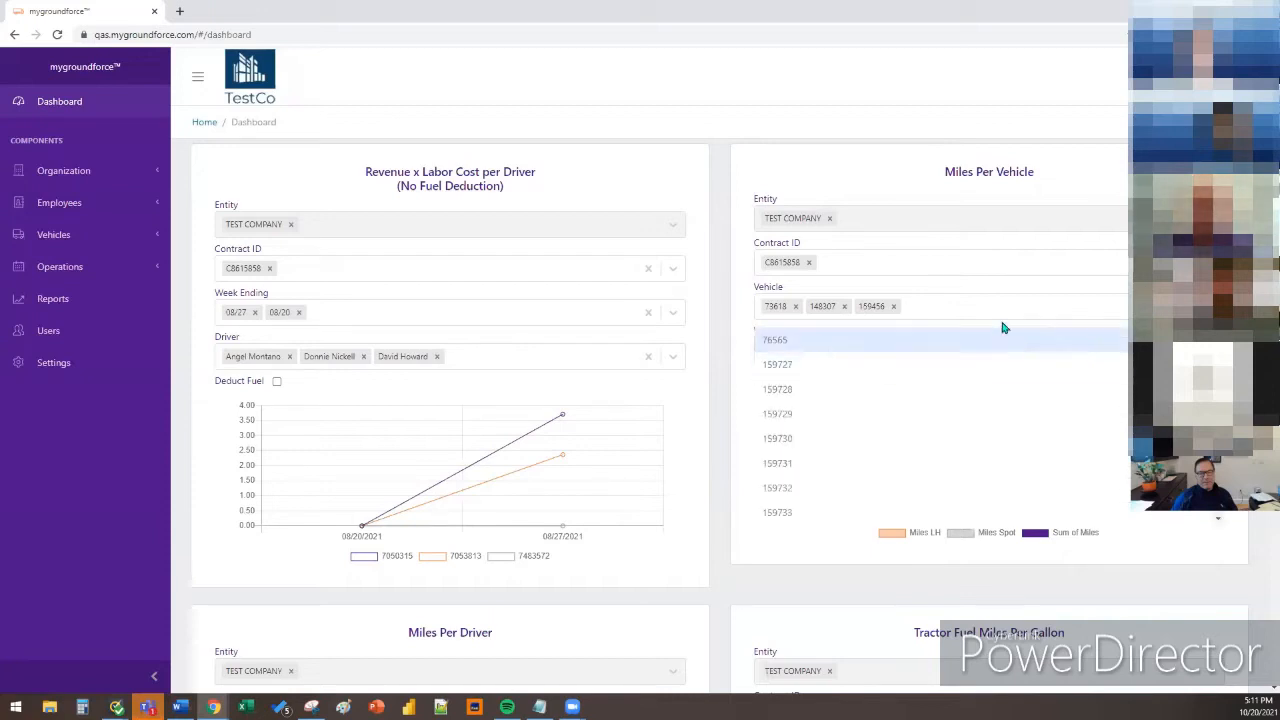
click(1010, 318)
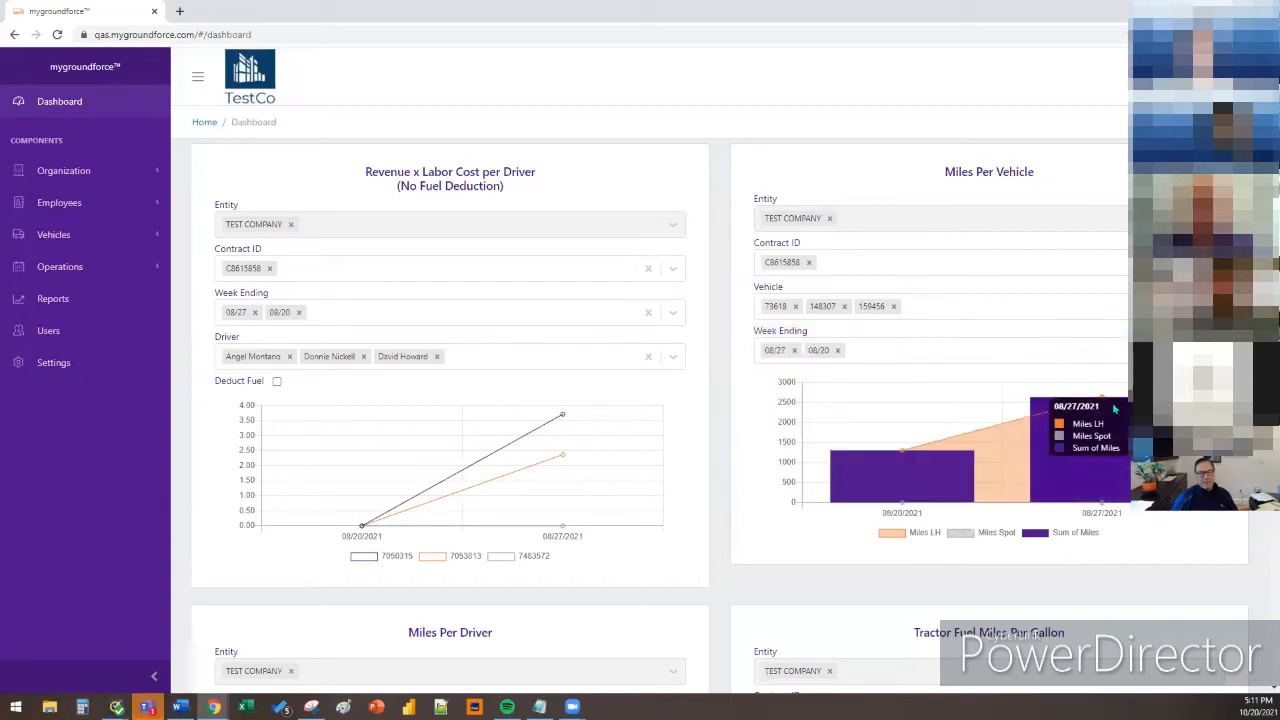
mouse_move(928, 481)
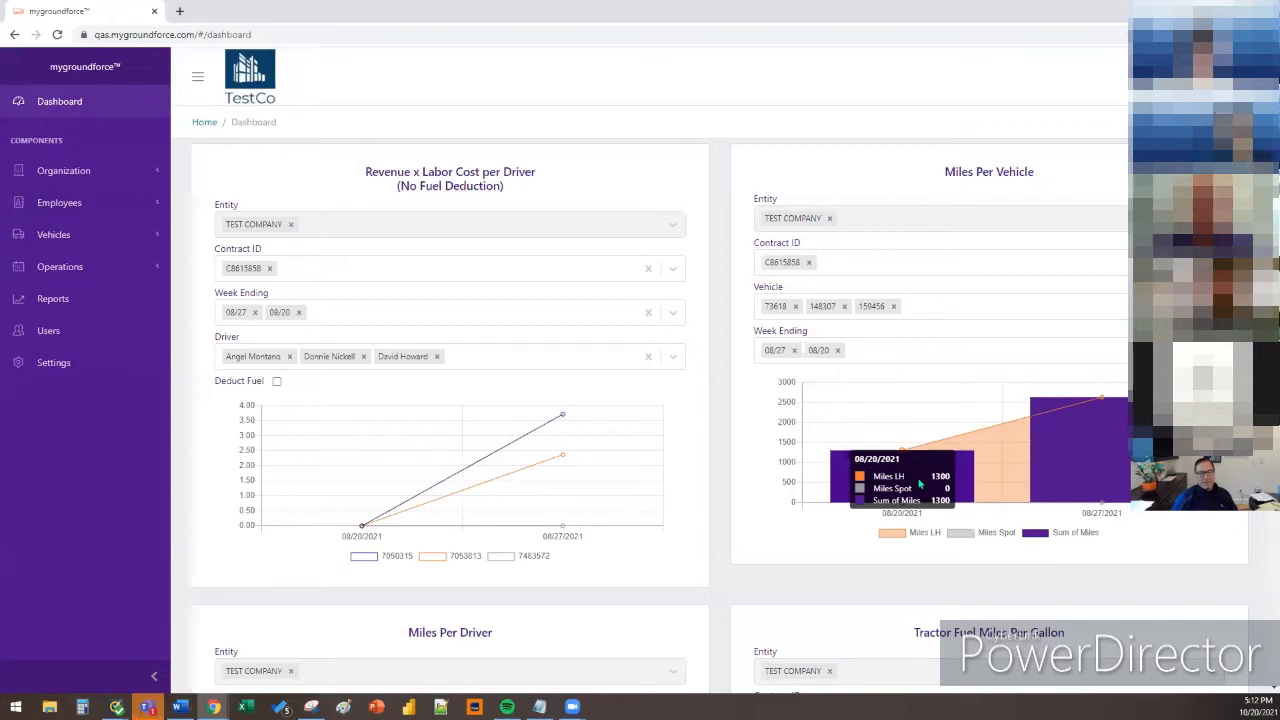
Drop week 09/10 from Miles Per Driver and select two drivers
scroll(919, 484, down, 5)
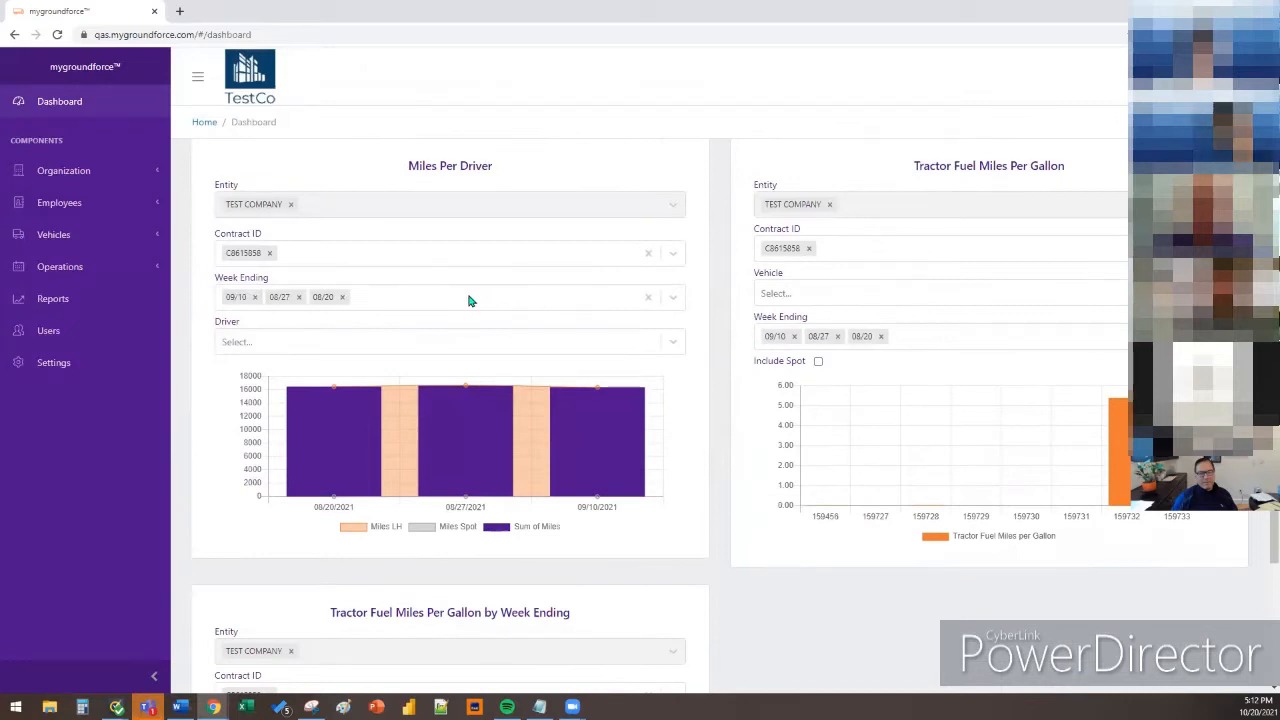
click(254, 297)
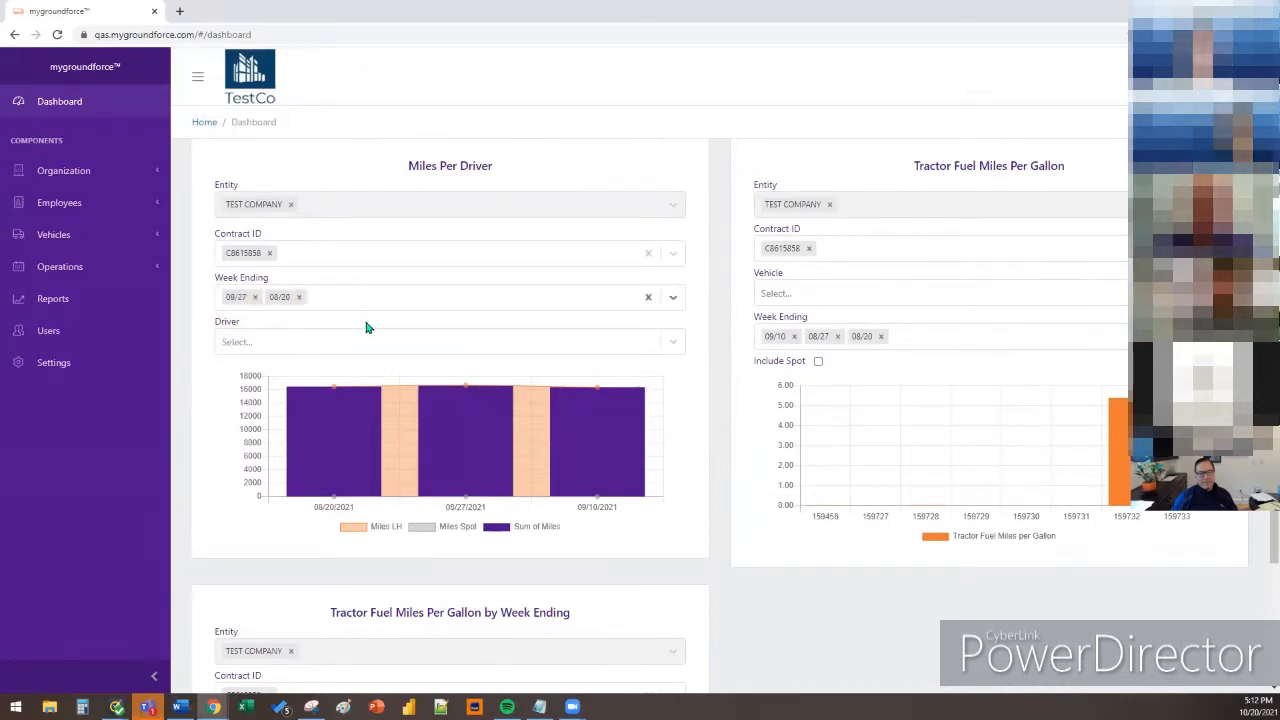
click(378, 343)
click(356, 383)
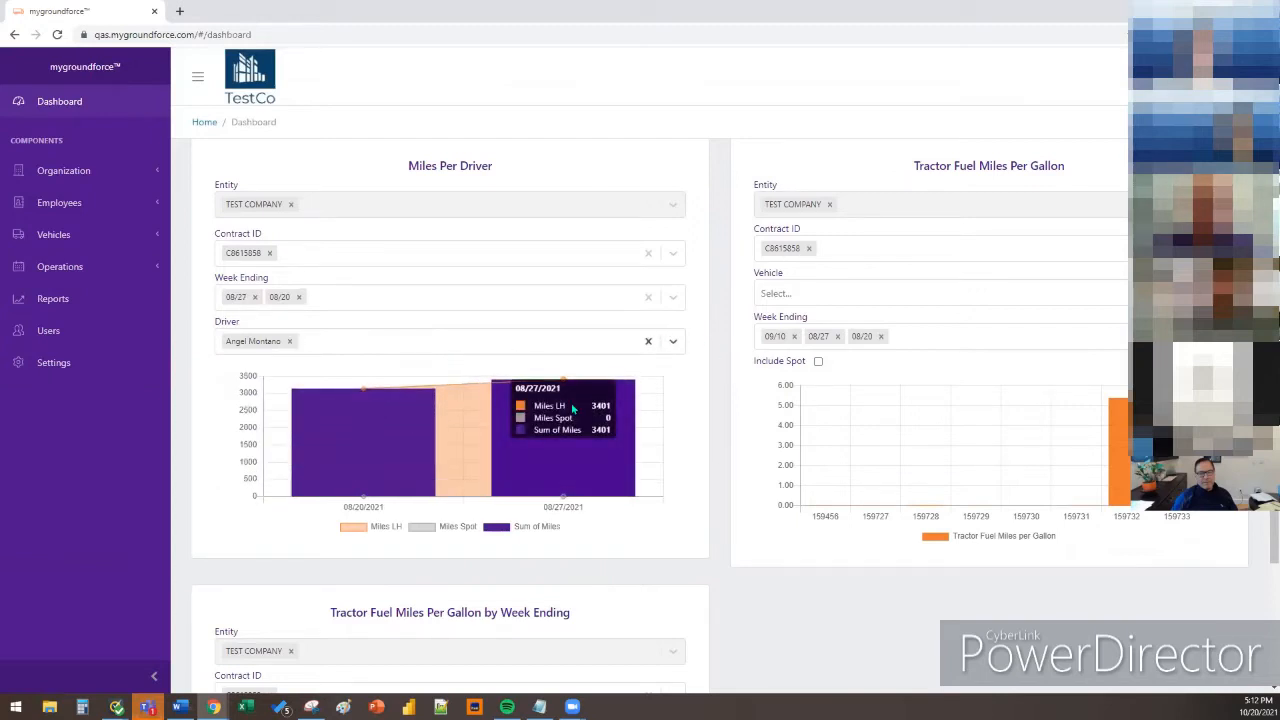
click(563, 343)
click(529, 451)
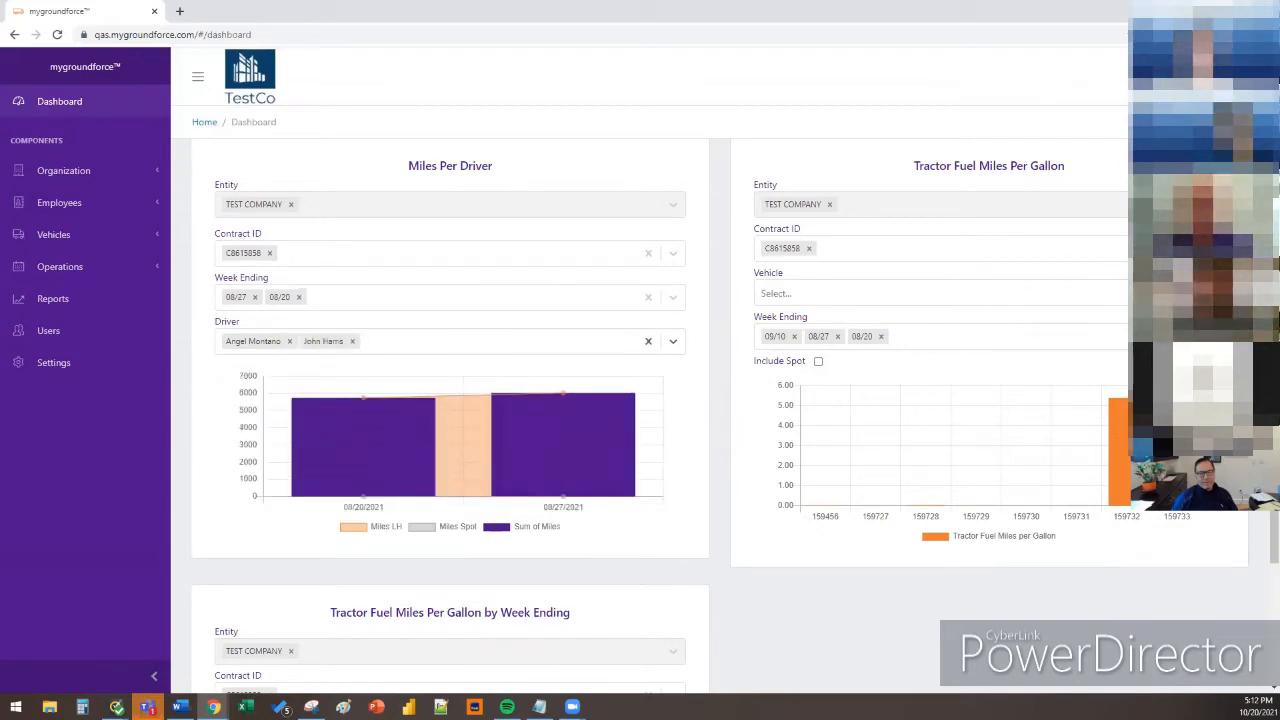
Drop week 09/10 from Tractor Fuel MPG, filtering to vehicle 148307 then clearing it
click(940, 293)
click(980, 350)
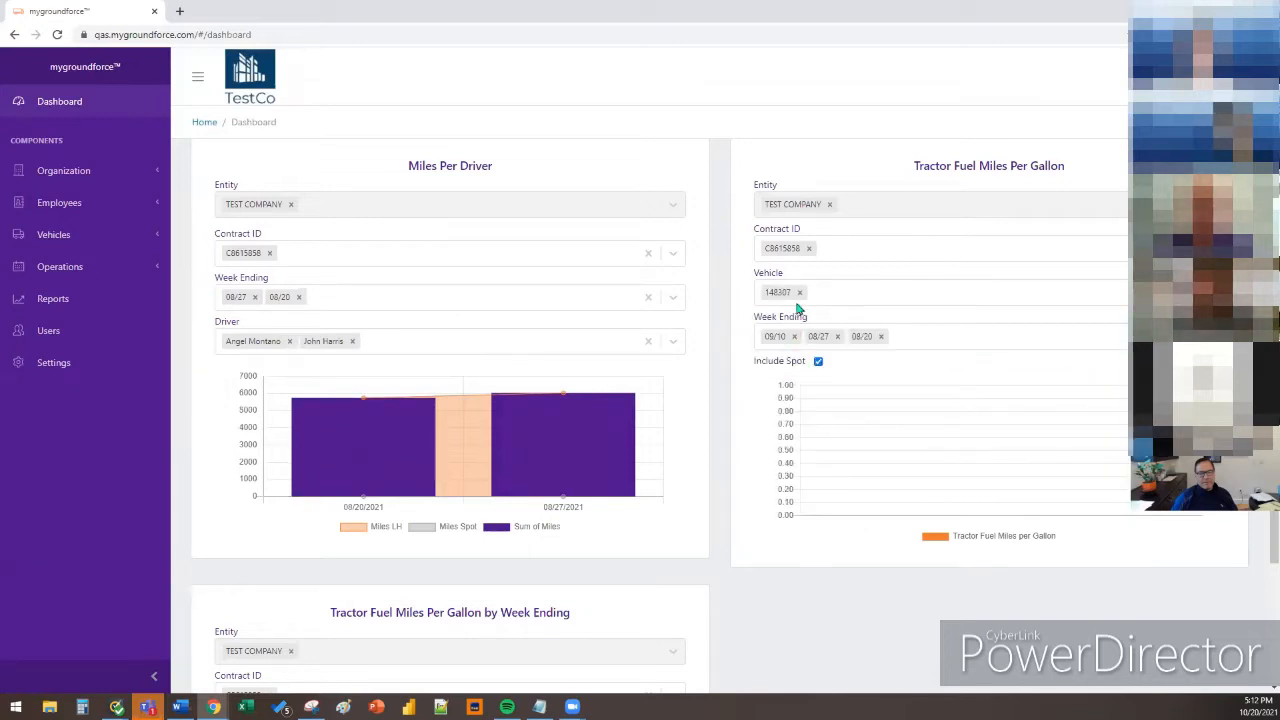
click(792, 337)
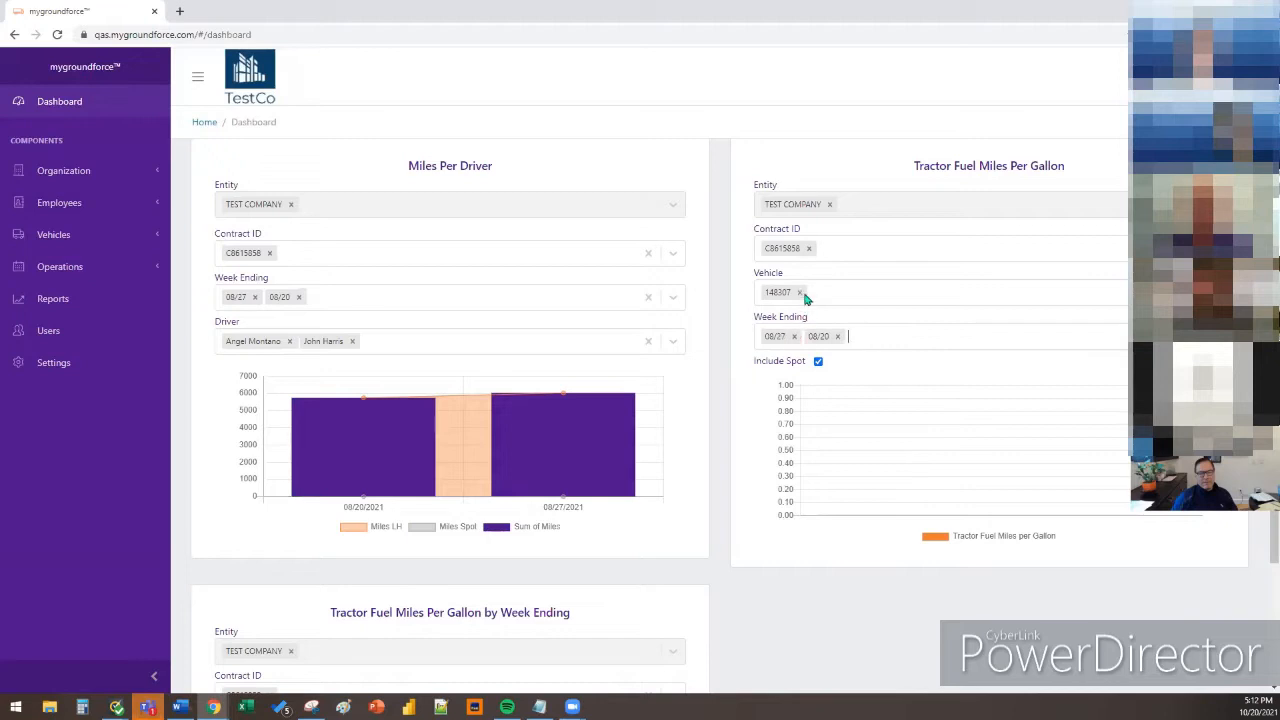
click(799, 292)
mouse_move(1020, 443)
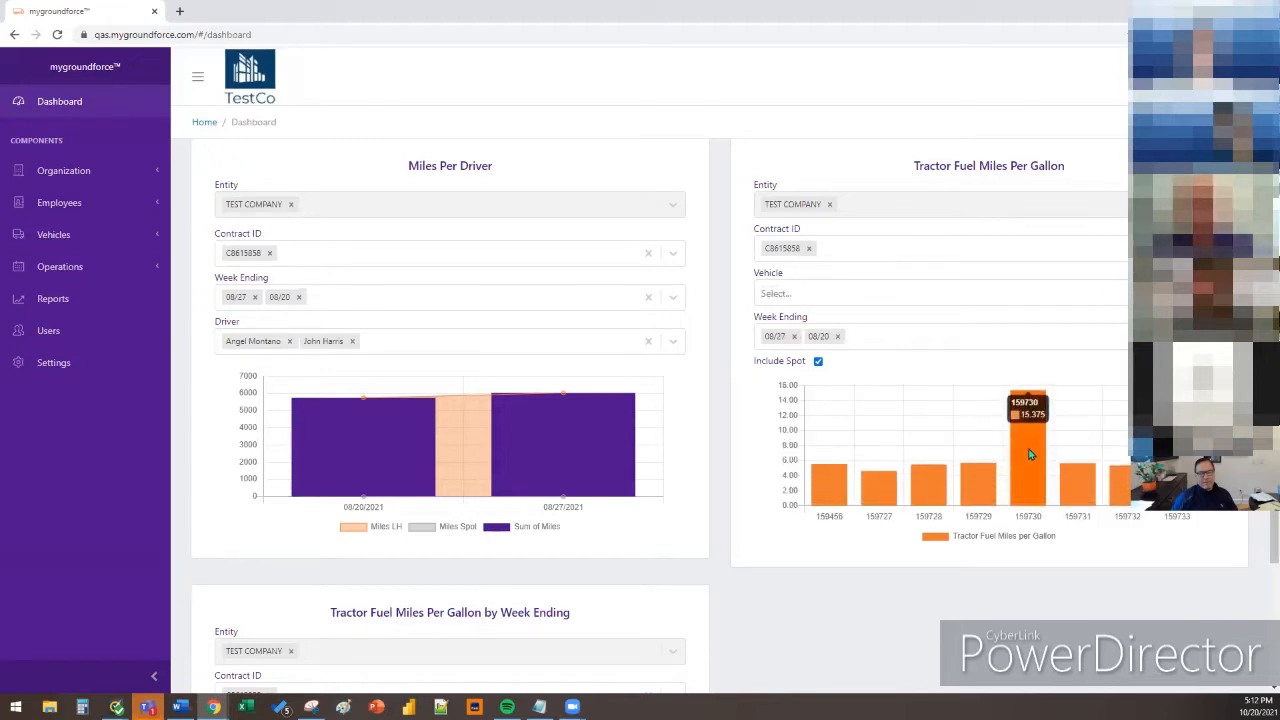
mouse_move(1073, 487)
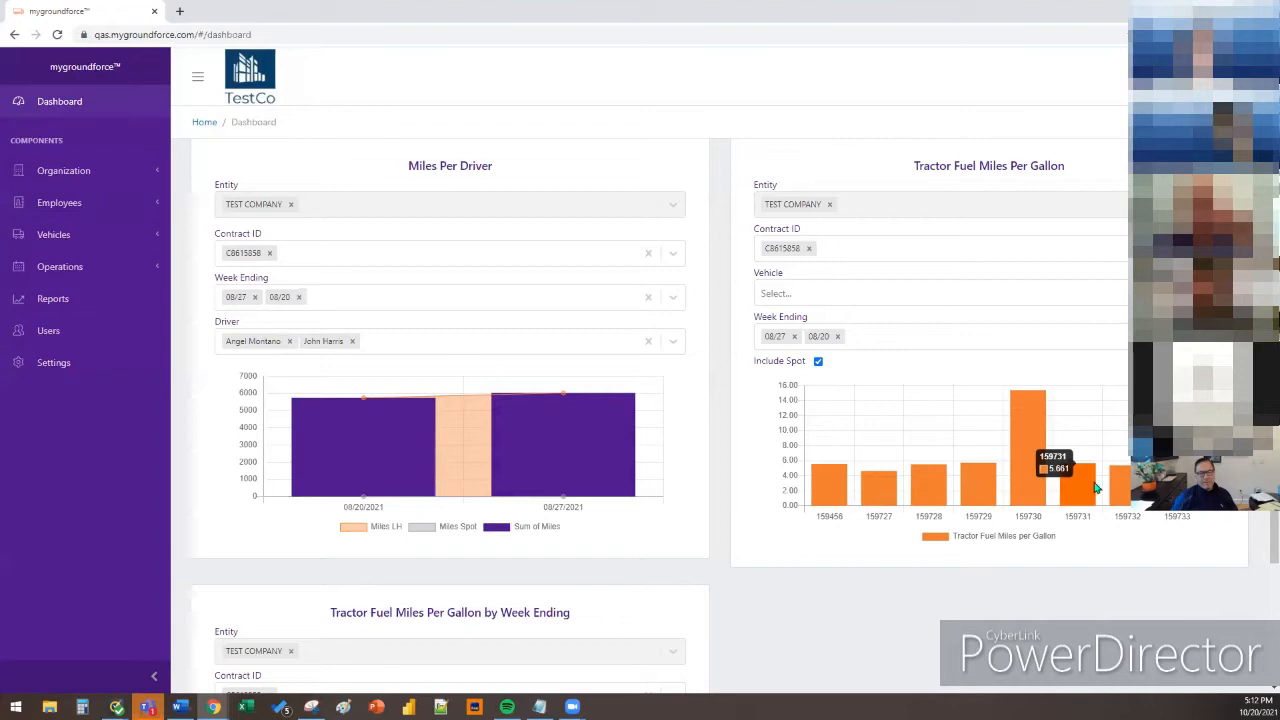
mouse_move(1120, 485)
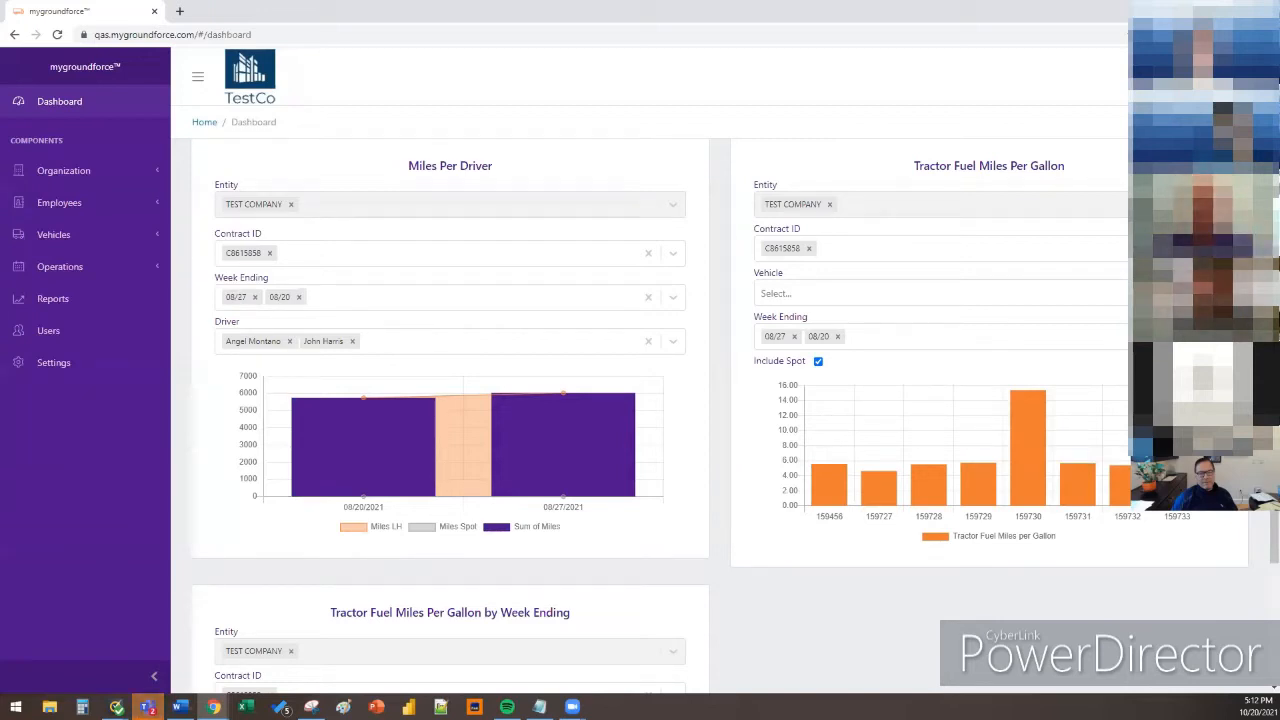
scroll(660, 415, down, 4)
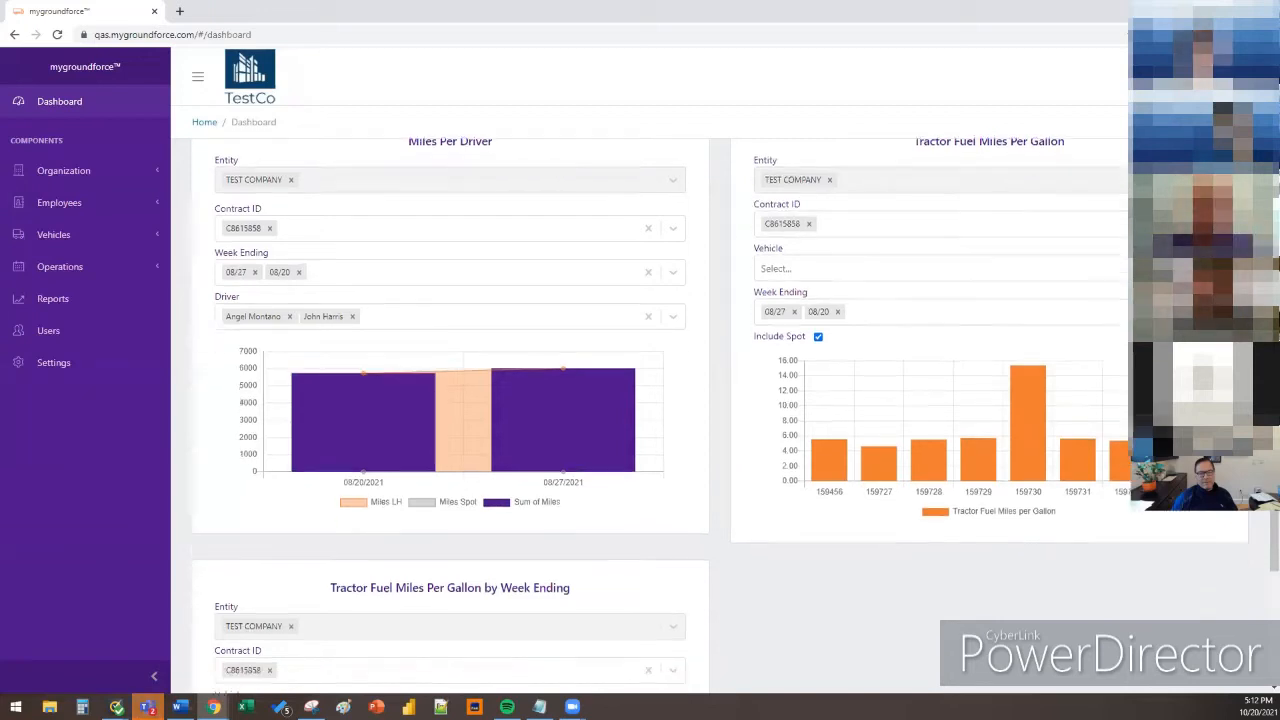
scroll(650, 415, down, 2)
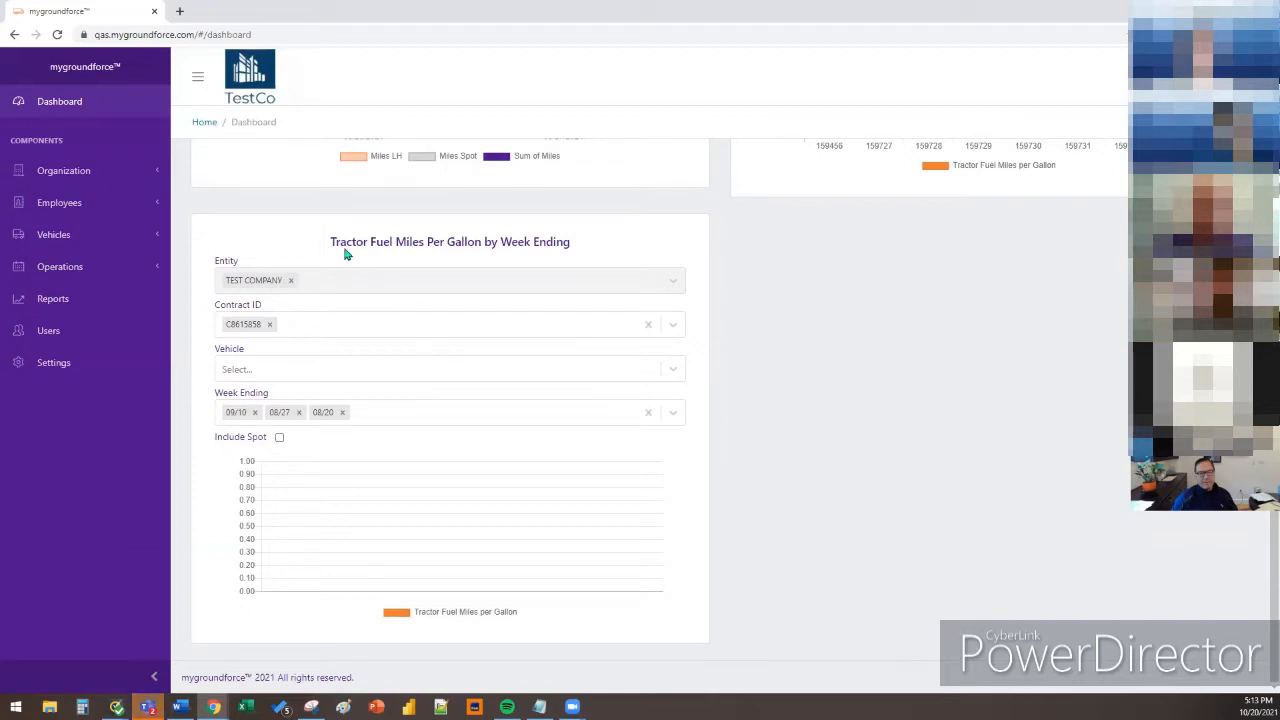
drag(333, 241, 610, 249)
scroll(888, 340, up, 6)
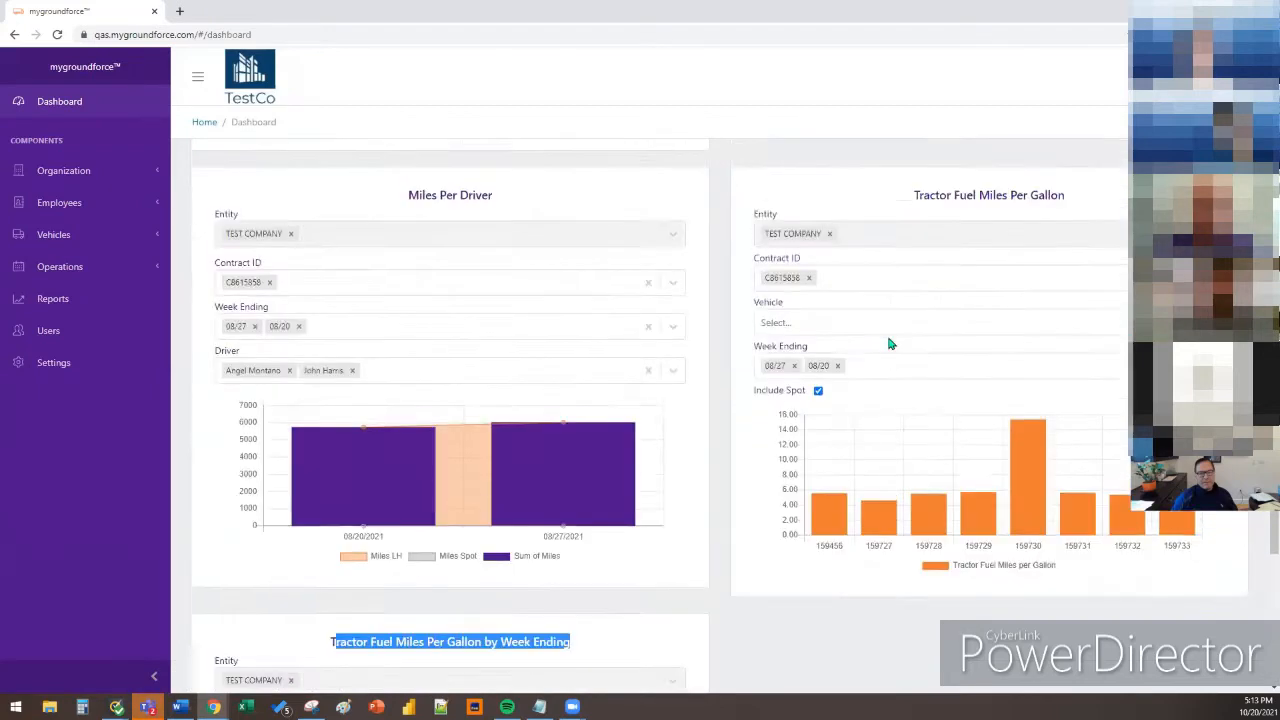
scroll(893, 343, down, 5)
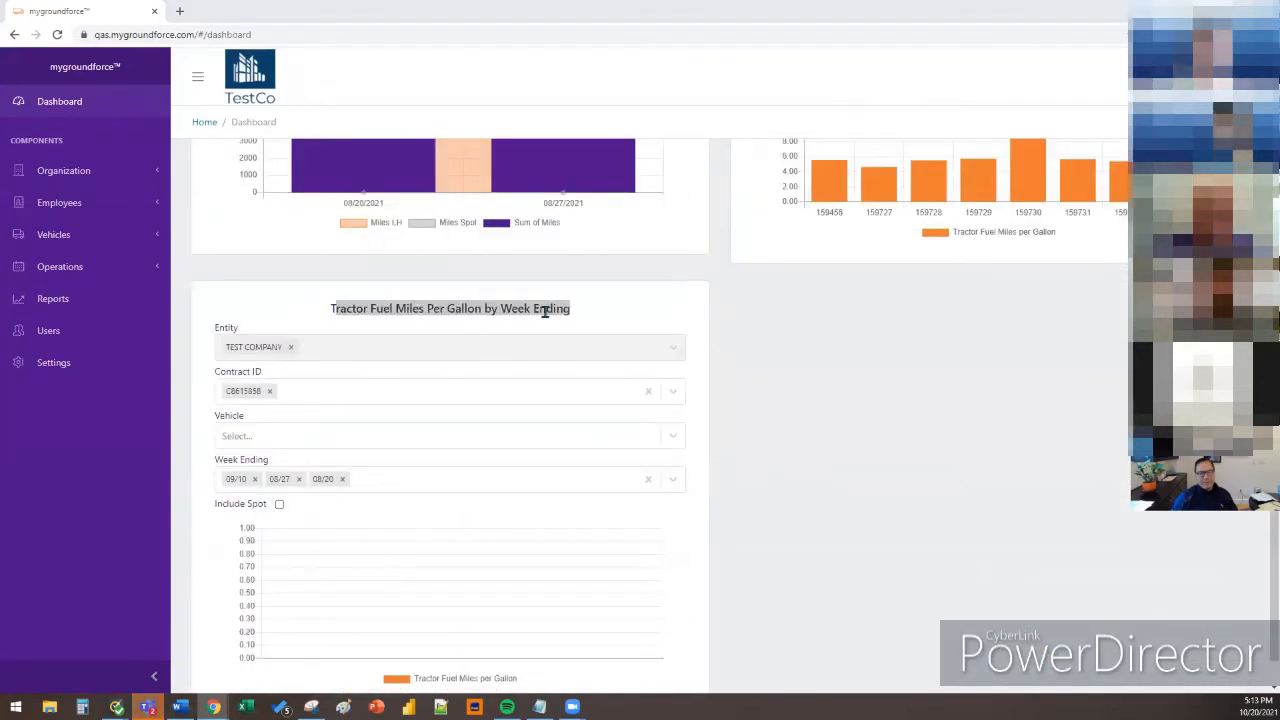
scroll(709, 326, up, 5)
drag(914, 262, 1089, 259)
click(1087, 259)
scroll(720, 371, down, 5)
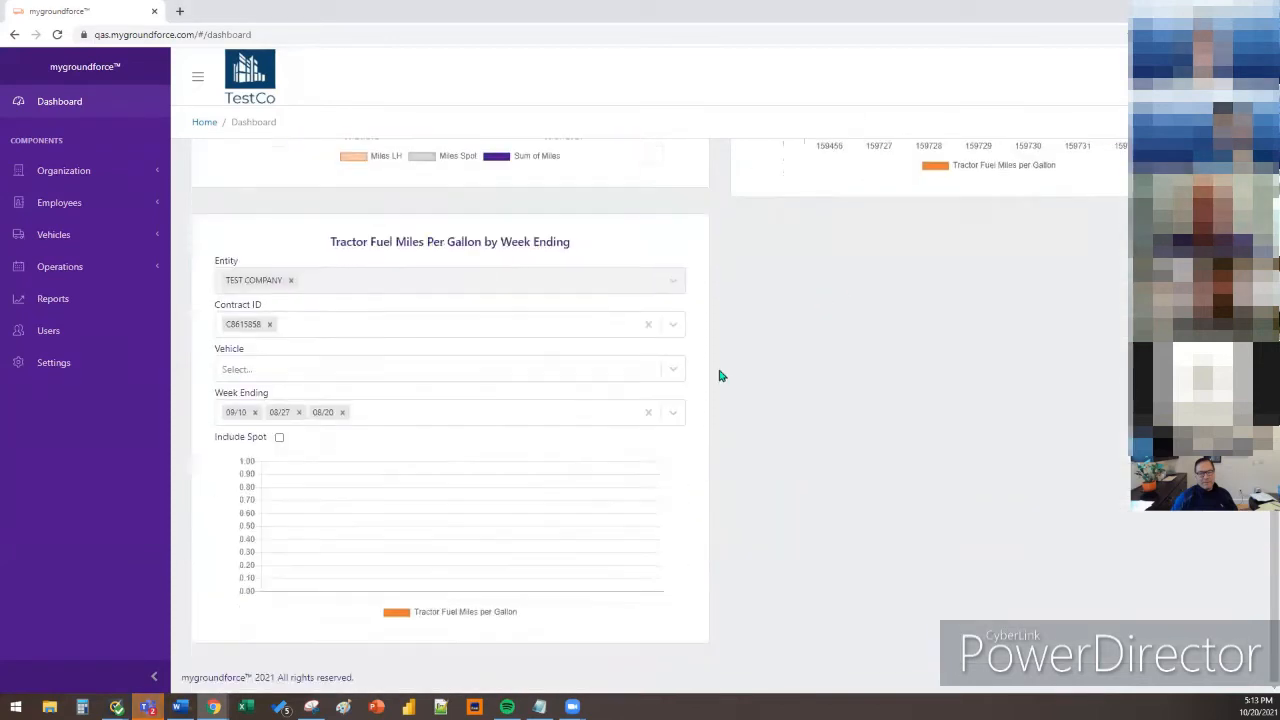
drag(337, 240, 550, 241)
click(550, 241)
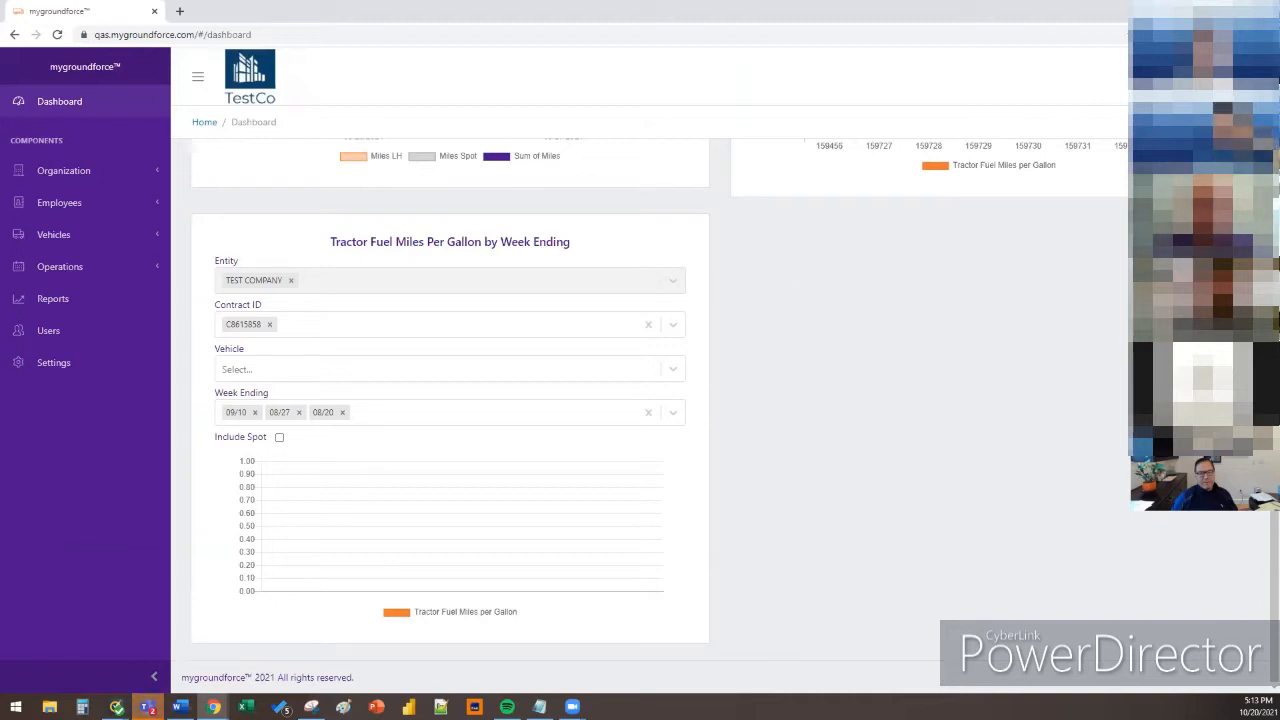
click(452, 368)
click(749, 340)
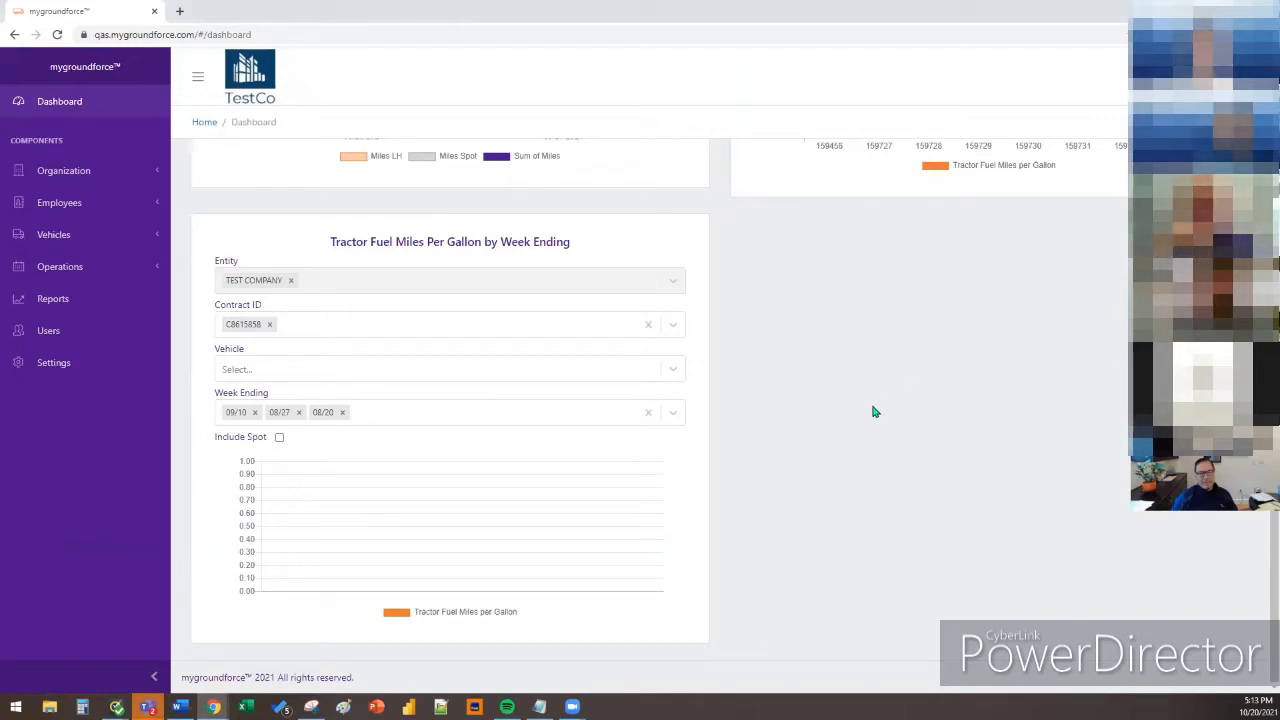
scroll(873, 412, up, 4)
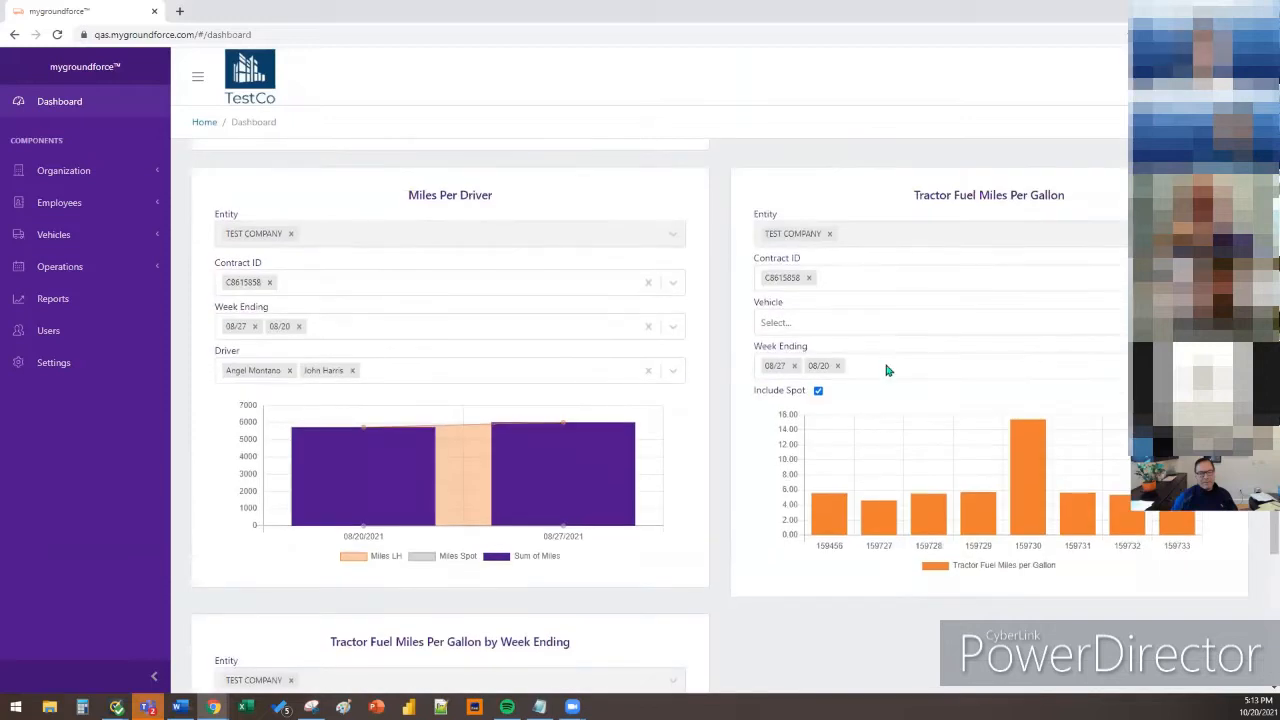
Filter the weekly Tractor Fuel MPG chart to vehicle 76565, then switch to 159456
click(905, 324)
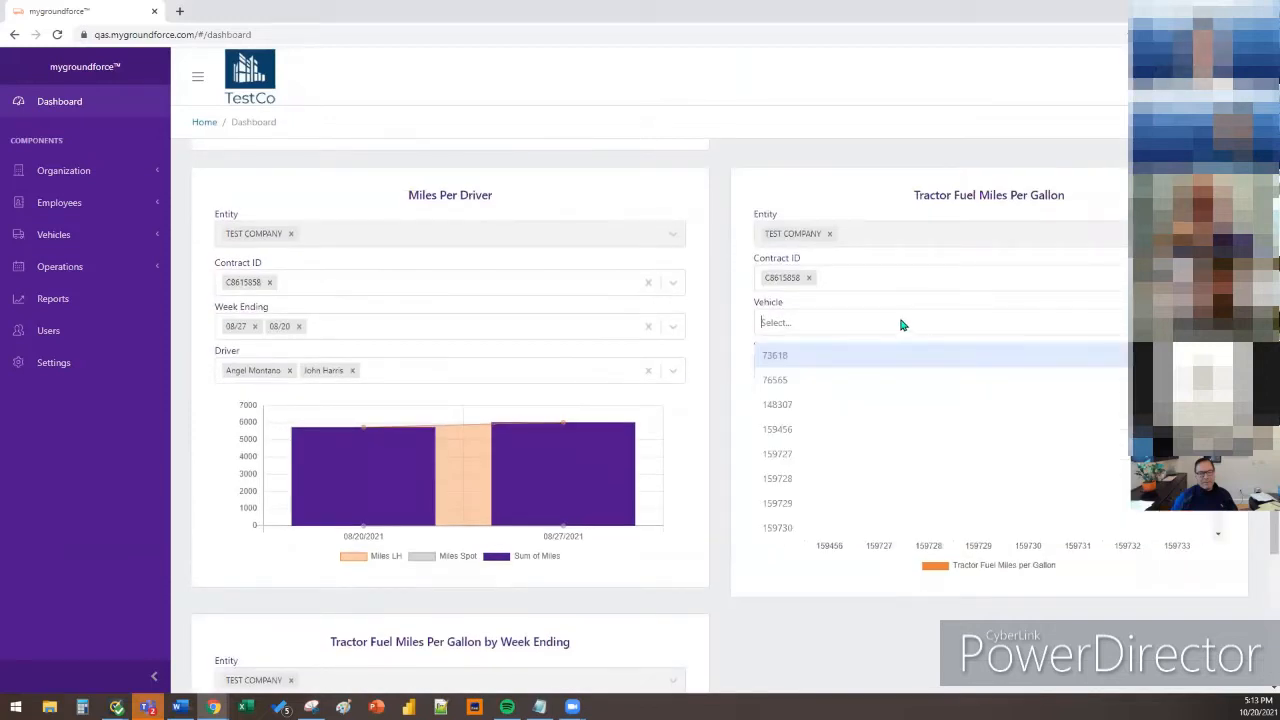
click(903, 324)
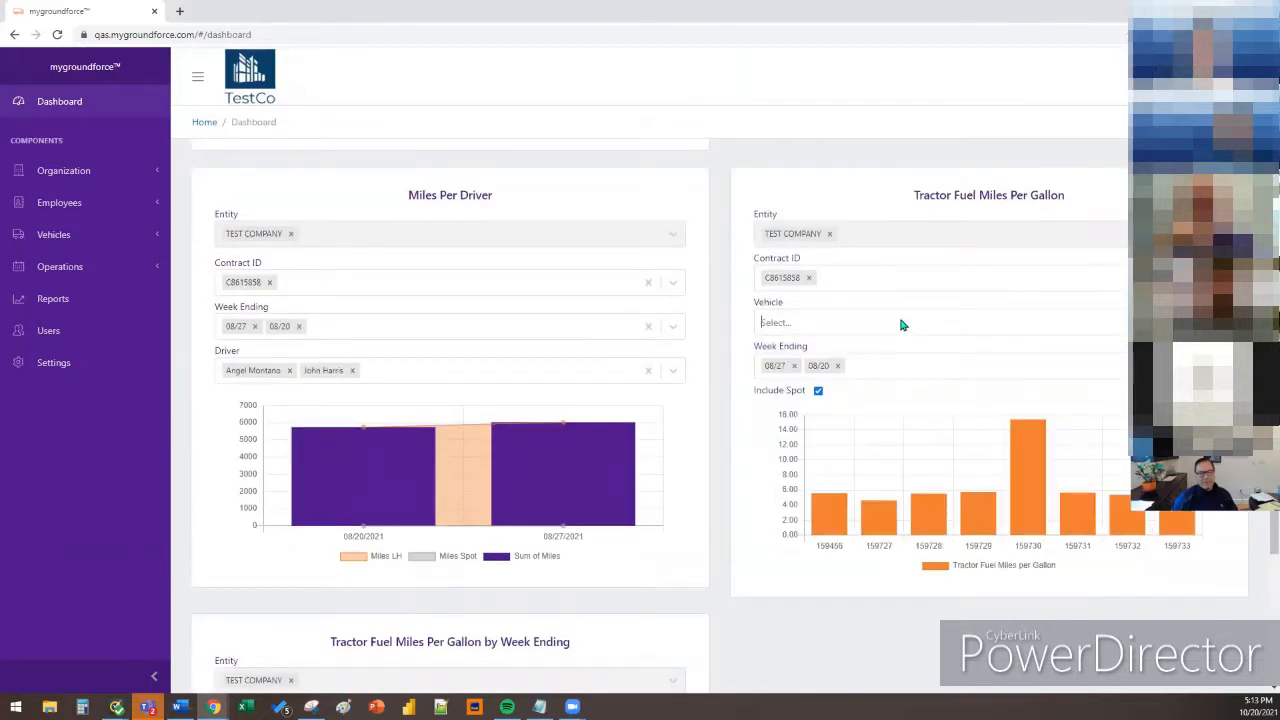
scroll(901, 324, down, 2)
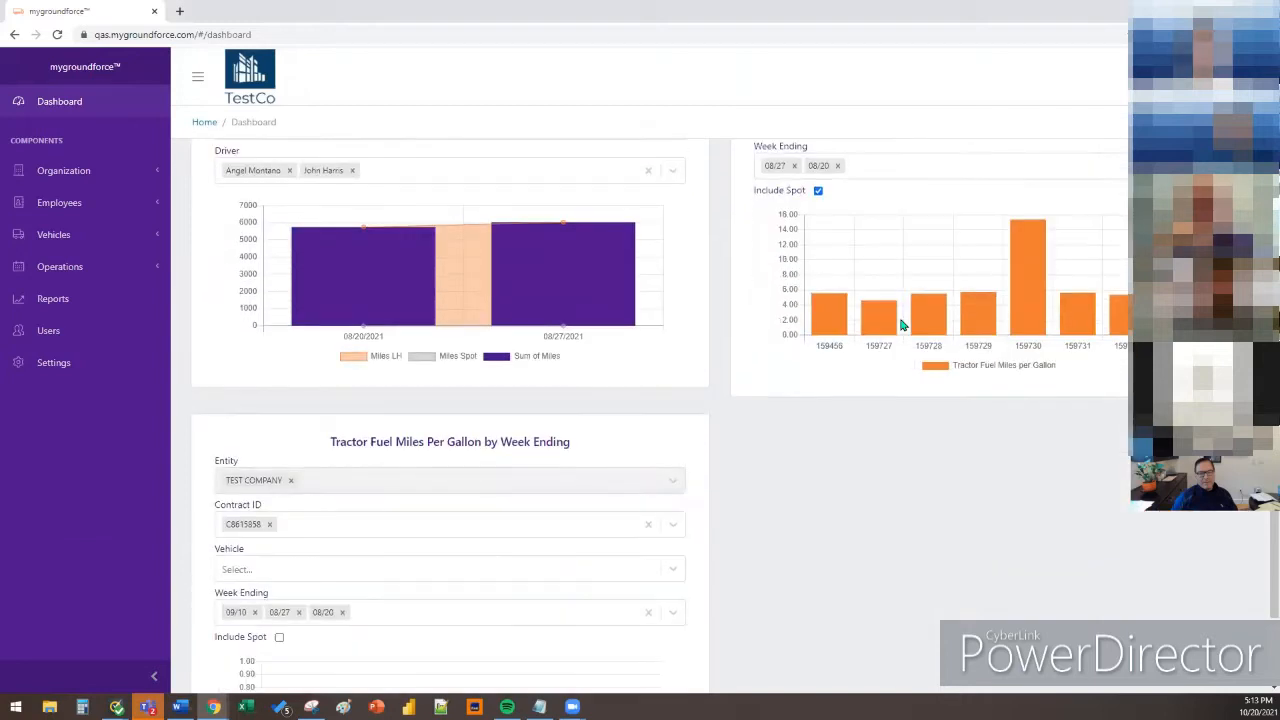
scroll(901, 324, up, 2)
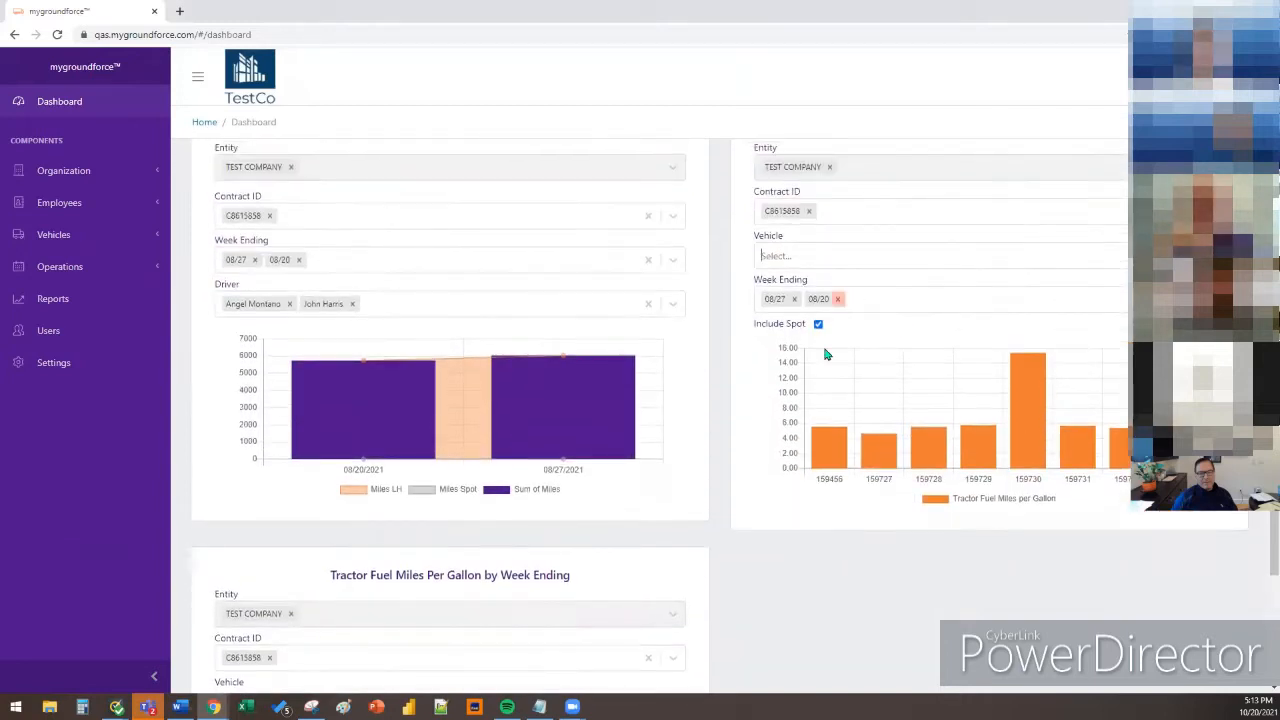
scroll(826, 354, down, 4)
click(477, 434)
click(446, 489)
click(529, 435)
click(477, 549)
Switch the weekly chart back to 76565, then to vehicle 148307
scroll(477, 491, down, 1)
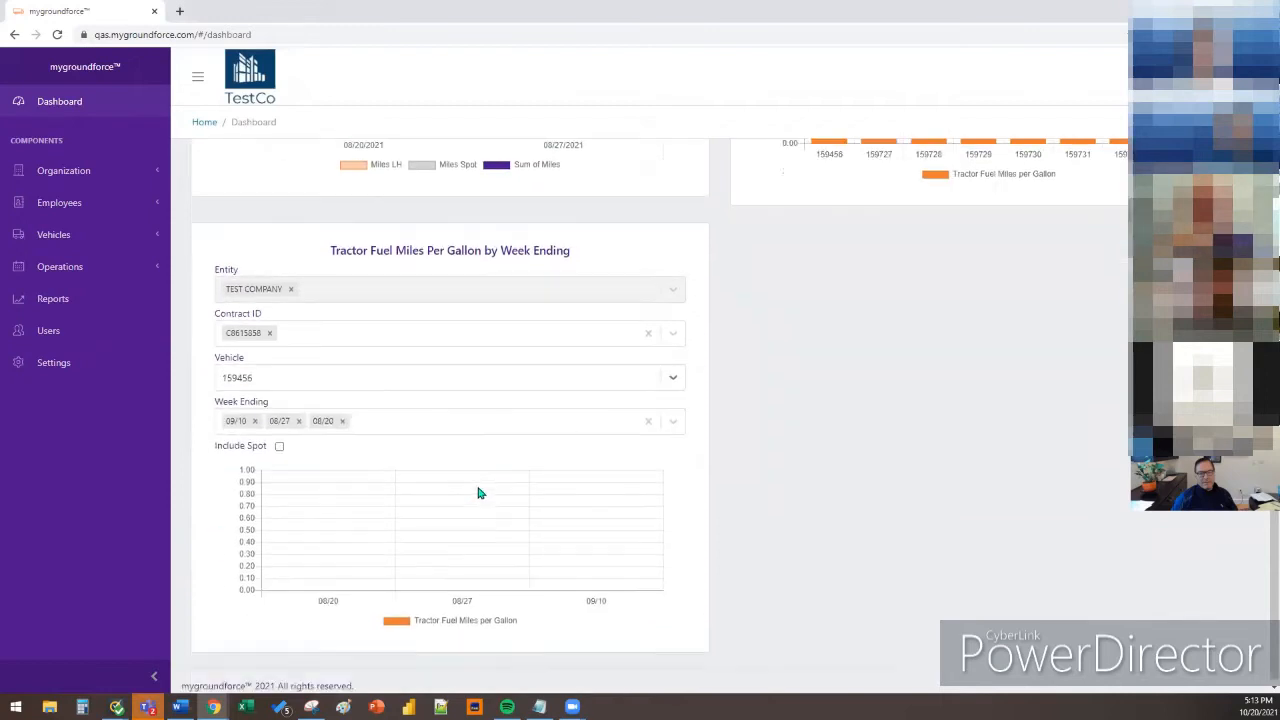
click(466, 375)
click(443, 428)
scroll(449, 434, up, 3)
scroll(449, 434, down, 3)
click(455, 370)
click(404, 461)
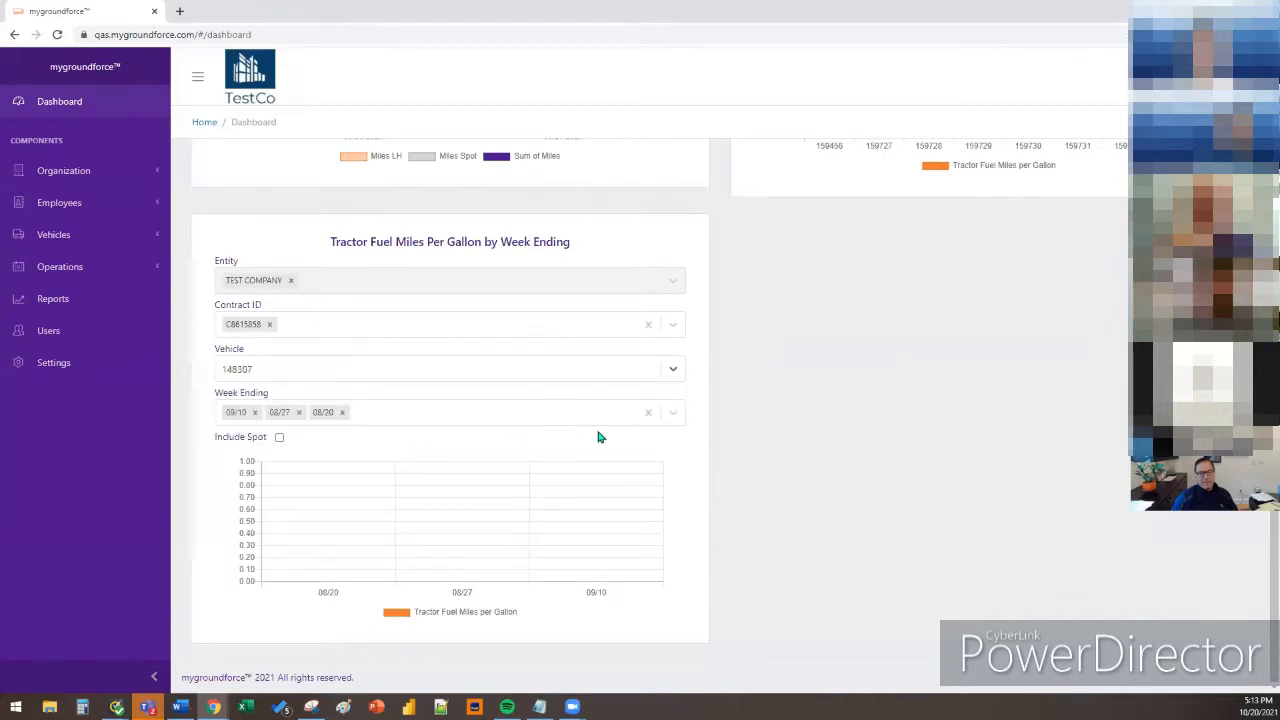
scroll(843, 437, up, 5)
Filter the Tractor Fuel MPG chart to vehicles 148307, 159456 and 159728
click(866, 256)
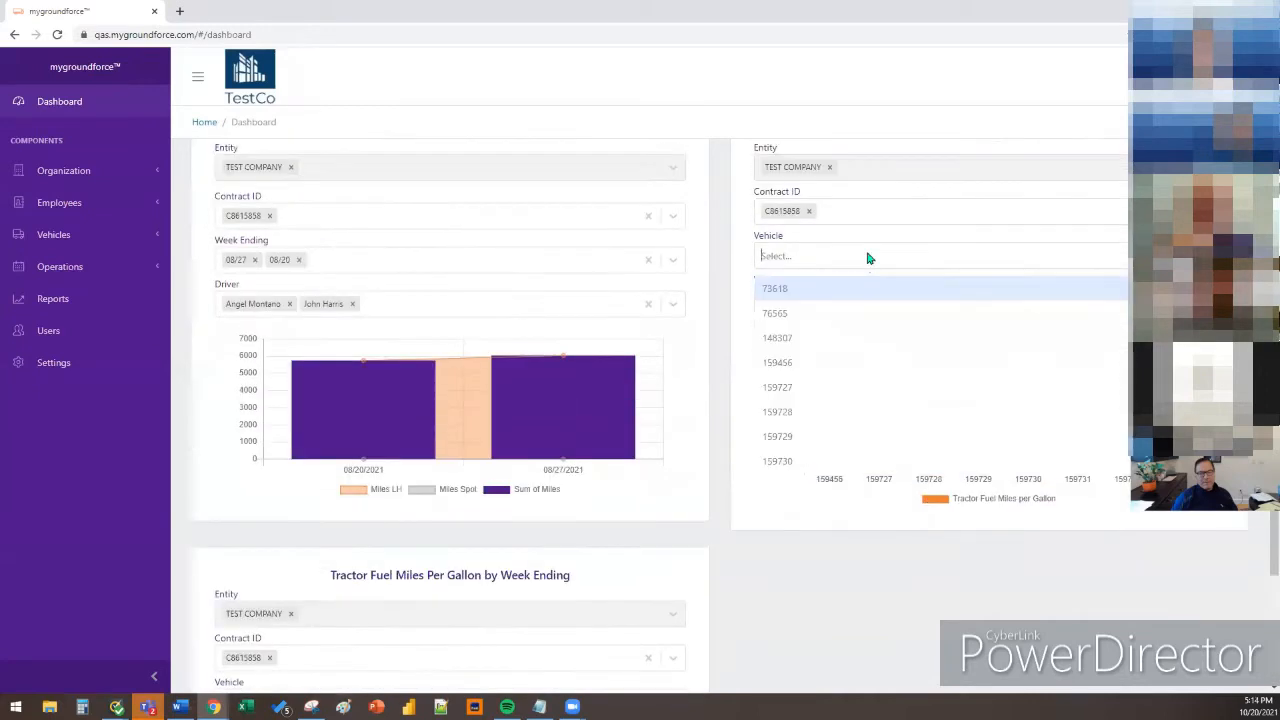
click(898, 325)
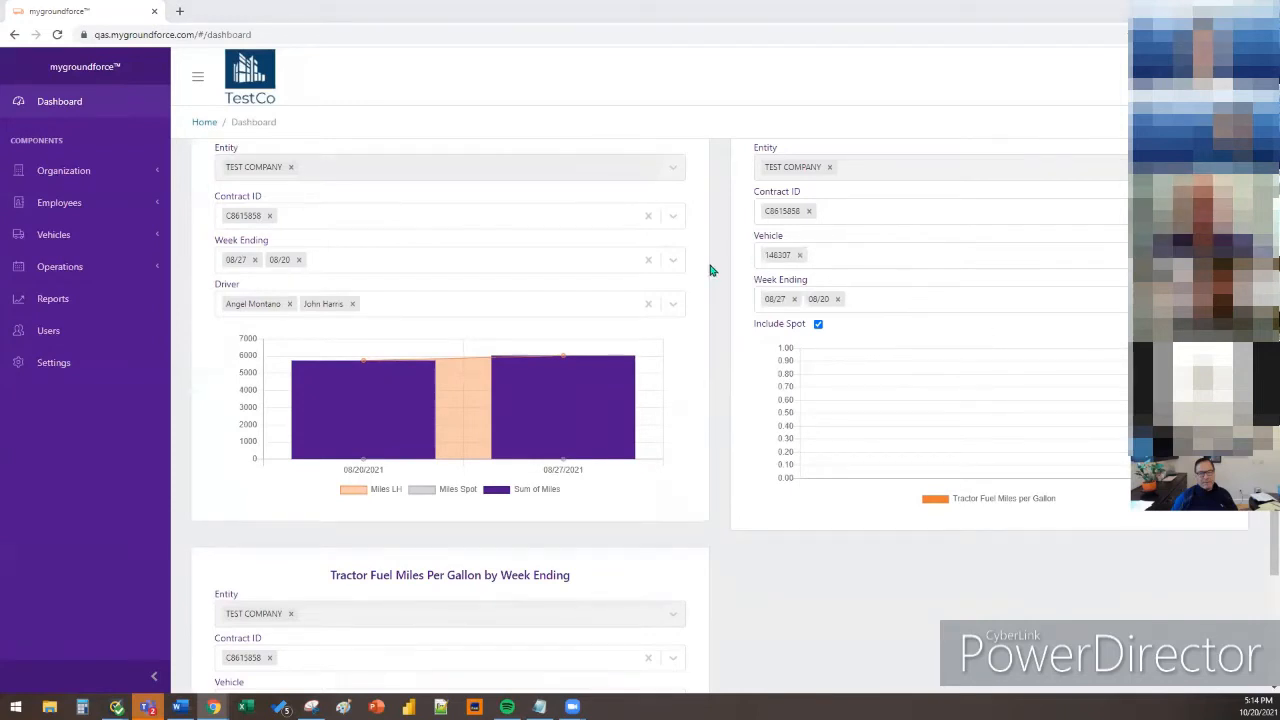
click(887, 262)
click(831, 333)
click(926, 262)
click(868, 366)
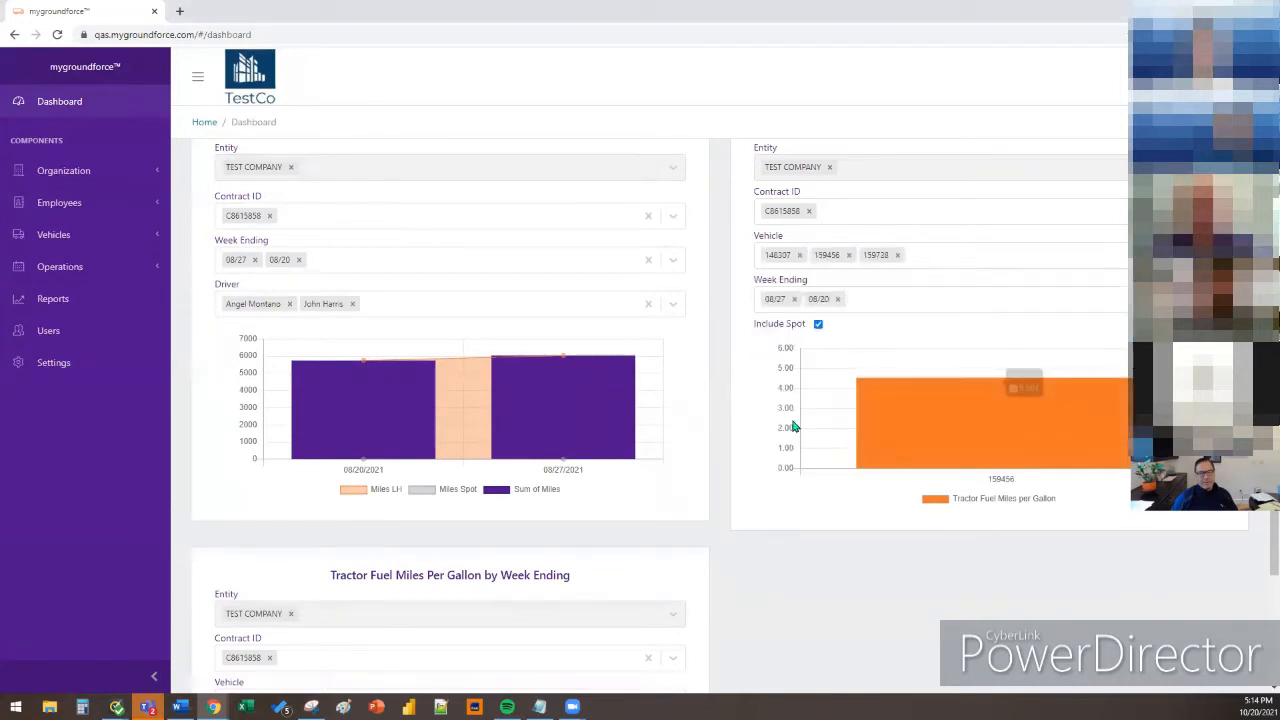
Keep the weekly chart on vehicle 148307 and go to the Reports page
scroll(771, 430, down, 3)
click(310, 372)
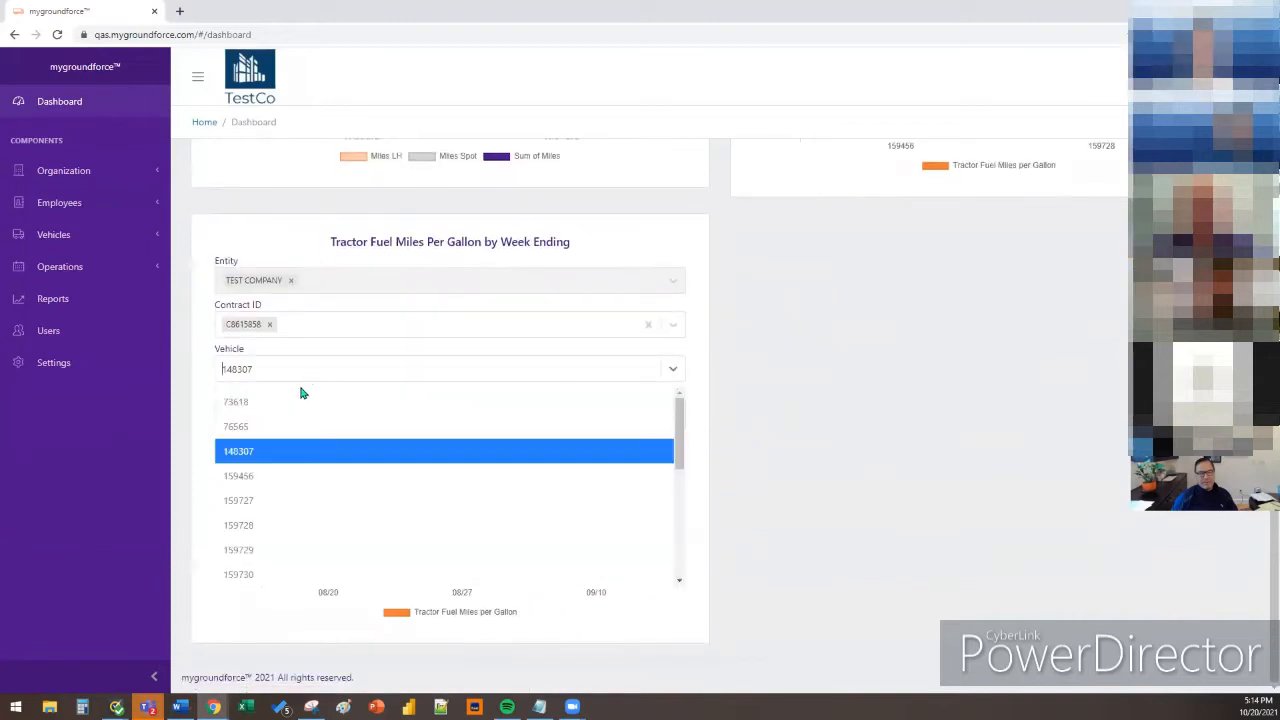
click(332, 452)
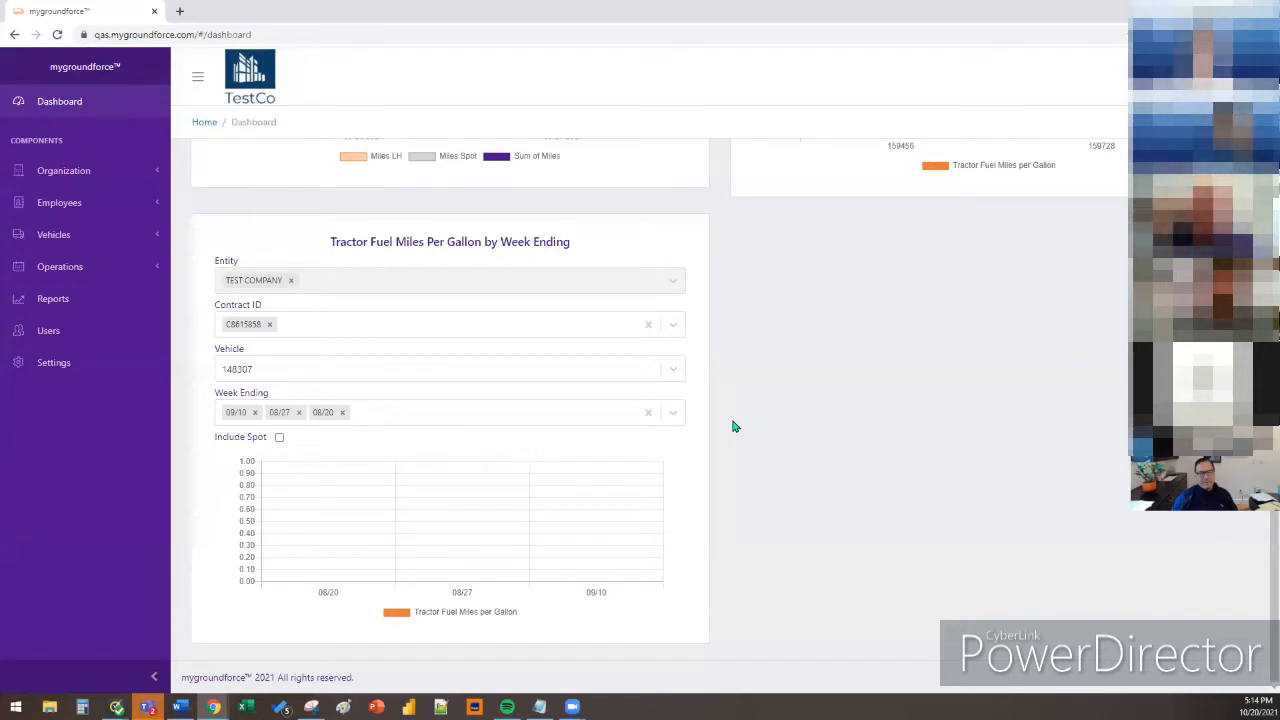
click(124, 311)
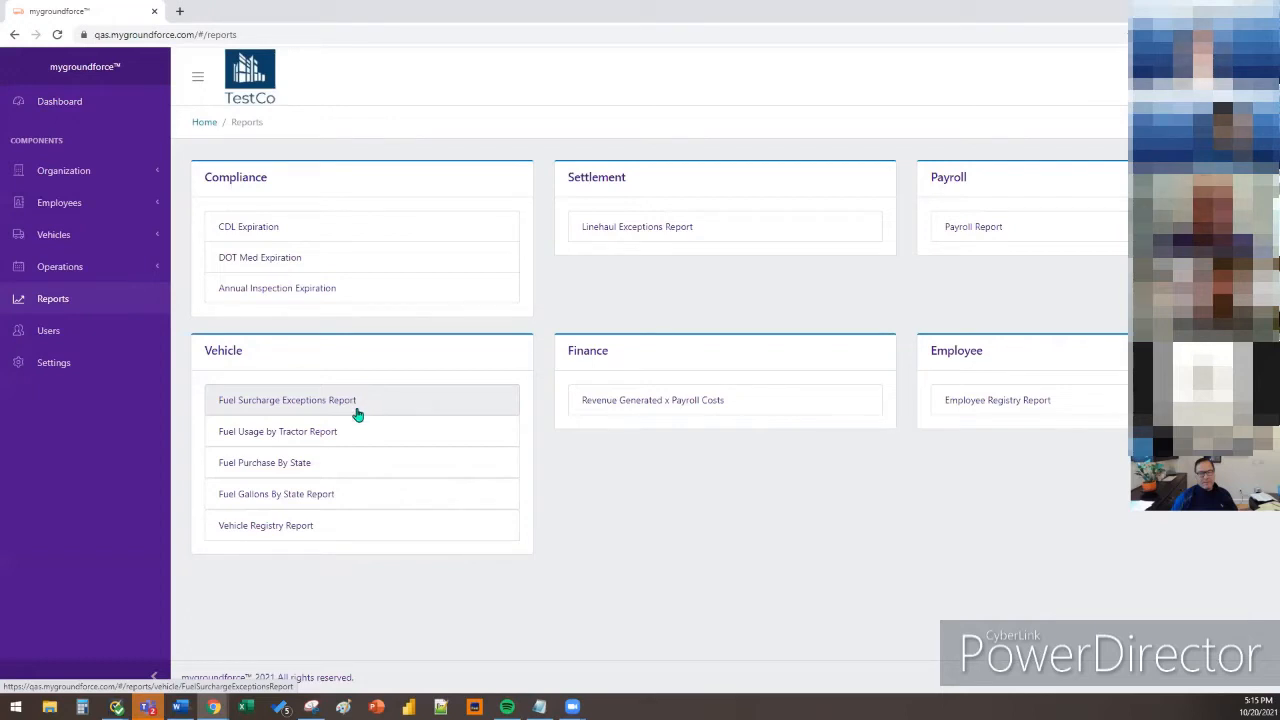
Run the Fuel Purchase By State report from 09/29/2020 to 09/26/2021
click(340, 465)
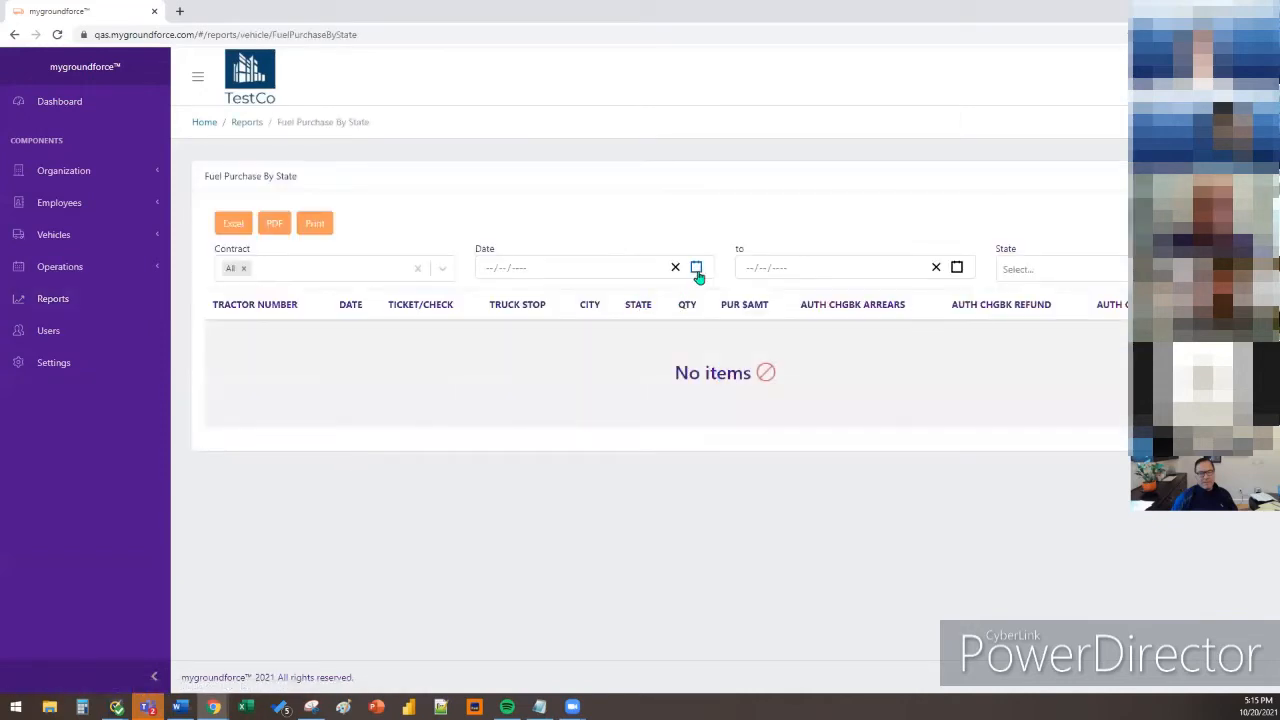
click(696, 267)
click(479, 294)
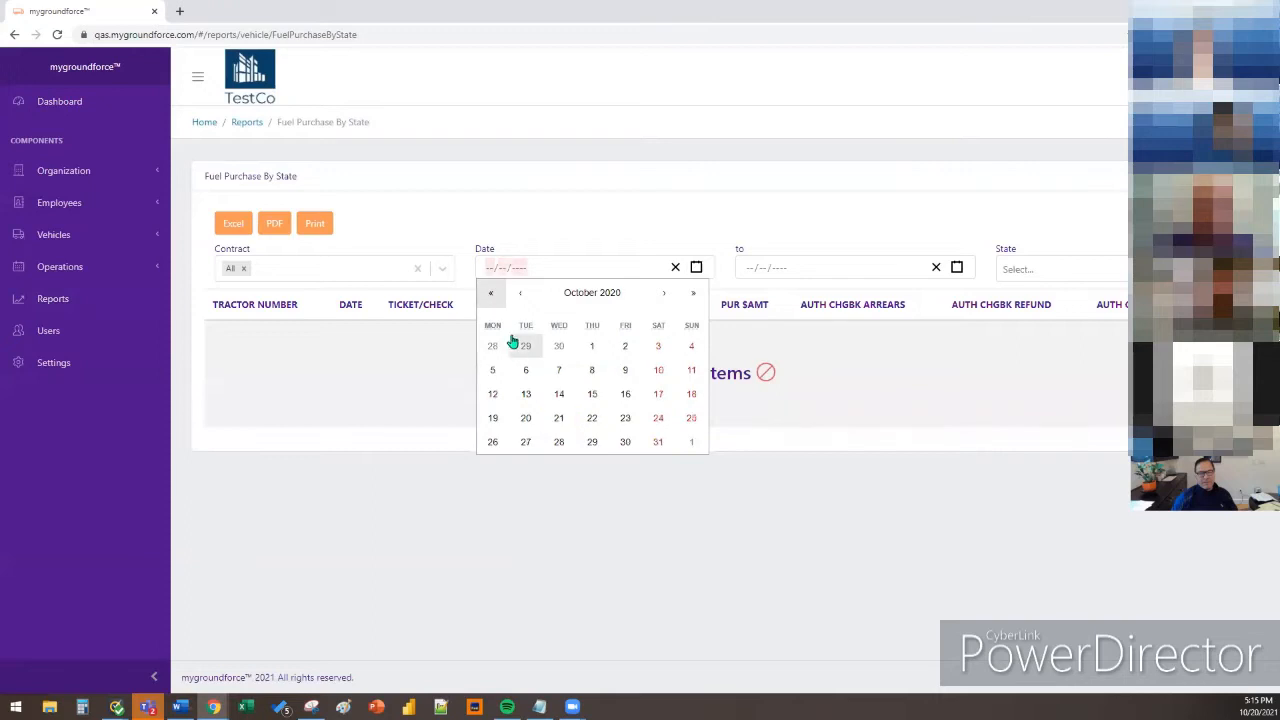
click(513, 344)
click(957, 267)
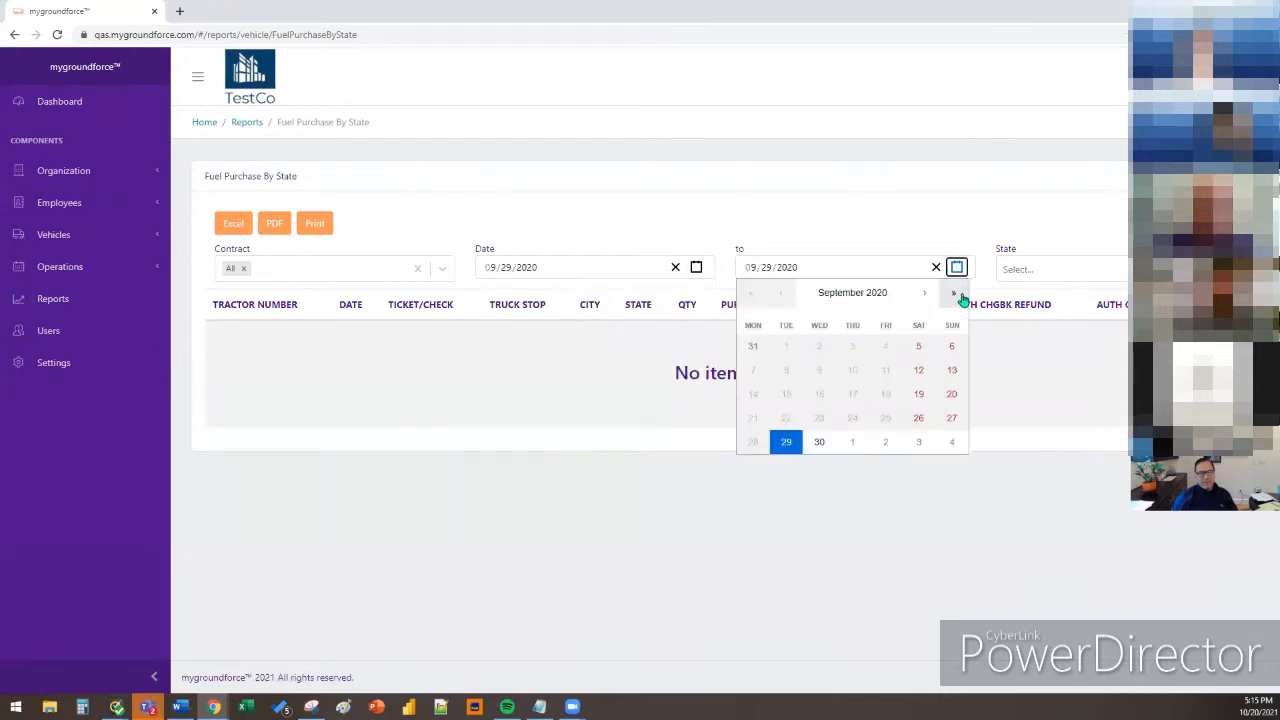
click(953, 292)
click(948, 416)
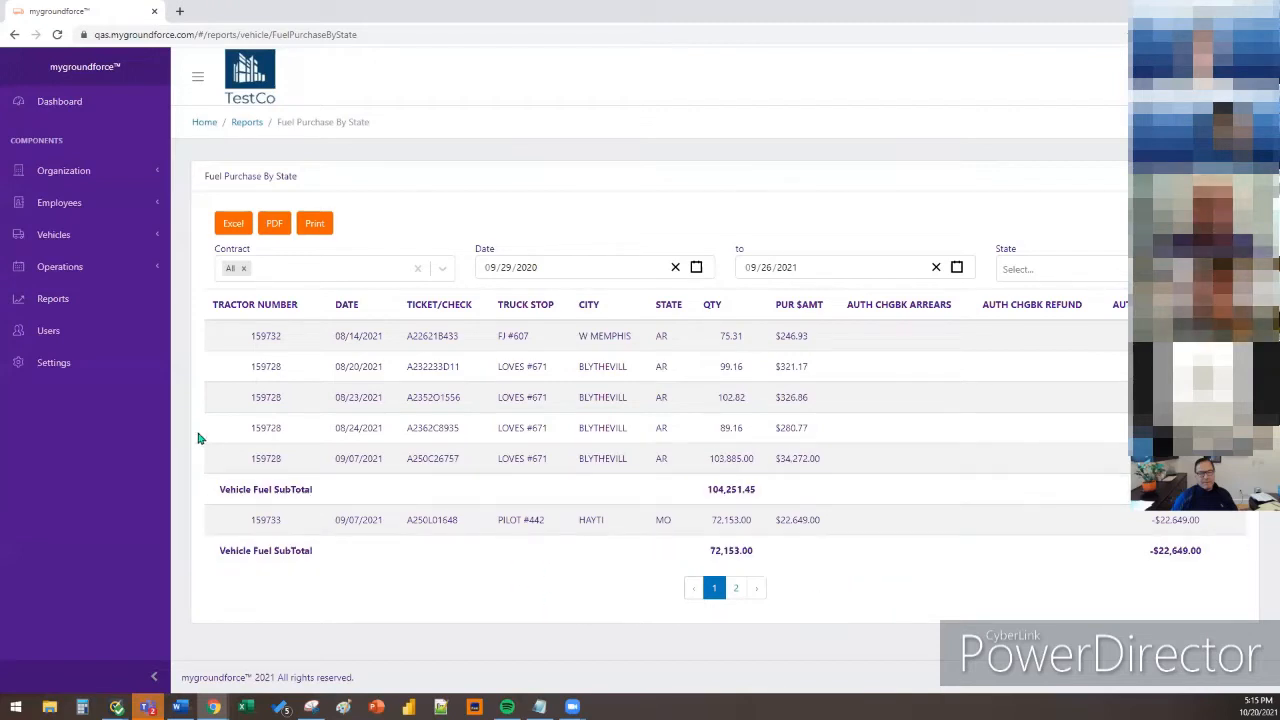
click(92, 173)
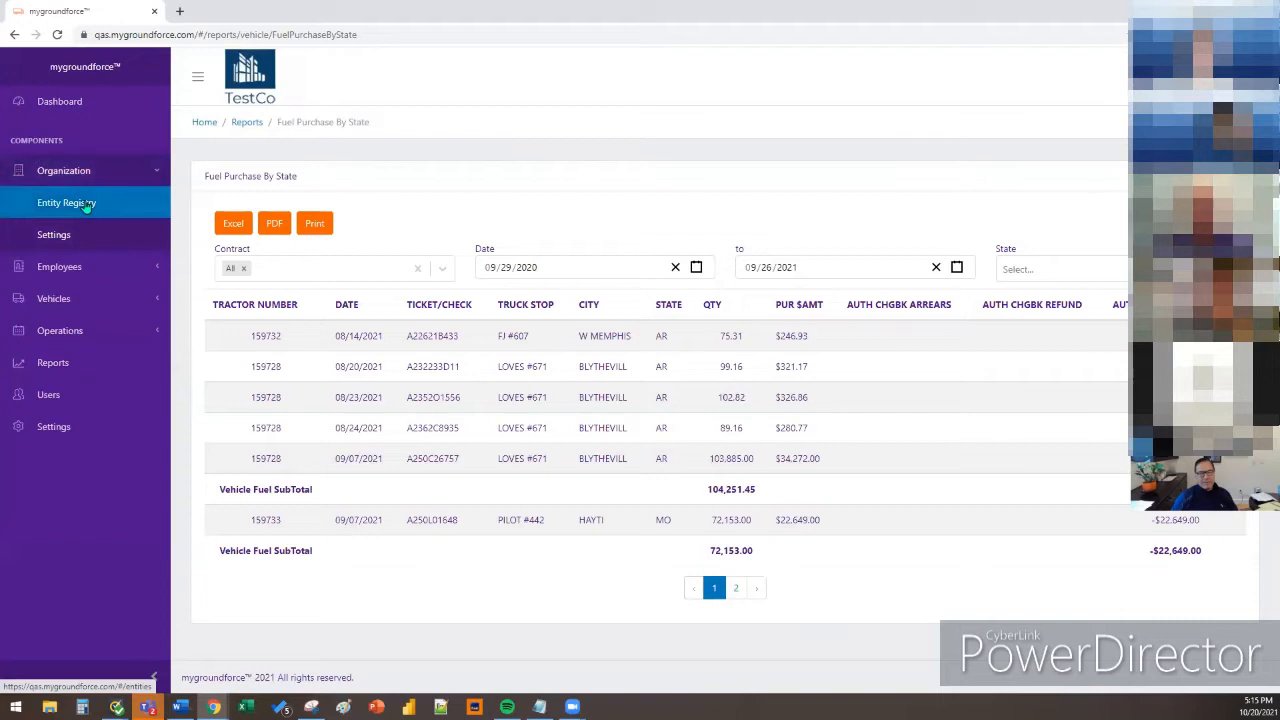
Open the TEST COMPANY entity for editing from the Entity Registry list
click(87, 205)
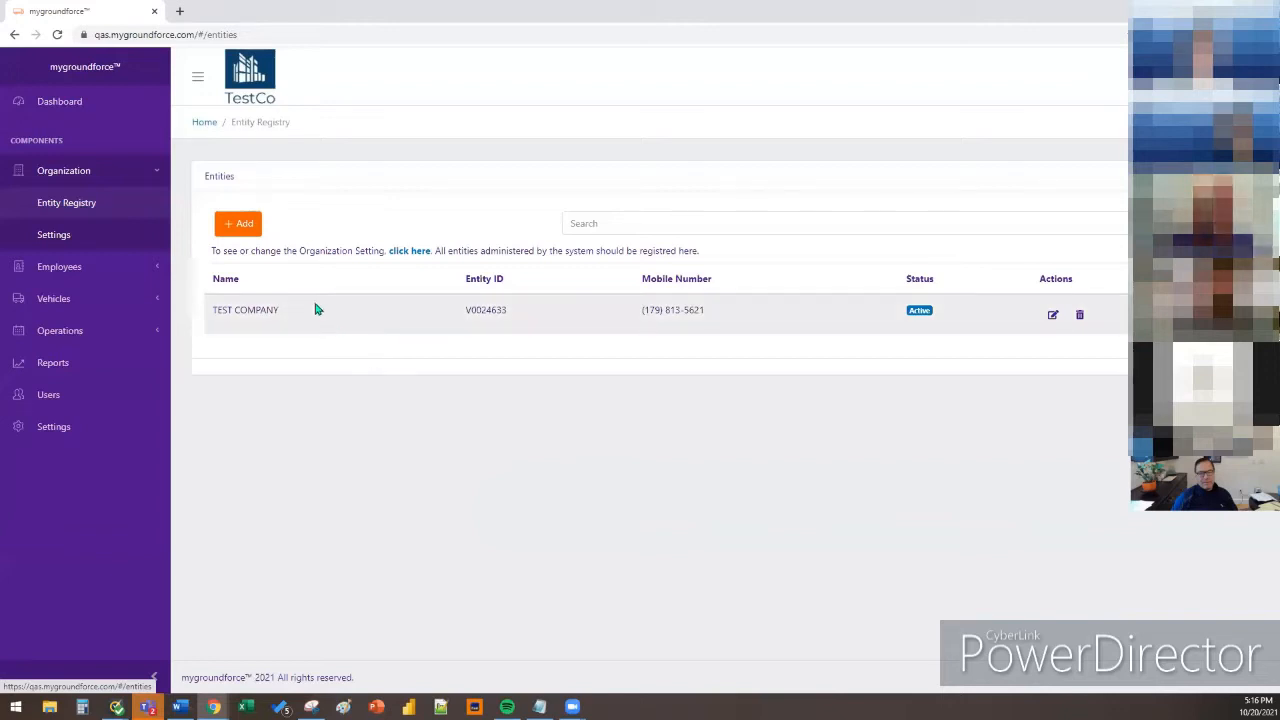
click(1053, 315)
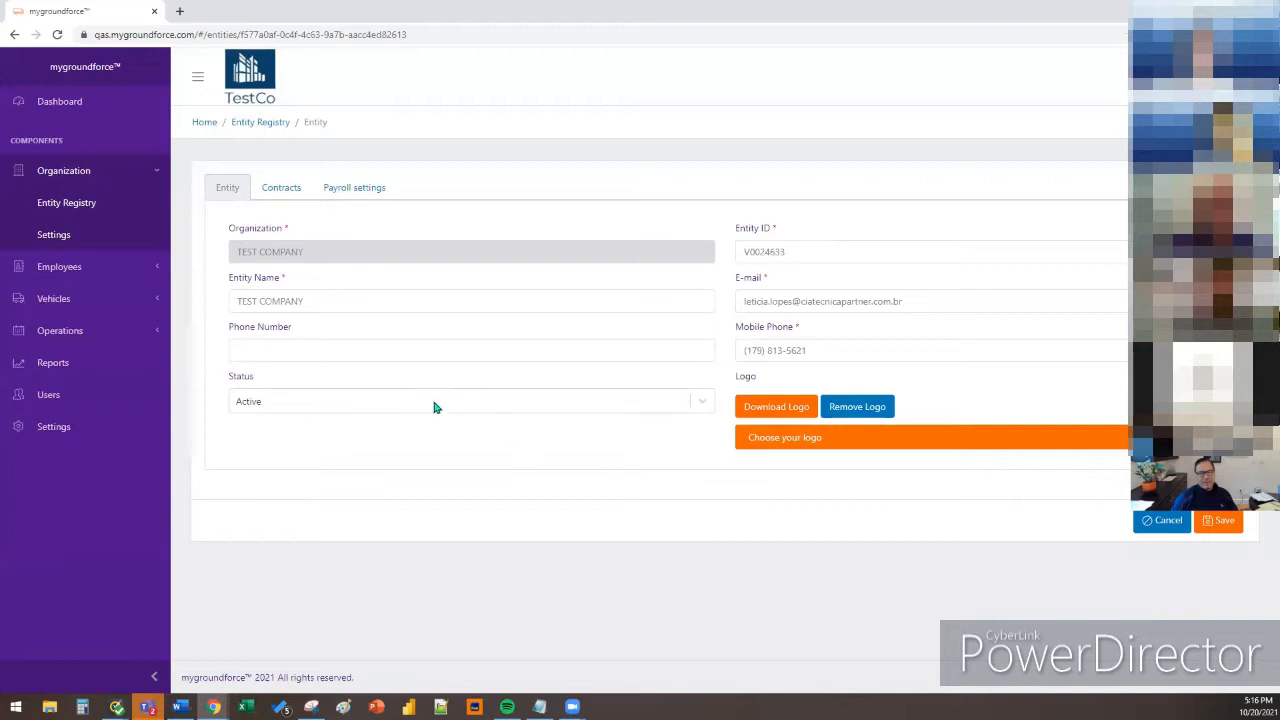
click(288, 200)
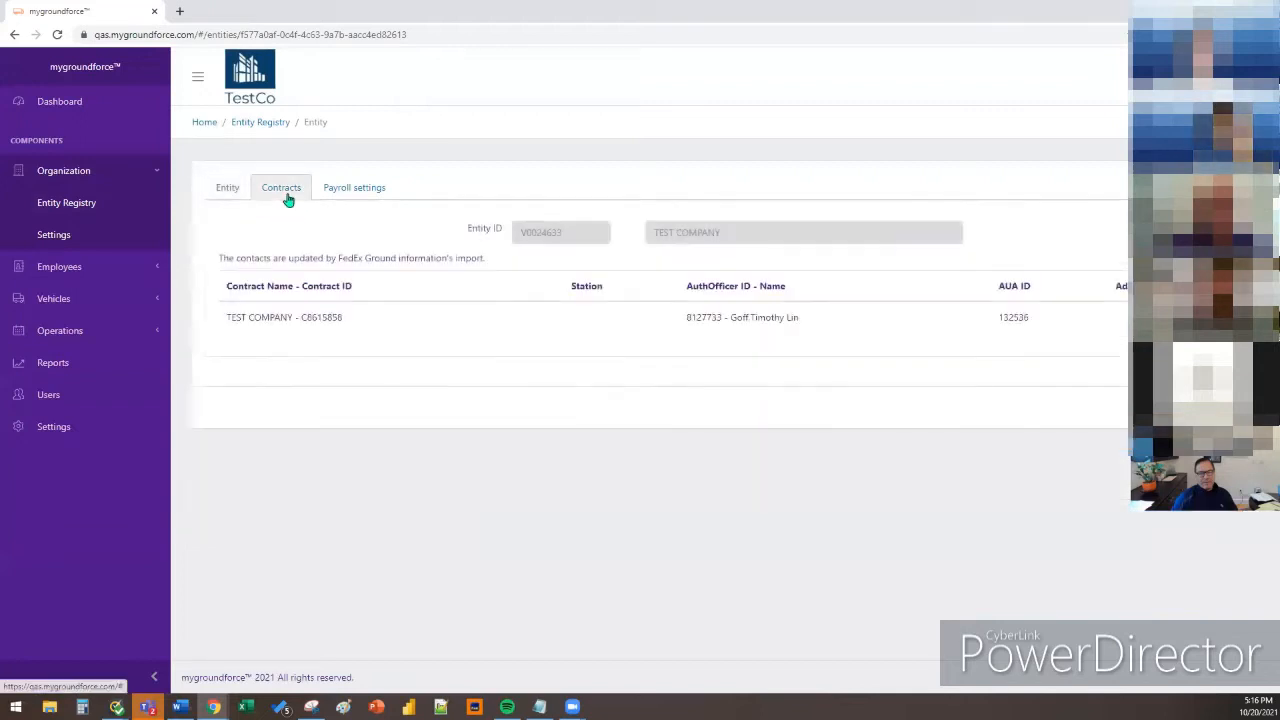
click(355, 199)
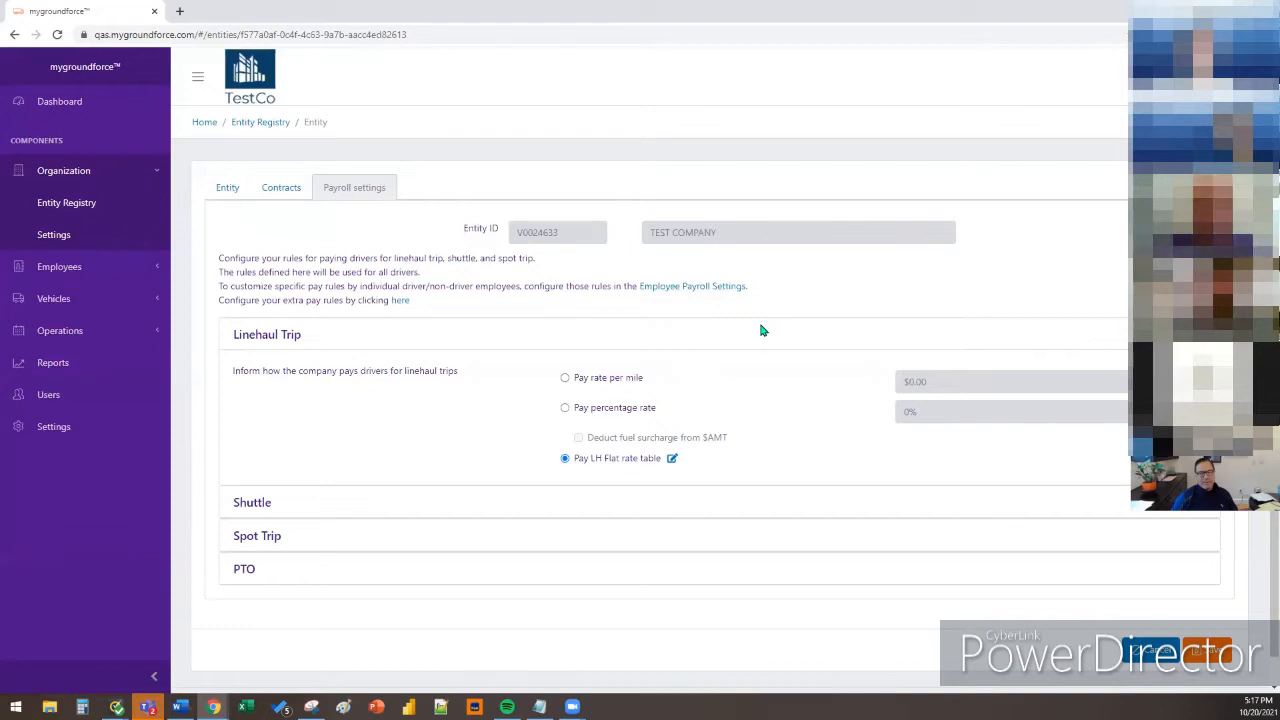
Limit shuttle trips to 50 miles, then bring up the Spot Trip pay rules
click(475, 502)
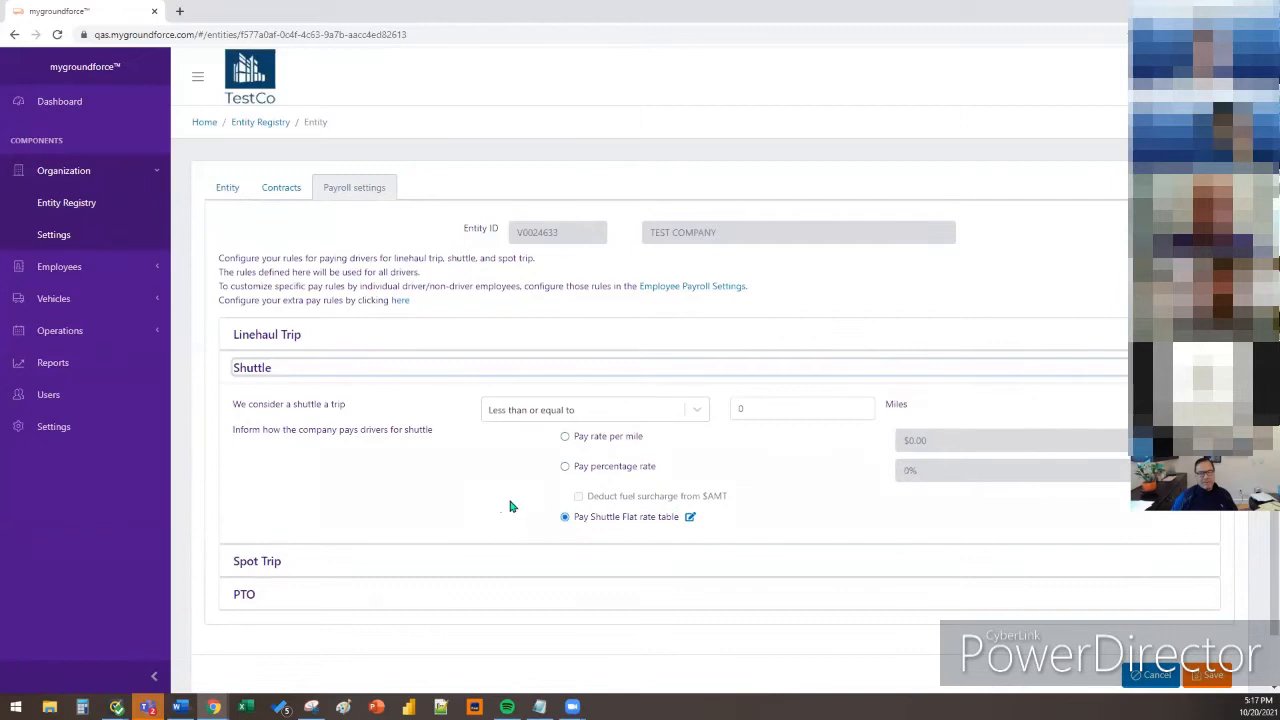
click(776, 411)
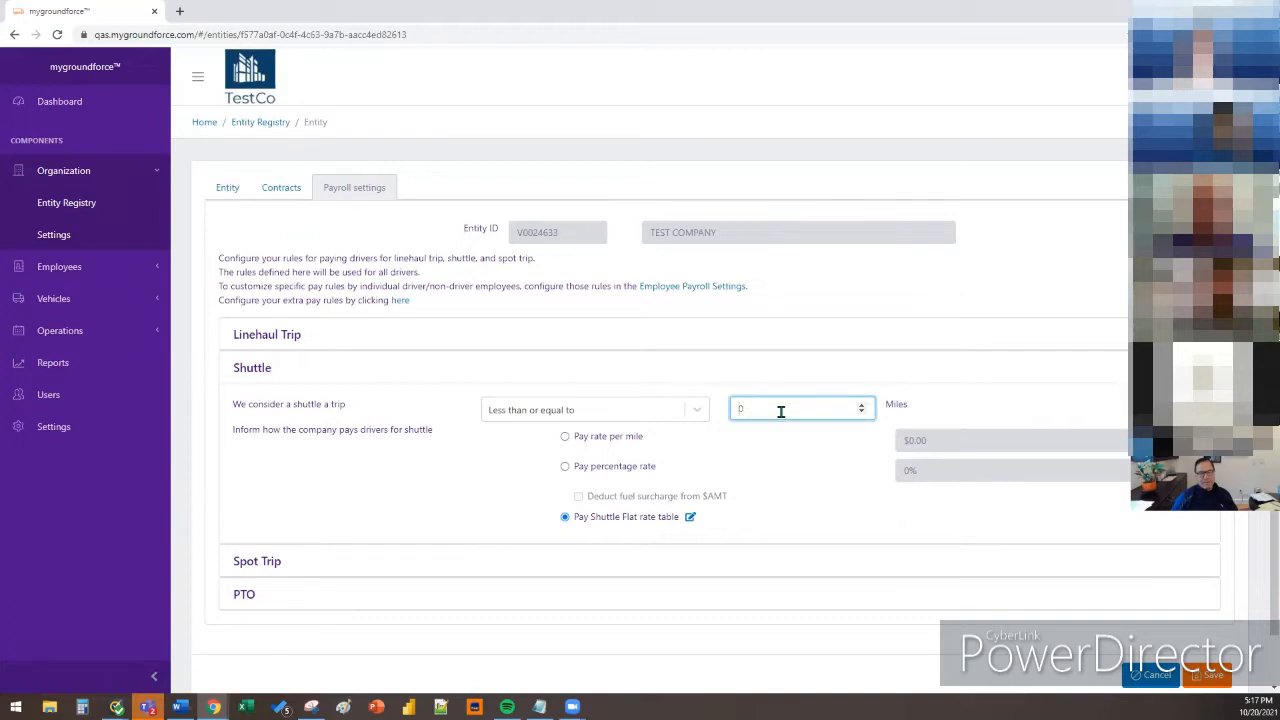
click(957, 399)
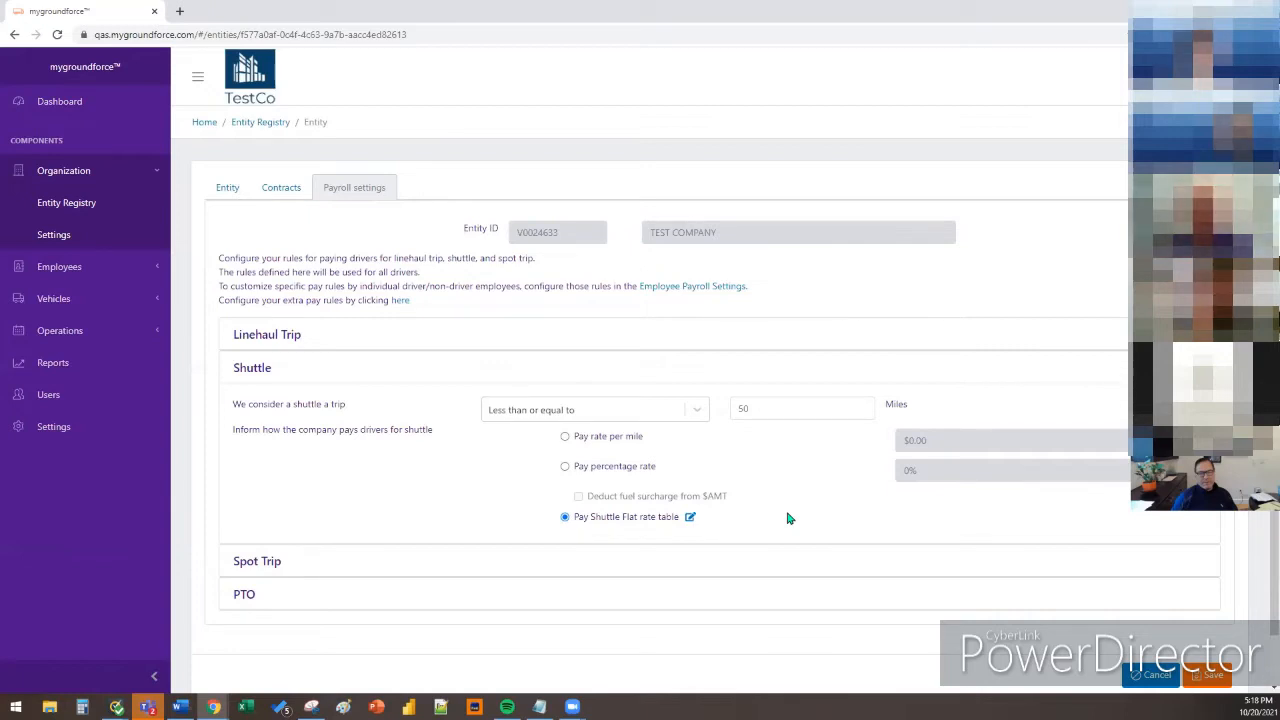
click(772, 561)
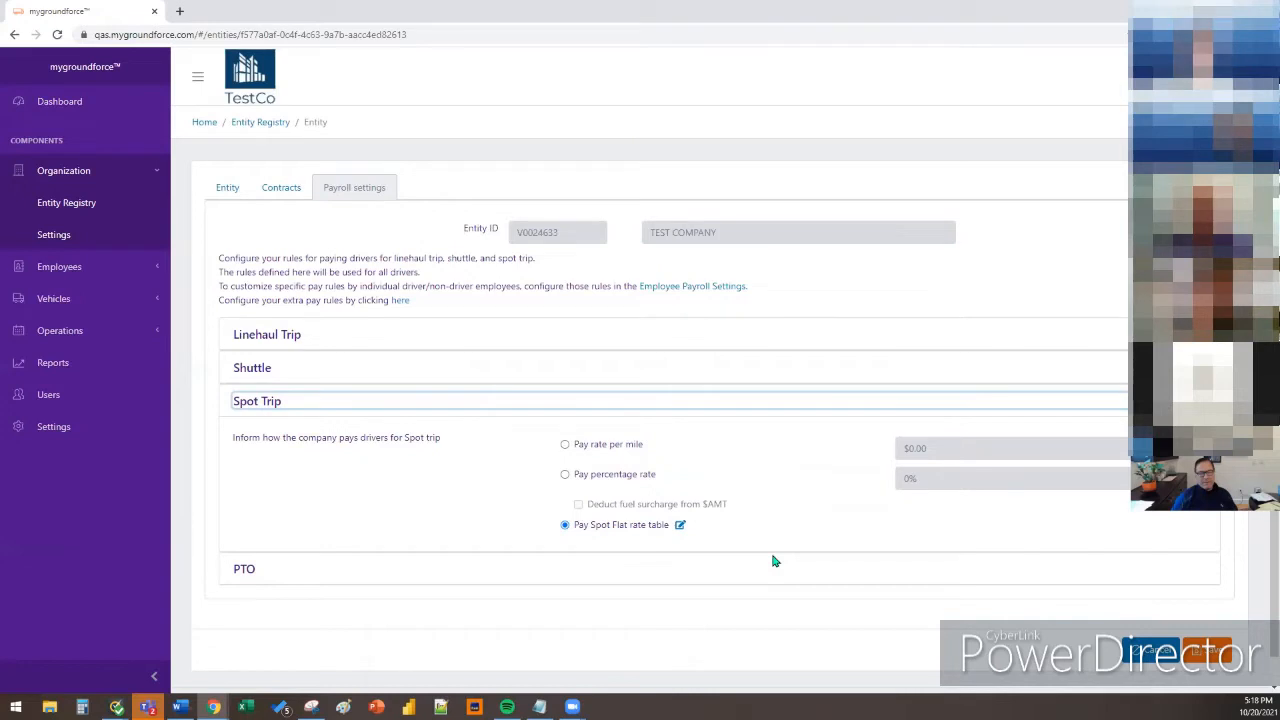
Look over the PTO award Days setting unchanged, then go back to the Entity Registry list
click(725, 579)
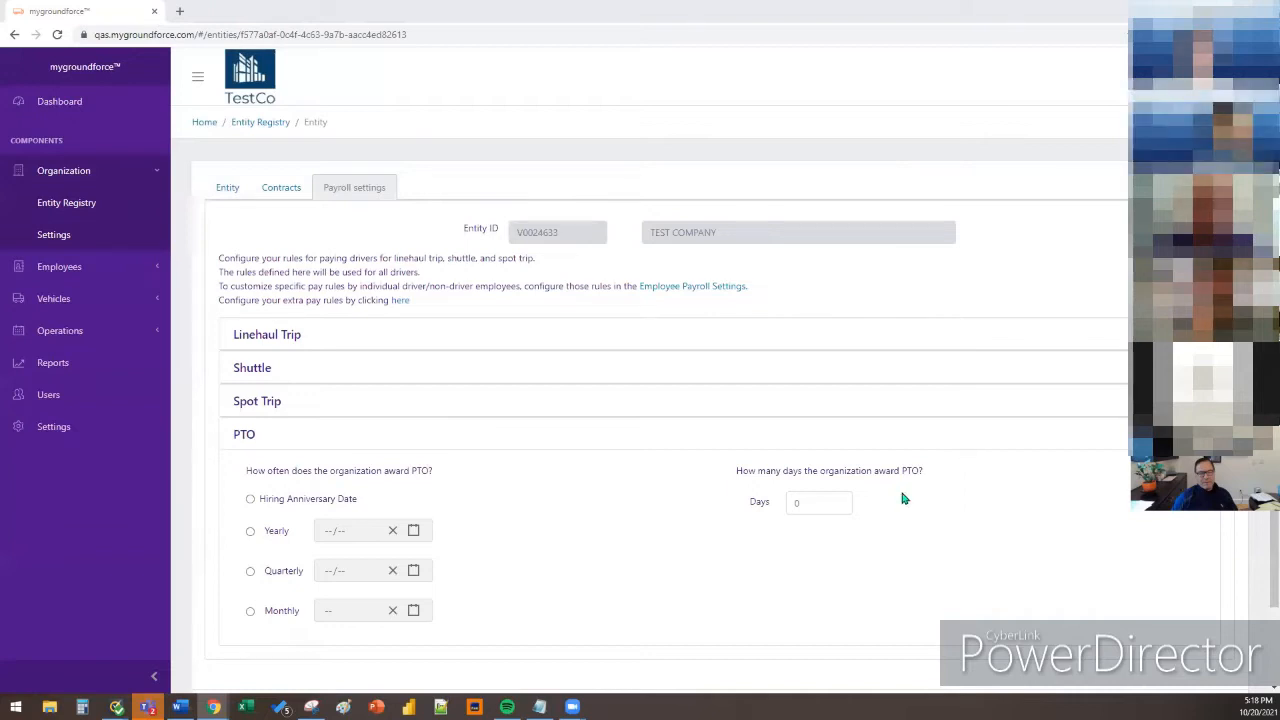
click(935, 550)
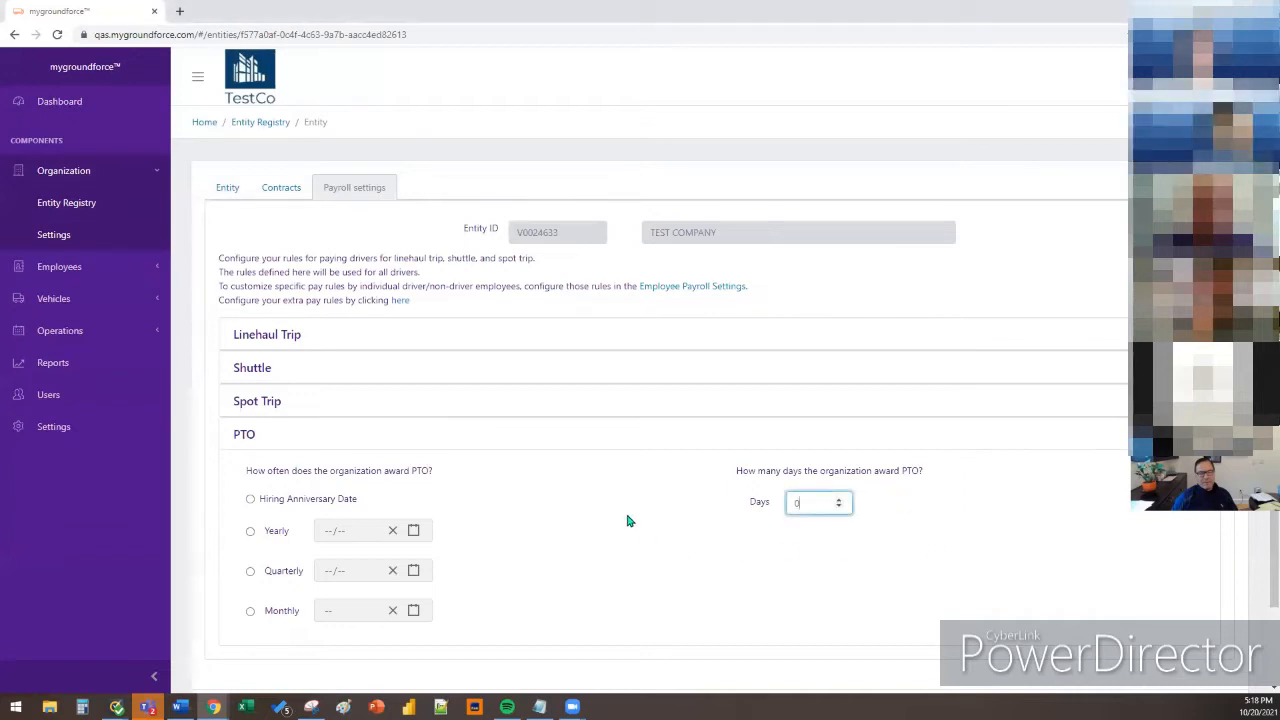
click(661, 484)
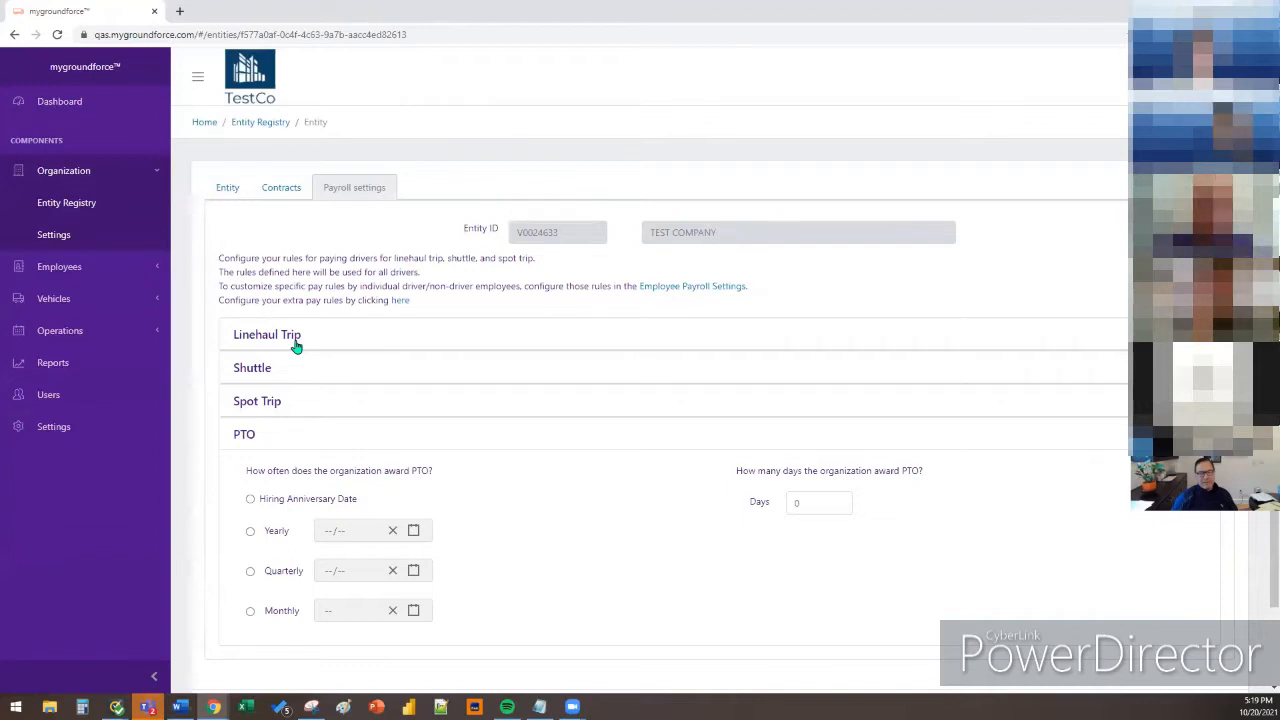
click(100, 204)
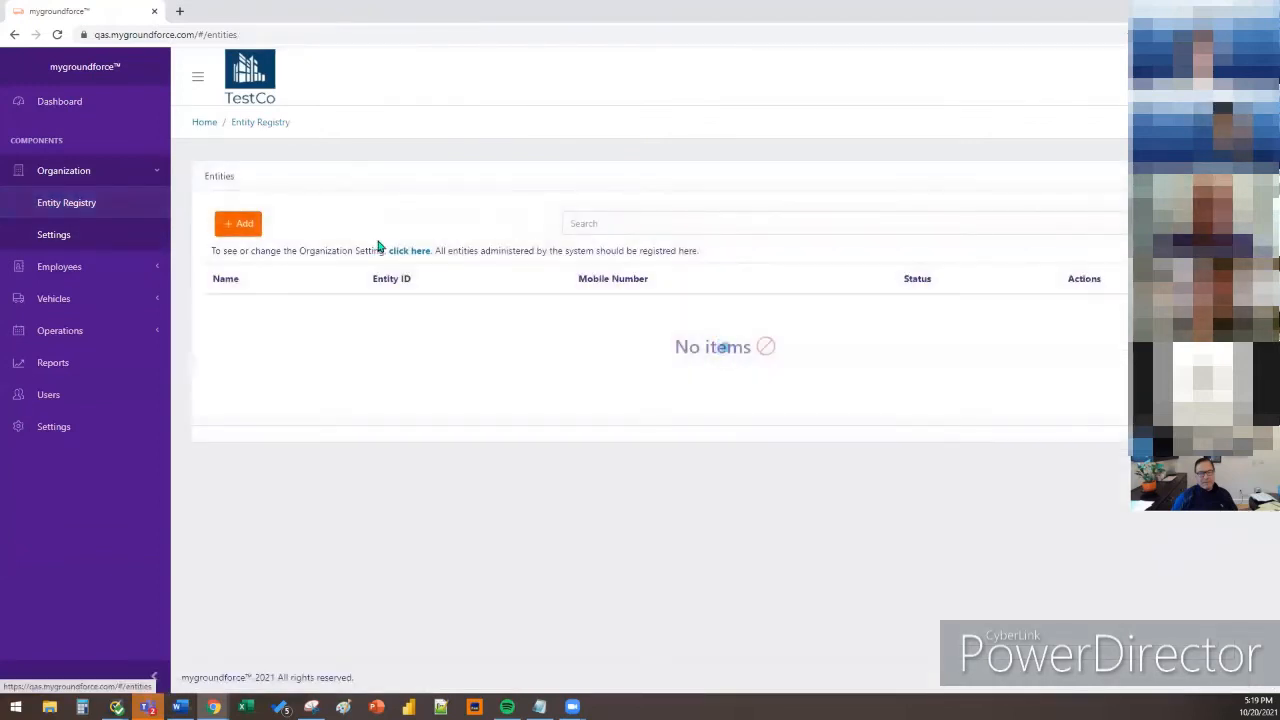
Start a new entity from the Entities list with the + Add button
click(238, 223)
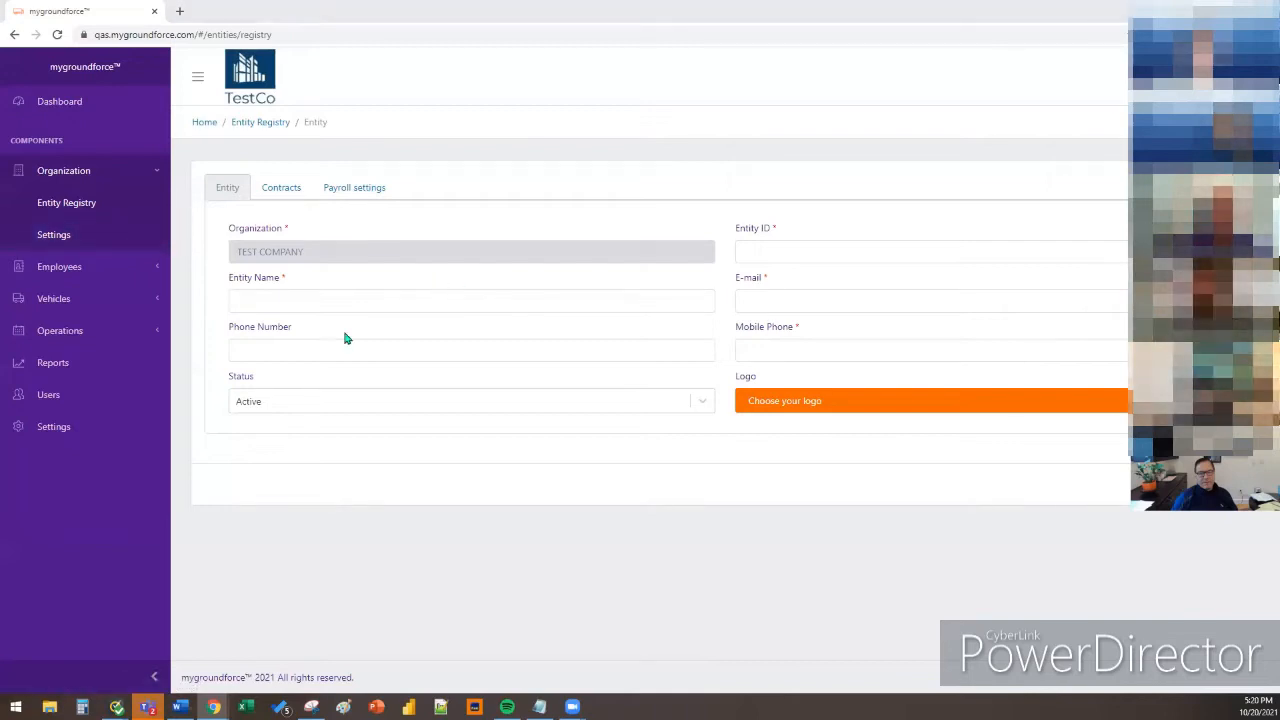
Go to Organization Settings for TEST COMPANY
click(118, 234)
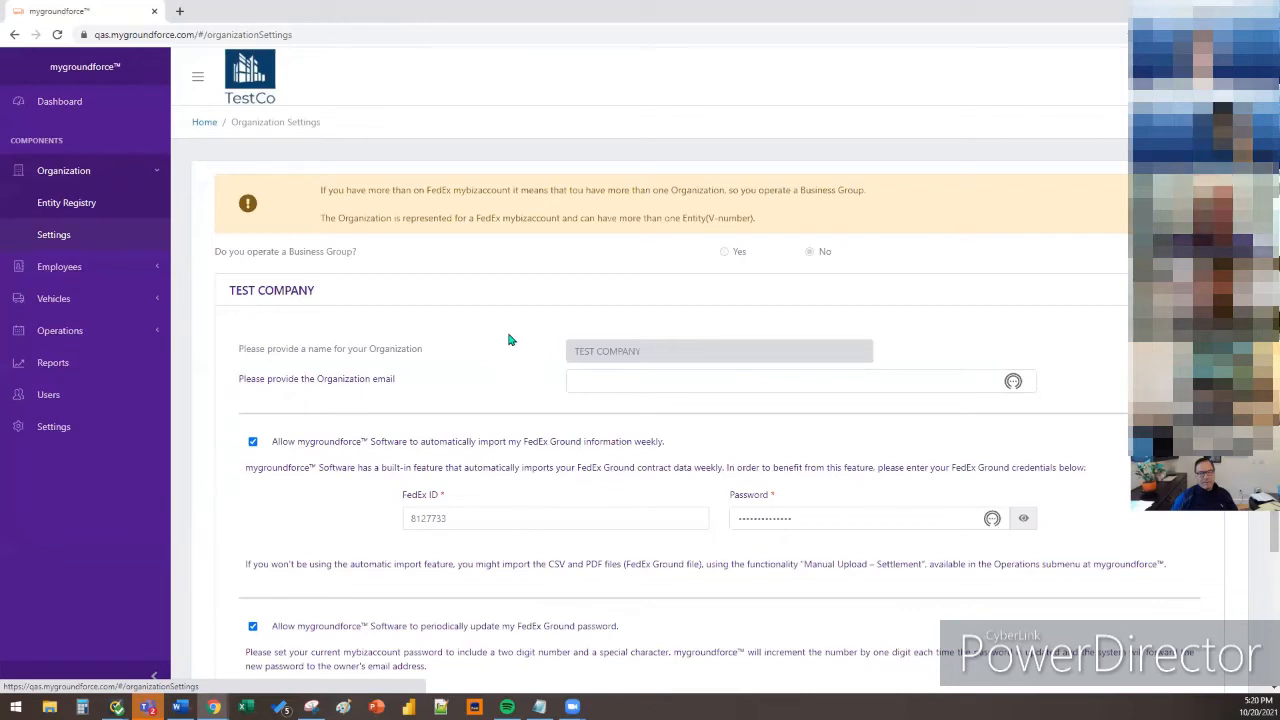
Enter the organization's contact e-mail address in the Organization email field
scroll(508, 340, down, 1)
click(577, 316)
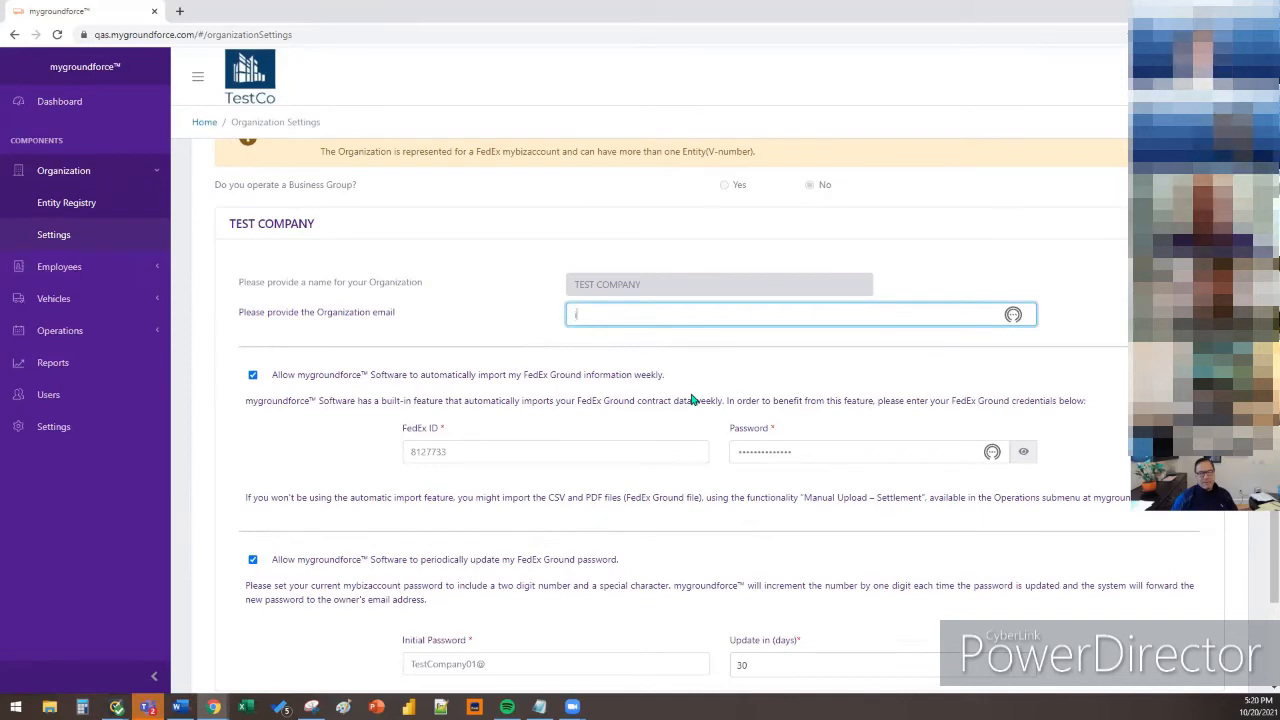
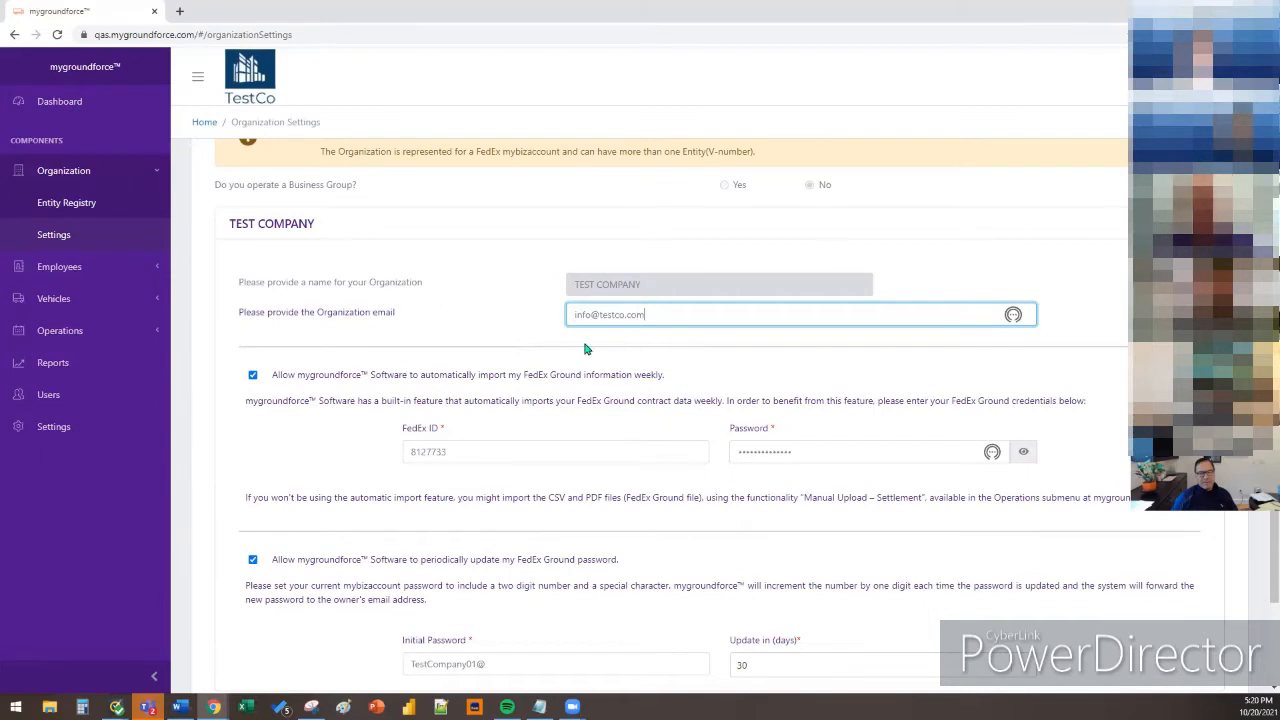
click(535, 341)
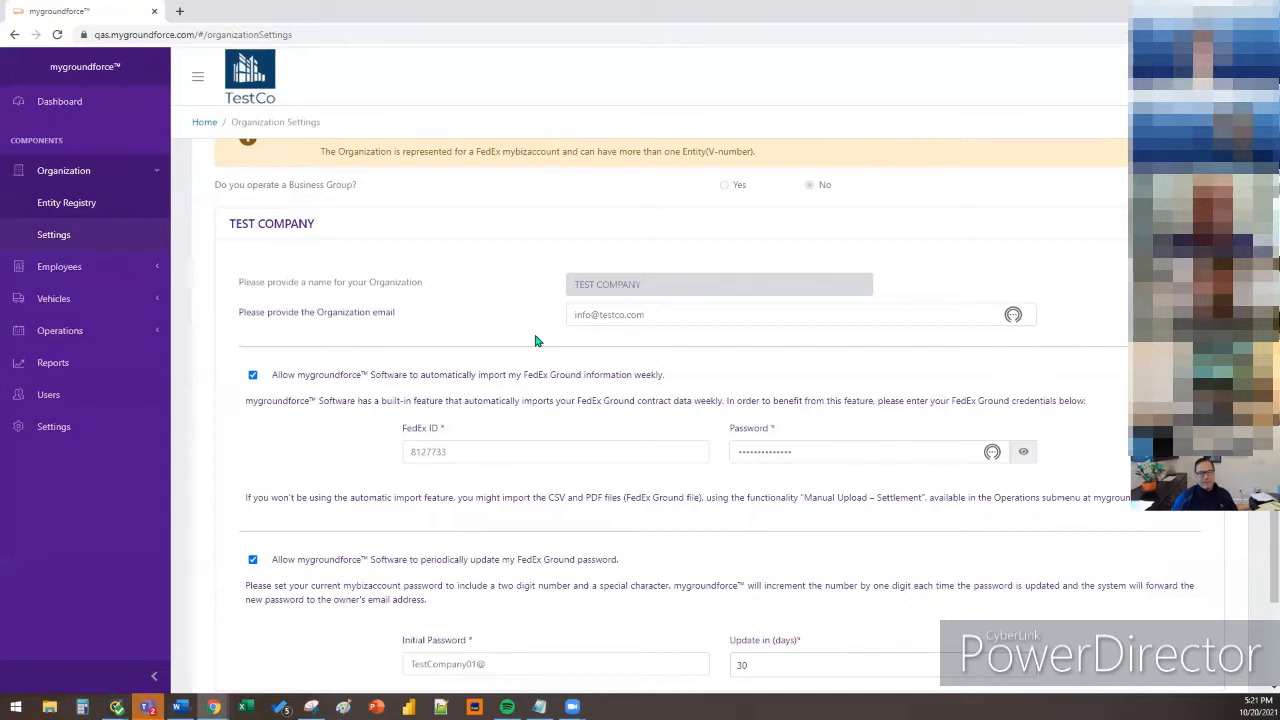
scroll(535, 341, down, 2)
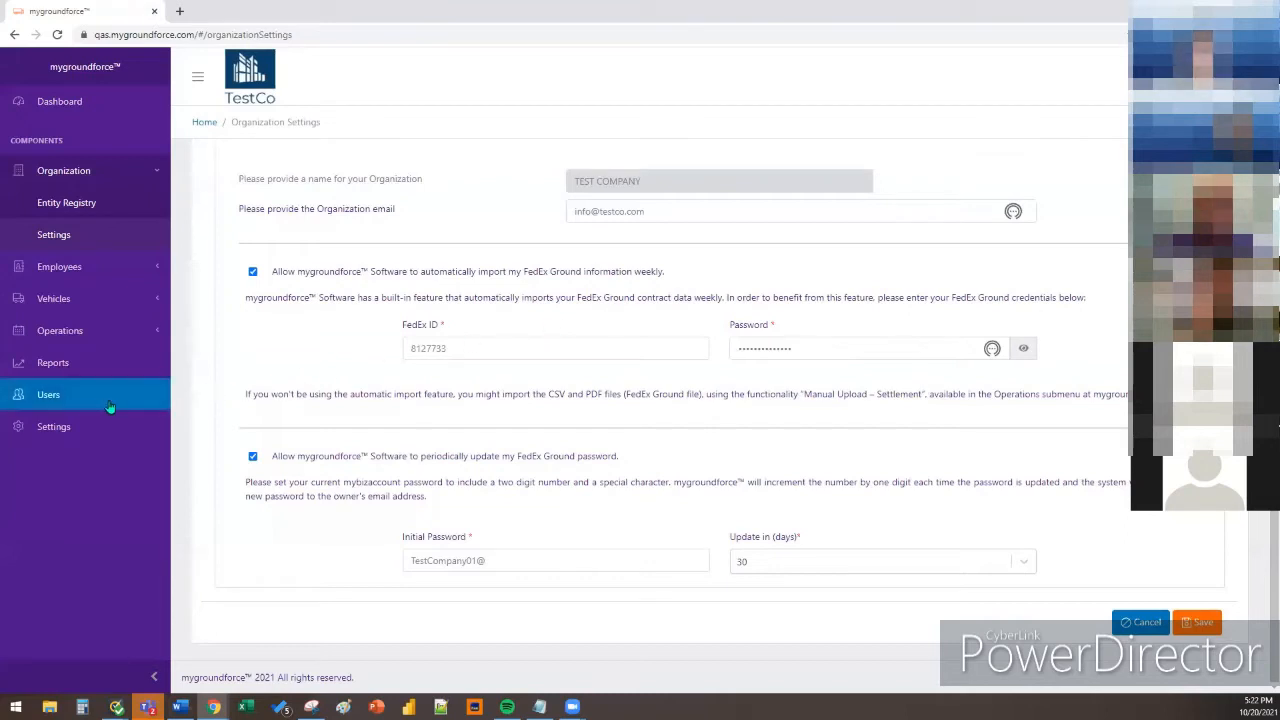
View the Users list, then go to the Settings overview page
click(76, 400)
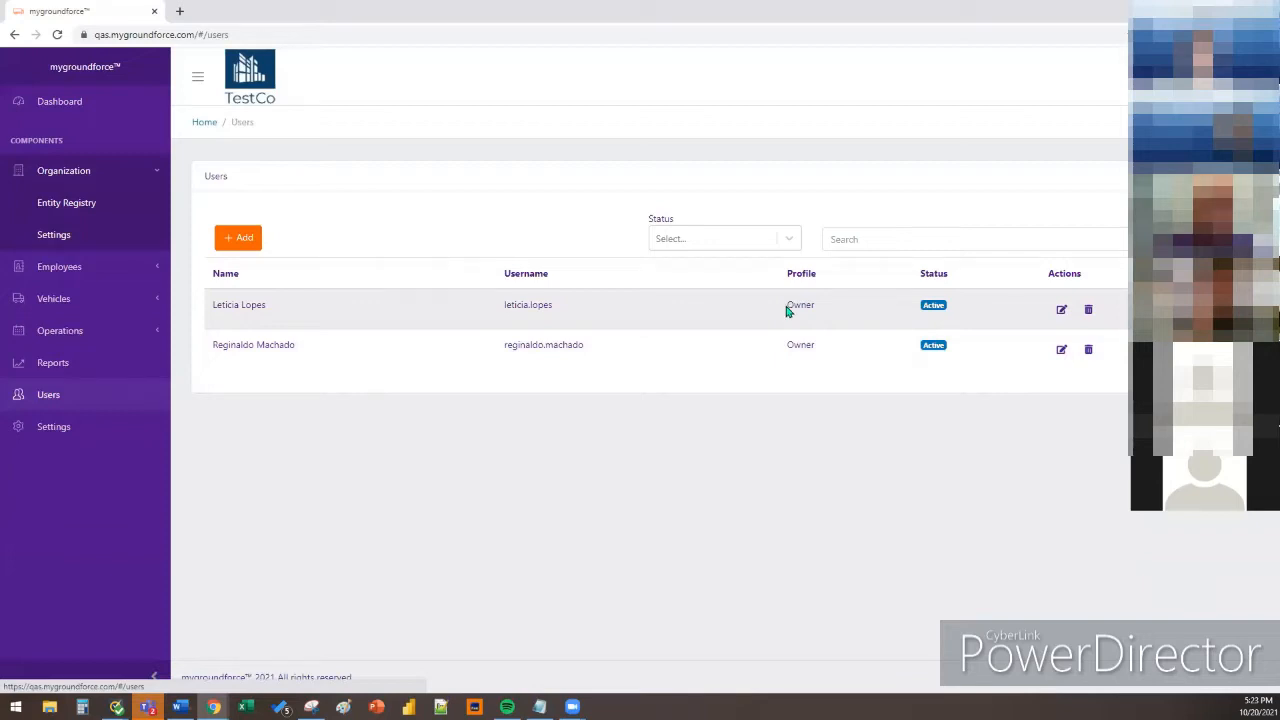
click(90, 428)
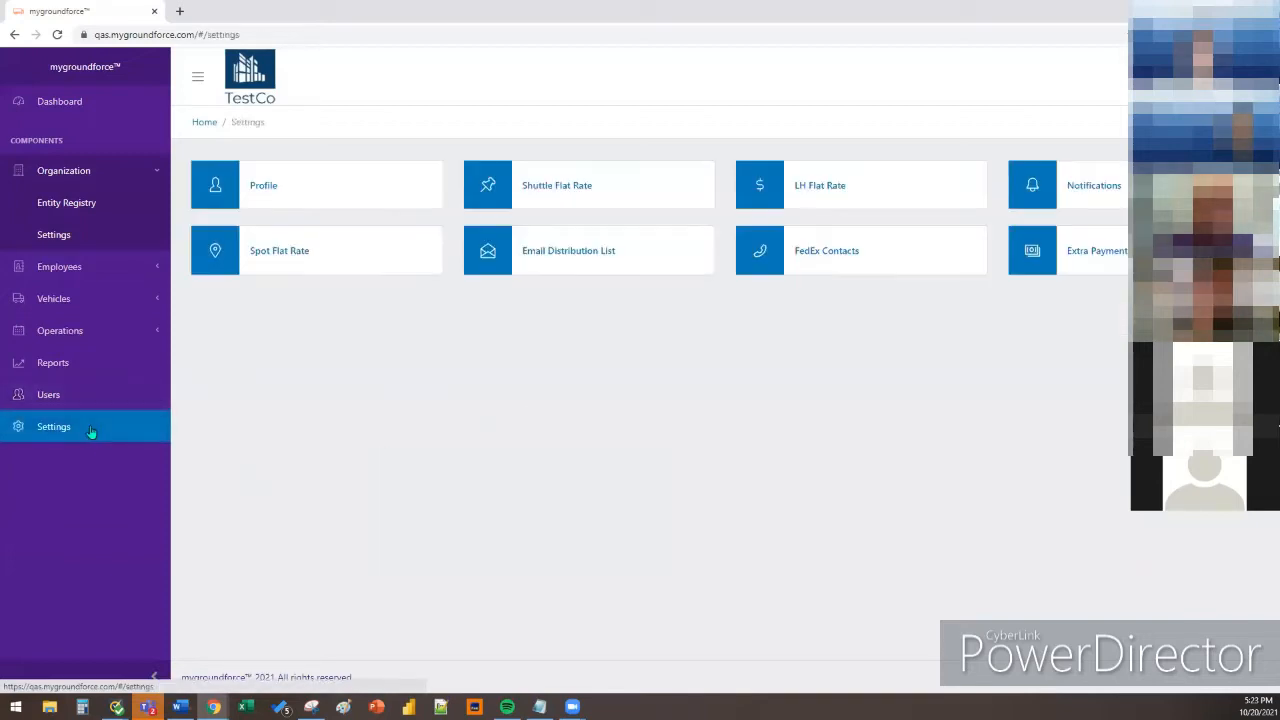
Show the Owner profile's permissions table, then go to Organization Settings
click(262, 188)
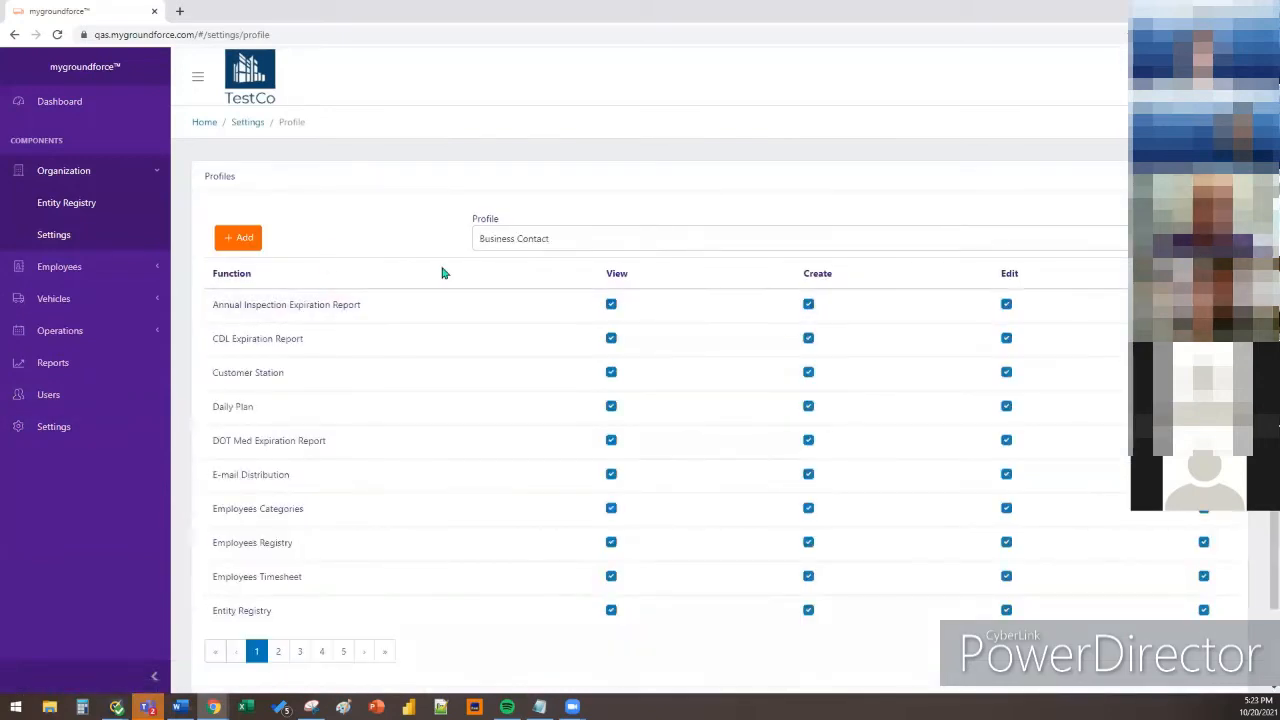
click(505, 240)
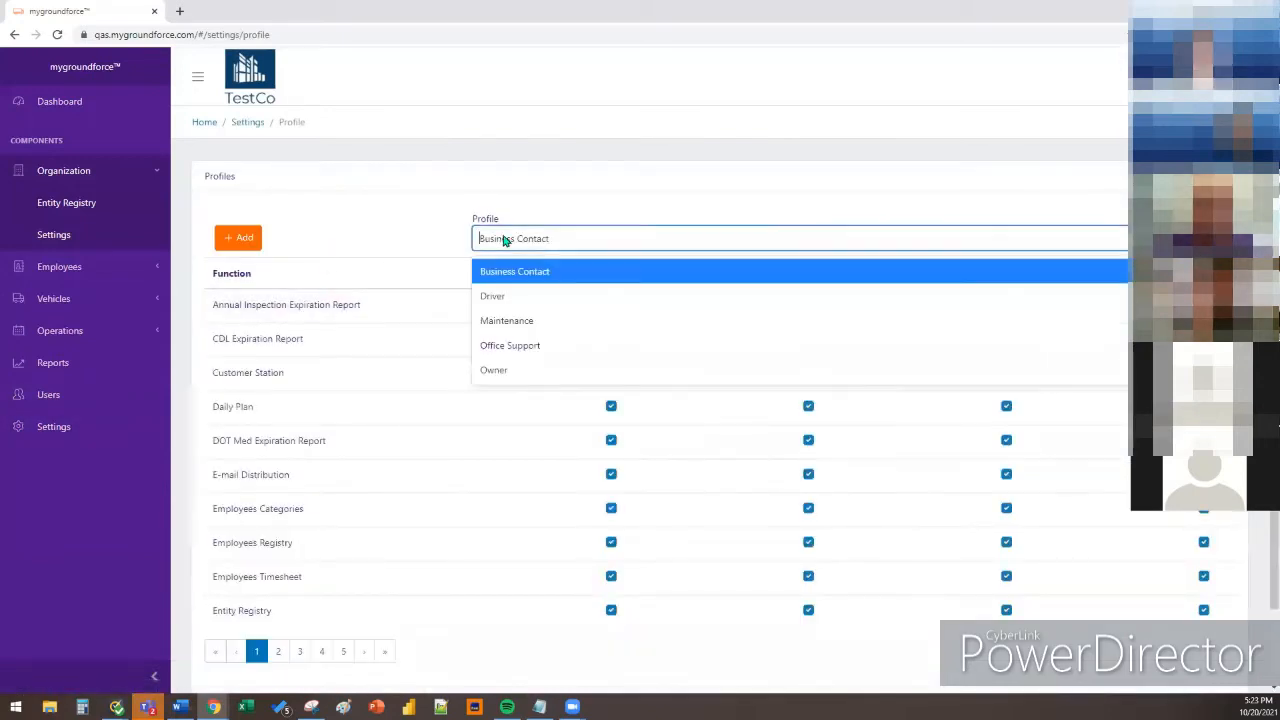
click(509, 372)
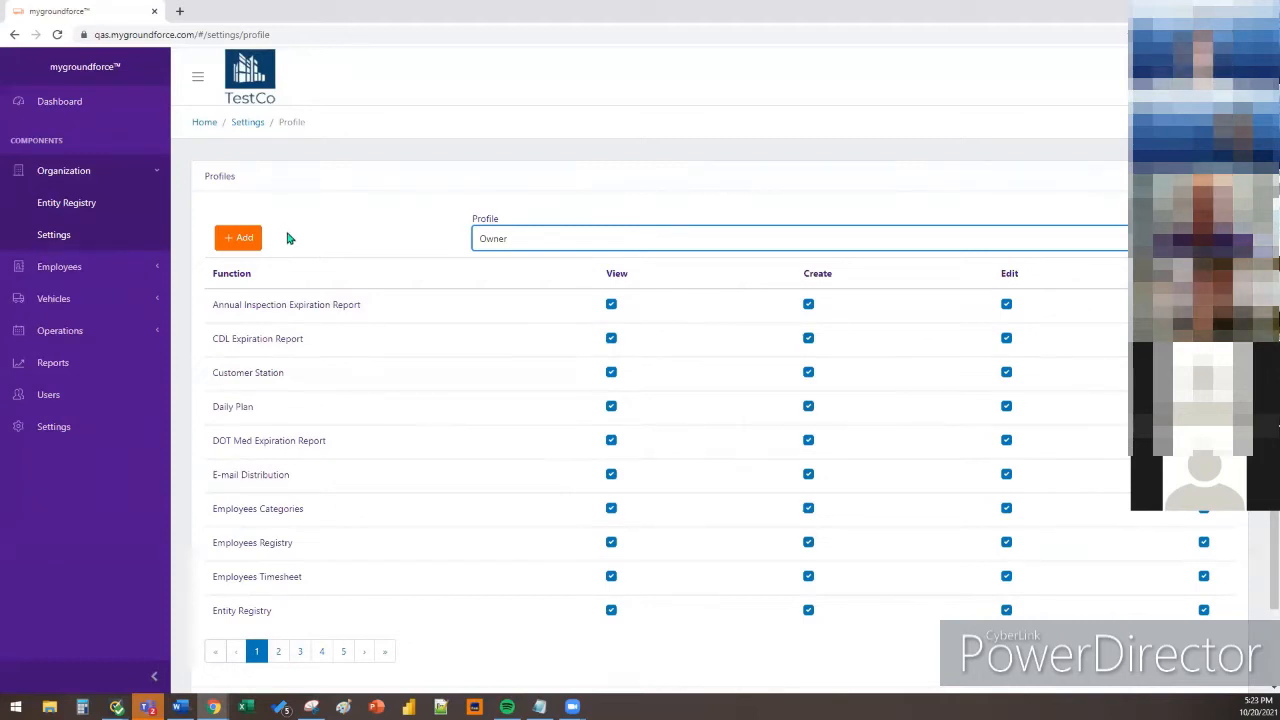
click(53, 234)
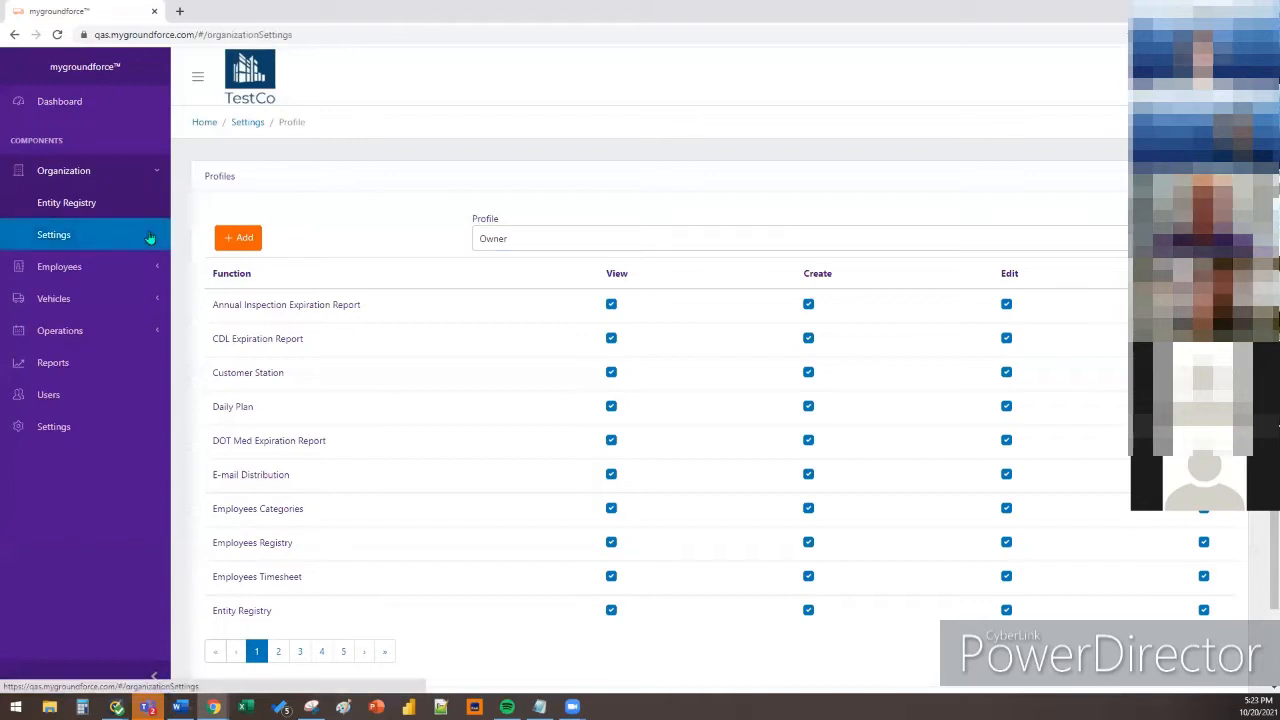
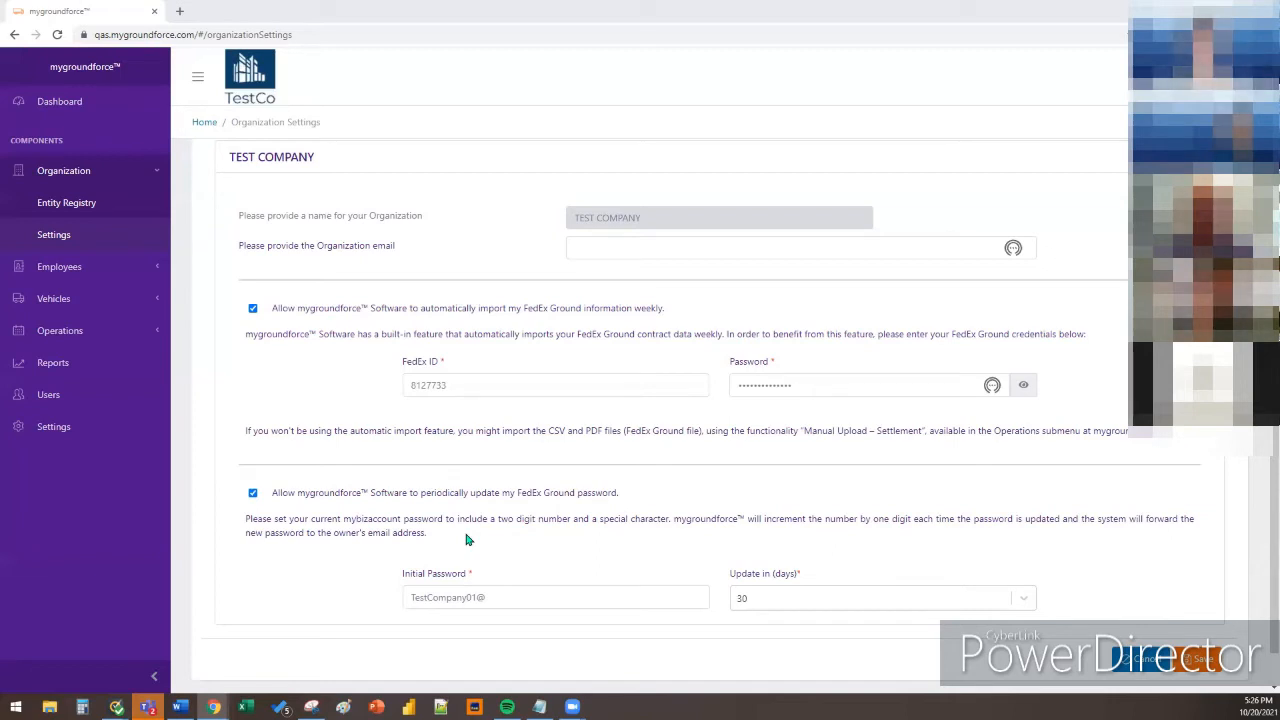
Expand Employees in the sidebar and open the Employee Registry list
click(157, 272)
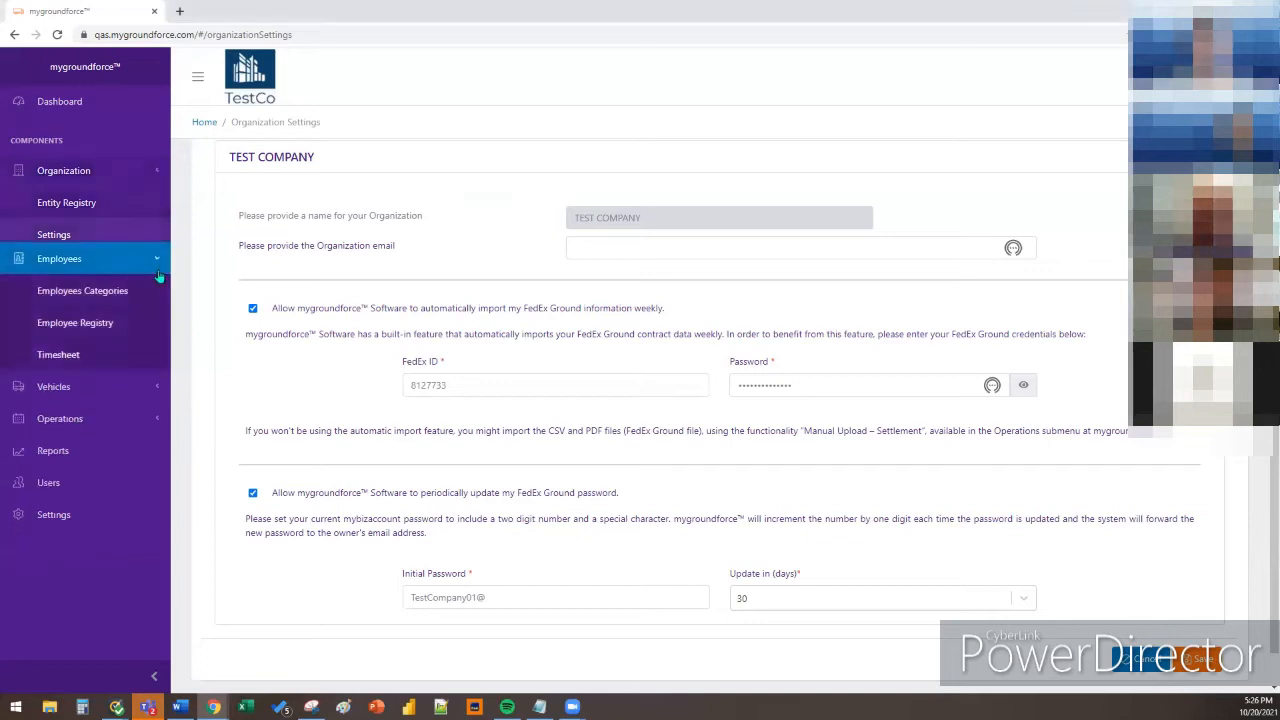
click(139, 270)
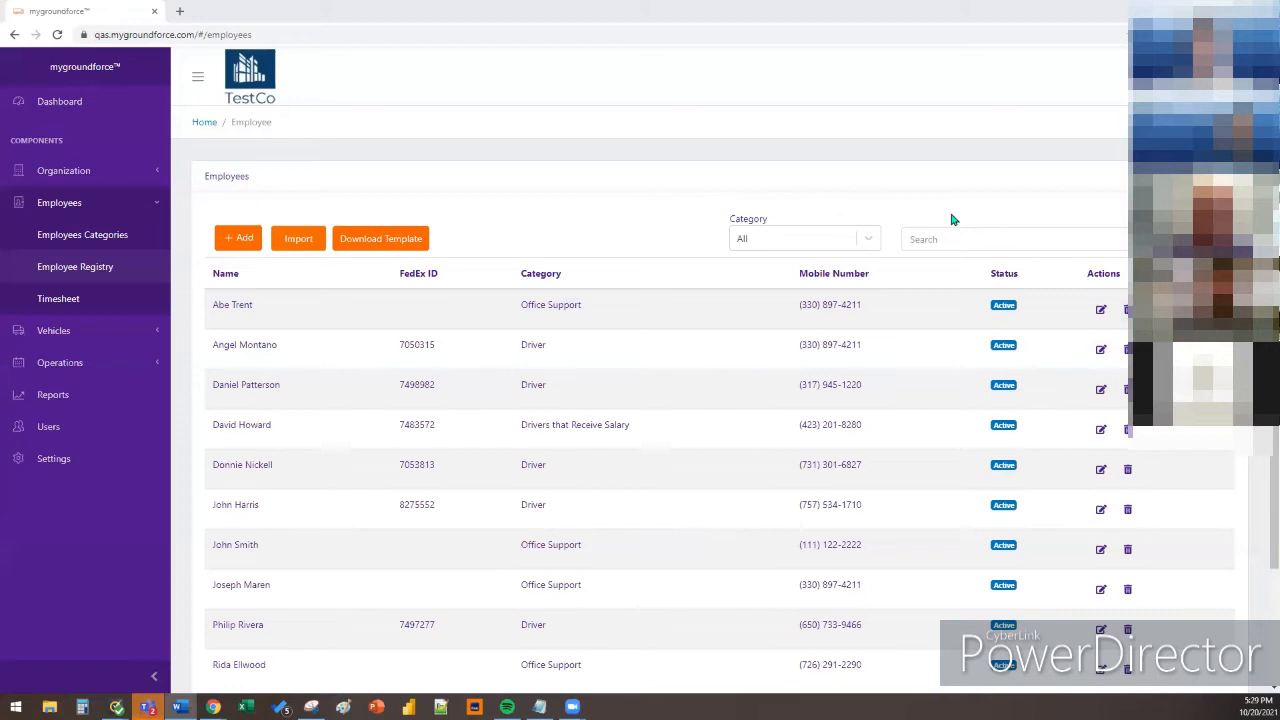
scroll(740, 232, down, 2)
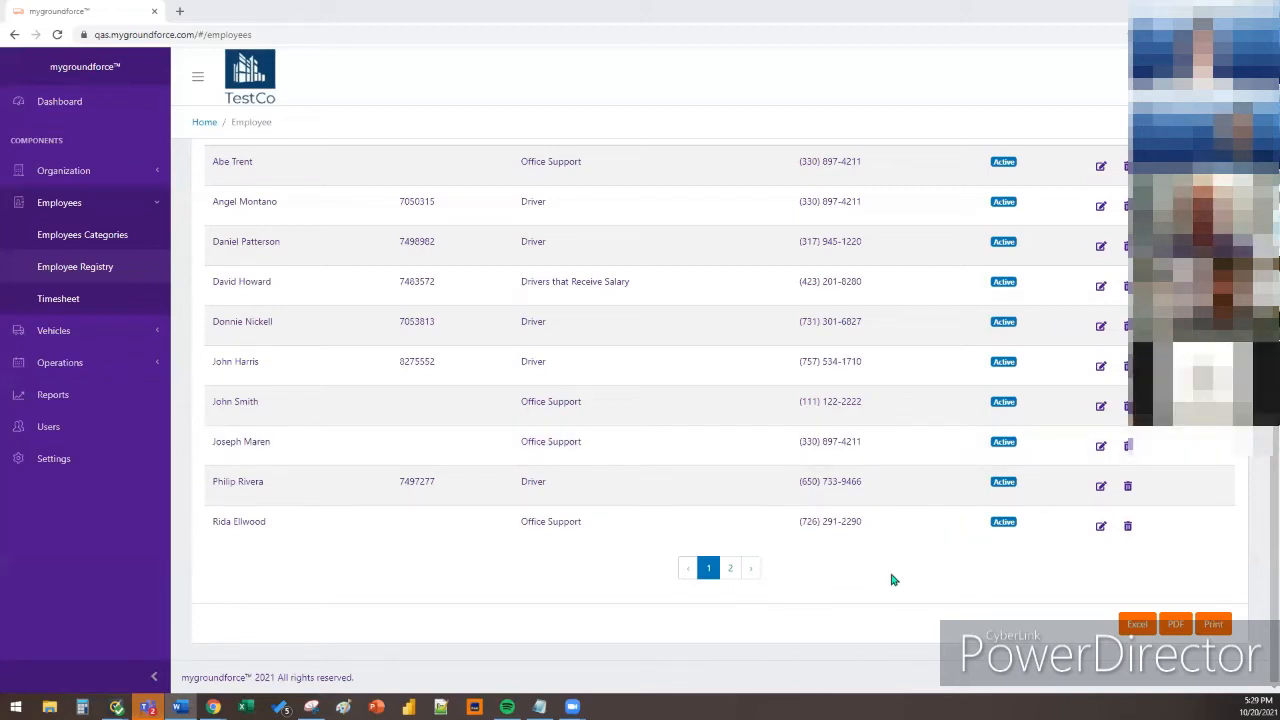
scroll(891, 580, up, 3)
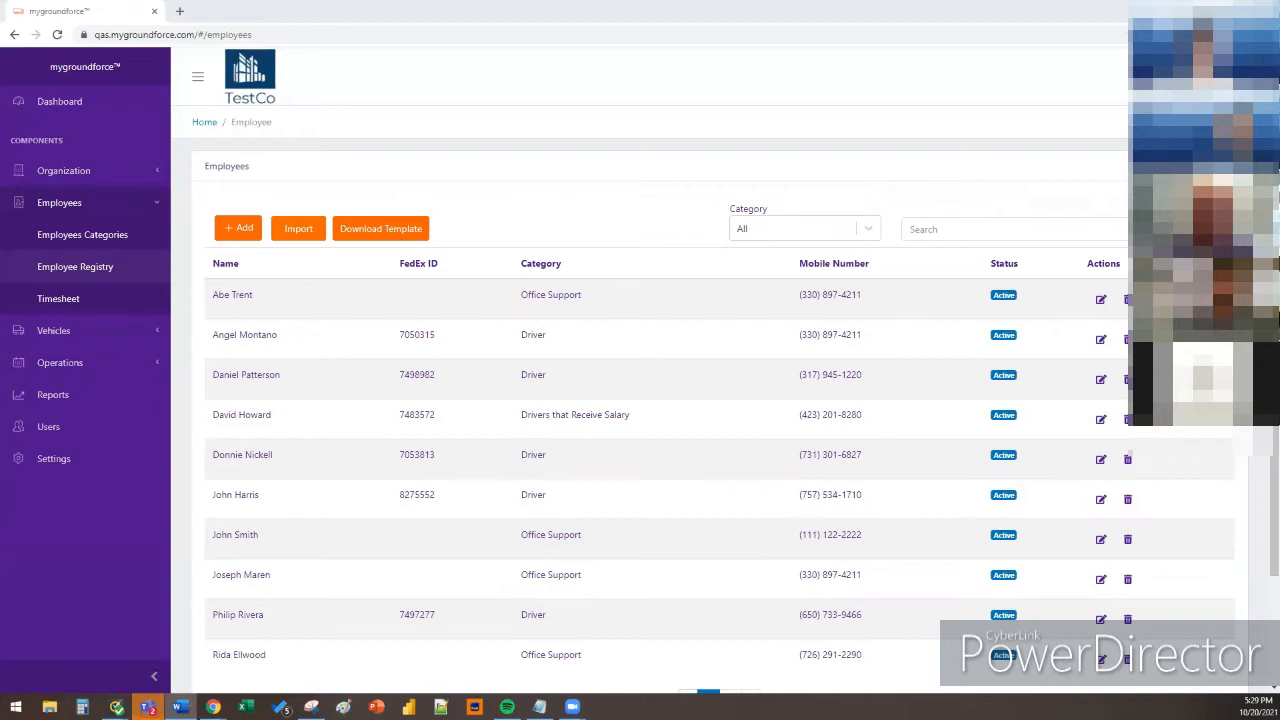
click(234, 231)
Start a blank new-employee record with the + Add button
click(234, 231)
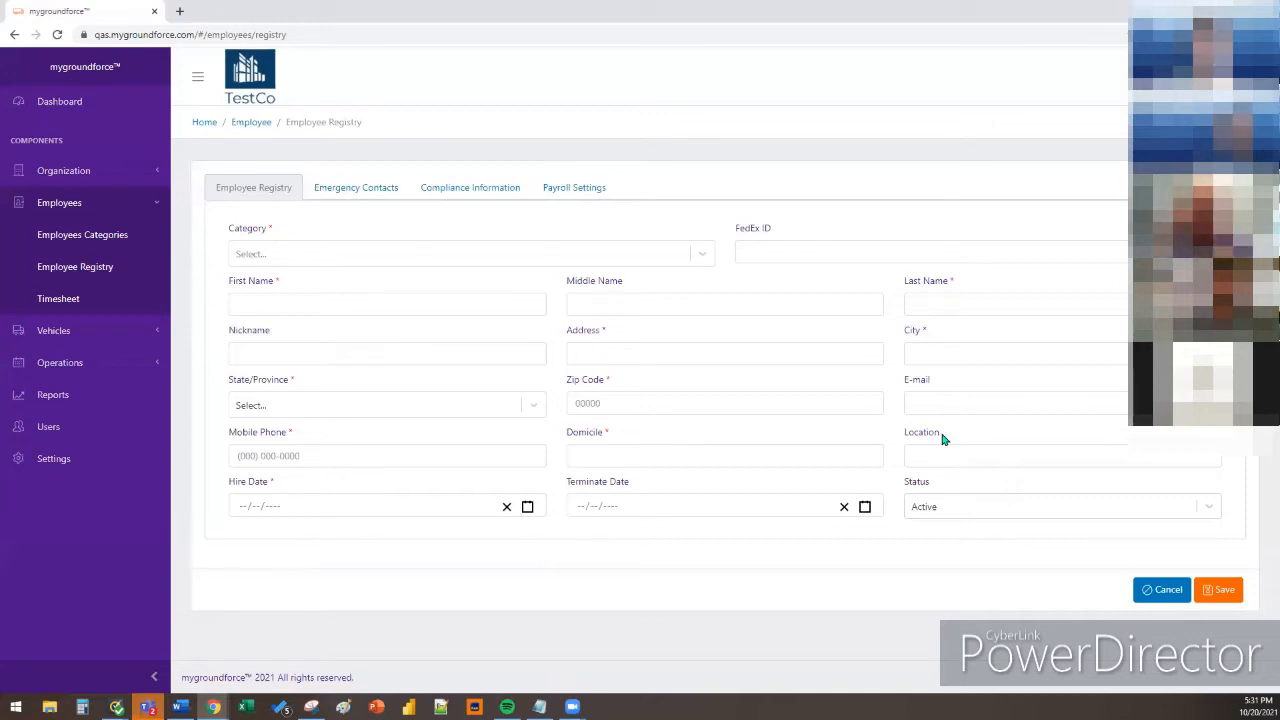
Show the new employee's two blank Emergency Contacts blocks
click(366, 187)
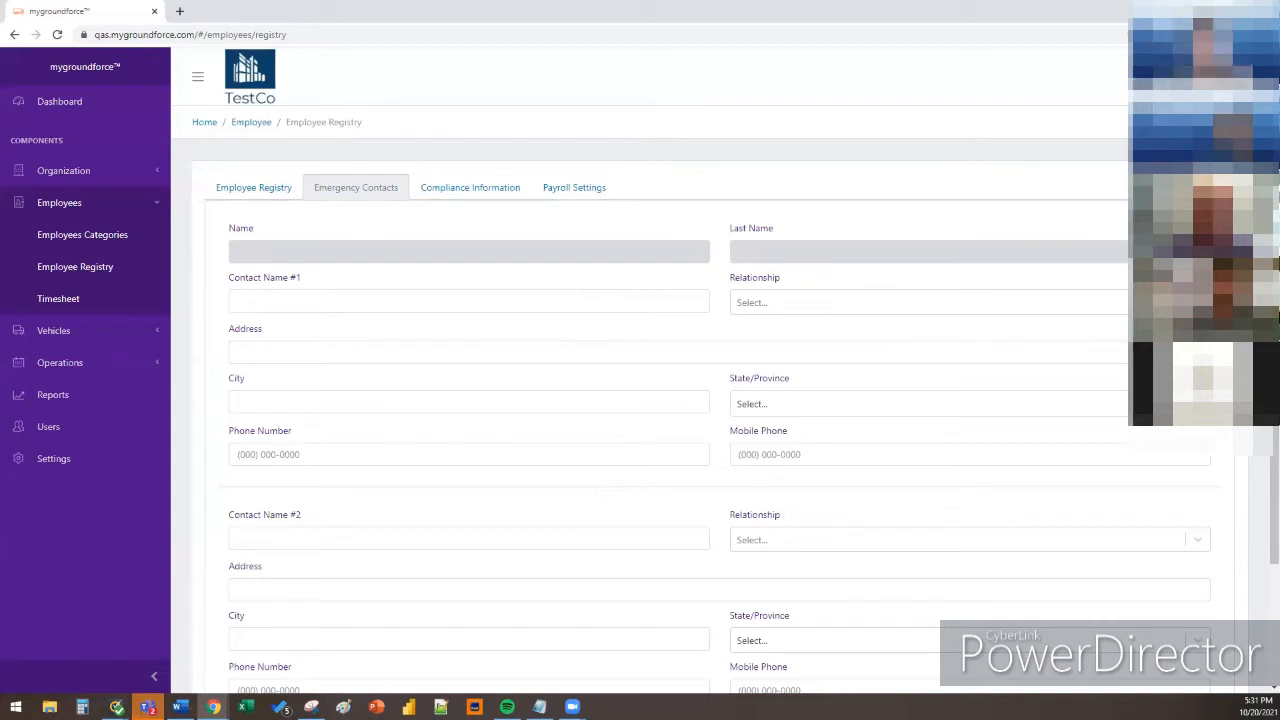
scroll(715, 420, down, 1)
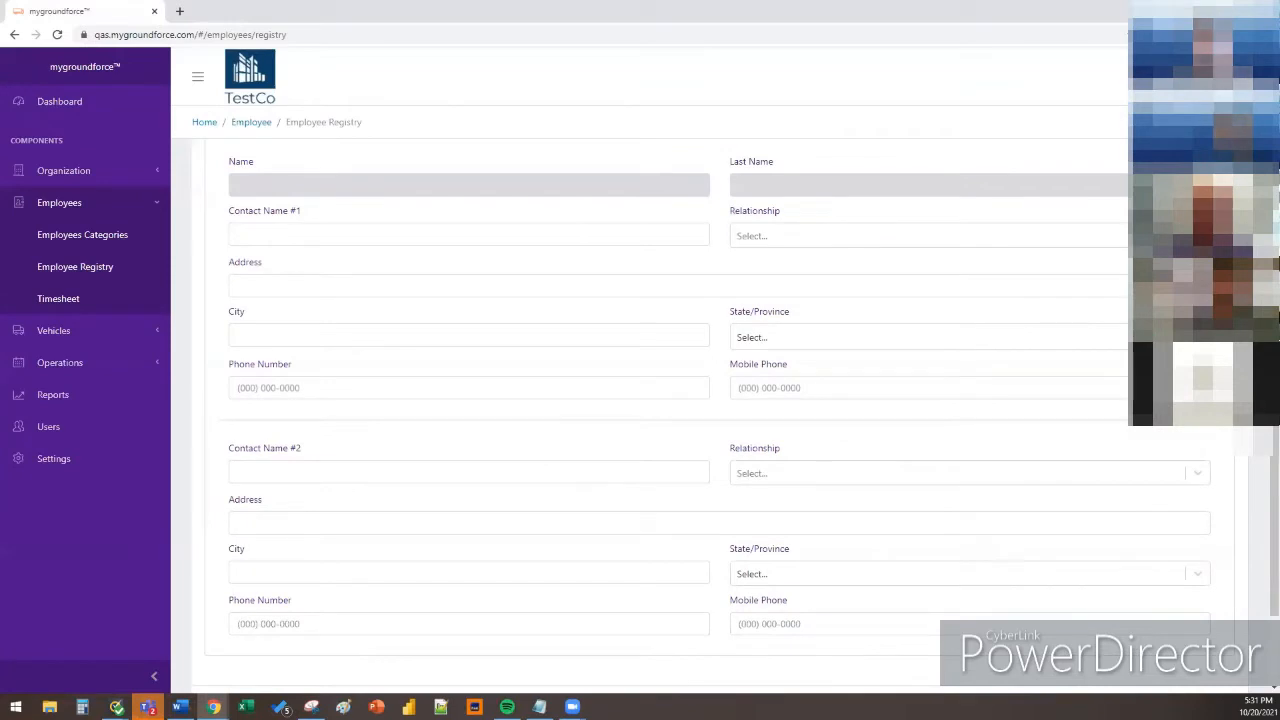
scroll(715, 420, up, 1)
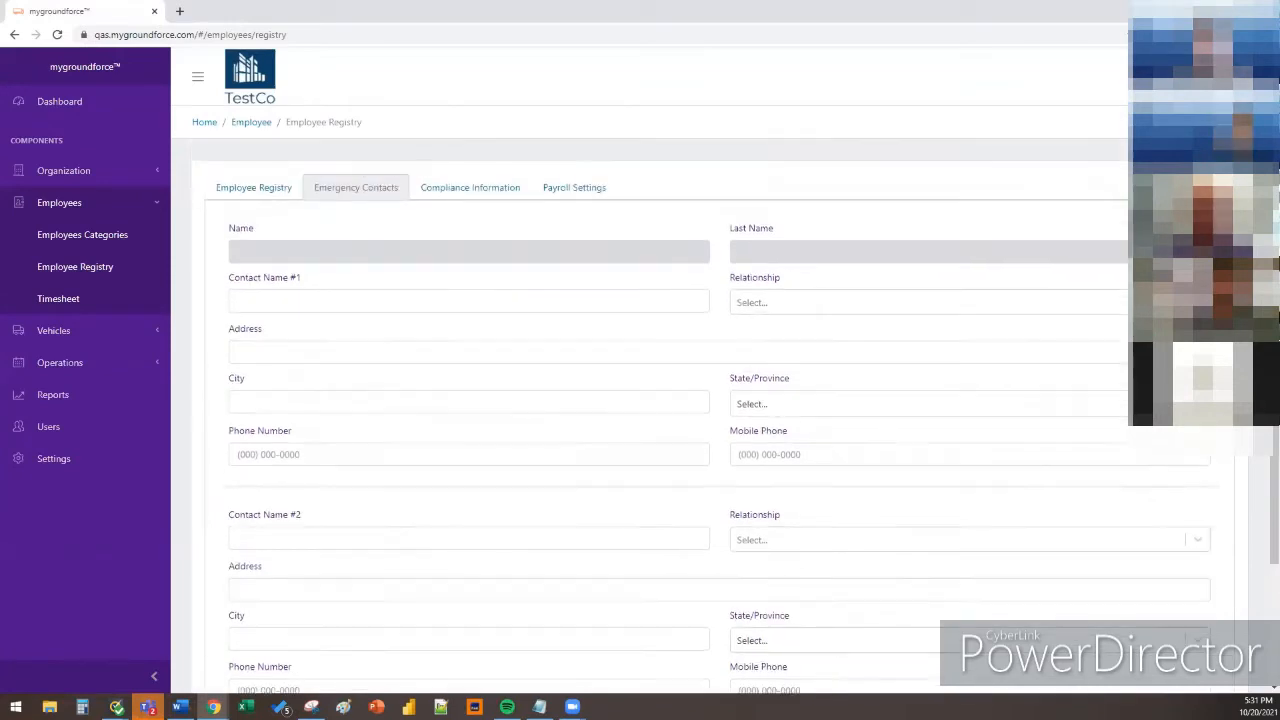
Show the empty CDL and DOT fields under Compliance Information
click(477, 198)
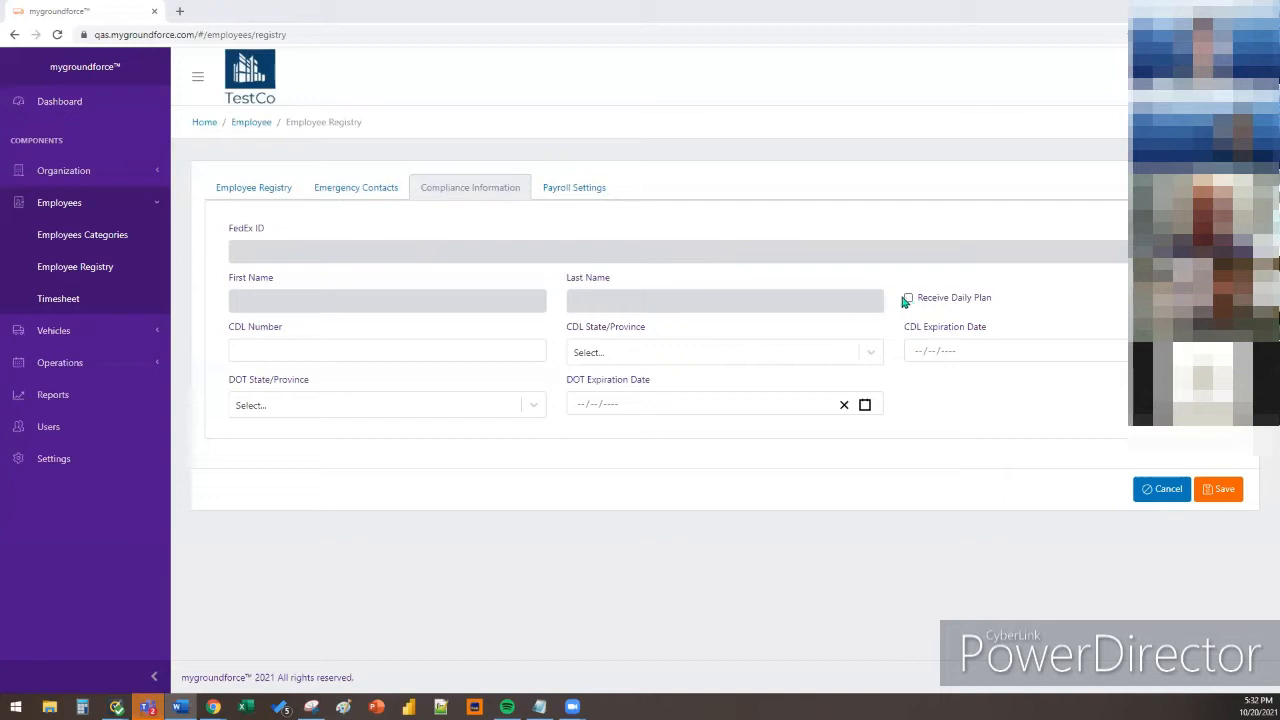
click(589, 198)
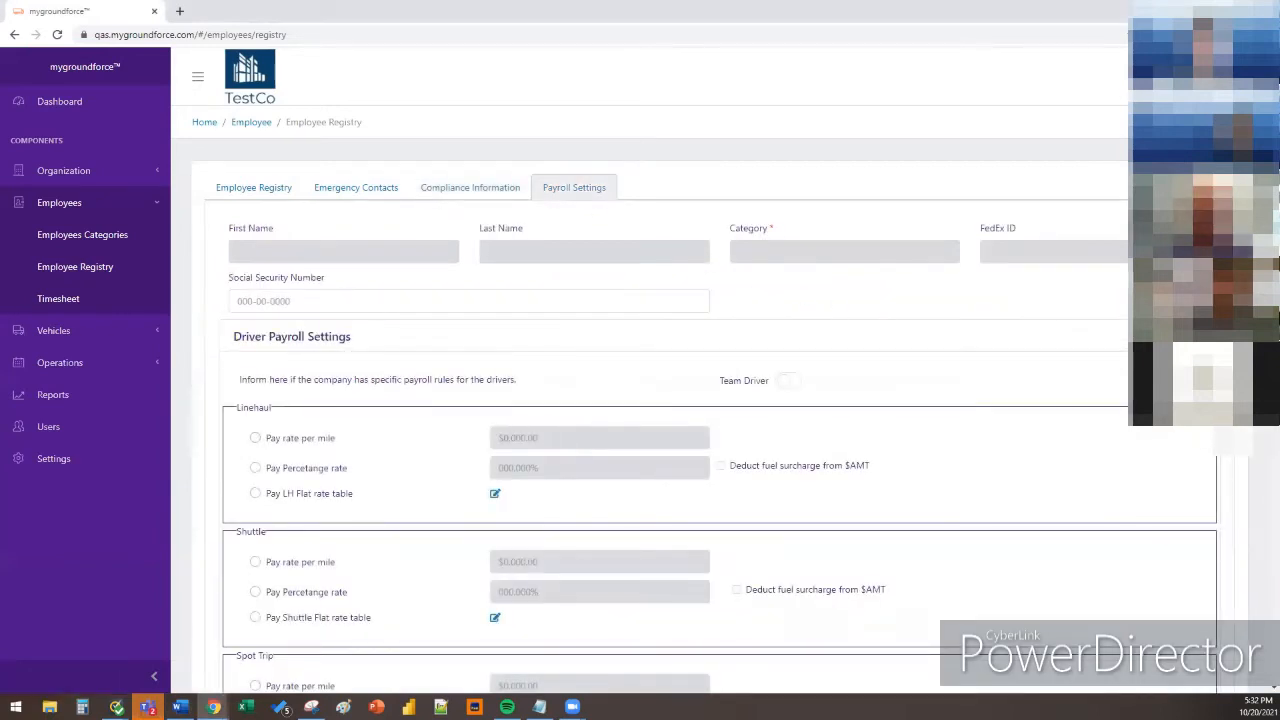
scroll(660, 400, down, 1)
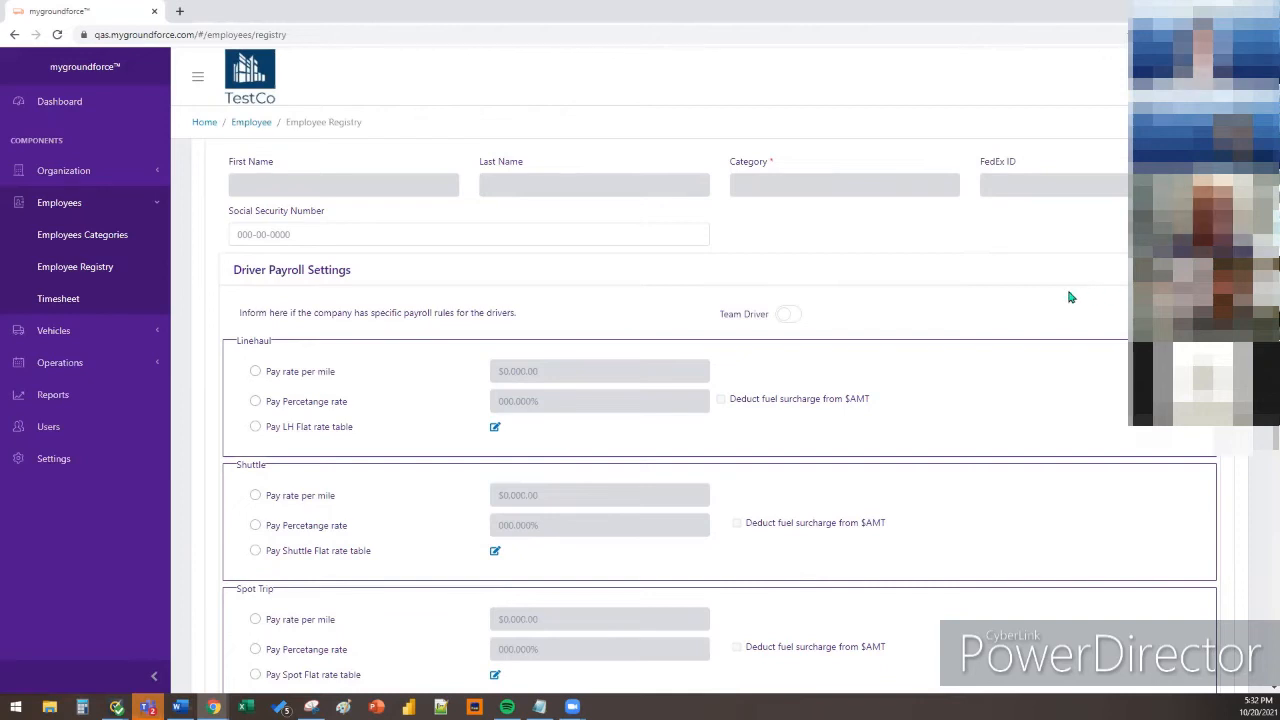
scroll(1069, 297, down, 1)
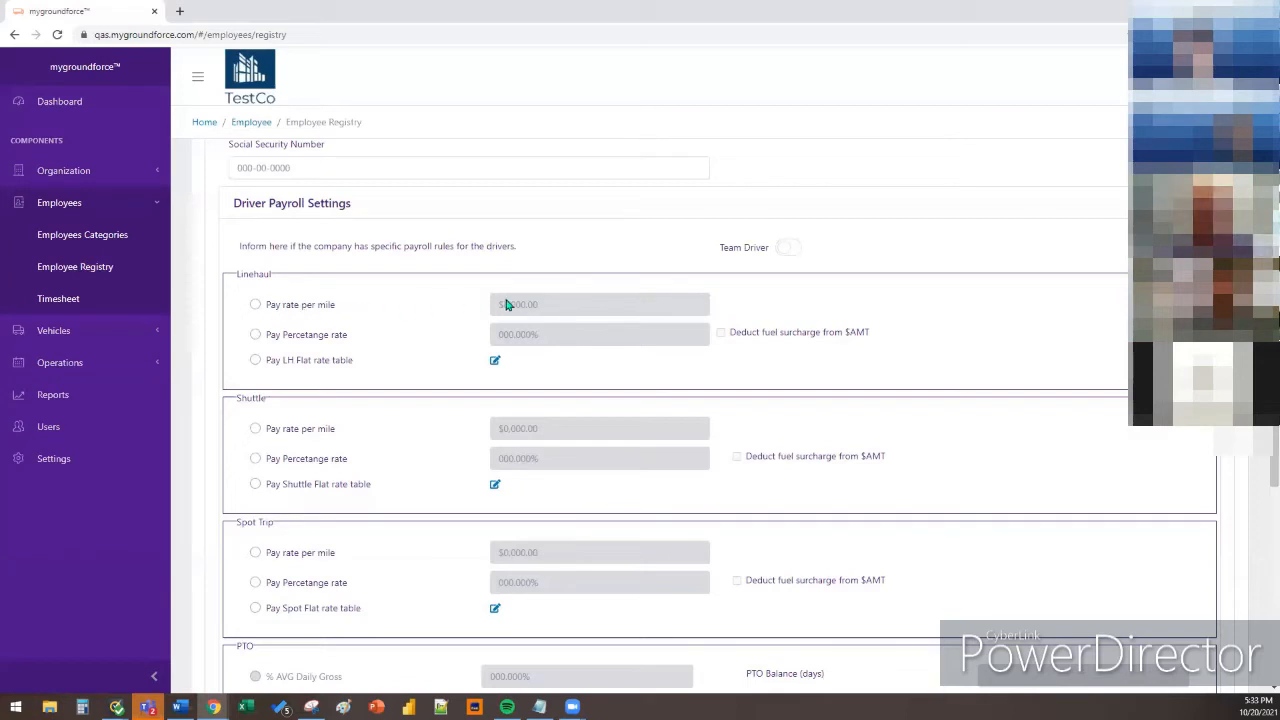
Choose Pay Percentage rate for Linehaul pay, leaving the percentage at 000.000%
click(299, 335)
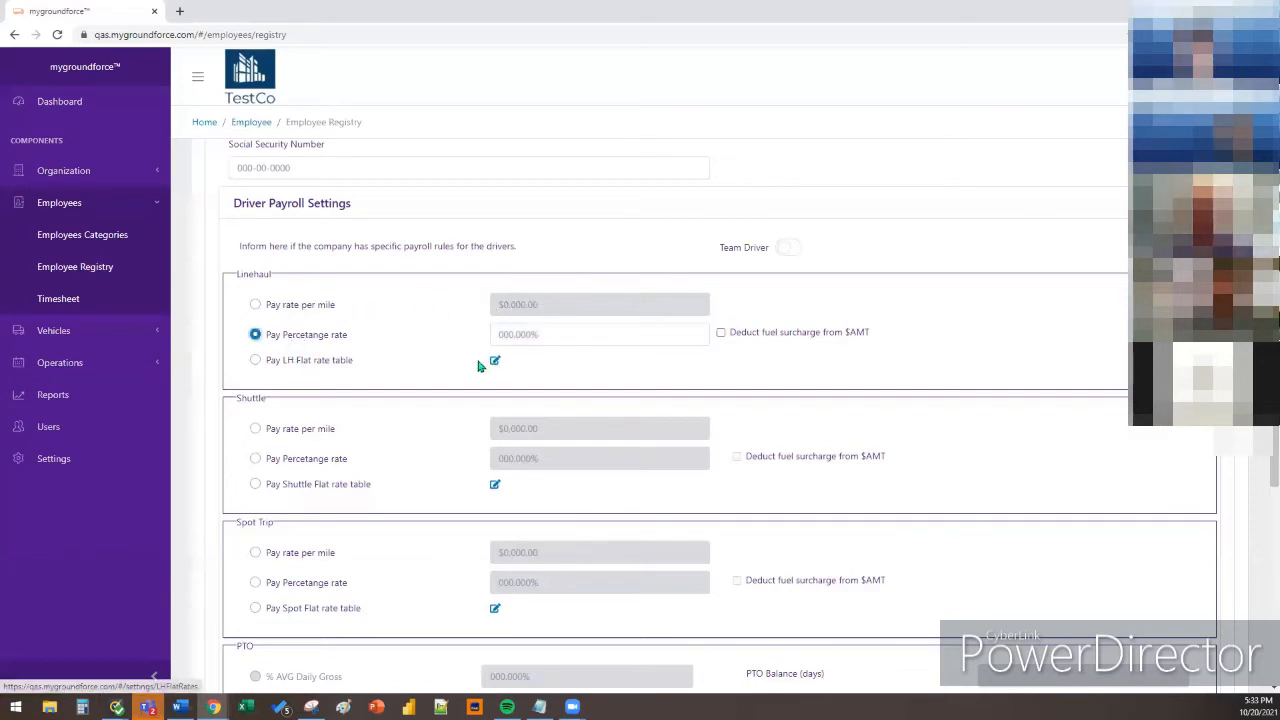
scroll(341, 395, down, 2)
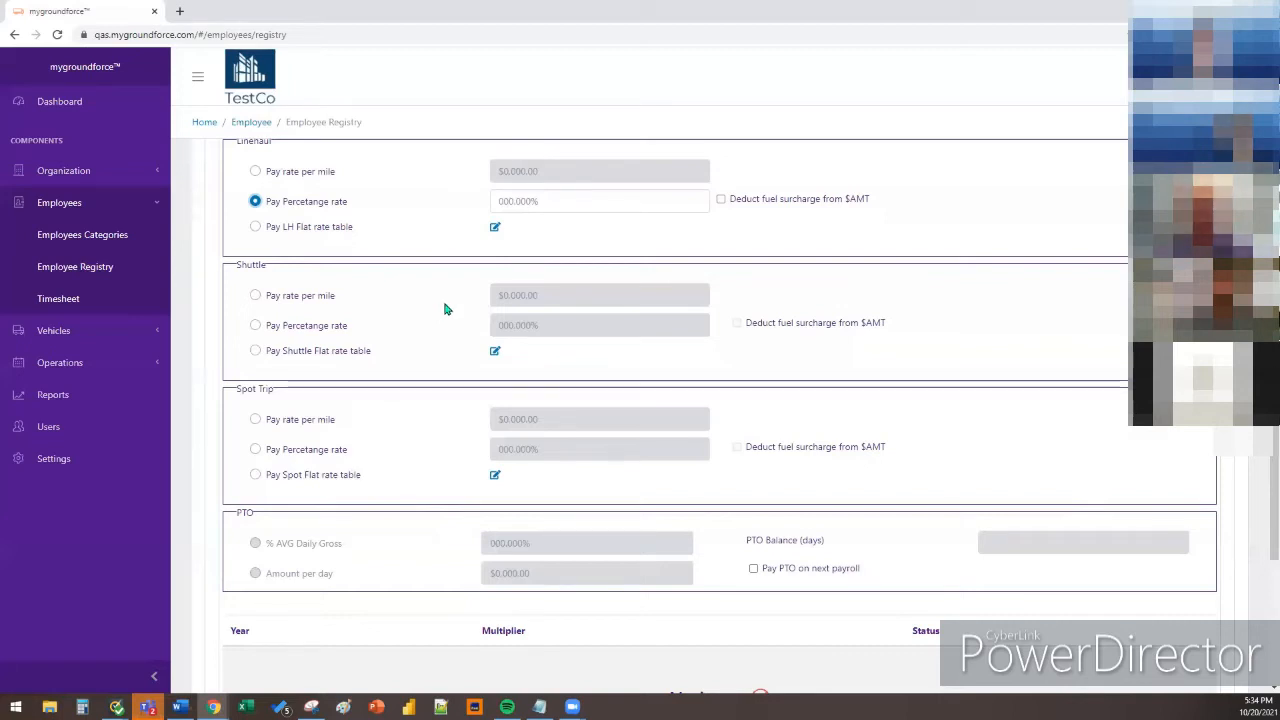
Open Employees > Timesheet and pick the Office Support employee from the Name list
click(115, 309)
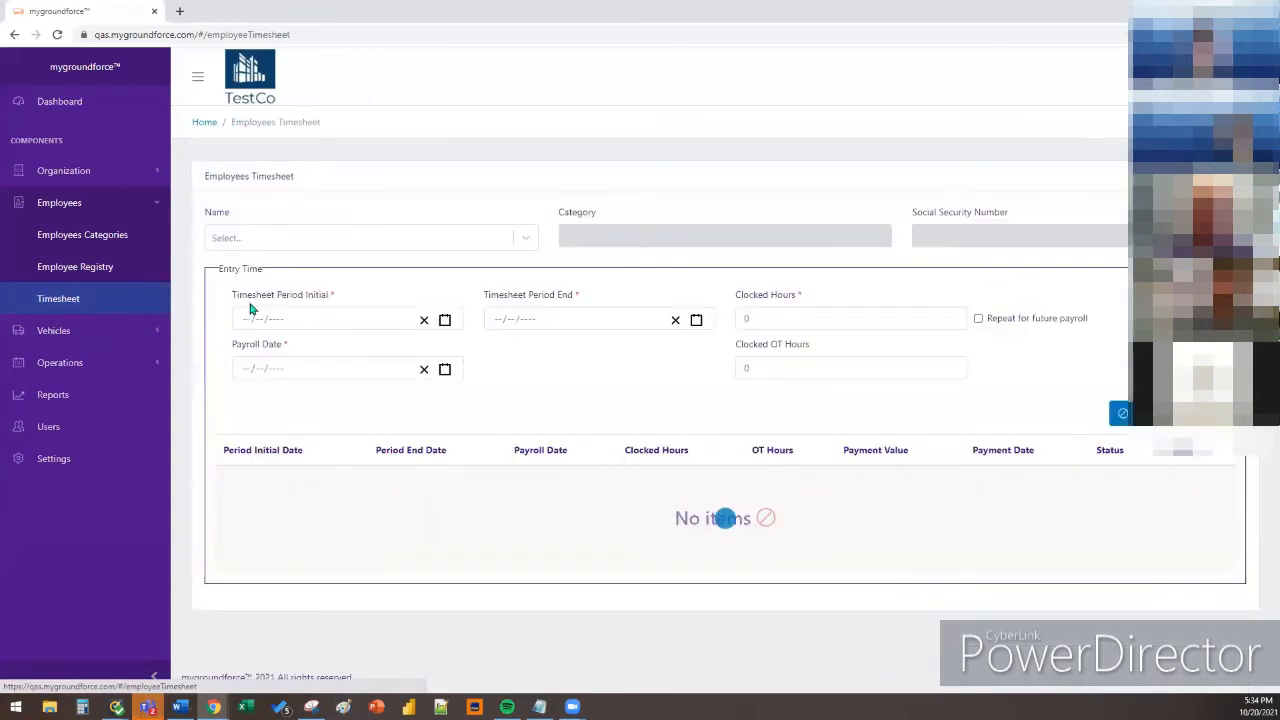
click(426, 240)
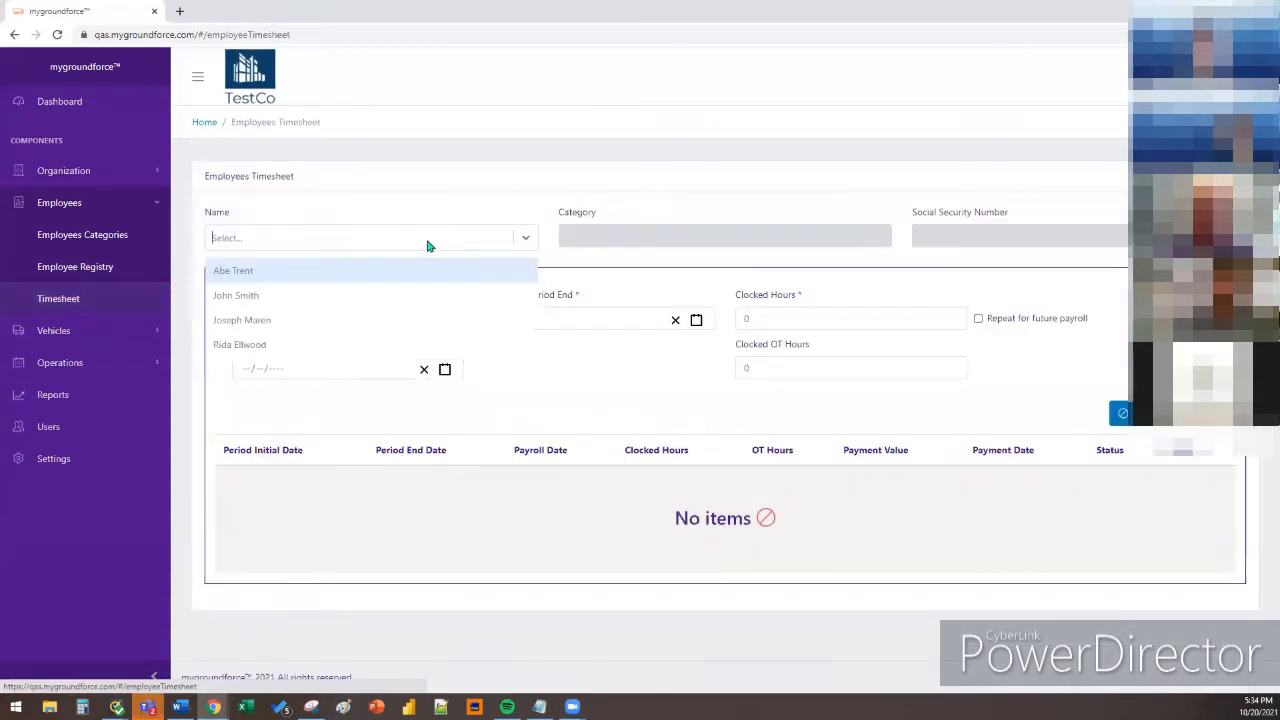
click(418, 272)
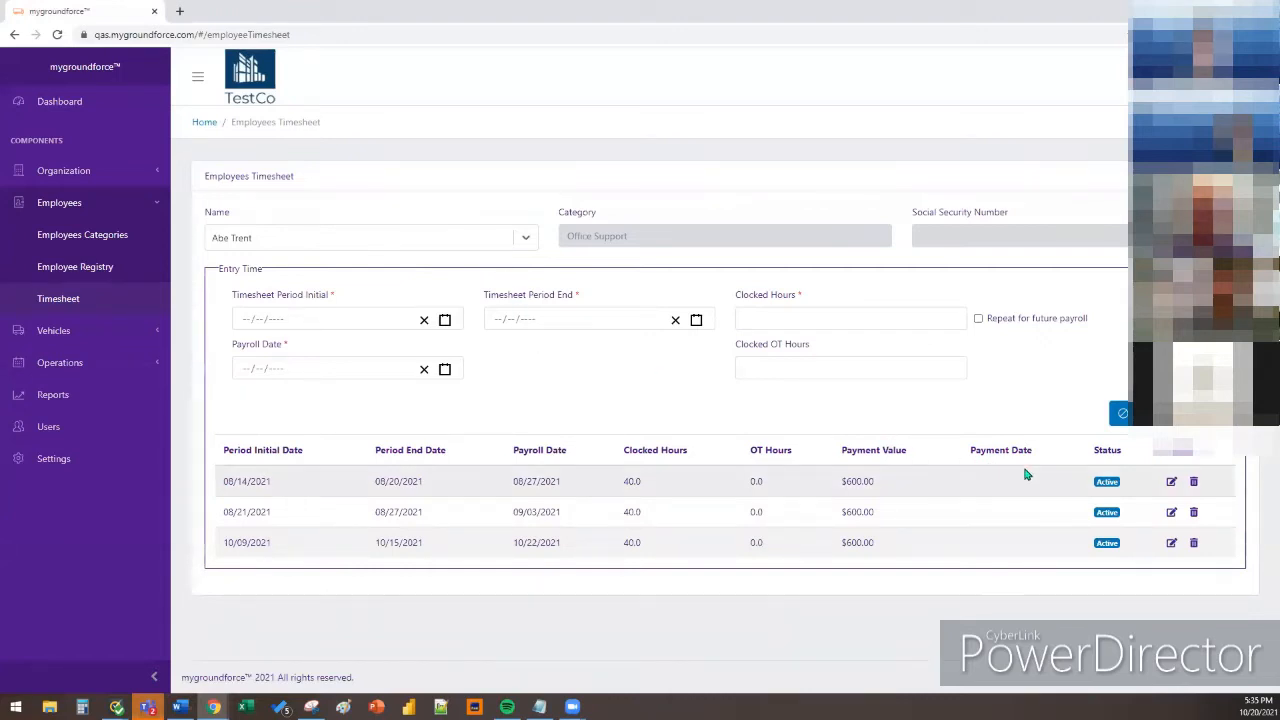
Load the 08/14–08/20/2021 timesheet entry into the edit form
click(1170, 483)
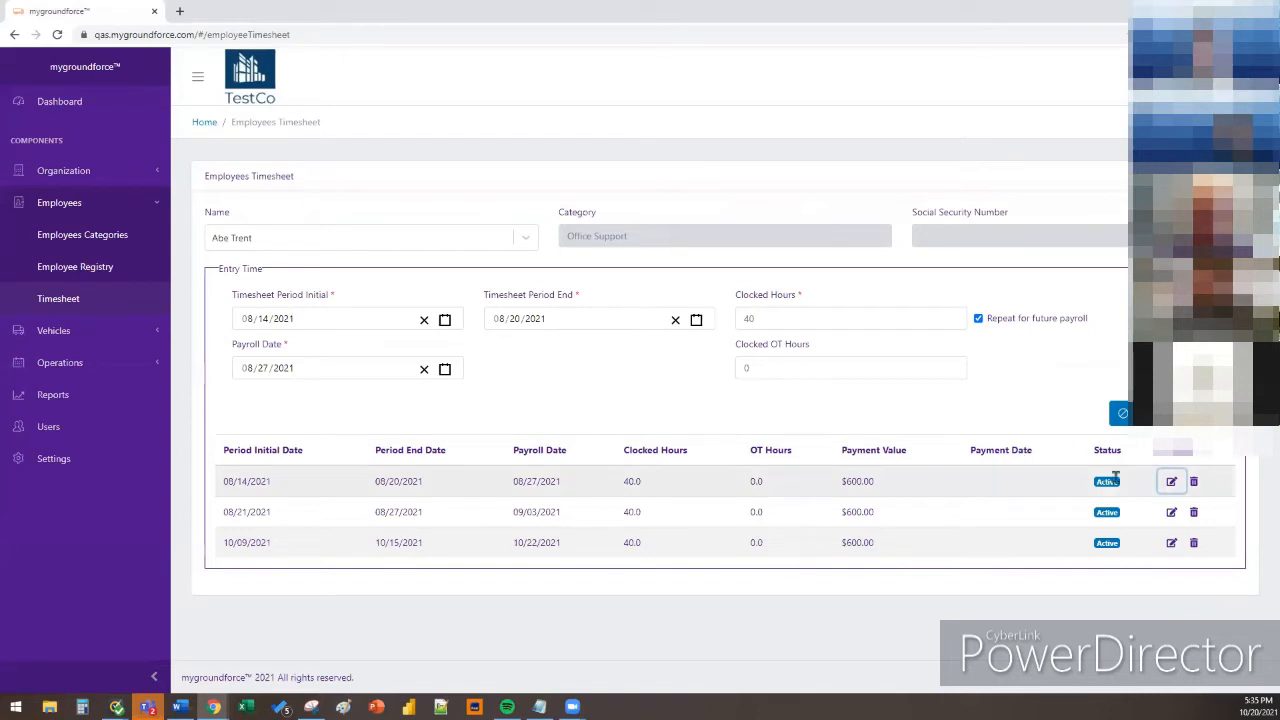
Enter 2 clocked overtime hours and confirm saving the 08/14/2021 entry
click(838, 365)
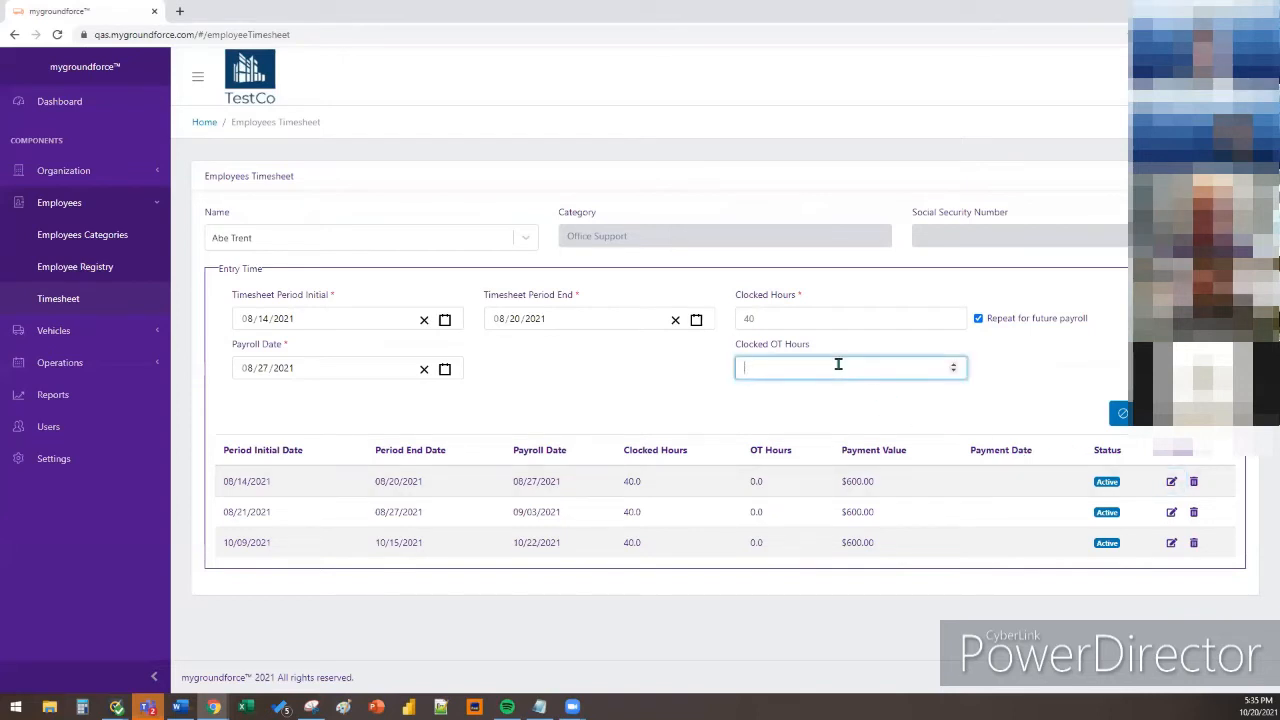
text(2)
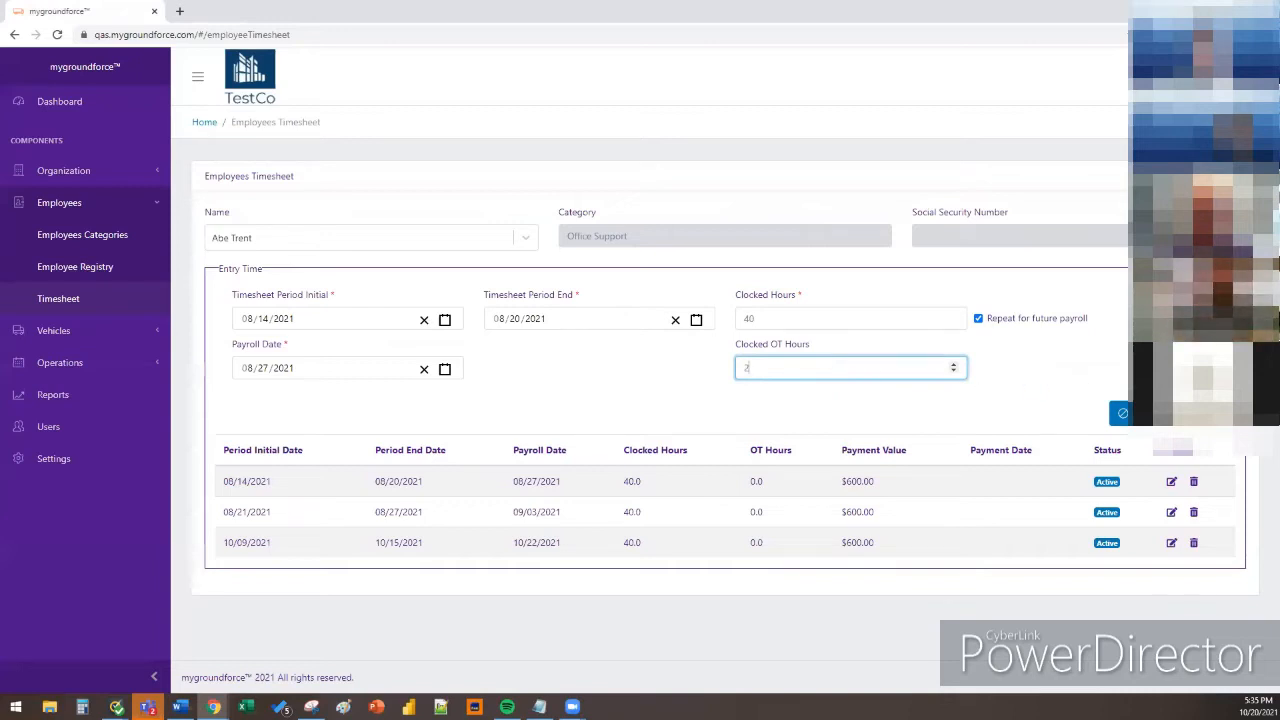
click(1208, 413)
click(779, 162)
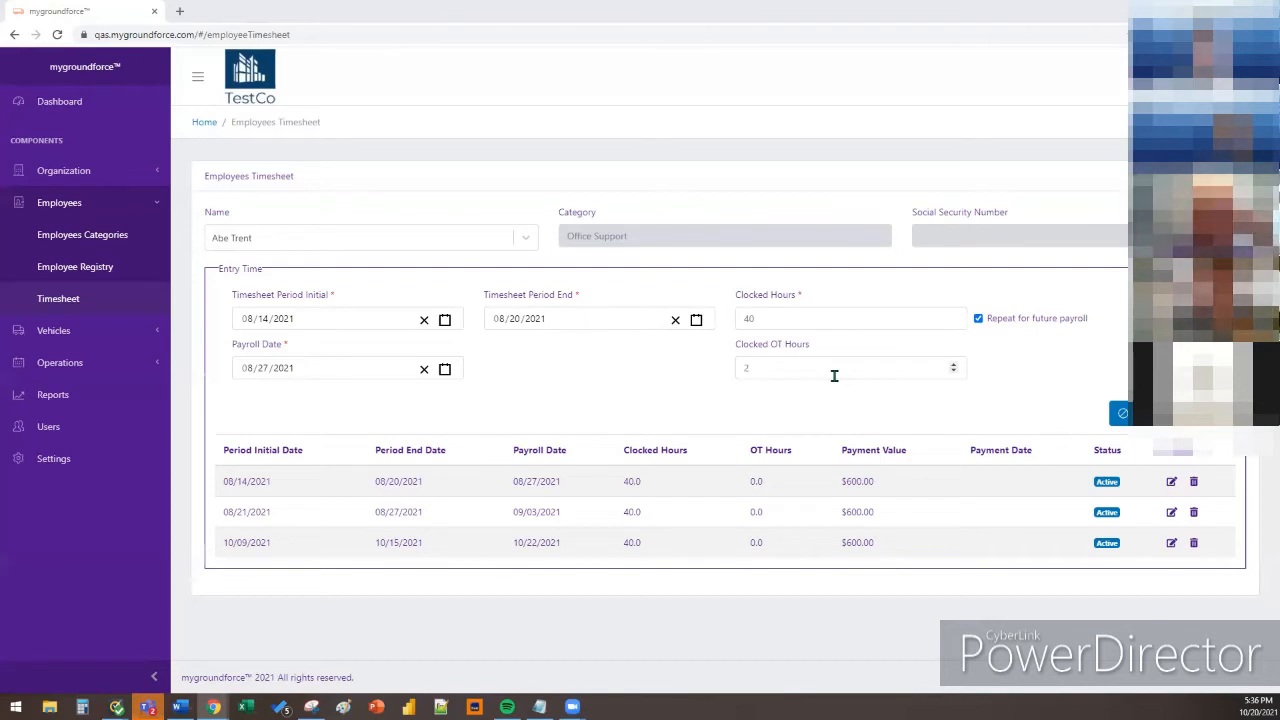
Change the entry's clocked overtime hours to 0
click(834, 375)
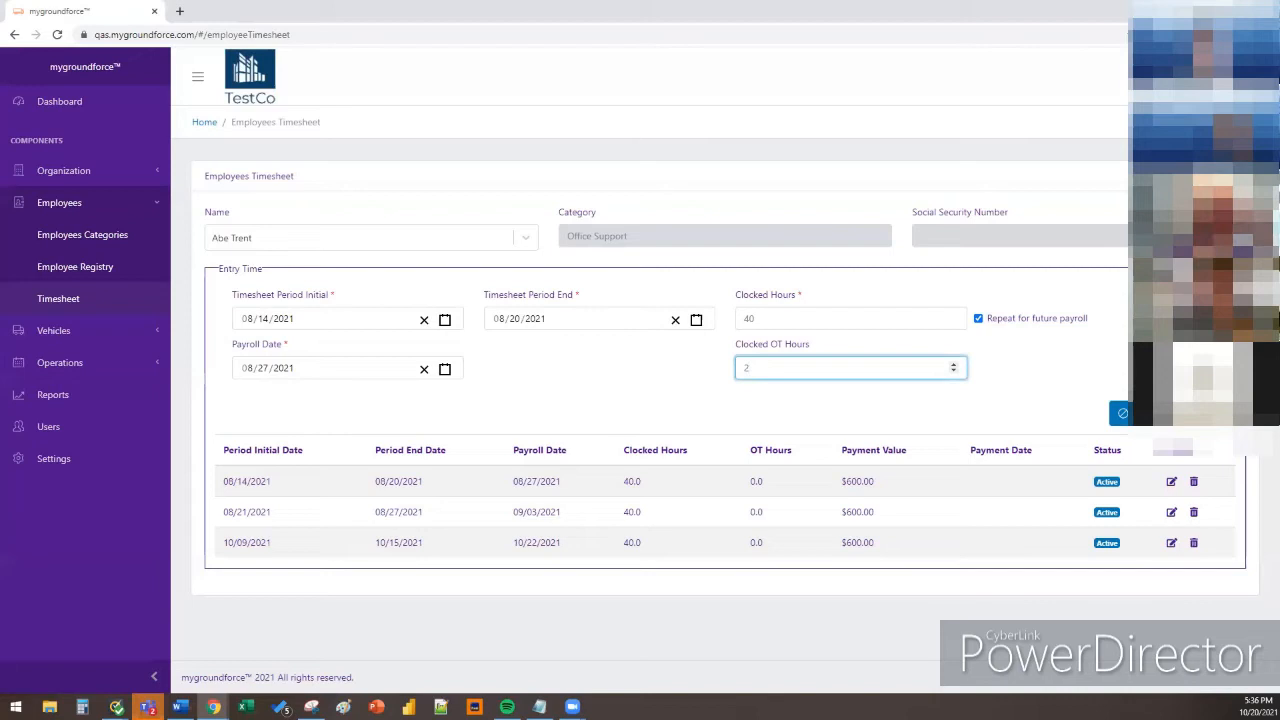
key(BackSpace)
text(0)
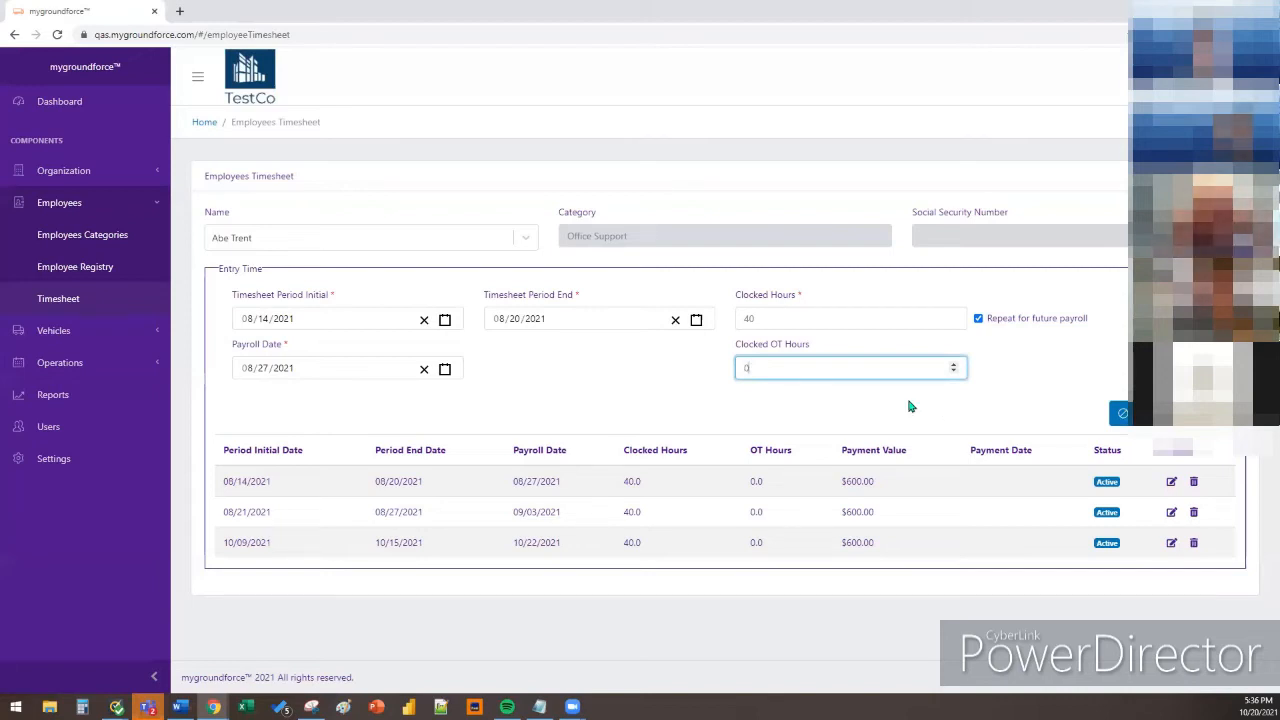
click(1035, 390)
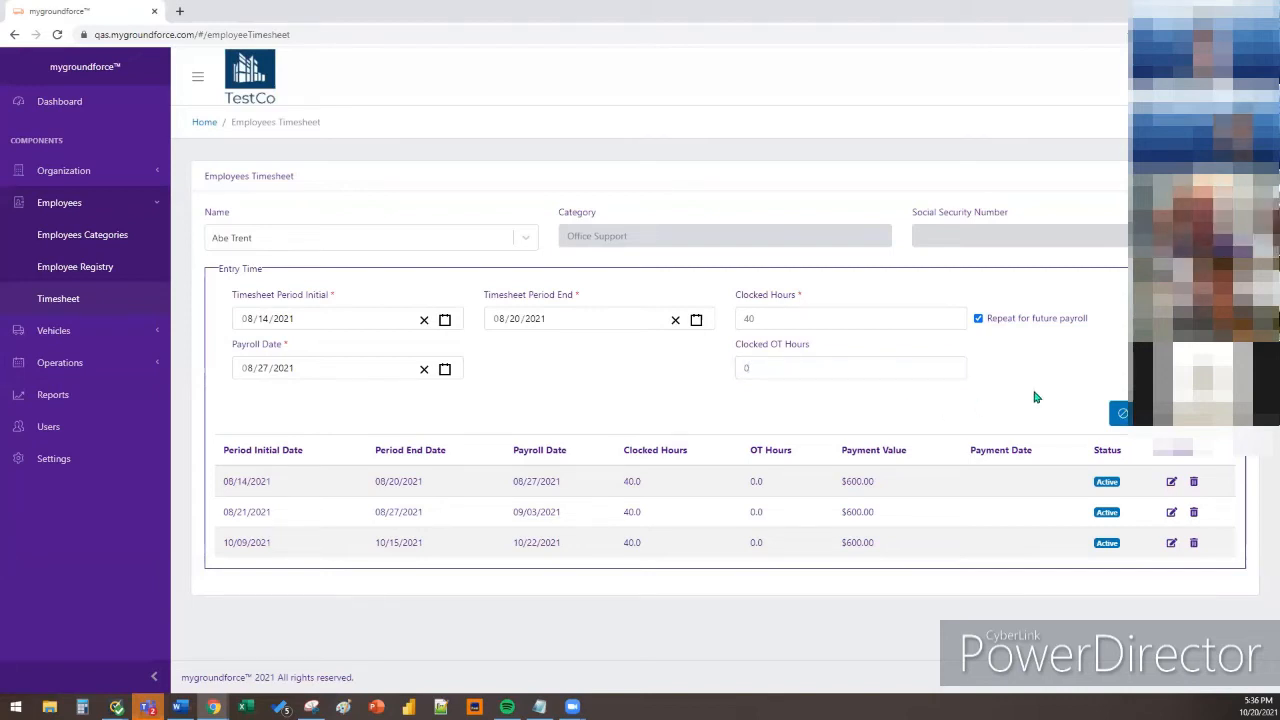
Open the first employee's record at its Payroll Settings section
click(119, 279)
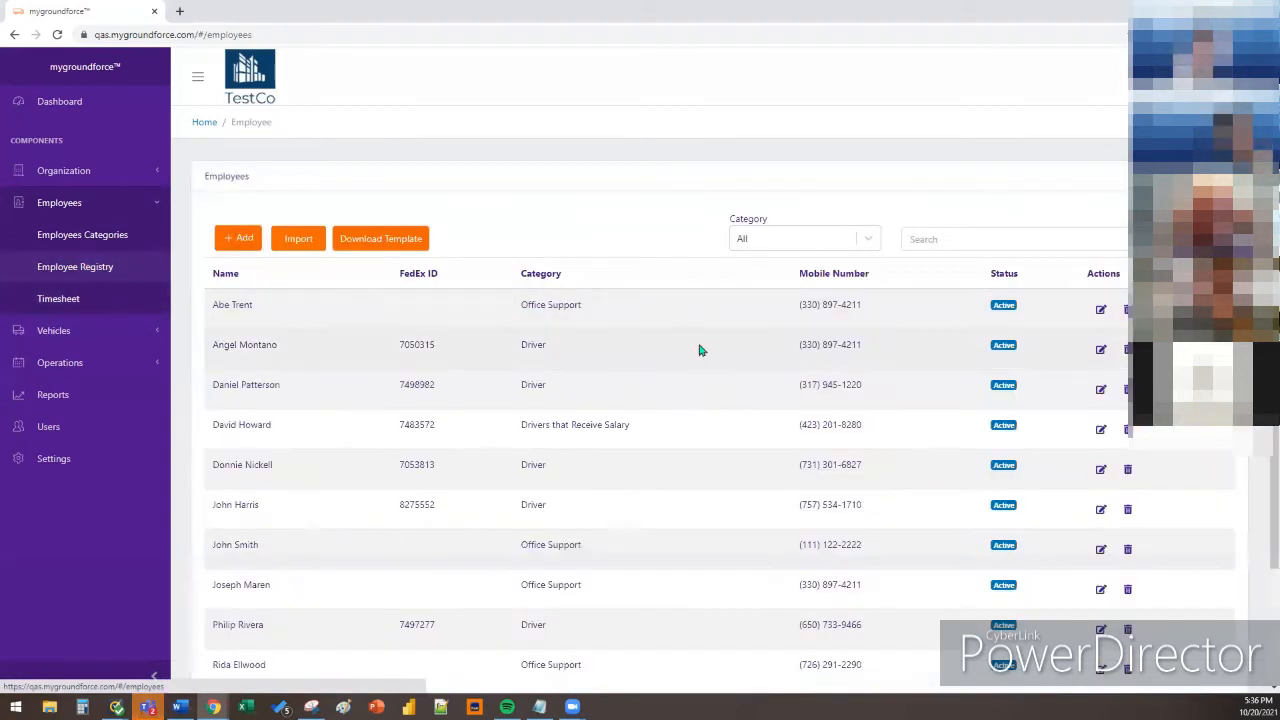
click(1100, 309)
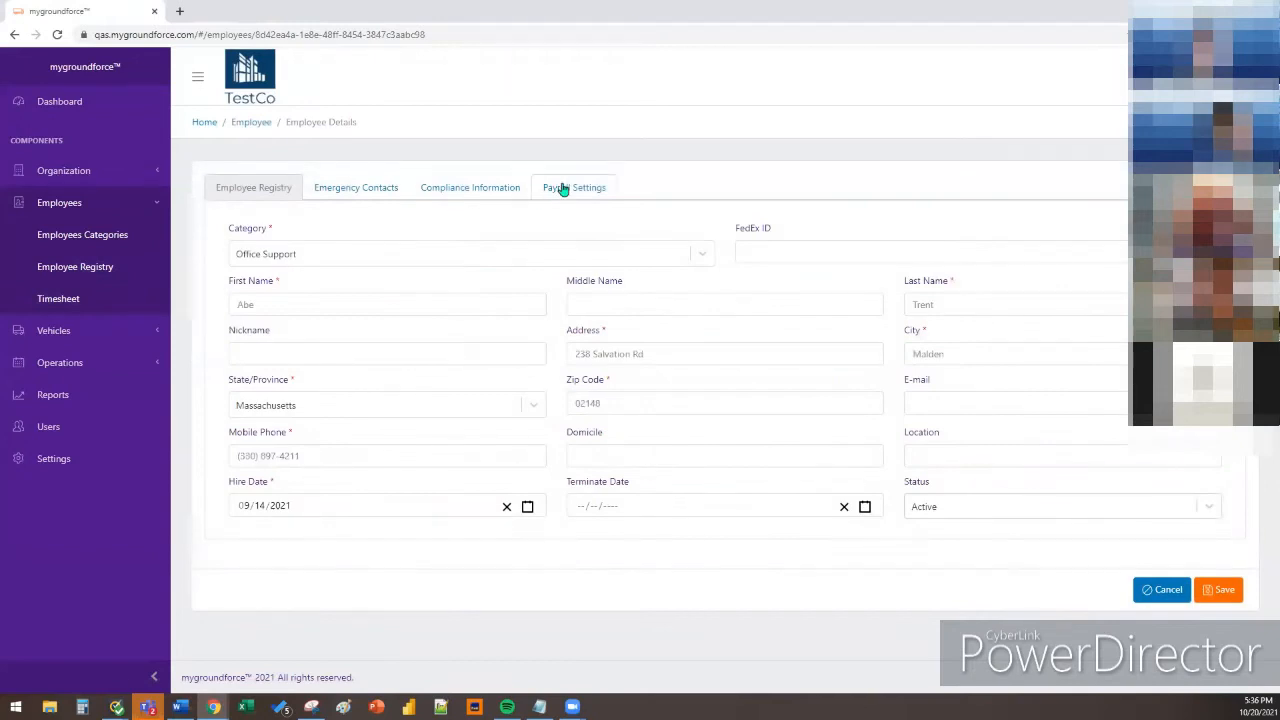
click(565, 187)
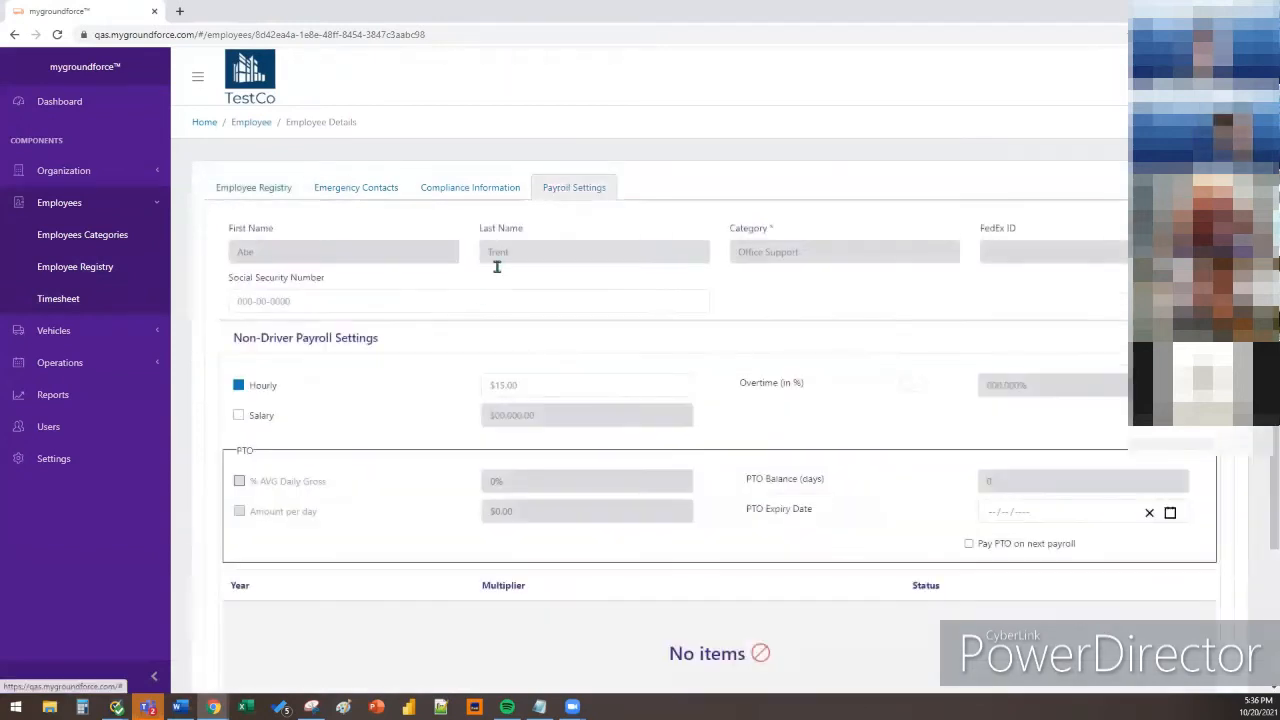
Switch on overtime at 1.5%, then return to the employee's registry details
click(912, 384)
click(990, 384)
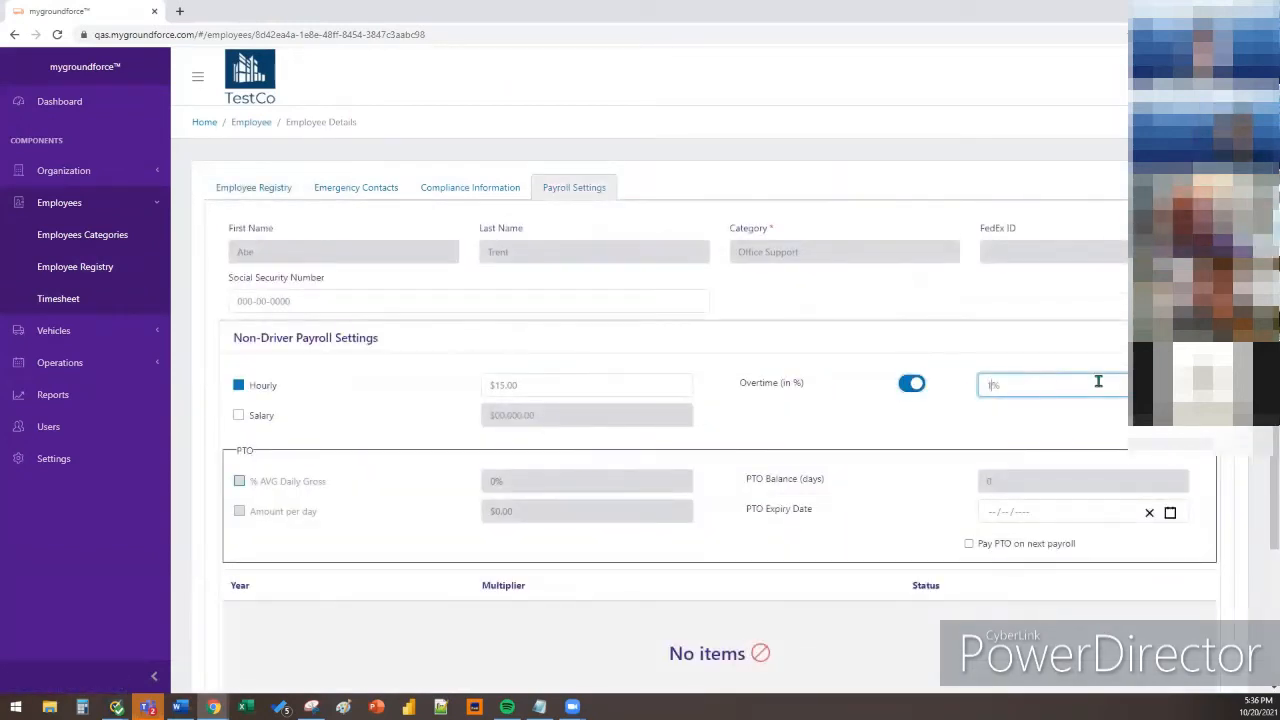
text(1.5)
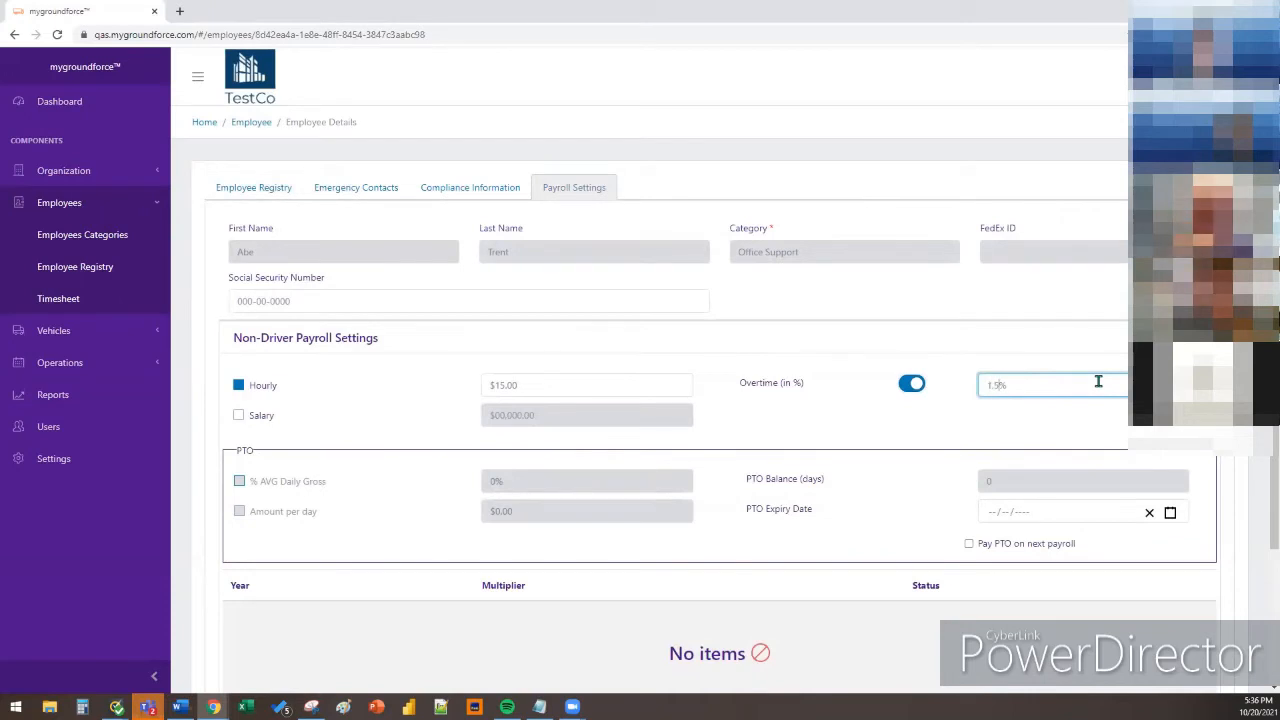
click(1046, 358)
scroll(1037, 360, down, 1)
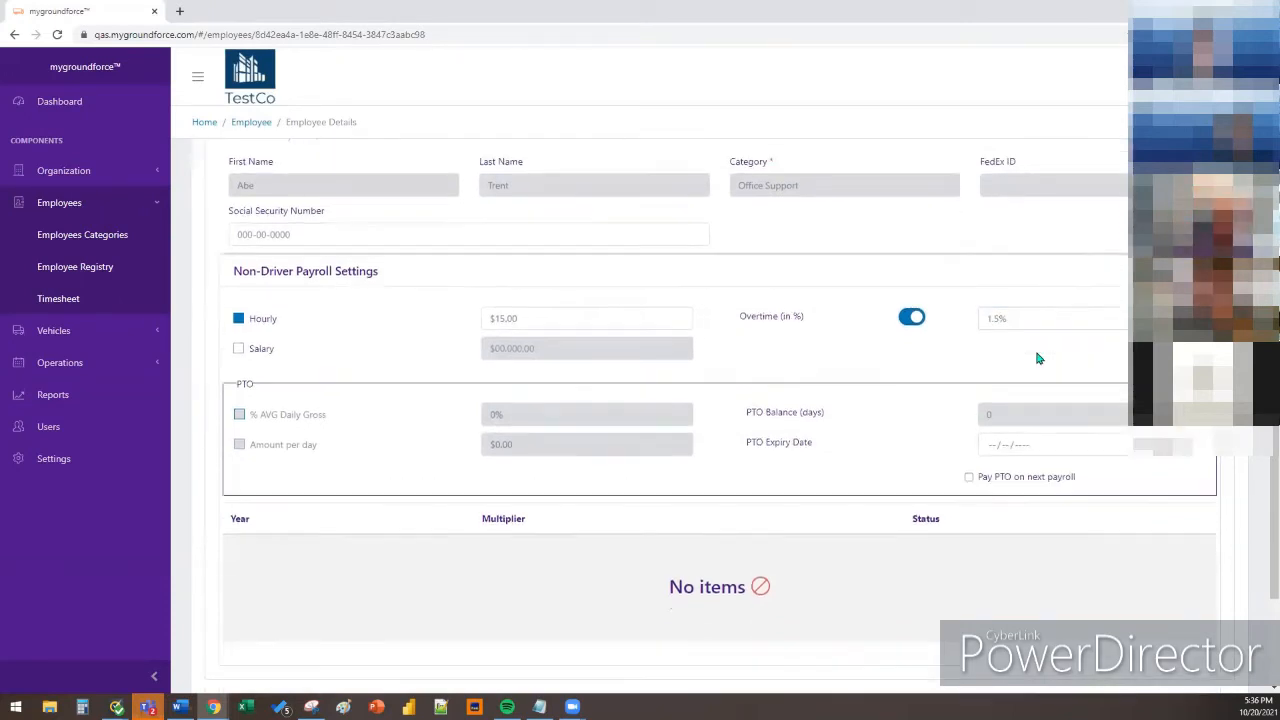
scroll(1134, 466, down, 2)
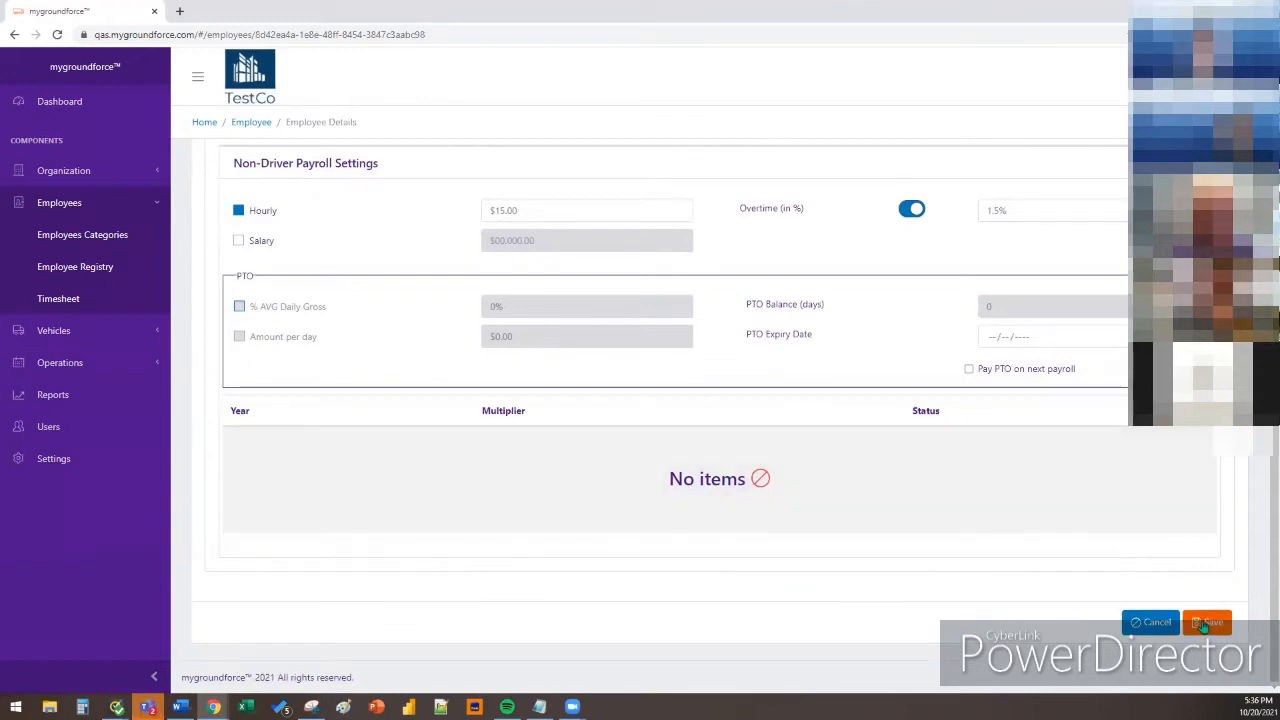
scroll(1011, 526, up, 3)
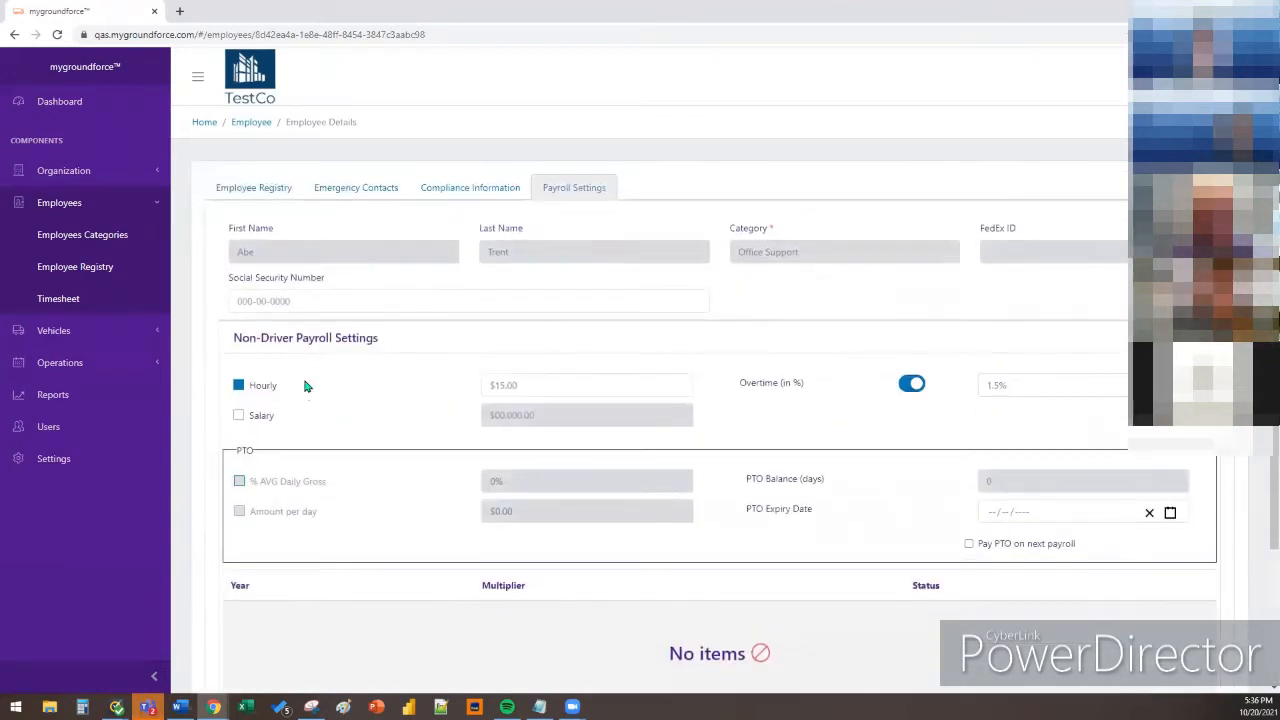
click(274, 194)
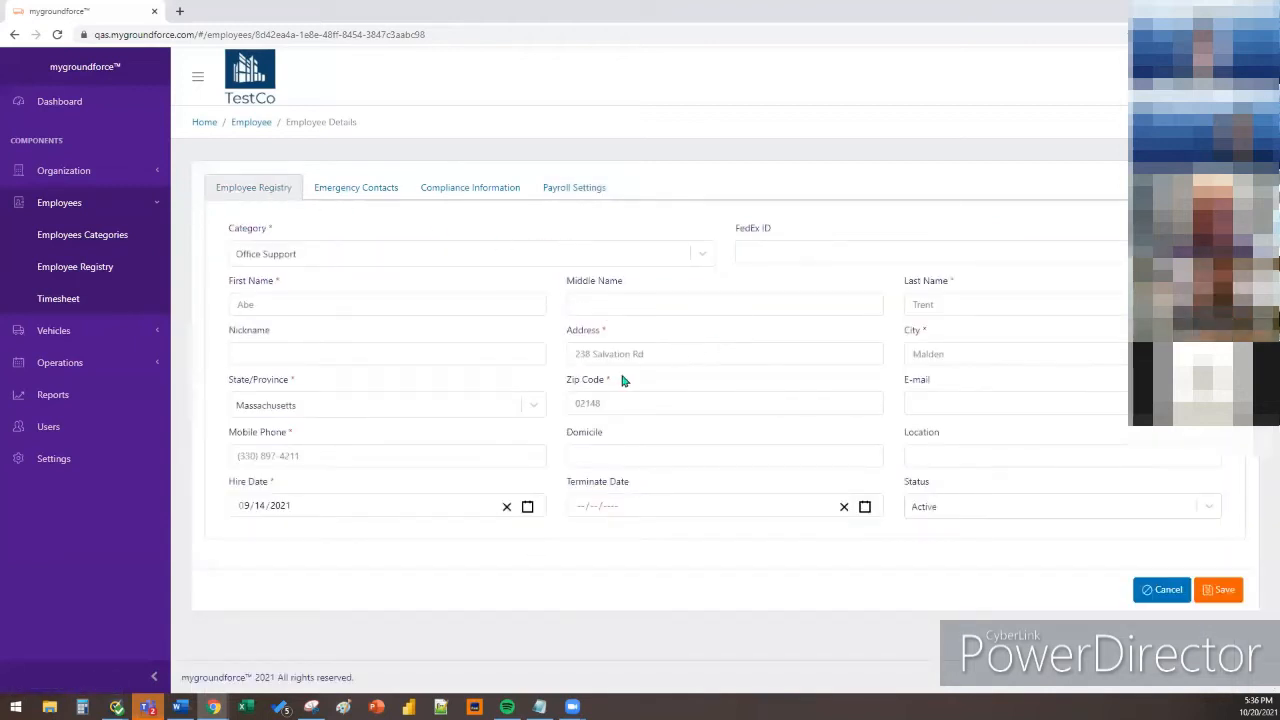
click(523, 256)
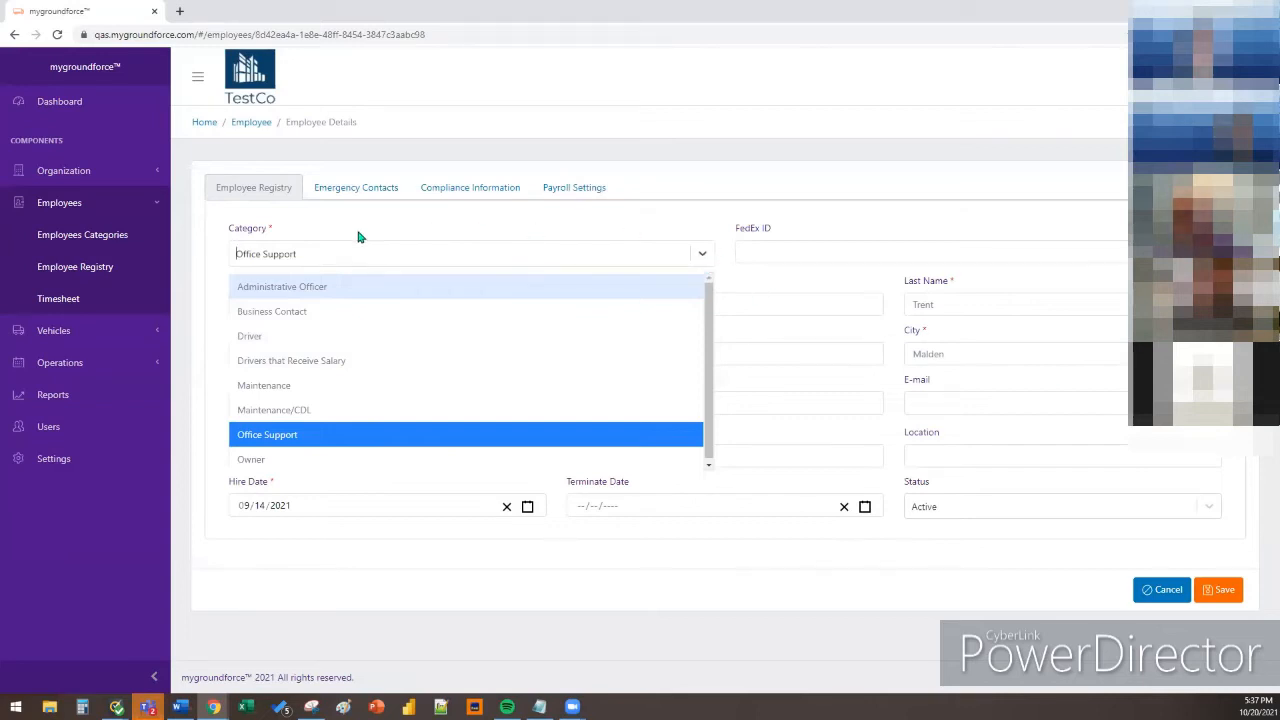
Open the Administrative Officer category, then cancel without saving back to the categories list
click(99, 246)
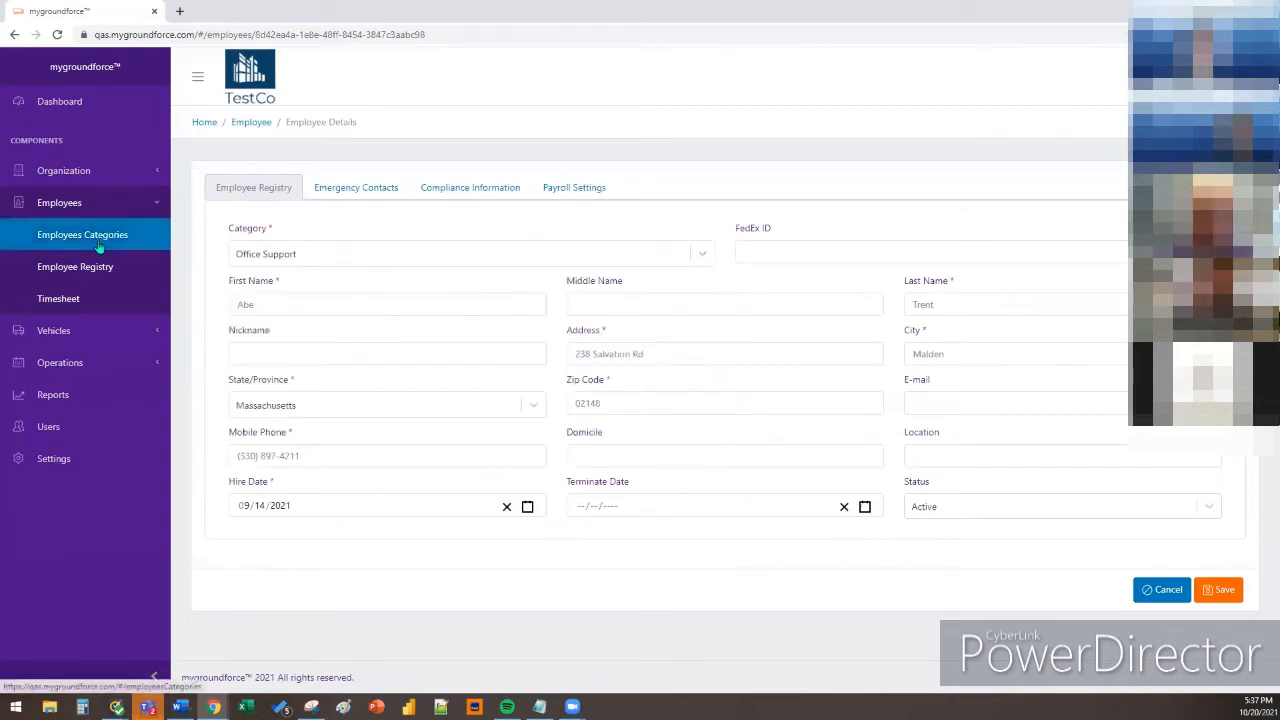
click(99, 246)
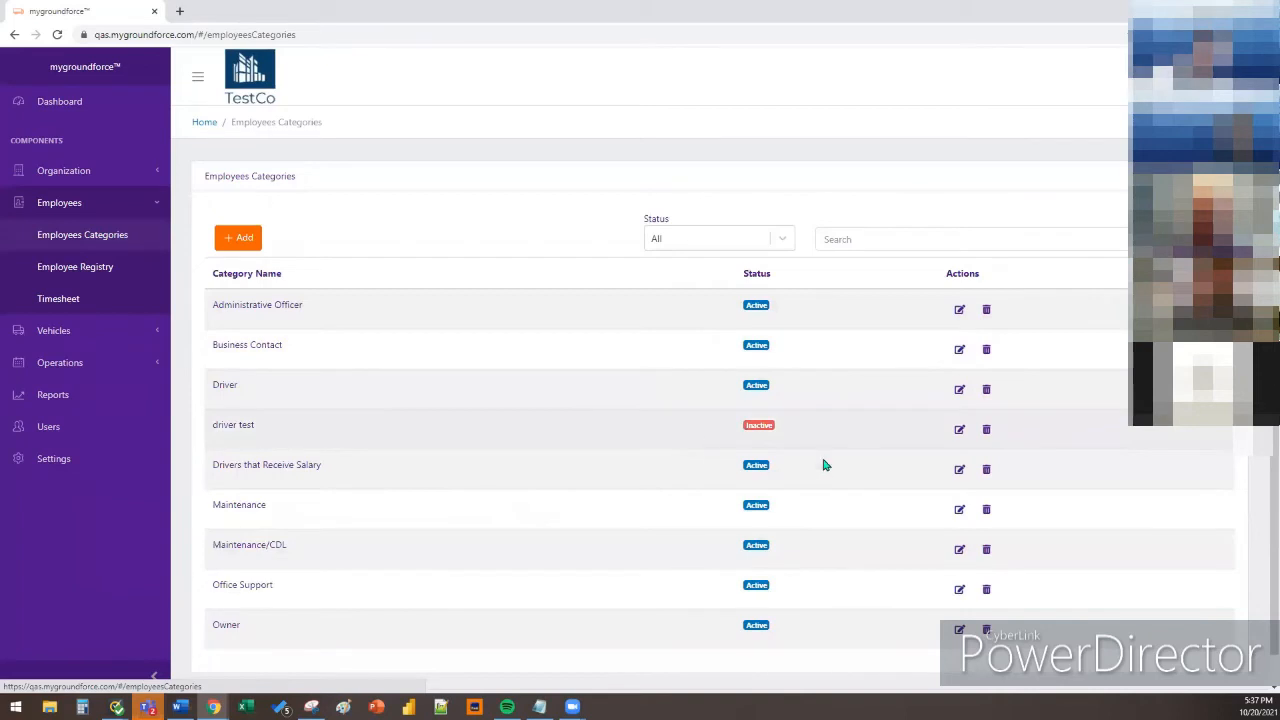
click(960, 312)
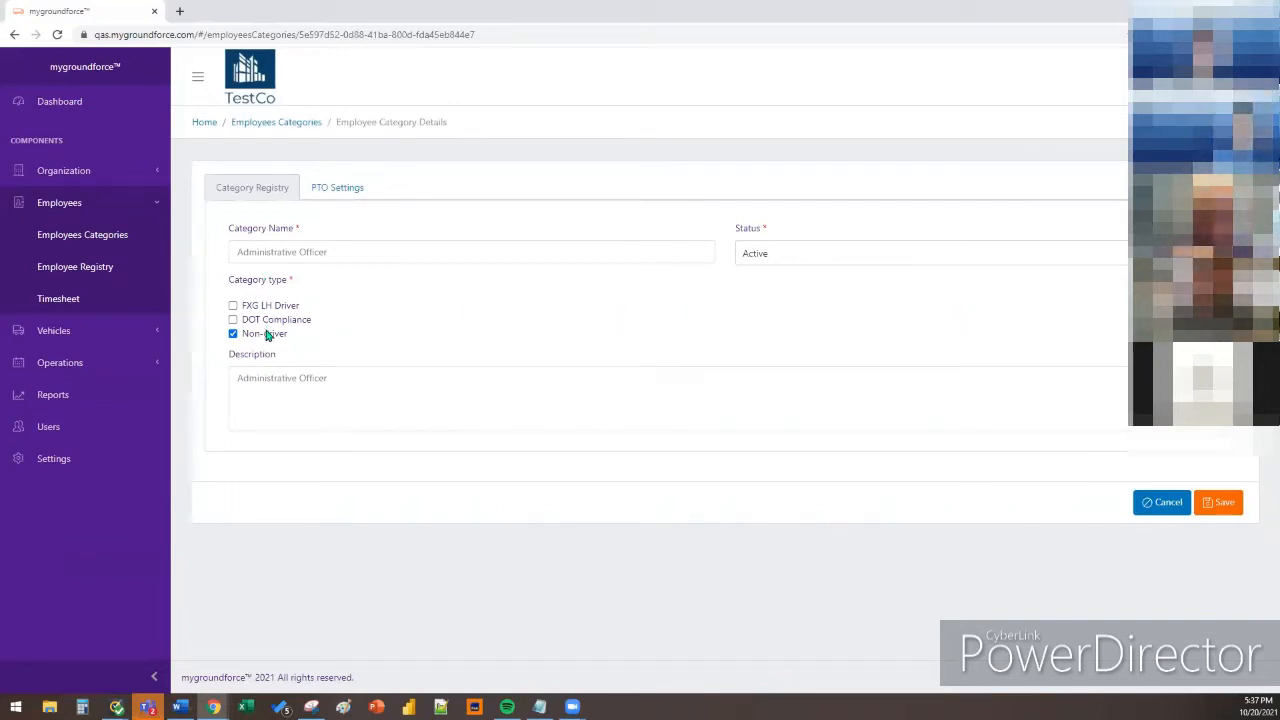
click(1161, 503)
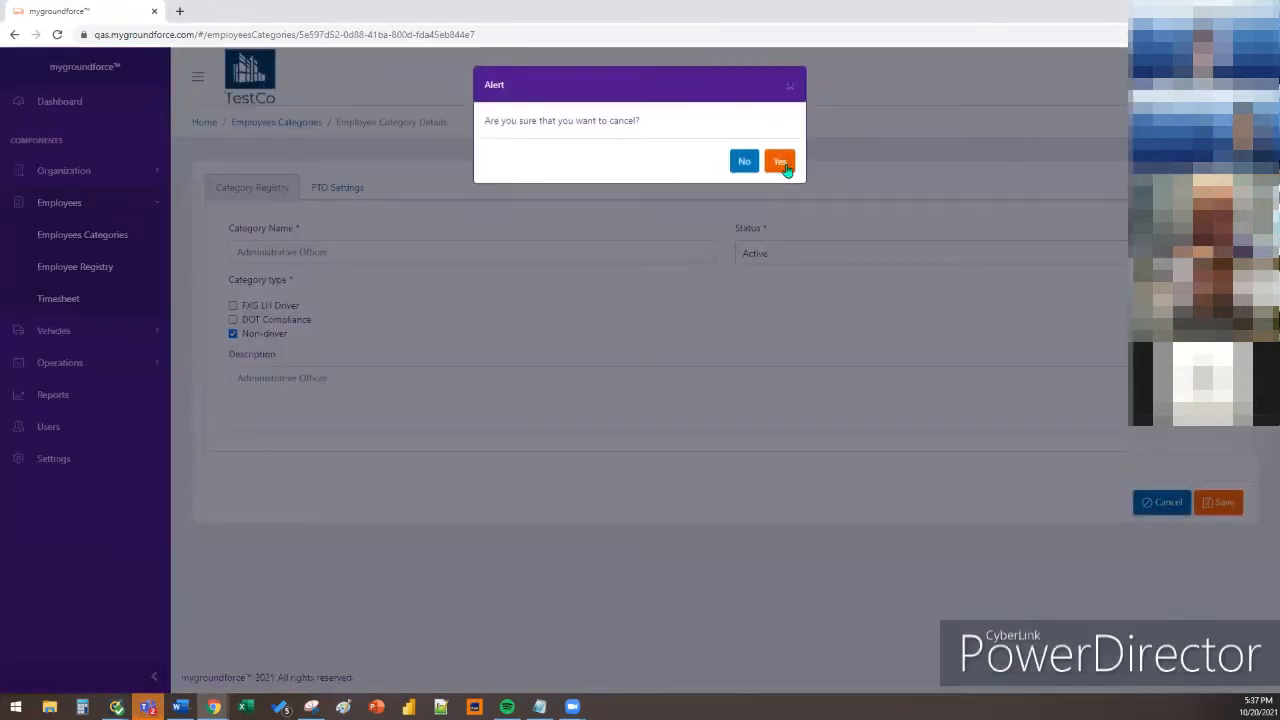
click(780, 162)
click(785, 165)
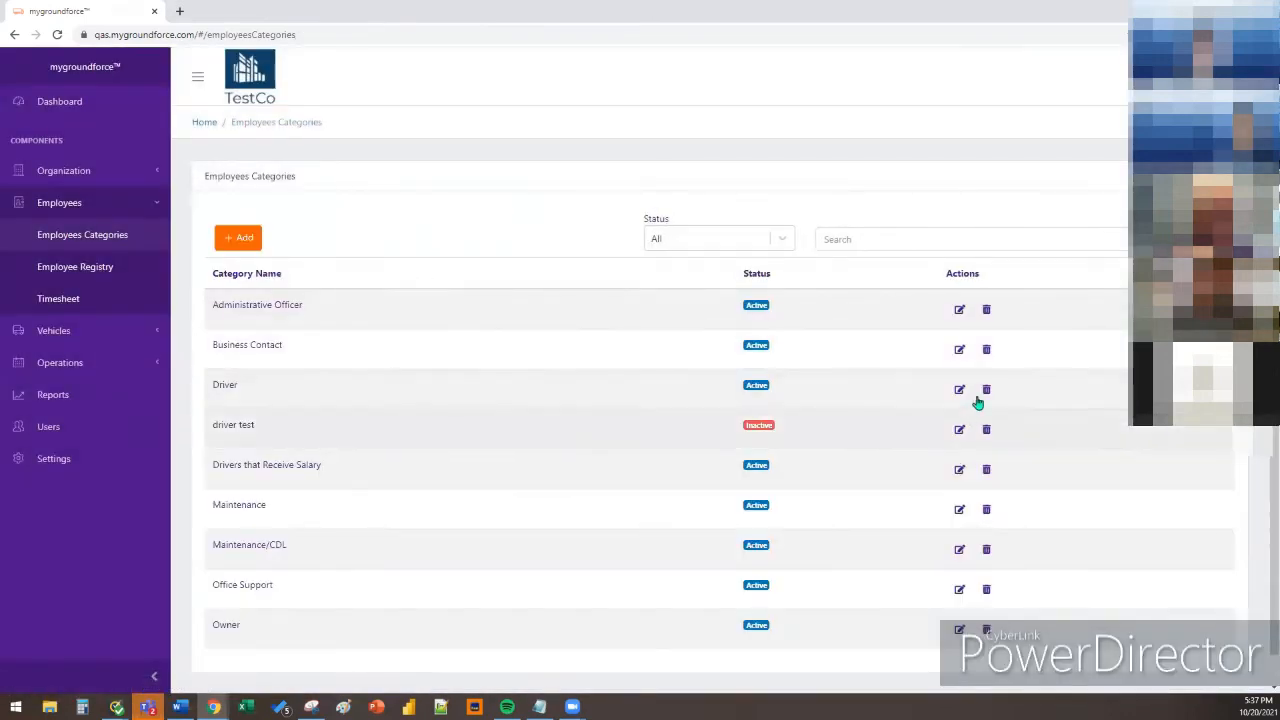
Review the Driver category, then open the Maintenance/CDL category's details from Employees Categories
click(960, 388)
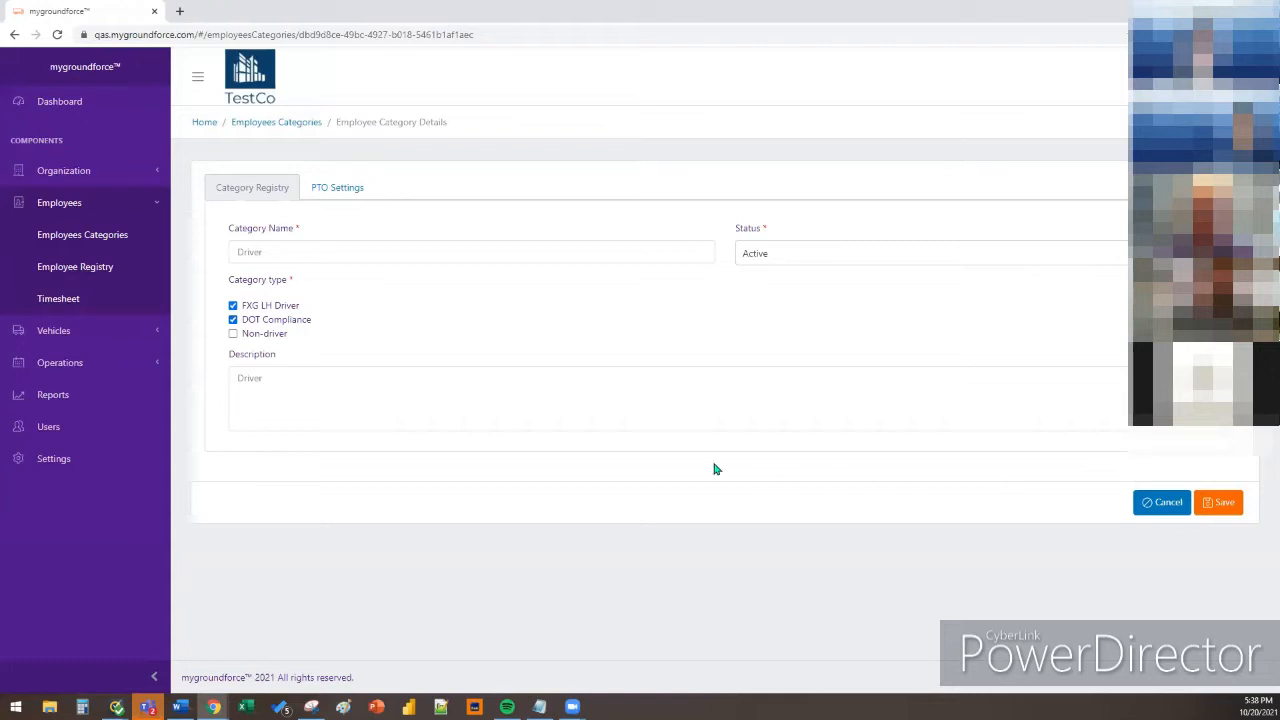
click(135, 240)
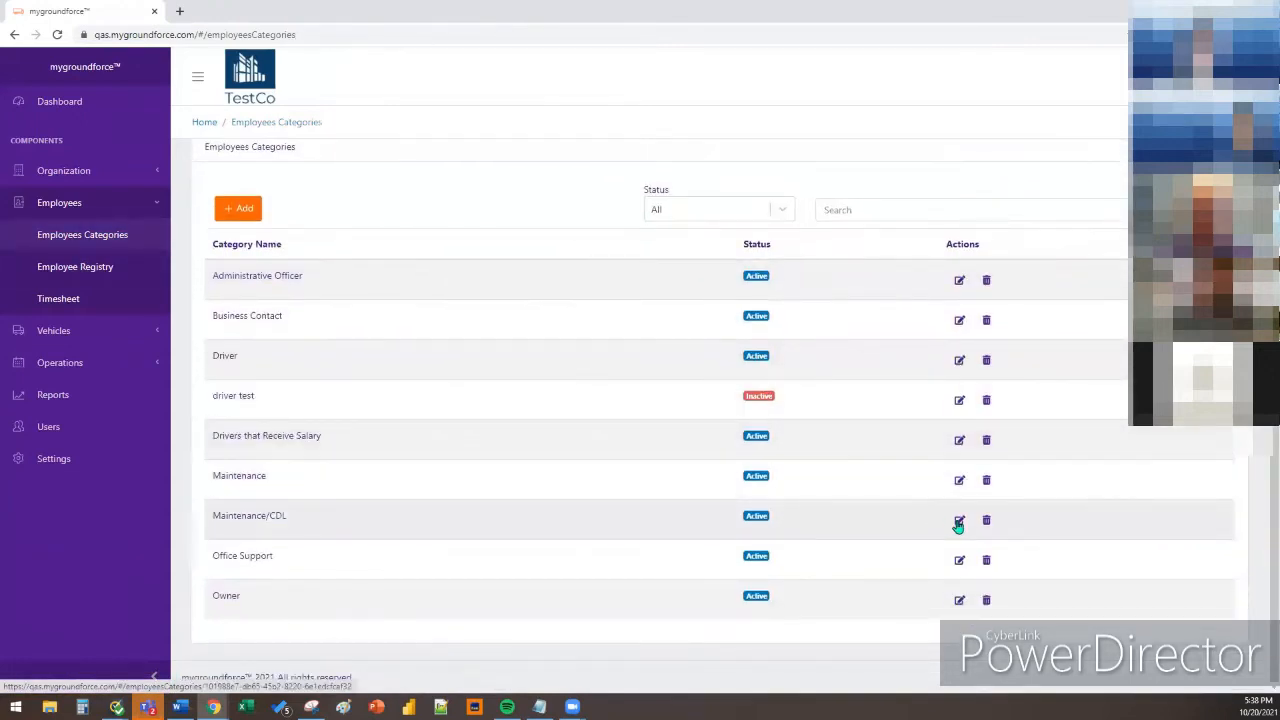
click(950, 519)
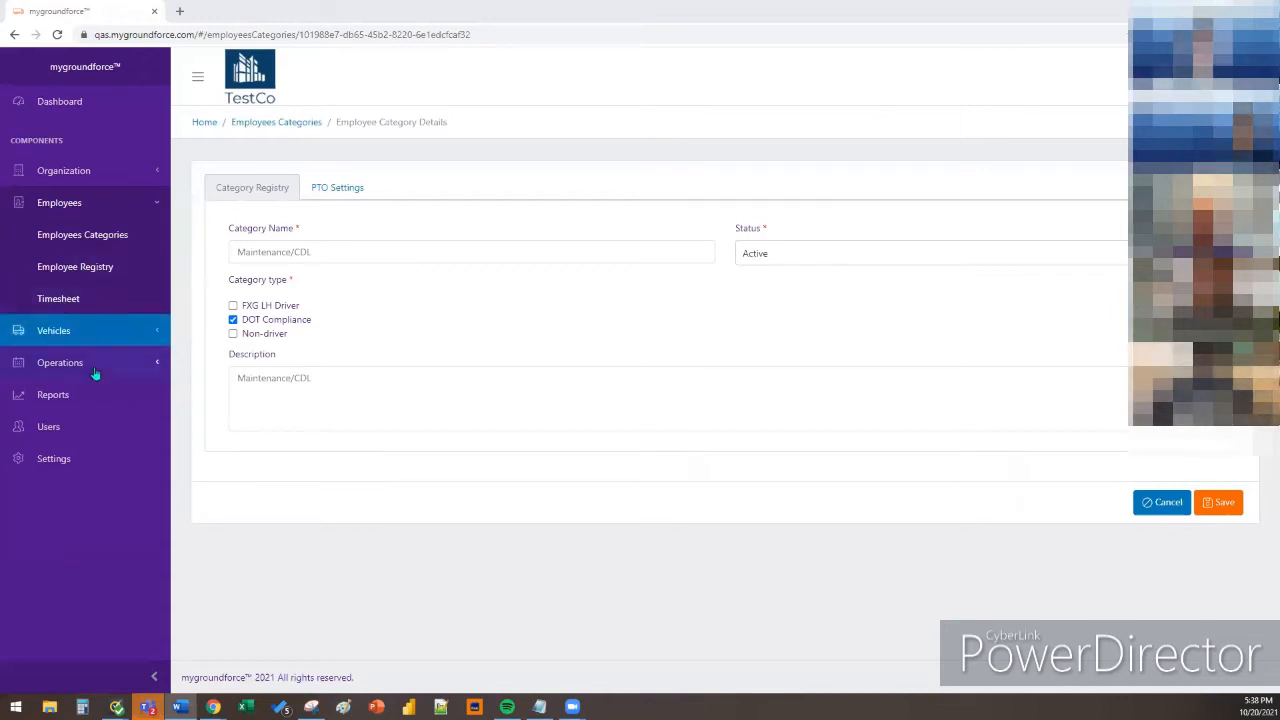
Go to Settings > Reports > Payroll Report and view the available Contract IDs
click(89, 461)
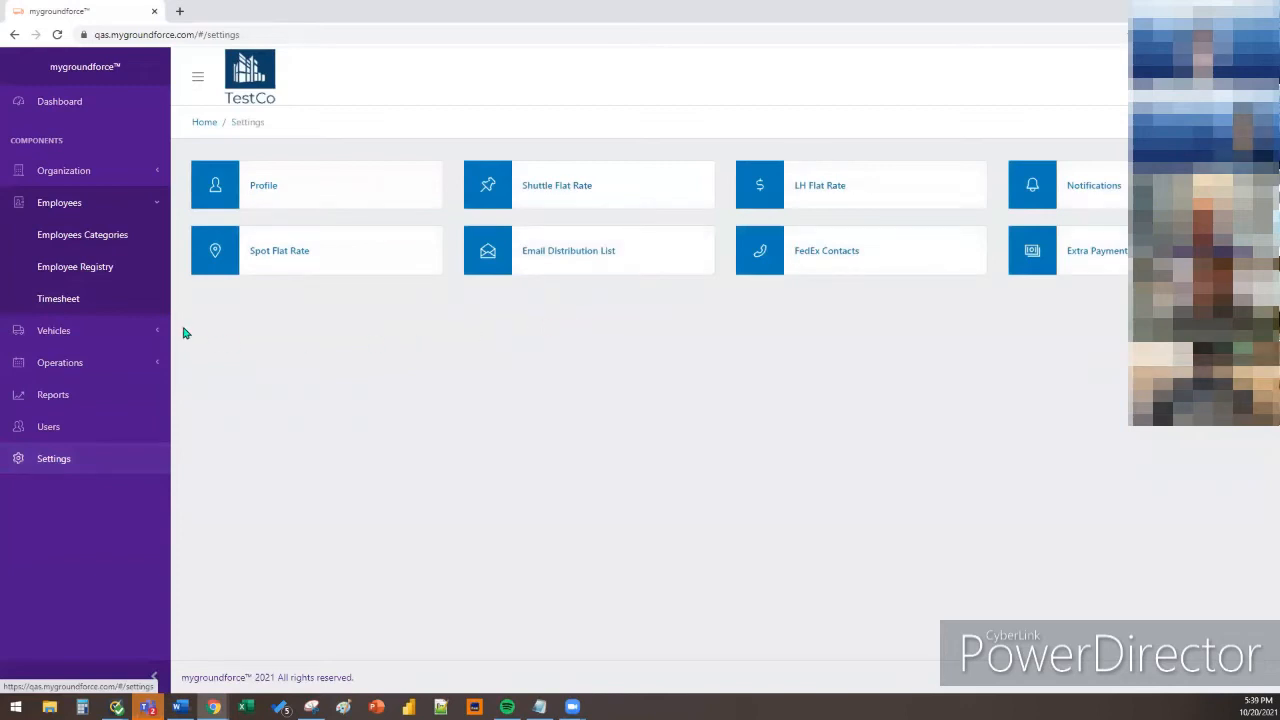
click(118, 400)
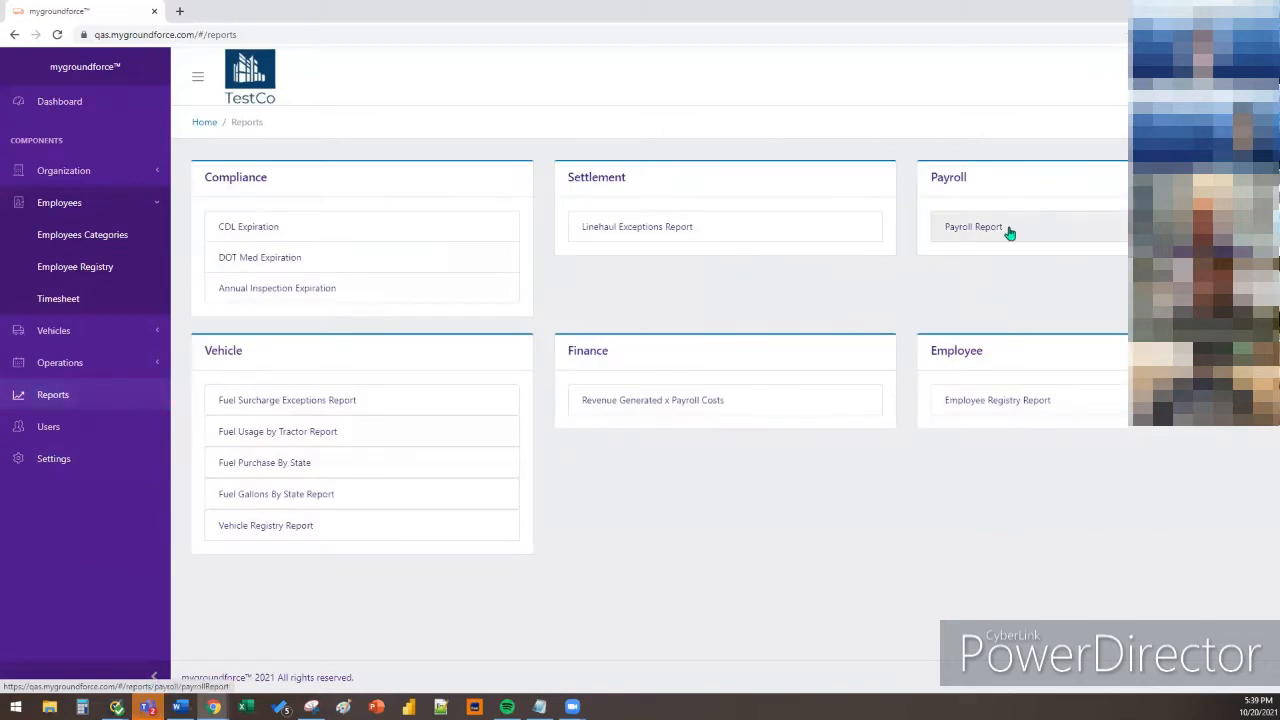
click(970, 228)
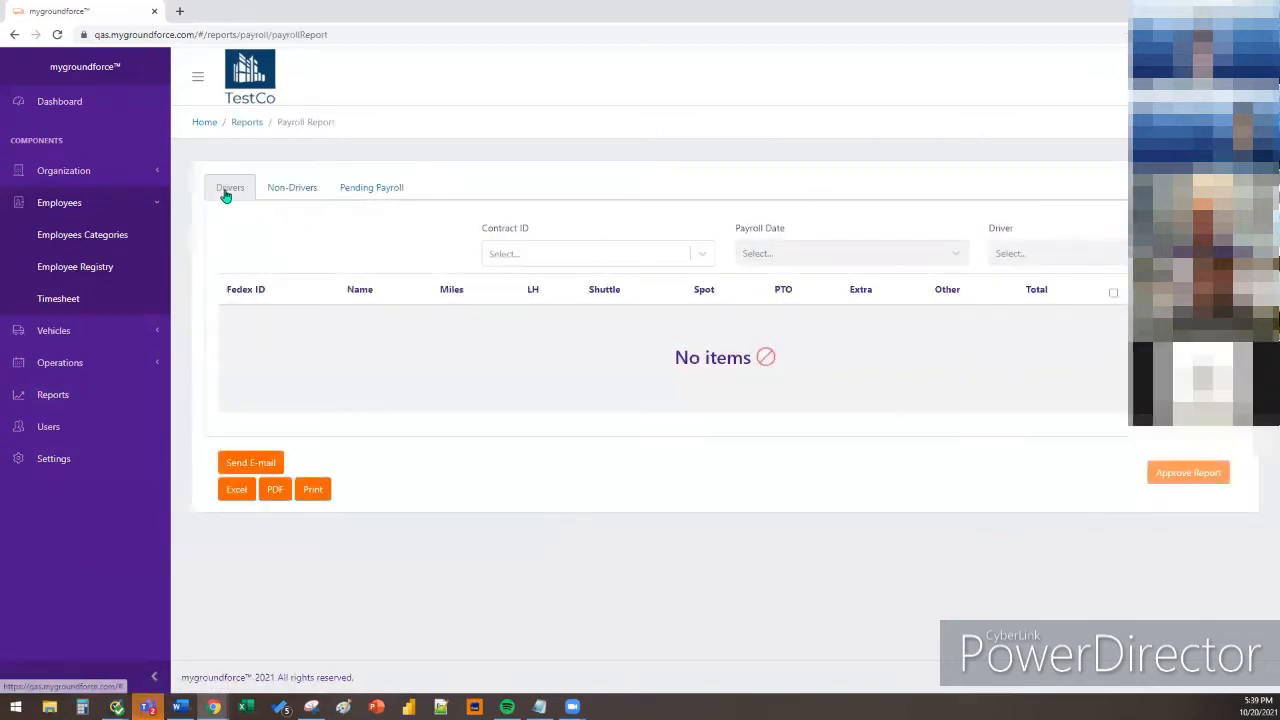
click(591, 258)
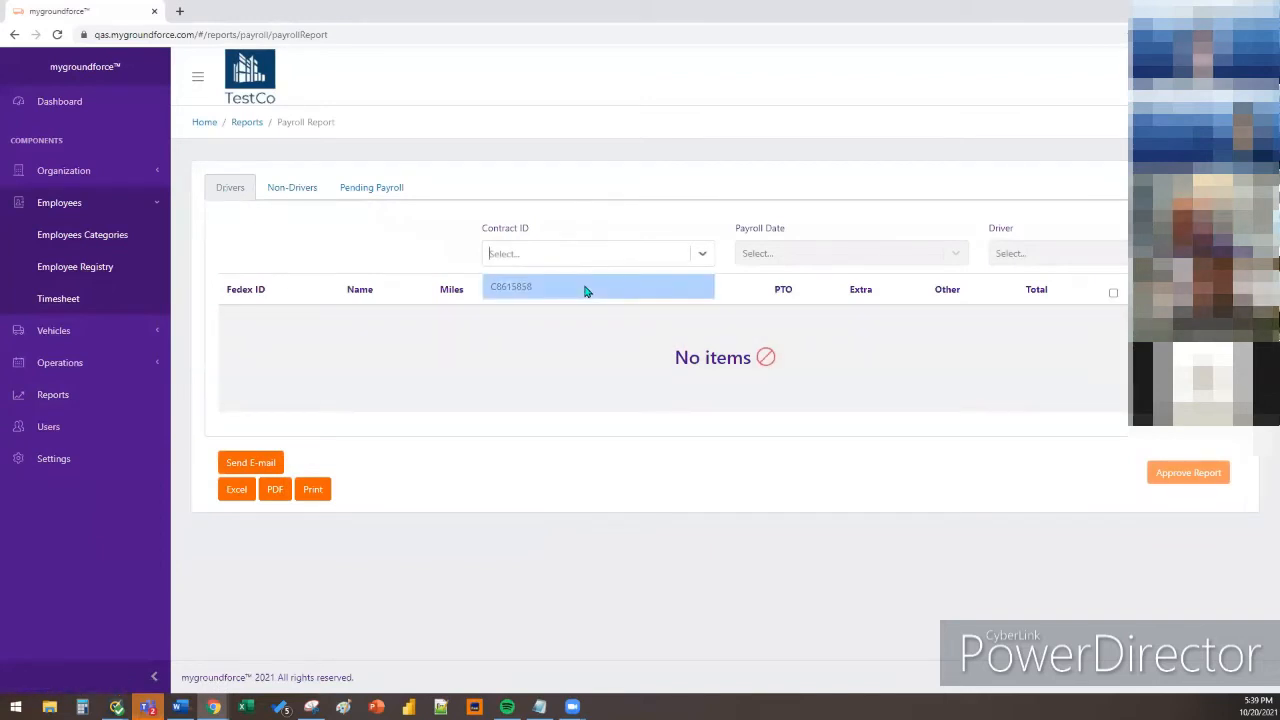
Select contract C8615858 and payroll date 08/27/2021 for the drivers' report
click(586, 289)
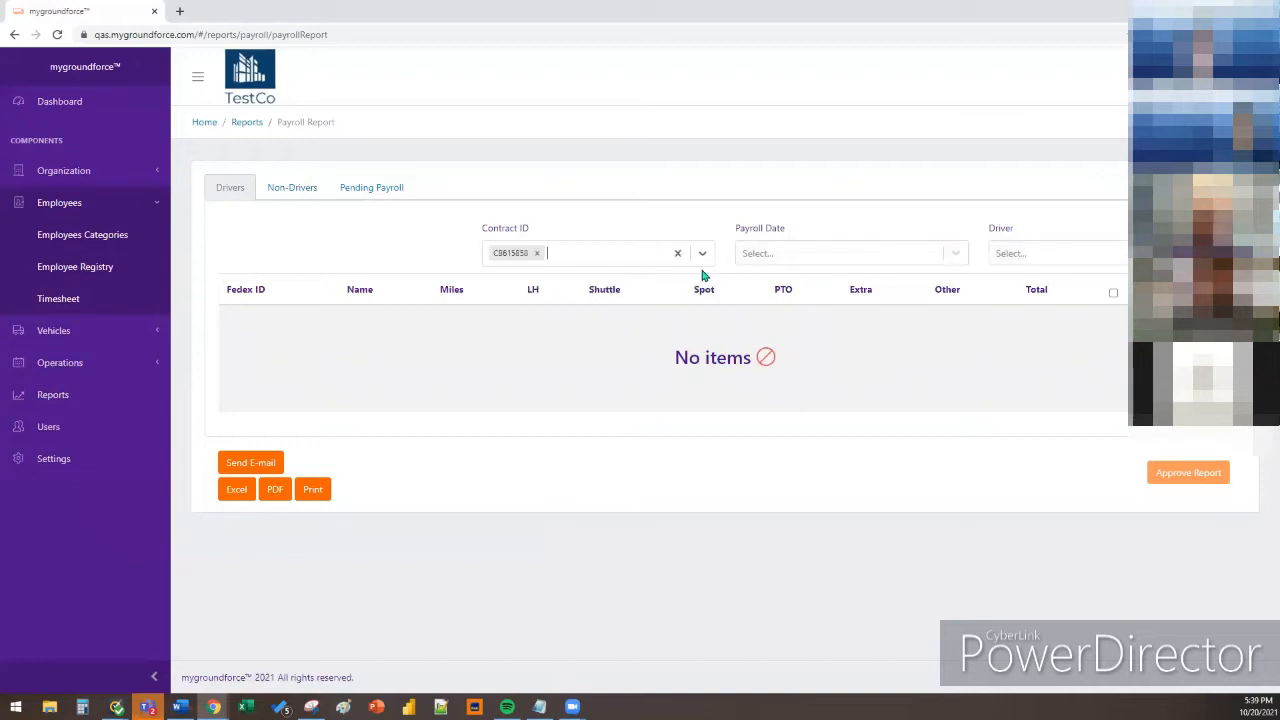
click(786, 292)
click(790, 350)
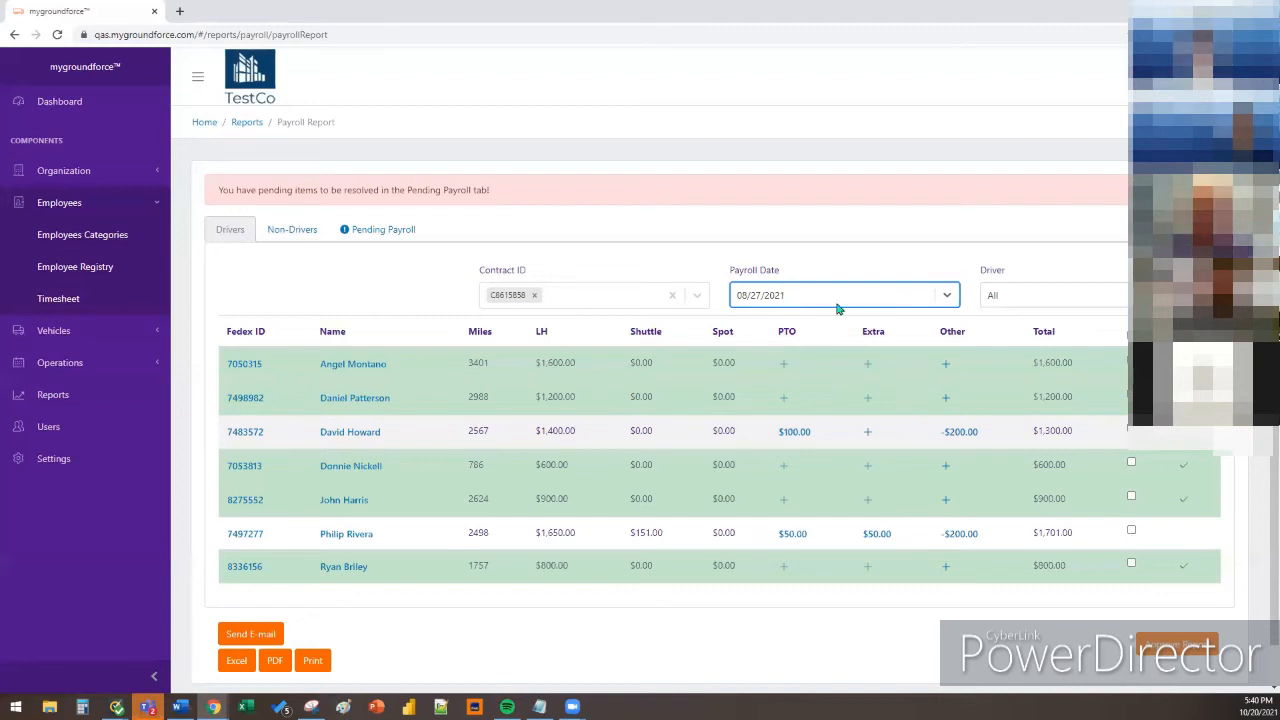
Open the -$200.00 Overpaid entry in the third driver's Other column
click(965, 264)
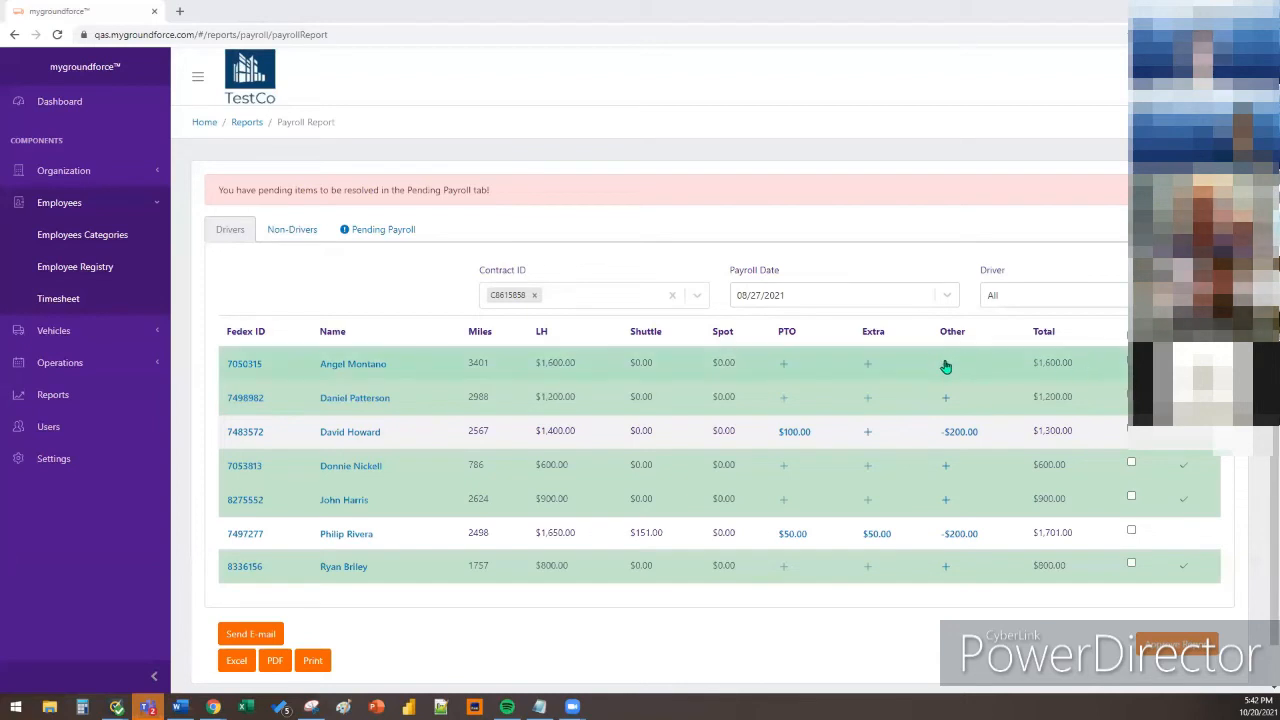
click(951, 434)
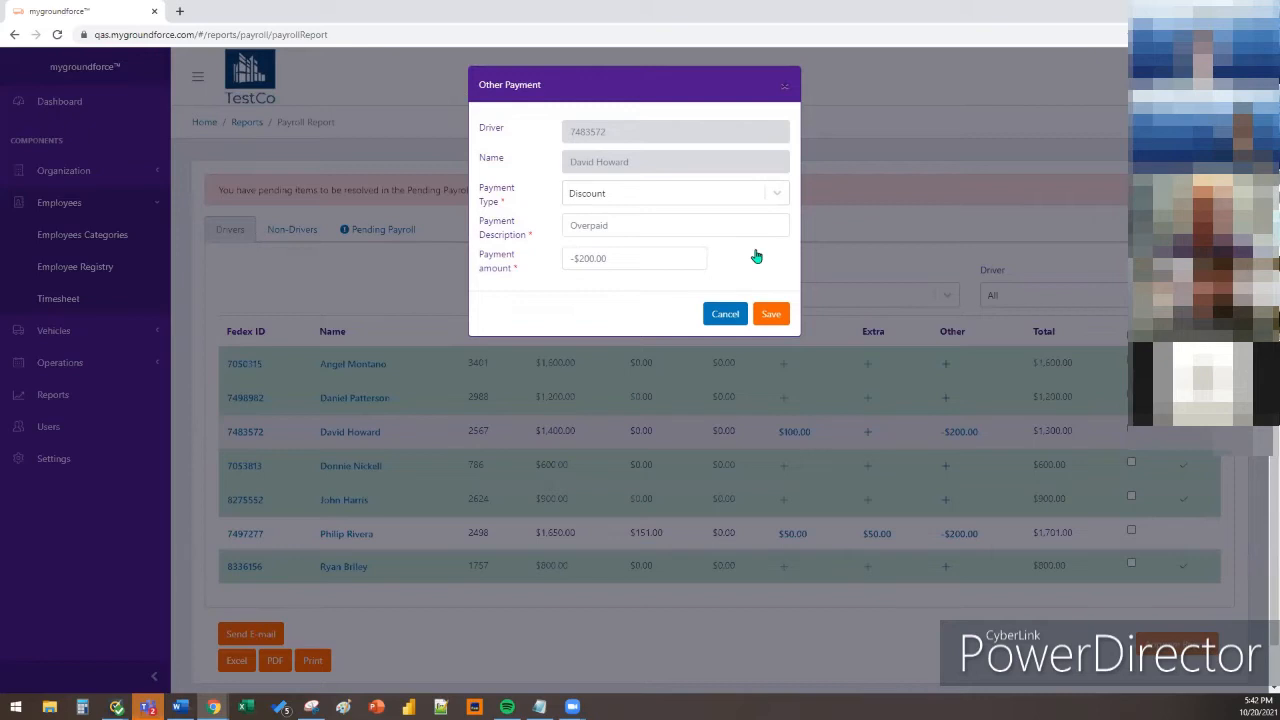
Inspect the Discount entry, re-enter -$200 as the amount, and cancel the dialog
click(777, 200)
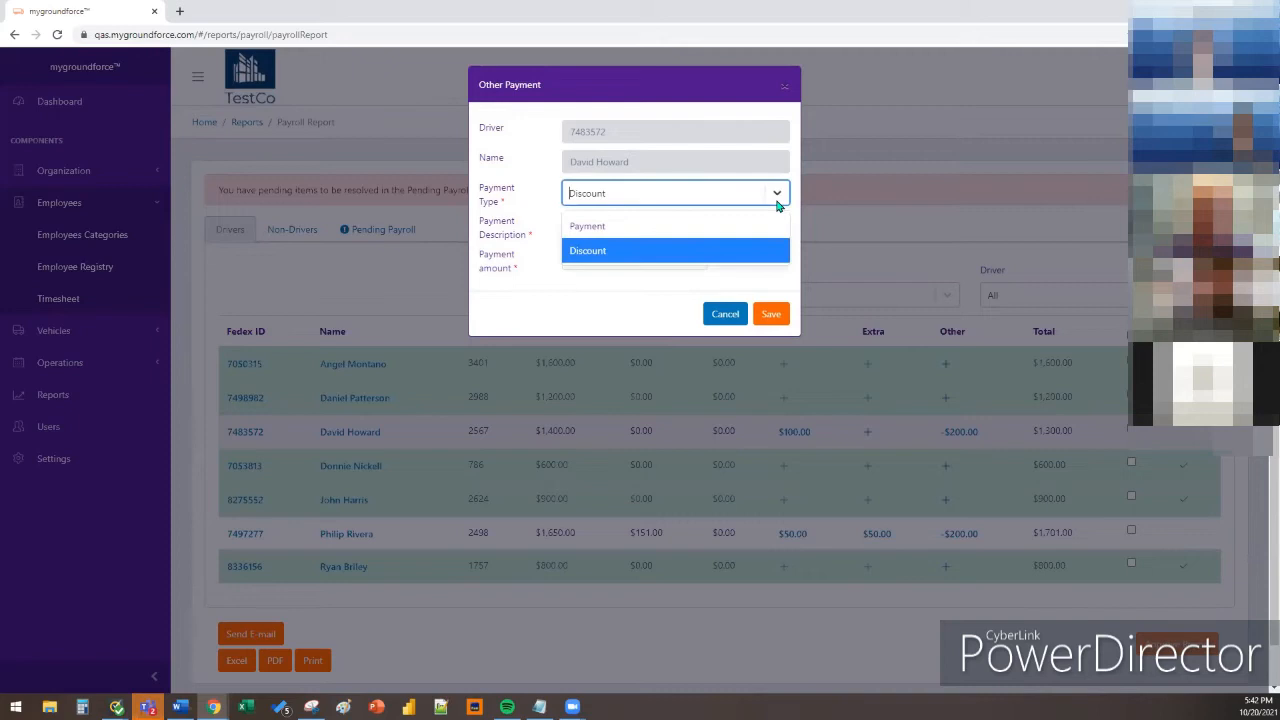
click(763, 256)
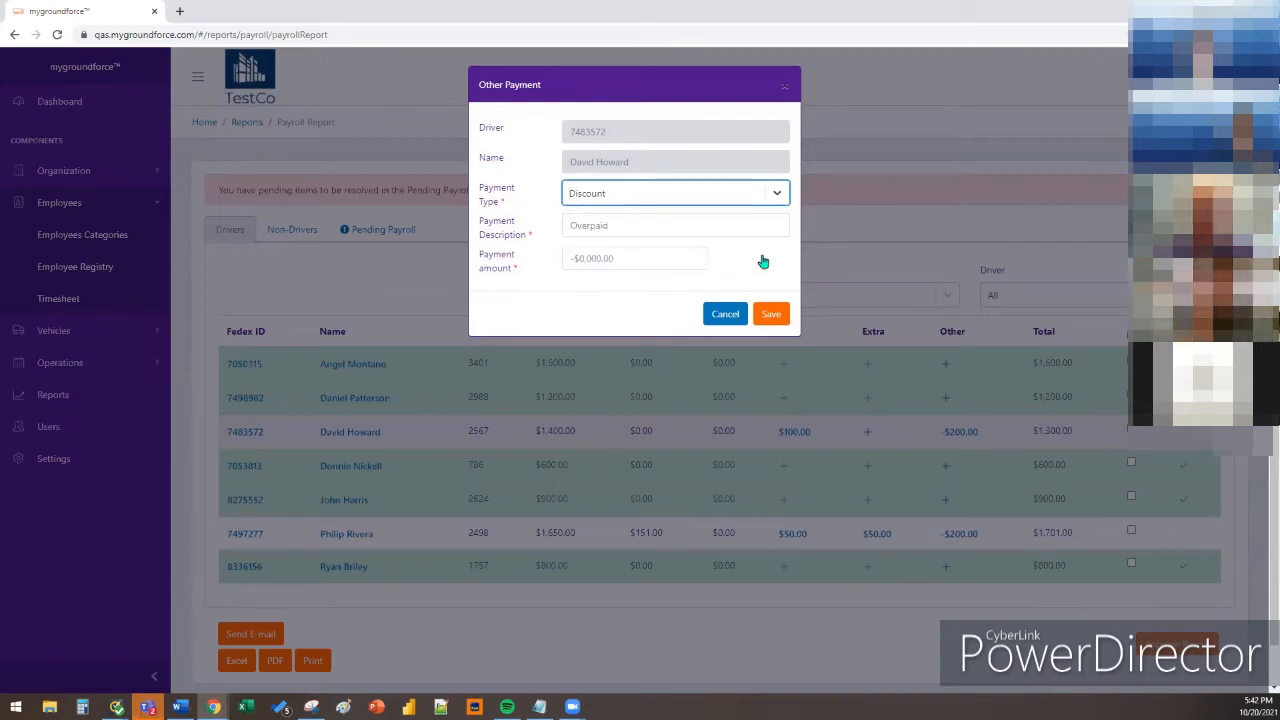
drag(620, 222, 562, 222)
click(614, 261)
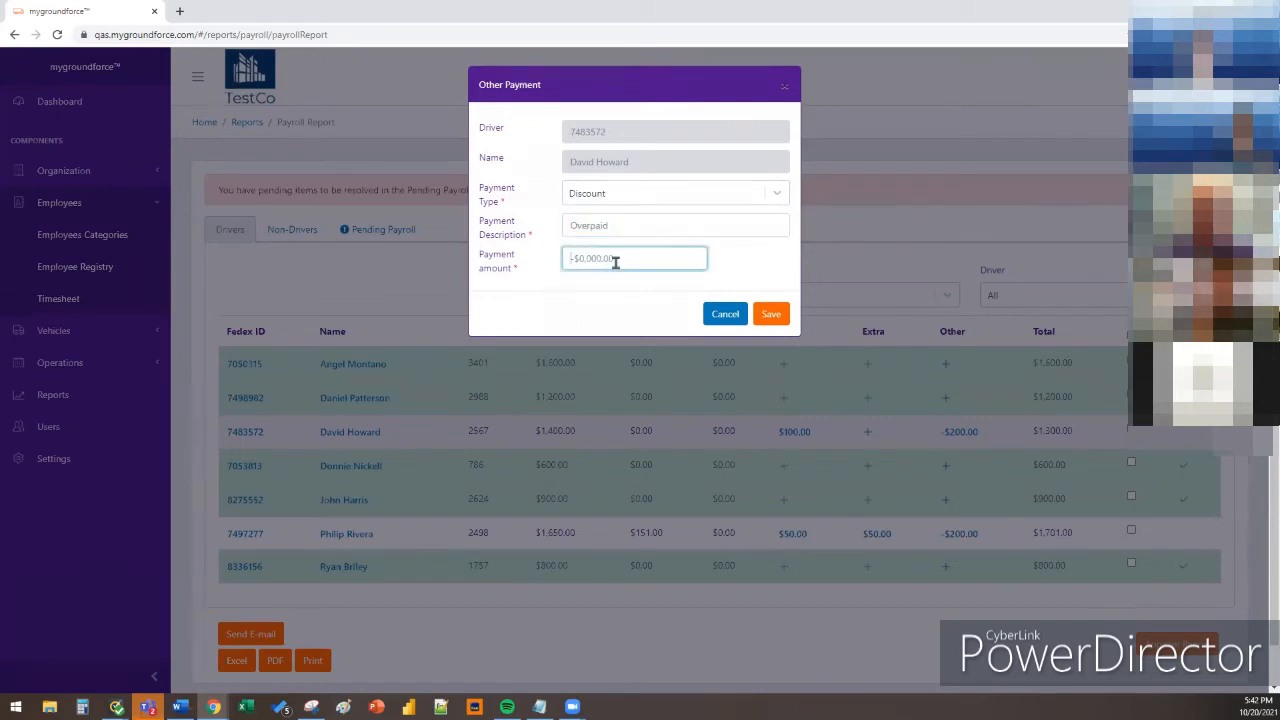
text(-$200)
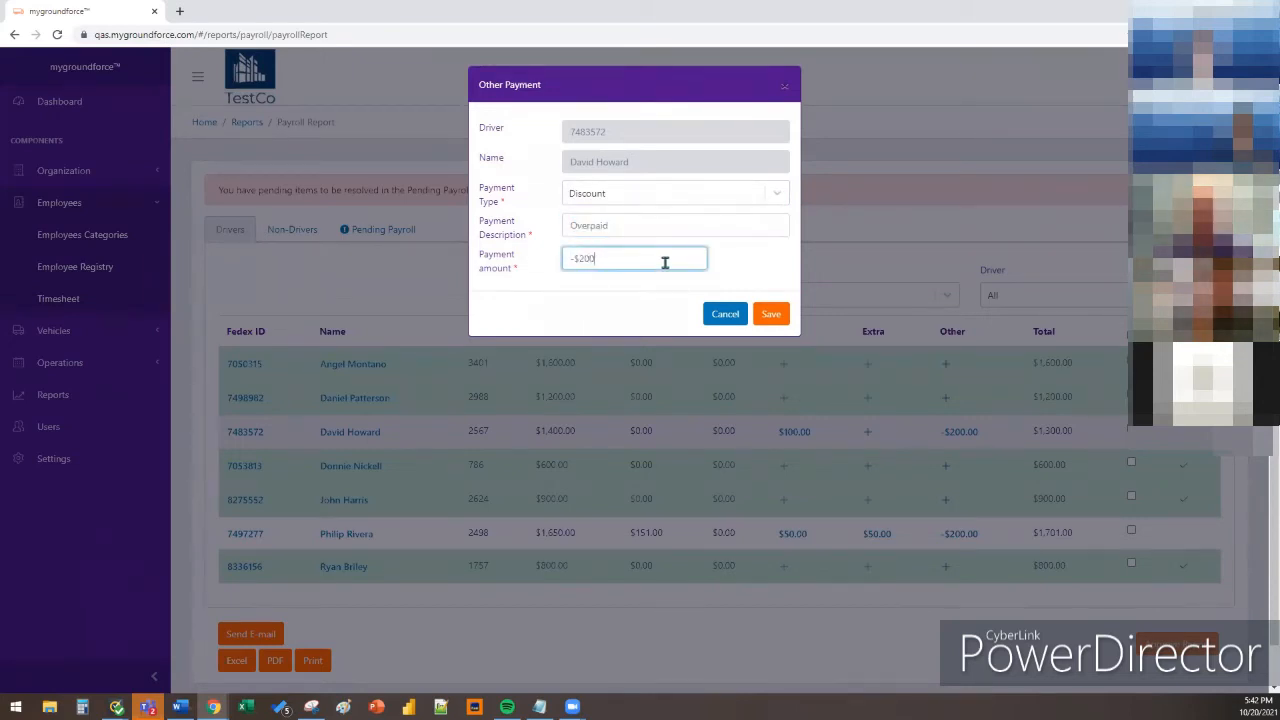
click(740, 320)
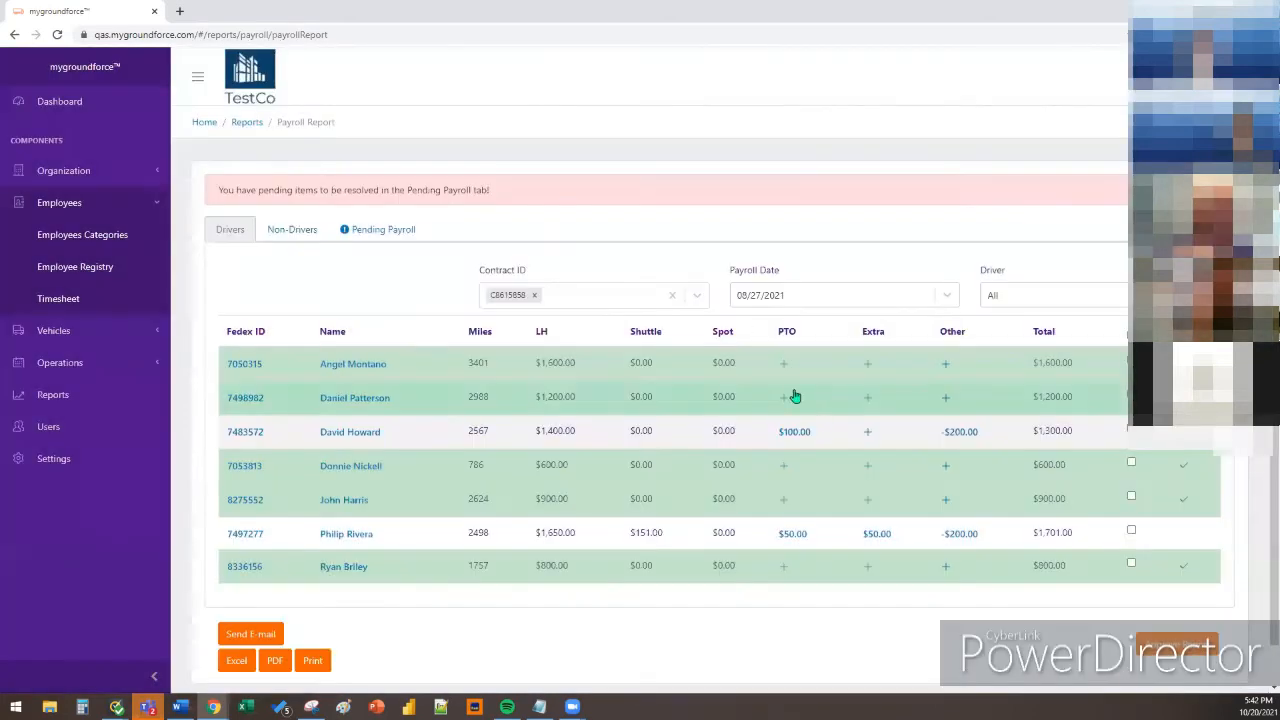
Glance at the Extra payment entry, then change the Other payment's type to Payment
click(869, 441)
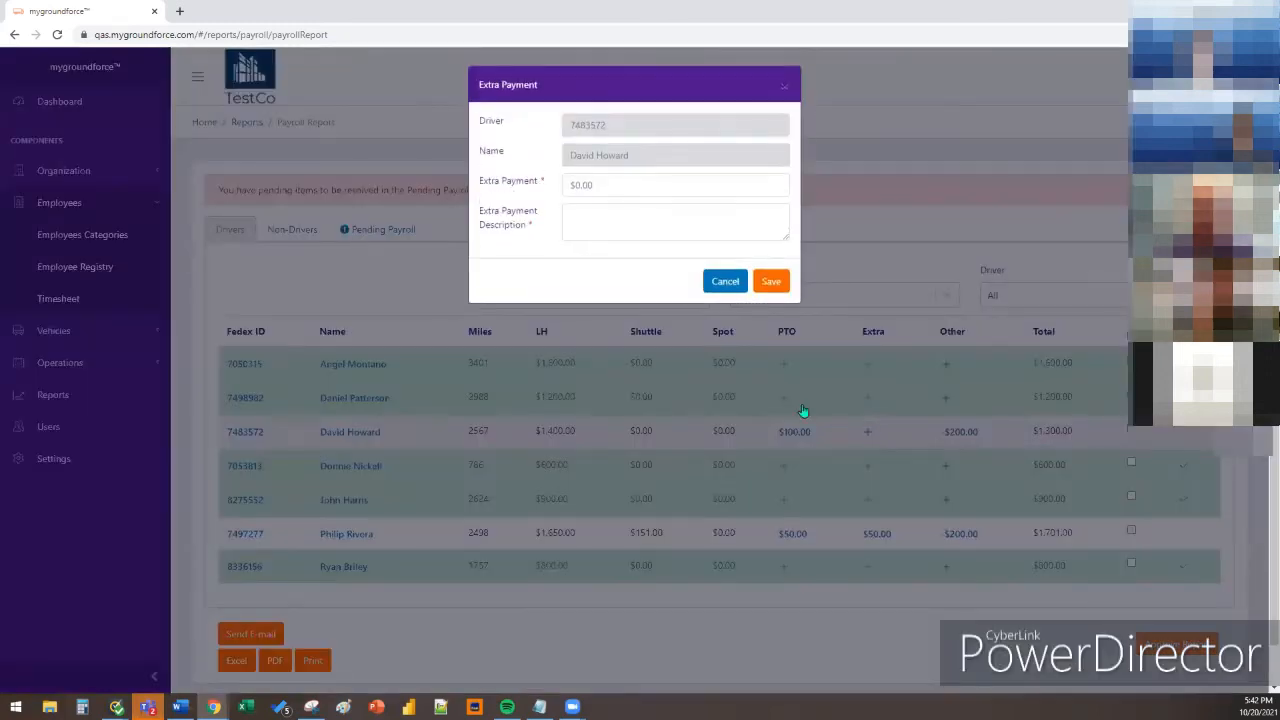
click(630, 183)
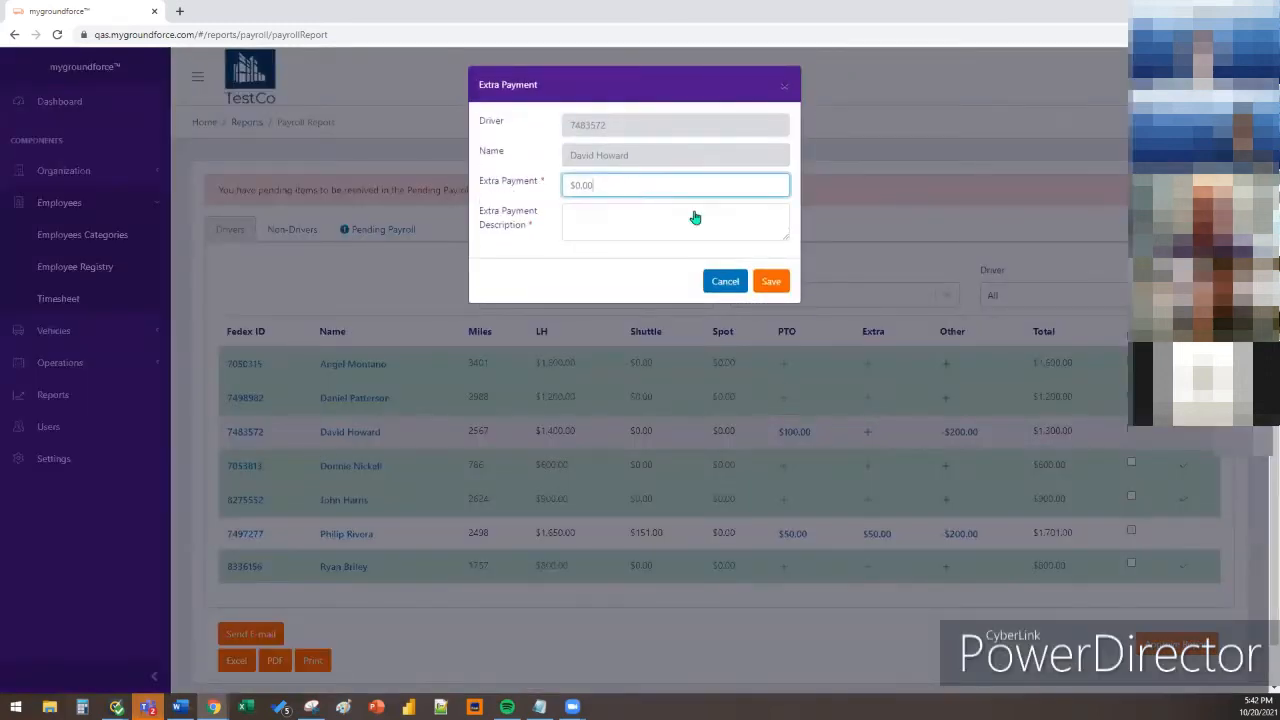
click(725, 281)
click(960, 432)
click(655, 205)
click(630, 228)
Enter description 'Bonus Pay - Recognition' with a $150 amount and save it
click(658, 231)
drag(658, 231, 508, 234)
text(Bonus Pay)
click(576, 256)
text($150)
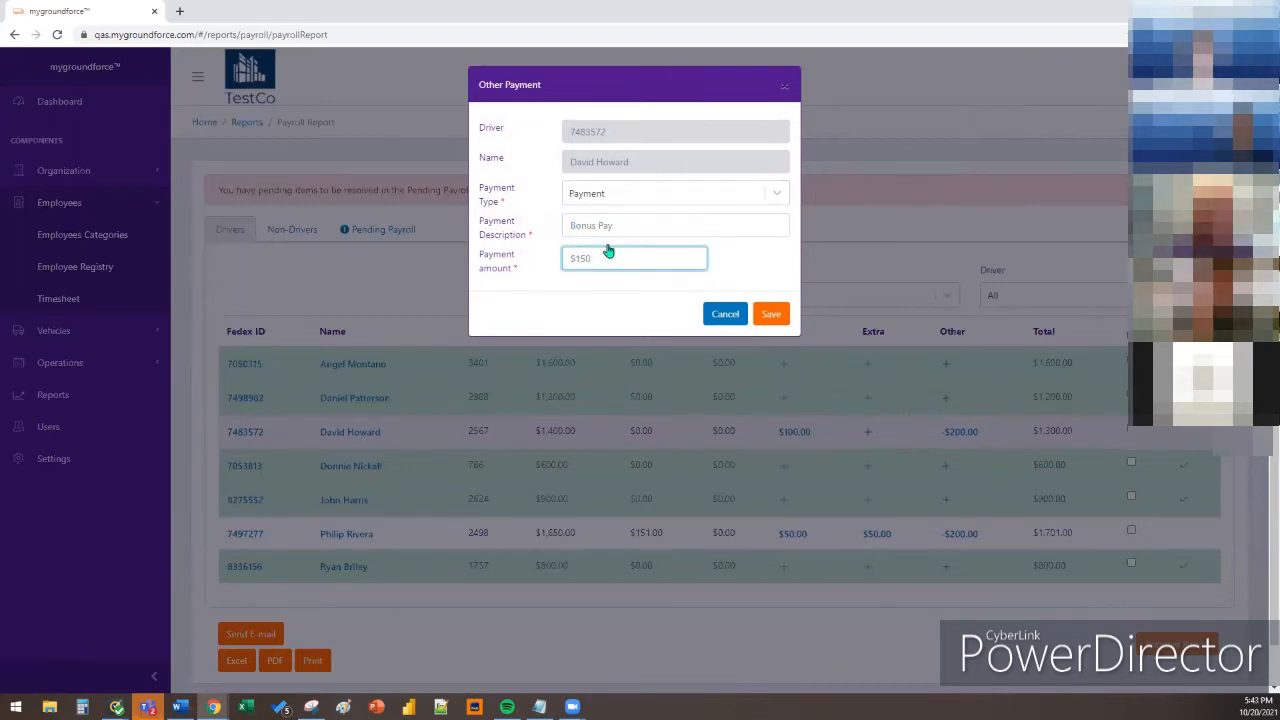
click(638, 225)
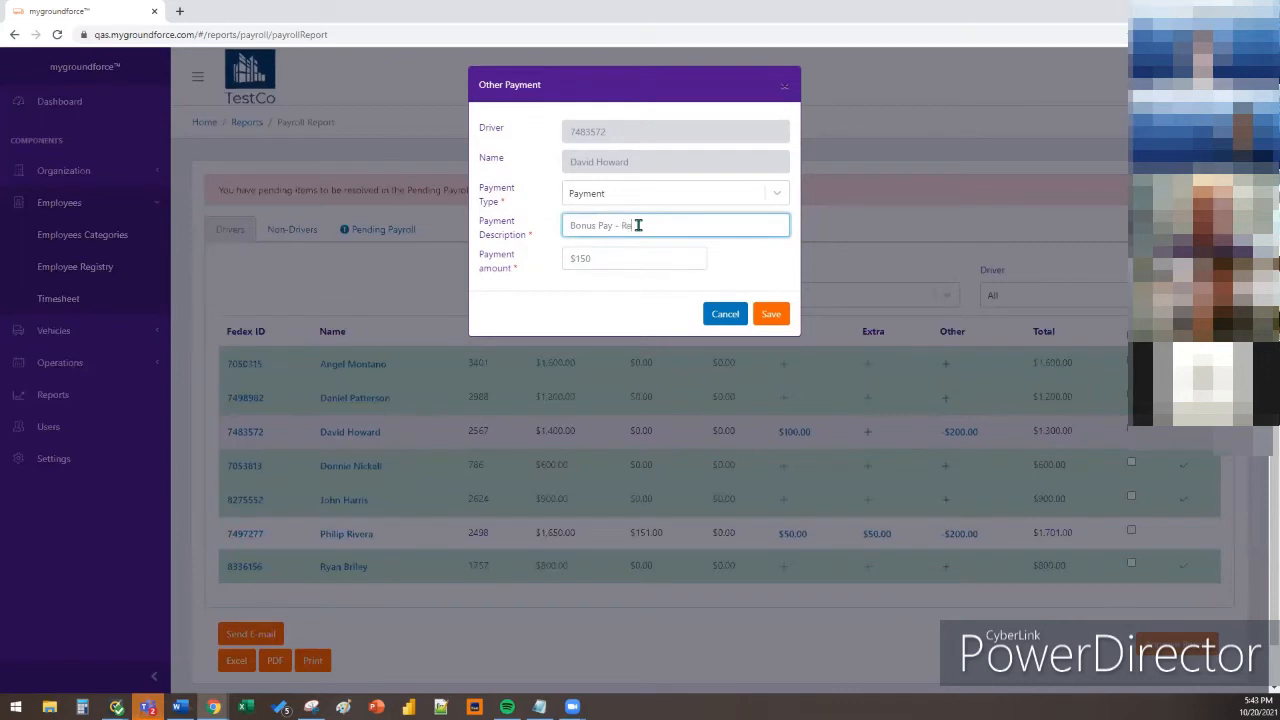
text(- Recognition)
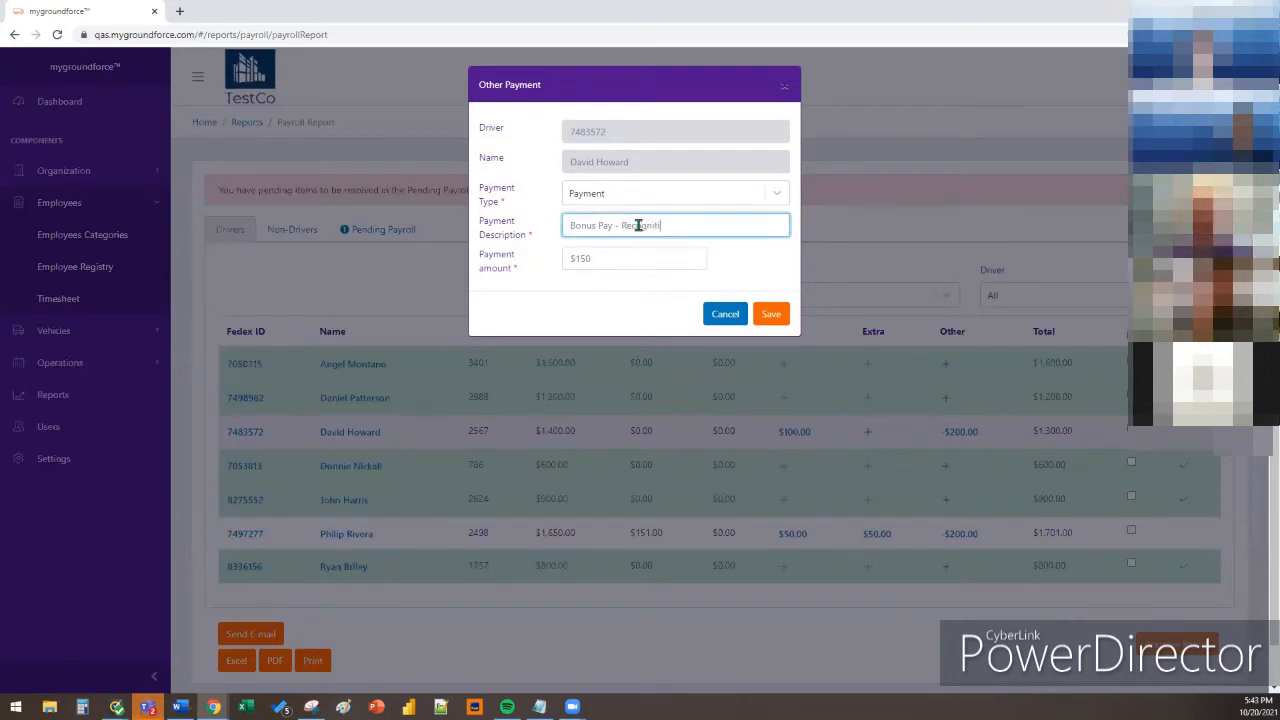
click(771, 315)
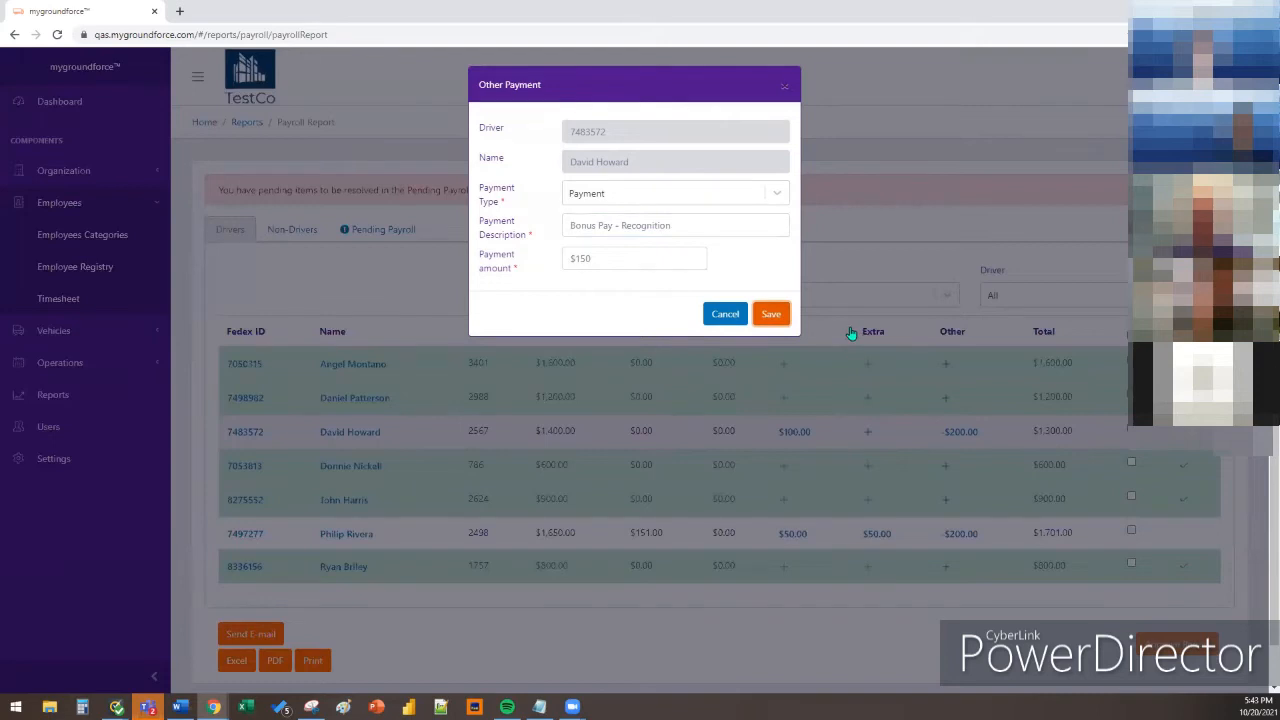
click(776, 318)
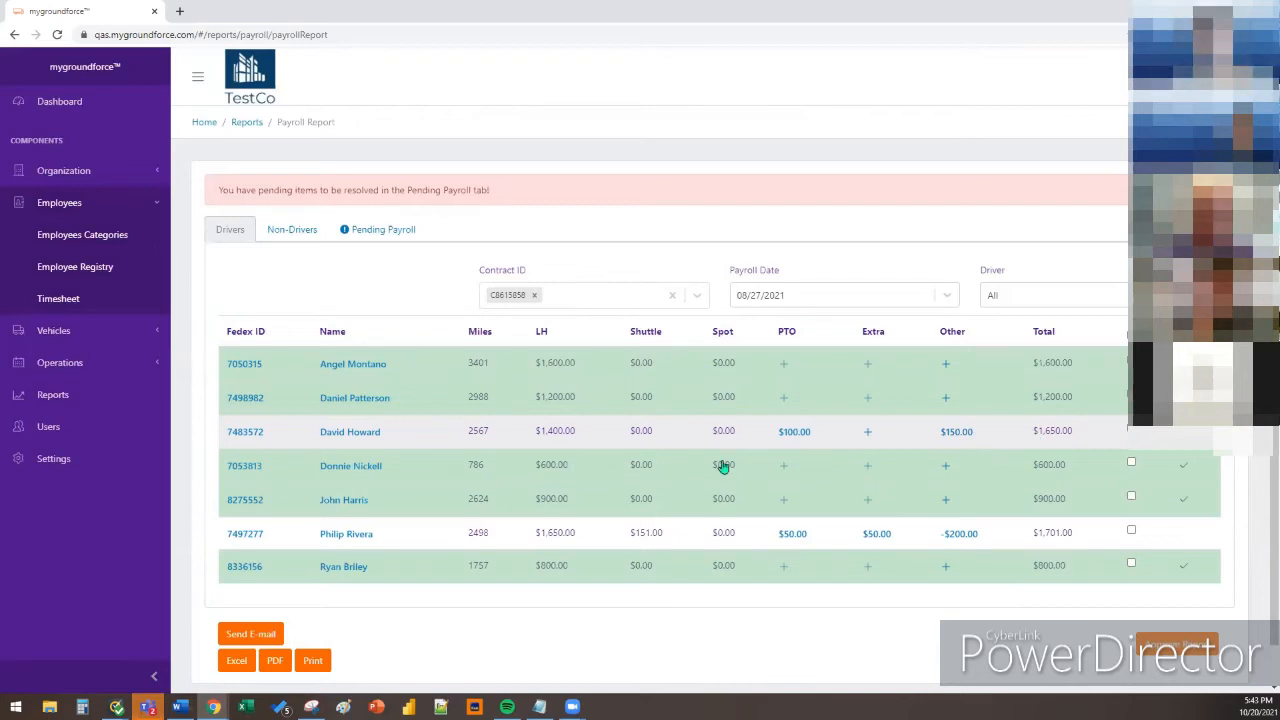
click(368, 438)
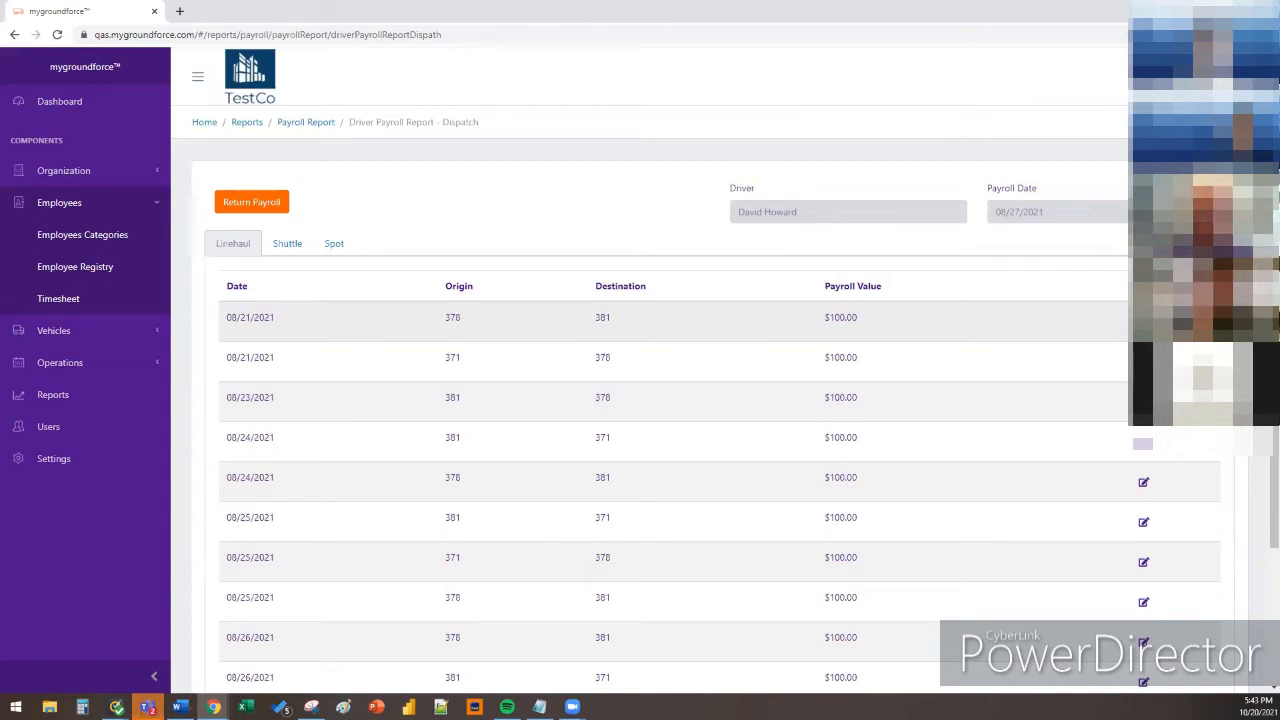
scroll(700, 420, down, 2)
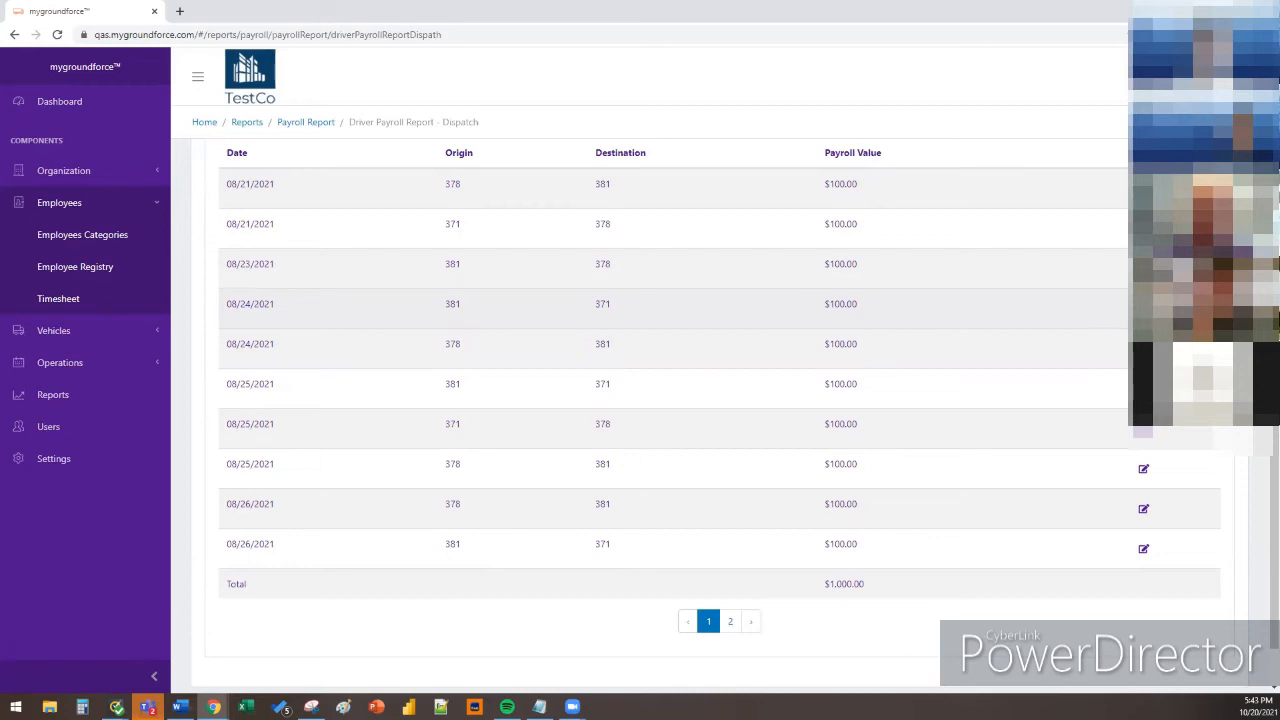
scroll(624, 286, up, 2)
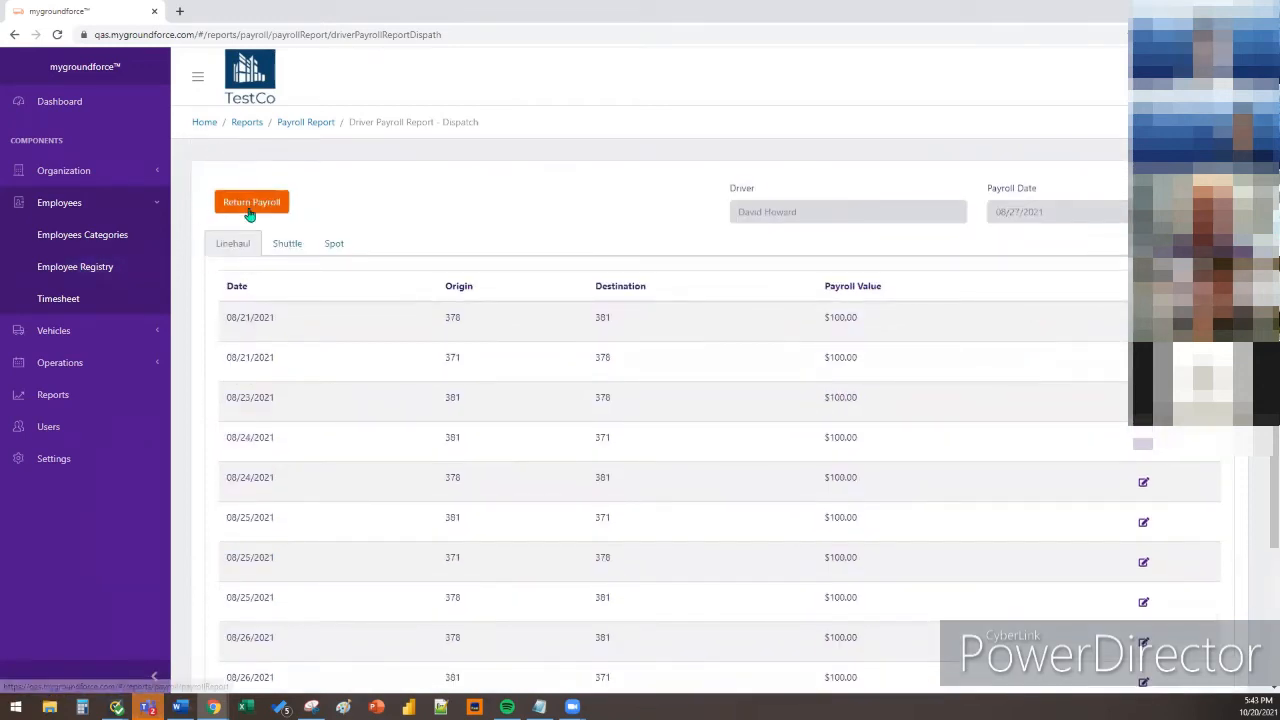
click(315, 122)
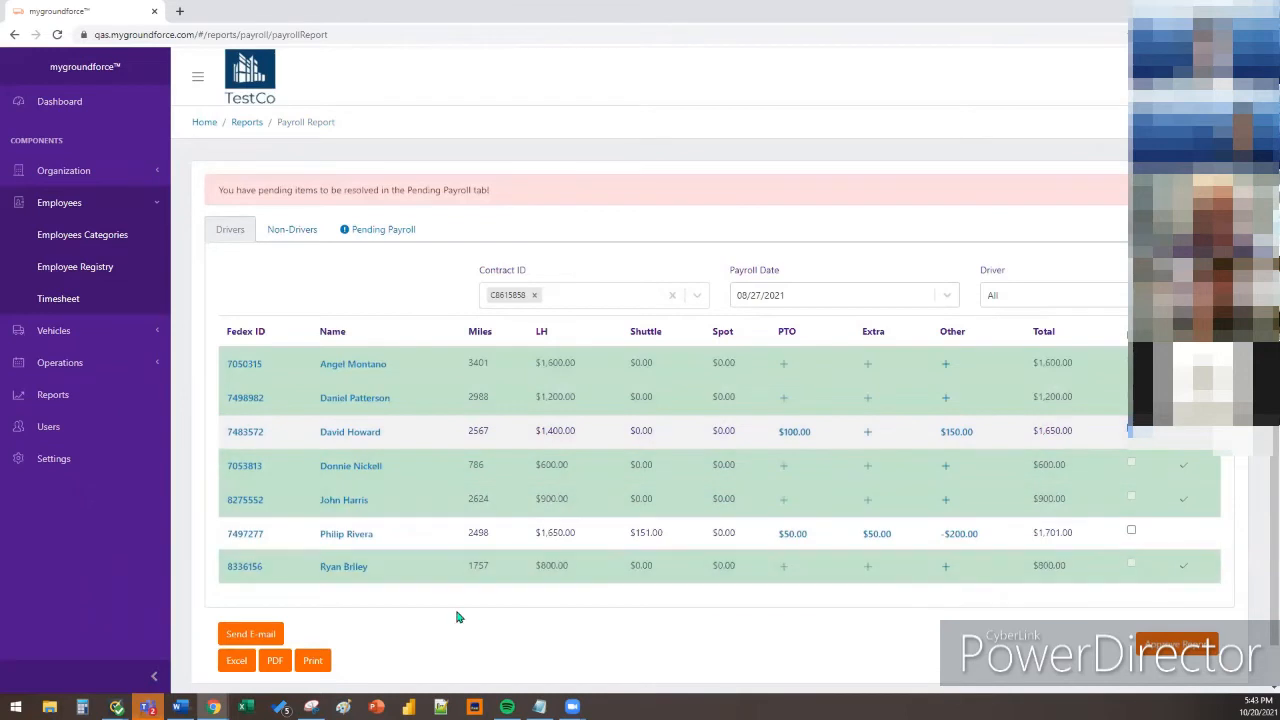
E-mail the payroll report to the selected drivers, then open the third driver's dispatch details
click(248, 640)
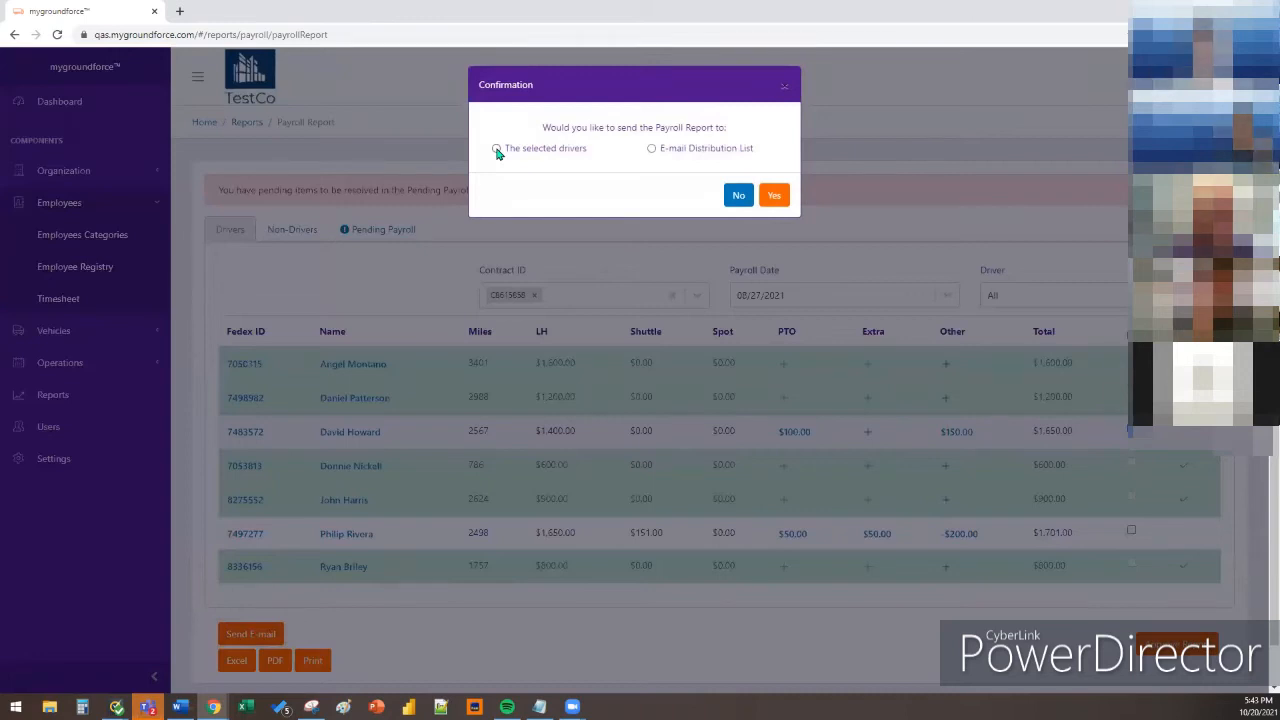
click(496, 149)
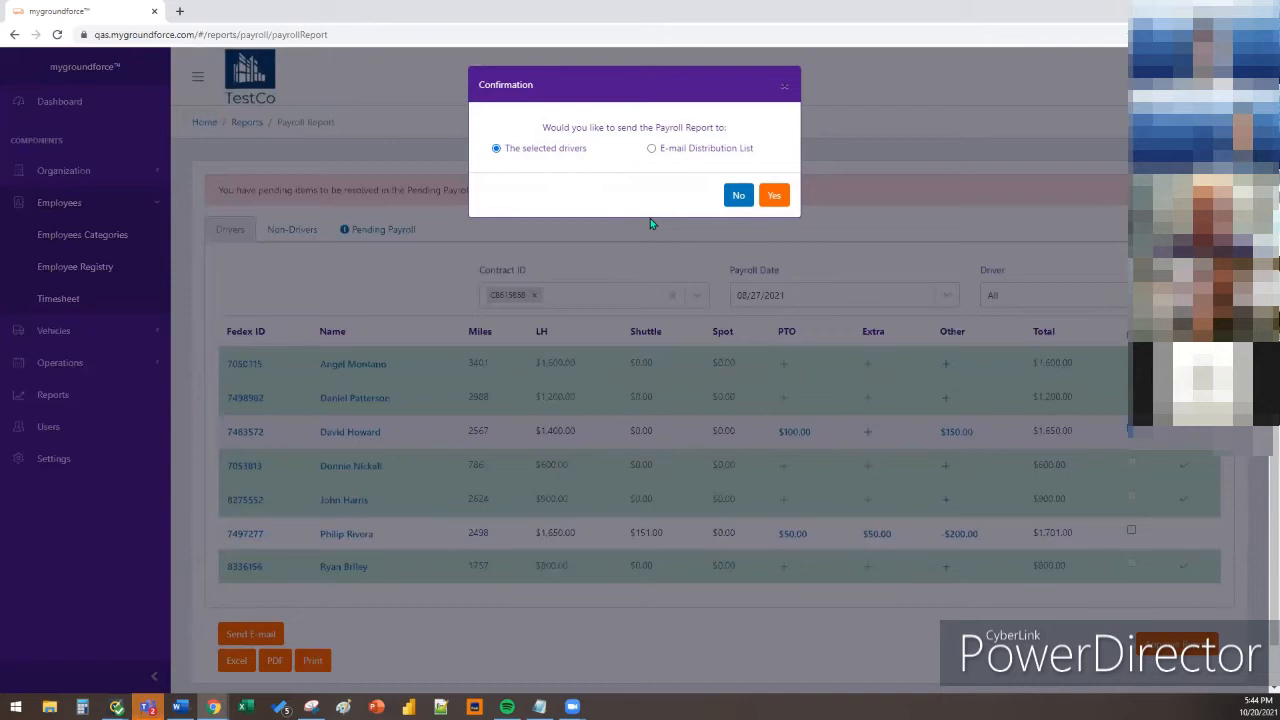
click(777, 195)
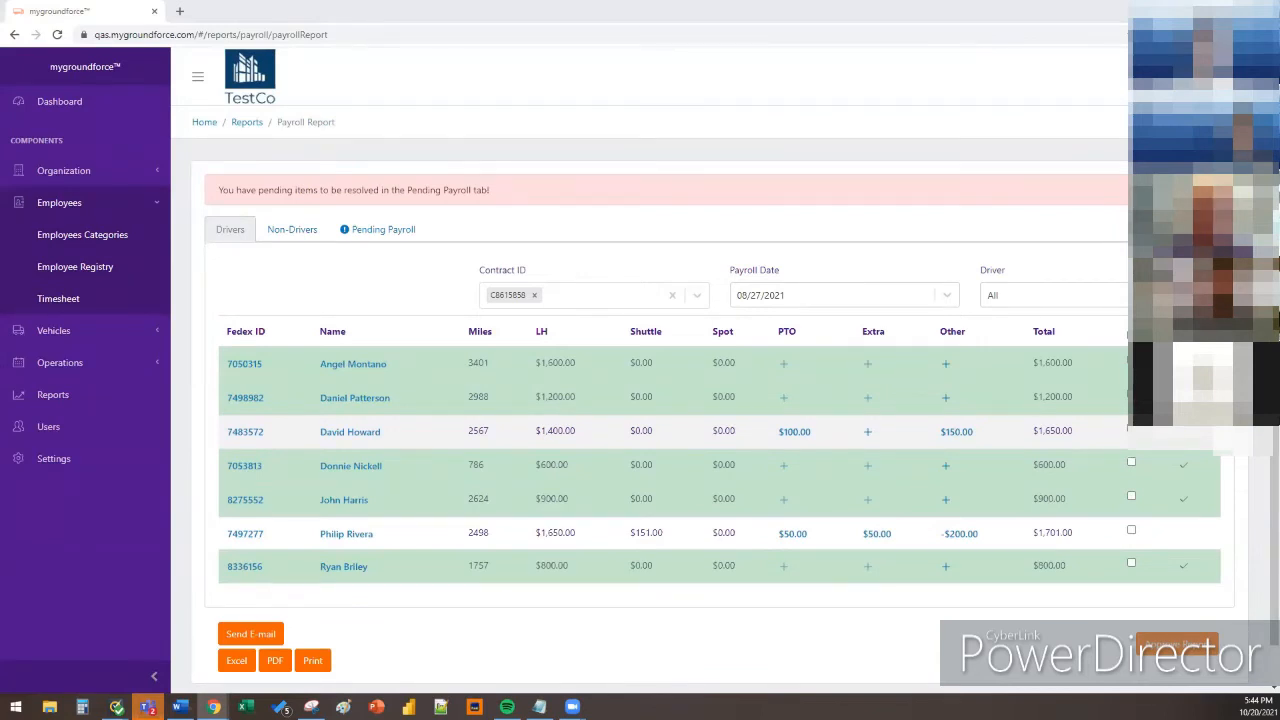
click(371, 432)
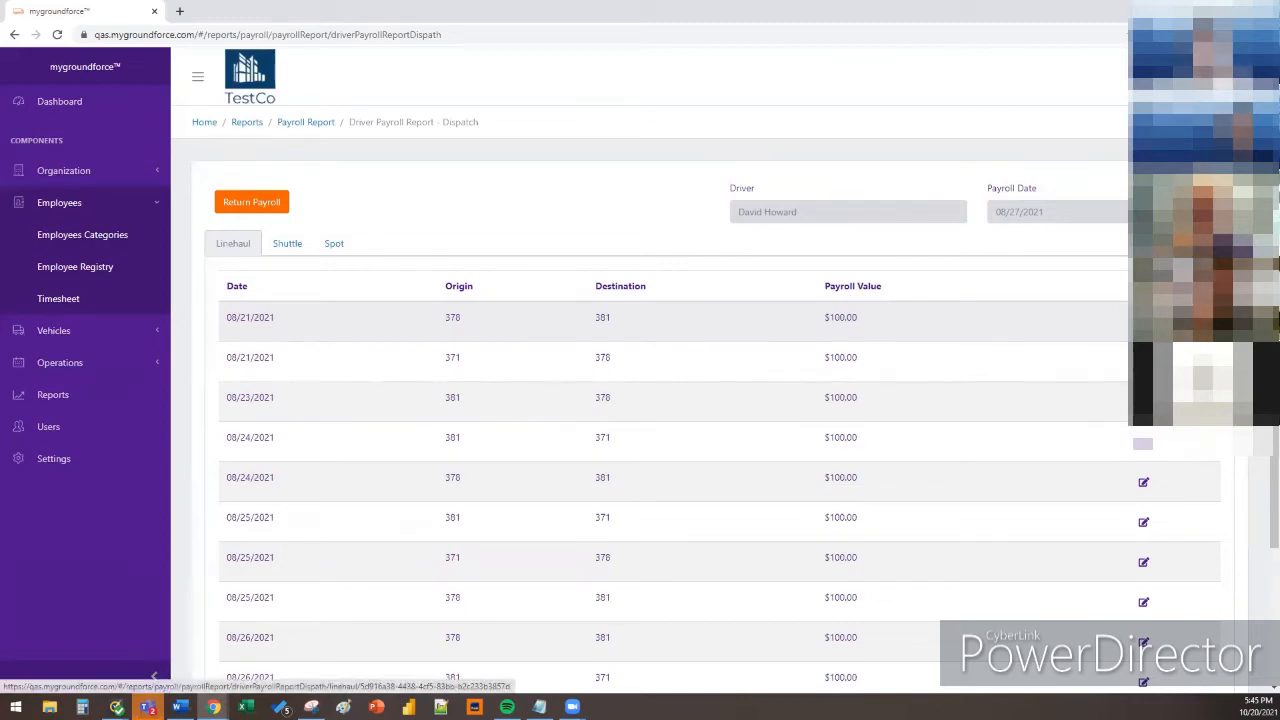
Change the first Linehaul row's rate from $100 to $150, confirm, and return to the report
click(1143, 322)
click(290, 312)
key(ctrl+a)
text(15)
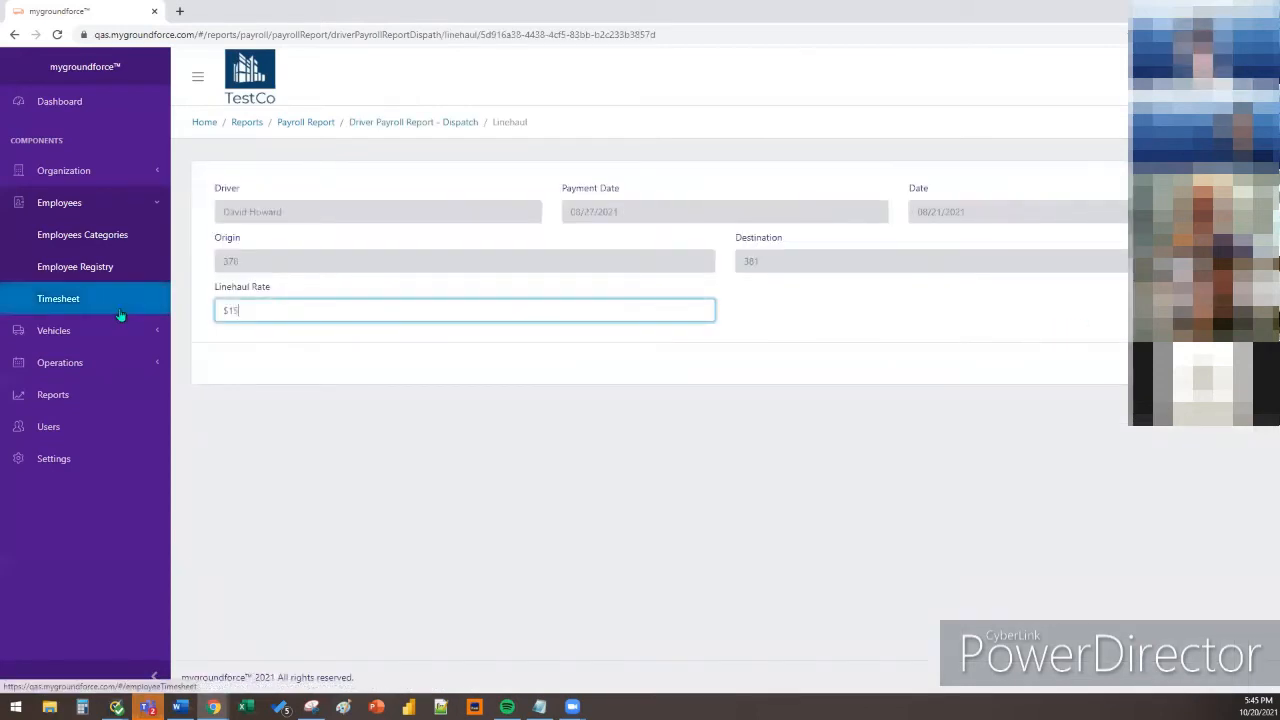
key(BackSpace)
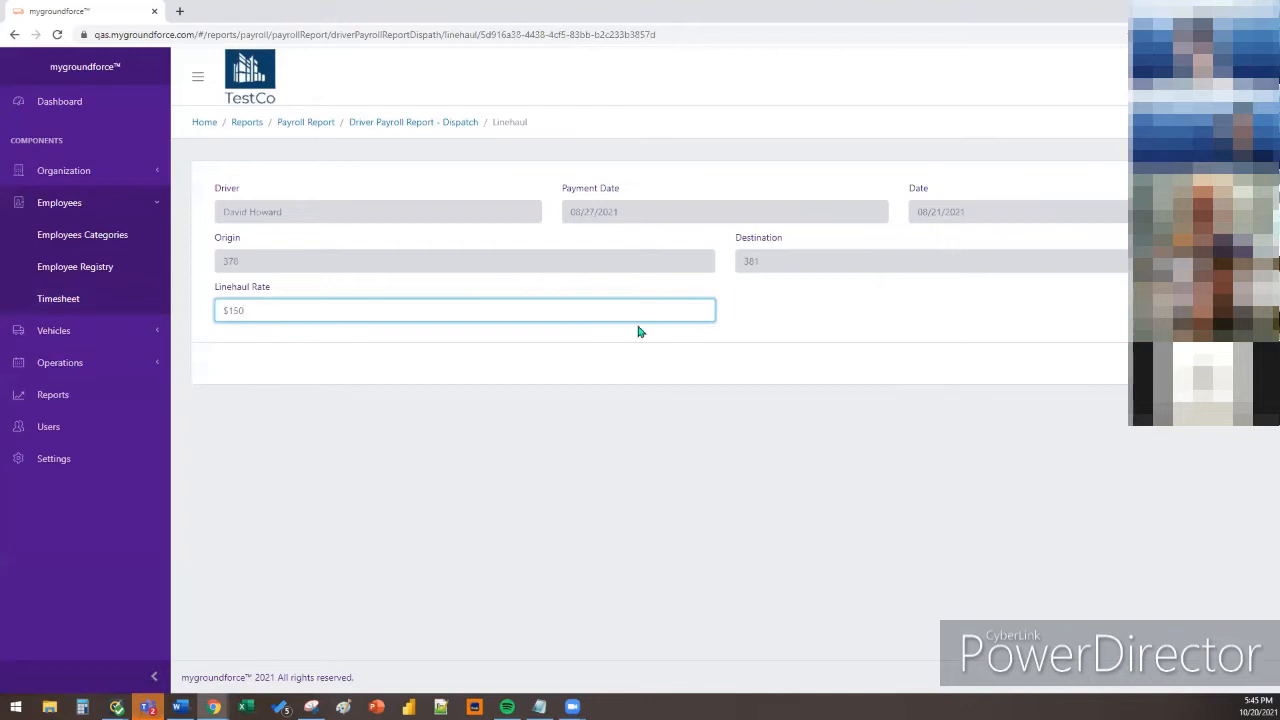
click(1180, 363)
click(780, 159)
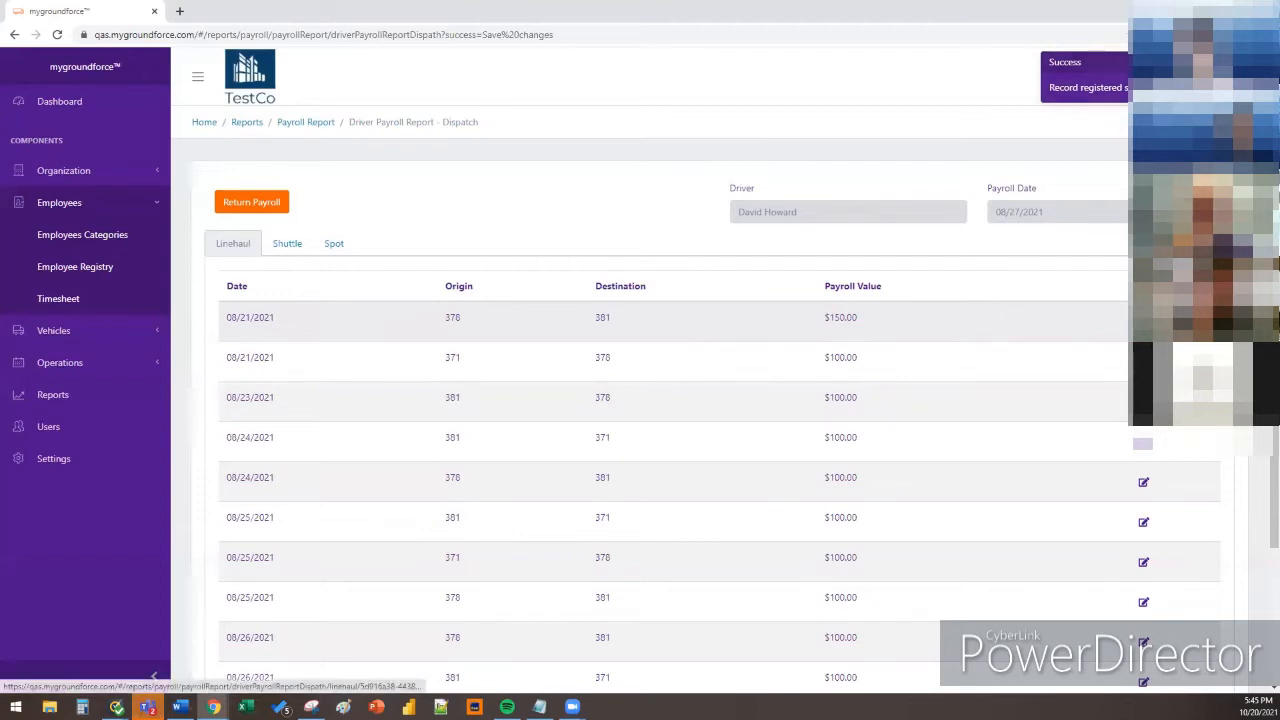
scroll(1218, 551, down, 3)
scroll(880, 596, up, 3)
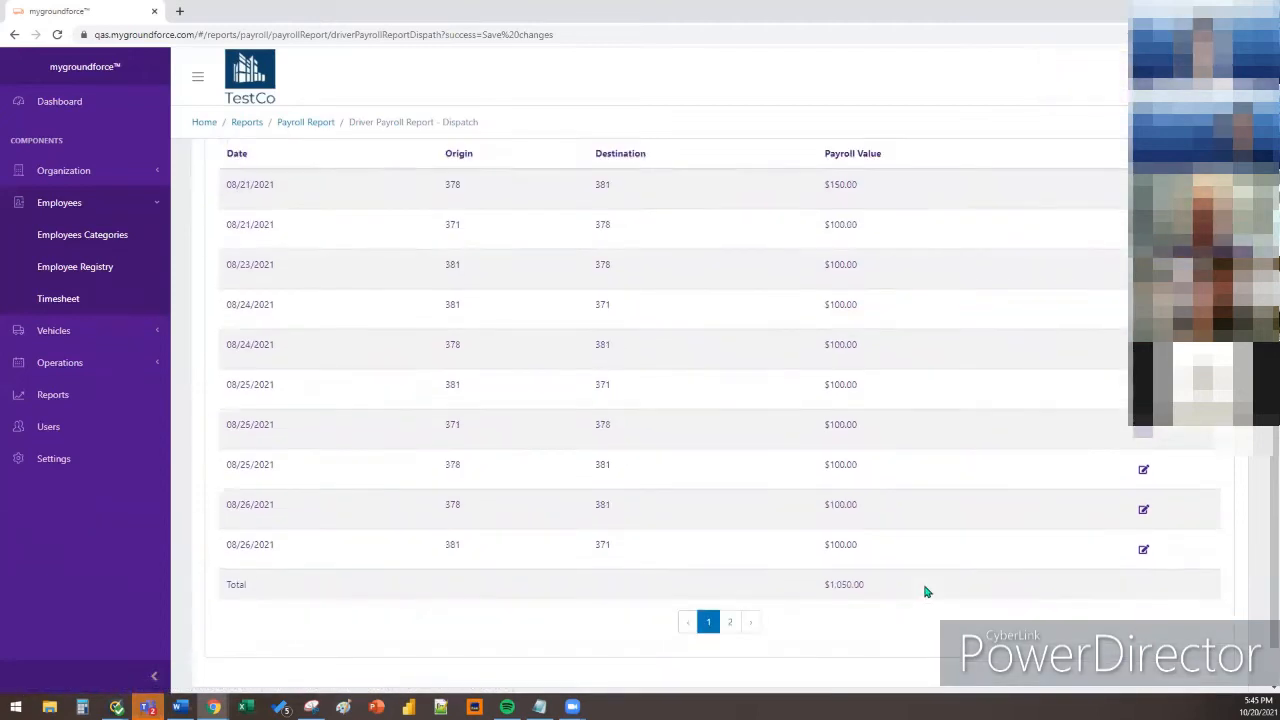
click(314, 124)
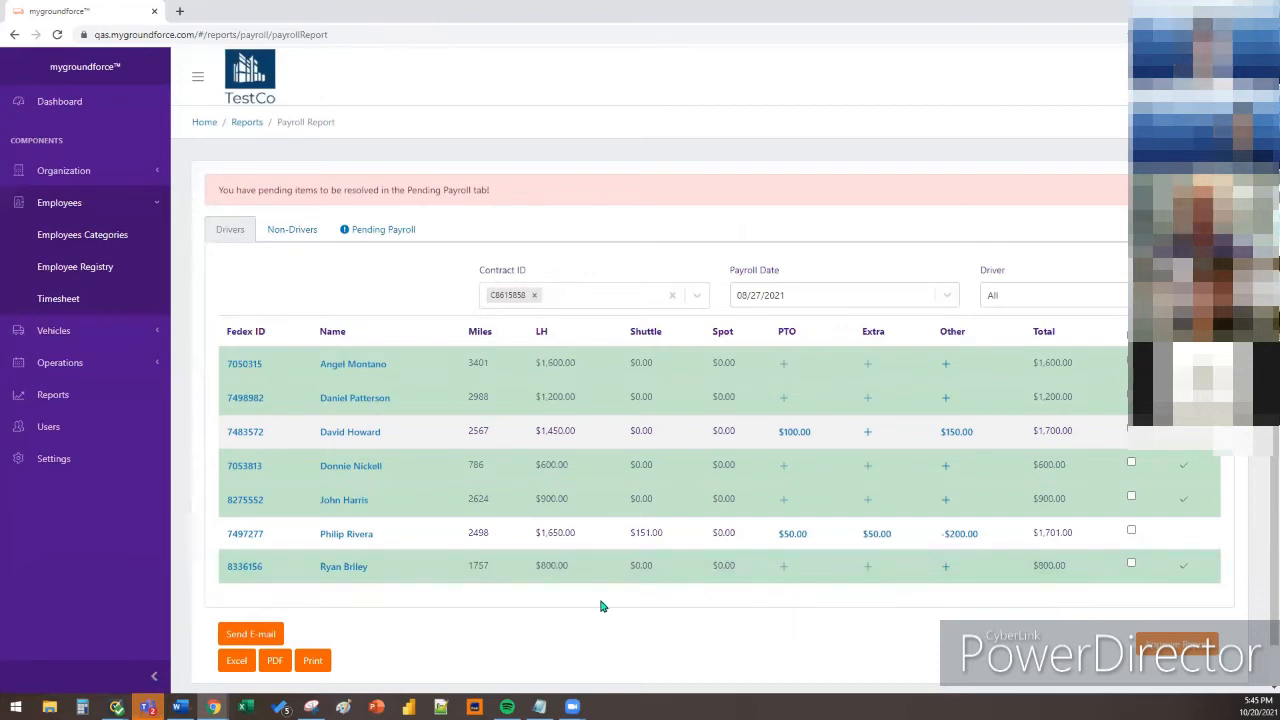
Open the third driver's $100.00 PTO amount
click(799, 433)
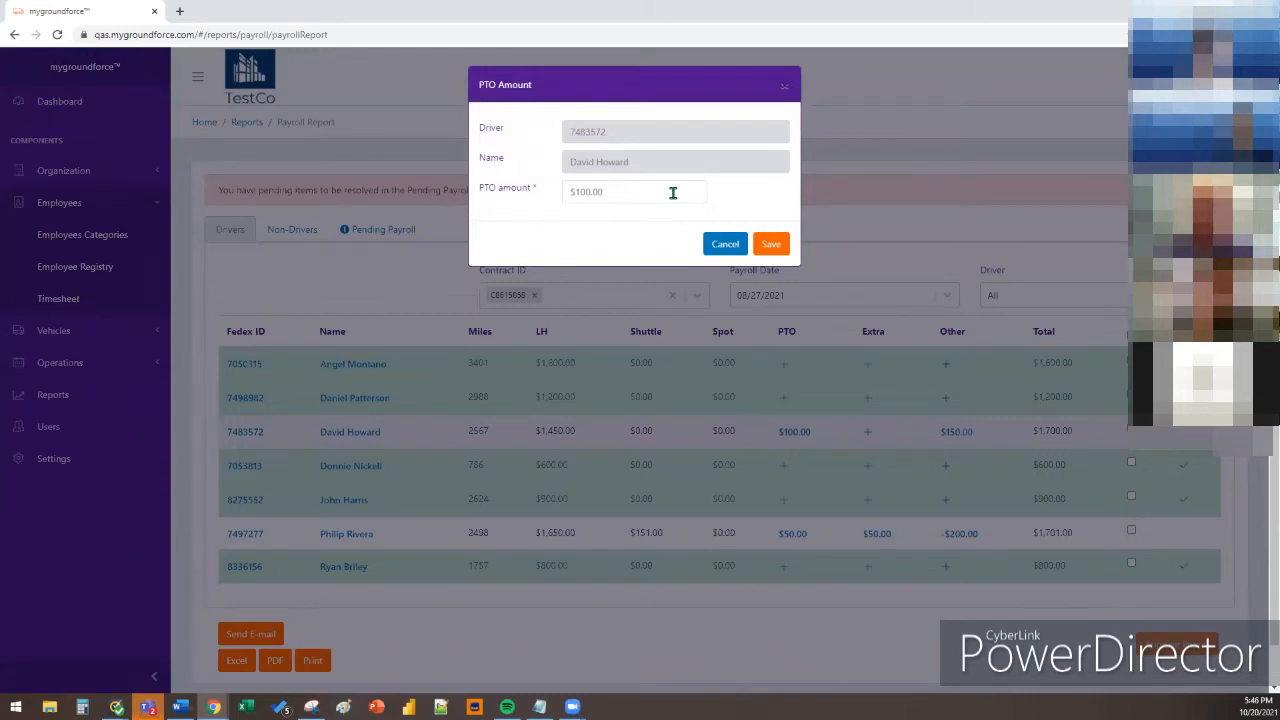
Add a $100 Headlight Bulbs extra payment for the third driver
click(718, 246)
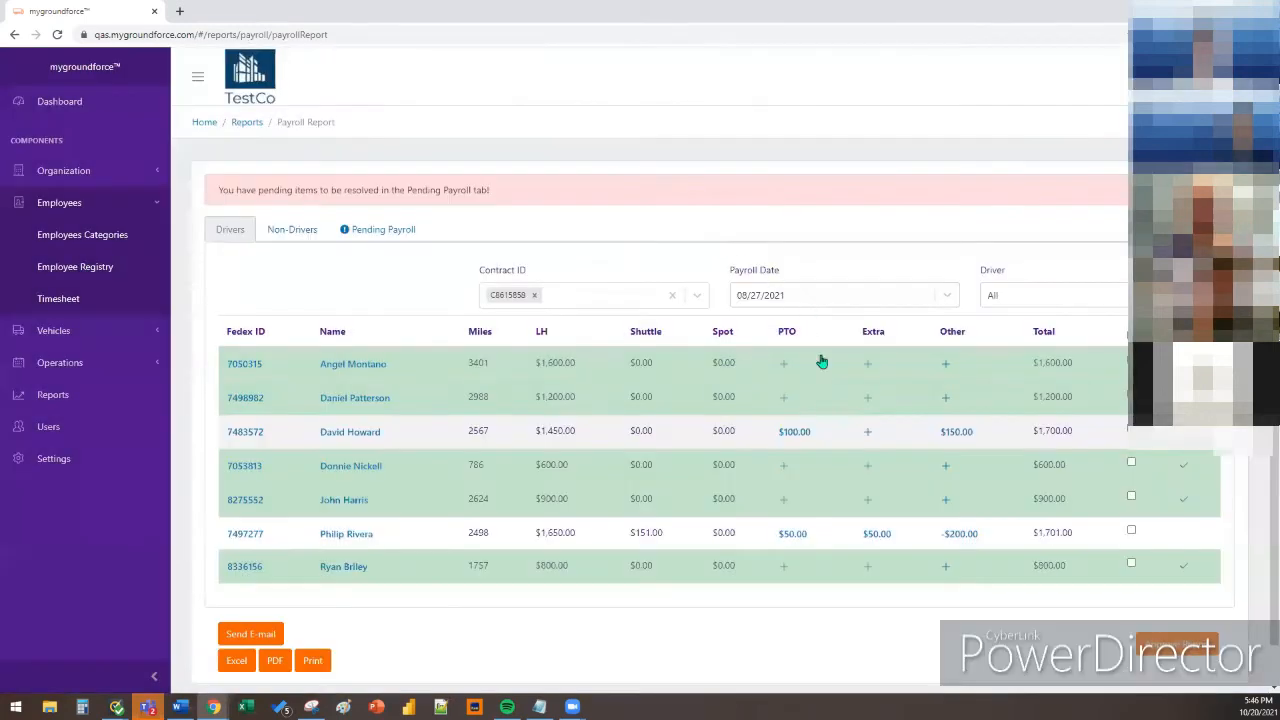
click(866, 436)
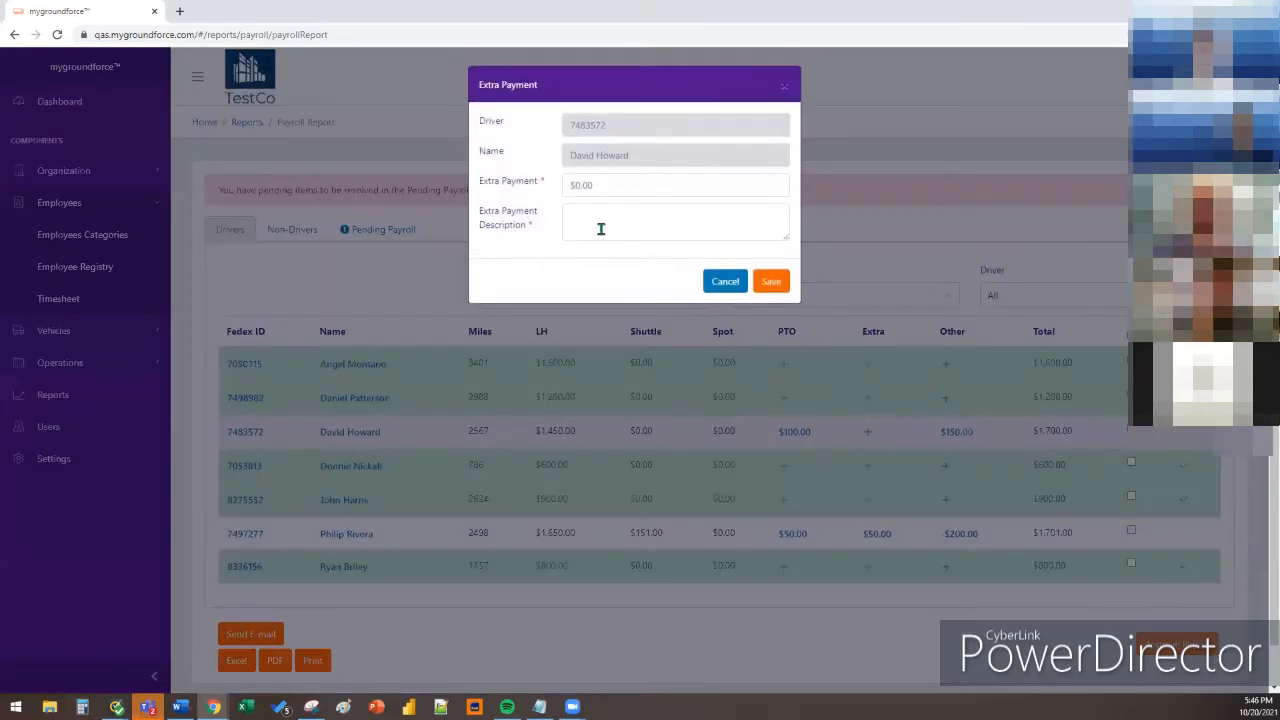
drag(634, 186, 488, 176)
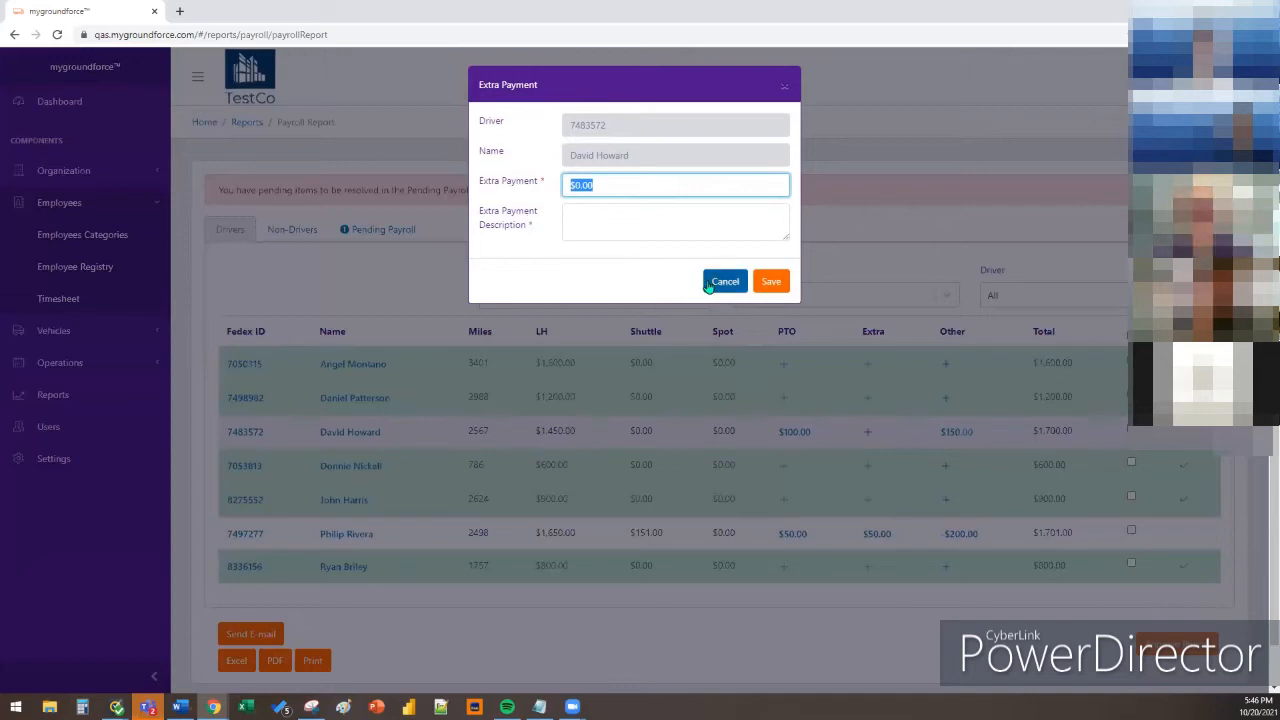
text($100)
click(720, 226)
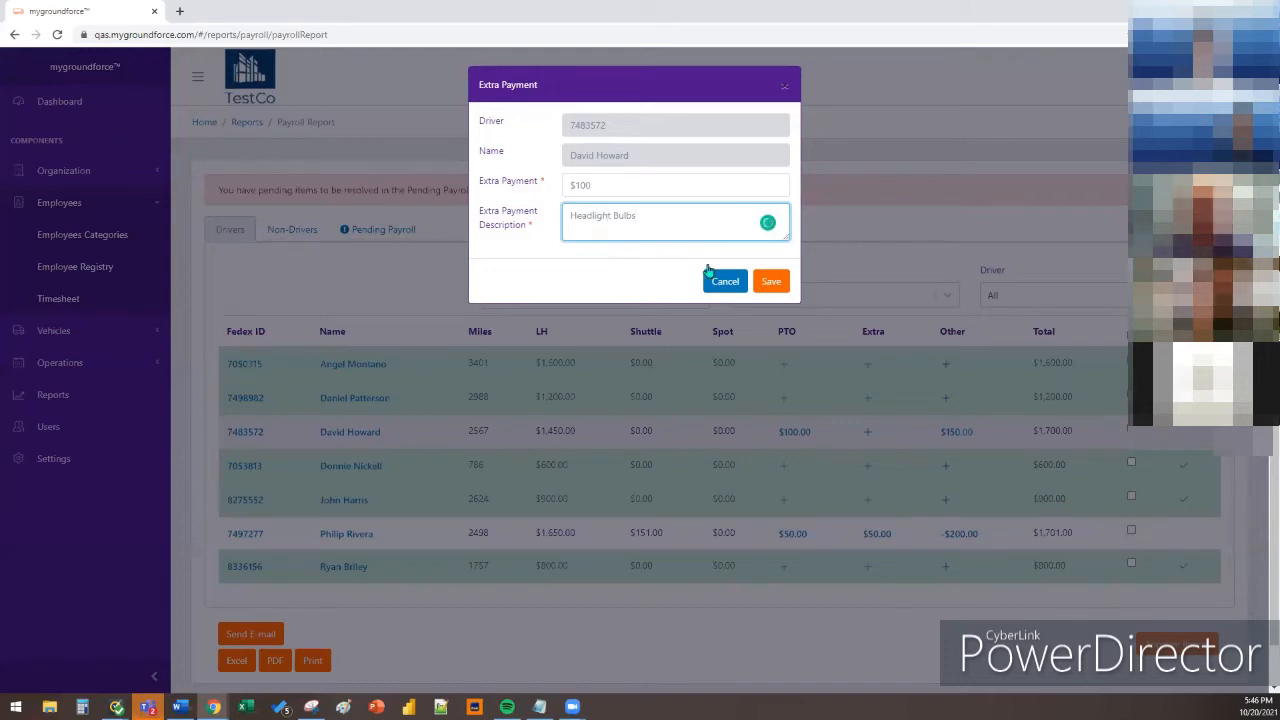
click(771, 281)
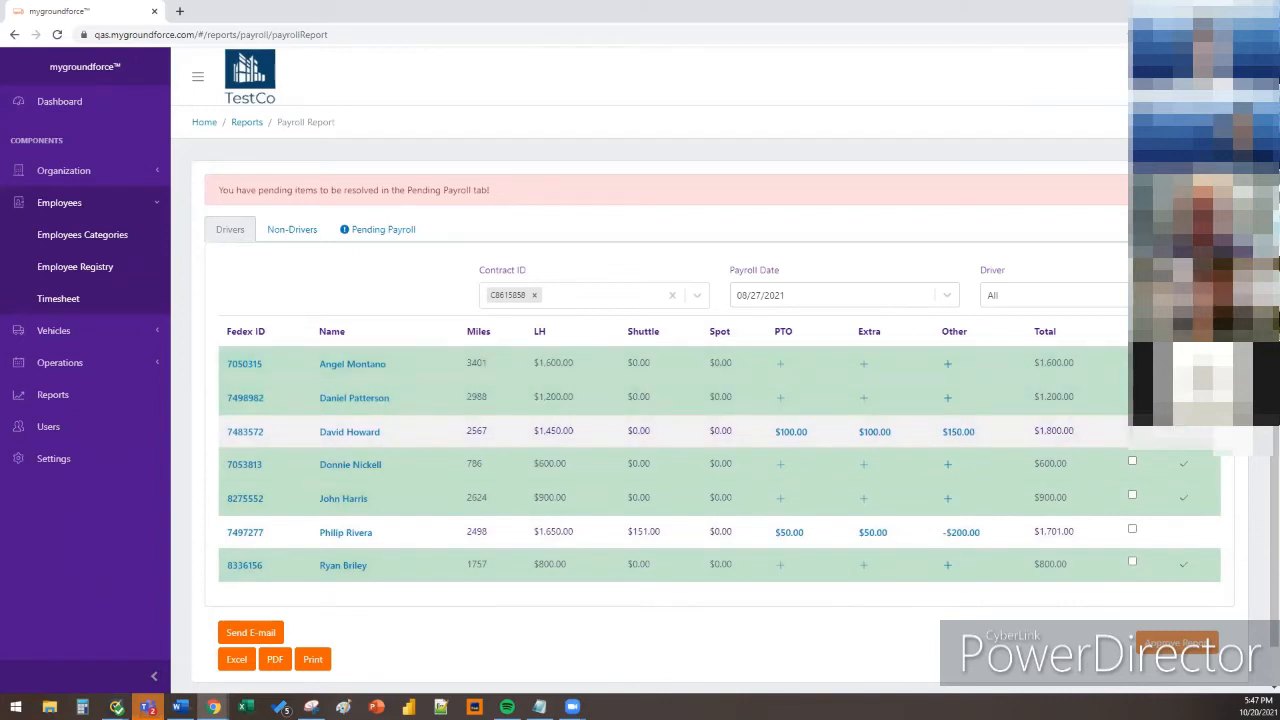
Select all driver rows, approve the drivers report, and switch to Non-Drivers
click(1132, 331)
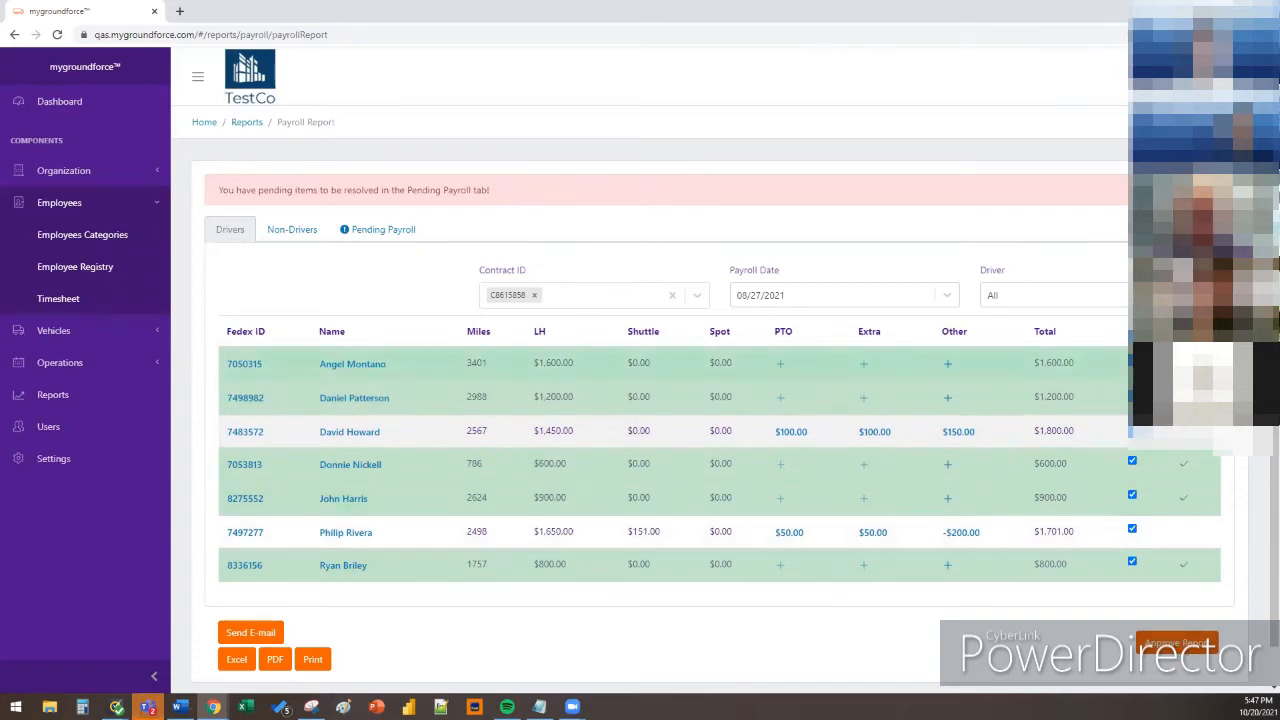
click(1176, 643)
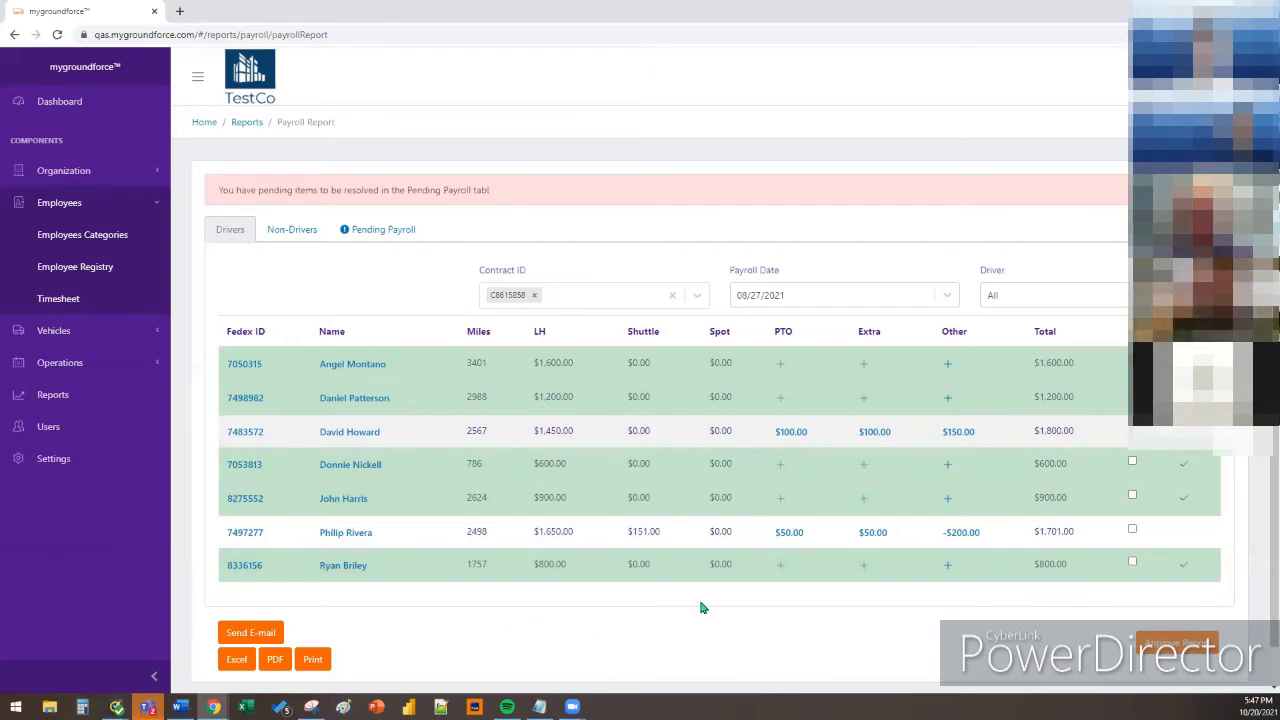
click(293, 230)
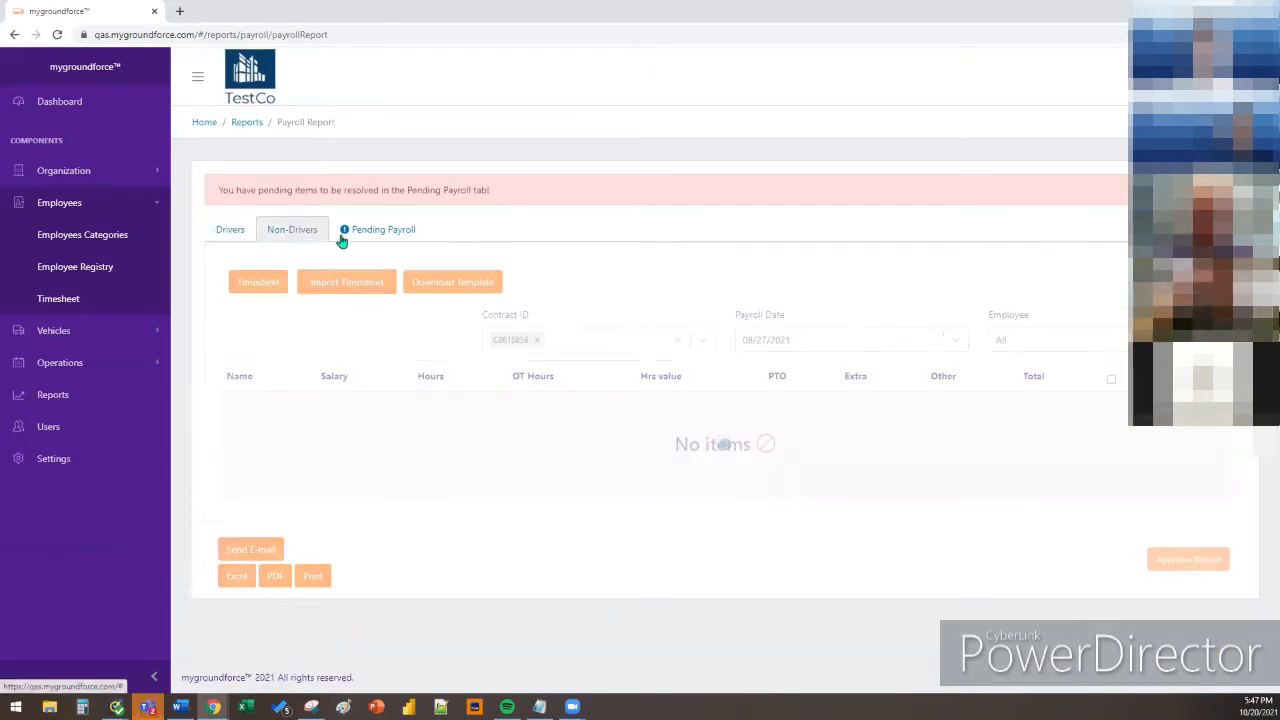
Check the Non-Drivers employee filter without changing it, then view the Pending Payroll warnings
click(1040, 337)
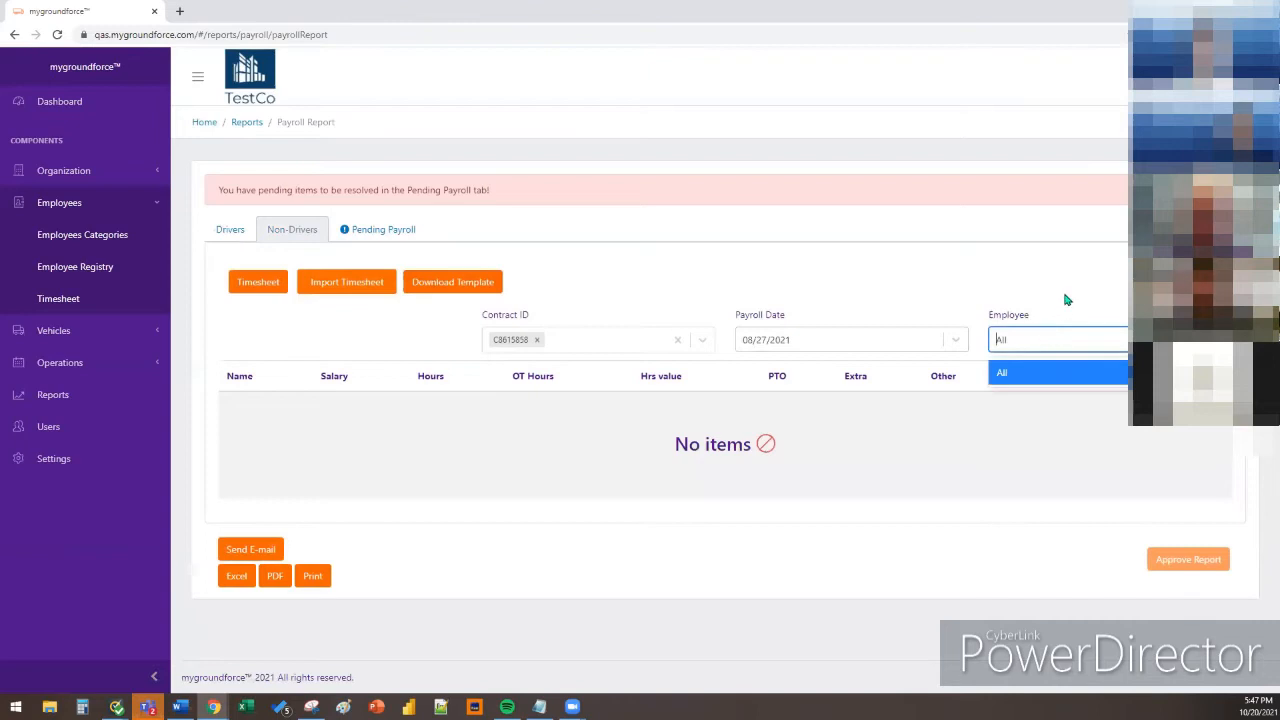
click(1068, 298)
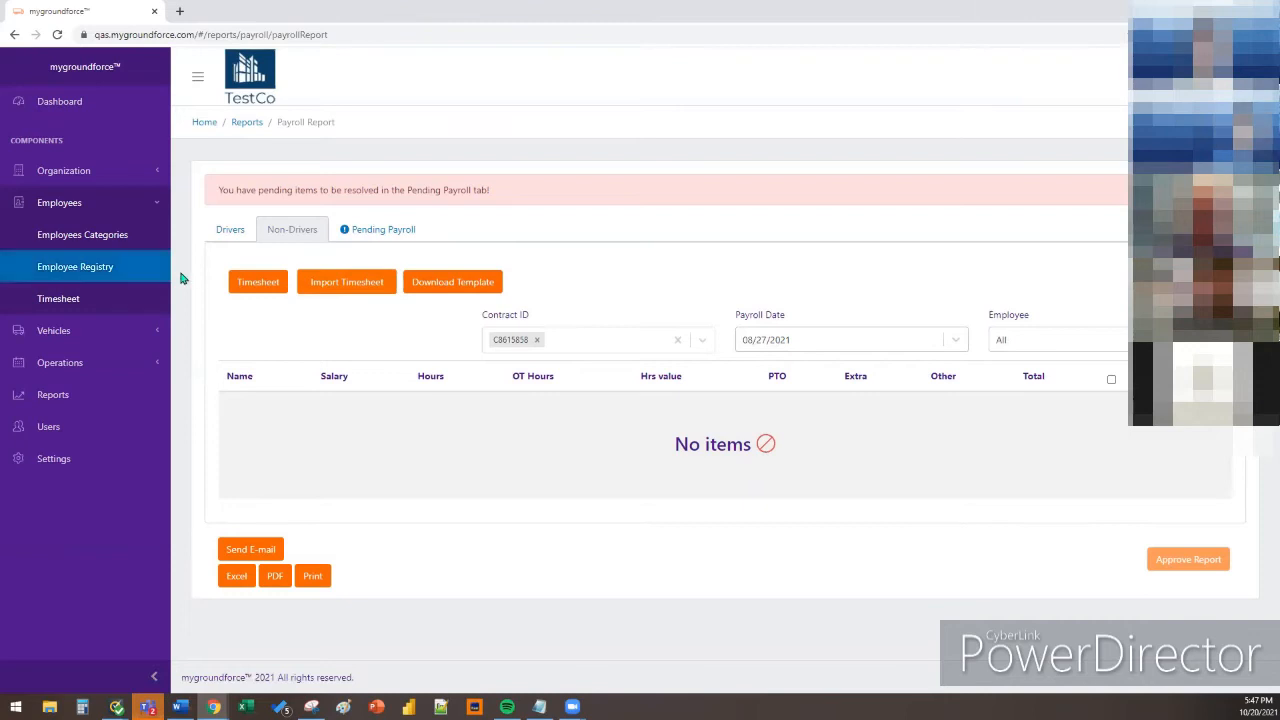
click(386, 236)
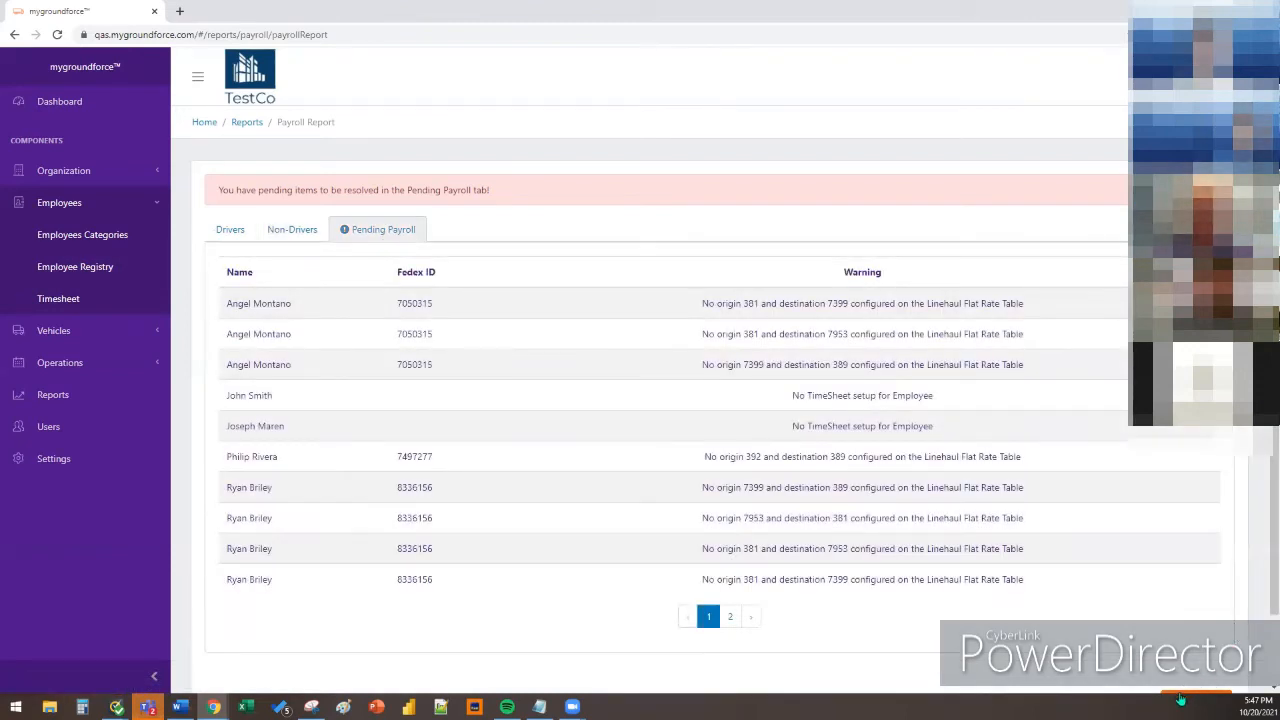
Revisit Non-Drivers and the Pending Payroll warnings, then return to the Drivers payroll table
click(294, 238)
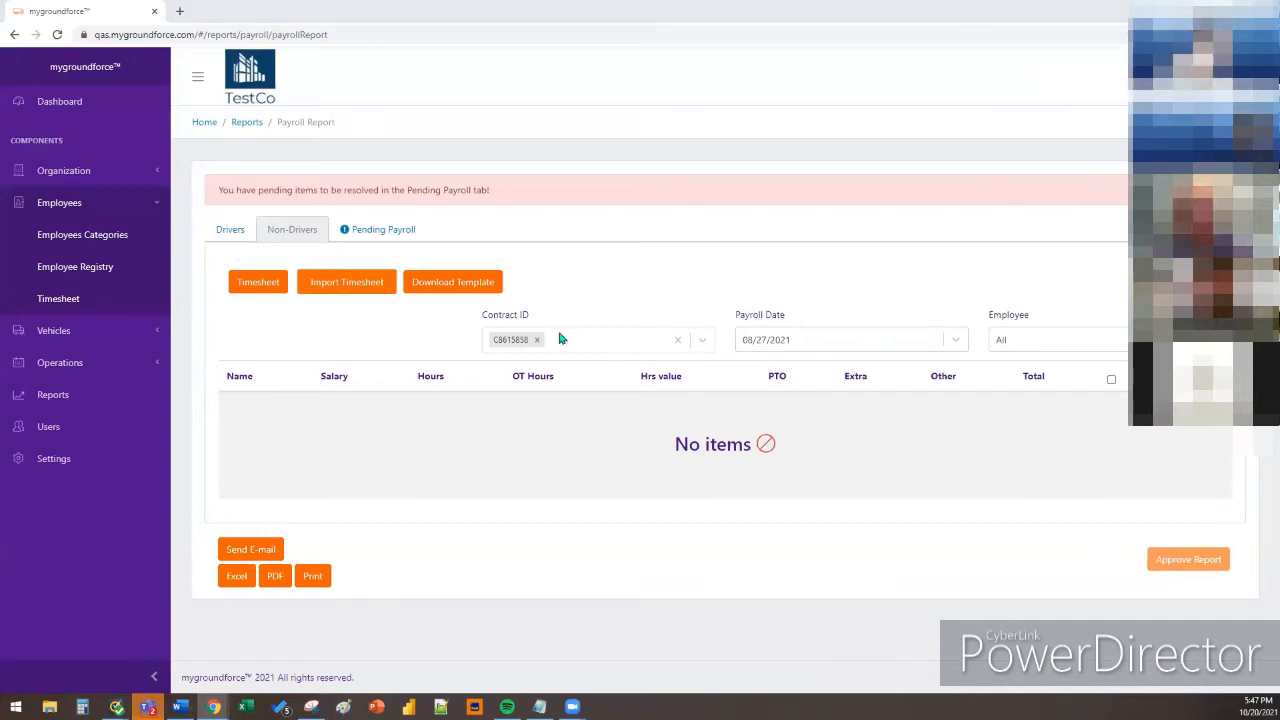
click(389, 233)
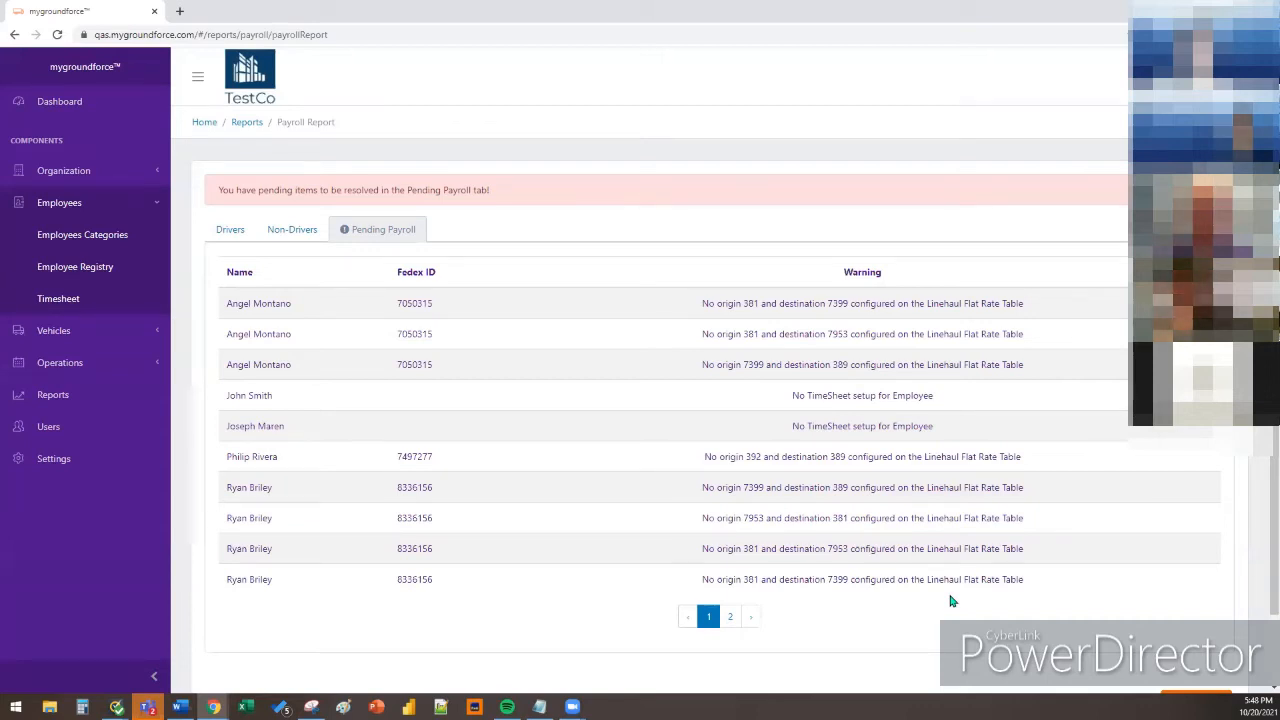
click(240, 243)
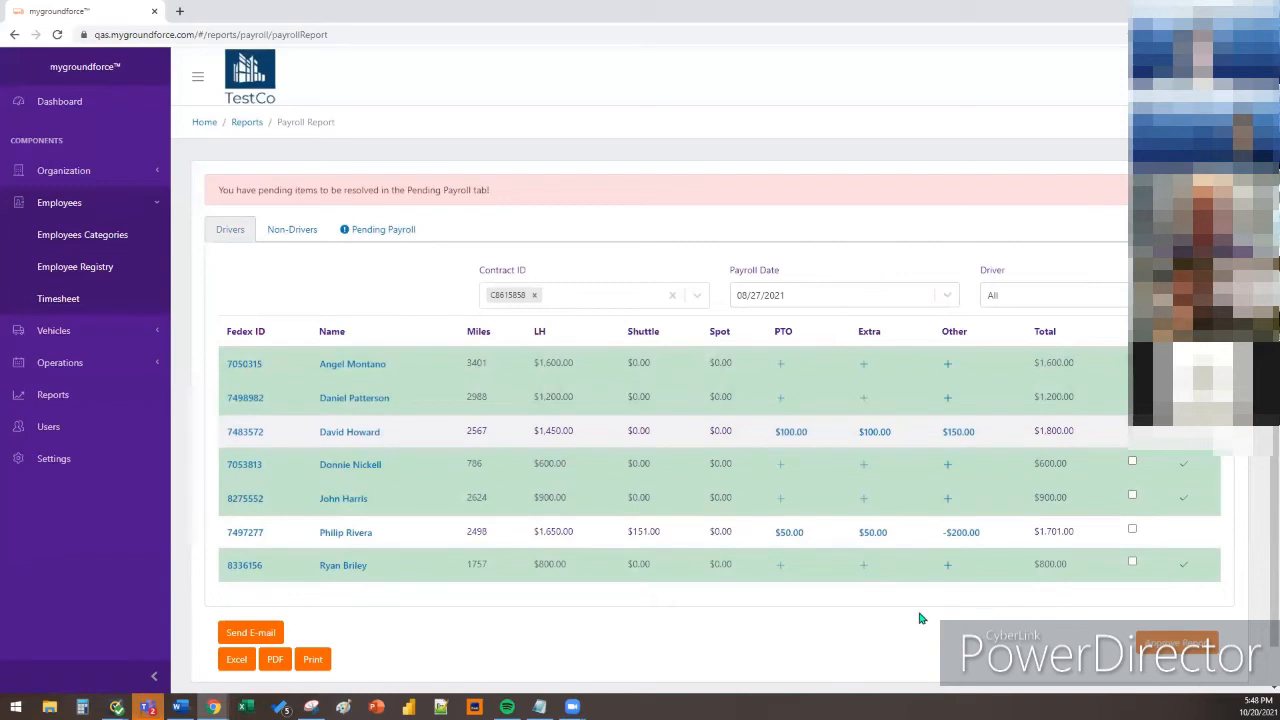
Recheck the pending payroll warnings, then go to Settings and open the Extra Payments page
click(404, 240)
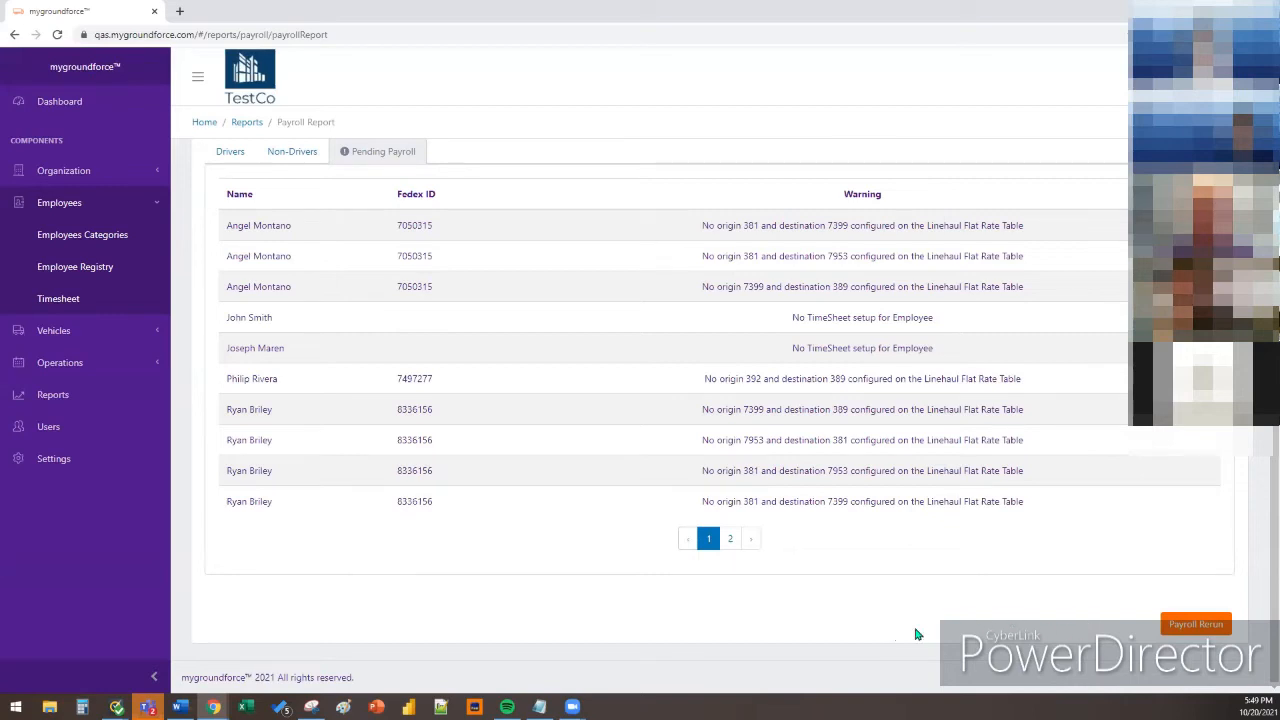
scroll(891, 625, up, 1)
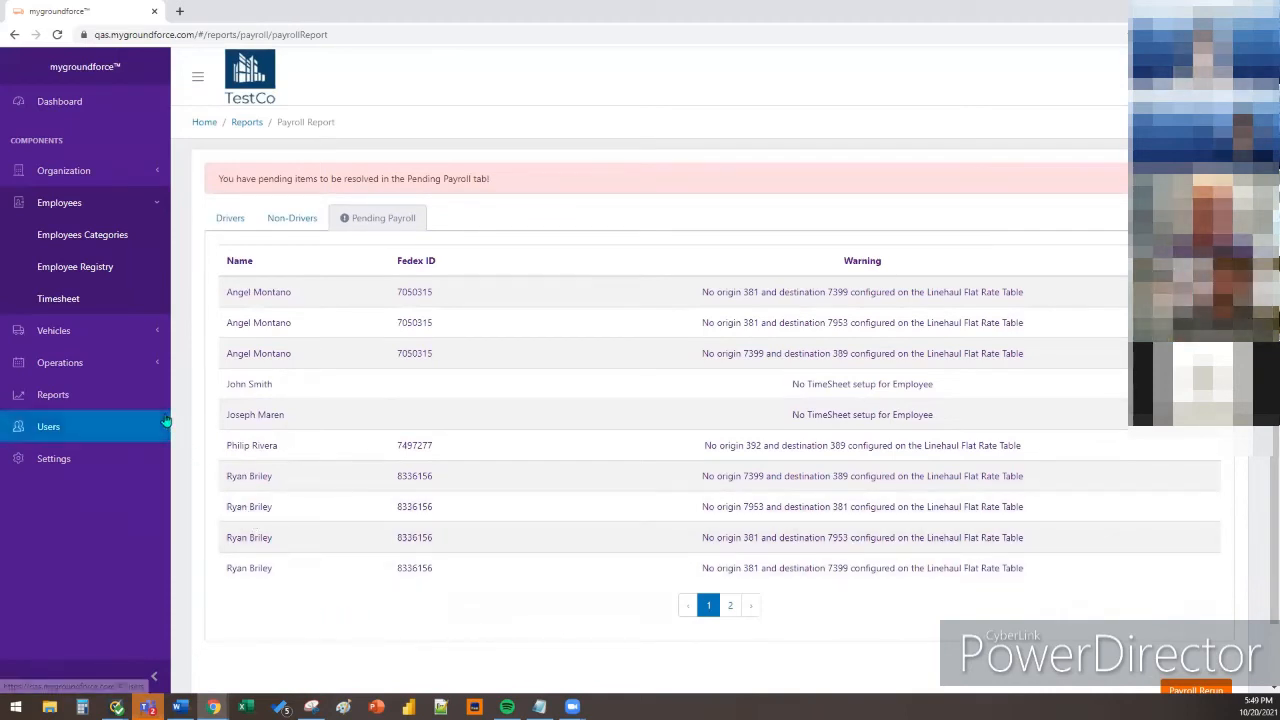
click(138, 456)
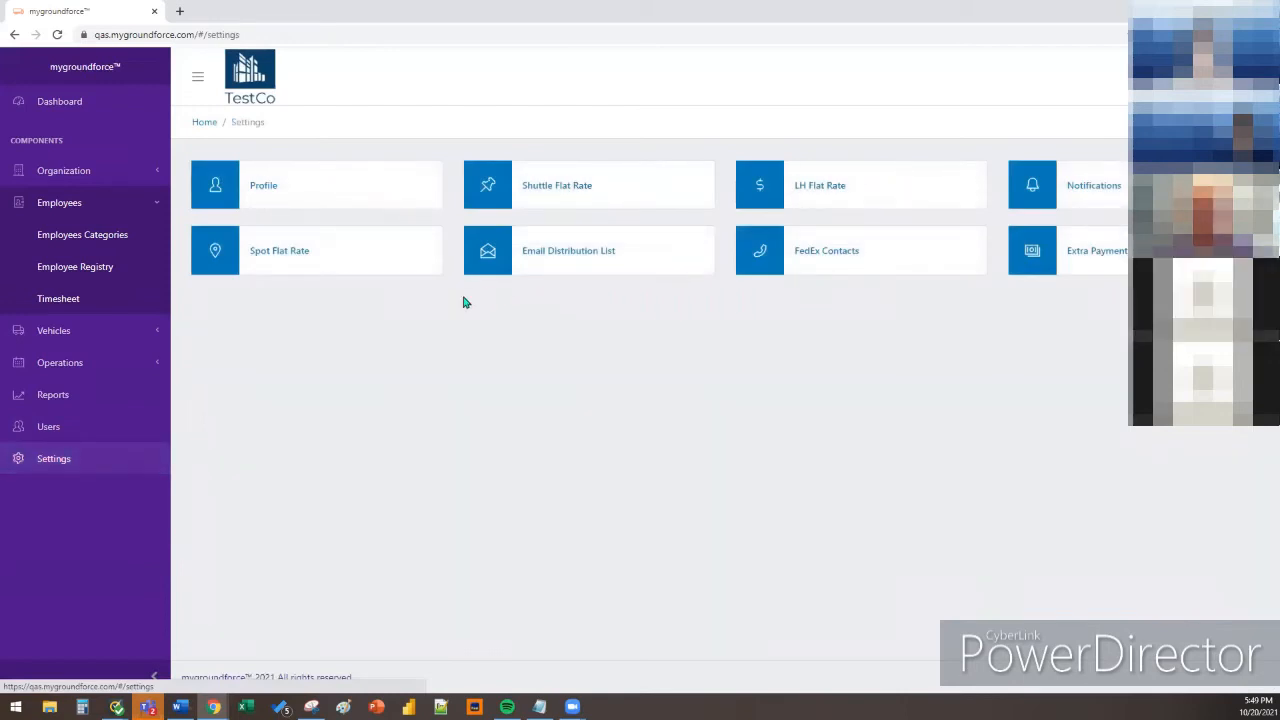
click(1078, 264)
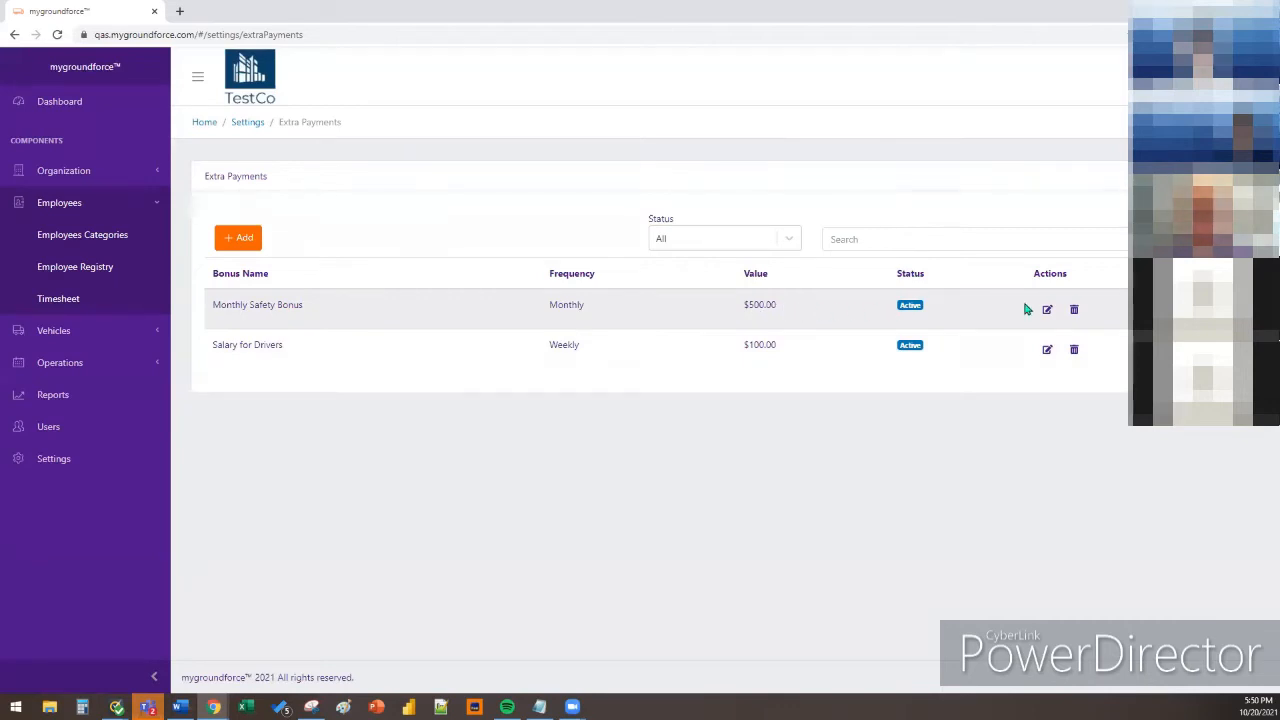
click(1046, 310)
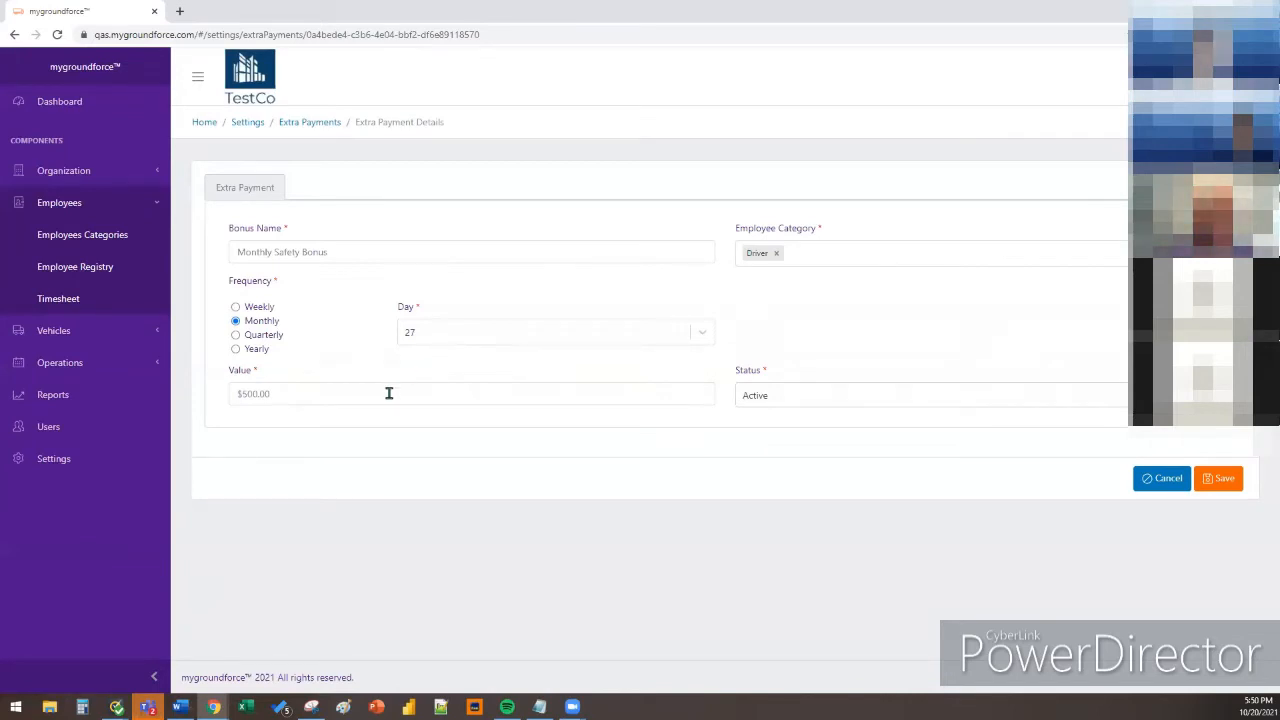
click(795, 405)
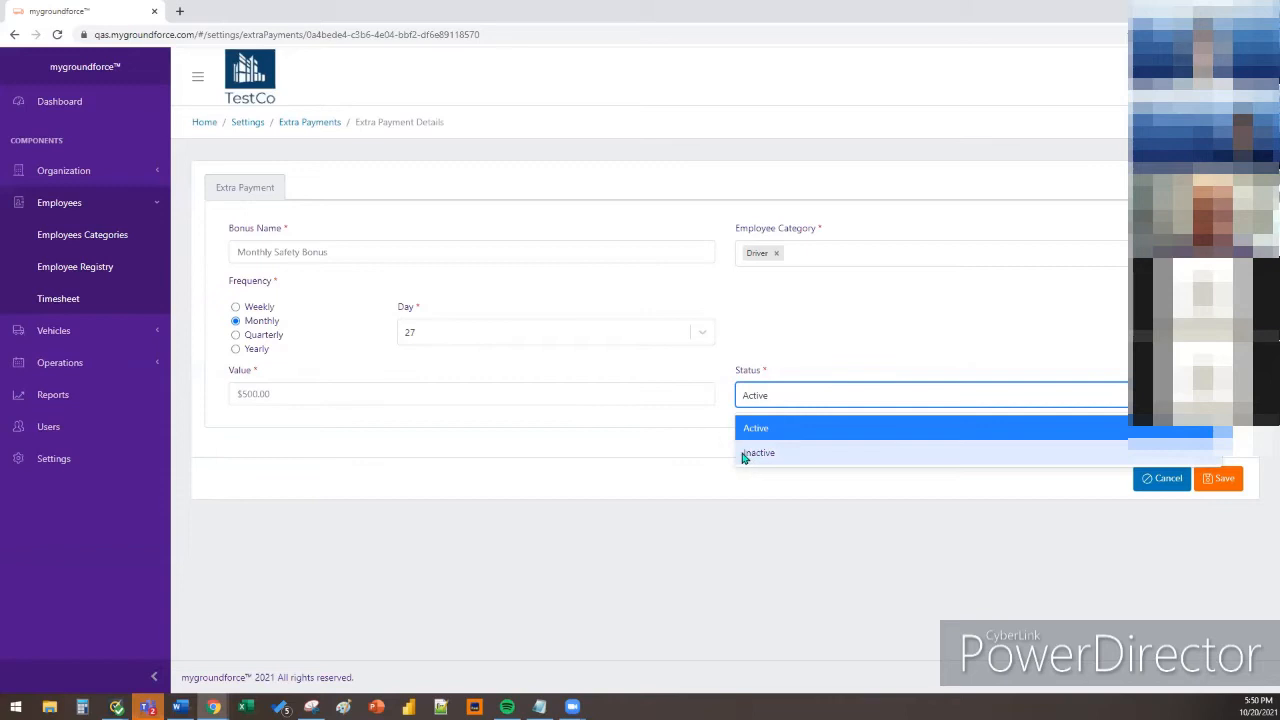
click(697, 428)
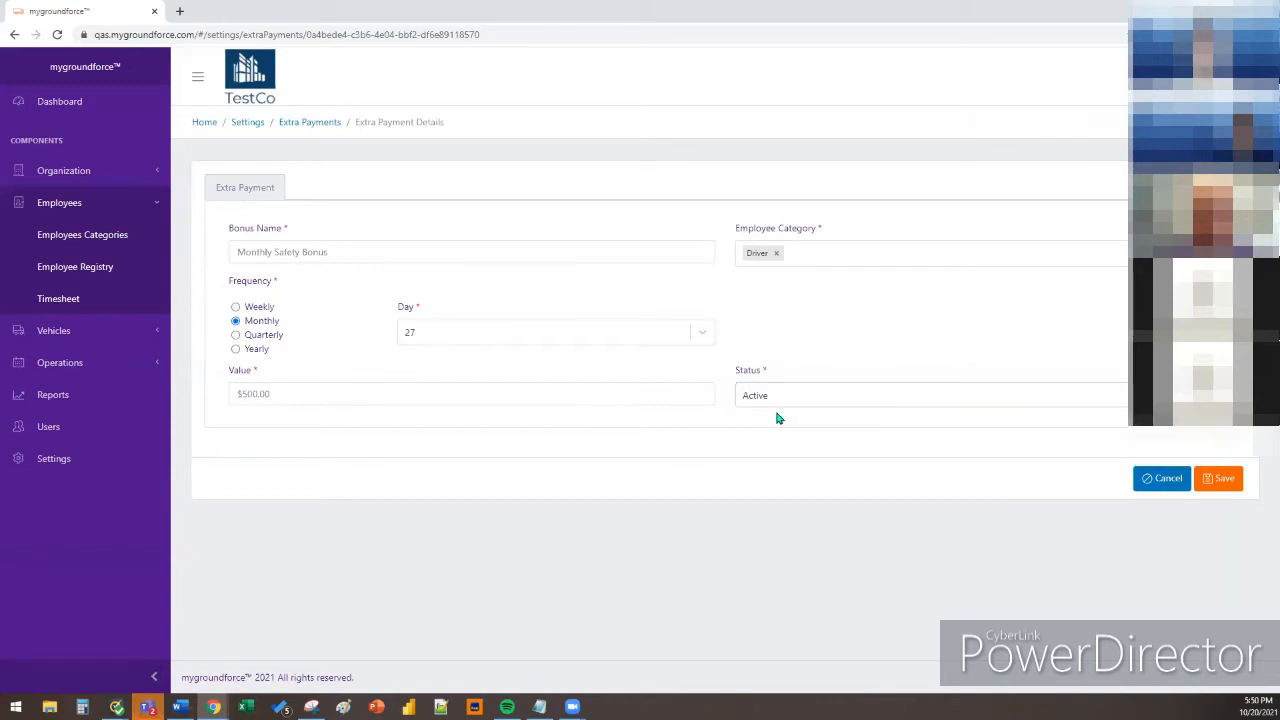
click(1160, 478)
click(780, 162)
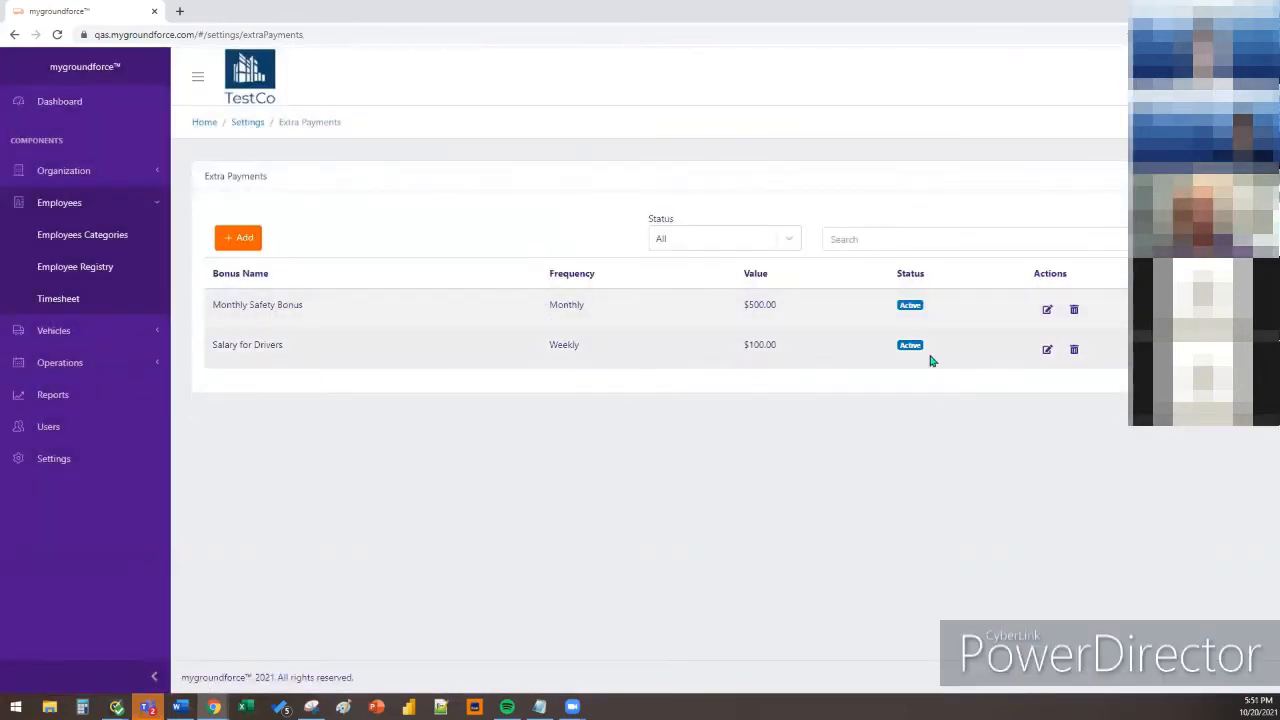
Start a new extra payment but abandon it unfilled and return to the Settings overview
click(240, 237)
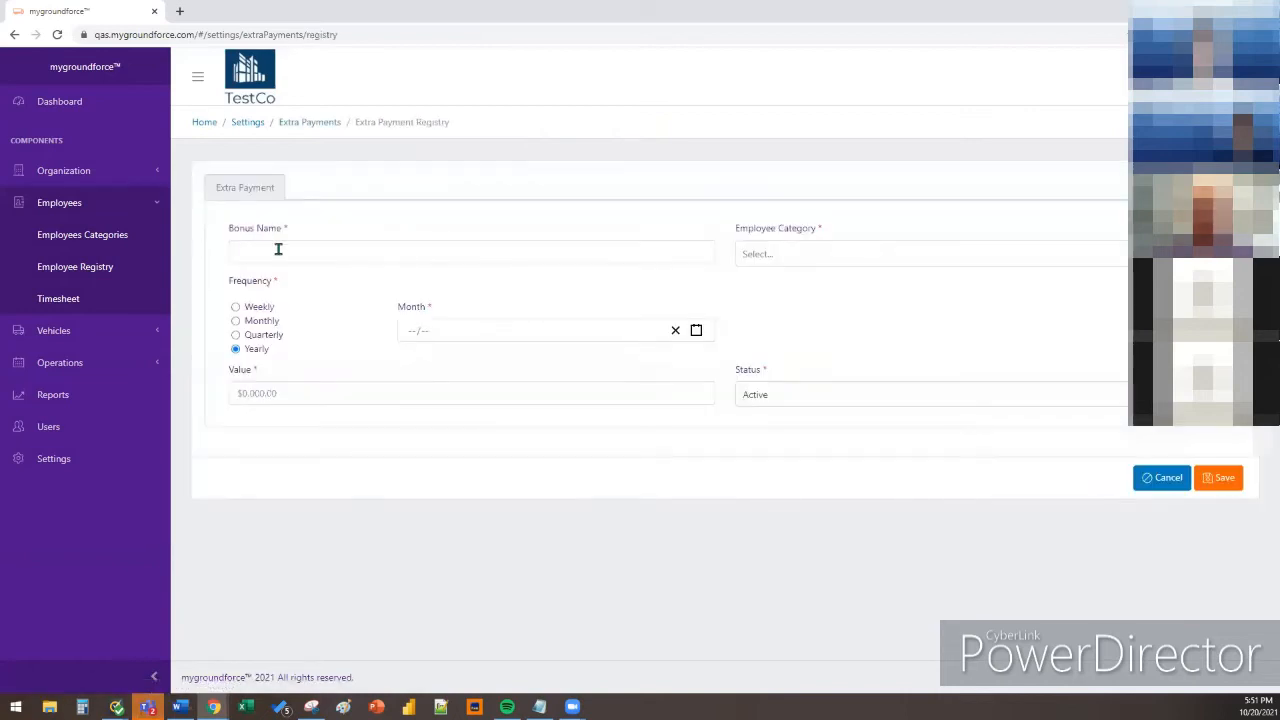
click(277, 249)
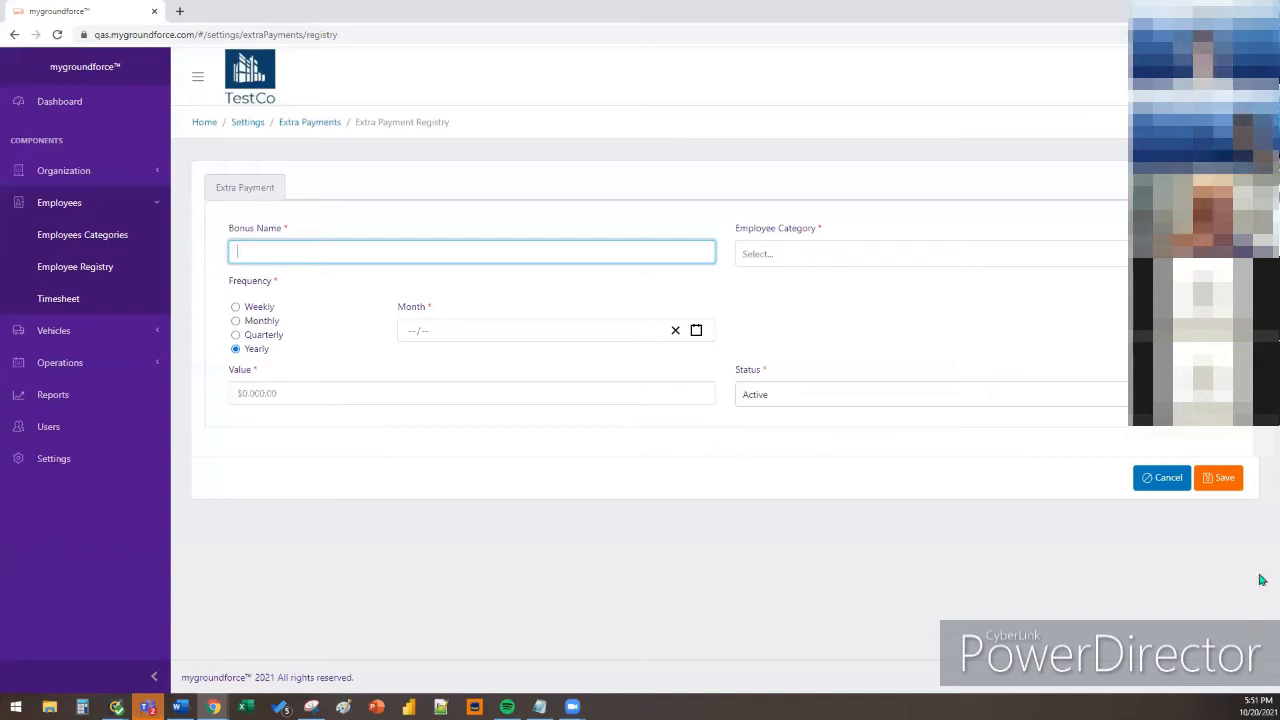
key(alt+Tab)
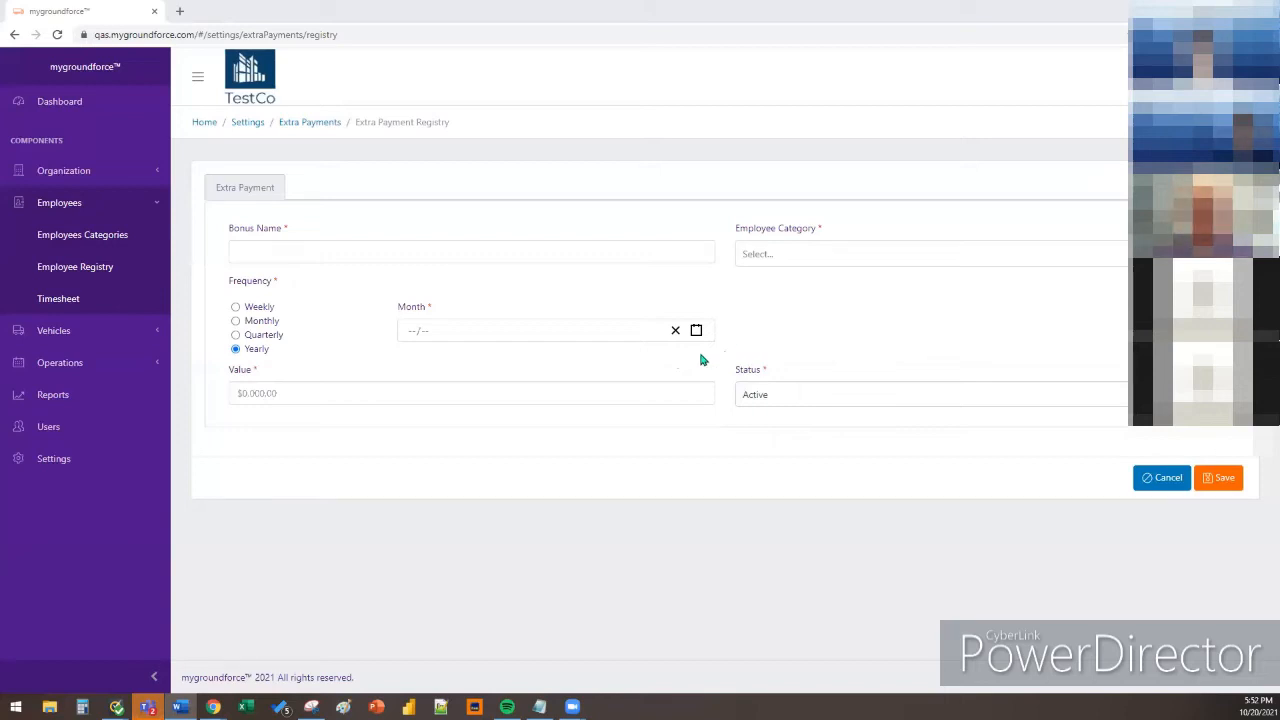
click(140, 458)
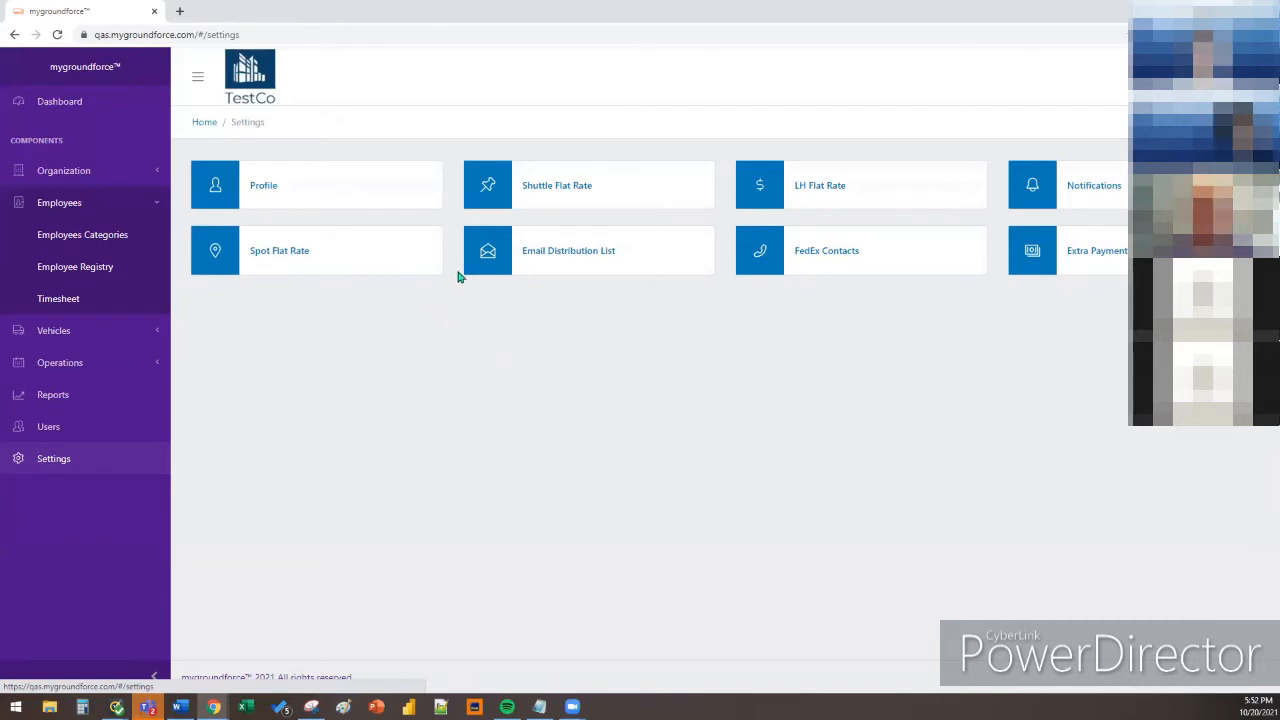
Open the LH Flat Rate settings and start a blank new flat rate entry
click(805, 186)
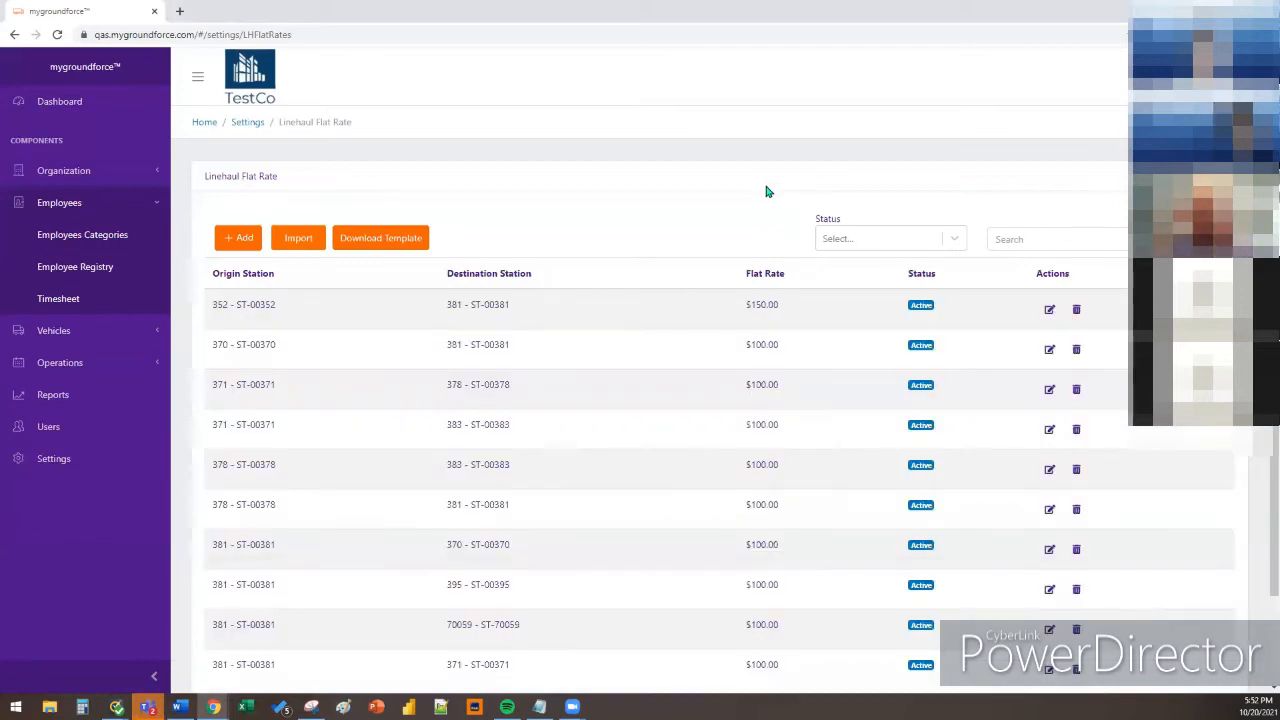
scroll(680, 249, down, 2)
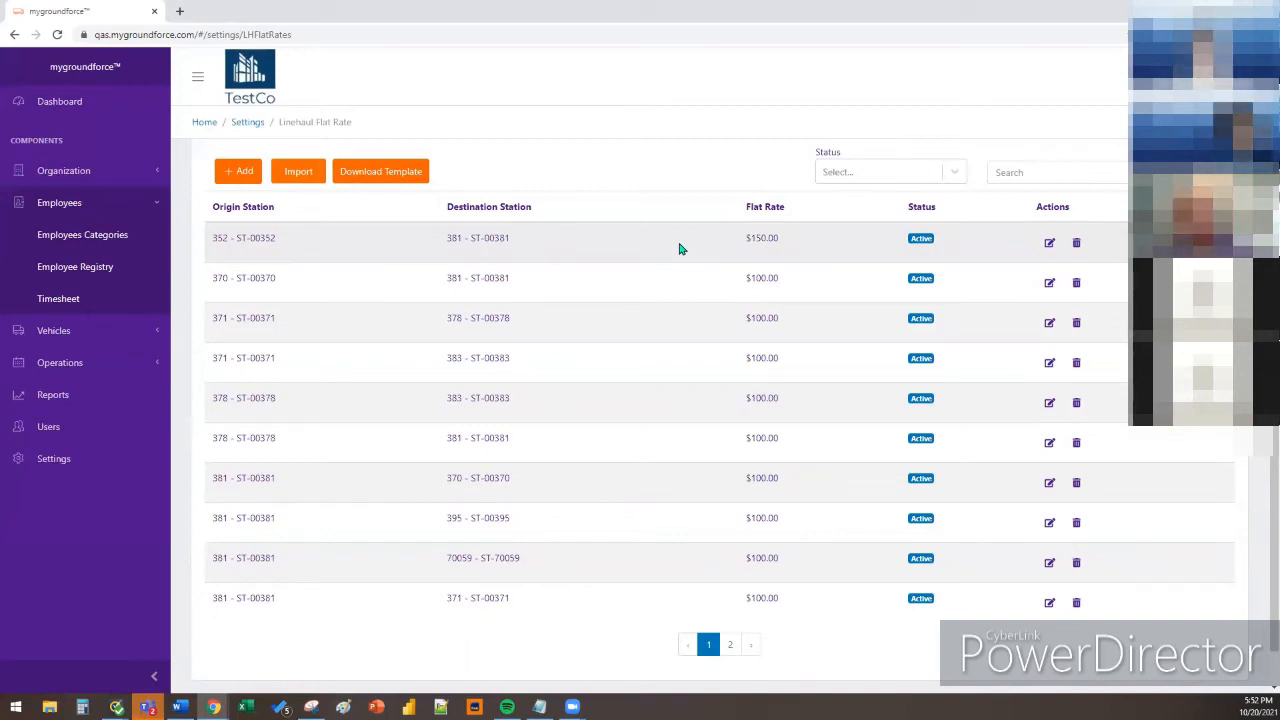
click(234, 169)
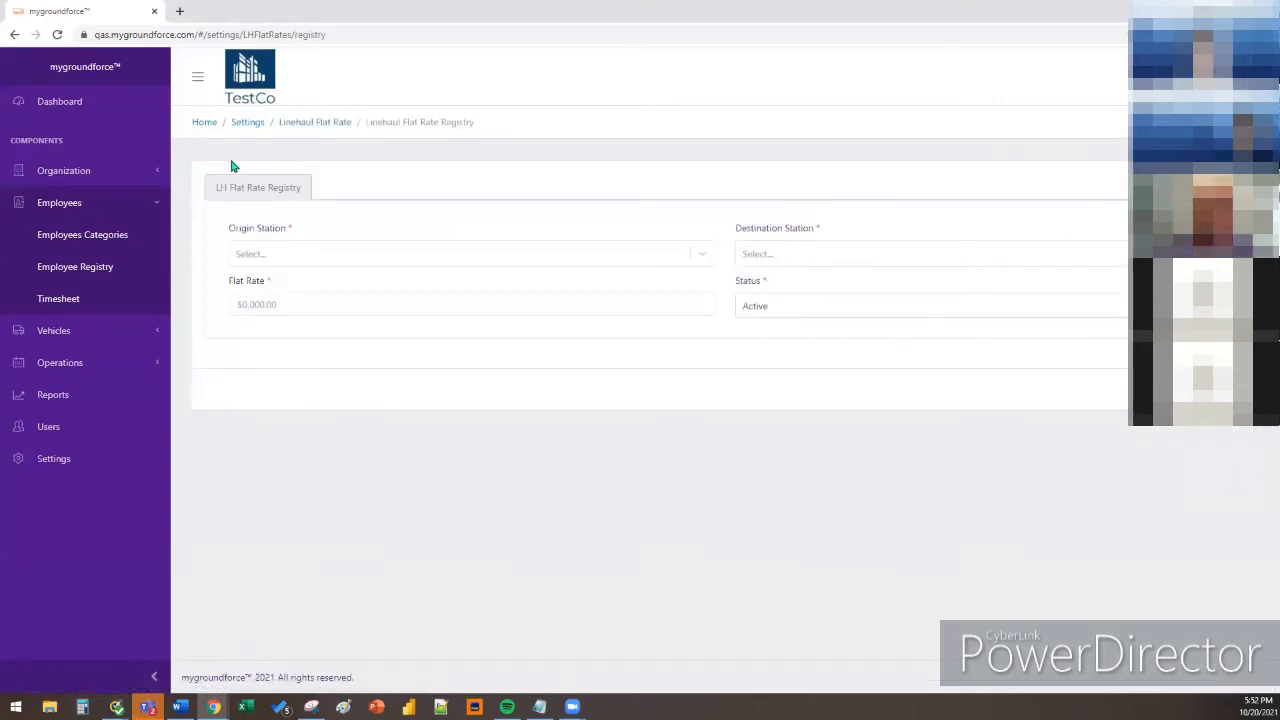
Save a linehaul flat rate from origin 352 - ST-00352 to destination 370 - ST-00370 at $150
click(399, 262)
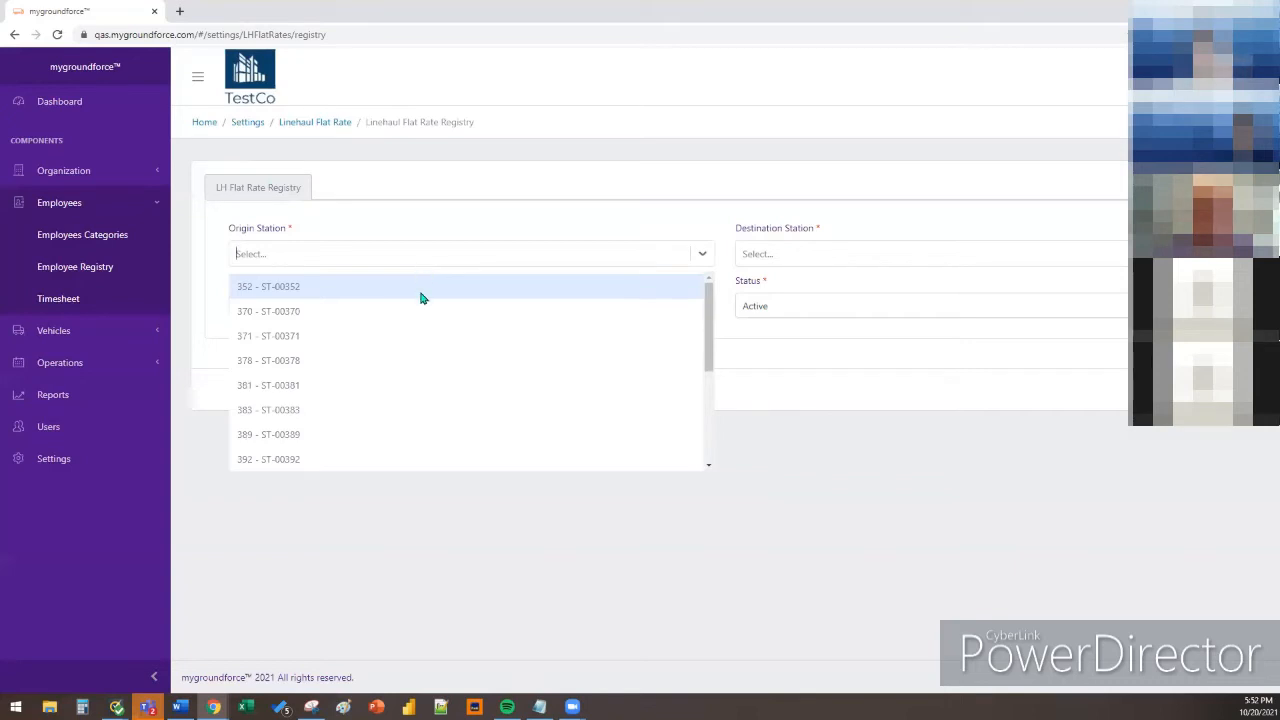
click(421, 296)
click(771, 254)
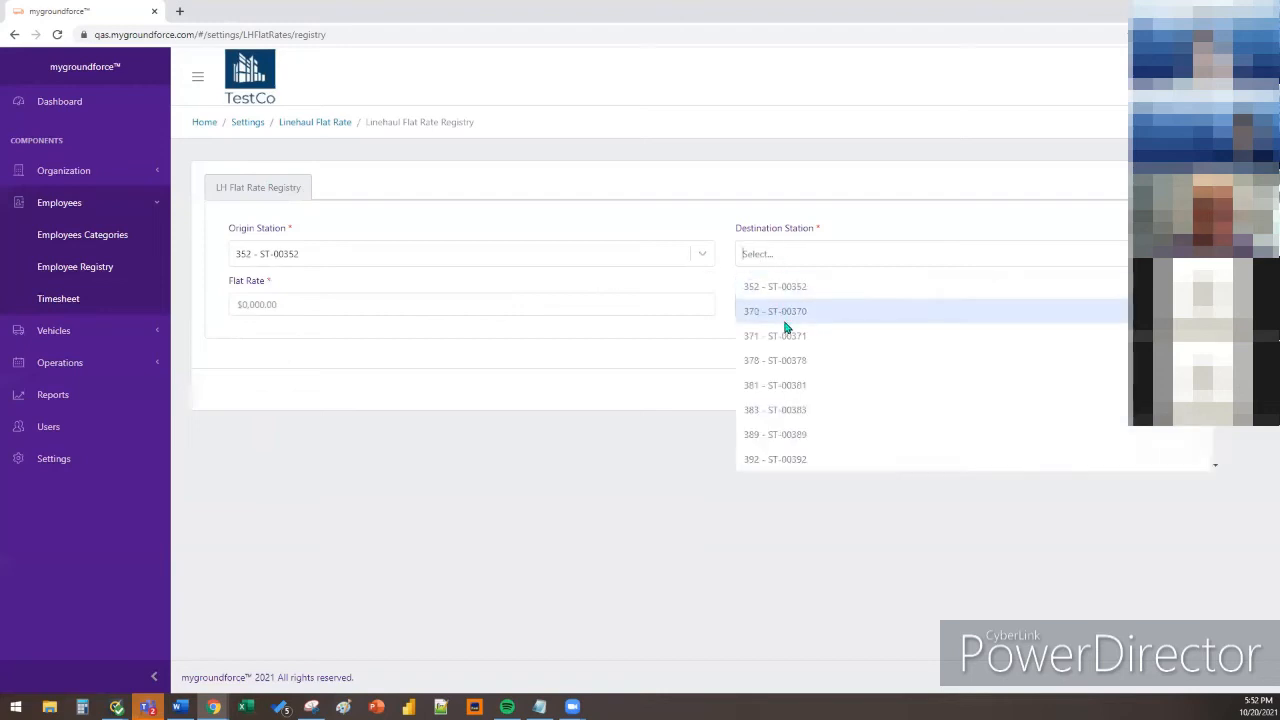
click(752, 316)
click(654, 306)
text(150)
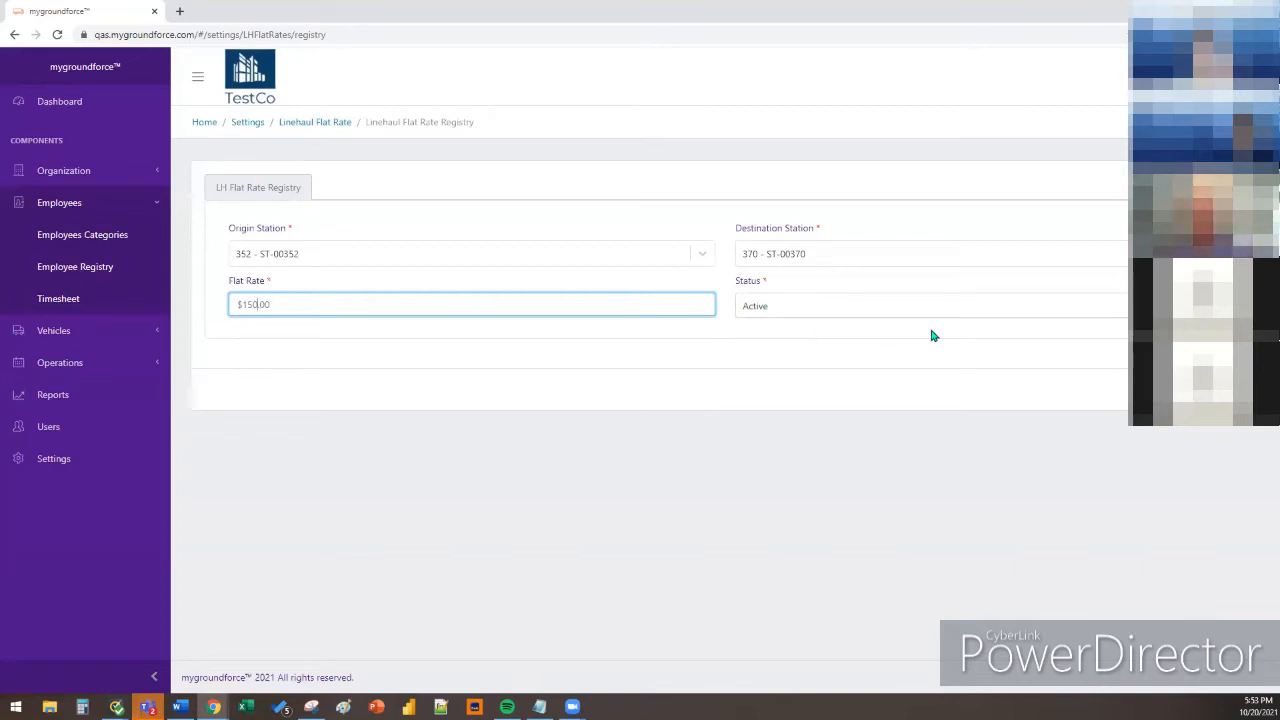
click(1229, 389)
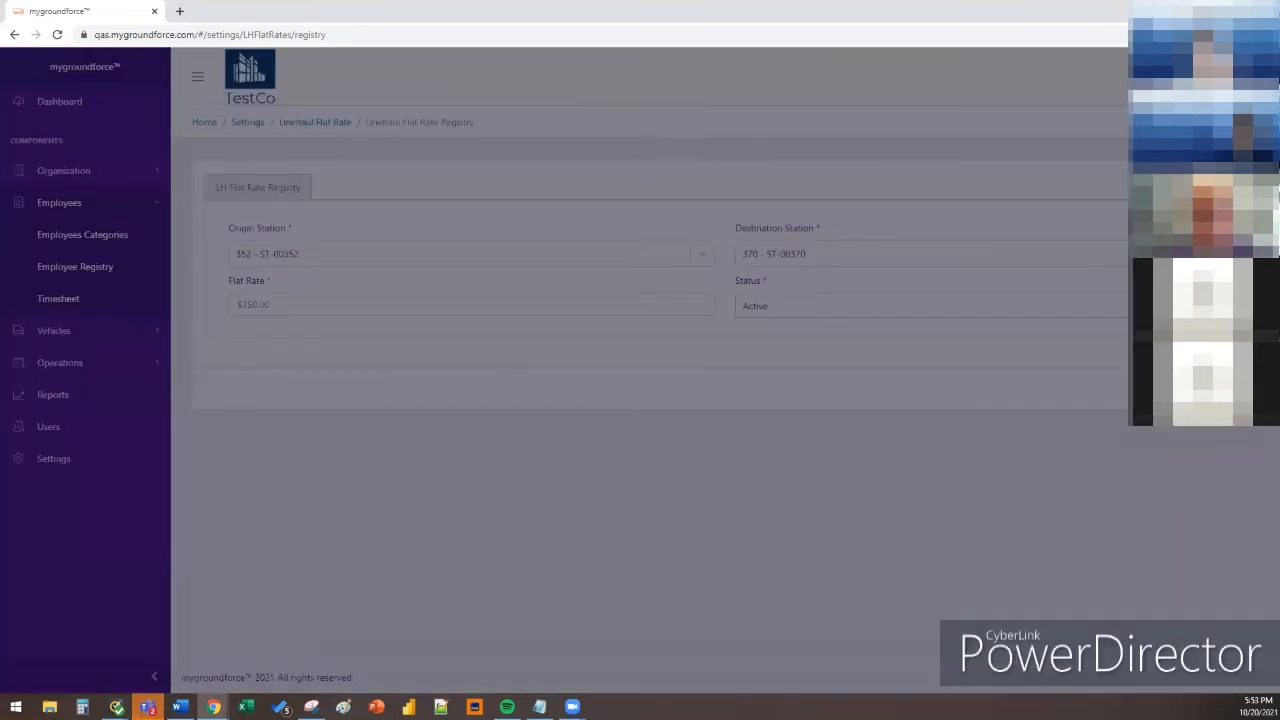
click(781, 162)
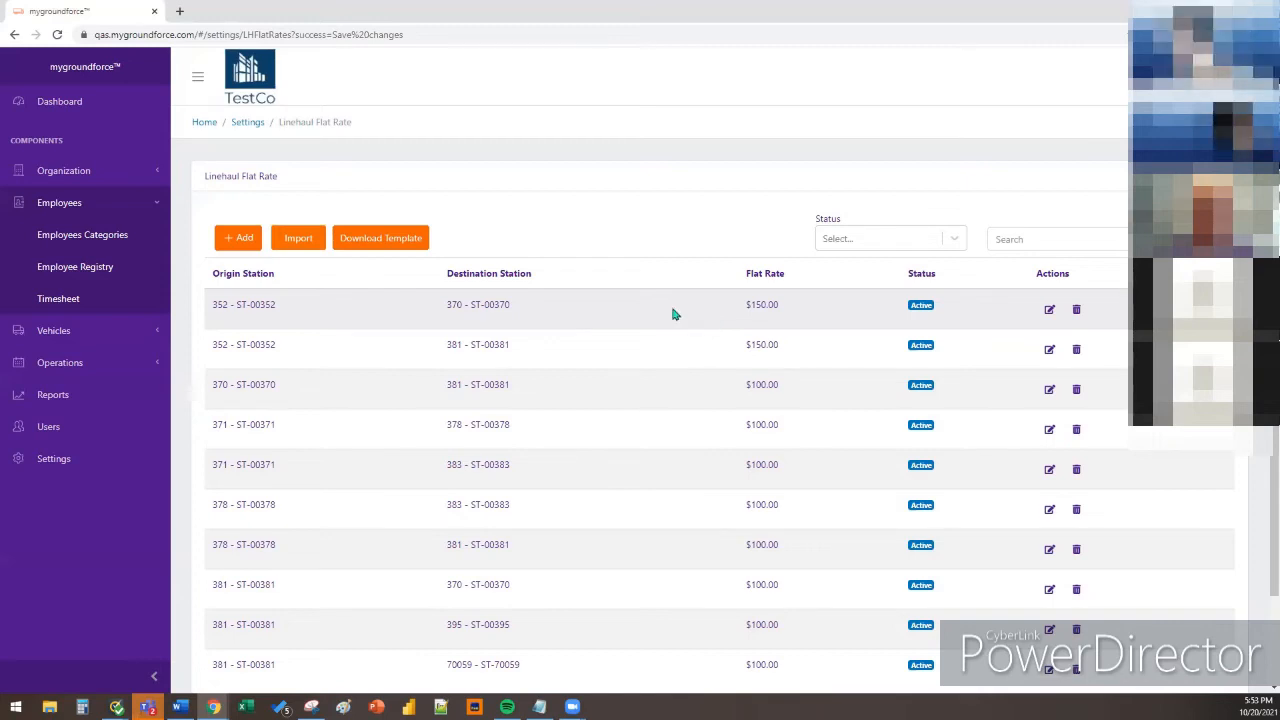
Open the Spot Flat Rate settings with the Status filter set to All
click(127, 475)
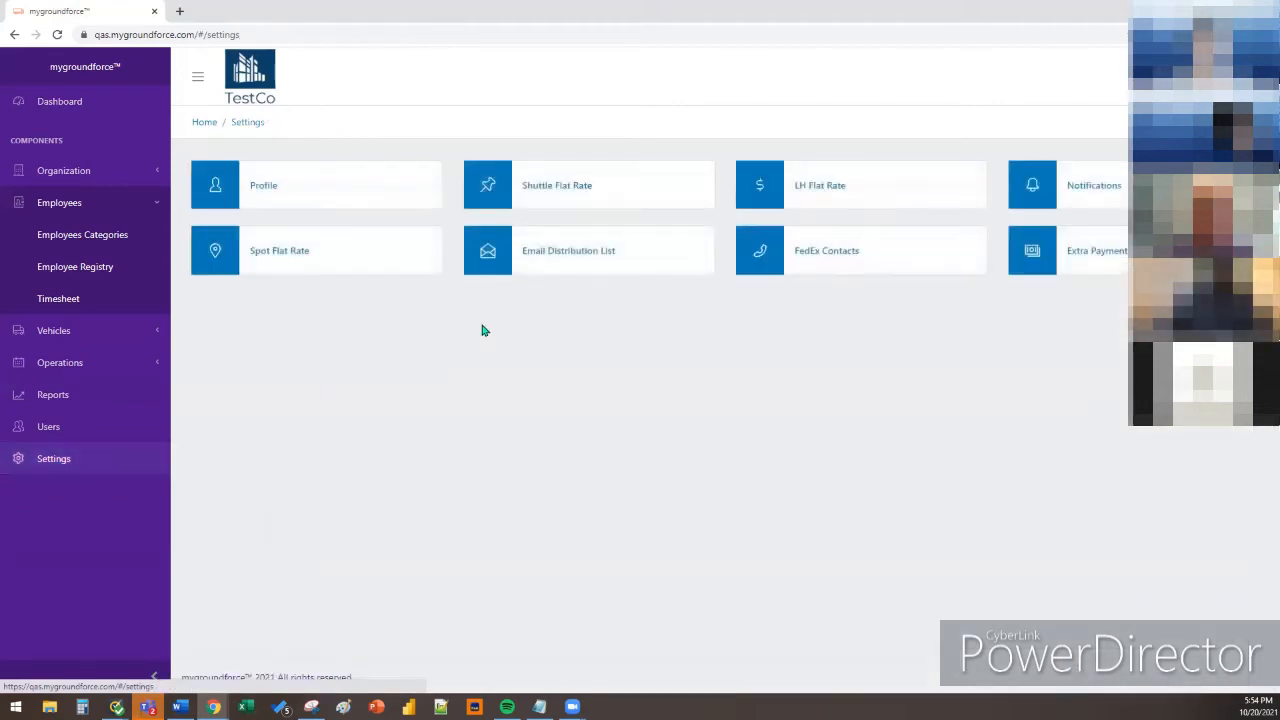
click(400, 258)
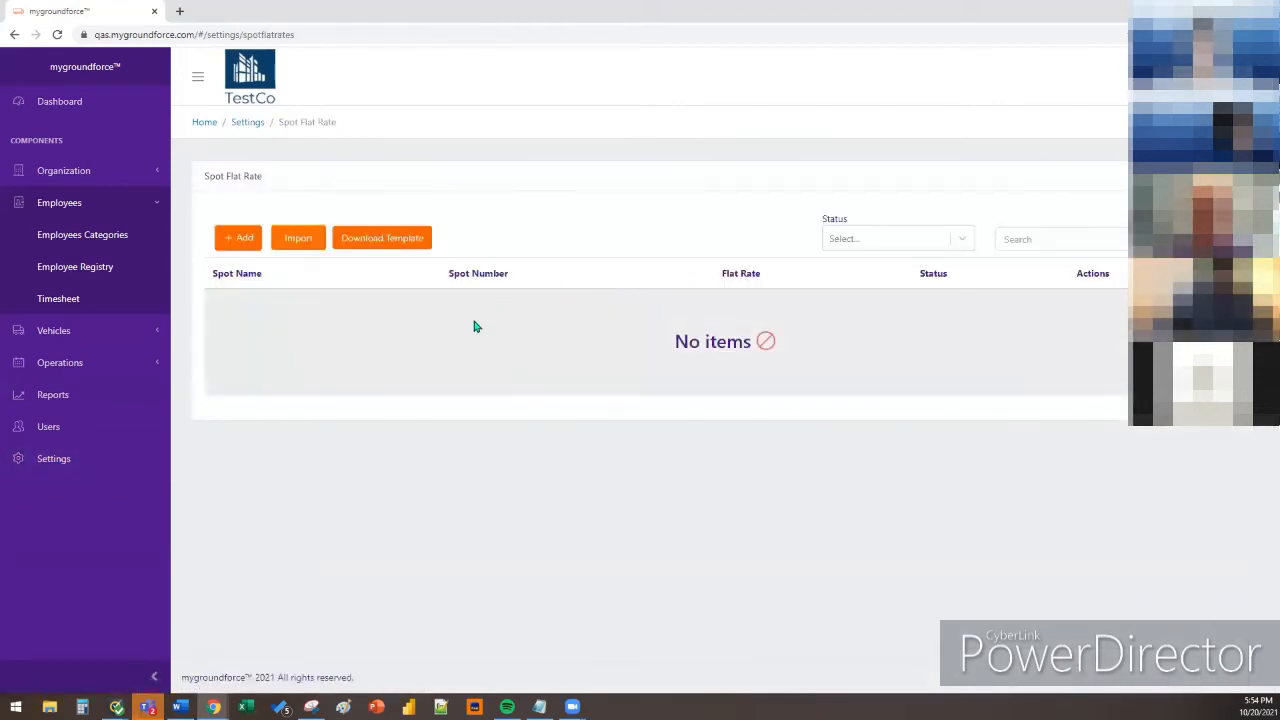
click(895, 239)
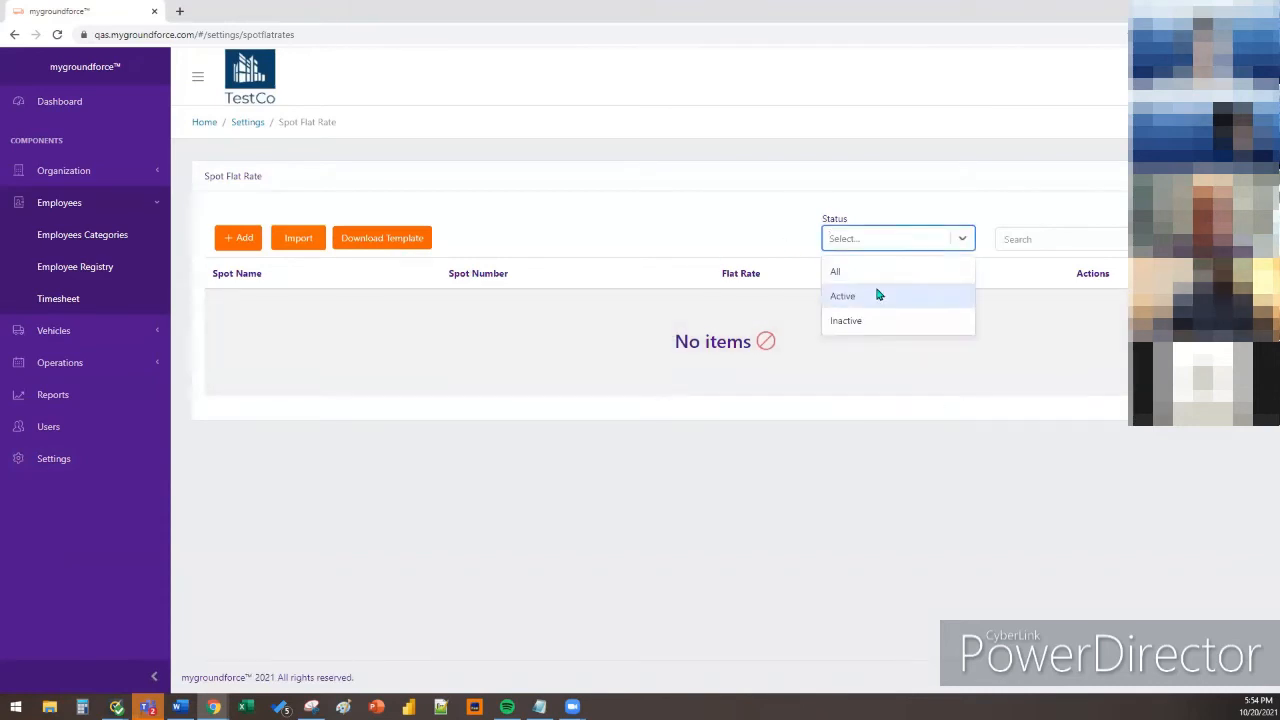
click(897, 273)
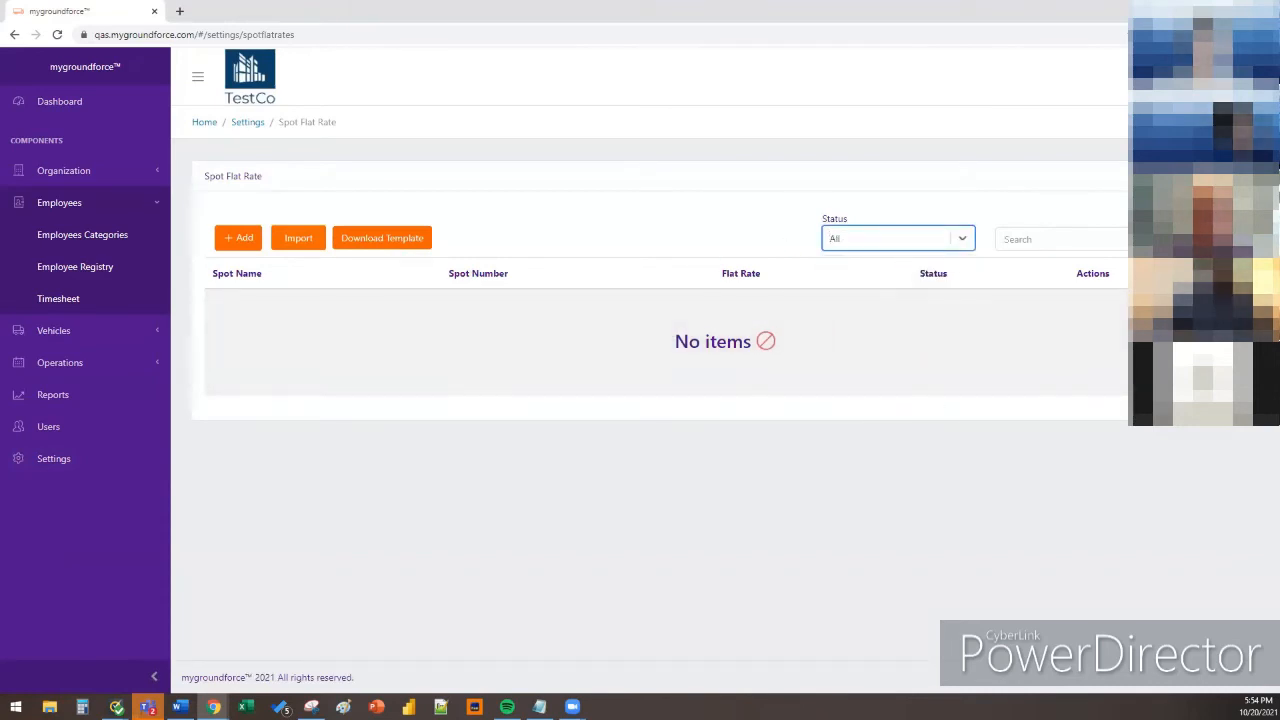
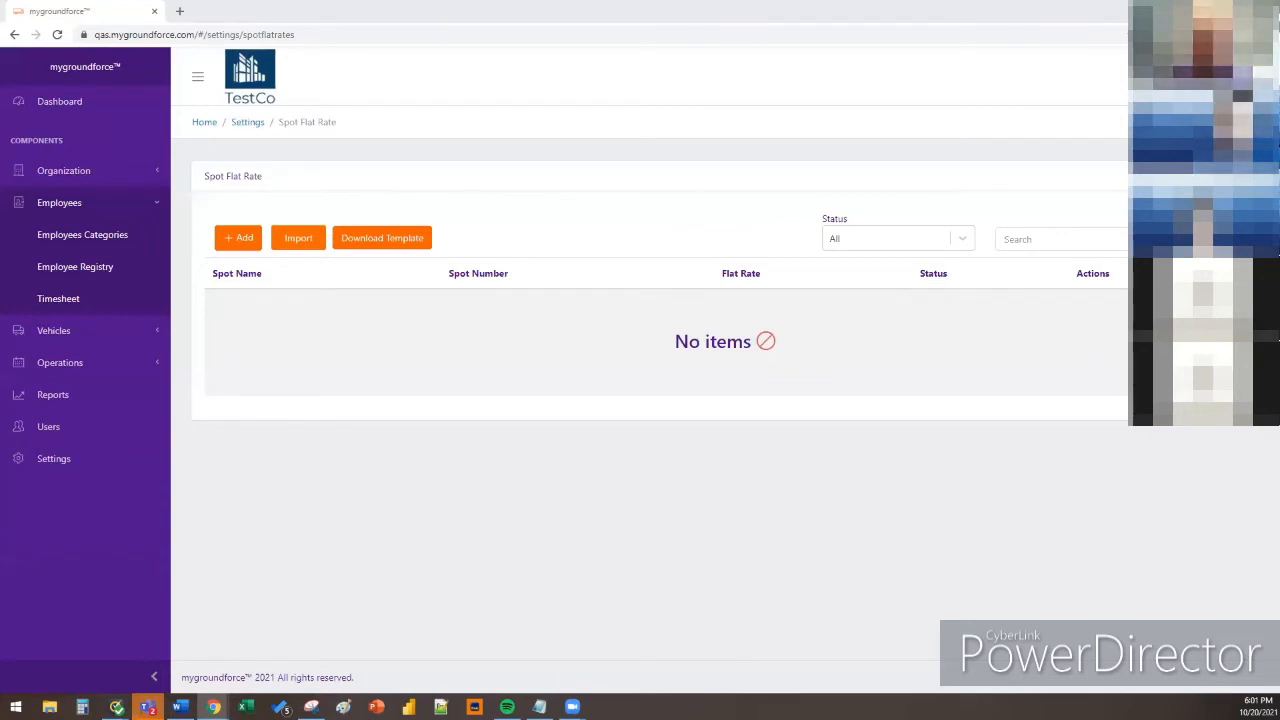
Go back to the Settings page showing the Profile, flat-rate, Notifications and other tiles
click(137, 459)
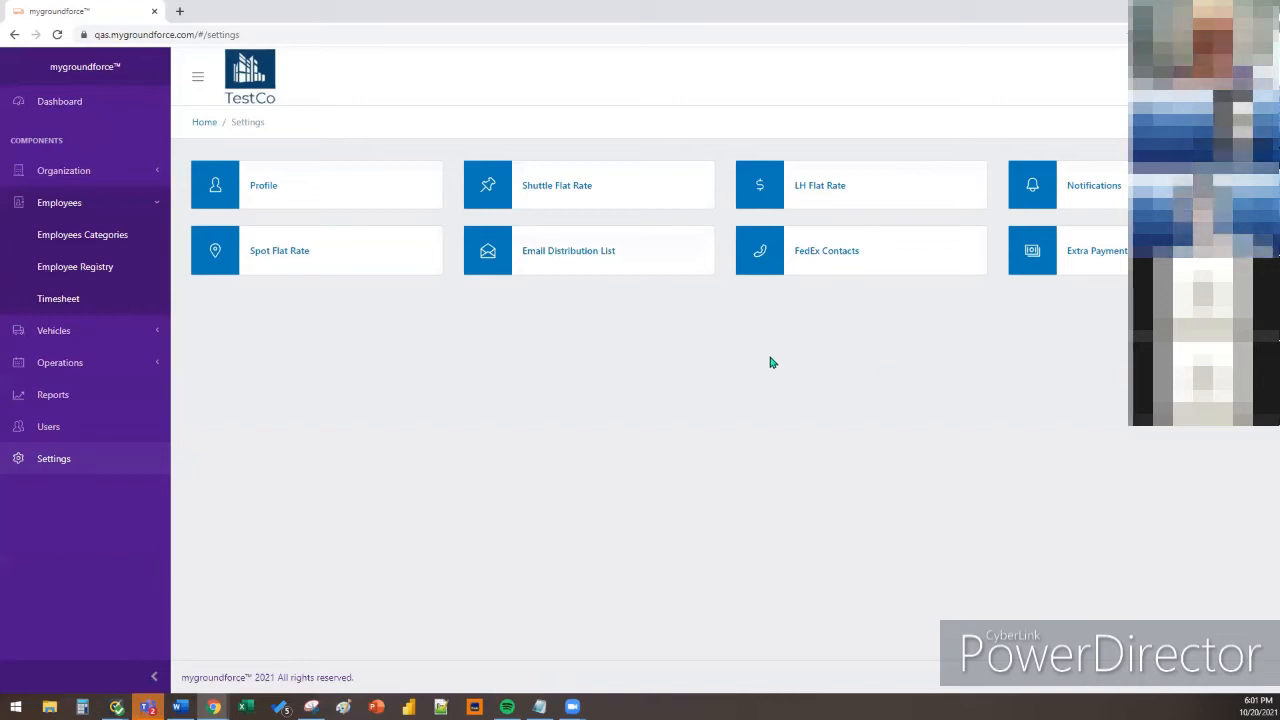
Open the Vehicle Registry list under Vehicles, glancing at Vehicle Categories on the way
click(105, 330)
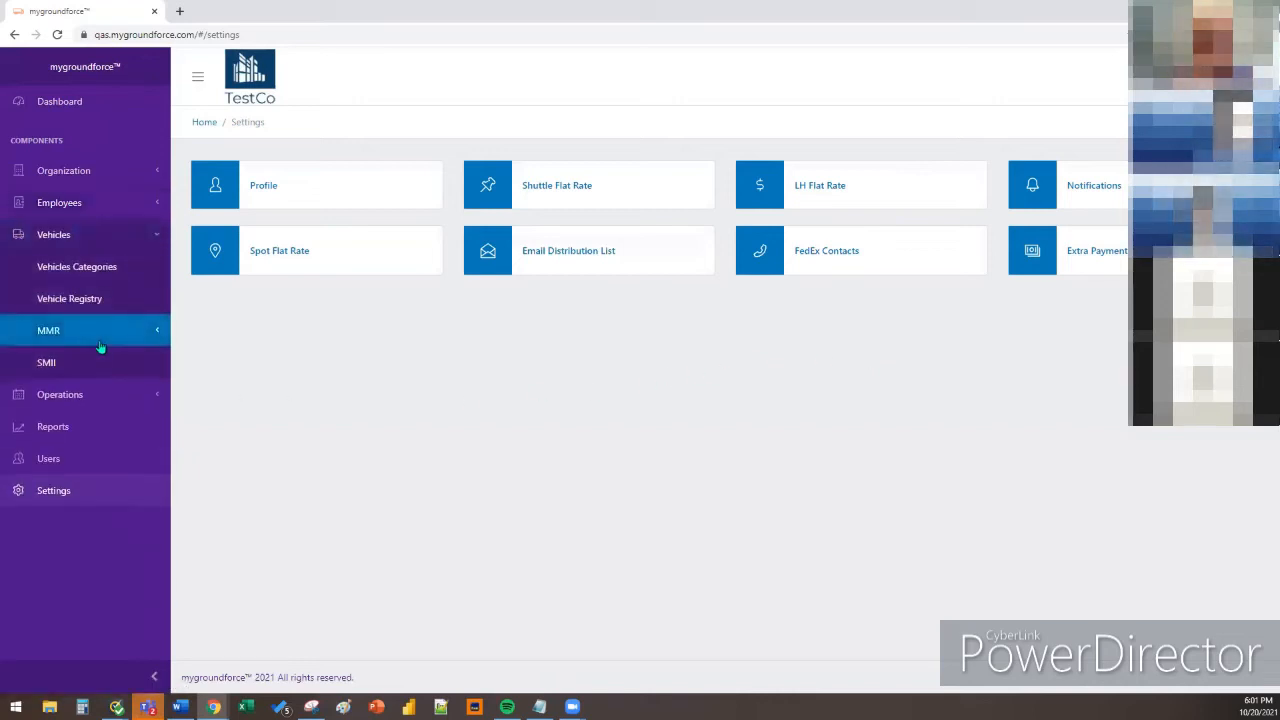
click(115, 312)
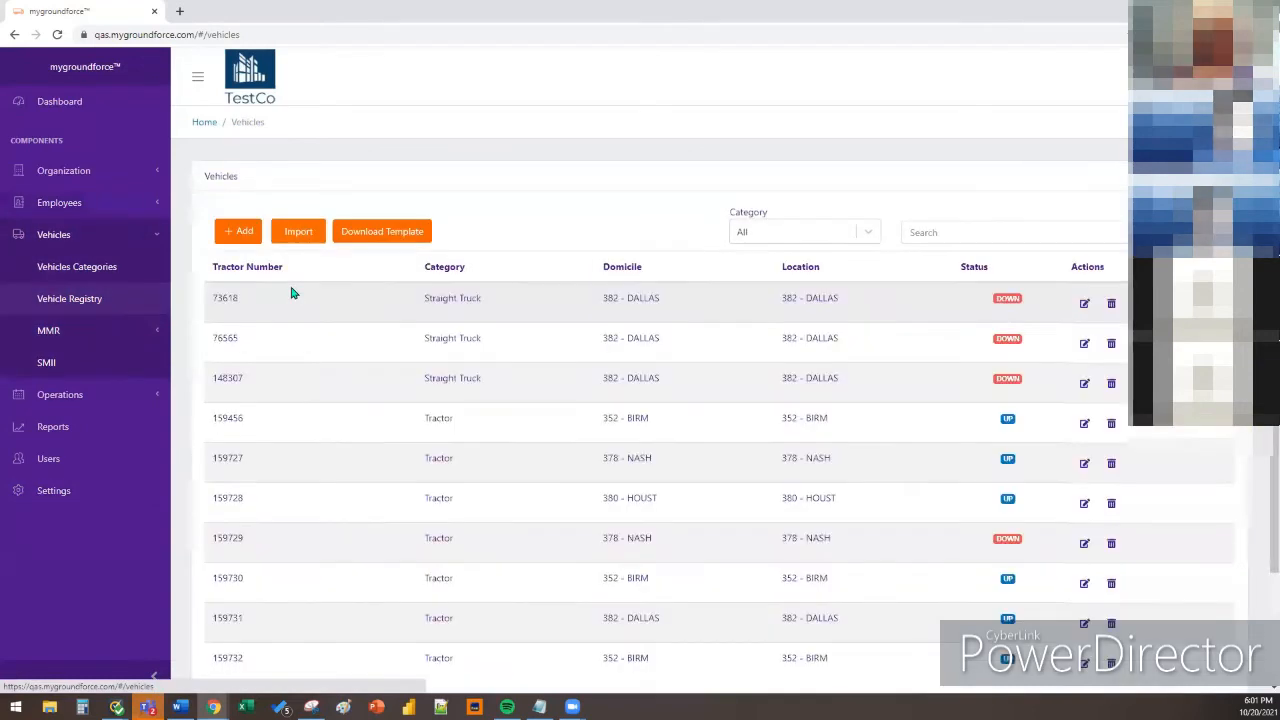
click(77, 266)
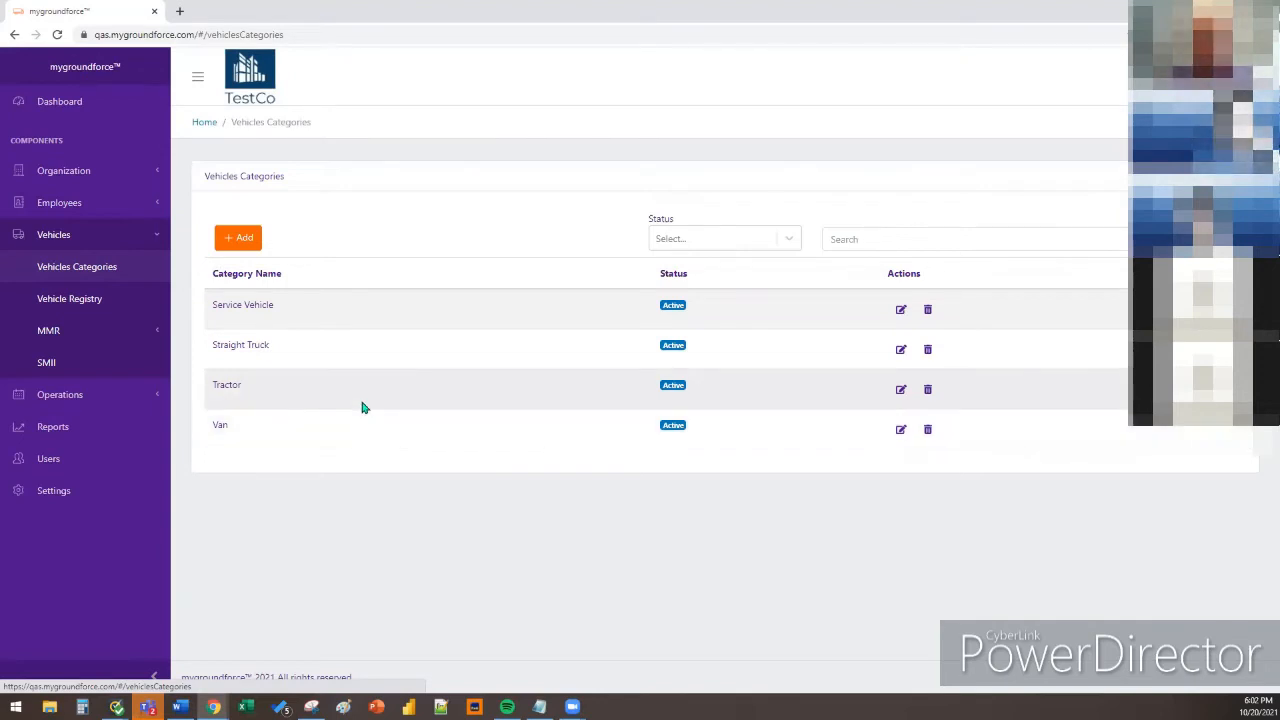
click(165, 300)
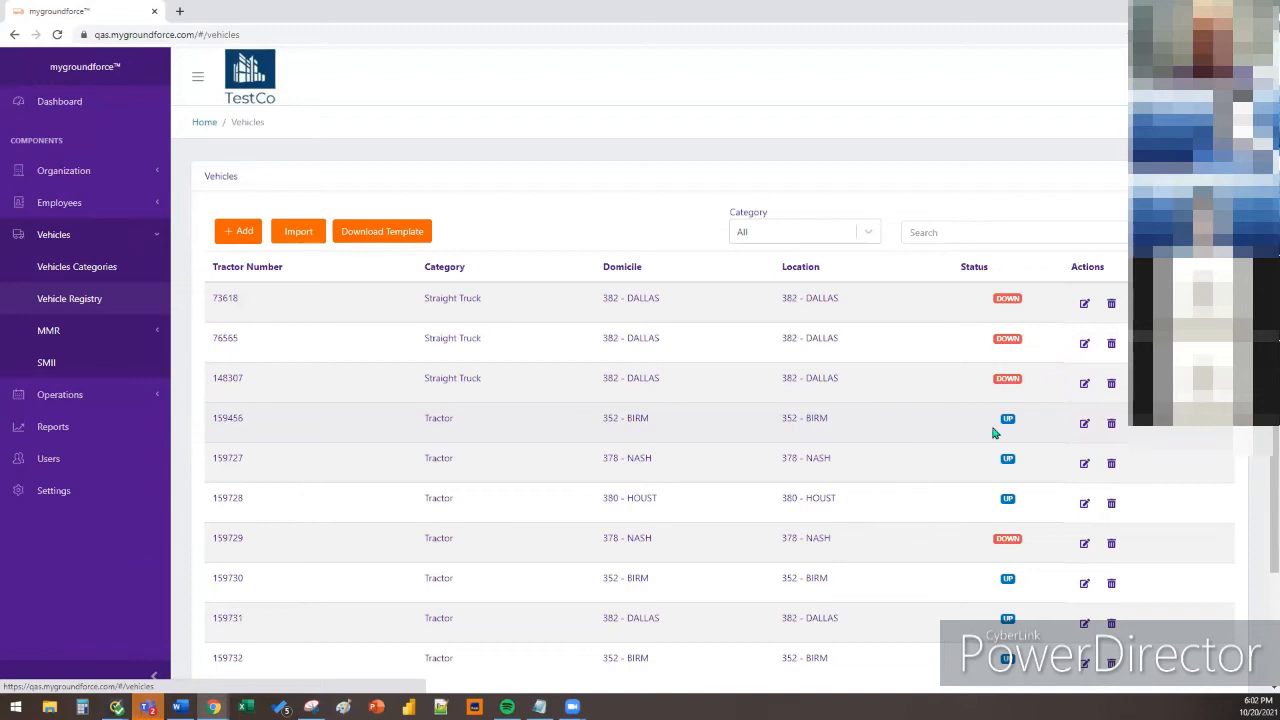
click(1085, 424)
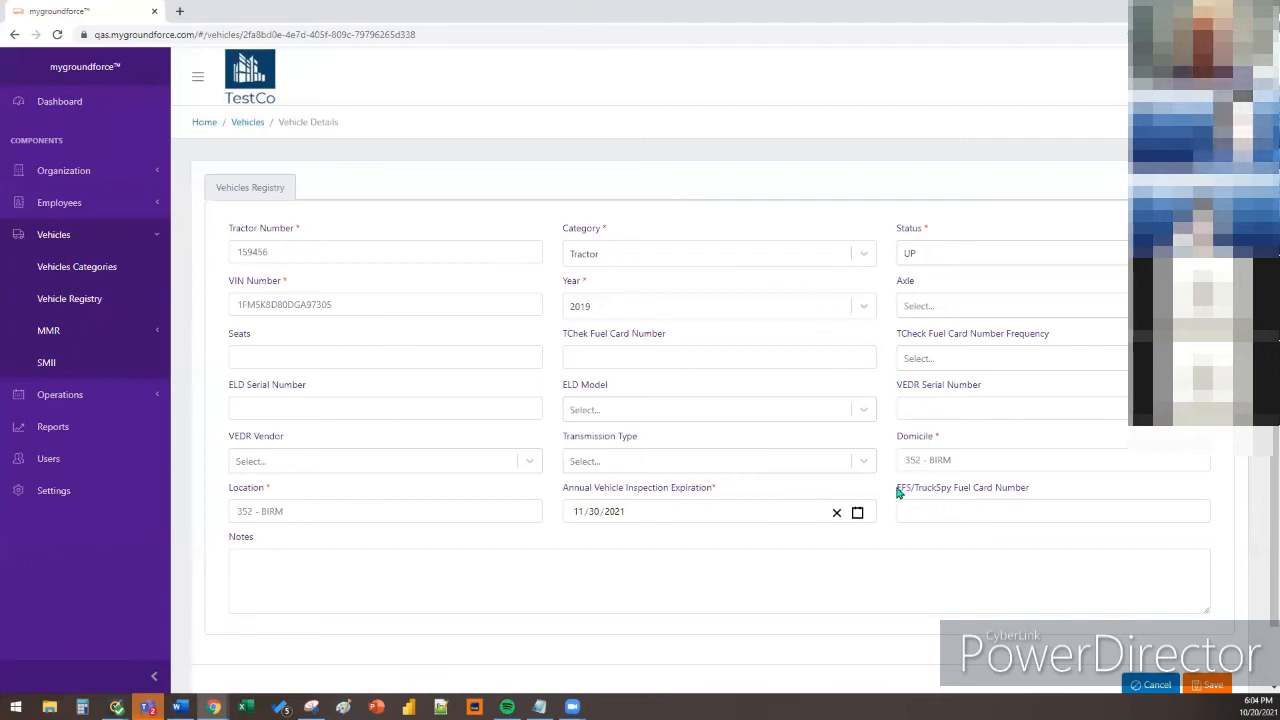
drag(898, 491, 975, 500)
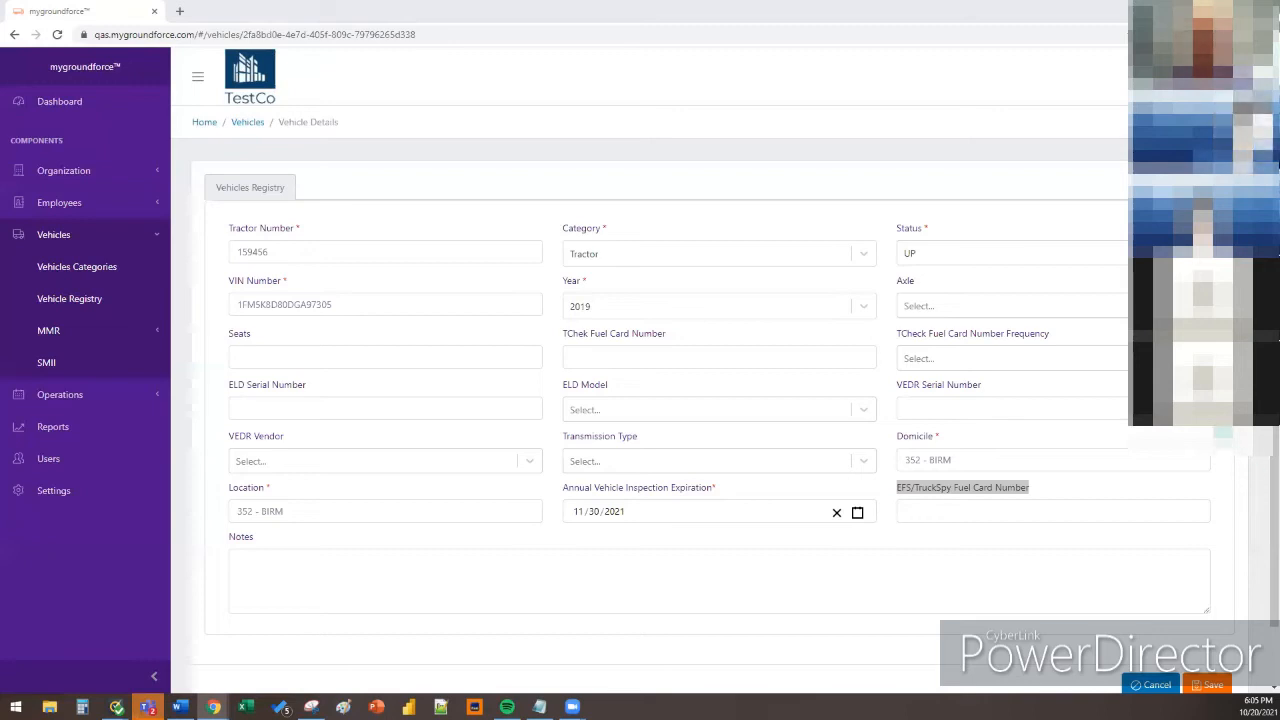
click(1222, 432)
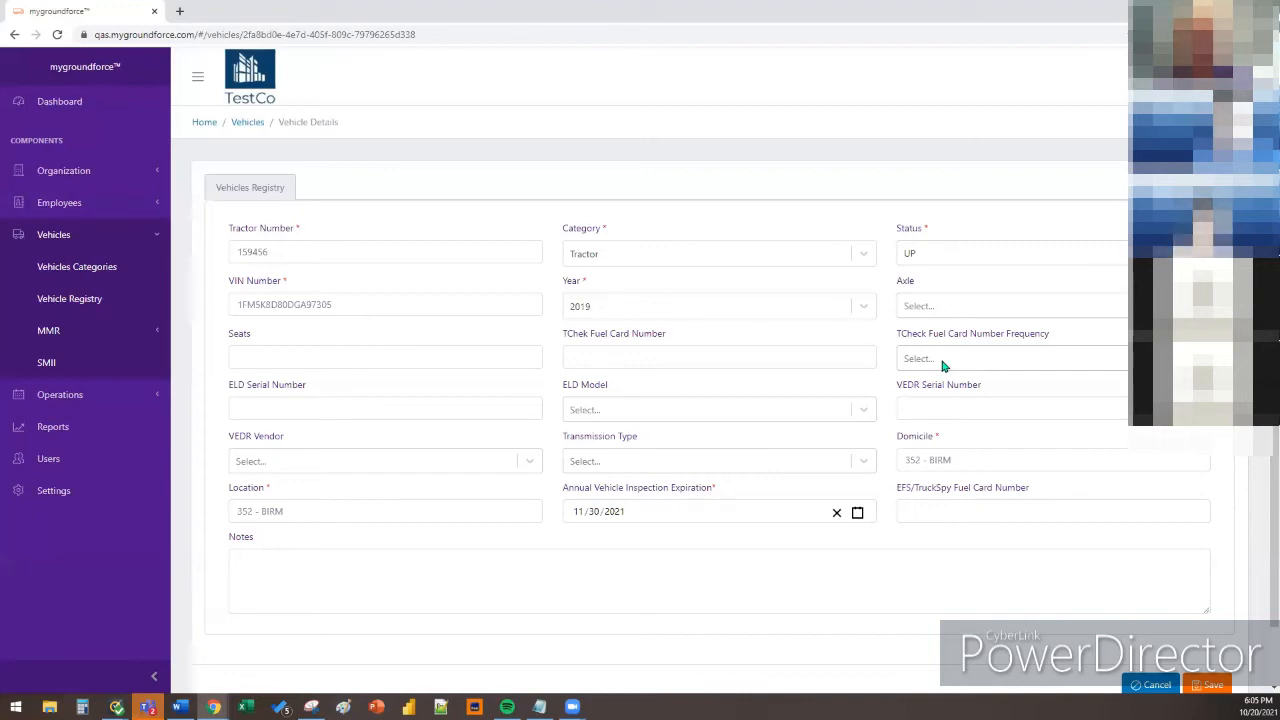
Change tractor 159456's TCheck Fuel Card Number Frequency from Temporary to Permanent
click(942, 366)
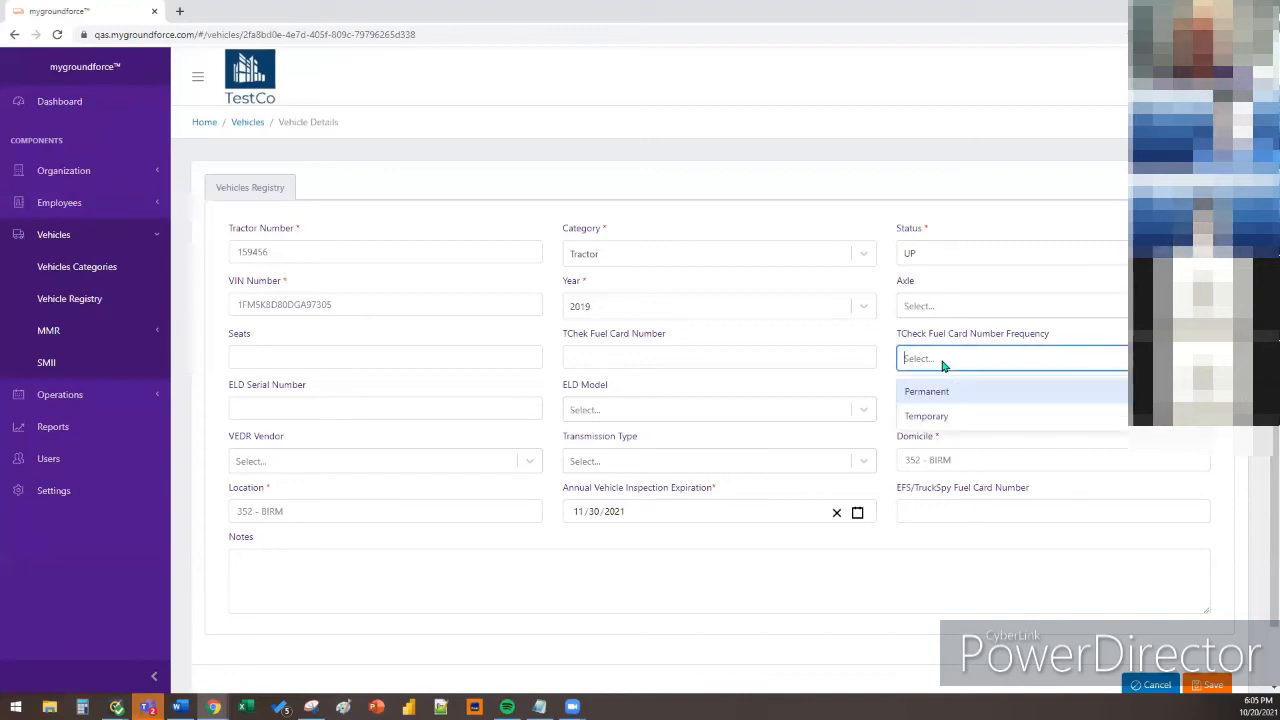
click(950, 422)
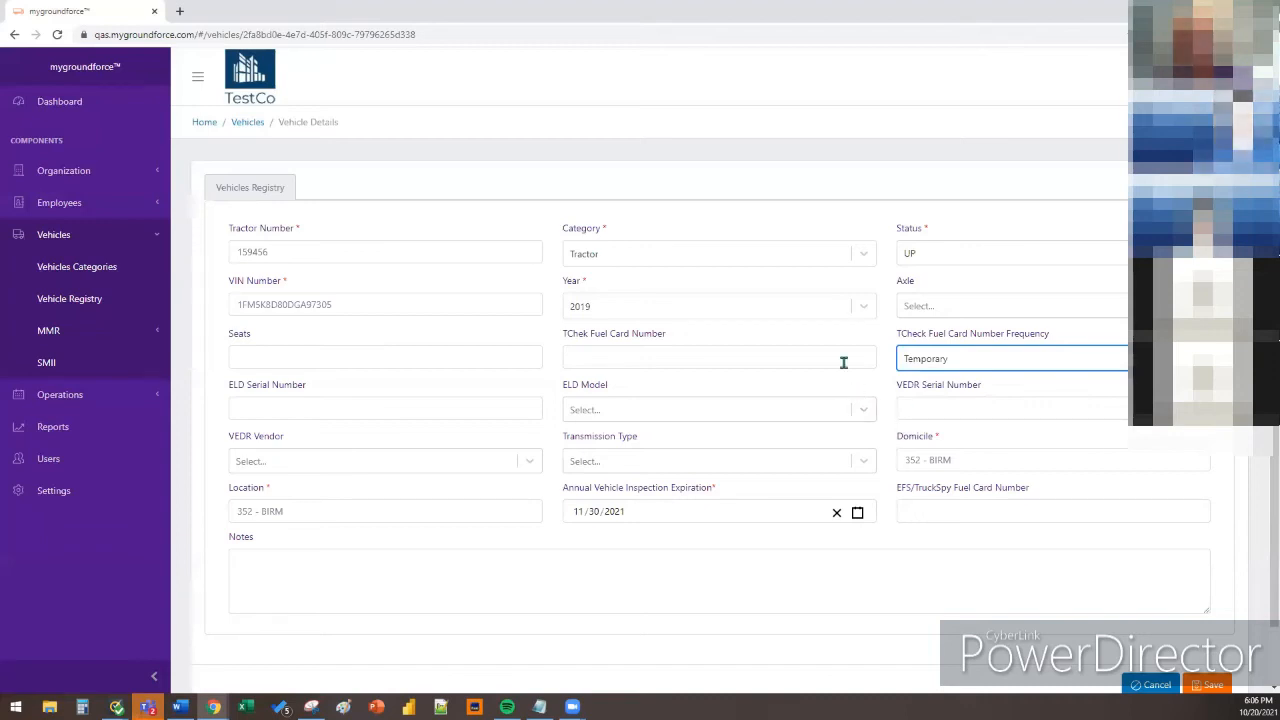
click(924, 362)
click(926, 391)
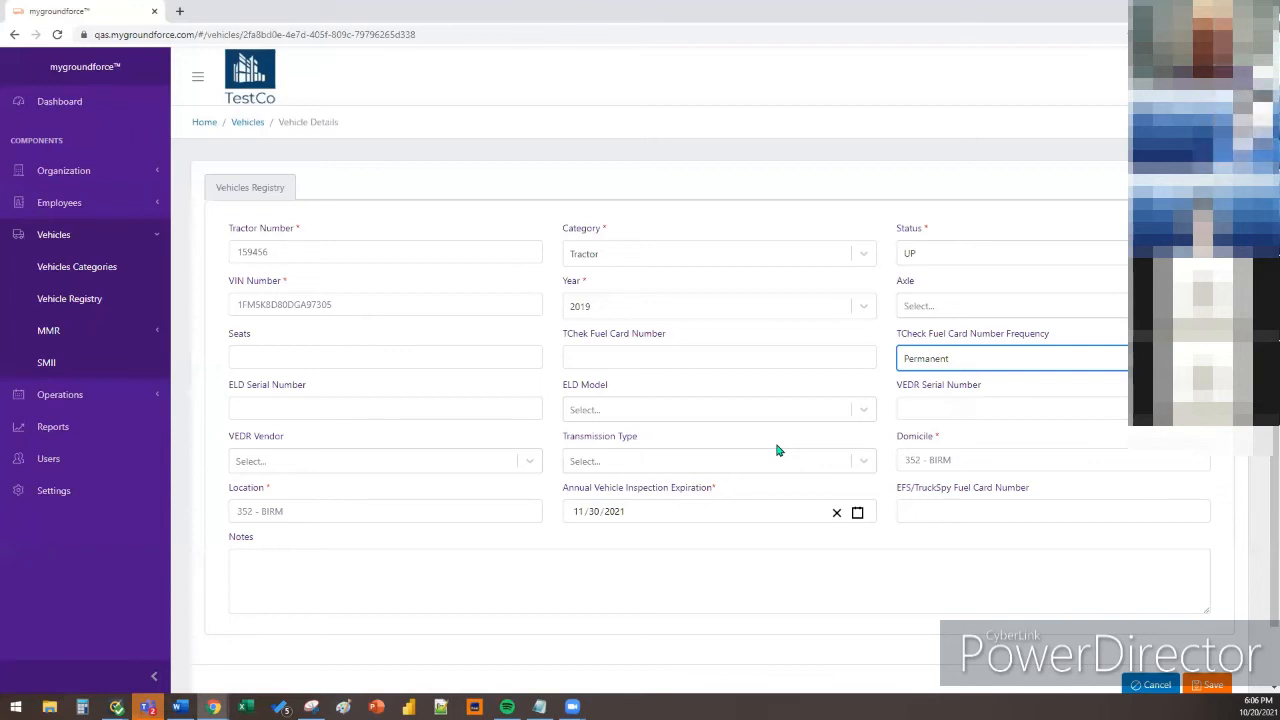
Check the Domicile and Location fields, both showing 352 - BIRM
click(957, 459)
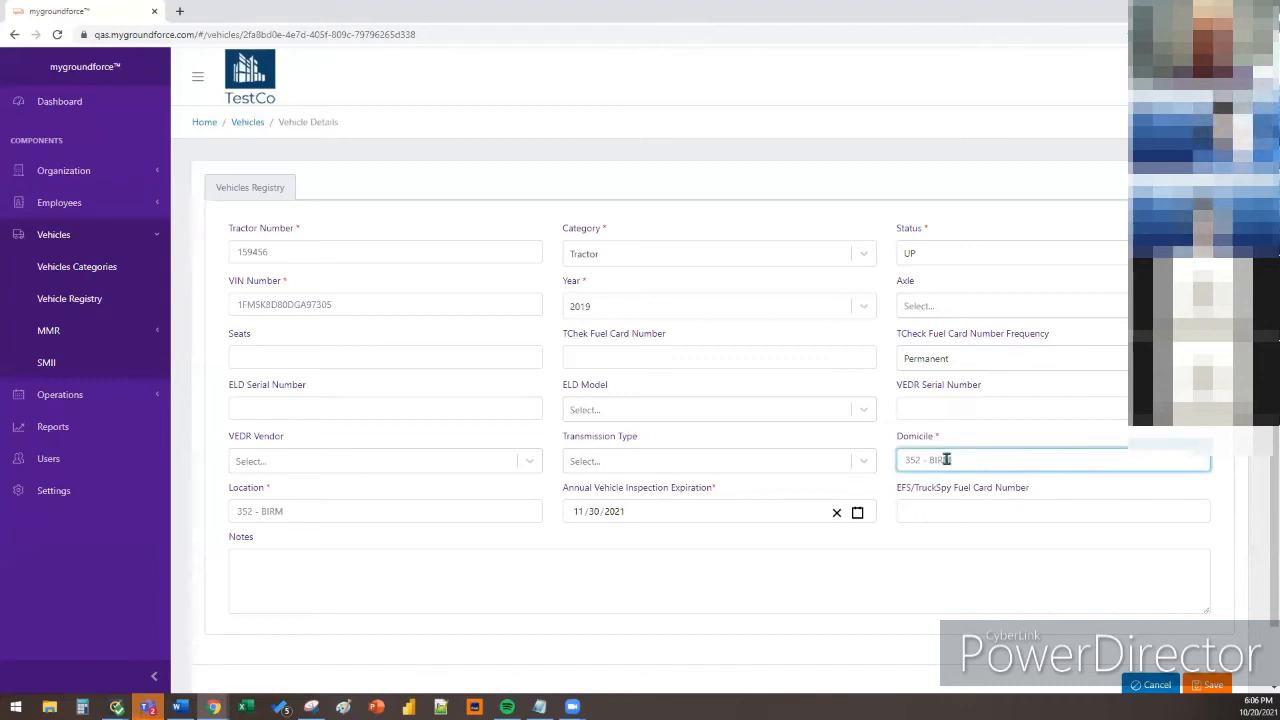
click(329, 510)
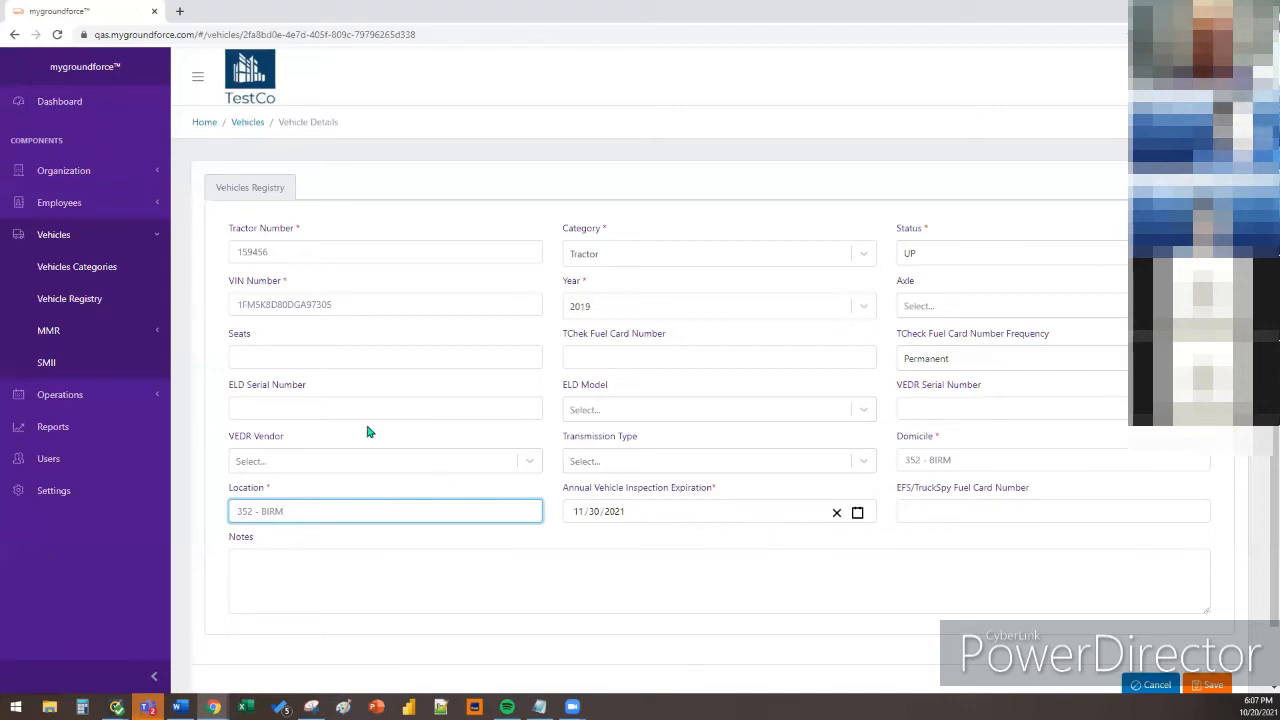
click(128, 302)
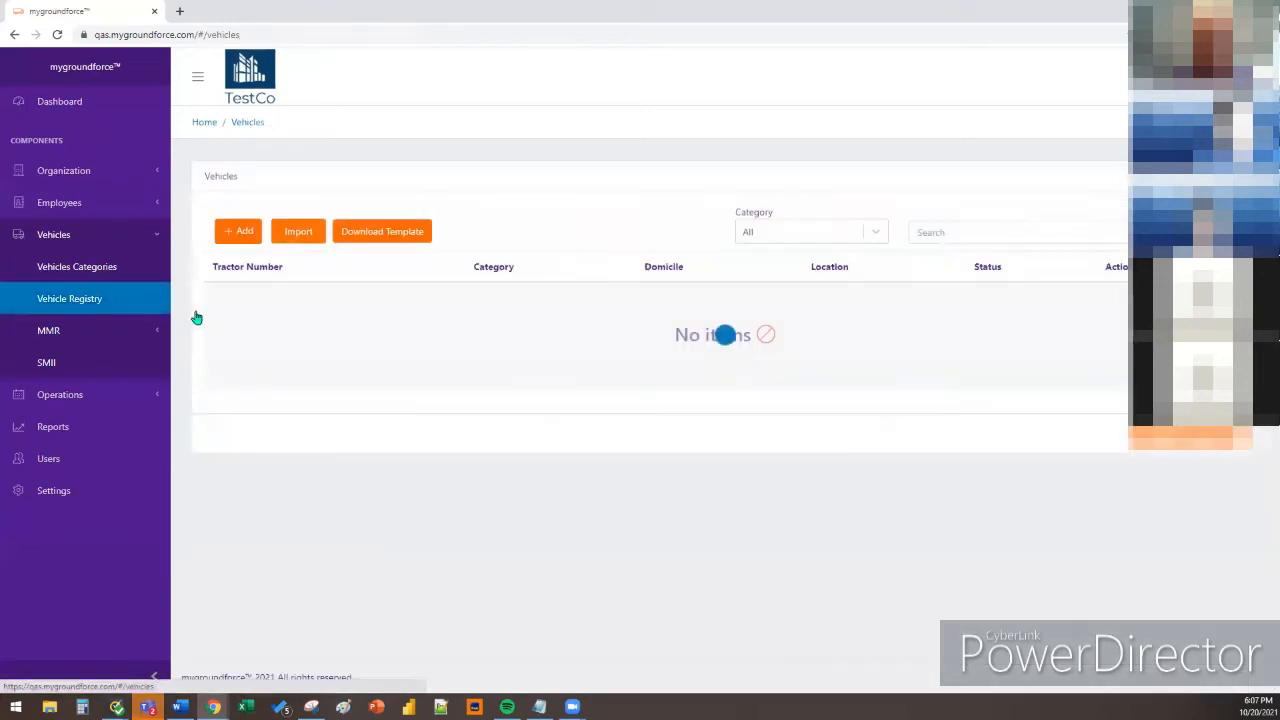
scroll(1128, 514, down, 3)
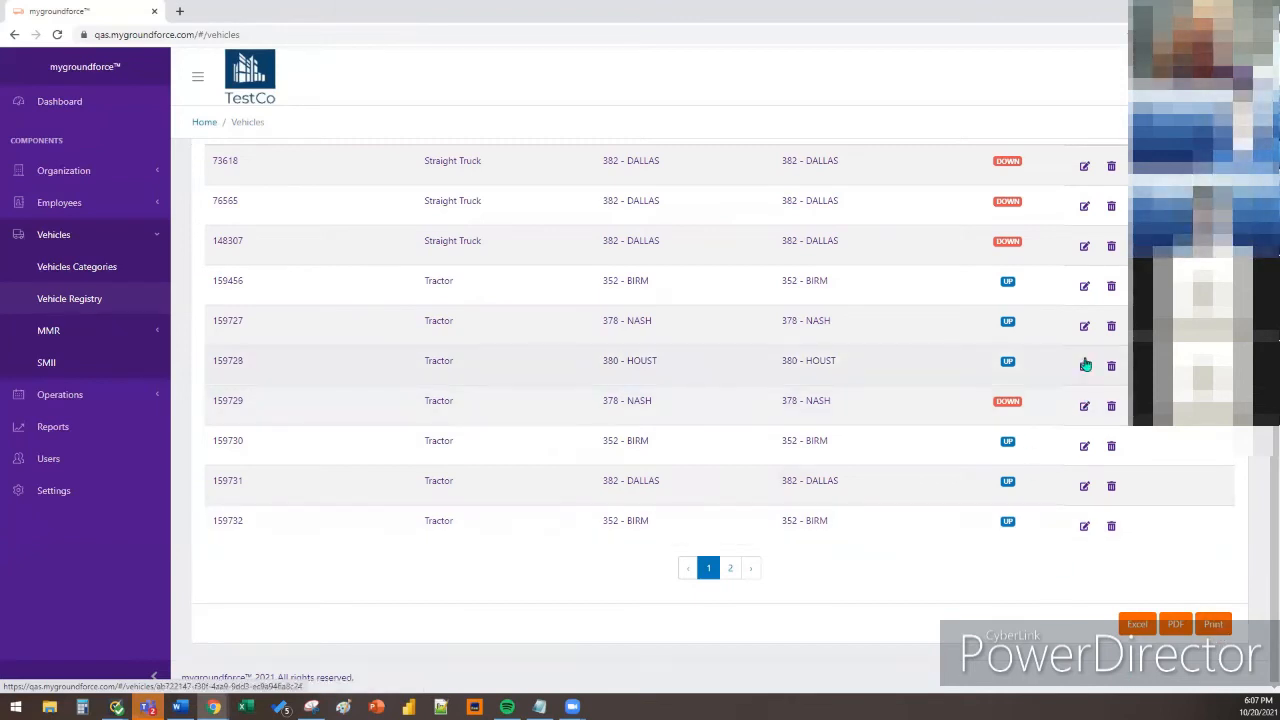
Reopen tractor 159456's details and review its Status options, leaving it UP
click(1085, 284)
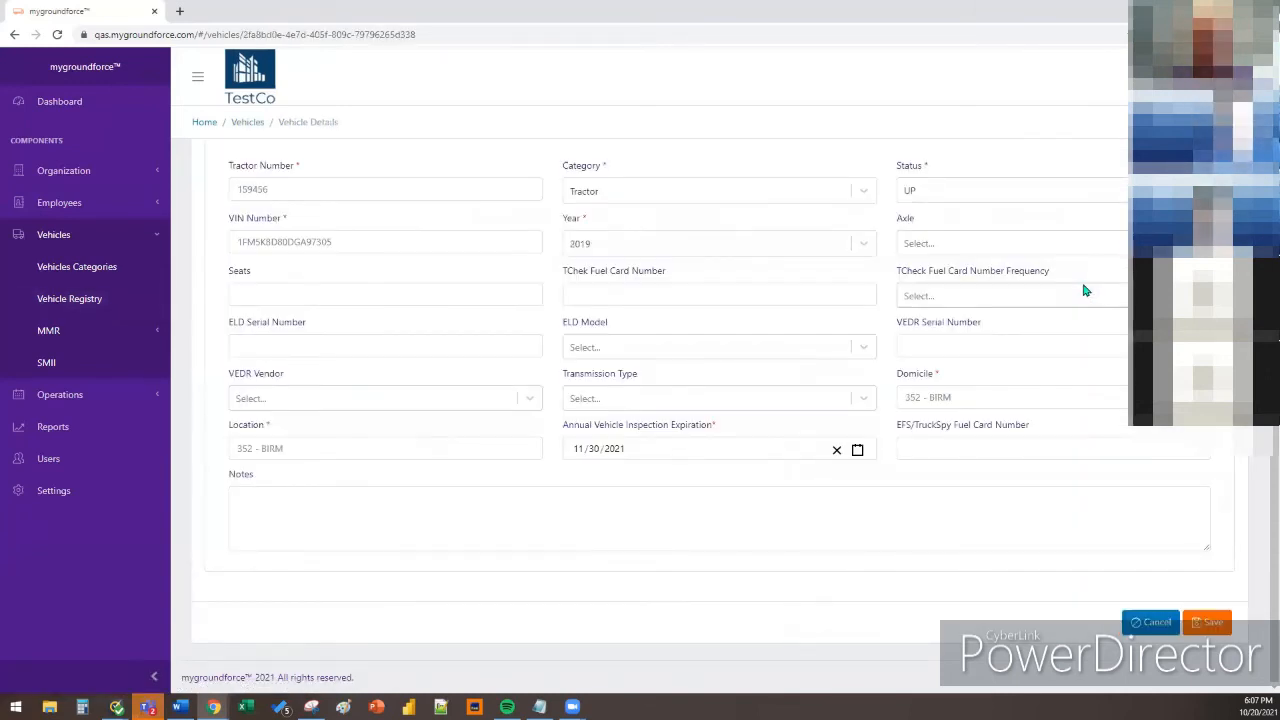
scroll(1085, 290, up, 1)
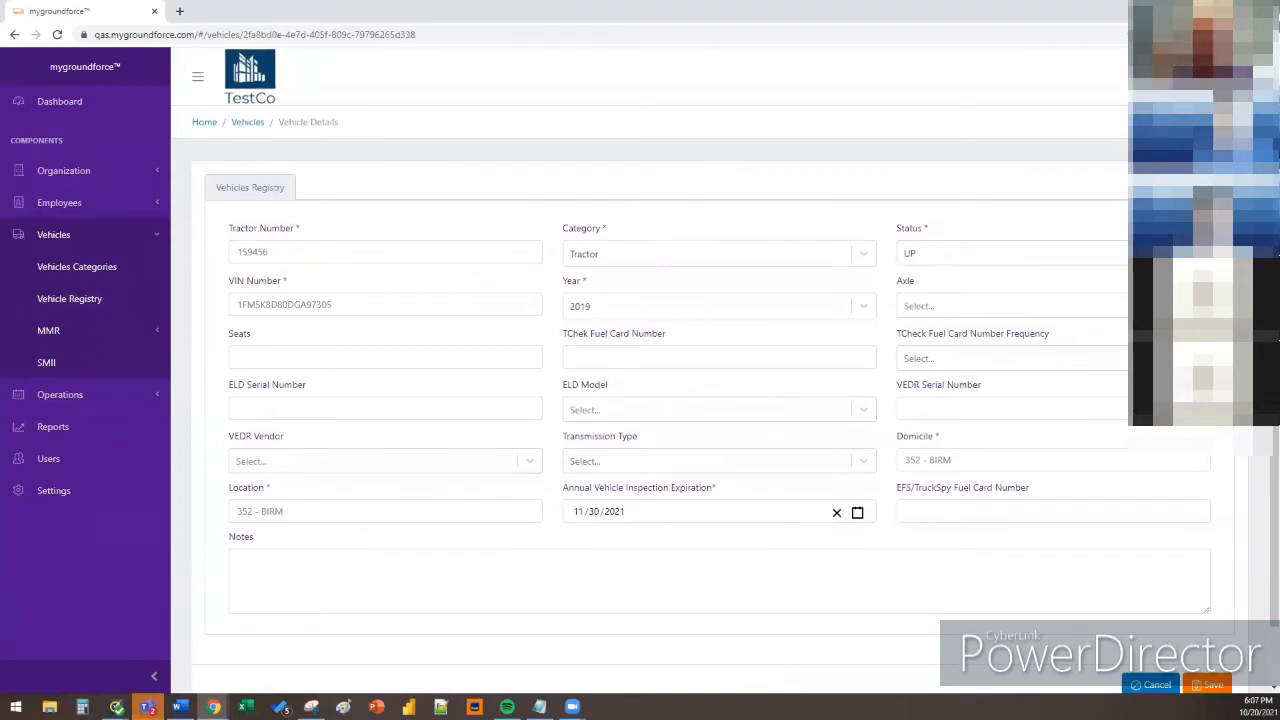
click(1190, 253)
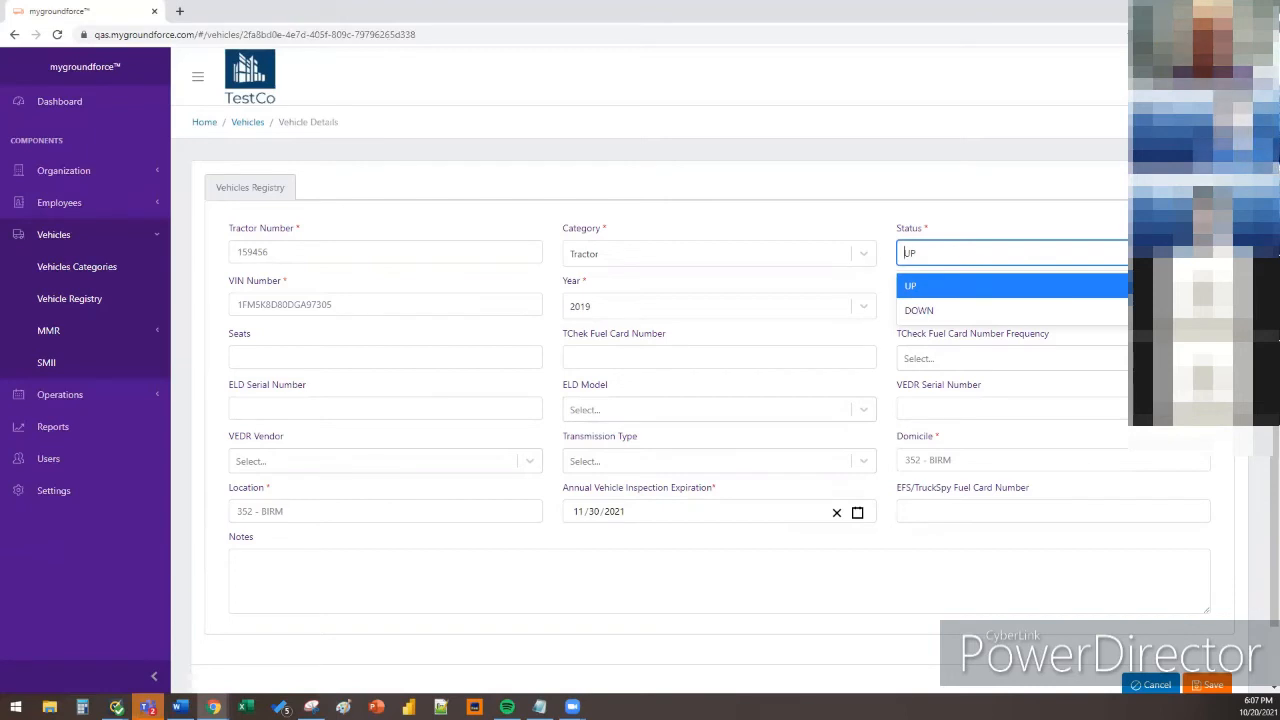
key(alt+Tab)
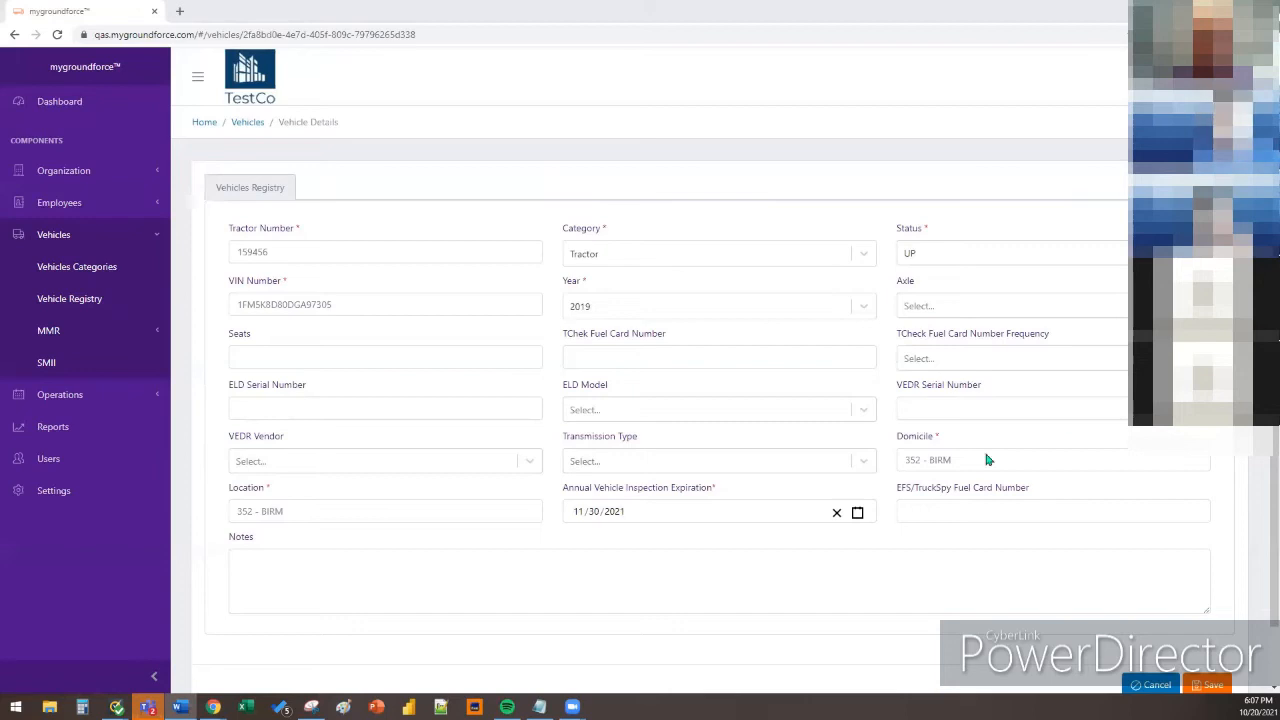
click(1156, 684)
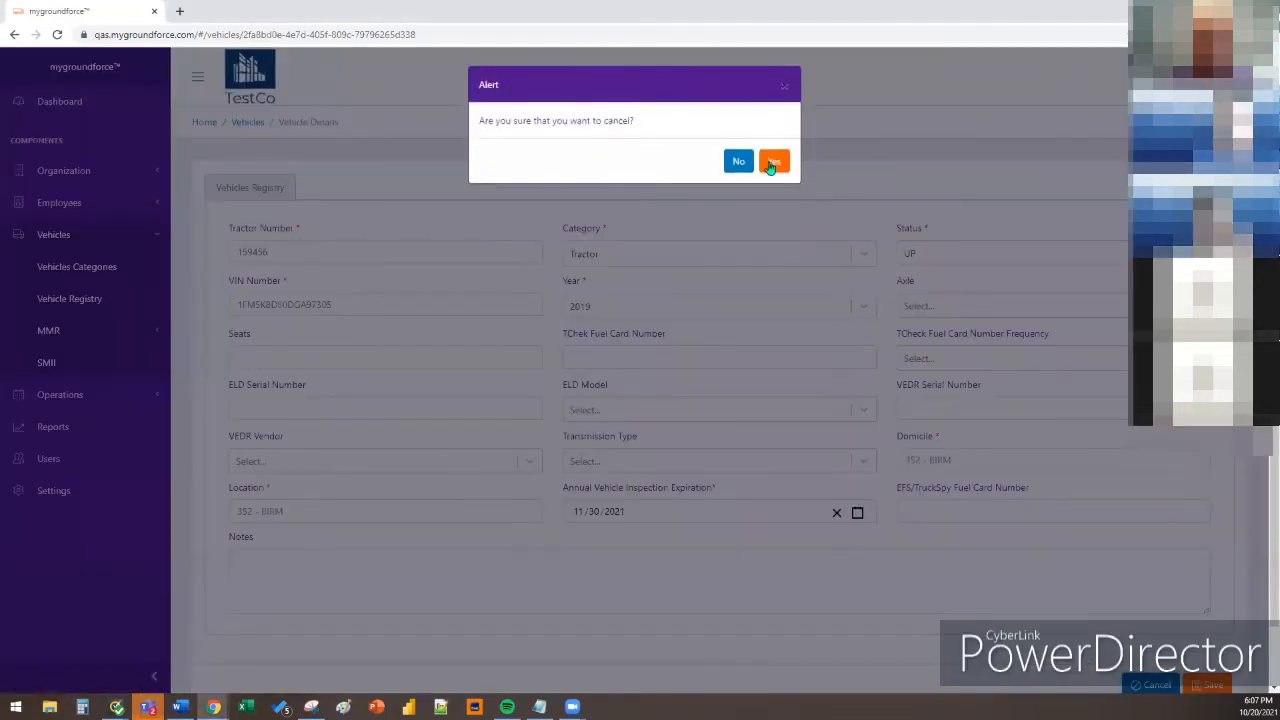
Confirm Yes to discard the edit, landing on the list with 159456 UP and 159729 DOWN
click(773, 162)
scroll(700, 400, down, 2)
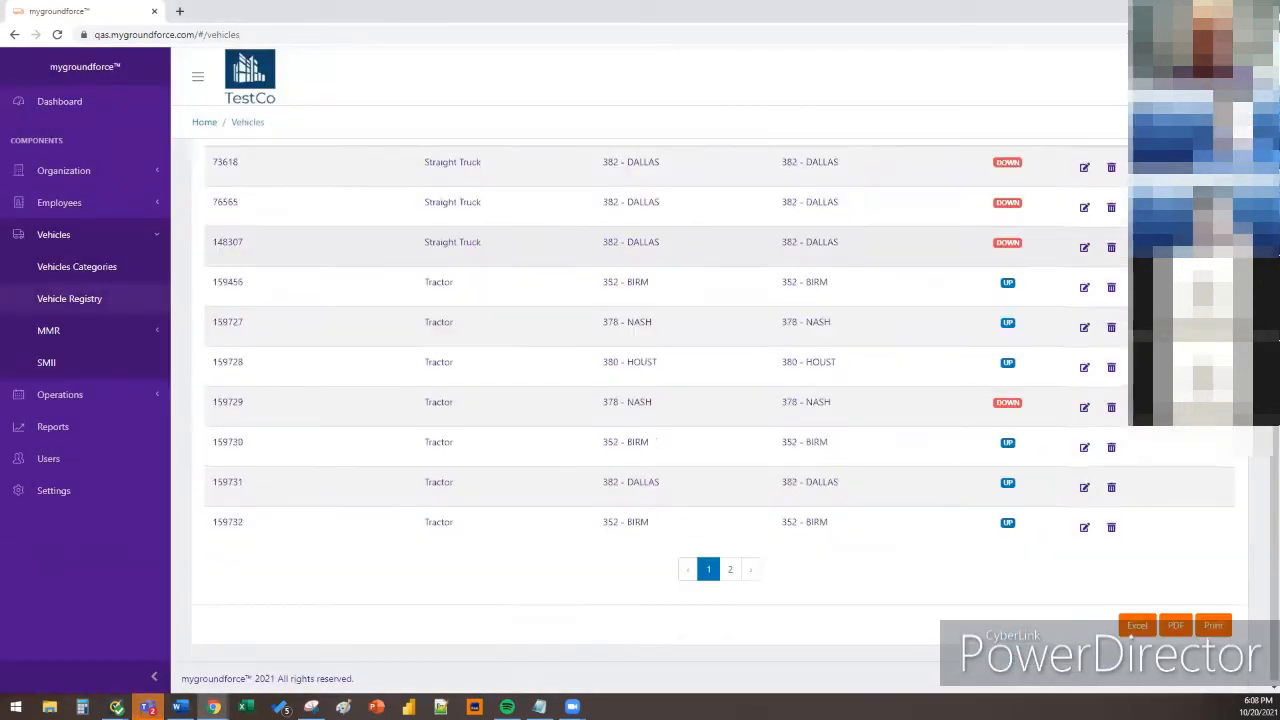
scroll(917, 351, up, 1)
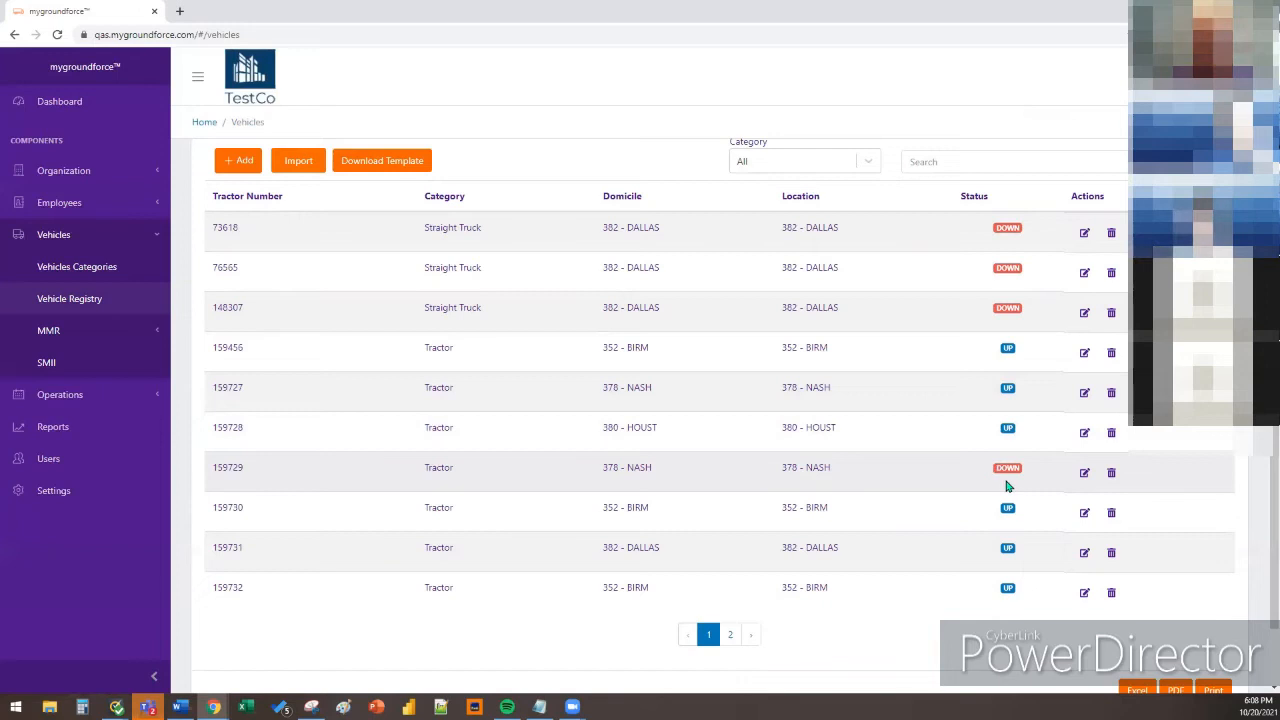
scroll(1100, 540, down, 1)
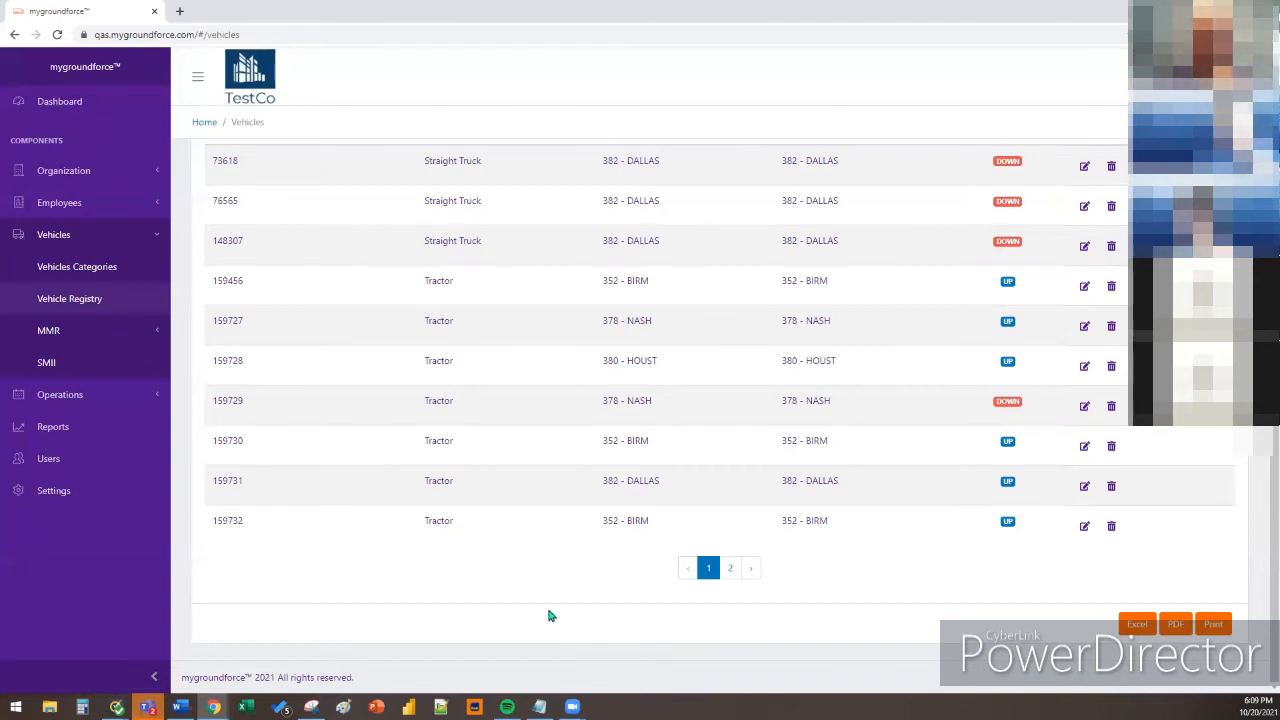
scroll(628, 617, up, 1)
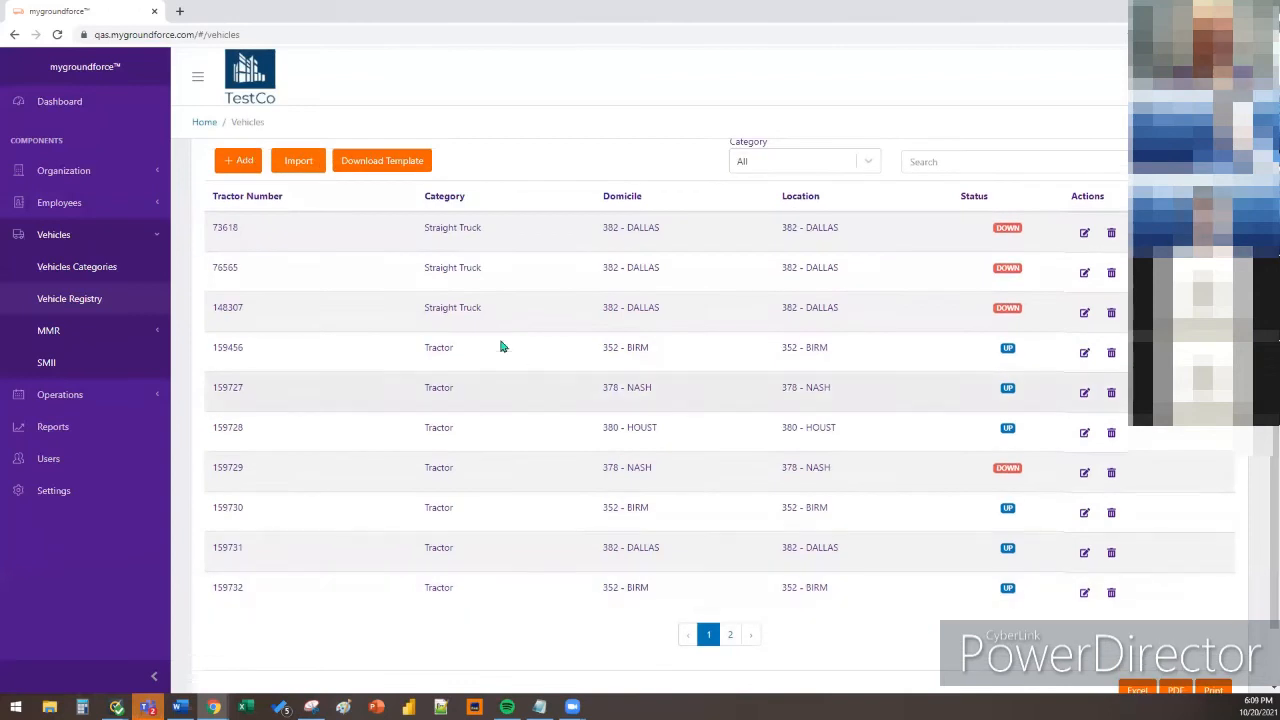
Reopen tractor 159456's Vehicle Details, showing status UP and inspection expiring 11/30/2021
click(1083, 353)
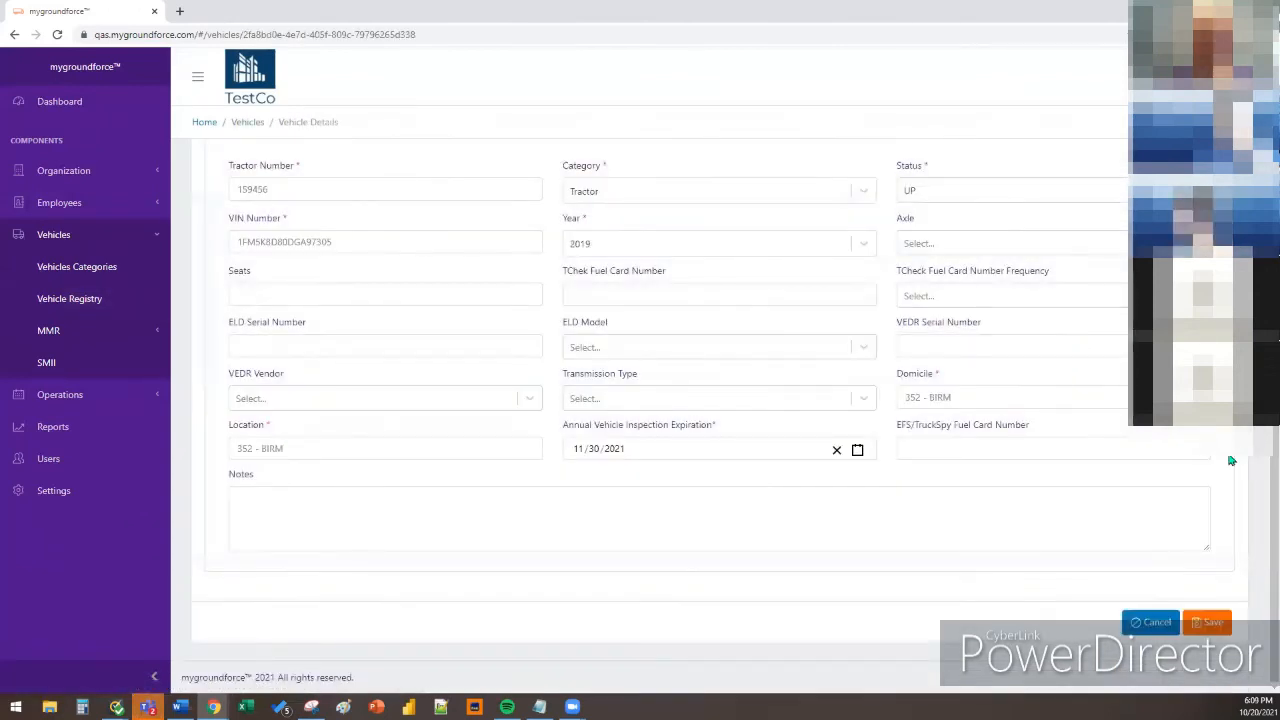
scroll(1229, 457, up, 1)
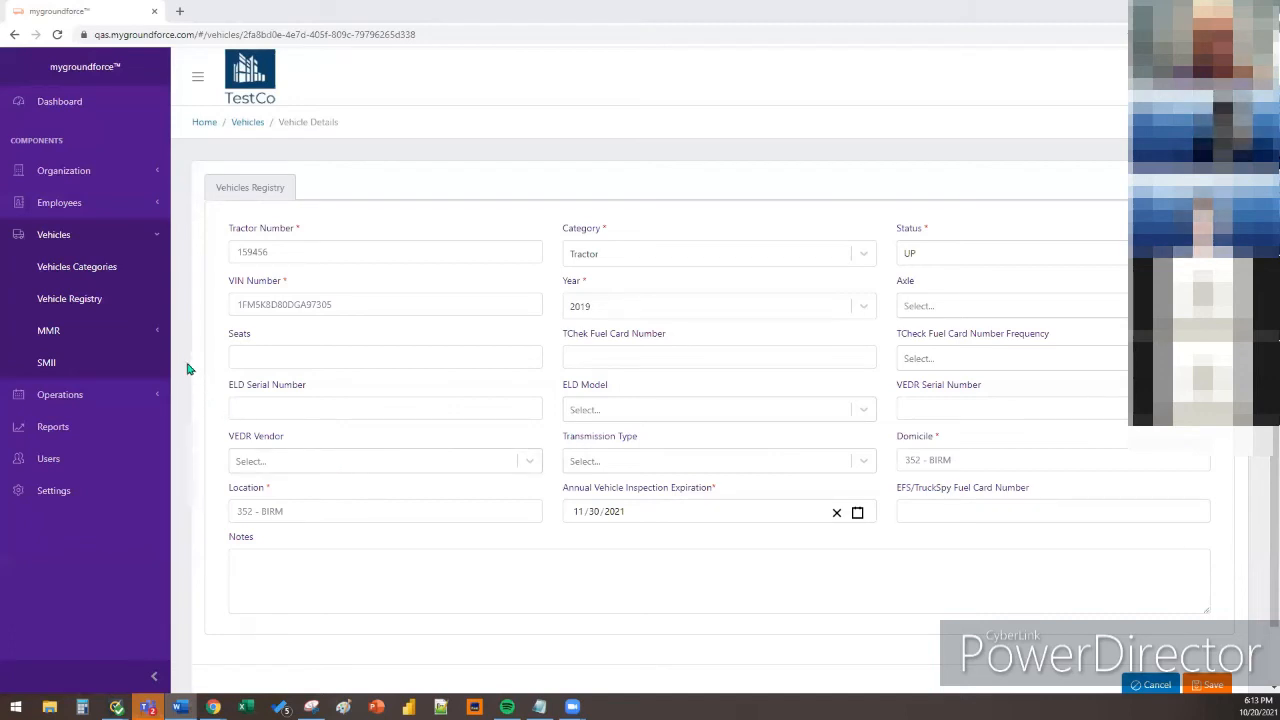
Go to MMR > Create in the sidebar to start a monthly maintenance record
click(130, 331)
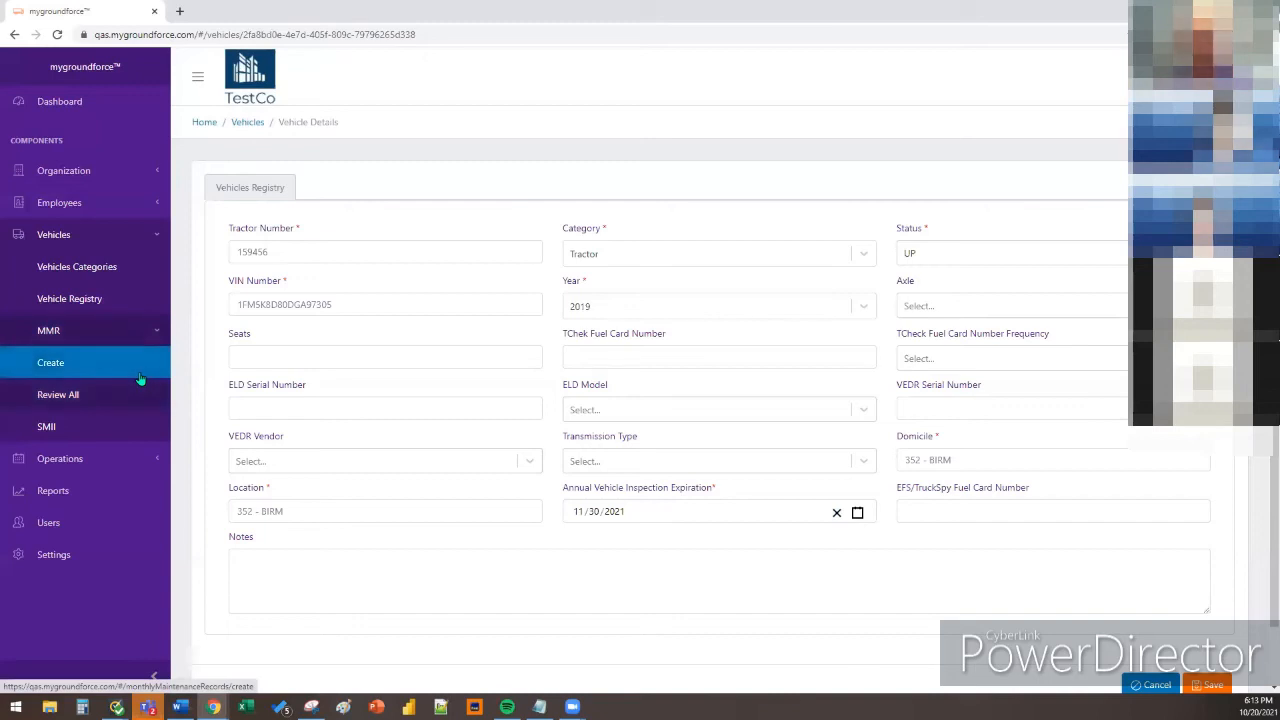
click(141, 376)
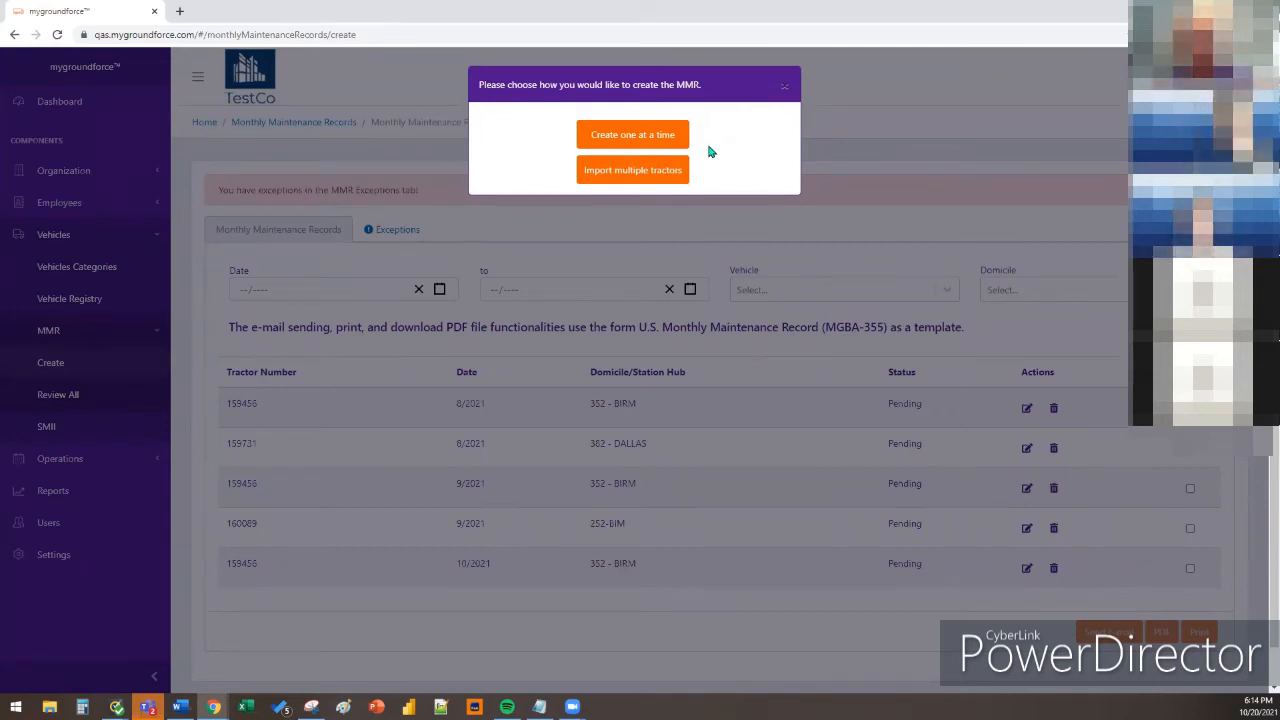
Choose 'Create one at a time' and look over the blank Monthly Maintenance Record form
click(679, 138)
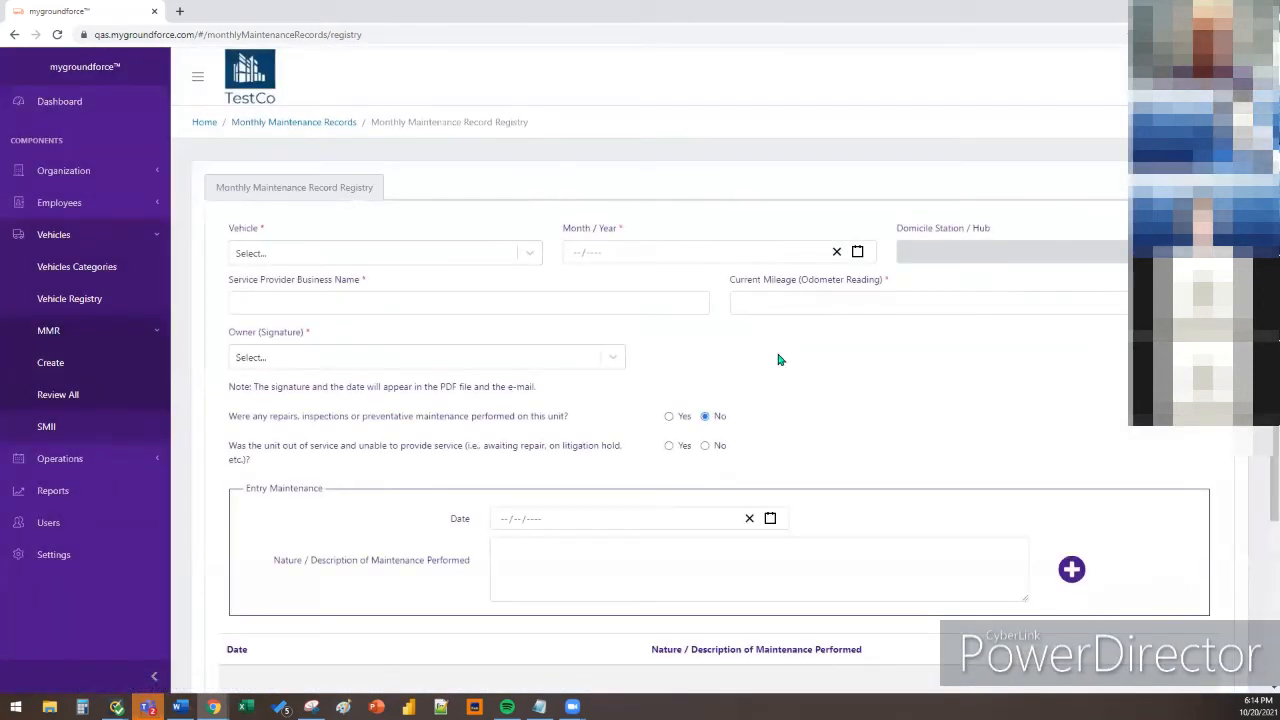
scroll(783, 364, down, 1)
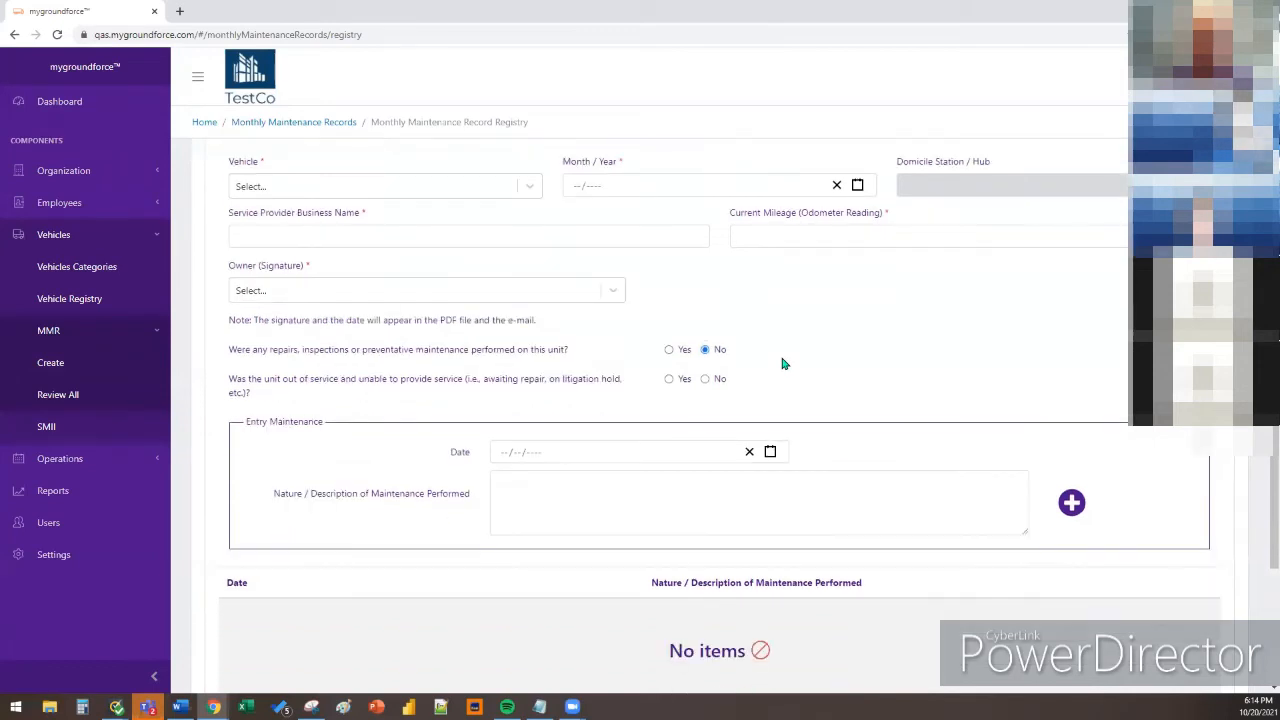
scroll(783, 362, down, 2)
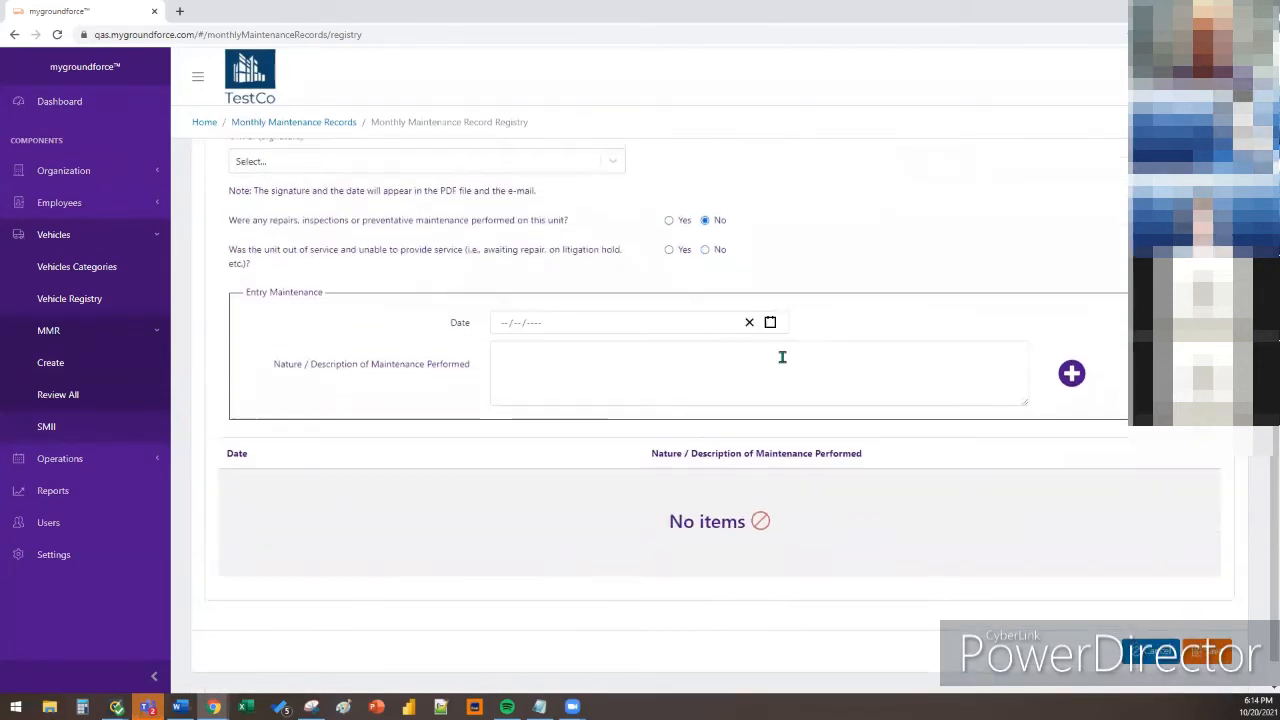
scroll(705, 346, up, 3)
scroll(860, 414, down, 3)
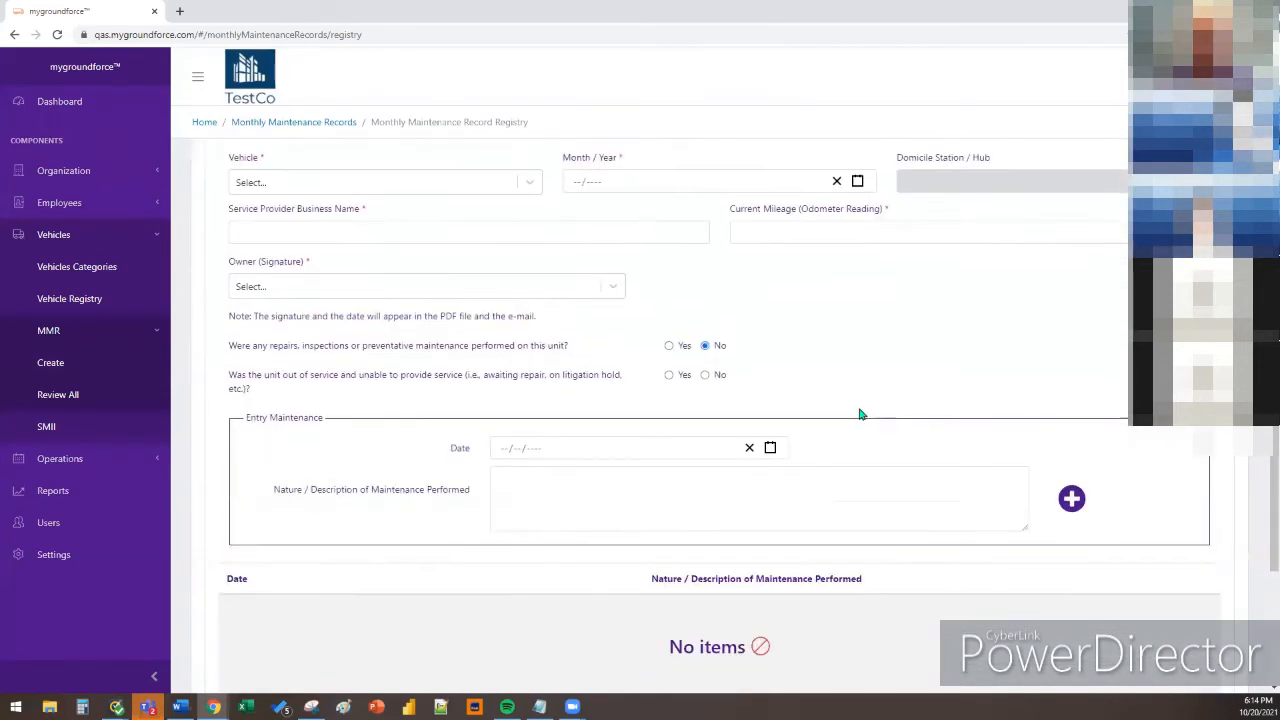
scroll(860, 414, up, 3)
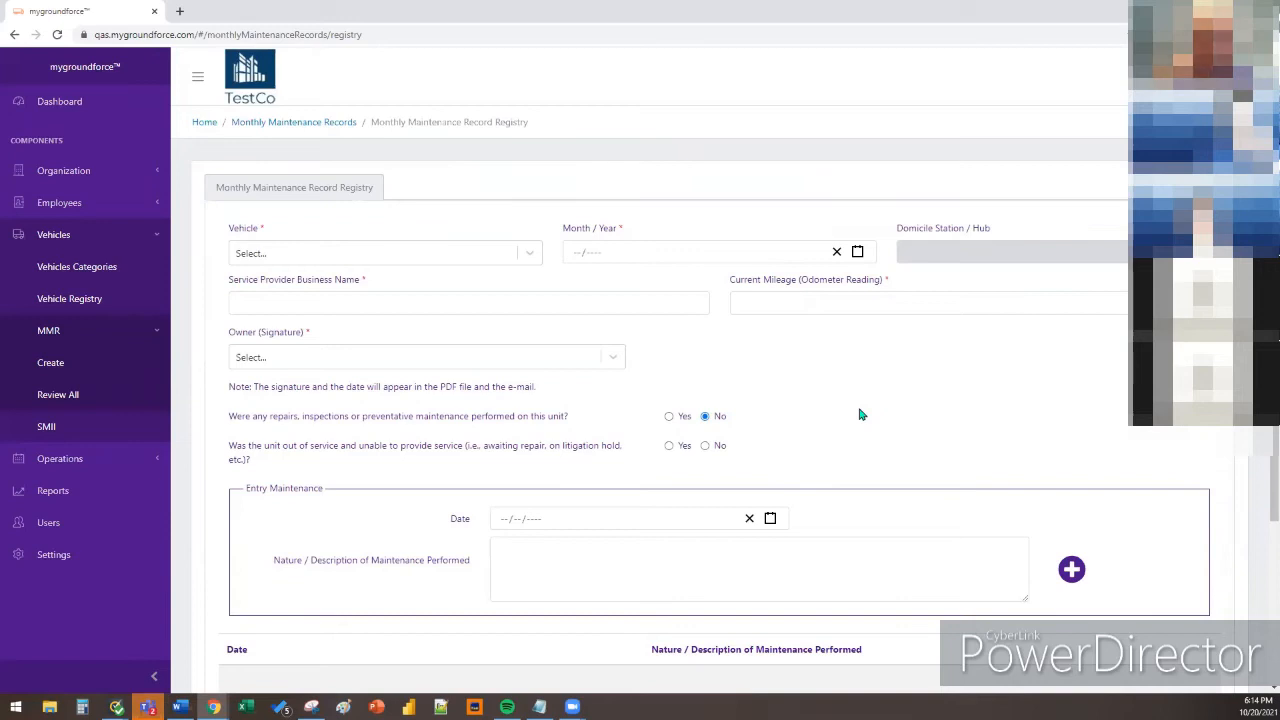
Set the record's vehicle to 159456 and month to October 2021, leaving Owner unselected
click(530, 254)
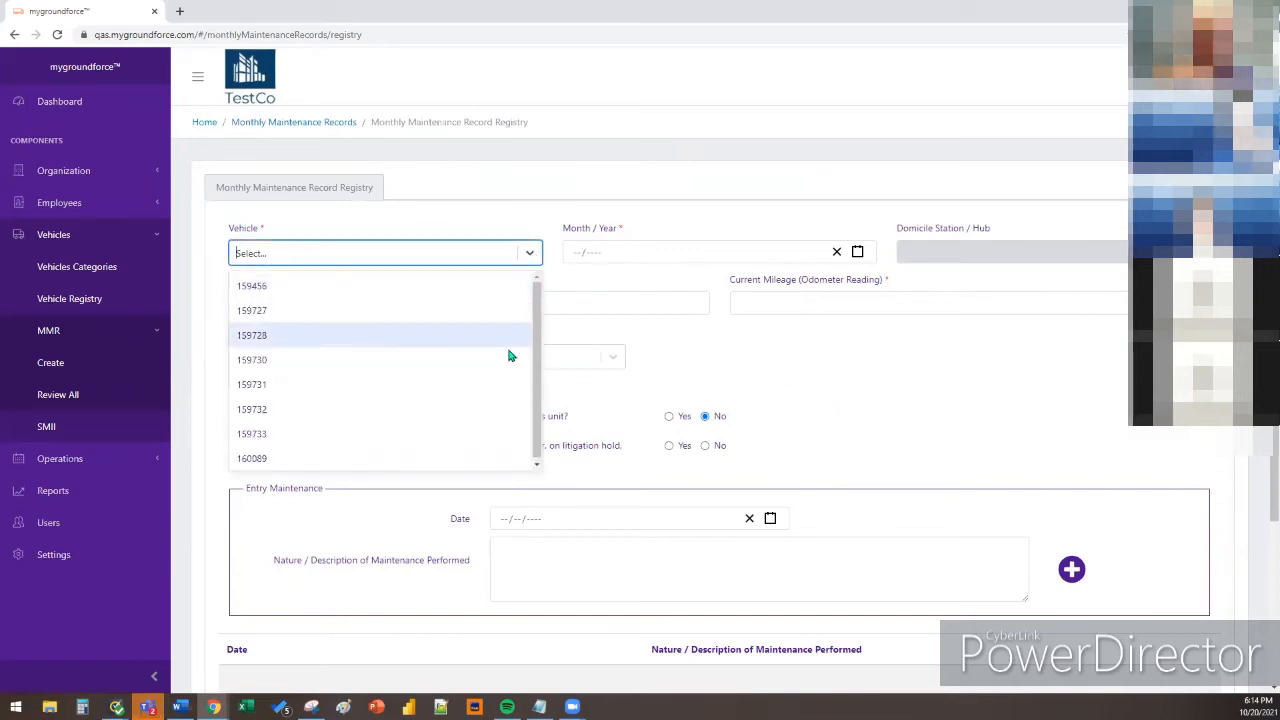
click(505, 291)
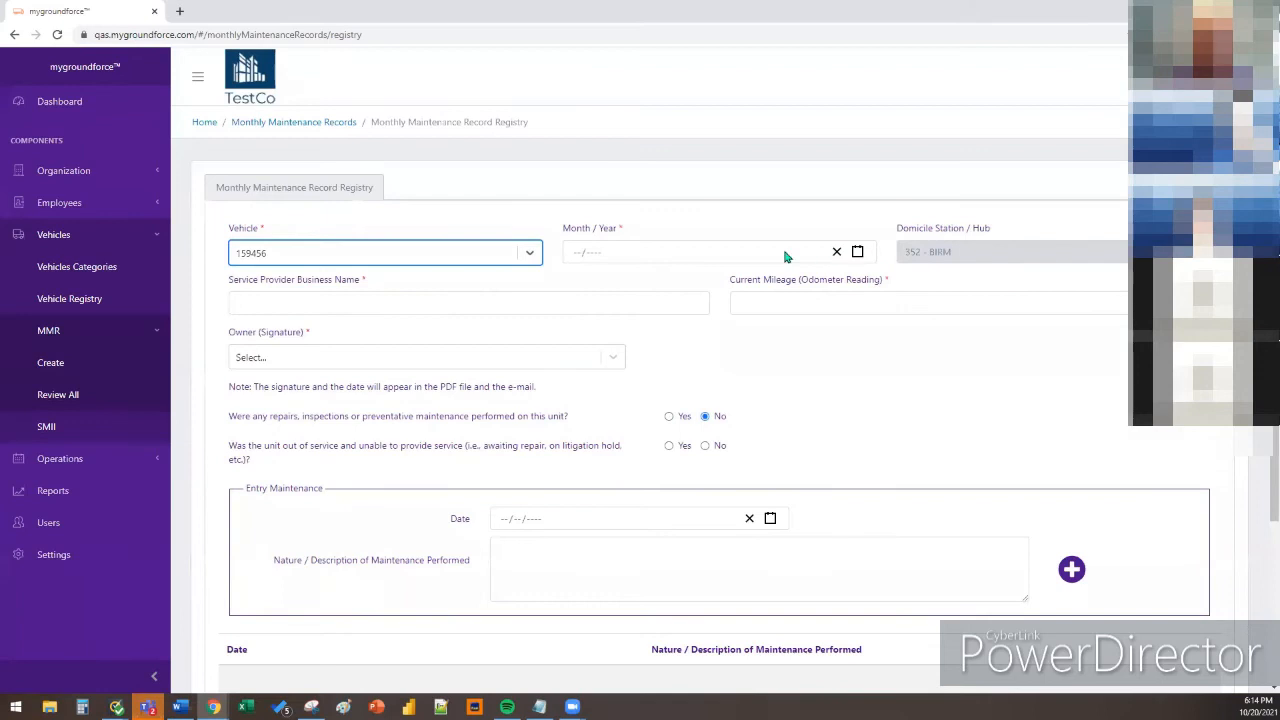
click(857, 252)
click(620, 467)
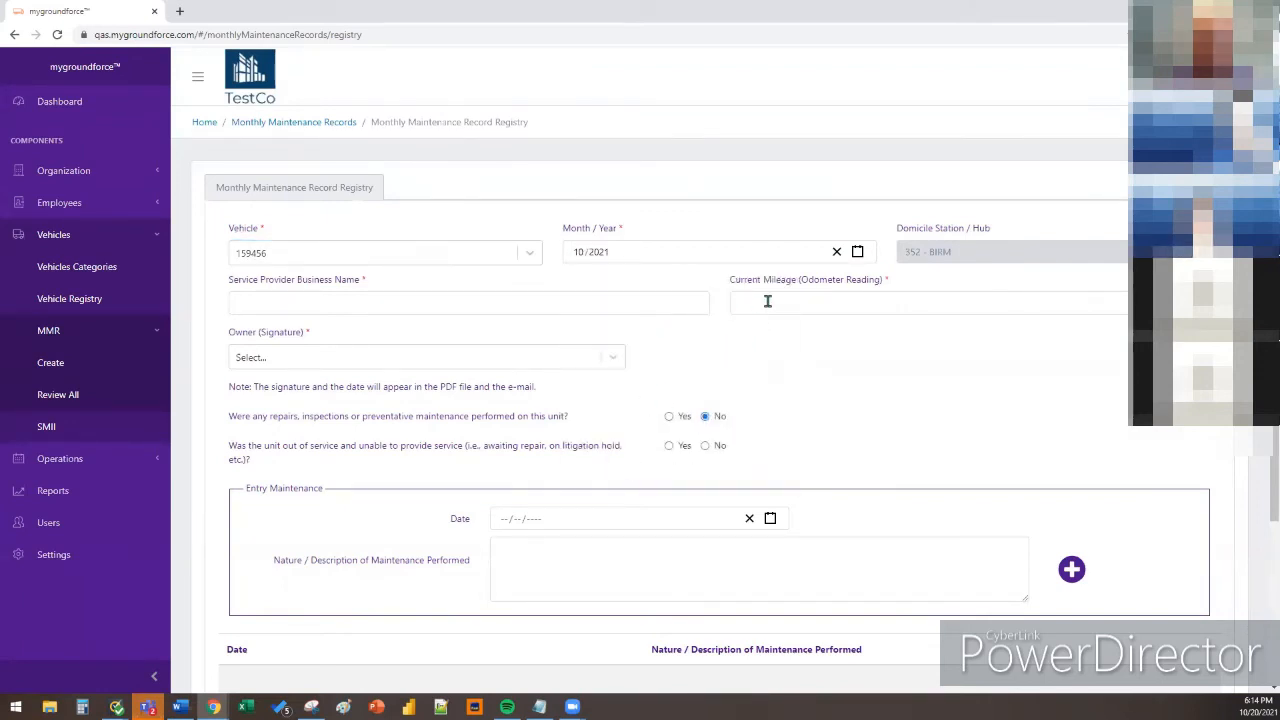
click(614, 361)
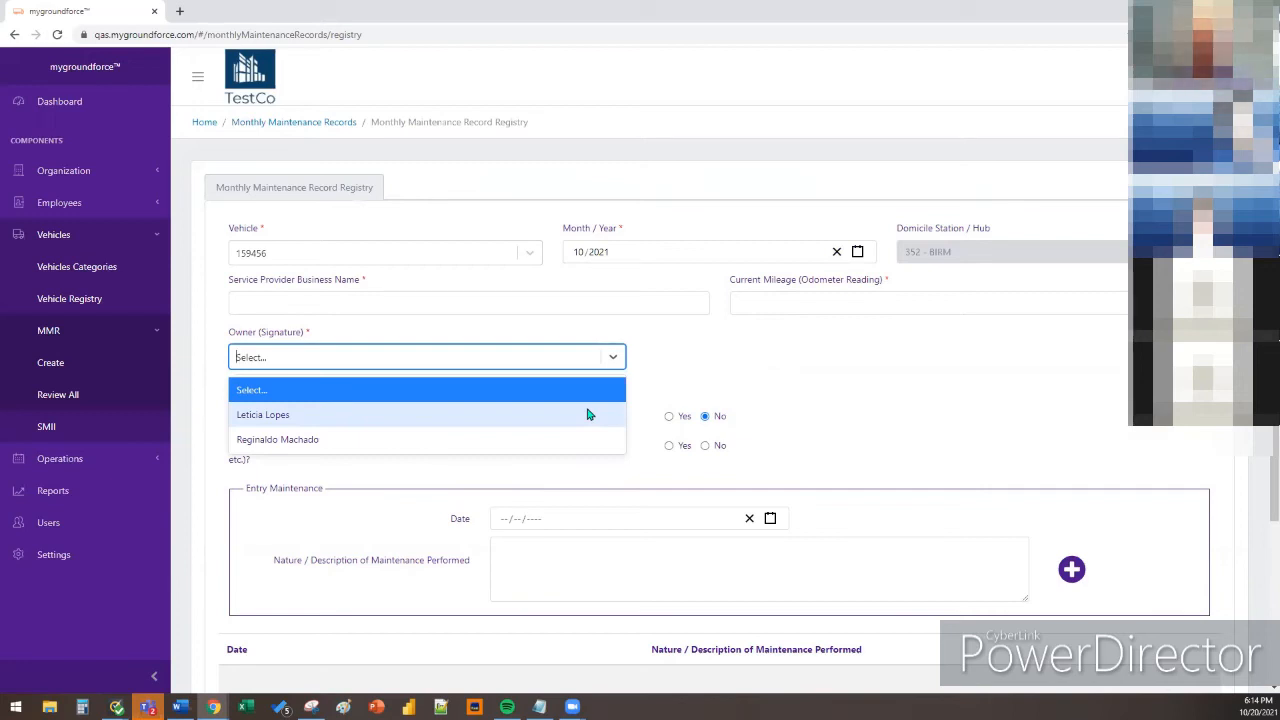
click(661, 361)
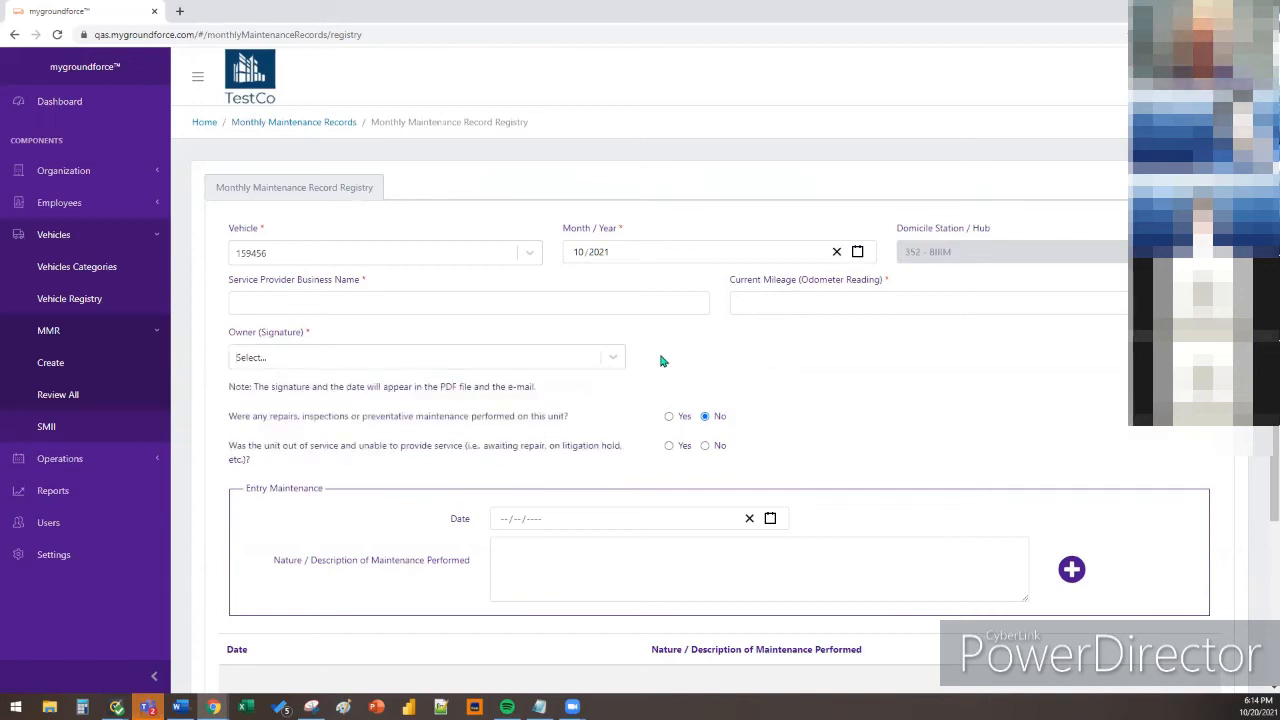
scroll(755, 372, down, 1)
scroll(851, 413, down, 2)
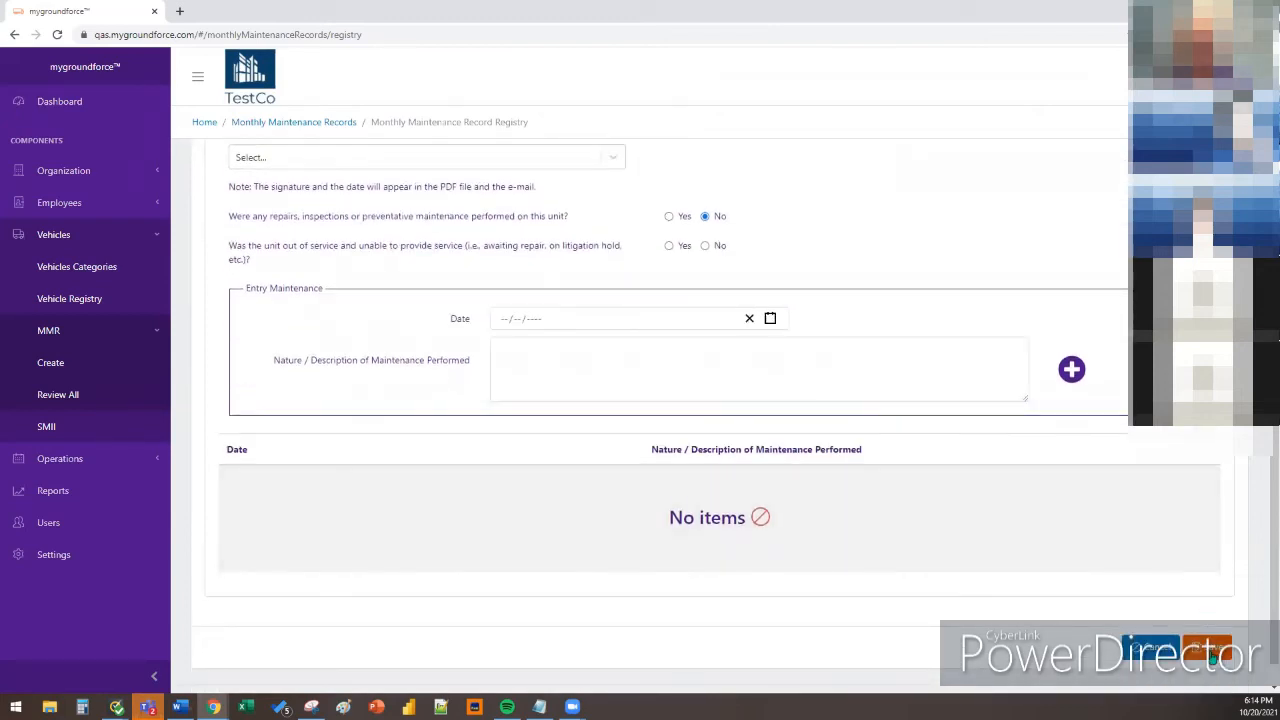
click(1200, 650)
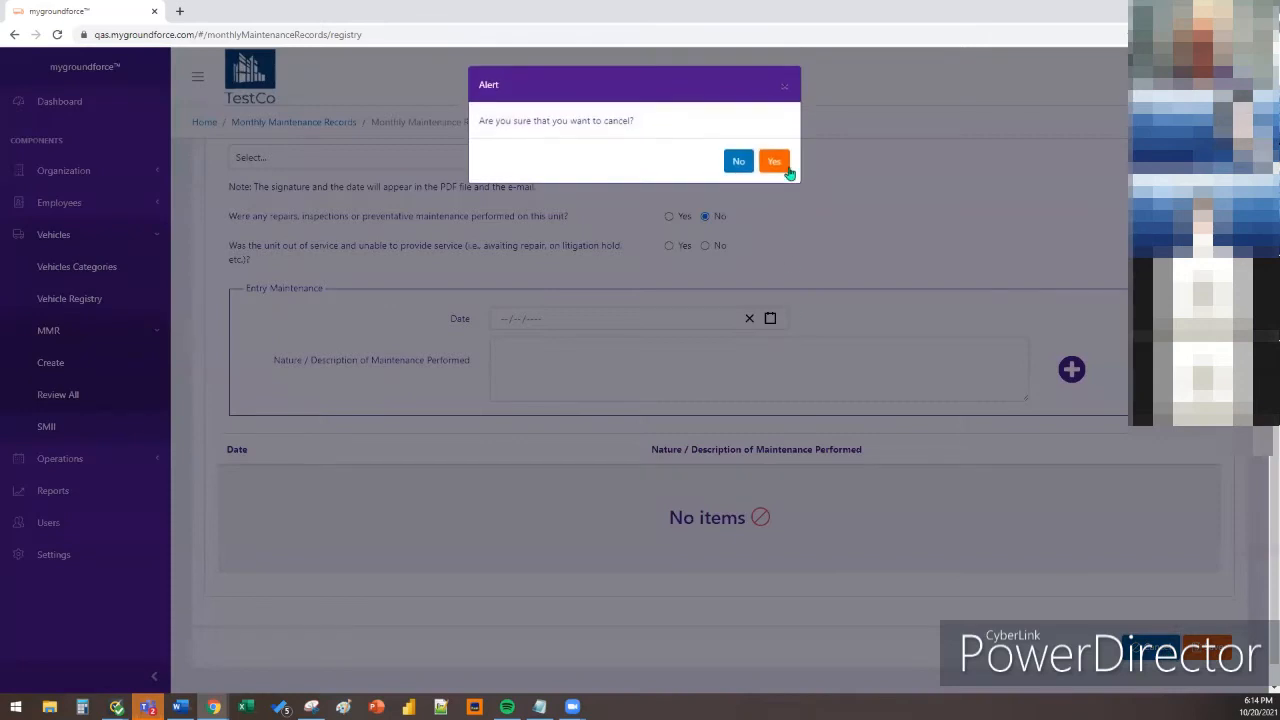
Confirm discarding the record changes, then check and clear the select-all box on the records list
click(776, 155)
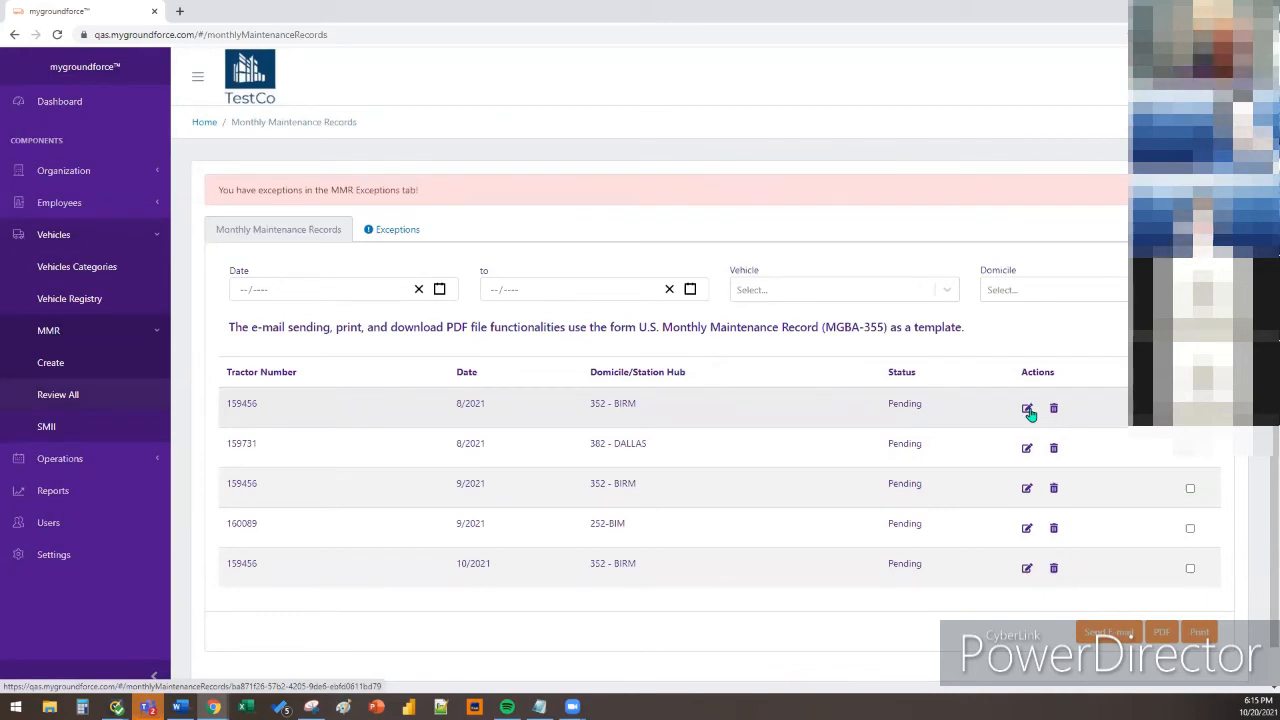
click(1190, 373)
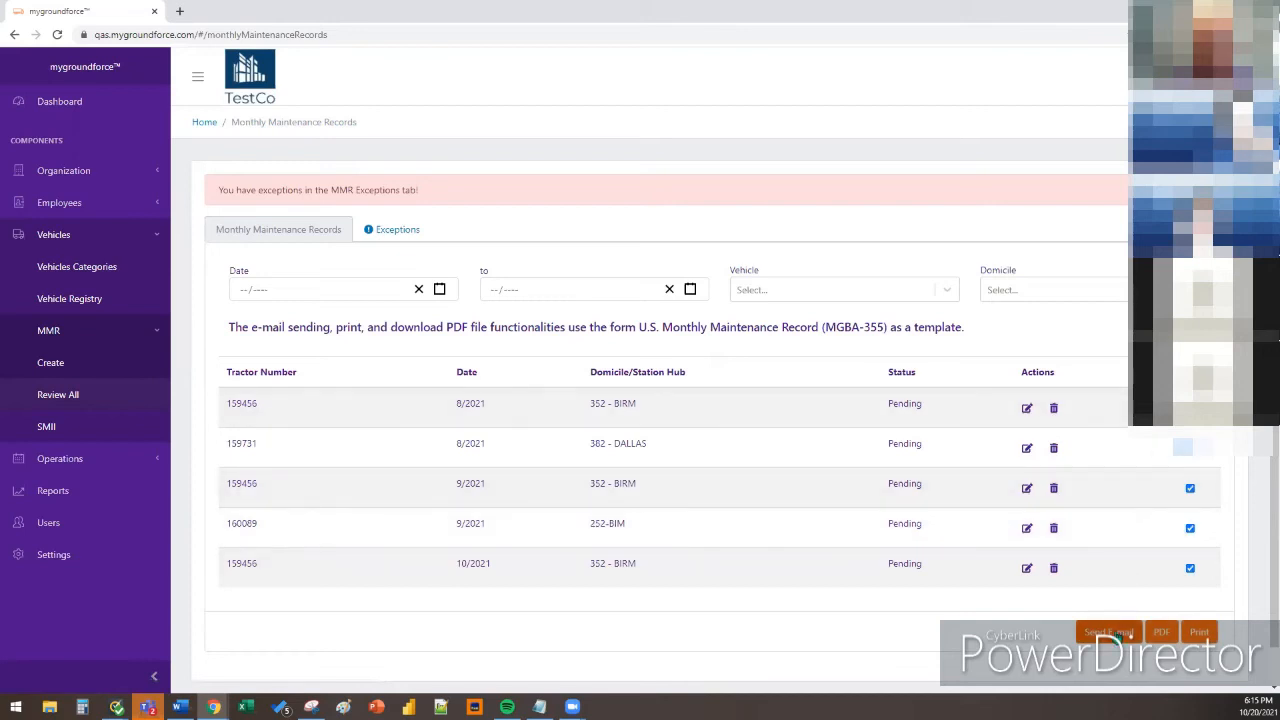
click(1190, 373)
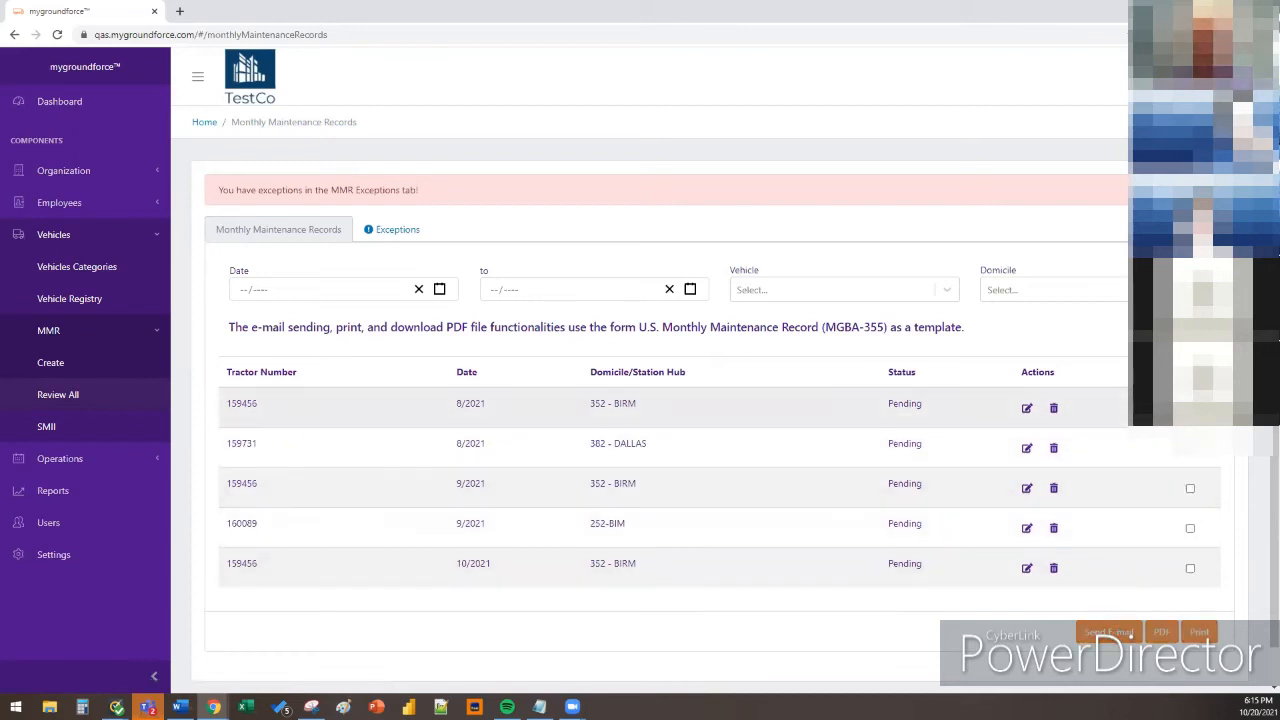
click(1190, 408)
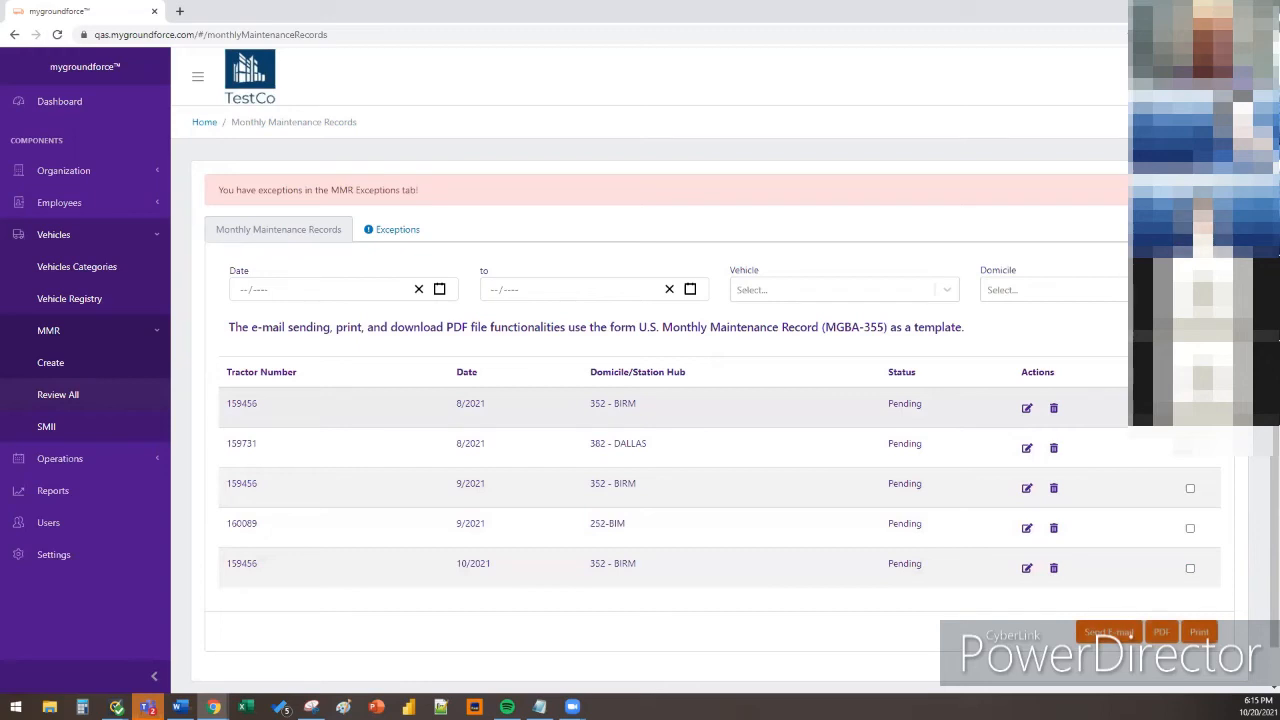
Download the multiple-tractor MMR import template from MMR > Create and open the saved file in Excel
click(106, 356)
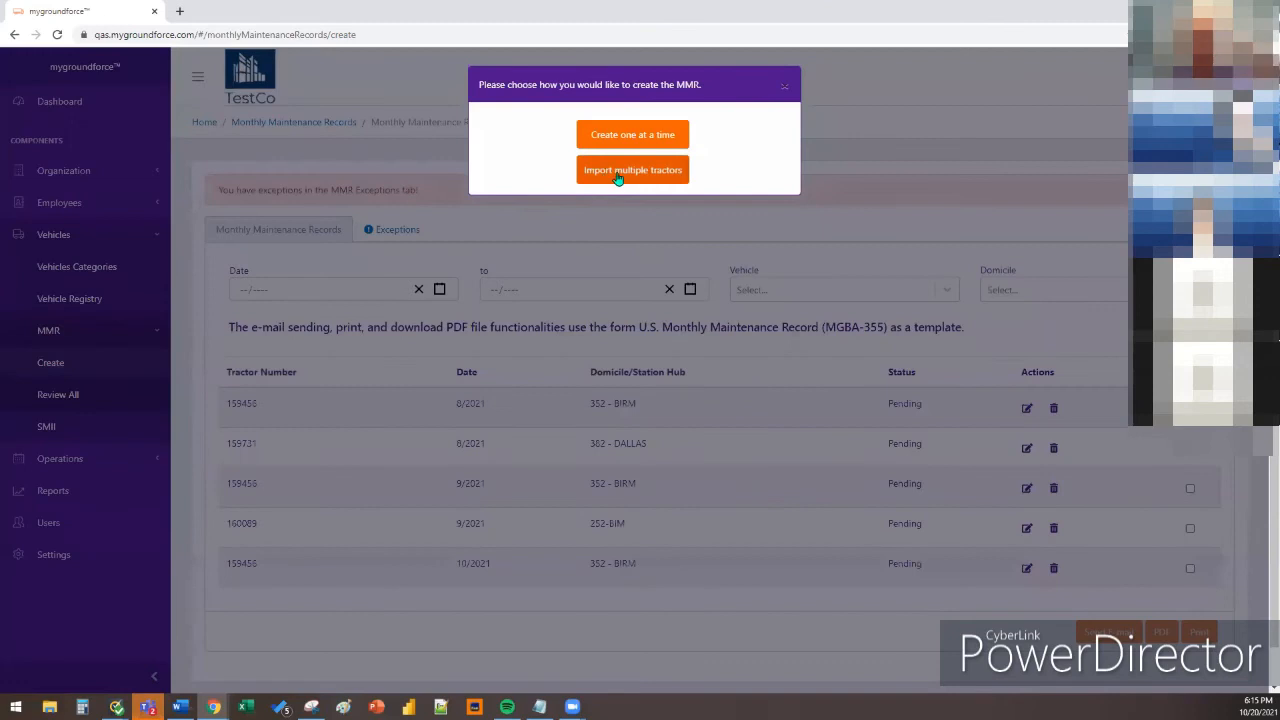
click(638, 177)
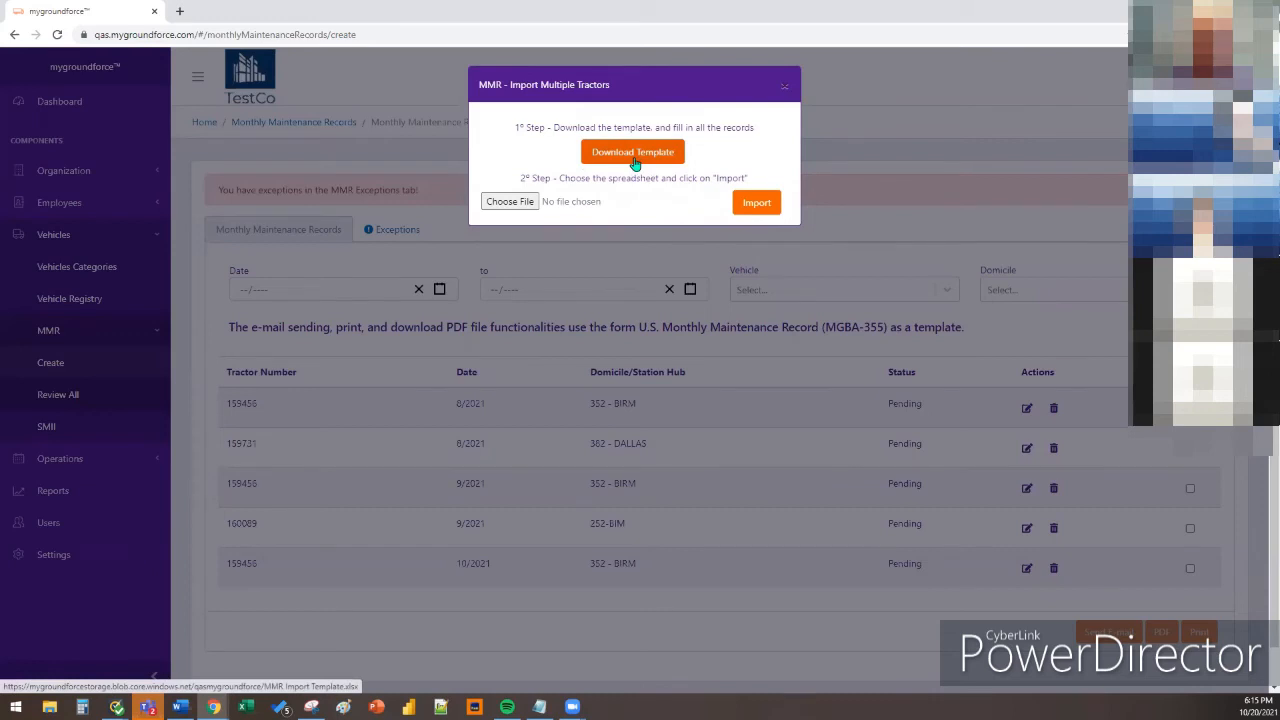
click(634, 163)
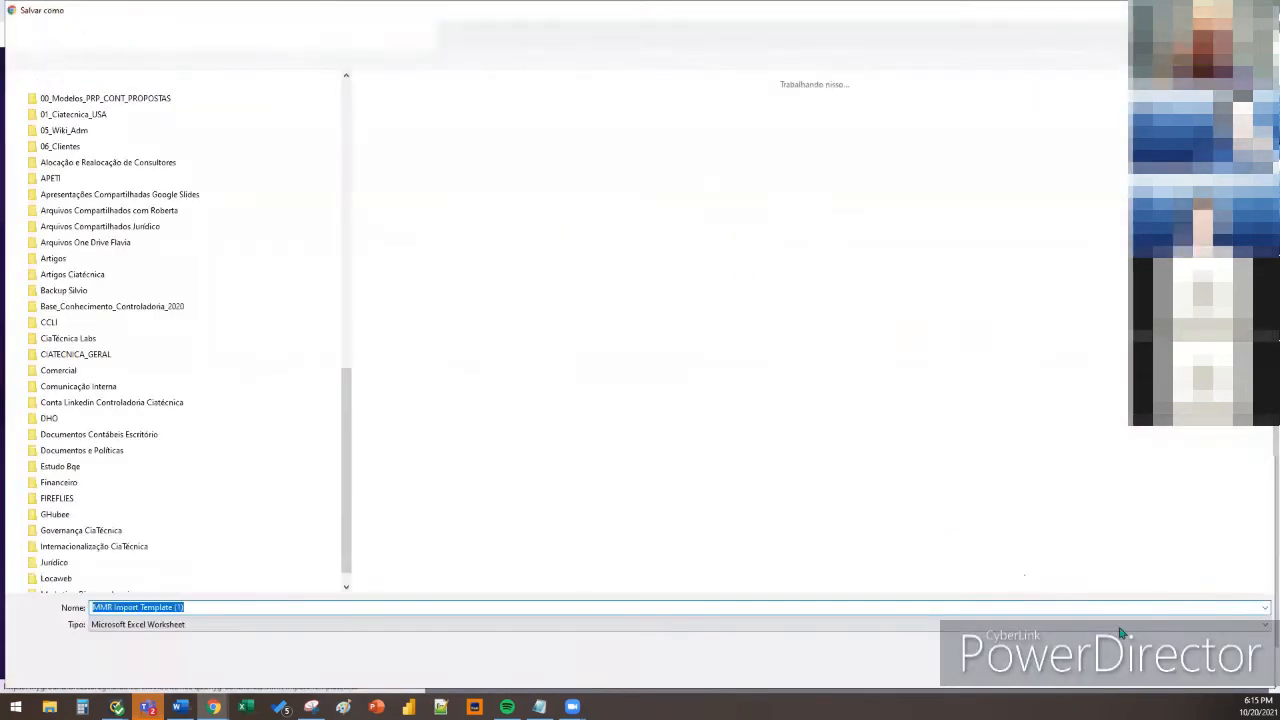
click(1169, 671)
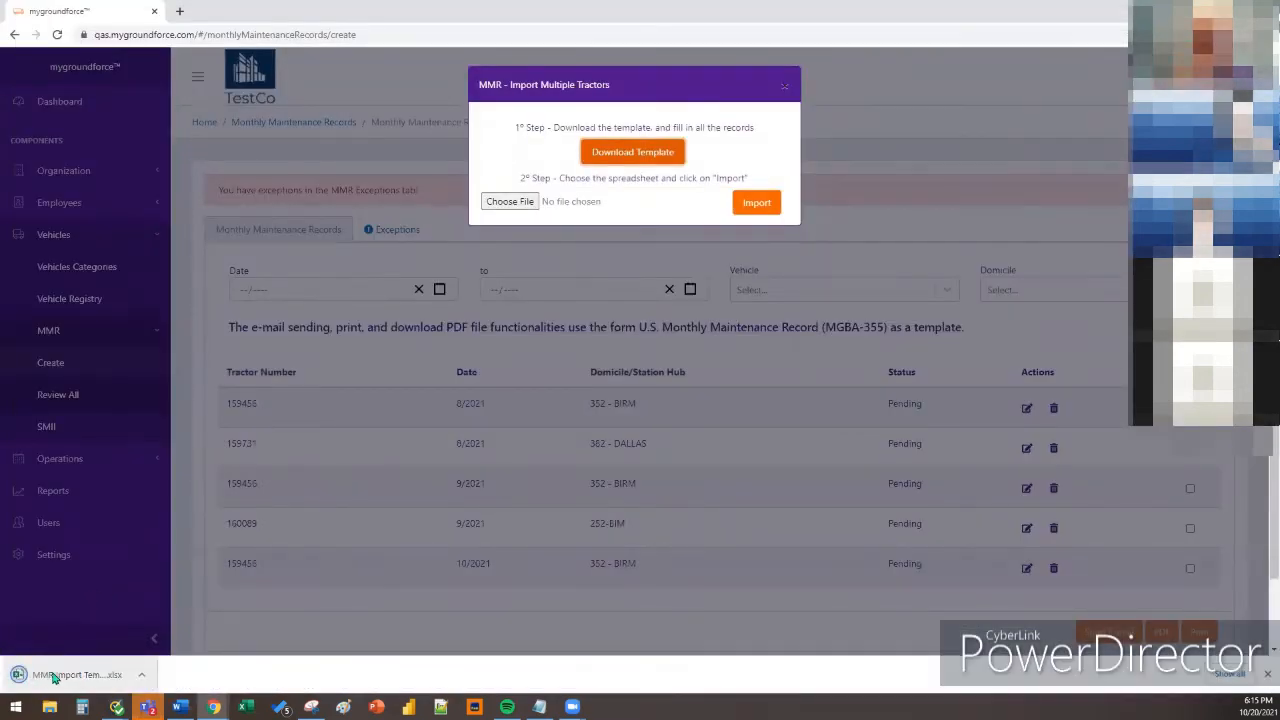
click(60, 675)
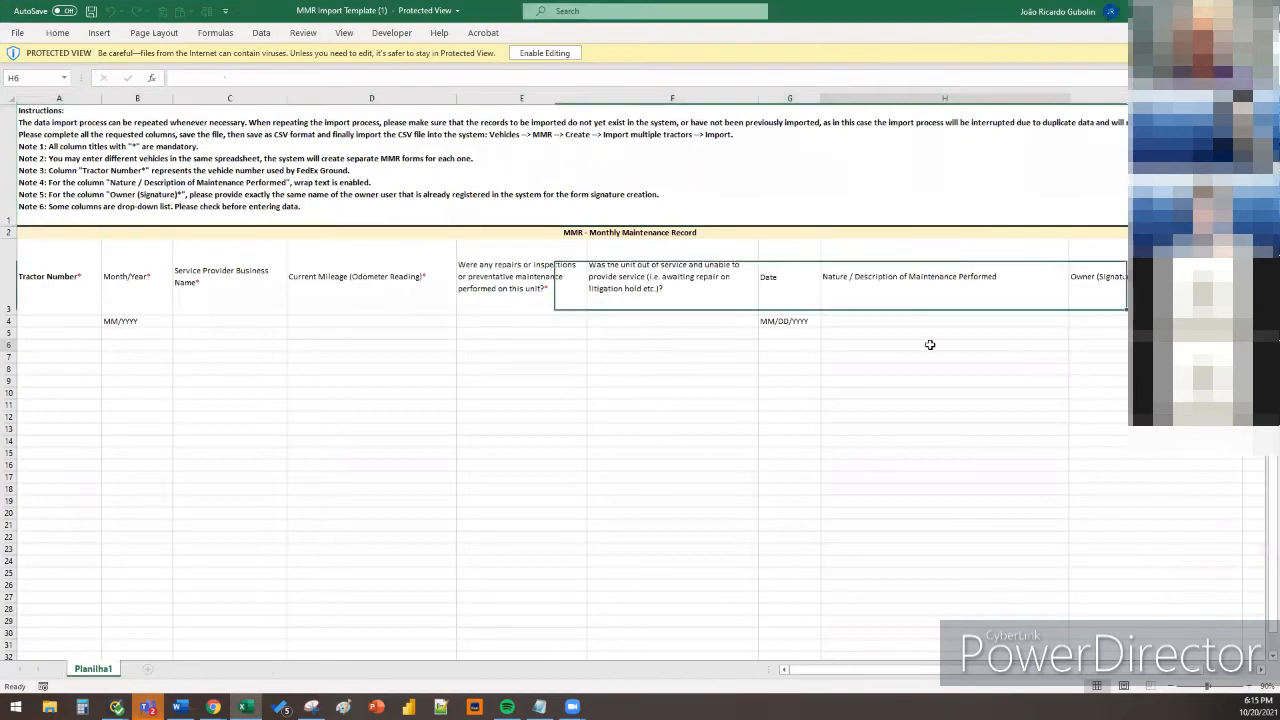
Maximize the MMR import template, inspect its example entry row under the headers, then close the workbook
click(957, 346)
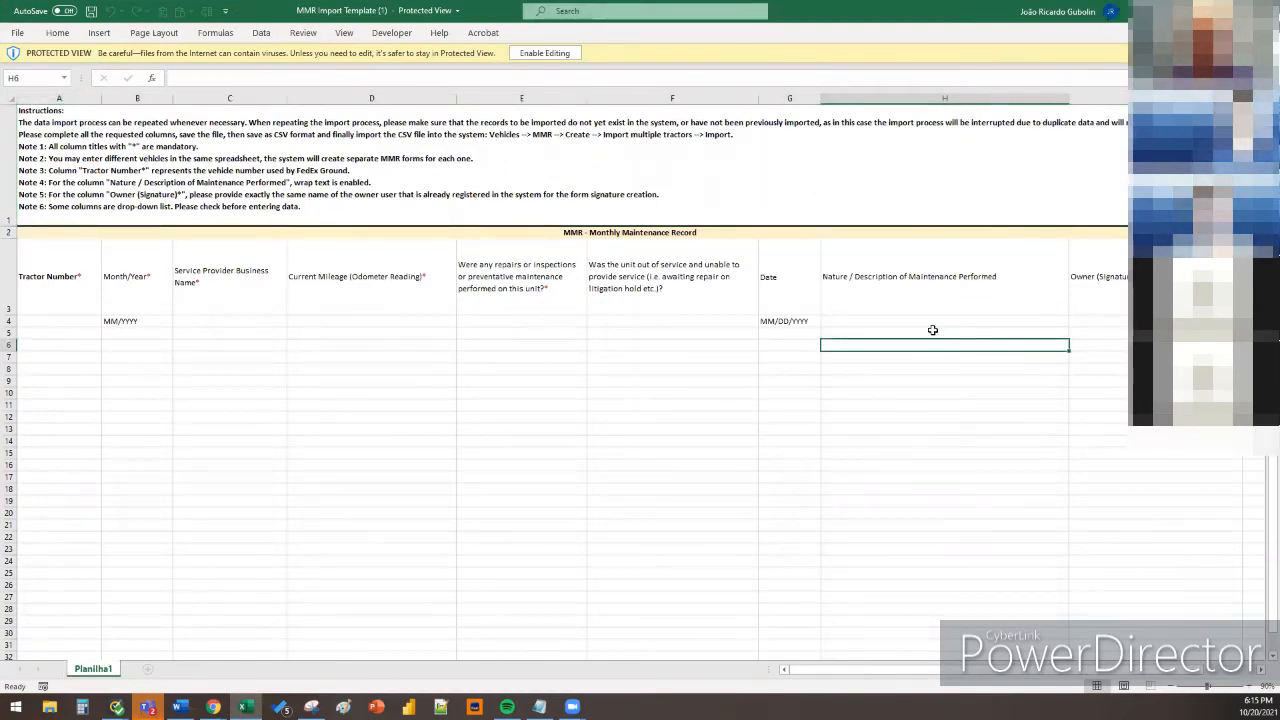
click(945, 320)
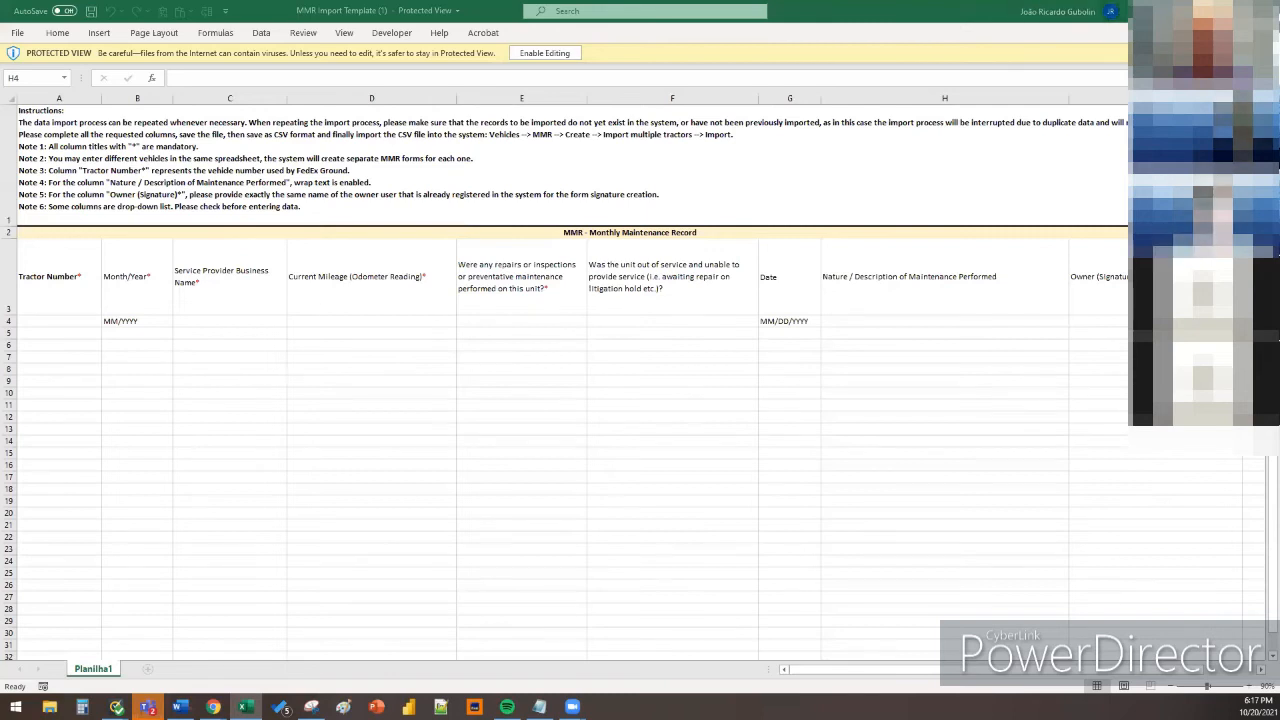
click(1264, 11)
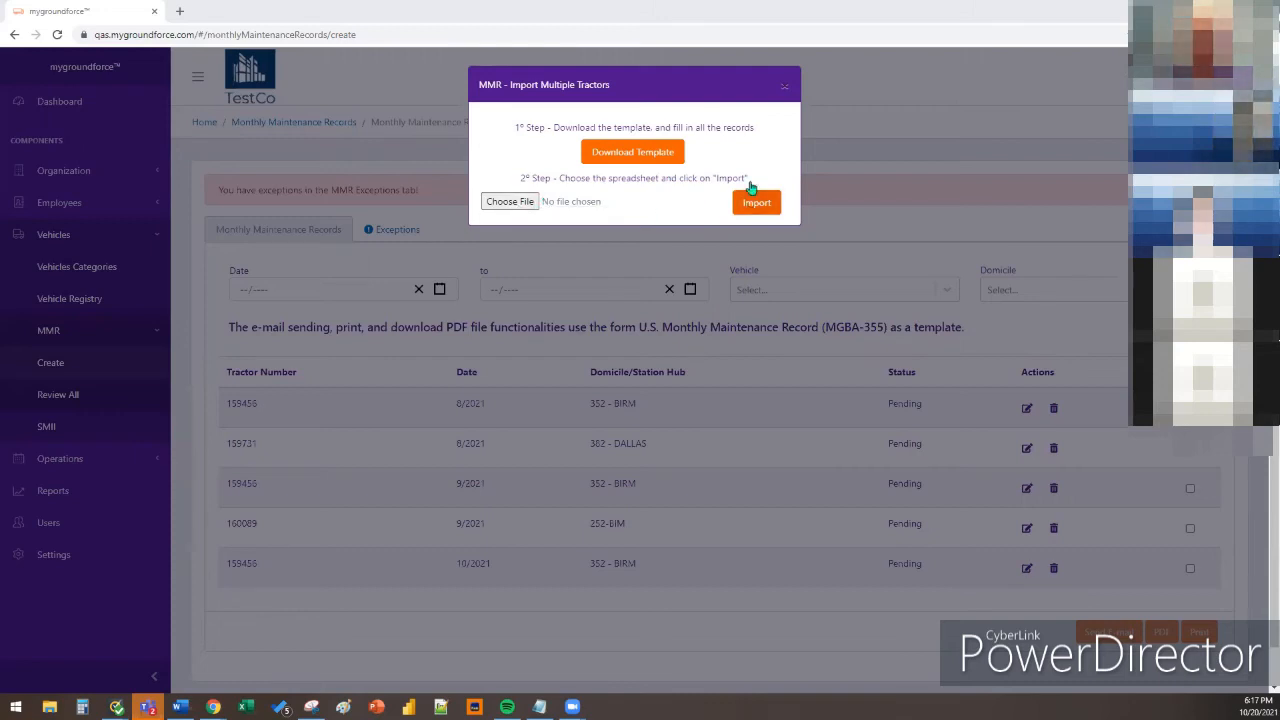
Close the MMR - Import Multiple Tractors dialog
click(783, 87)
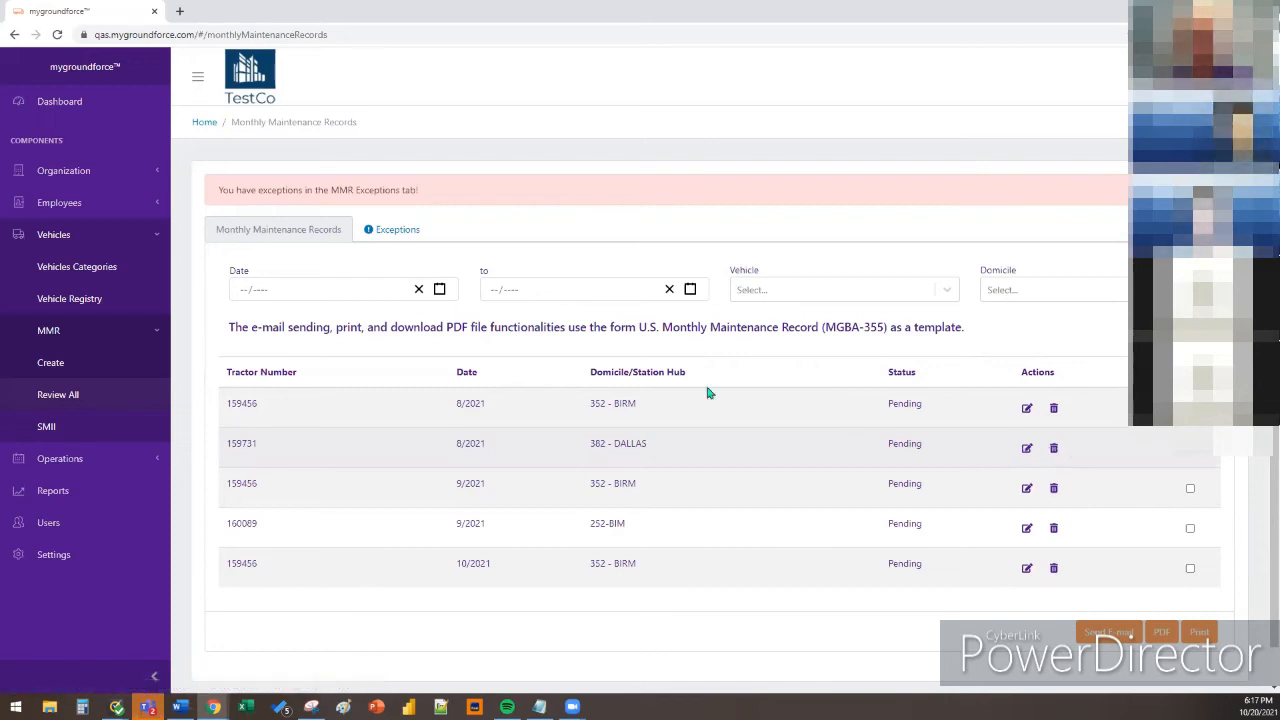
click(403, 233)
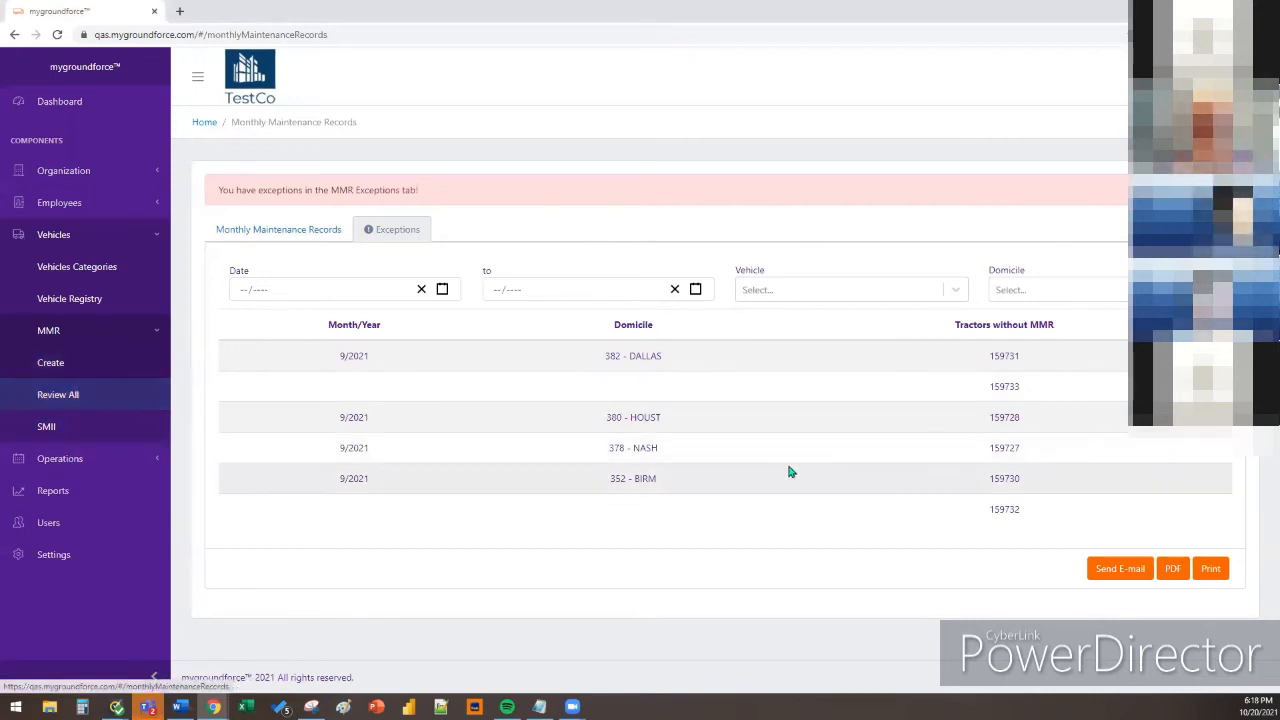
click(295, 234)
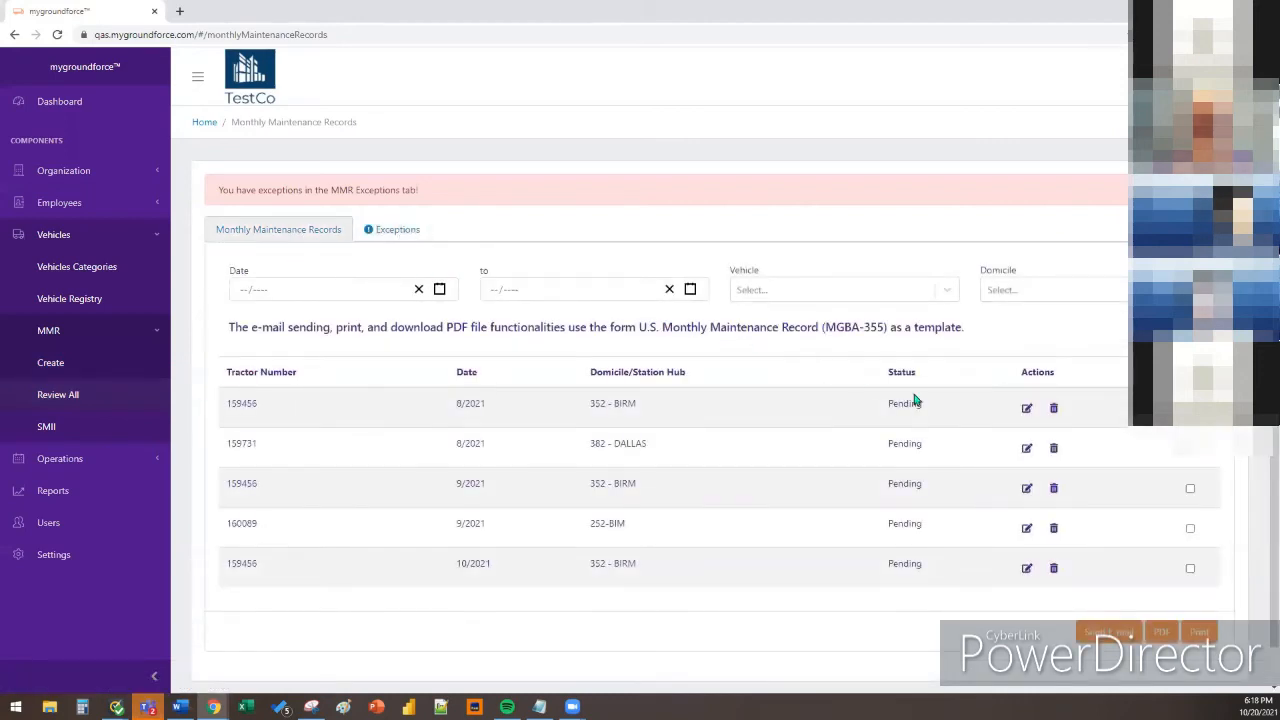
click(1027, 408)
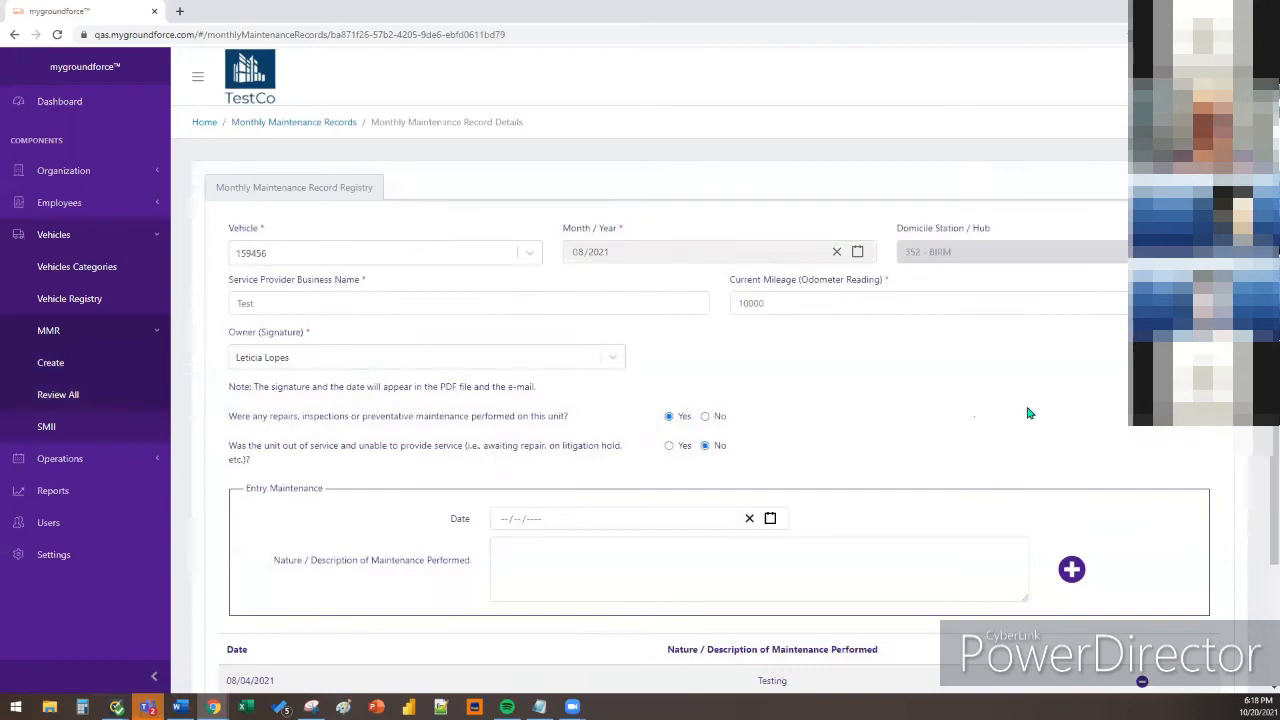
scroll(820, 400, down, 2)
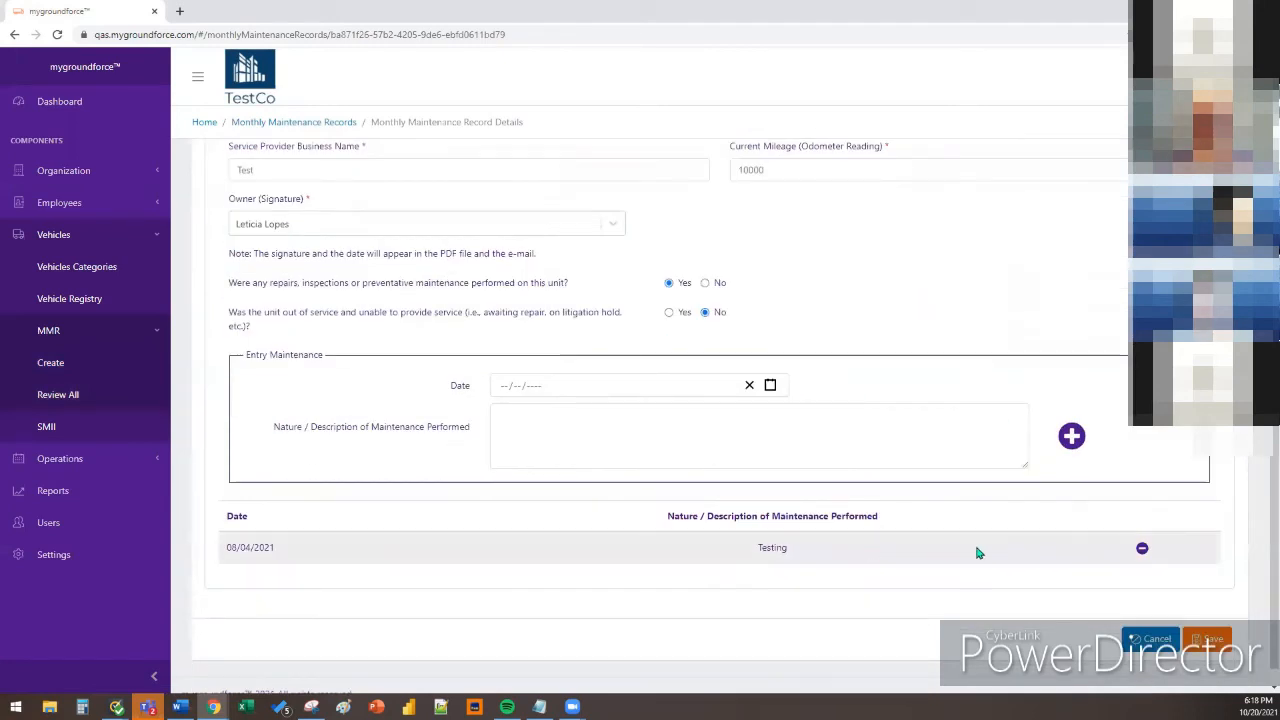
scroll(1237, 548, up, 2)
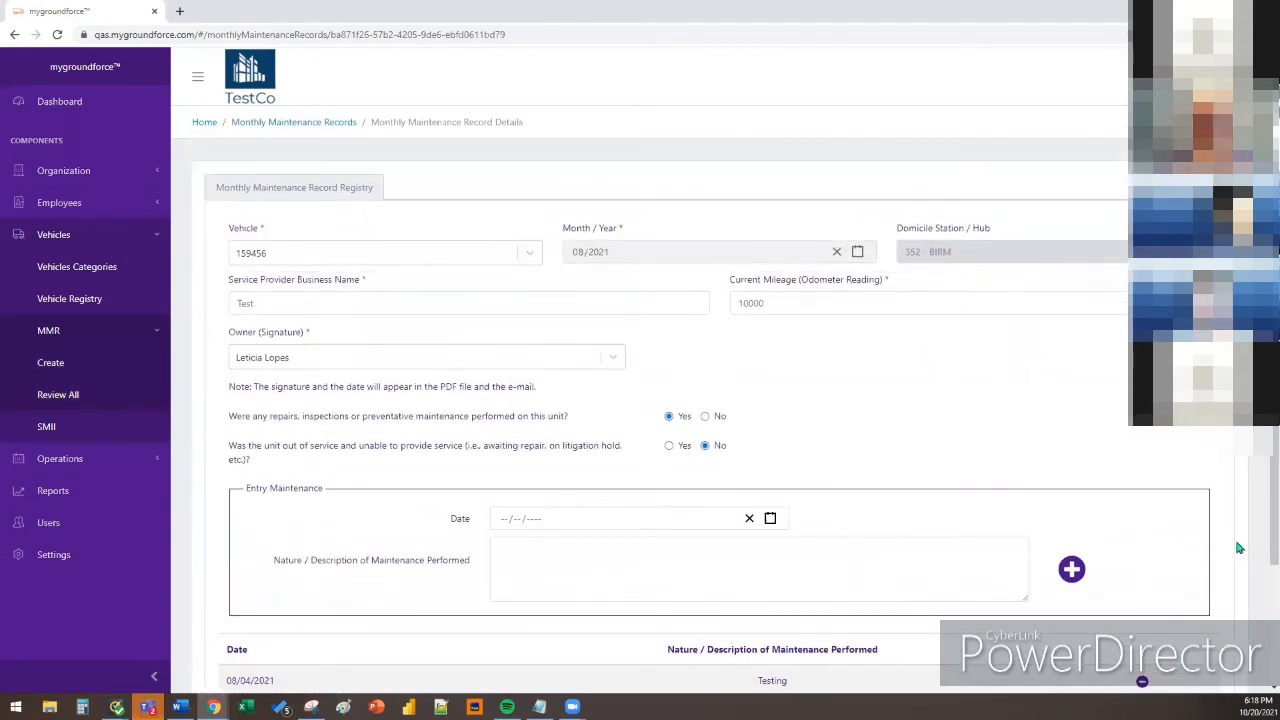
click(111, 394)
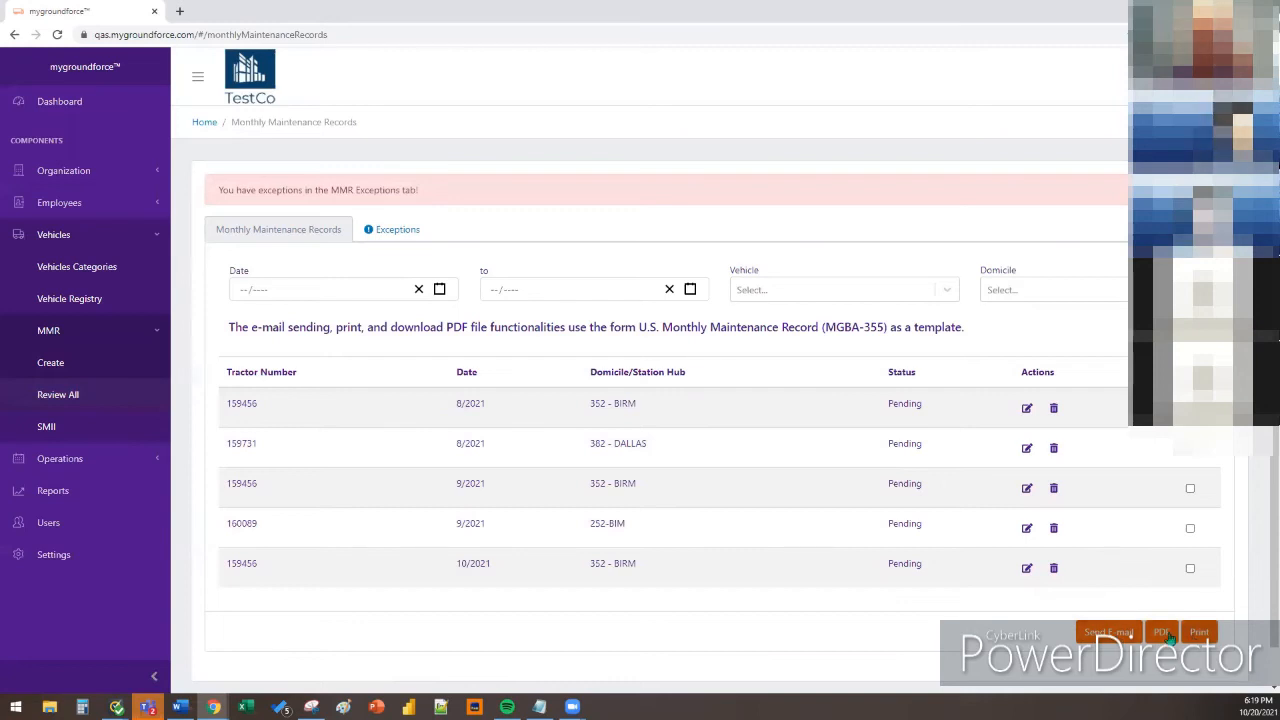
click(1100, 630)
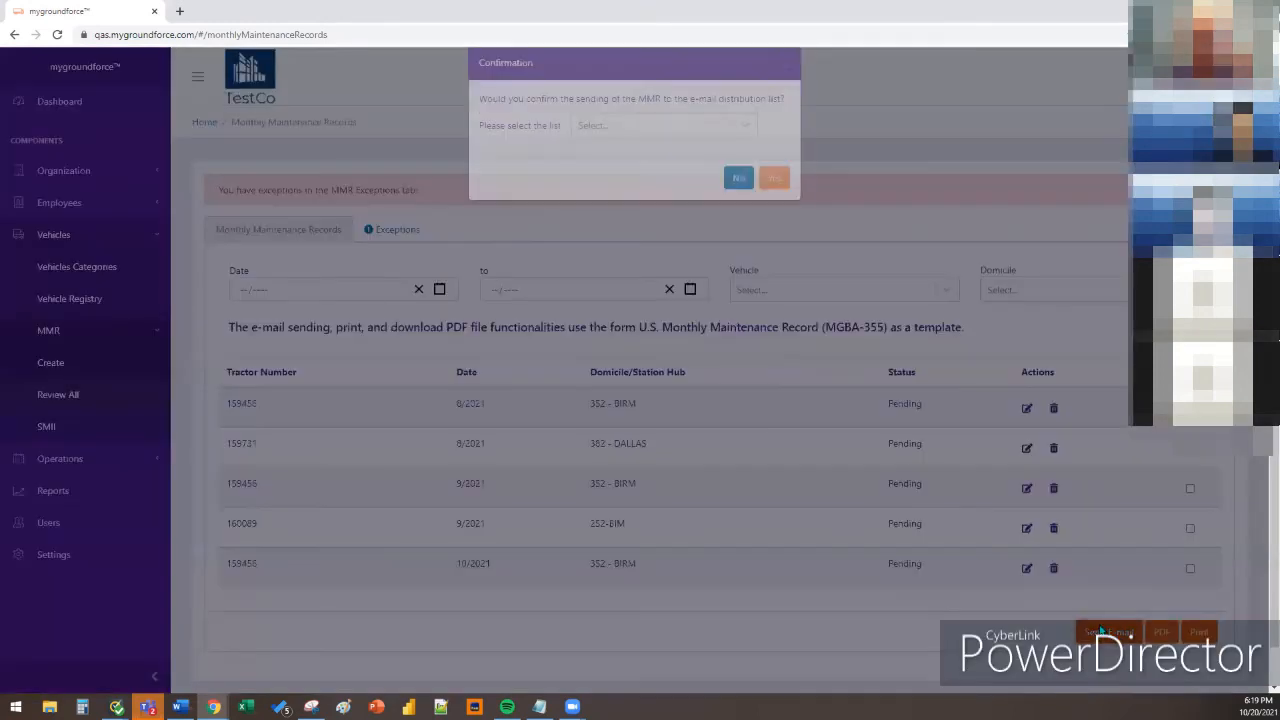
click(598, 147)
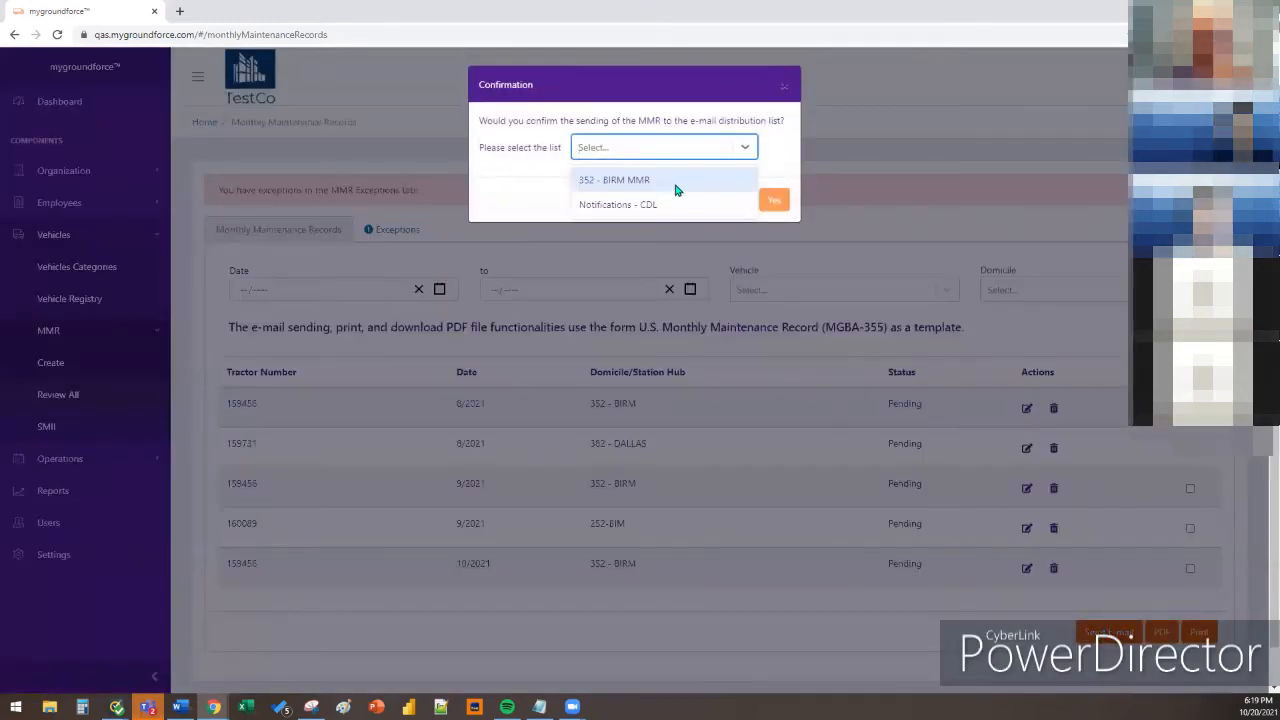
click(684, 180)
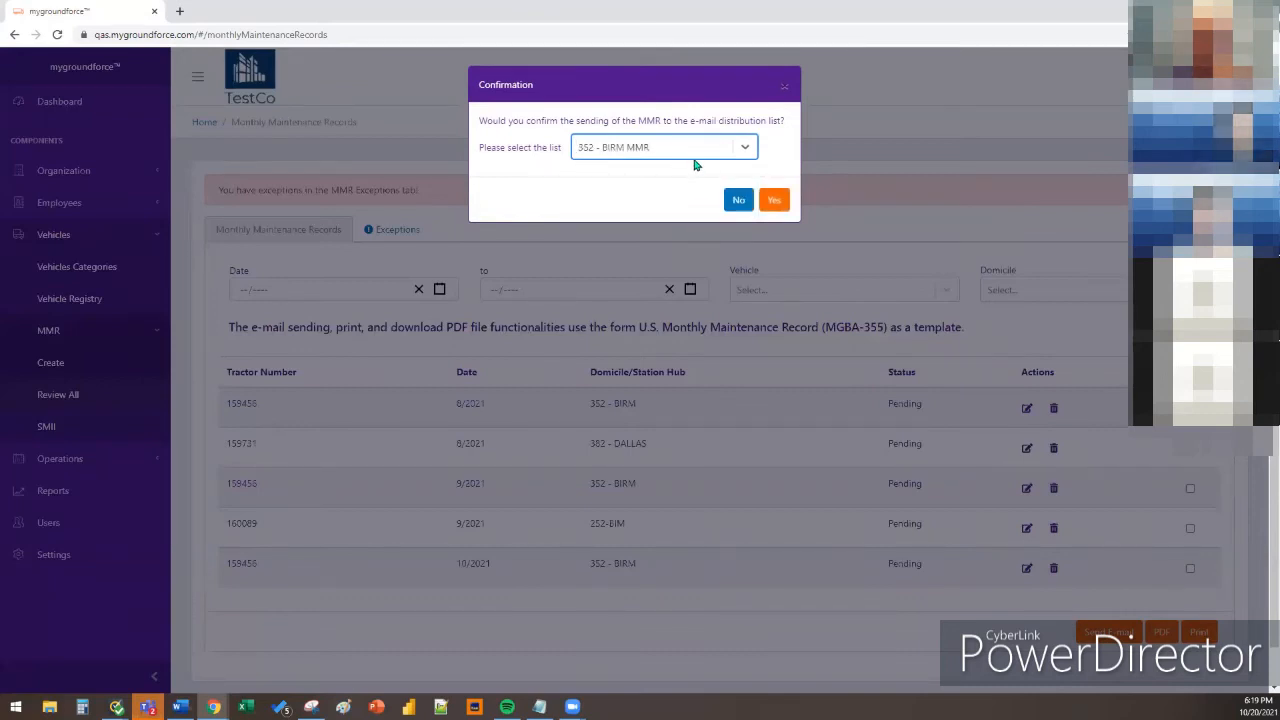
click(785, 87)
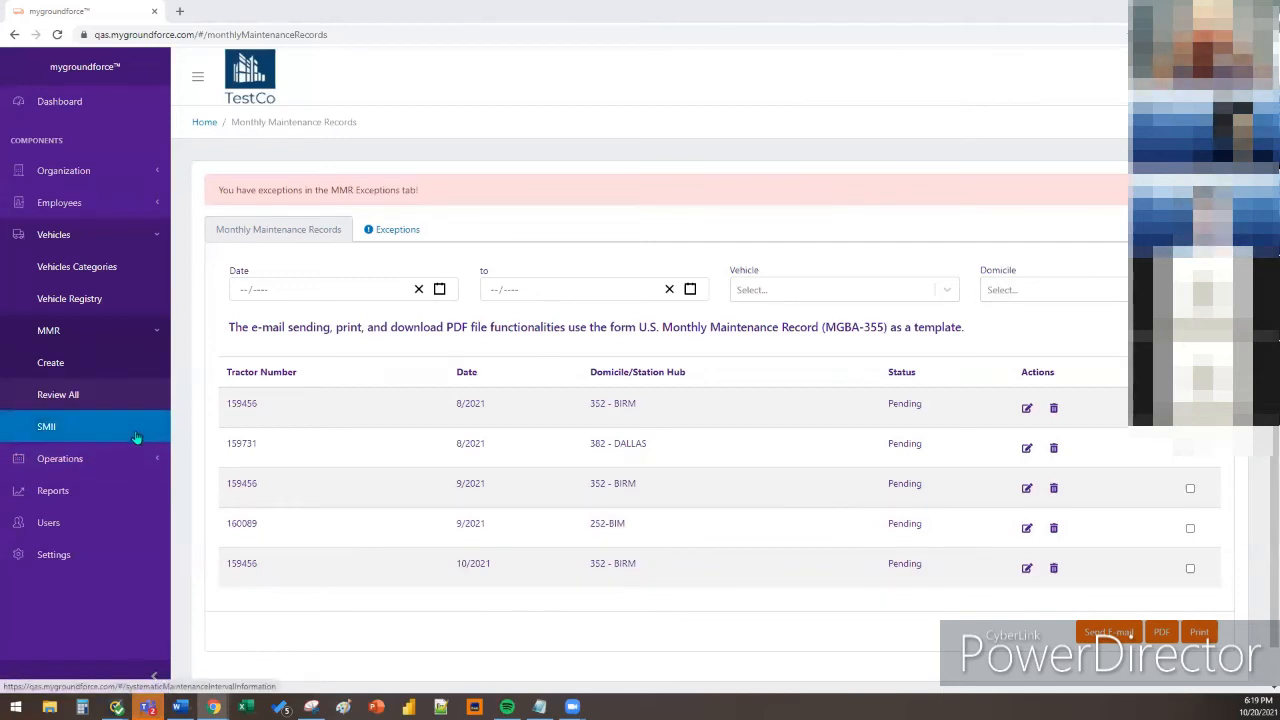
From Settings, look at the FedEx Contacts Add form, then open the Email Distribution List tile
click(110, 554)
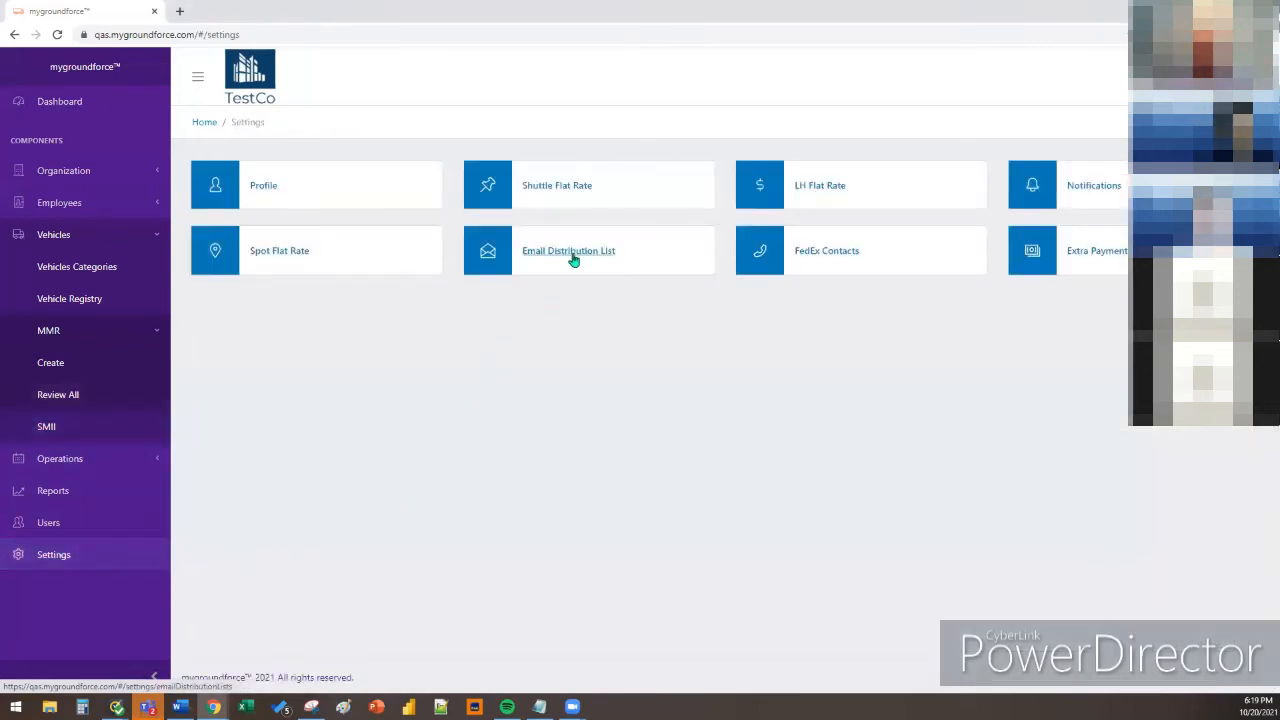
click(814, 264)
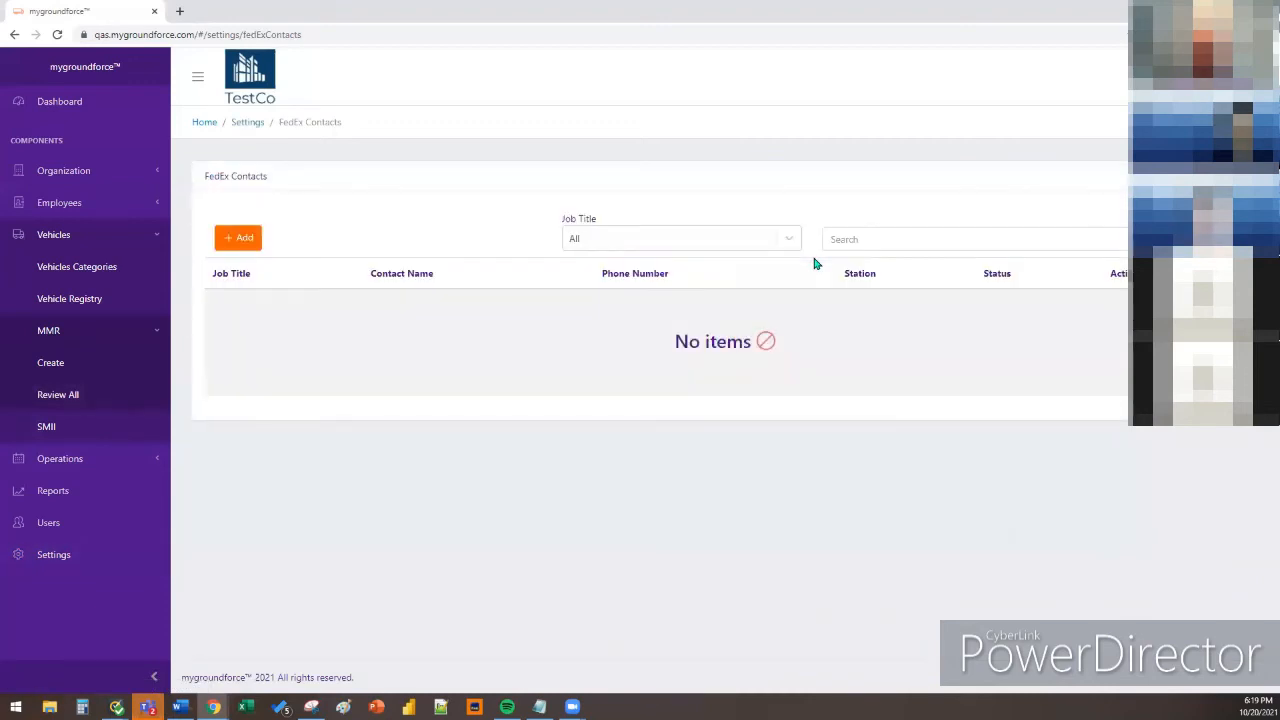
click(247, 242)
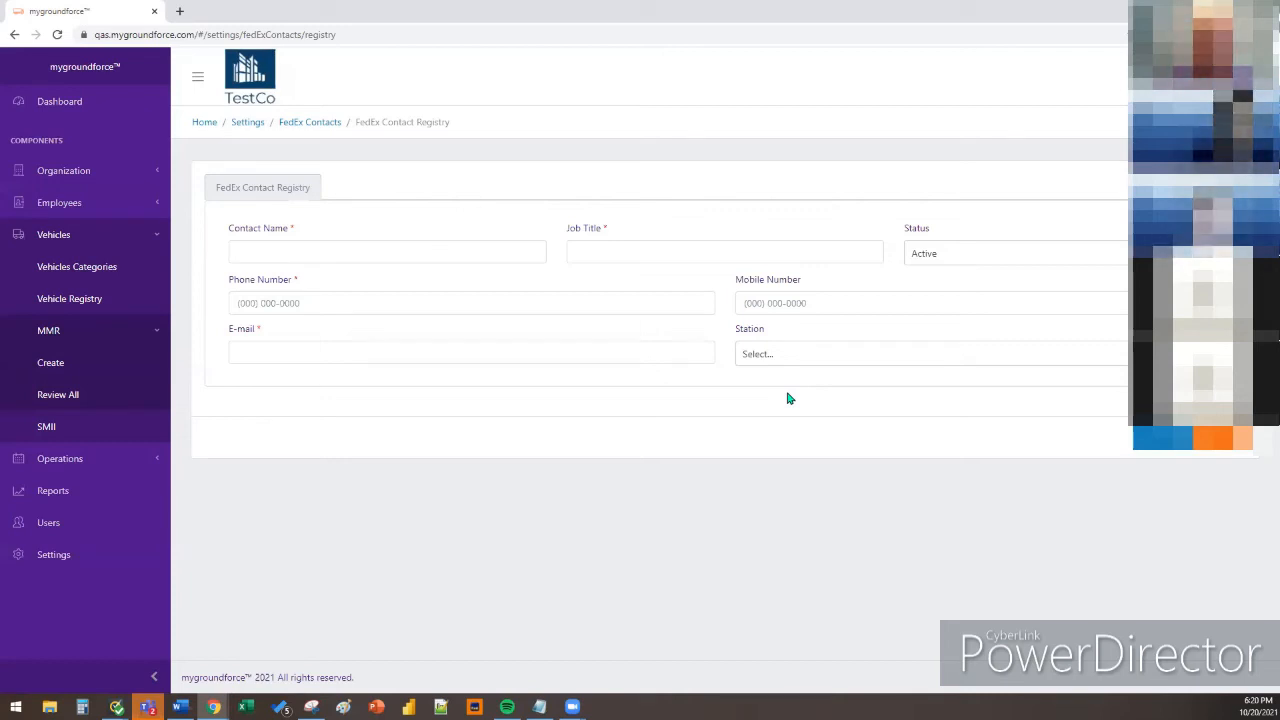
click(54, 554)
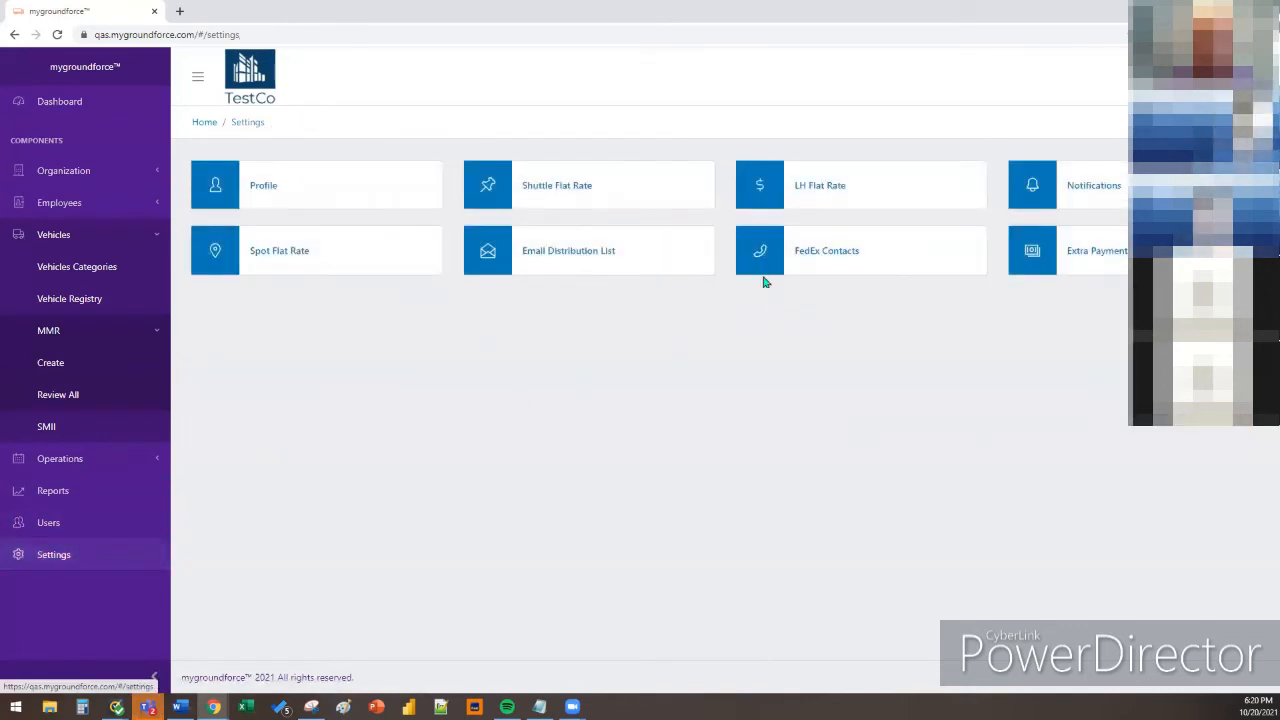
click(606, 263)
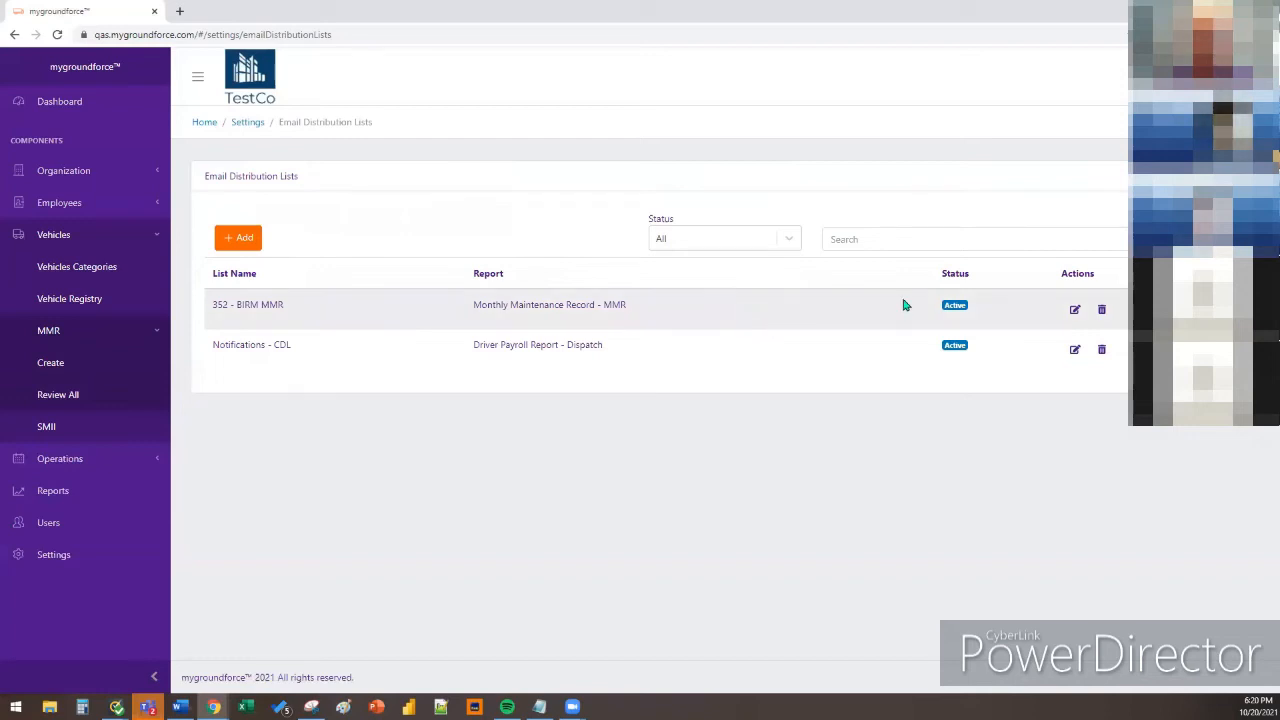
Open the 352 - BIRM MMR list and review its Employee Category, User Profile and e-mail recipient fields
click(1077, 310)
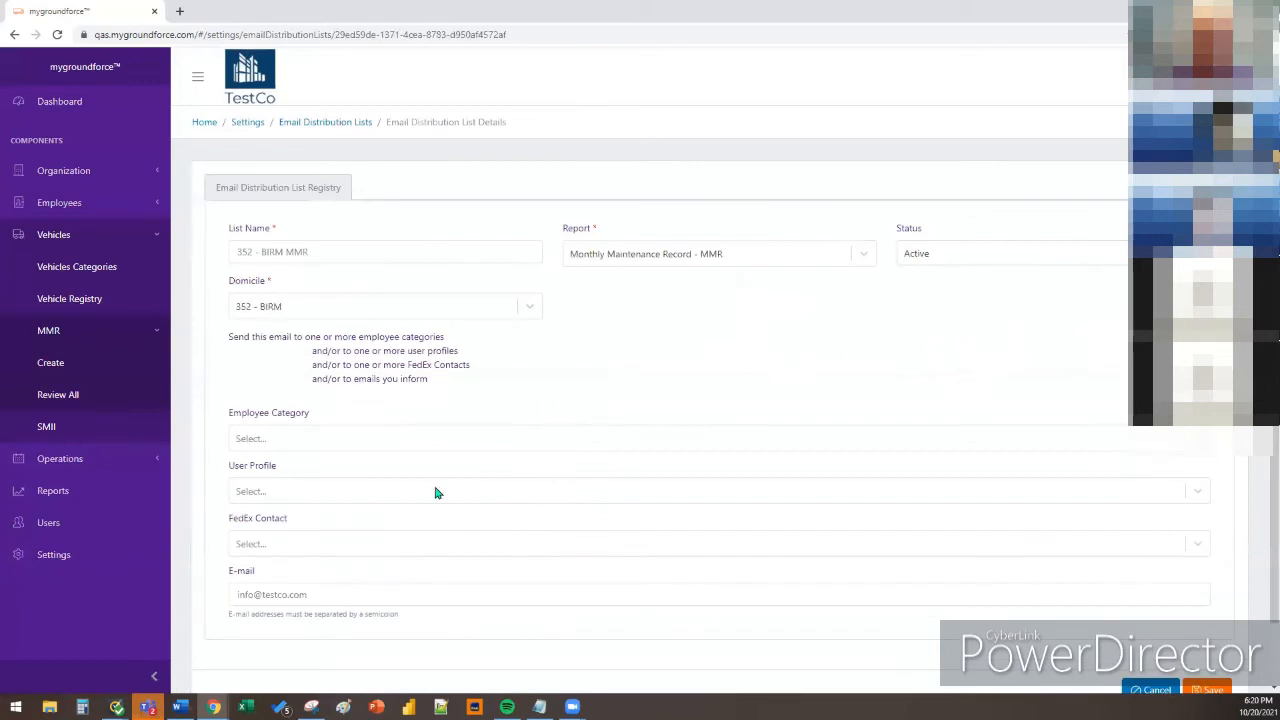
click(421, 594)
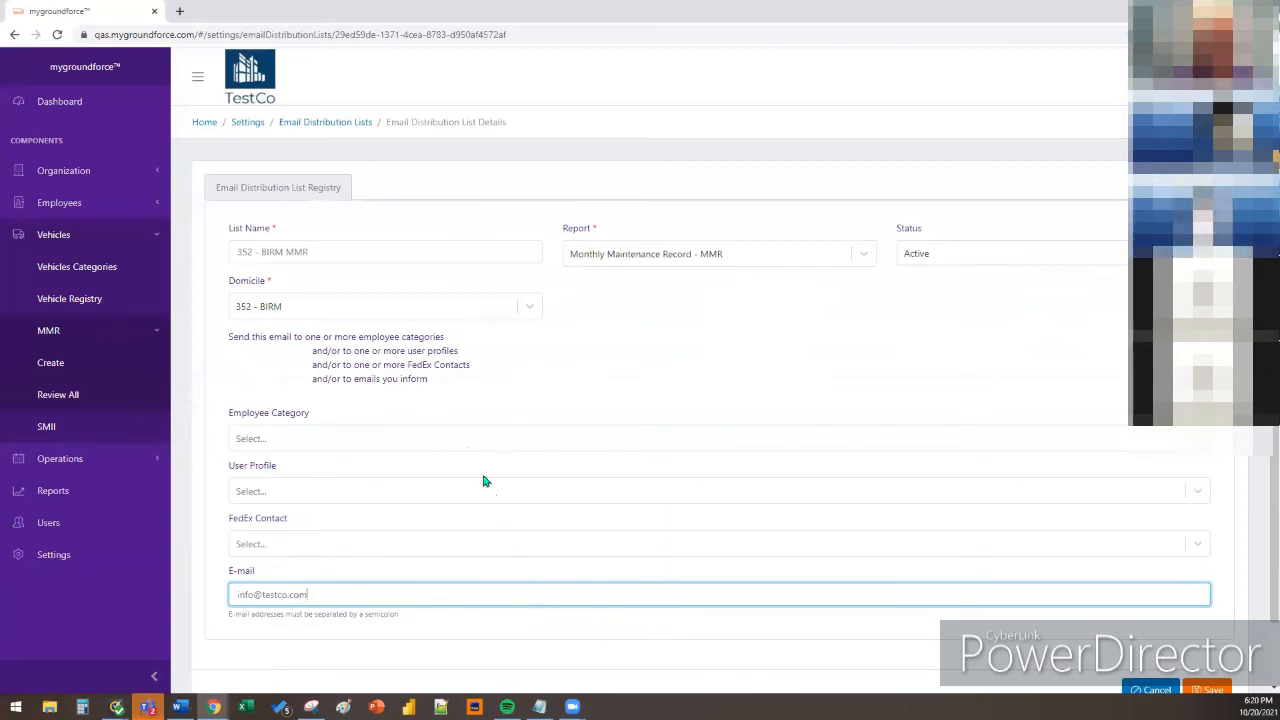
click(455, 430)
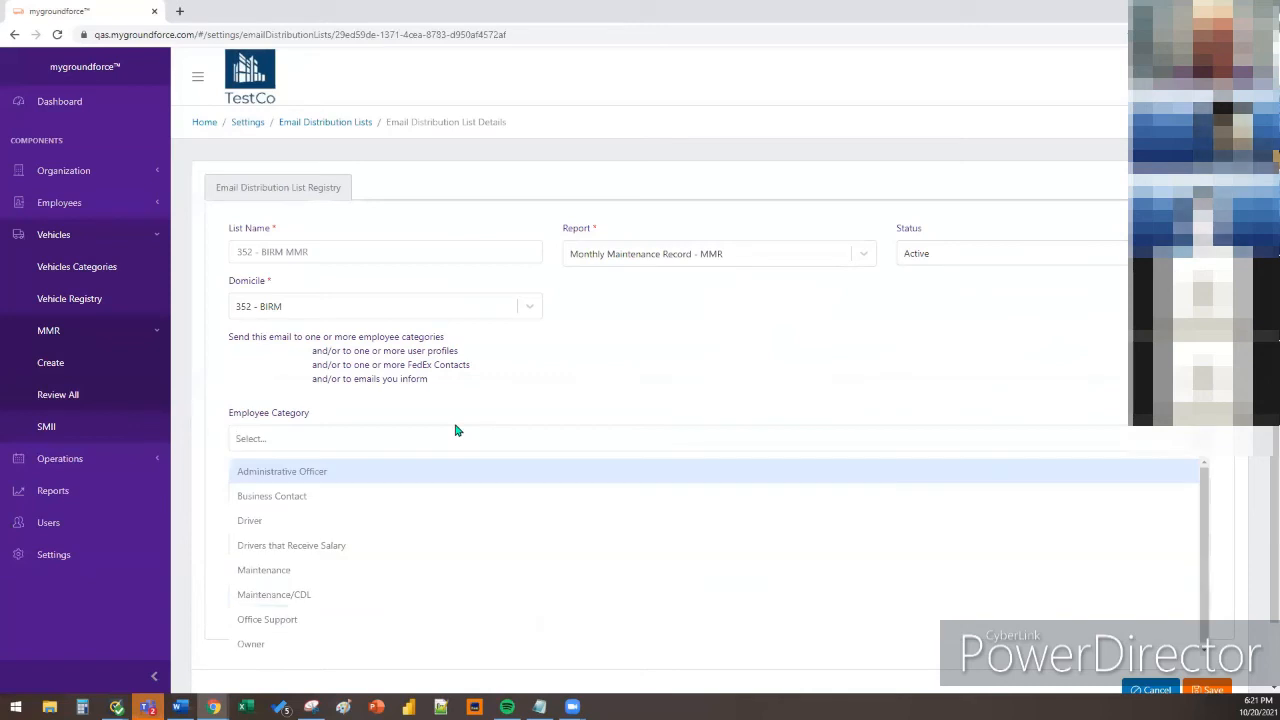
click(455, 430)
click(445, 494)
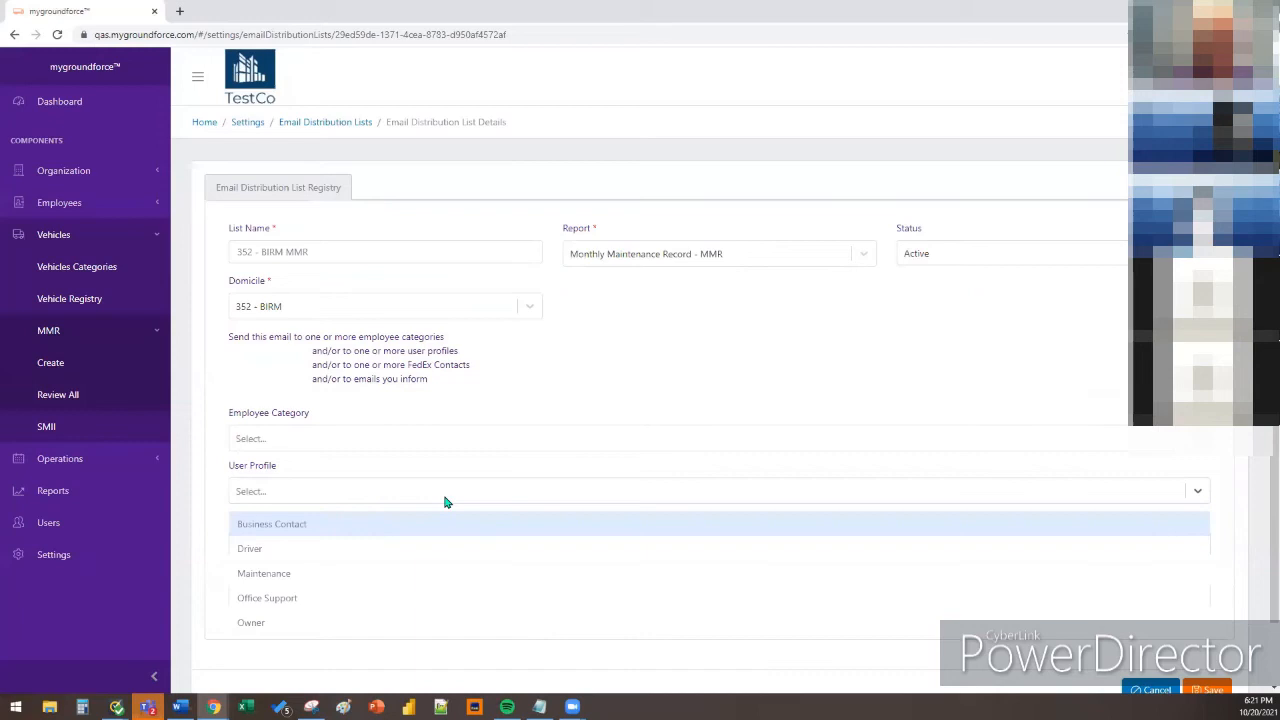
click(446, 501)
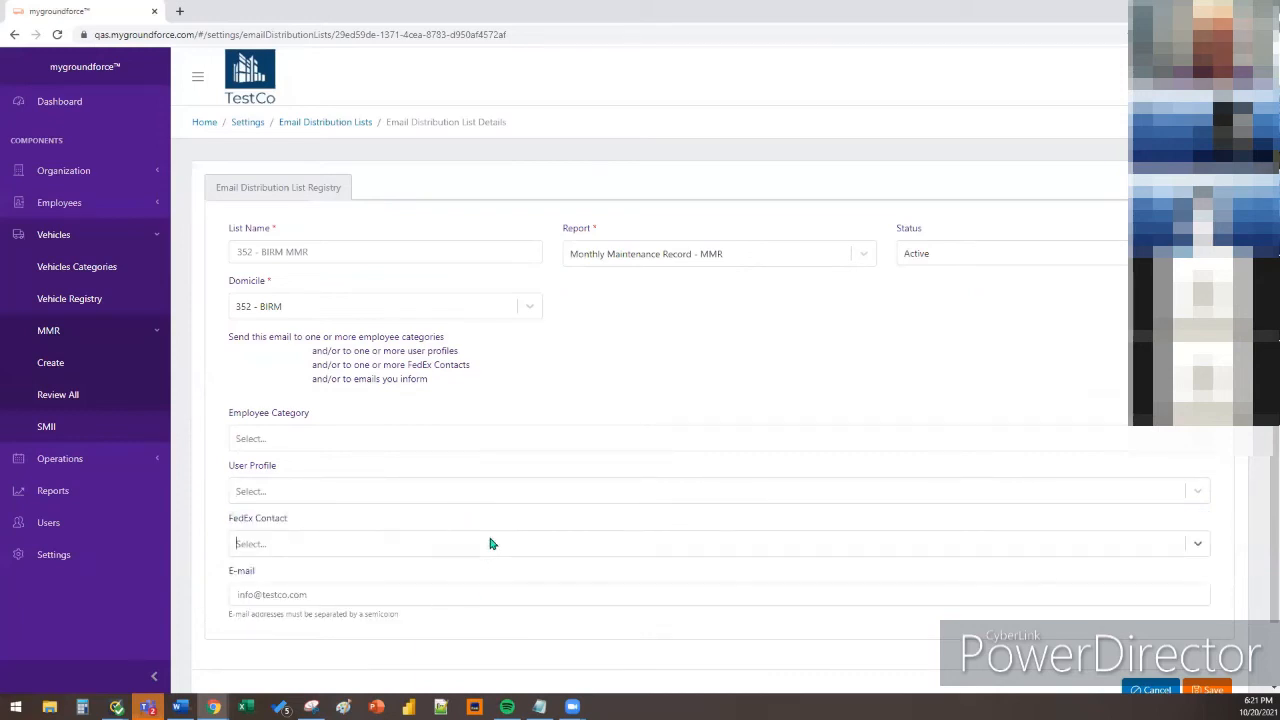
click(520, 593)
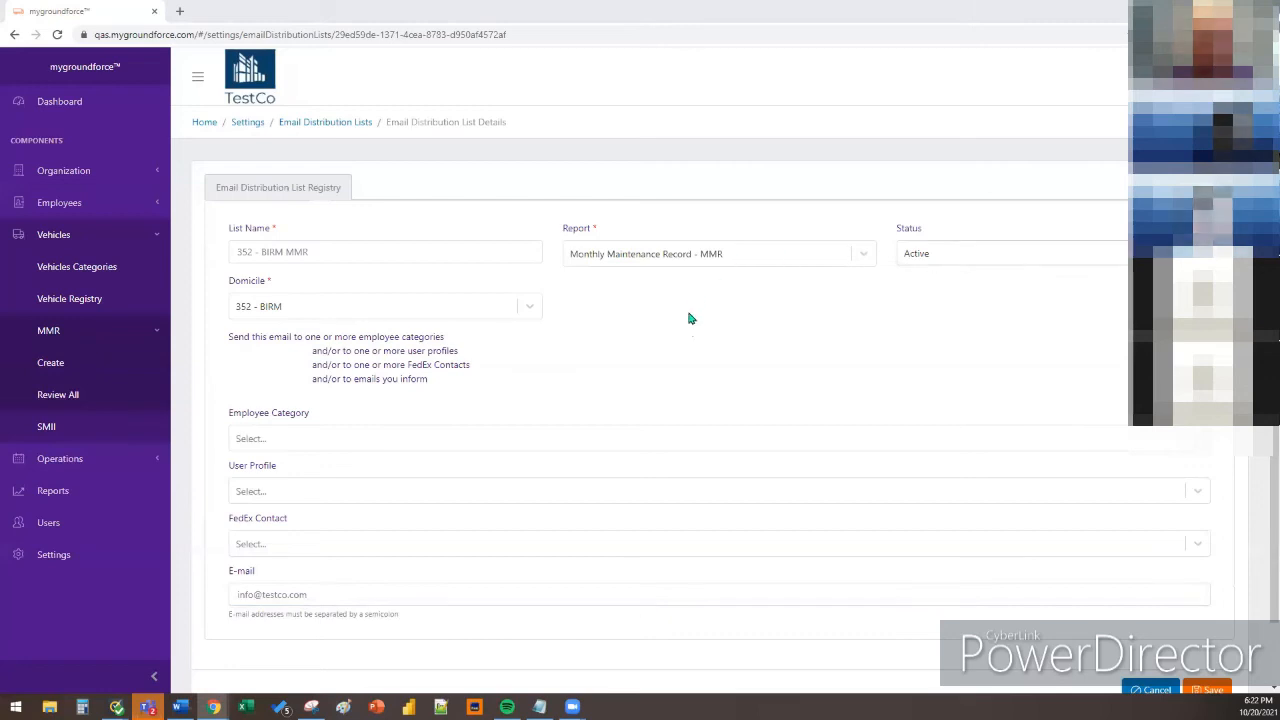
Open tractor 159456's 08/2021 record from Review All, check Owner (Signature) choices, and expand Operations
click(114, 340)
click(110, 342)
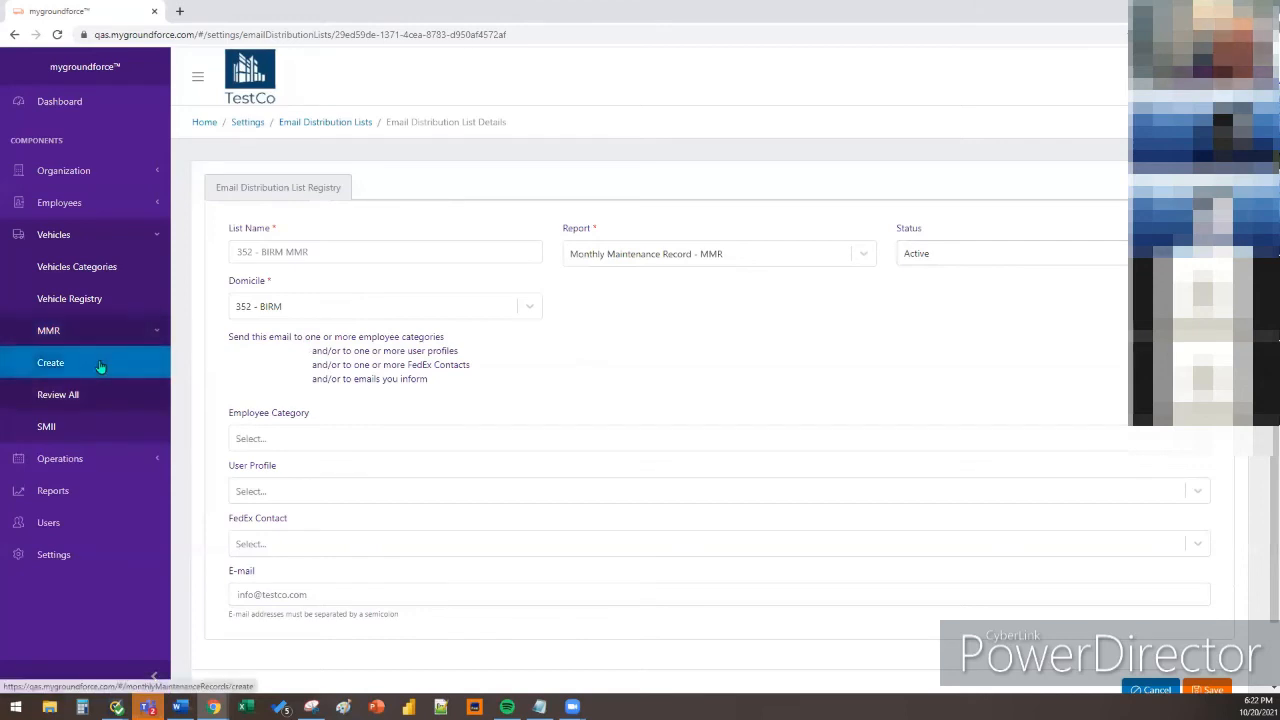
click(128, 406)
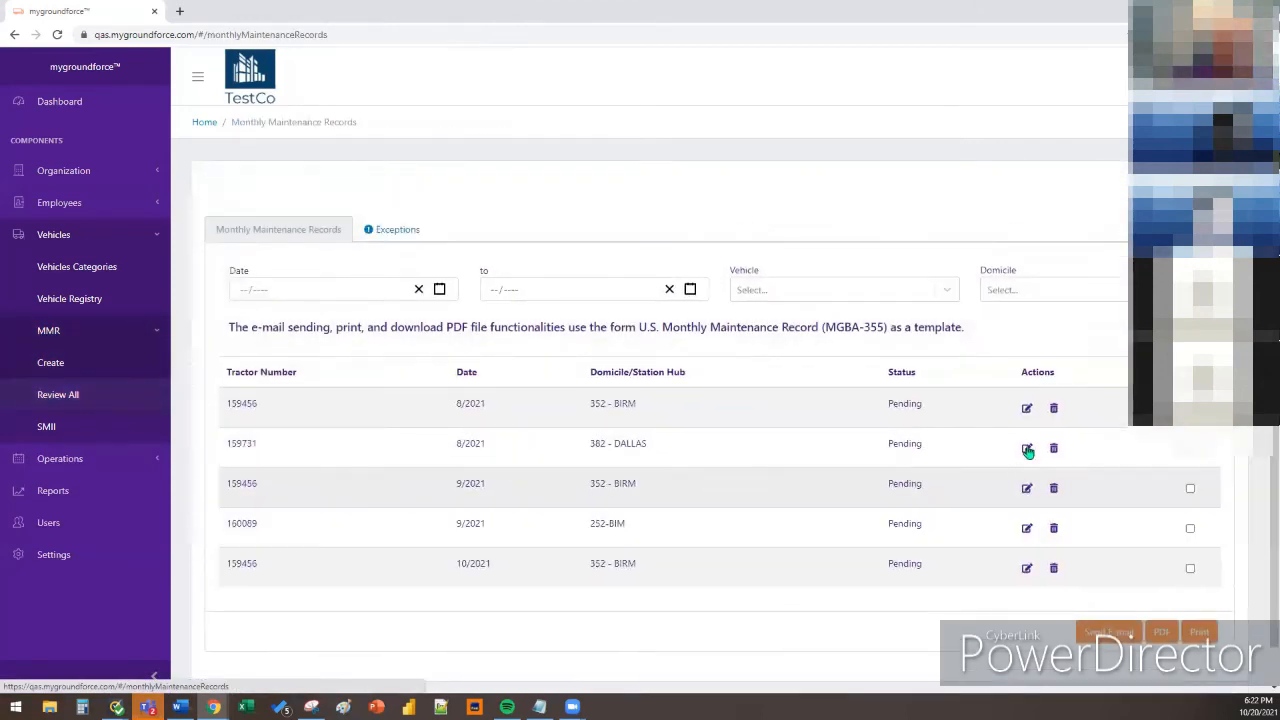
click(1023, 405)
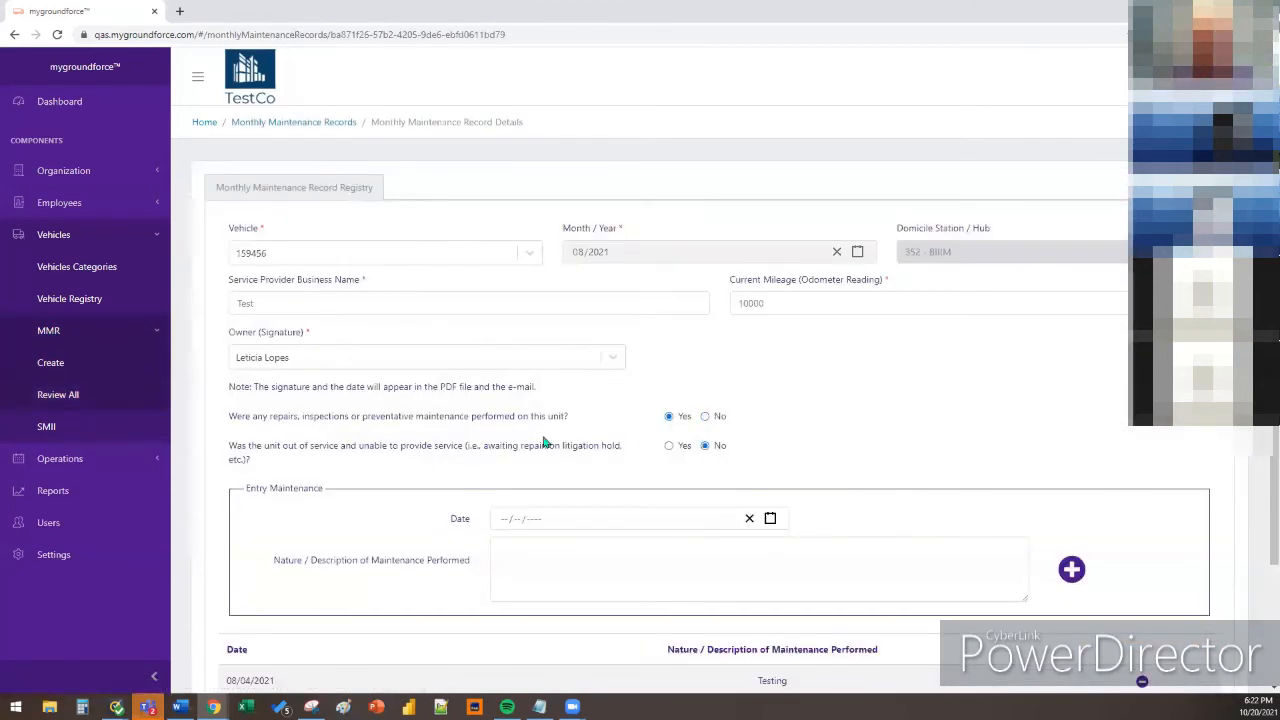
click(364, 358)
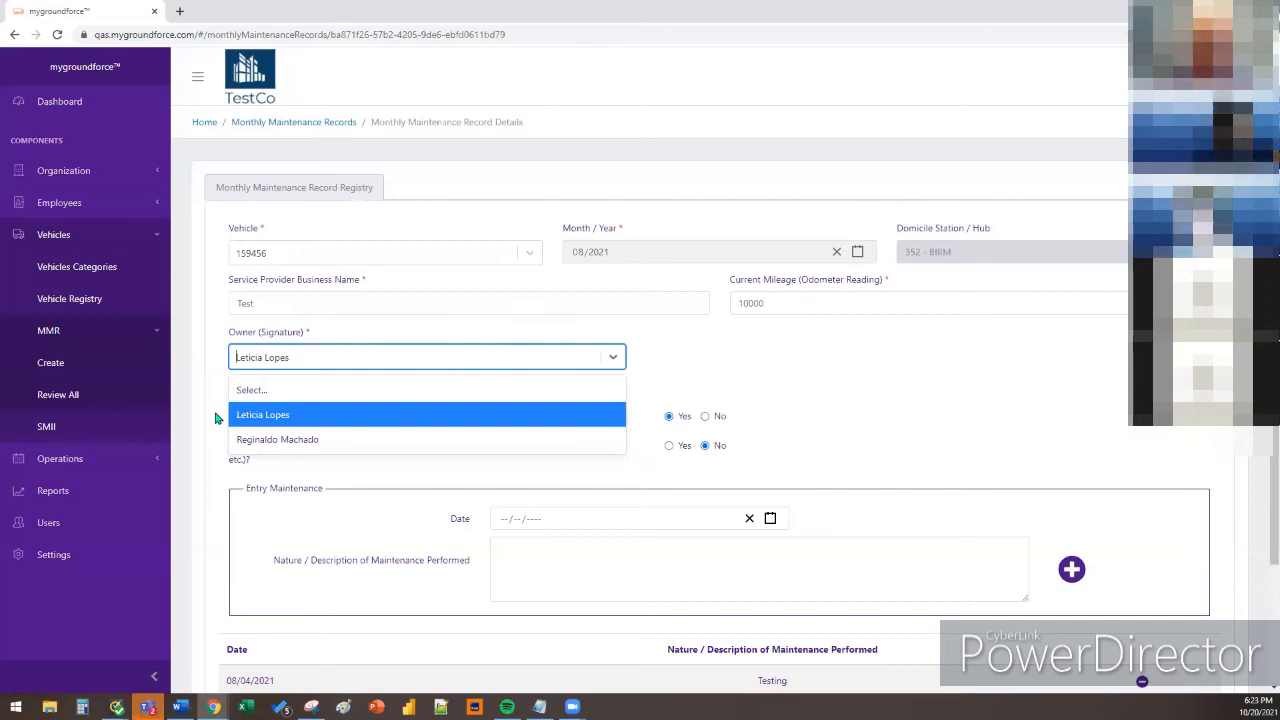
click(60, 458)
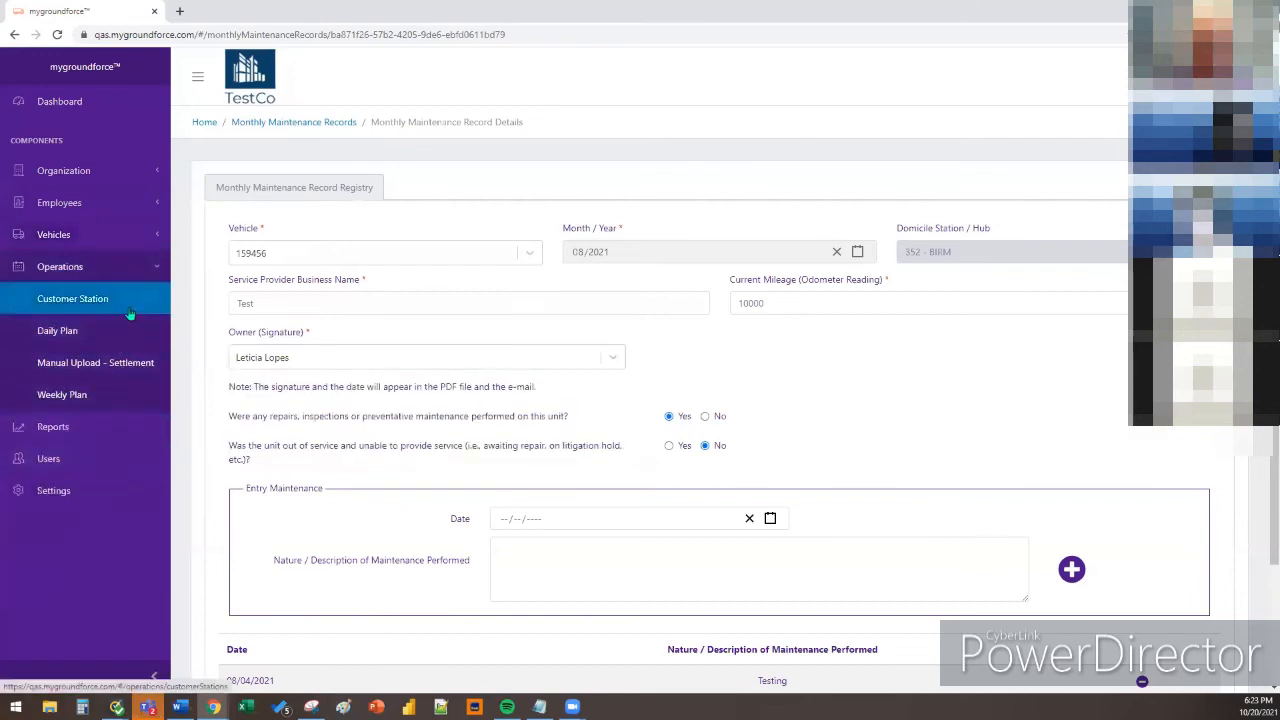
click(130, 314)
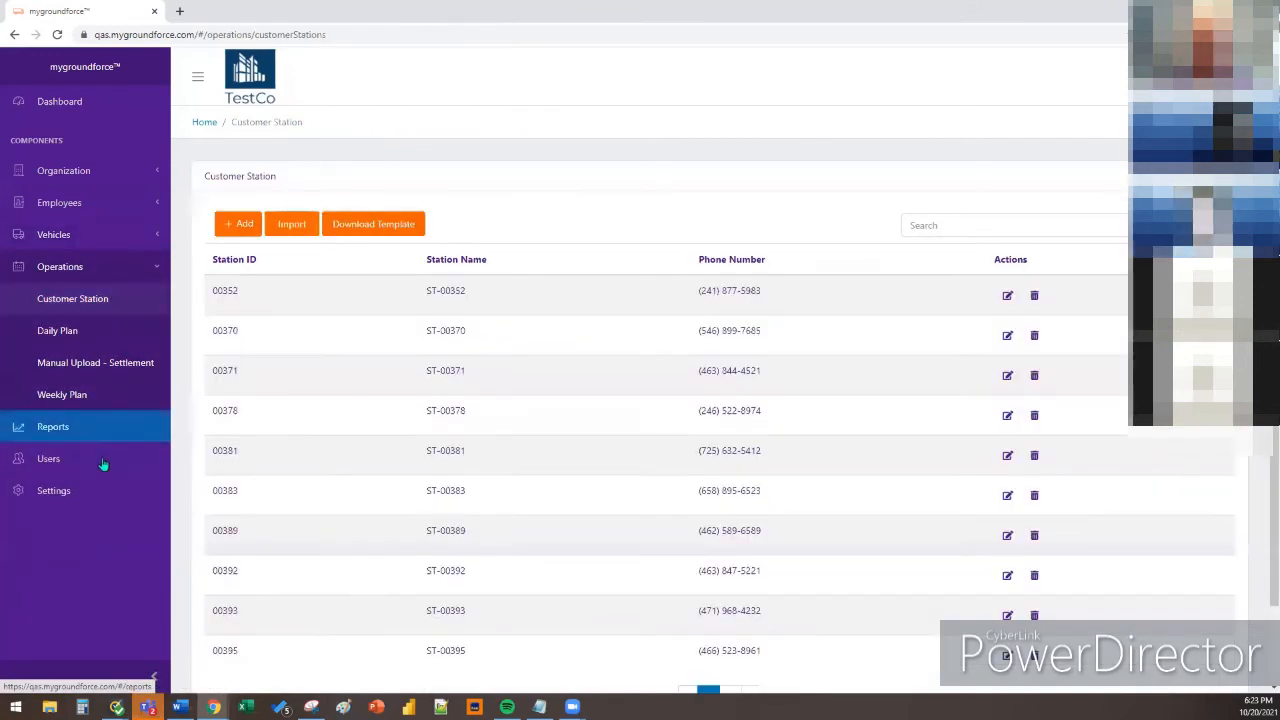
Go to the Reports page from the left sidebar
click(91, 436)
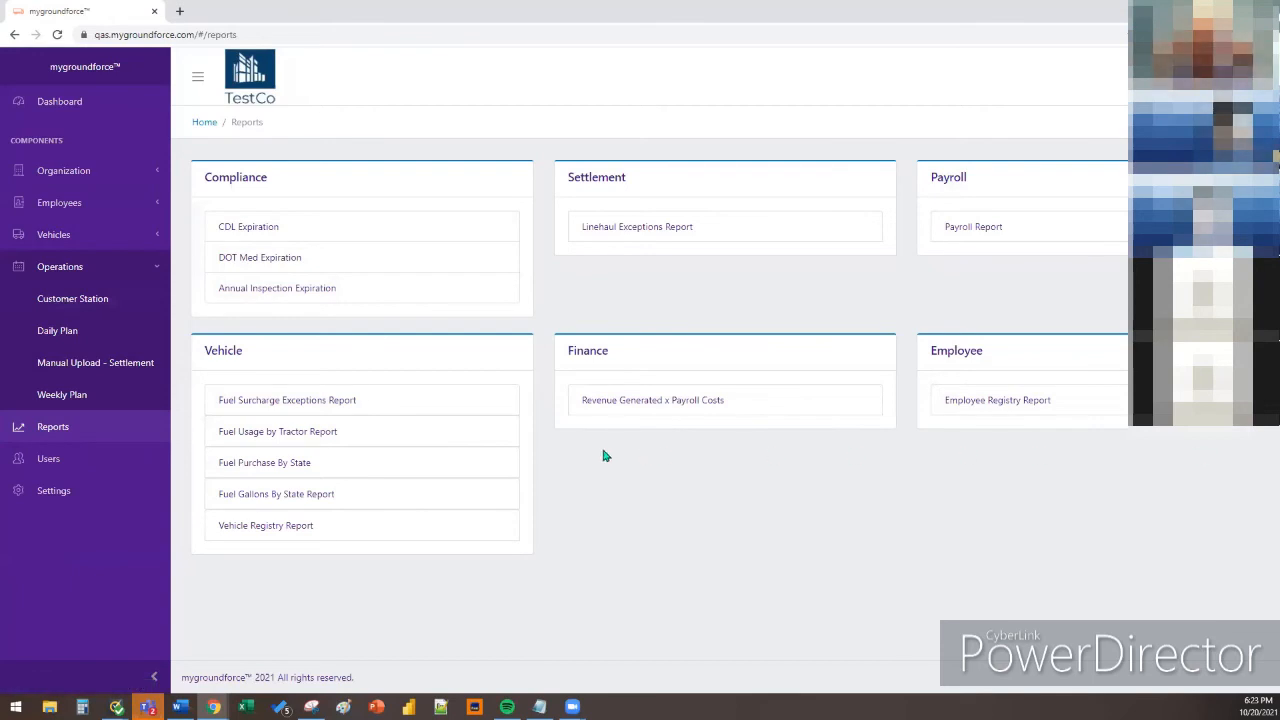
Open the Linehaul Exceptions Report under Settlement
click(639, 228)
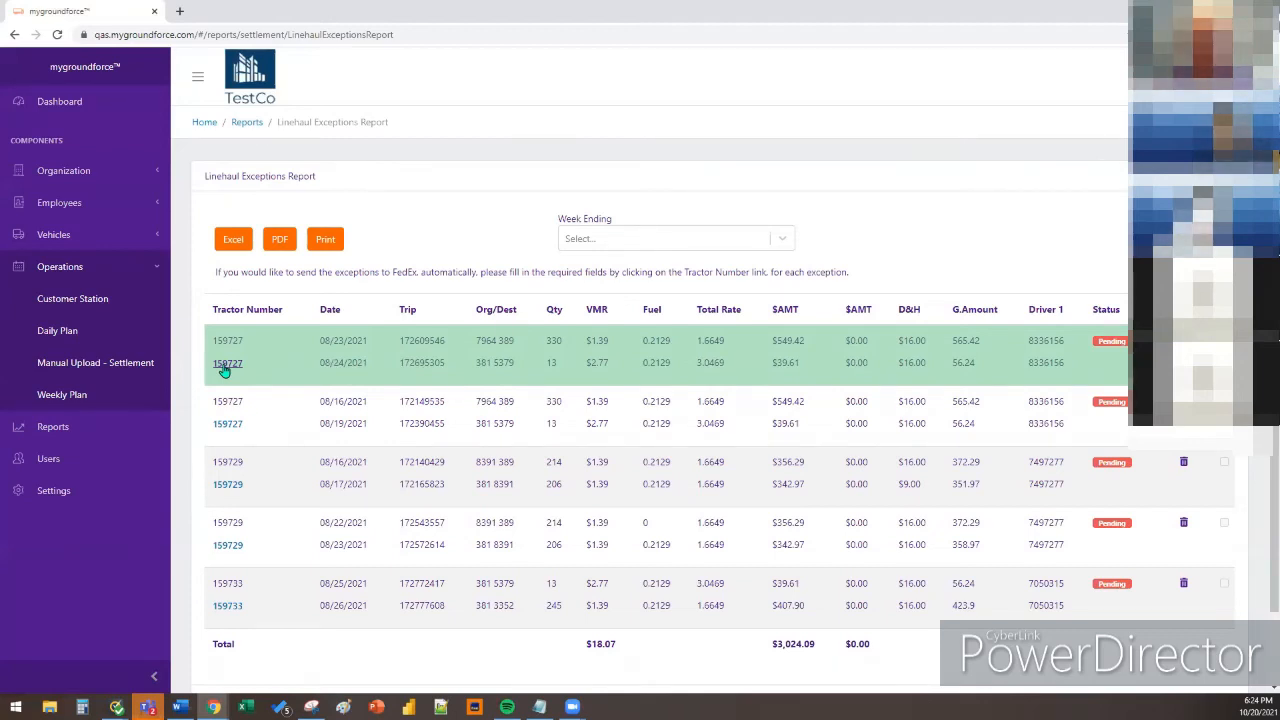
Open the exception edit form for tractor 159727, close it, and reopen it
click(224, 366)
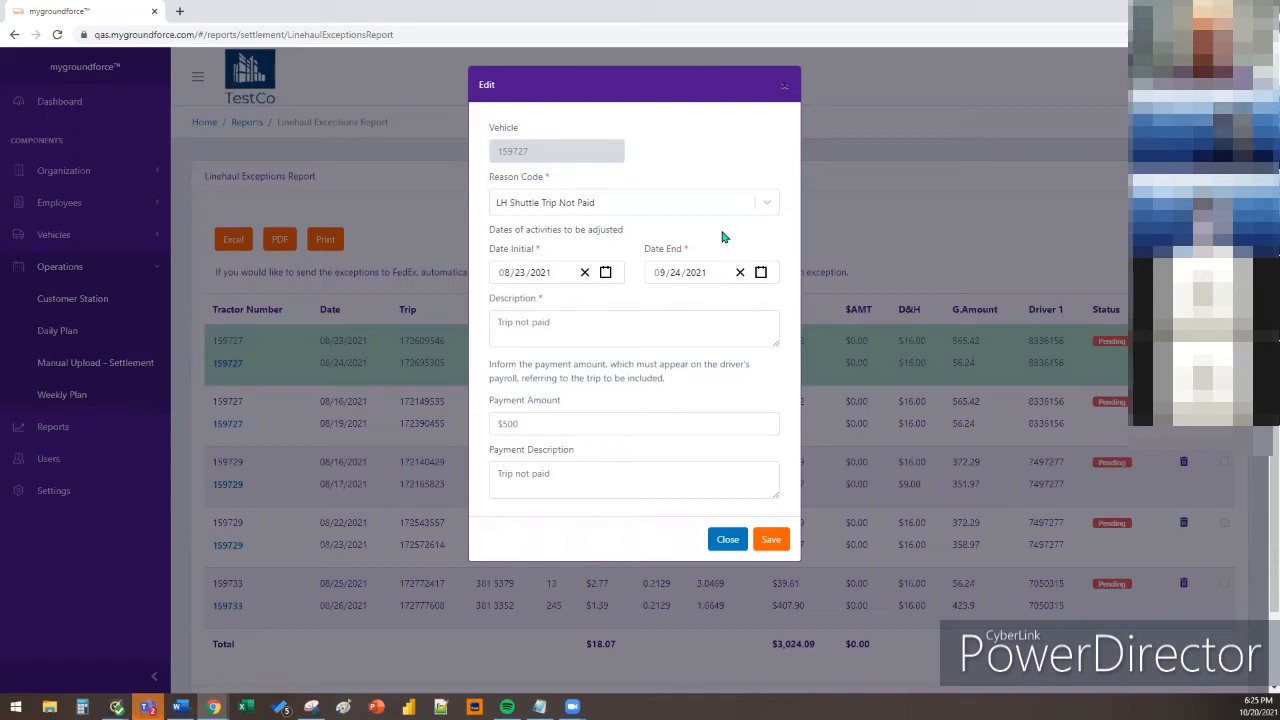
click(785, 88)
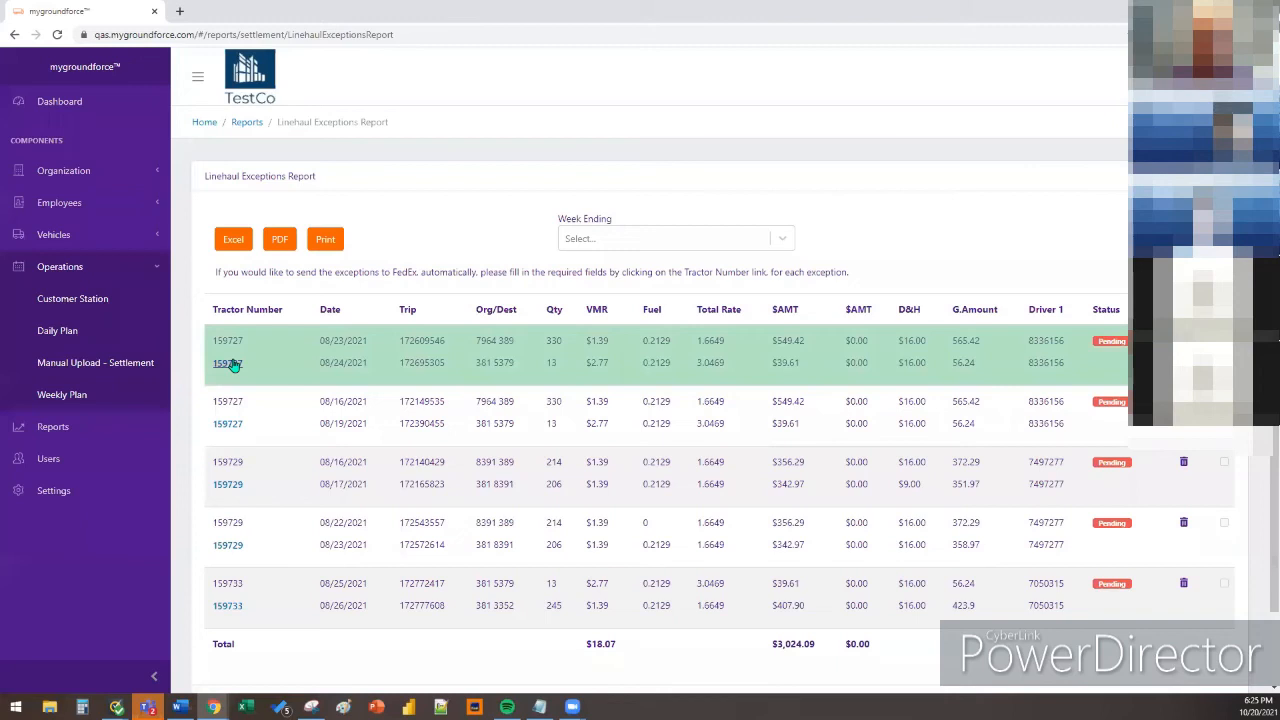
click(229, 364)
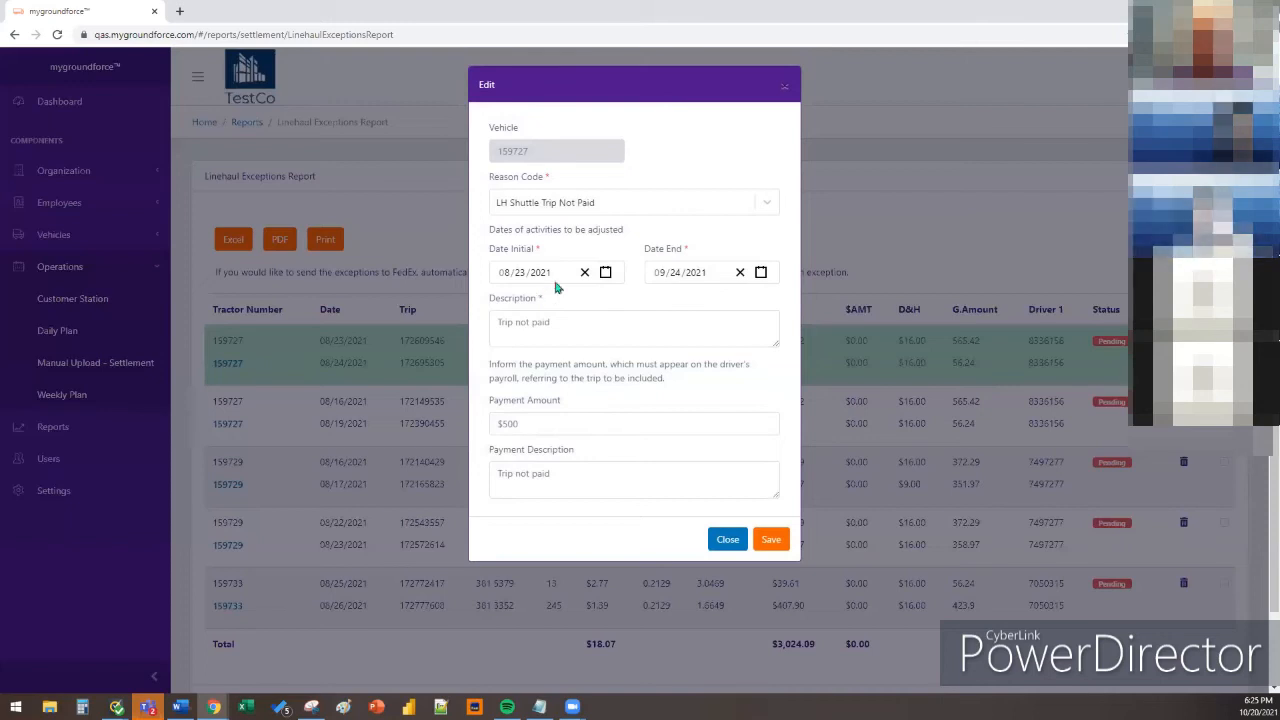
Check the reason codes, leave LH Shuttle Trip Not Paid, and close the 159727 form unsaved
click(608, 204)
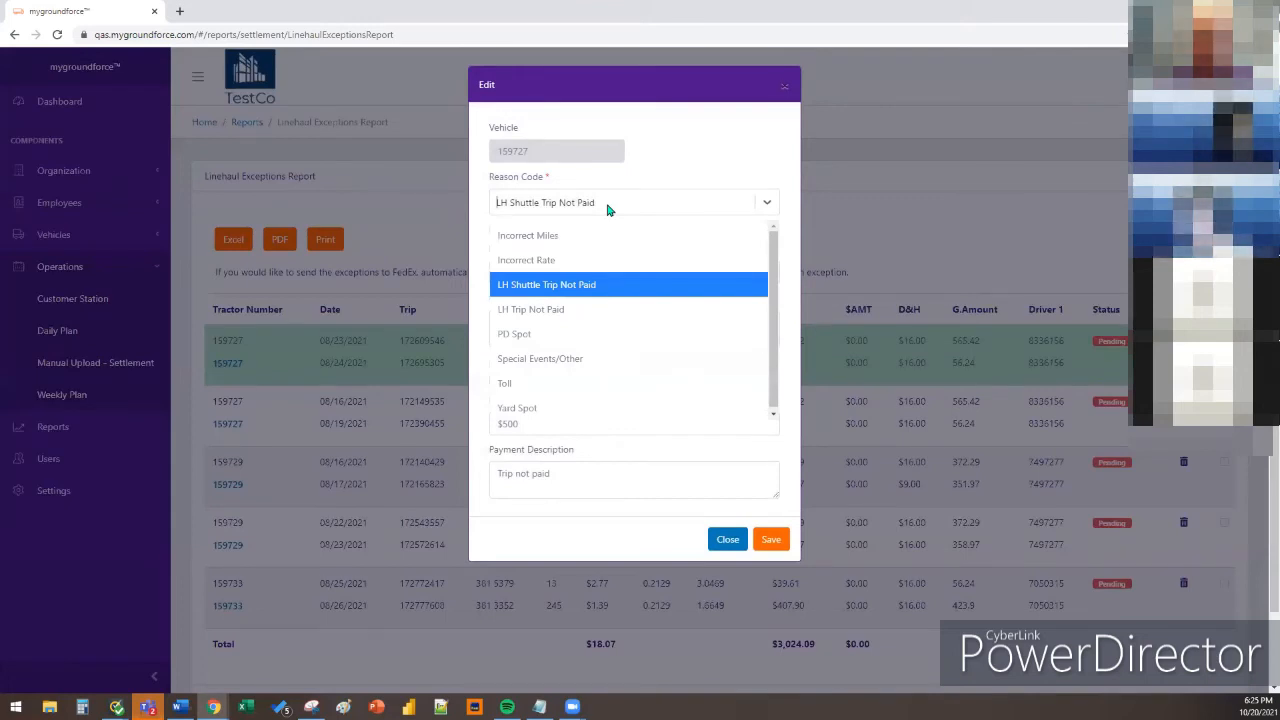
click(622, 293)
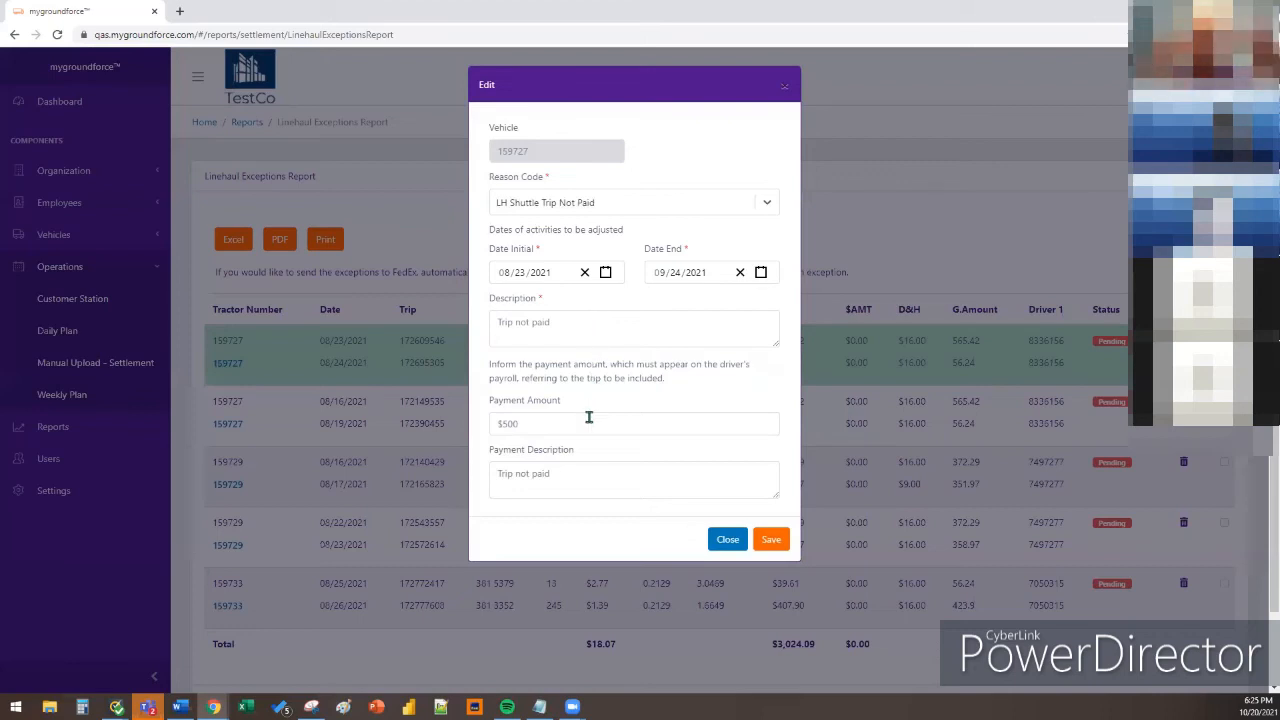
click(655, 495)
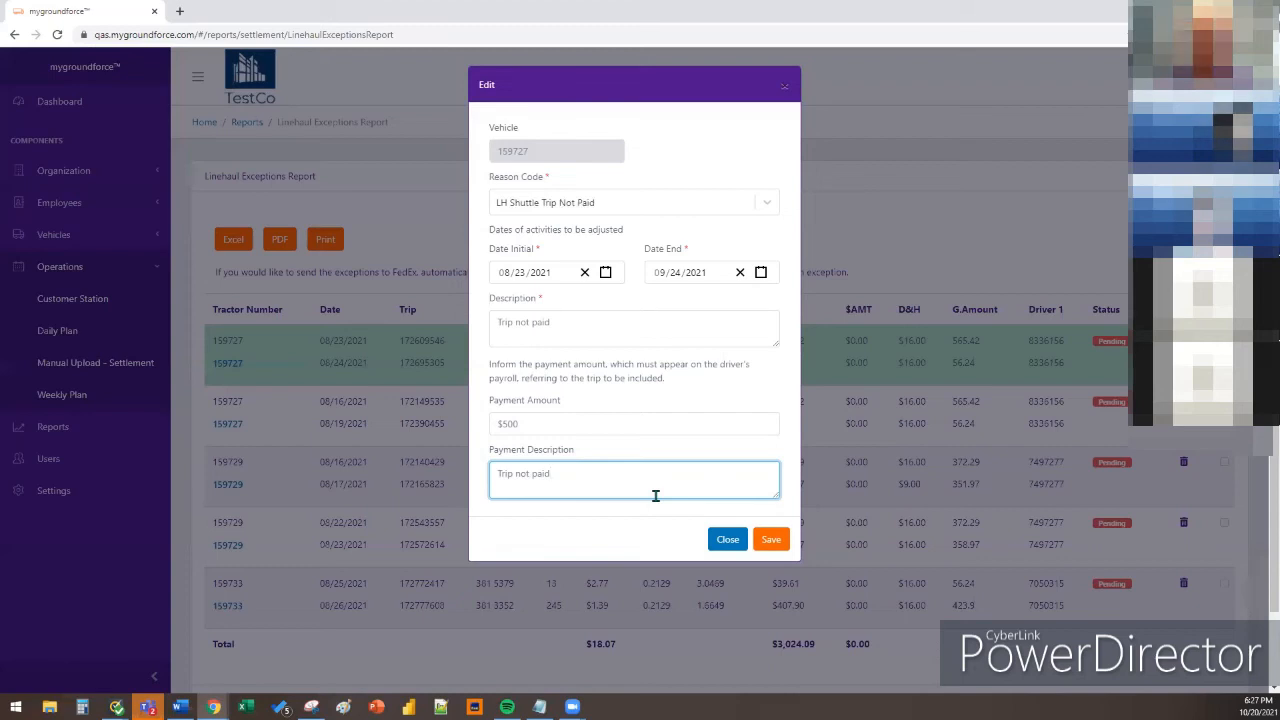
click(722, 539)
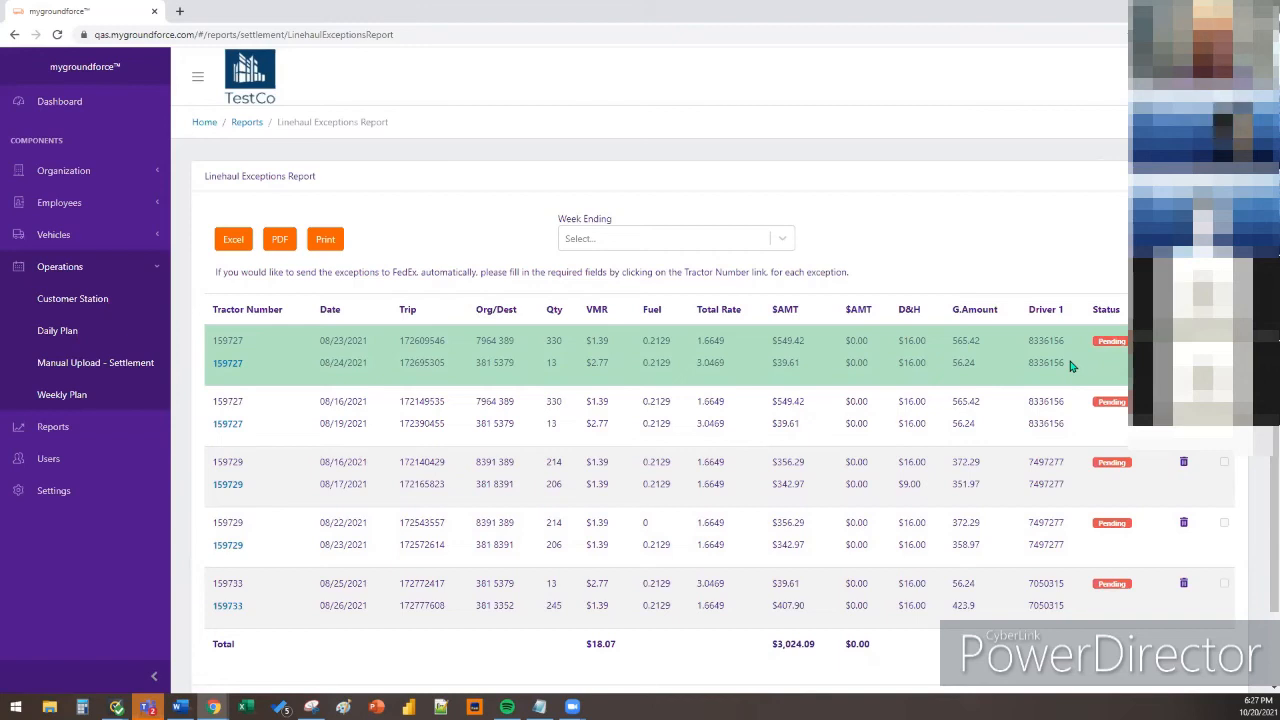
Approve tractor 159727's 08/23/2021 exception and confirm the approval
scroll(1070, 366, down, 1)
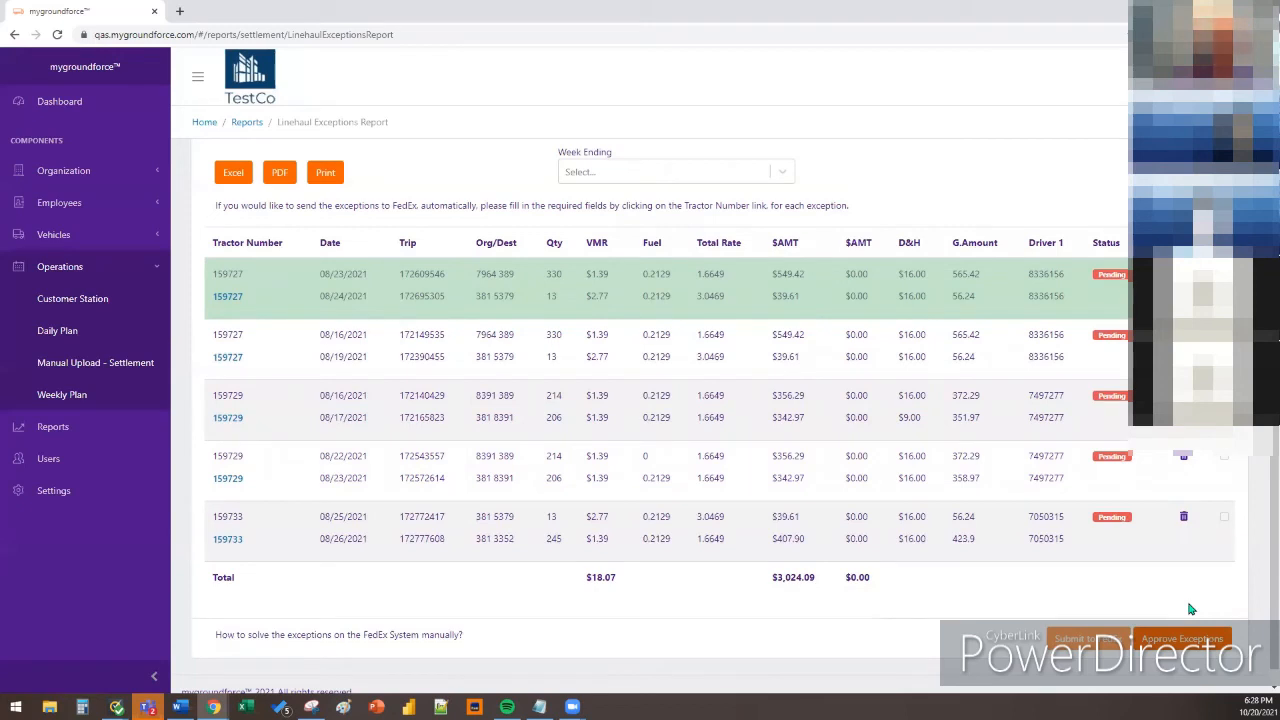
click(1188, 637)
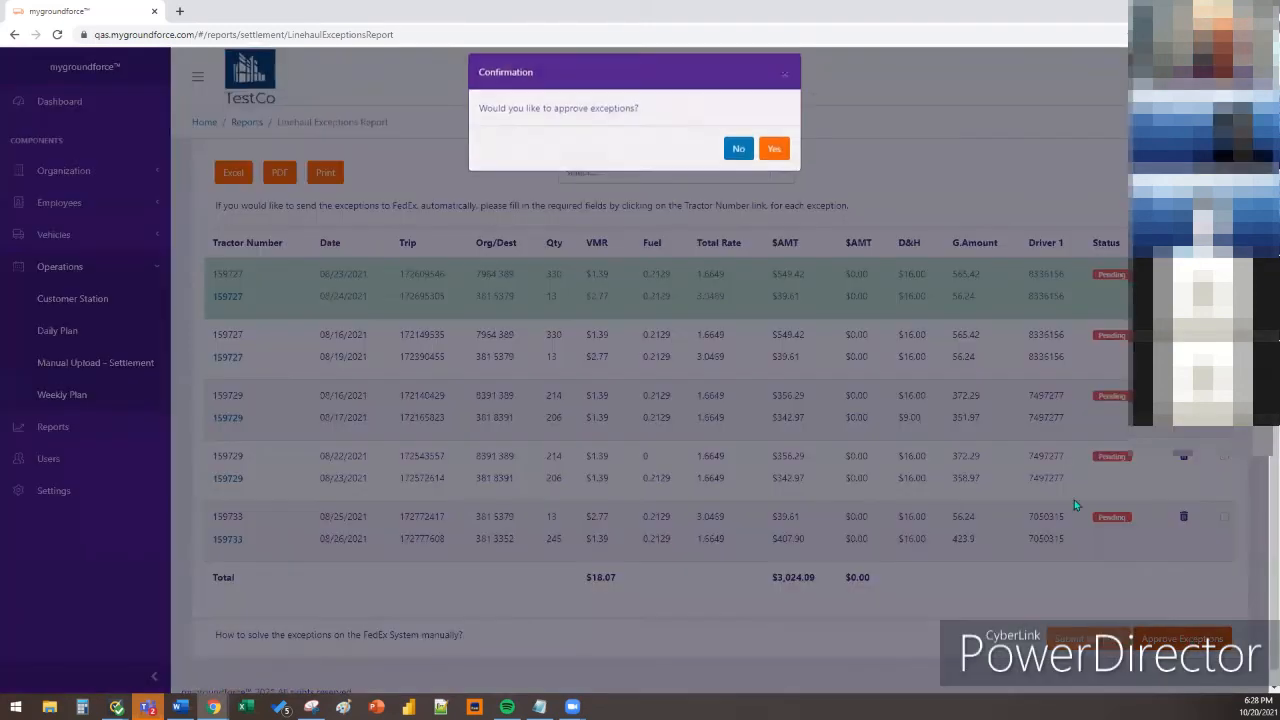
click(768, 148)
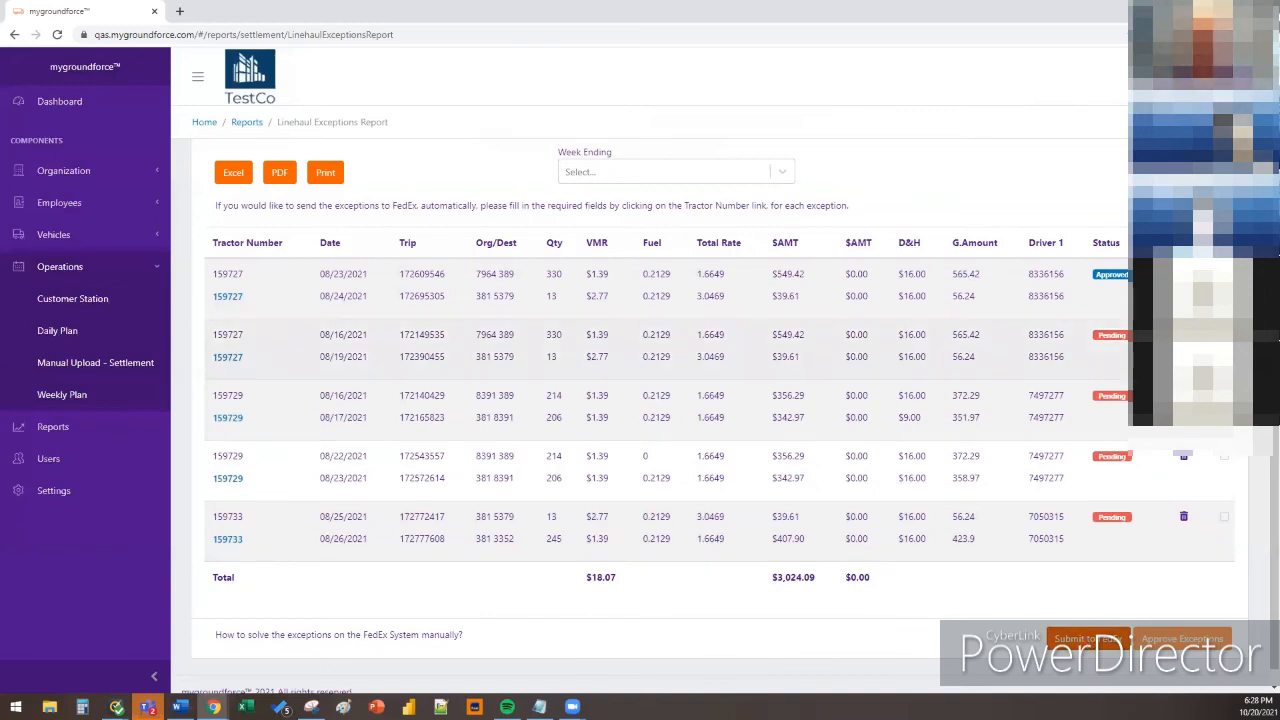
Submit the approved exceptions for entry on the FXG MyBizAccount portal
click(1183, 456)
click(735, 157)
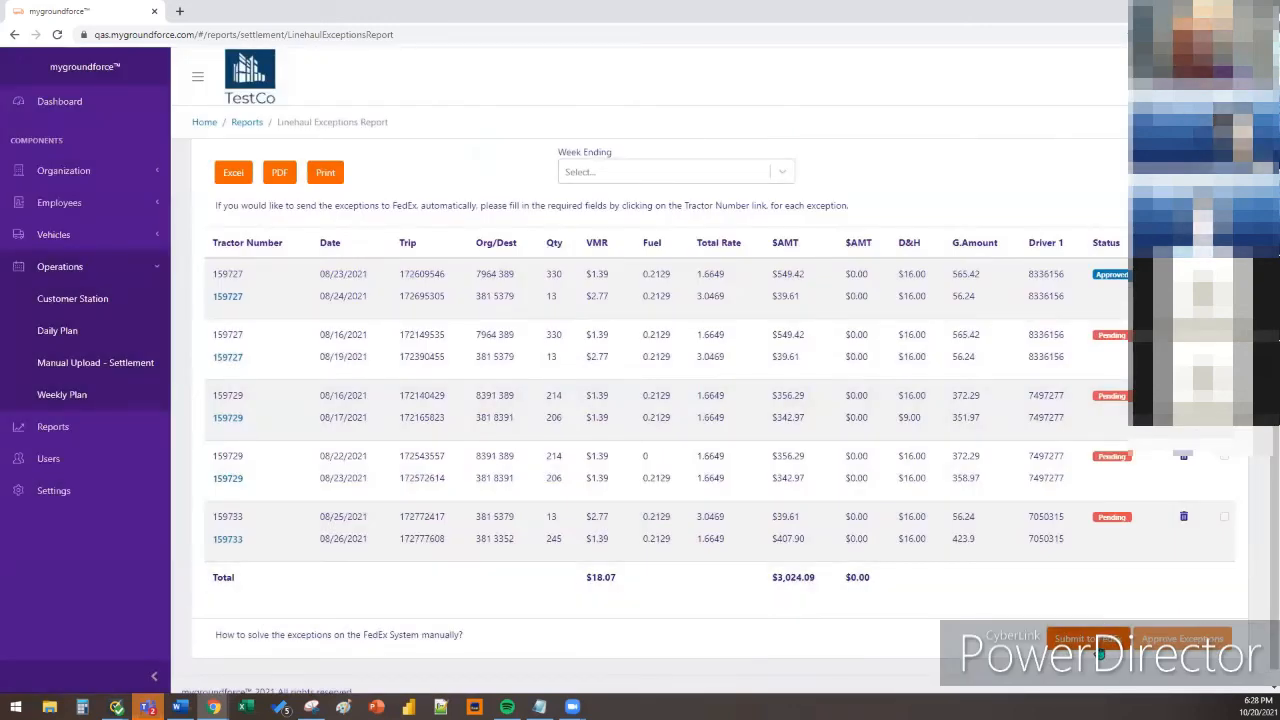
click(1100, 650)
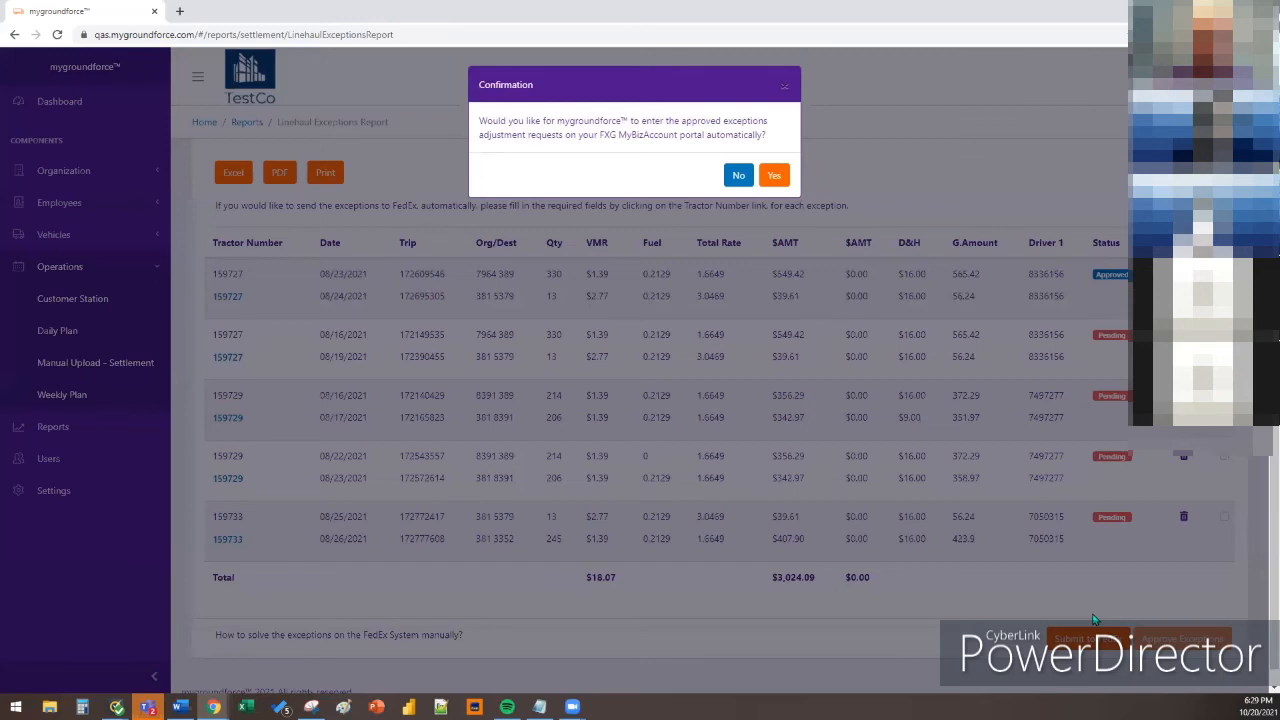
Dismiss the automatic-submission question without answering, leaving the Linehaul Exceptions Report visible
click(785, 86)
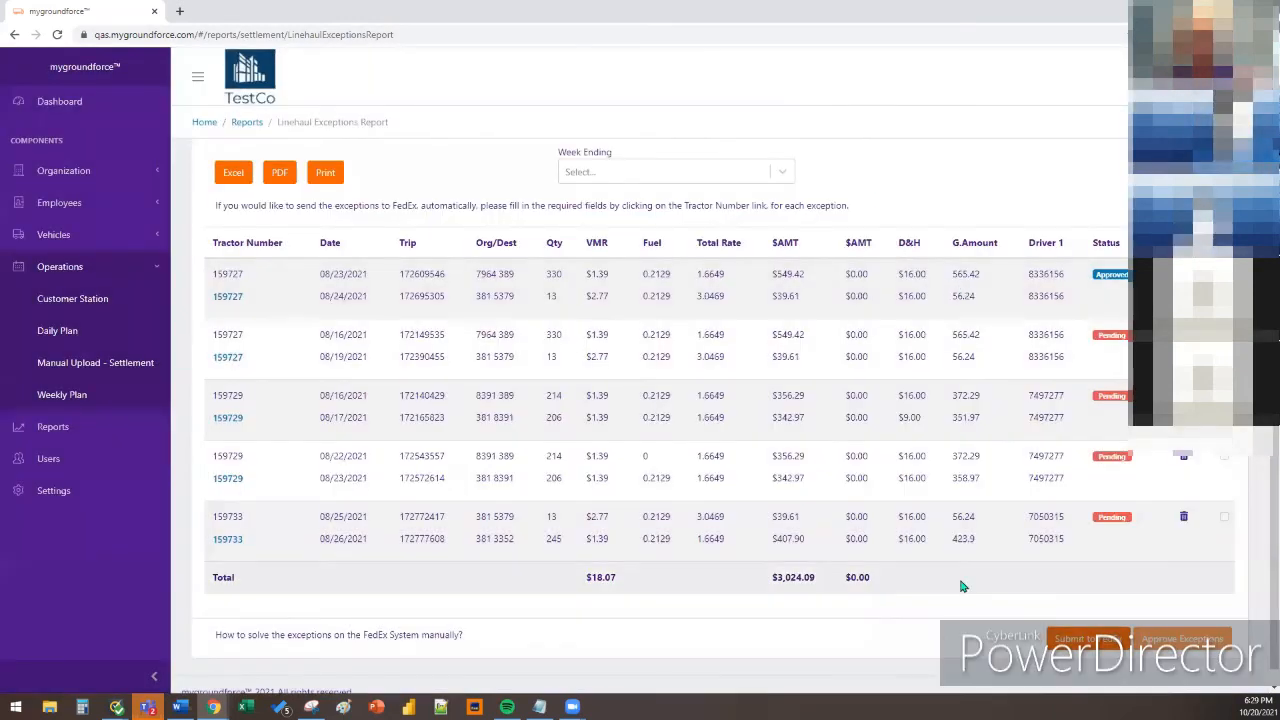
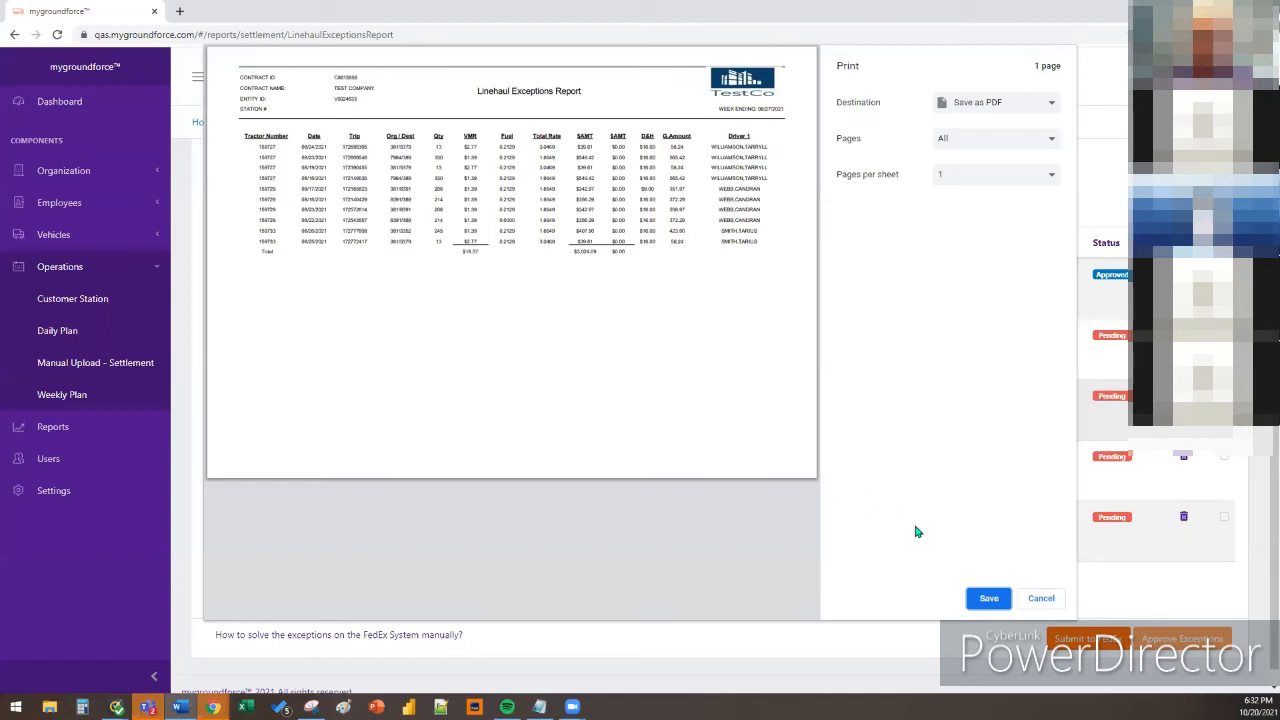
Cancel printing the Linehaul Exceptions Report to return to its $3,024.09 exceptions table
click(1040, 598)
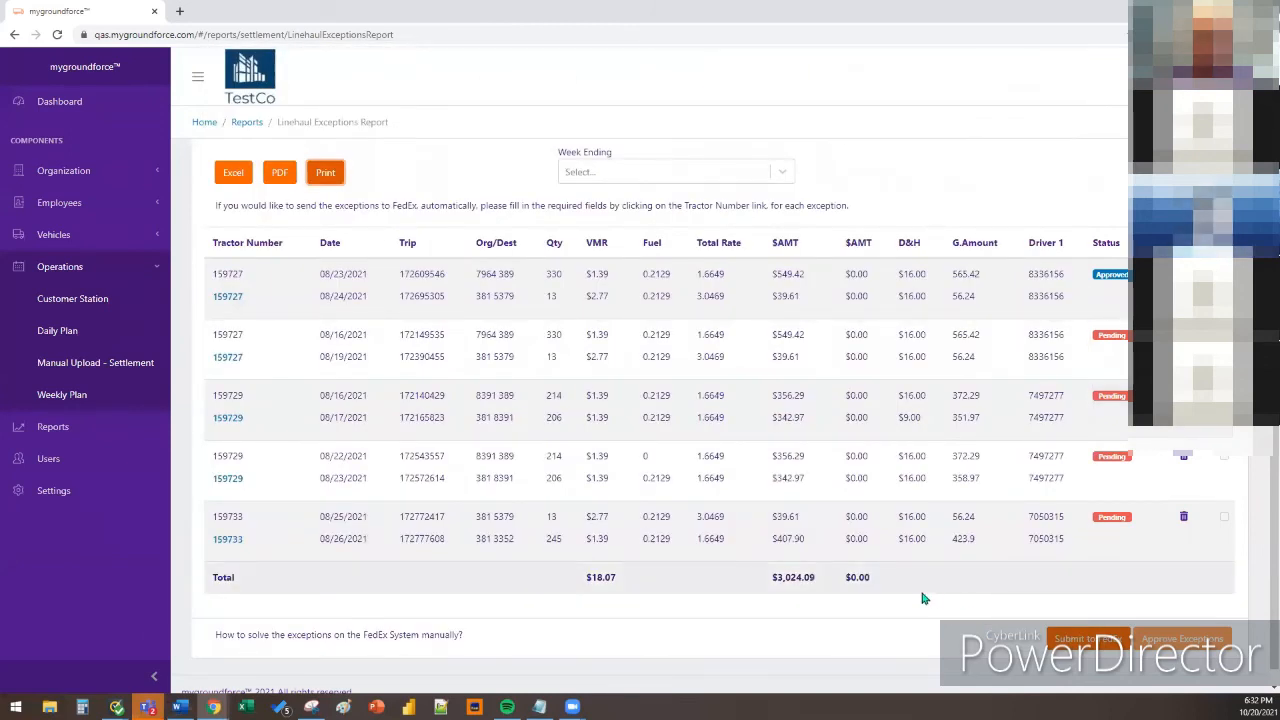
Open the Fuel Surcharge Exceptions Report from Settings > Reports for week ending 08/27/2021
click(94, 497)
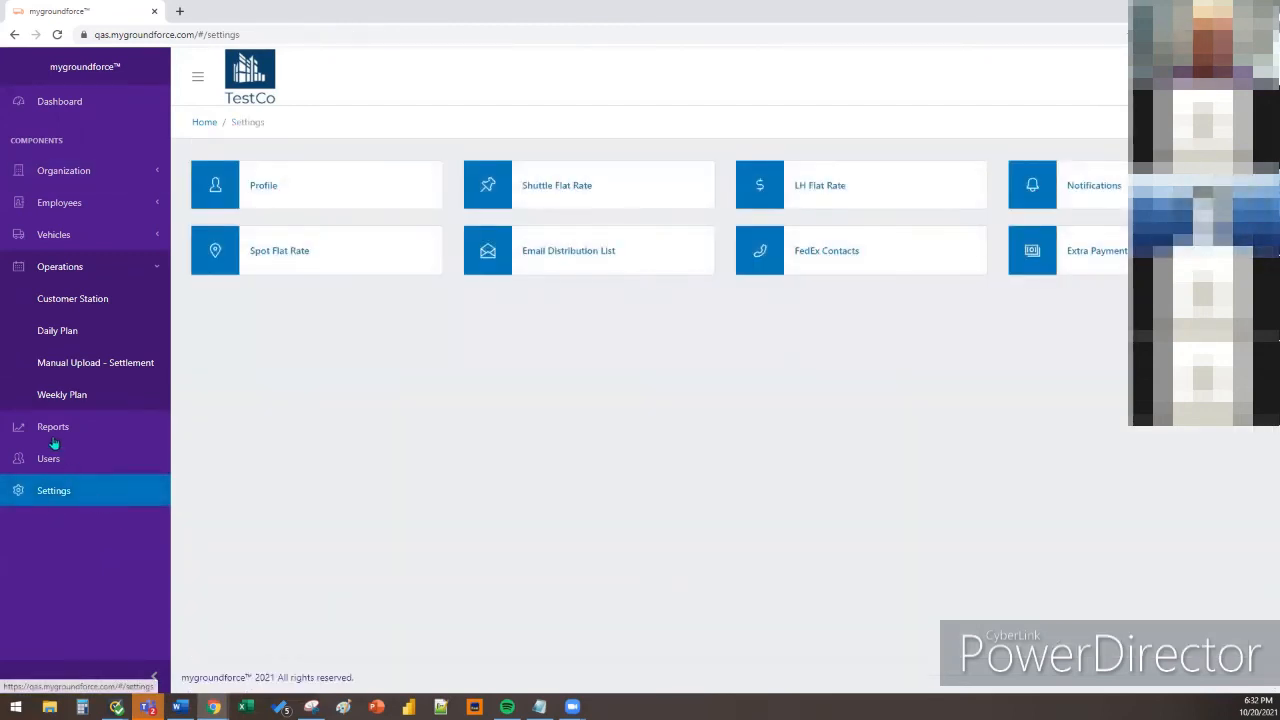
click(53, 436)
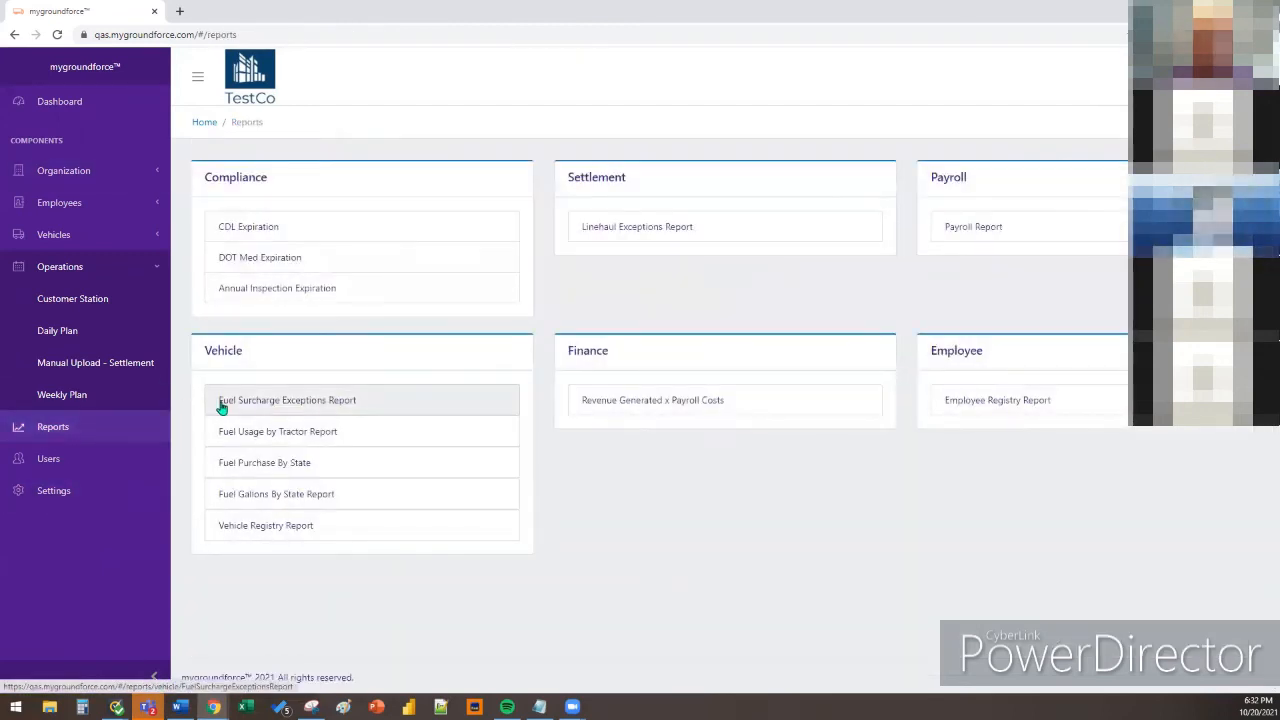
click(406, 413)
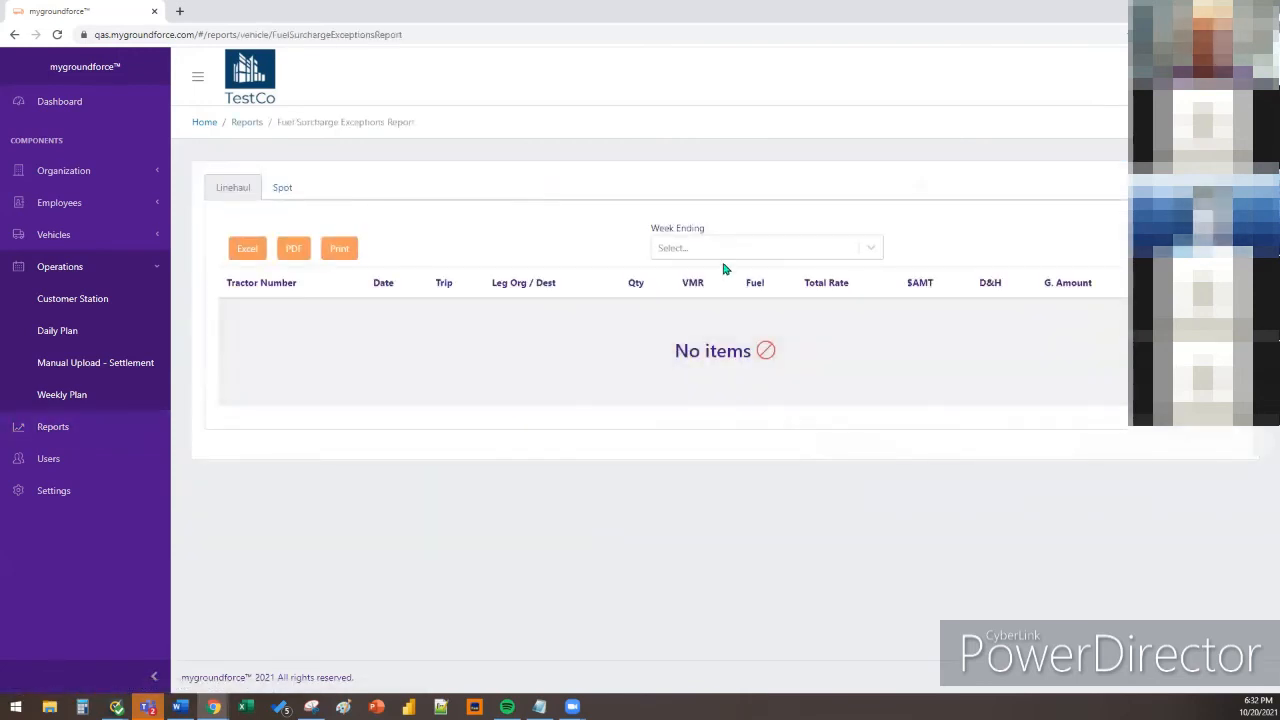
click(737, 258)
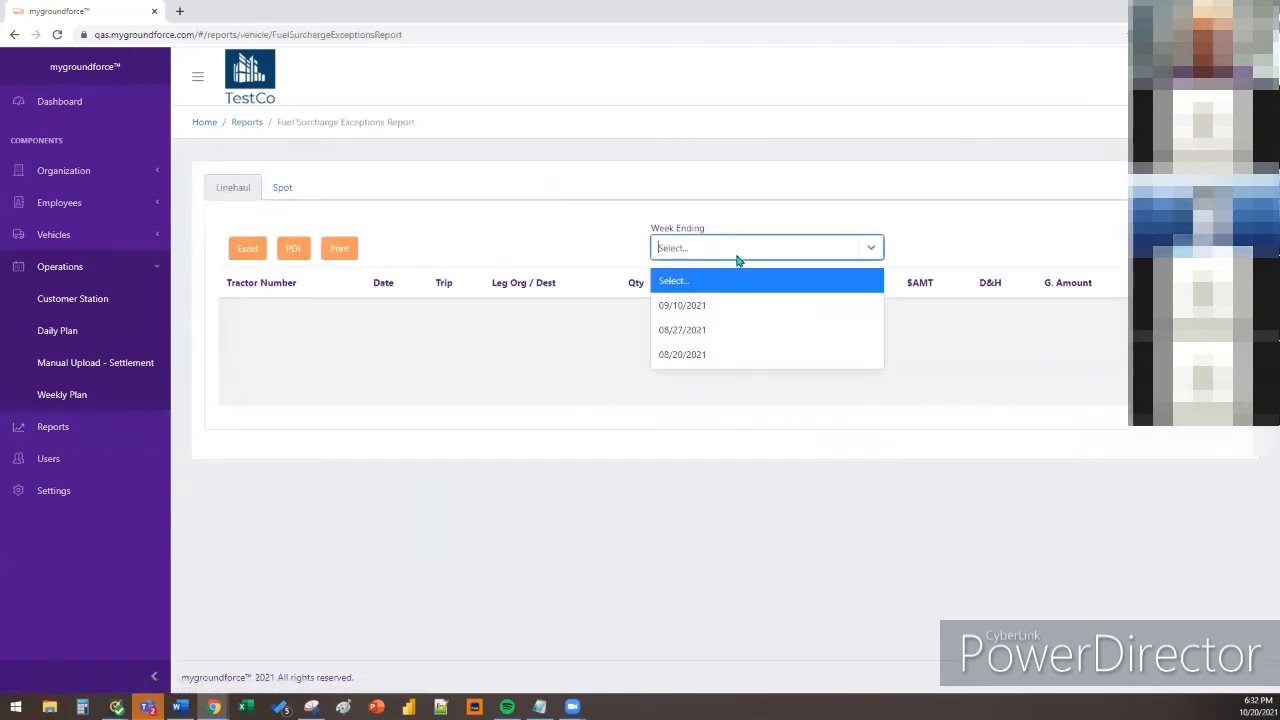
click(729, 329)
click(737, 447)
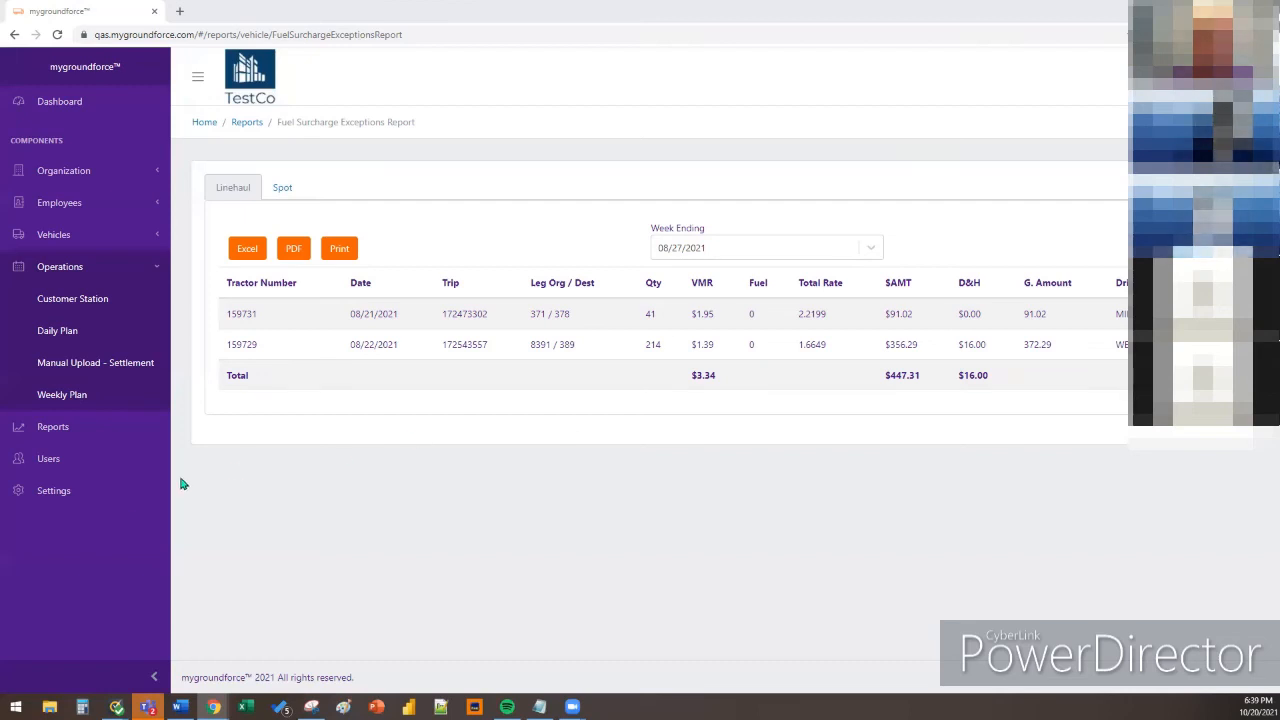
Open the Notifications settings listing Annual Inspection, CDL and Dot Med expiration alerts
click(53, 490)
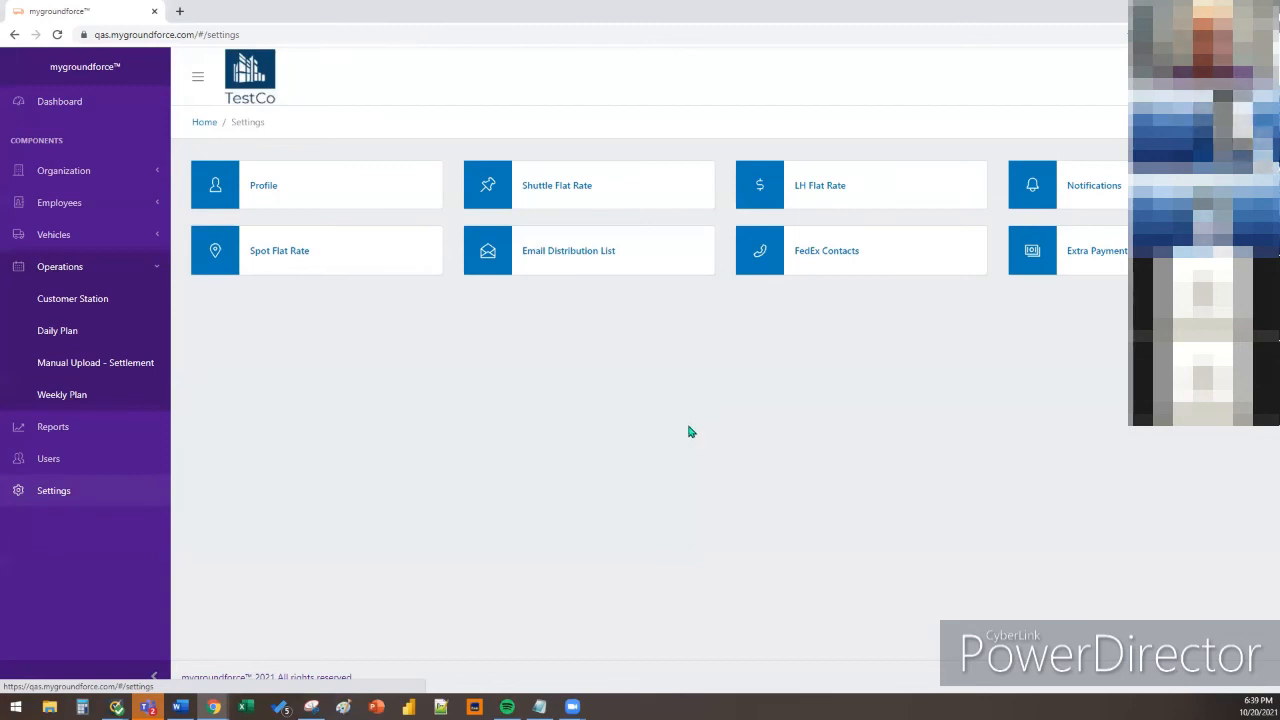
click(1085, 187)
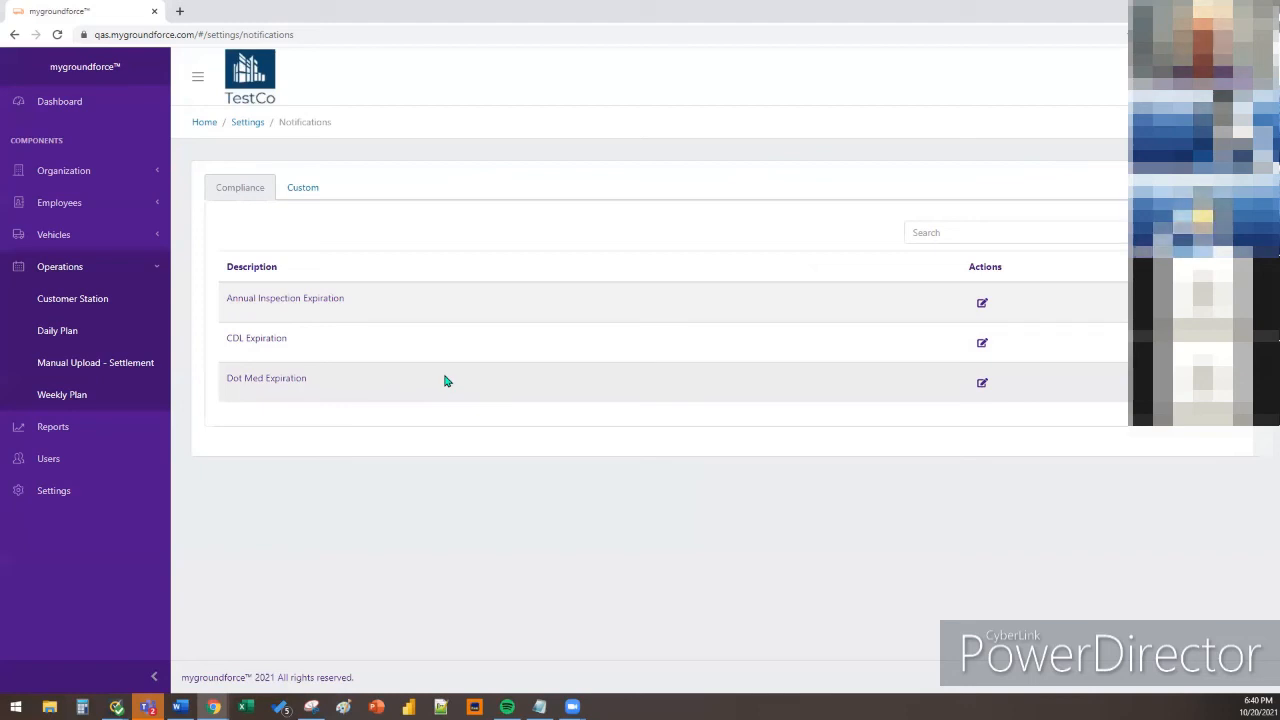
Review the CDL and Annual Inspection Expiration rules, then reopen CDL Expiration's empty rule list
click(981, 344)
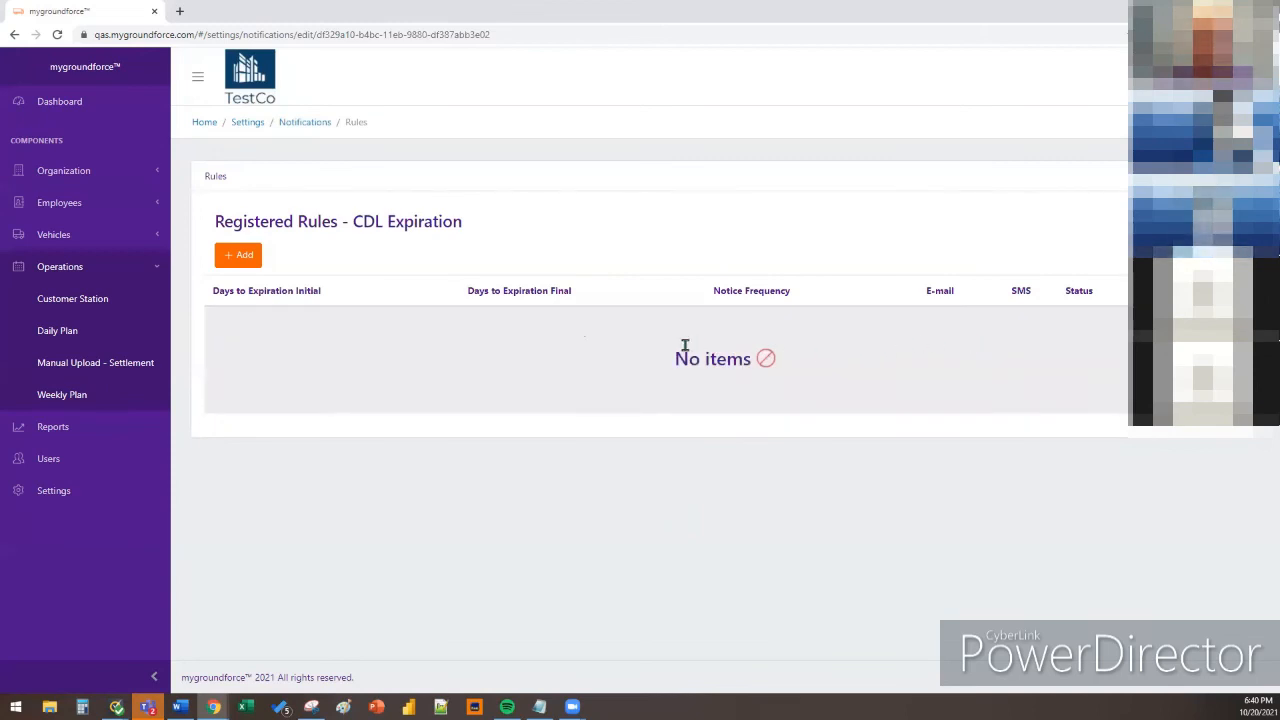
click(282, 124)
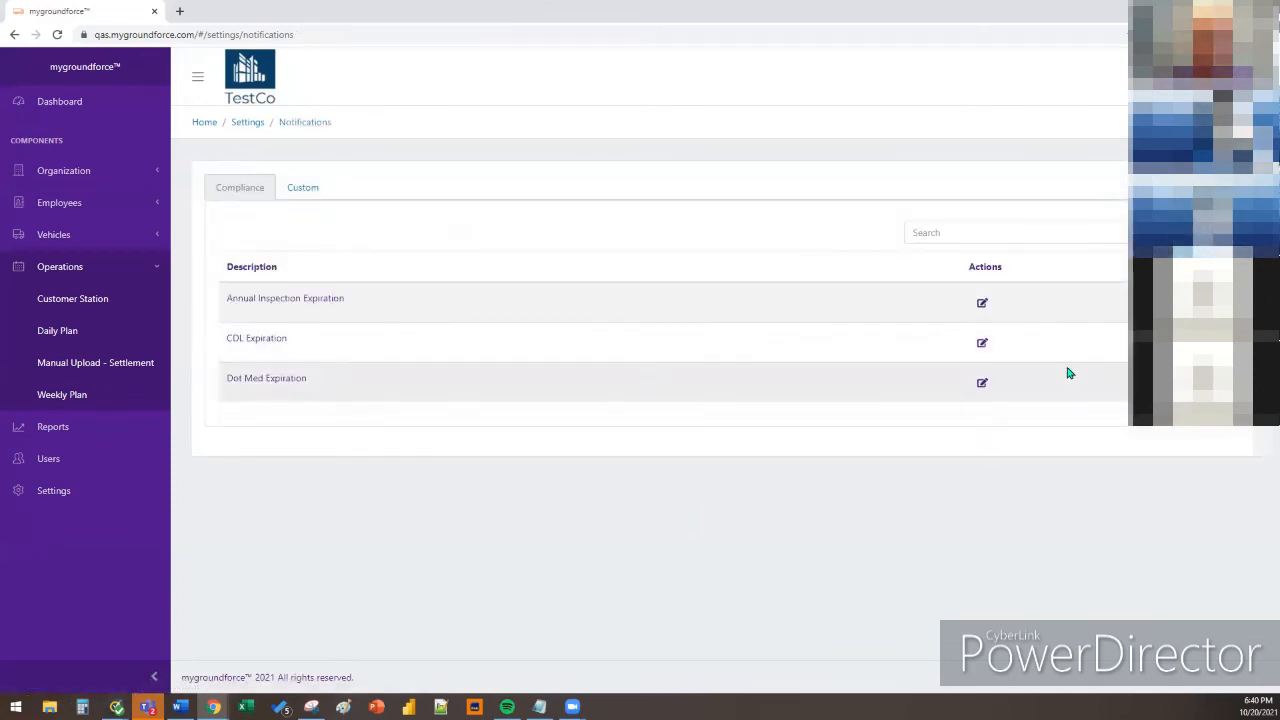
click(981, 305)
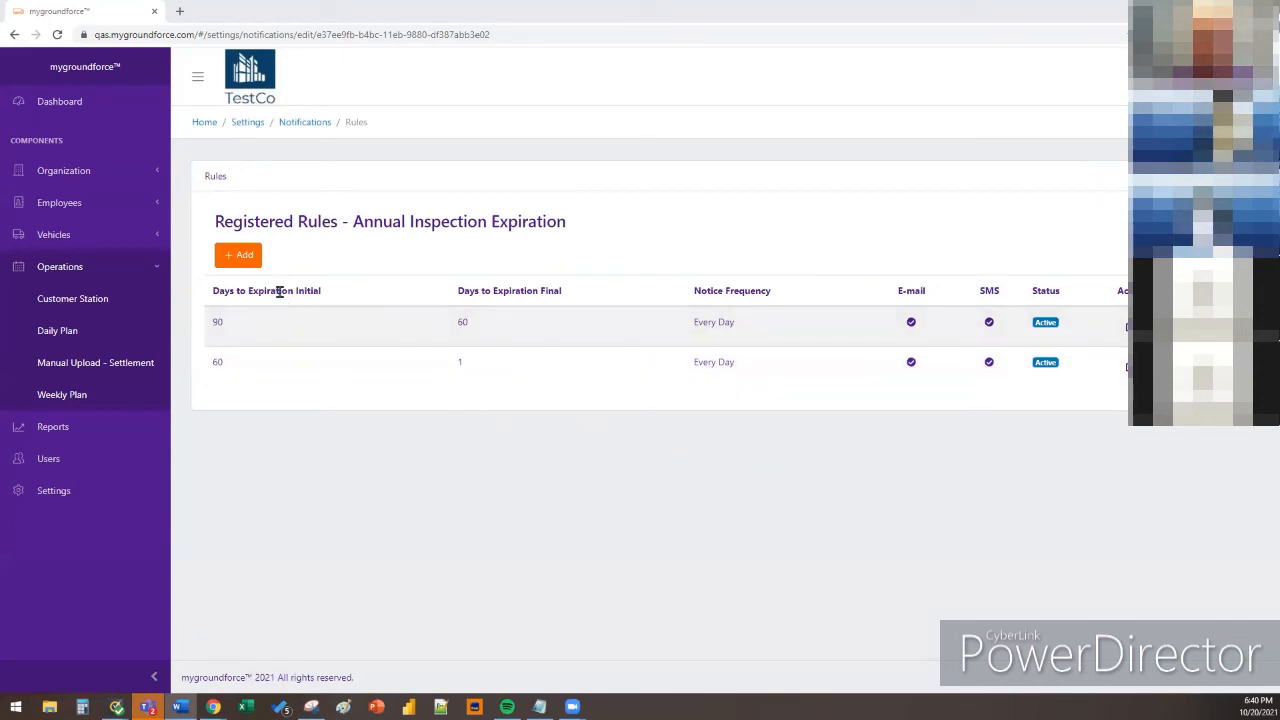
click(289, 128)
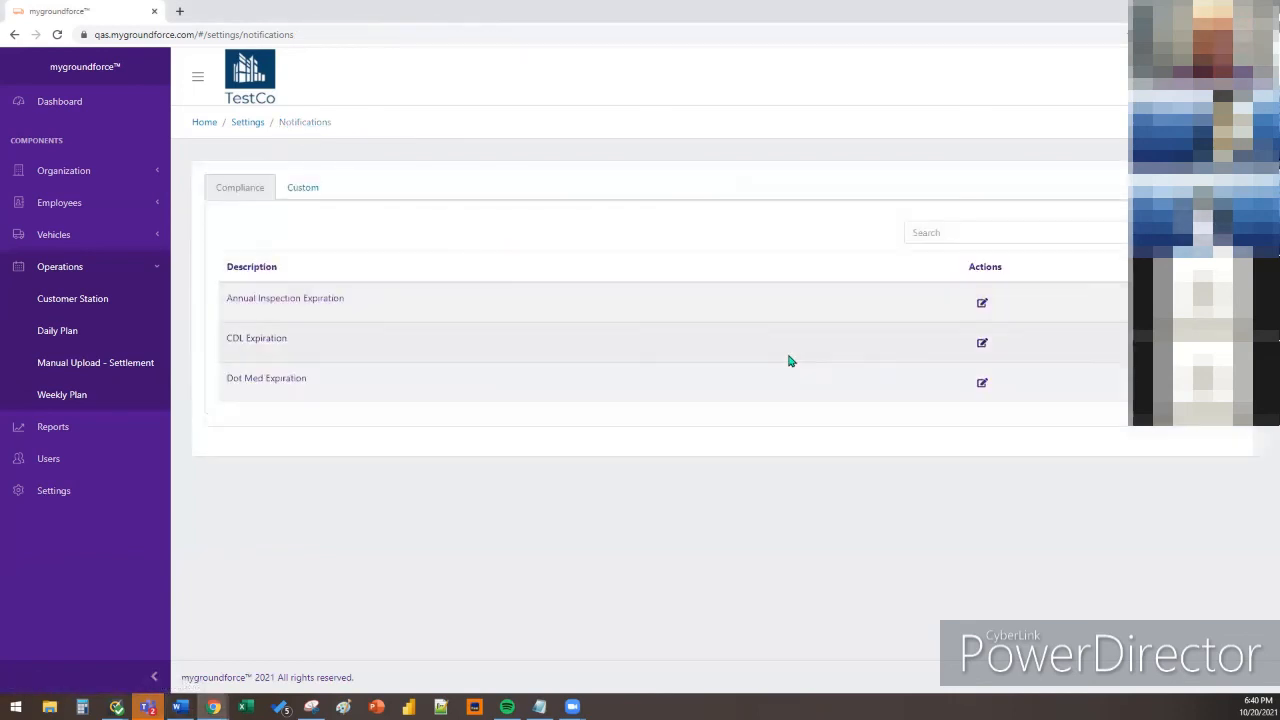
click(982, 342)
Add a new CDL Expiration rule from 90 to 60 days, sent twice a week
click(250, 260)
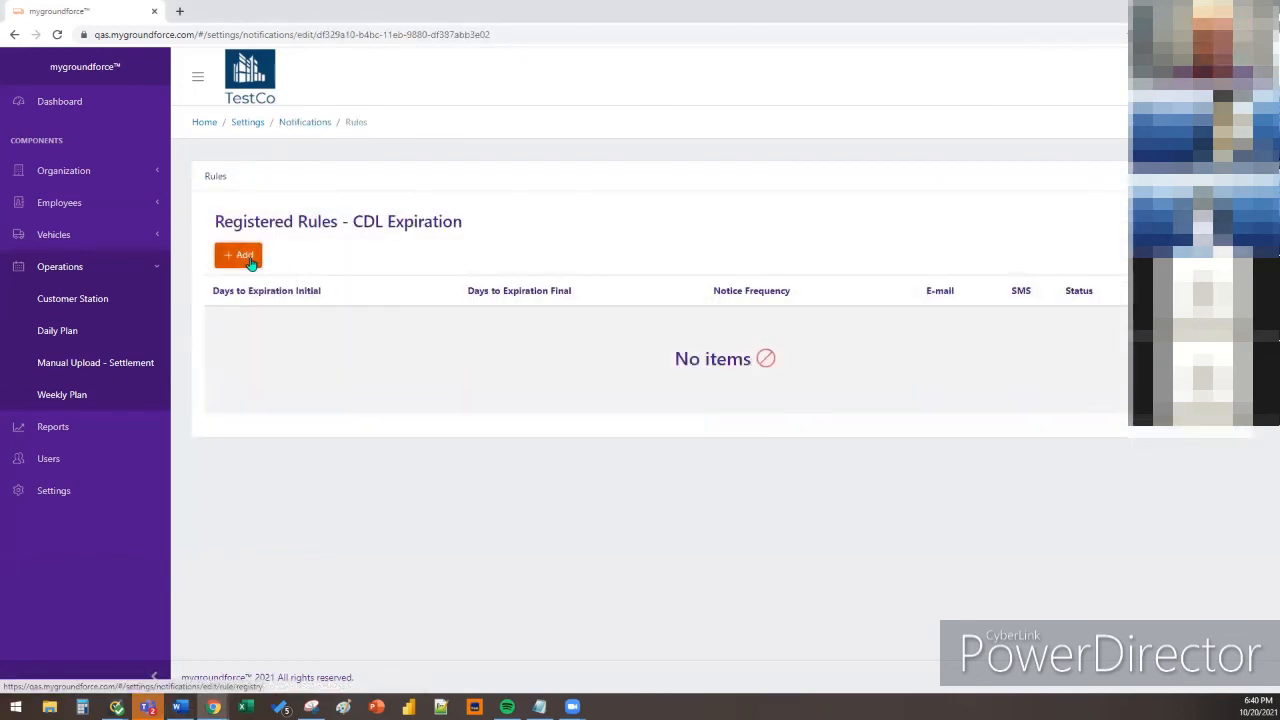
click(349, 303)
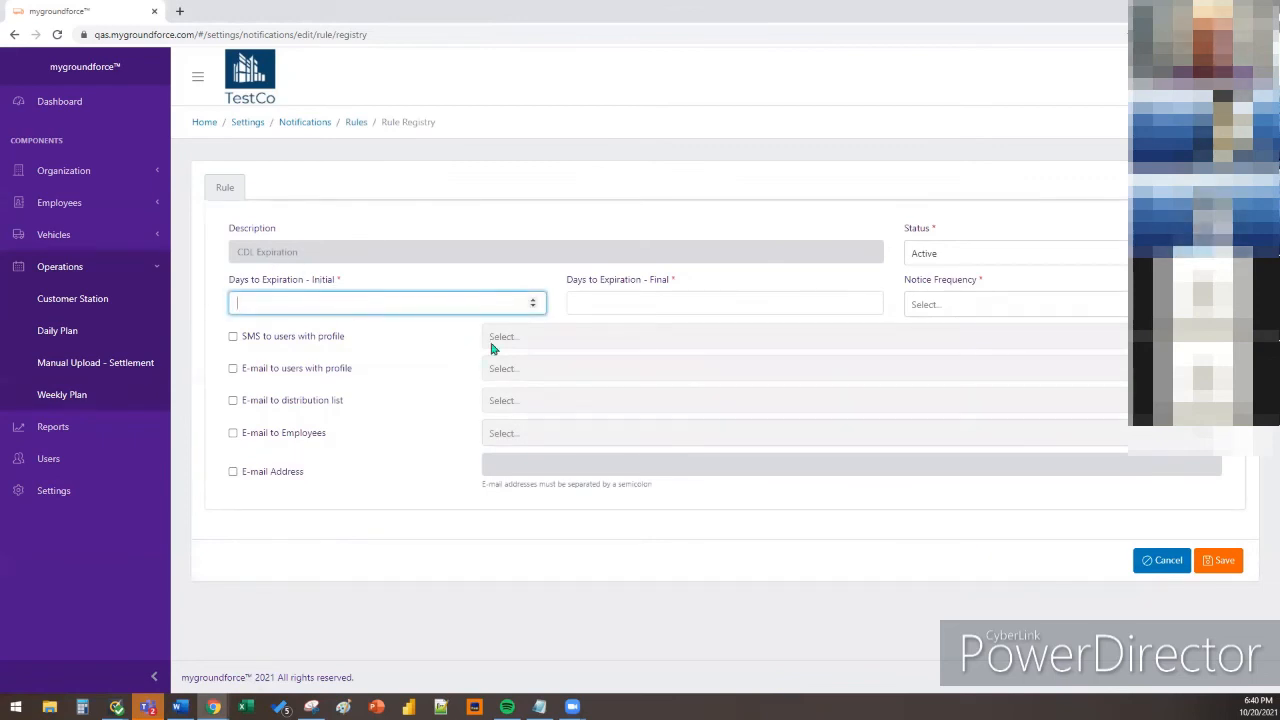
text(50)
click(614, 303)
text(60)
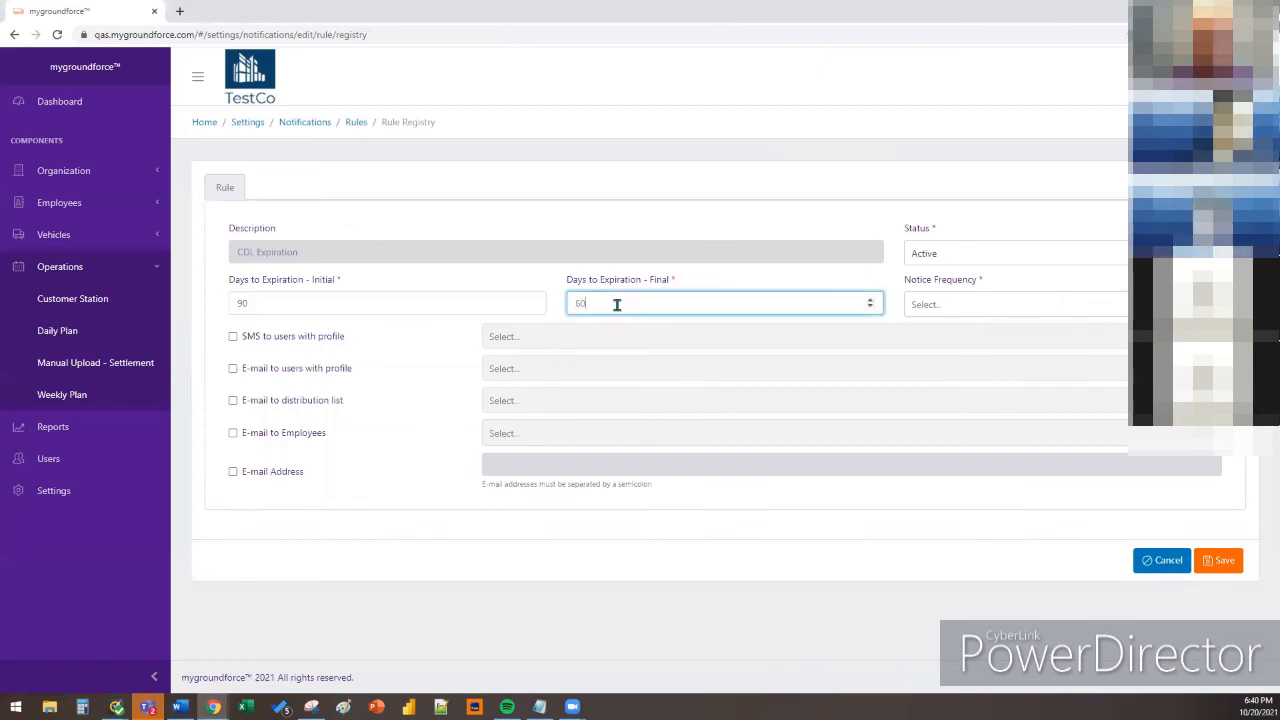
click(929, 305)
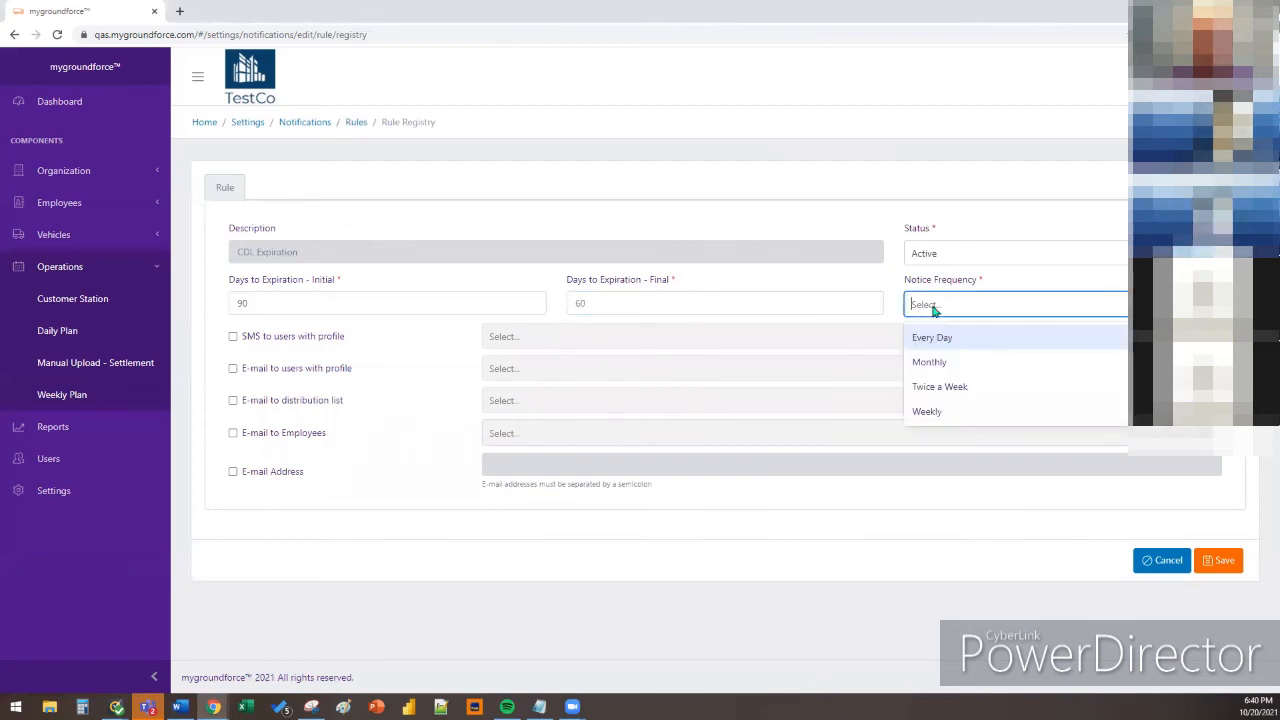
click(958, 386)
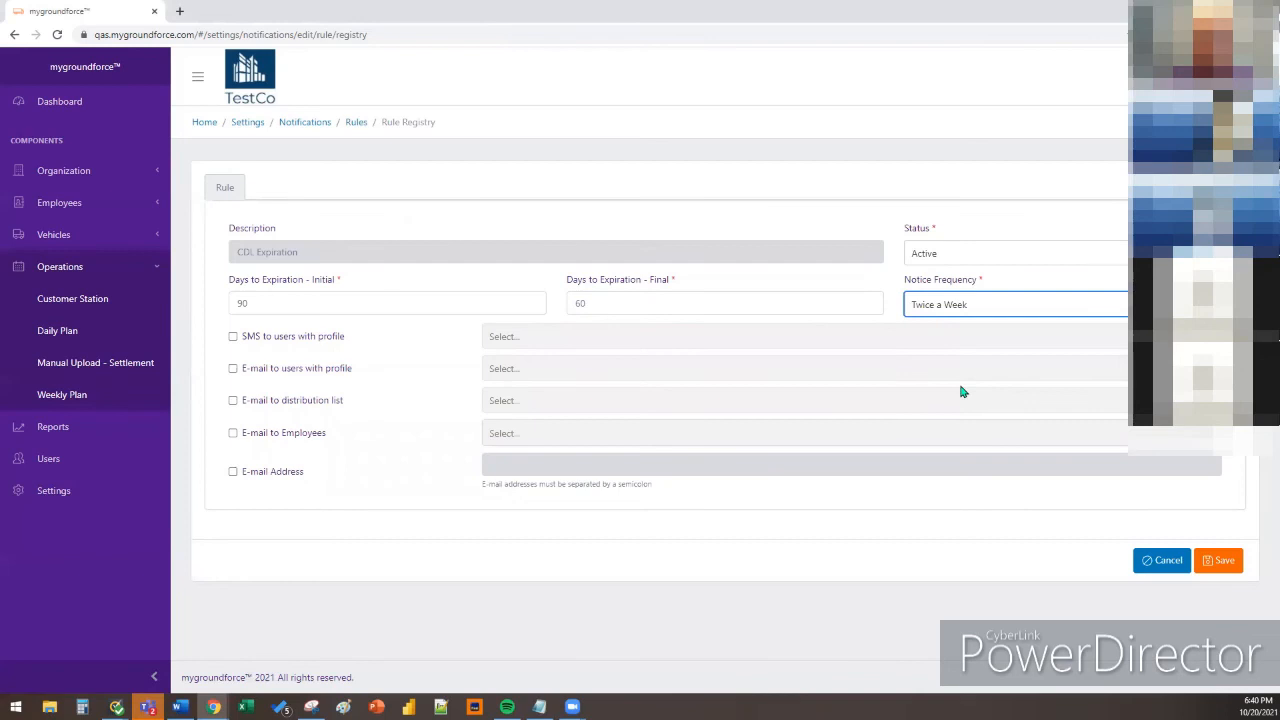
Send the rule's SMS notices to the Driver and Business Contact profiles
click(233, 338)
click(530, 340)
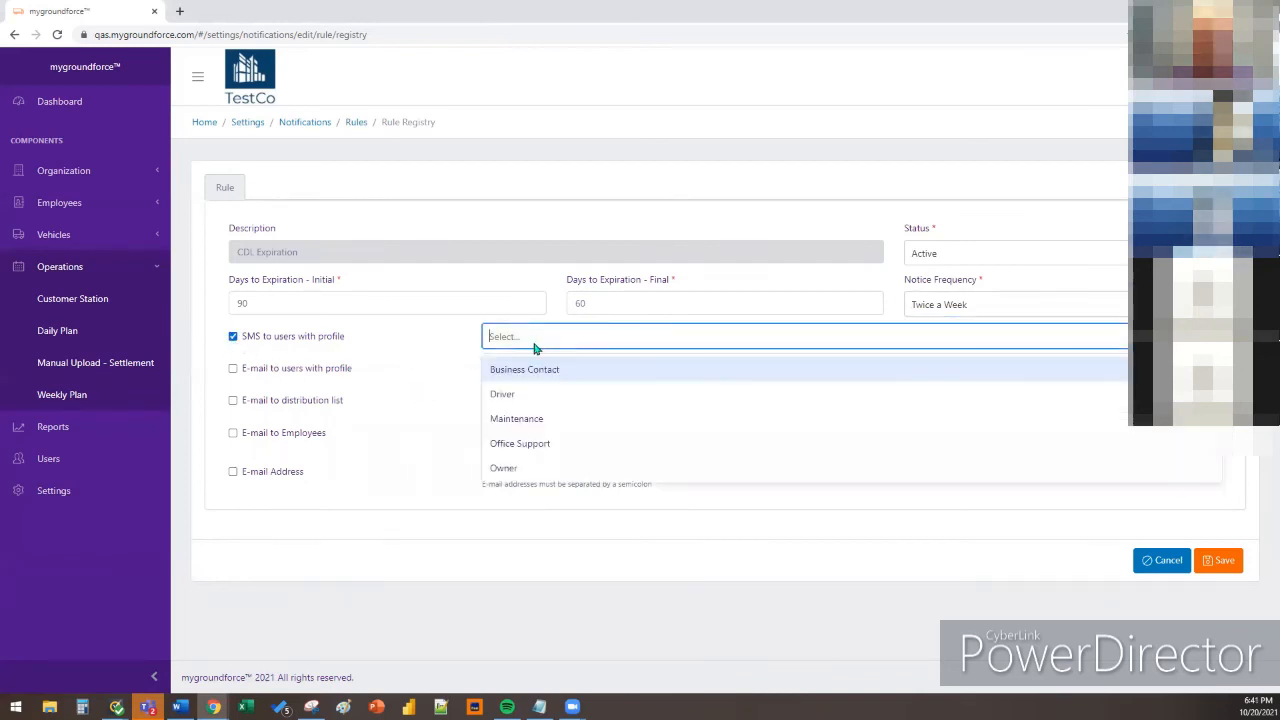
click(531, 395)
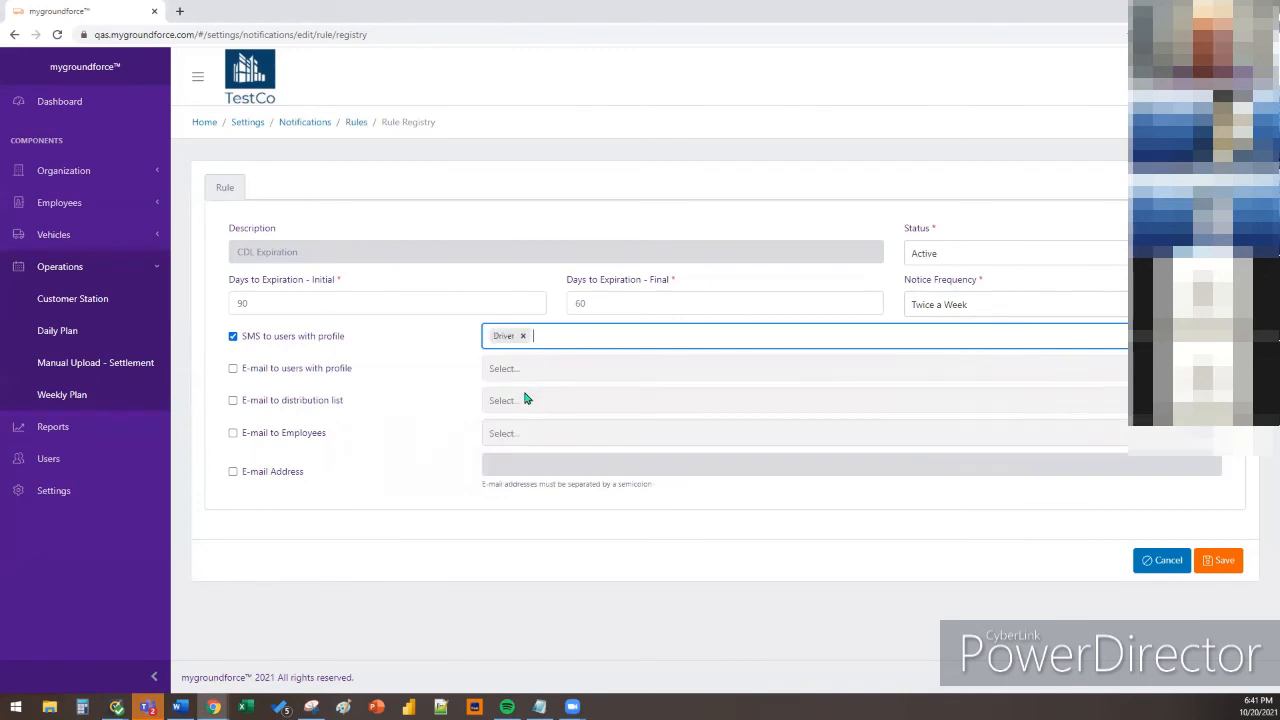
click(588, 337)
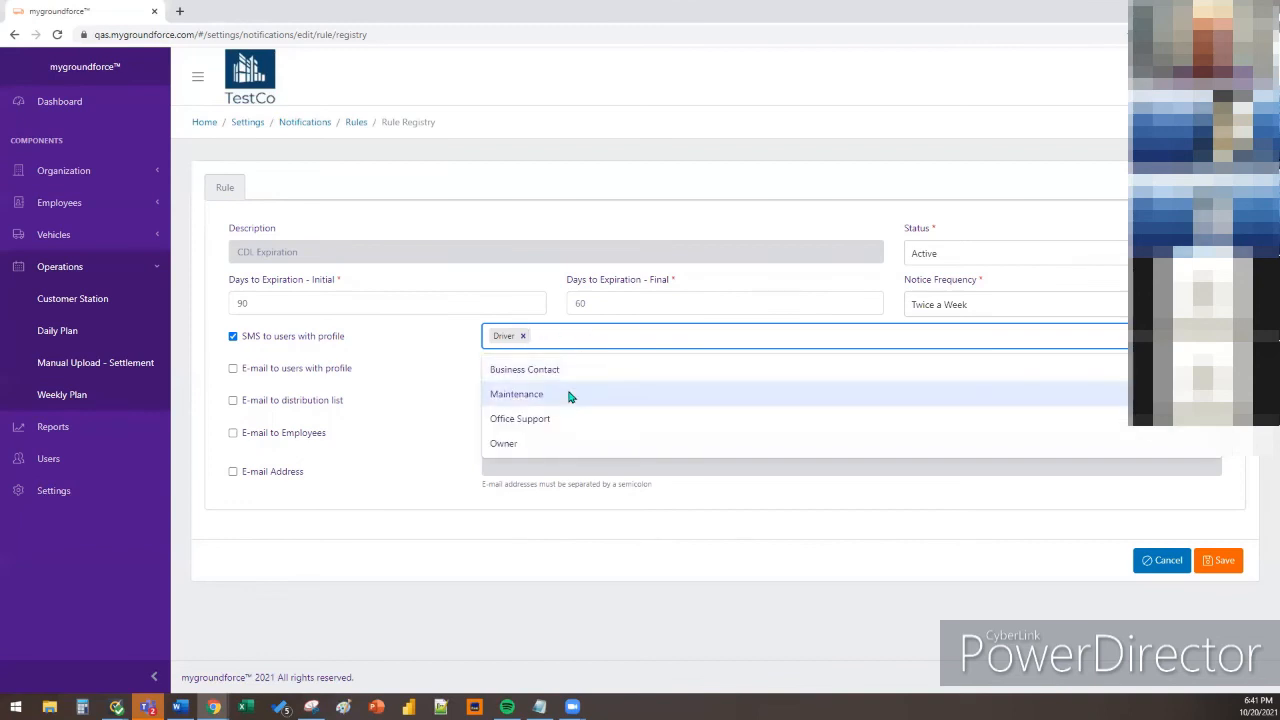
click(575, 376)
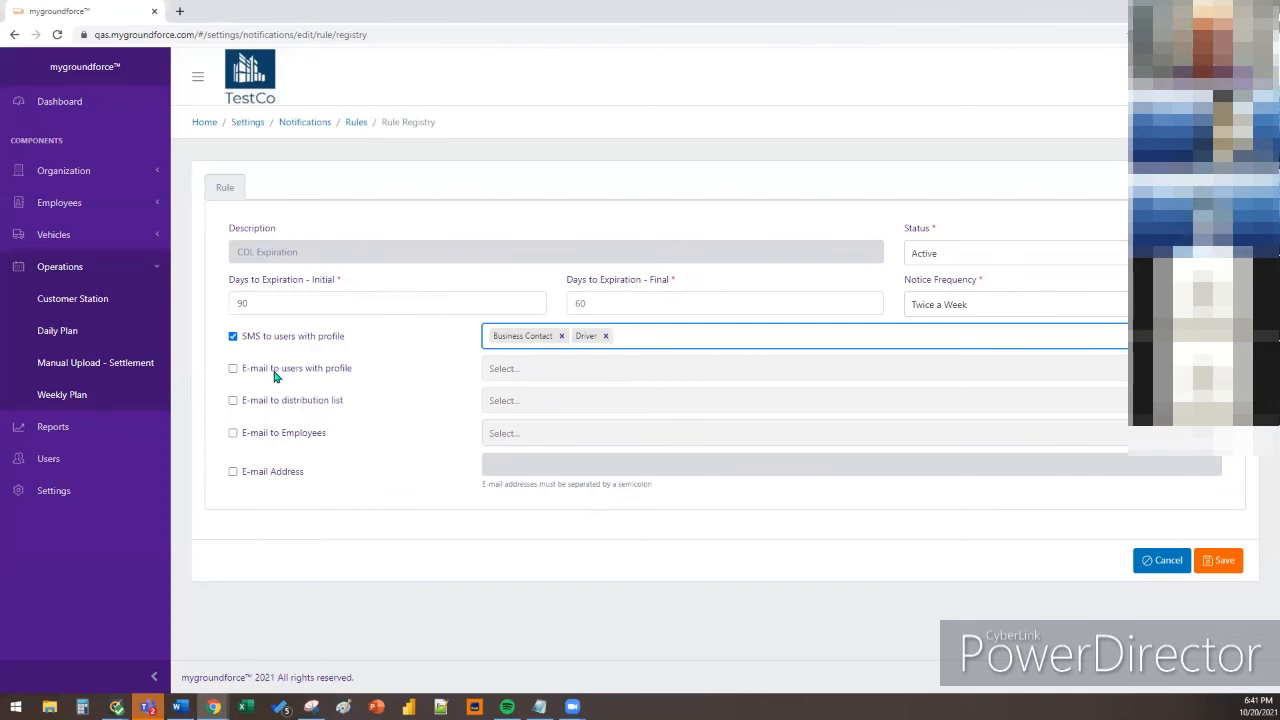
click(347, 372)
E-mail the rule's notices to the Business Contact and Driver profiles
click(232, 369)
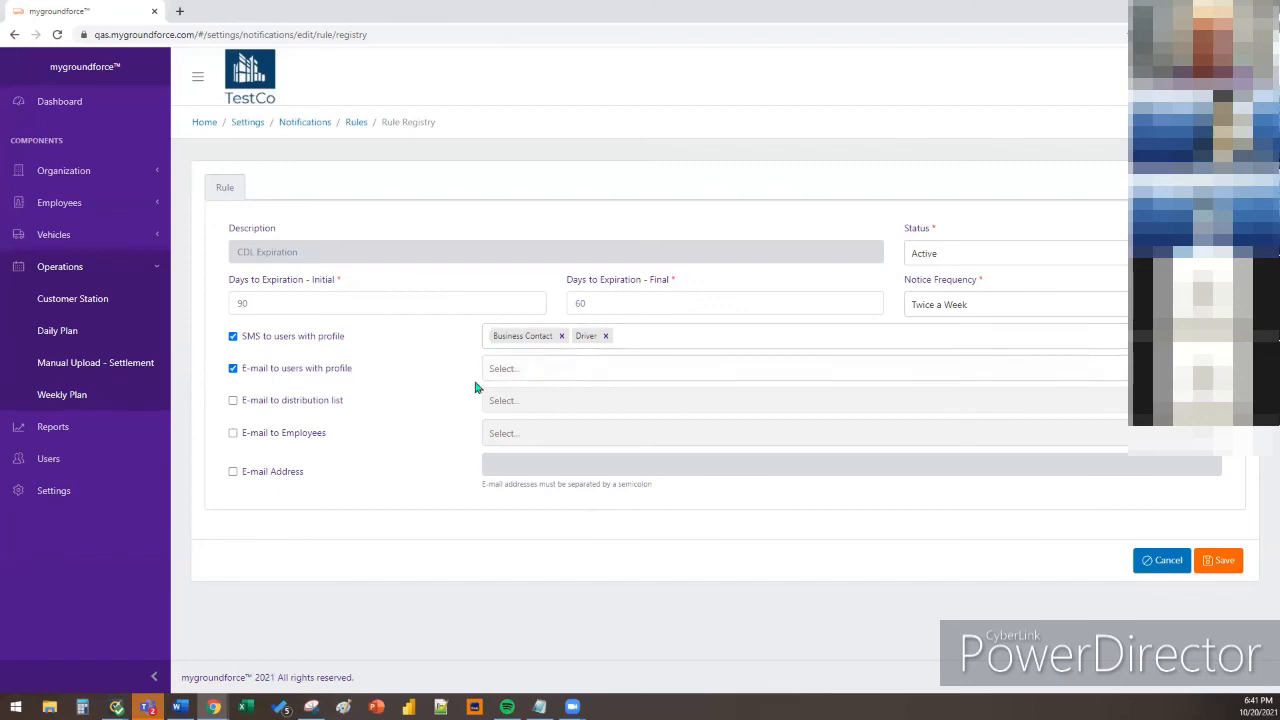
click(524, 377)
click(533, 408)
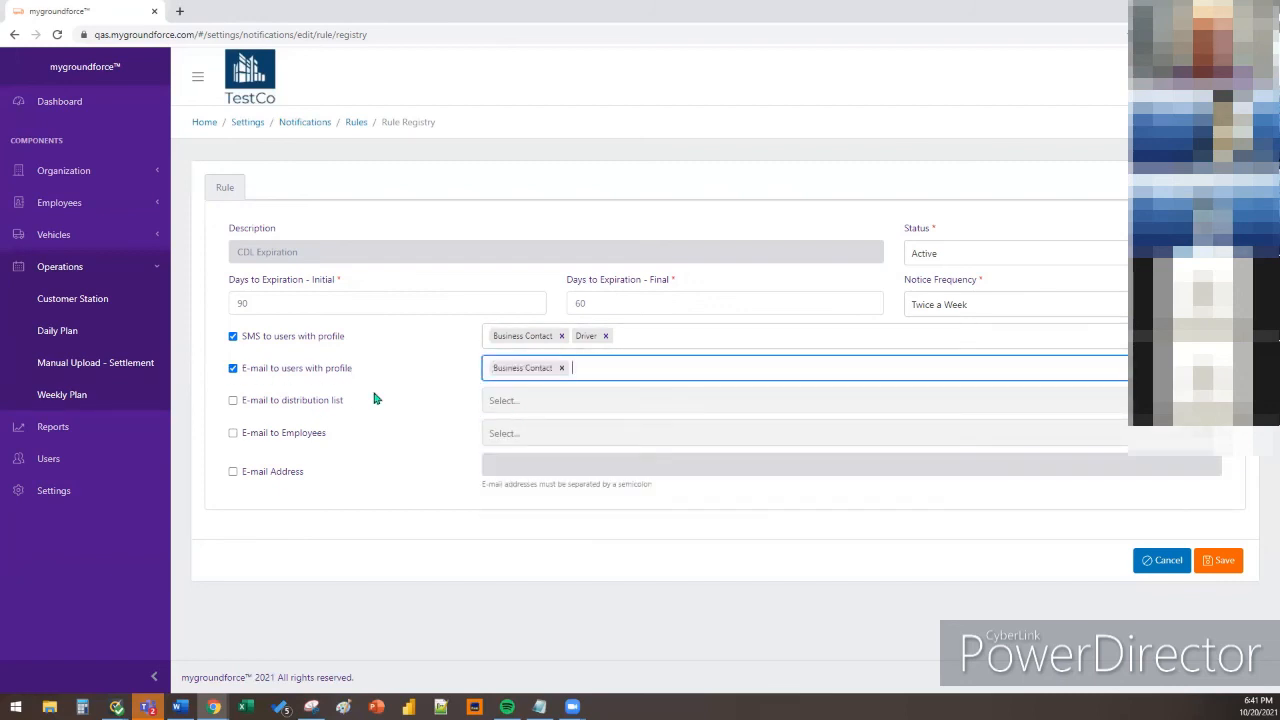
click(613, 371)
click(559, 404)
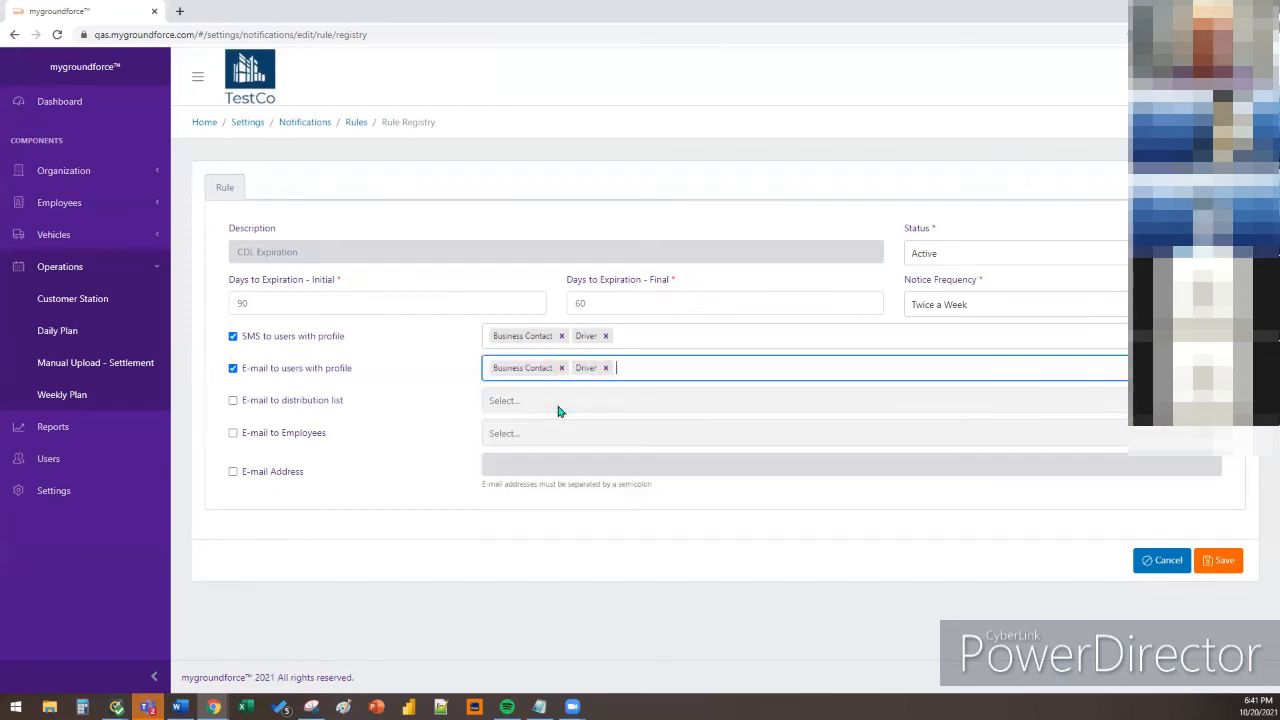
Send notices to a company e-mail address instead of individual employees
click(233, 433)
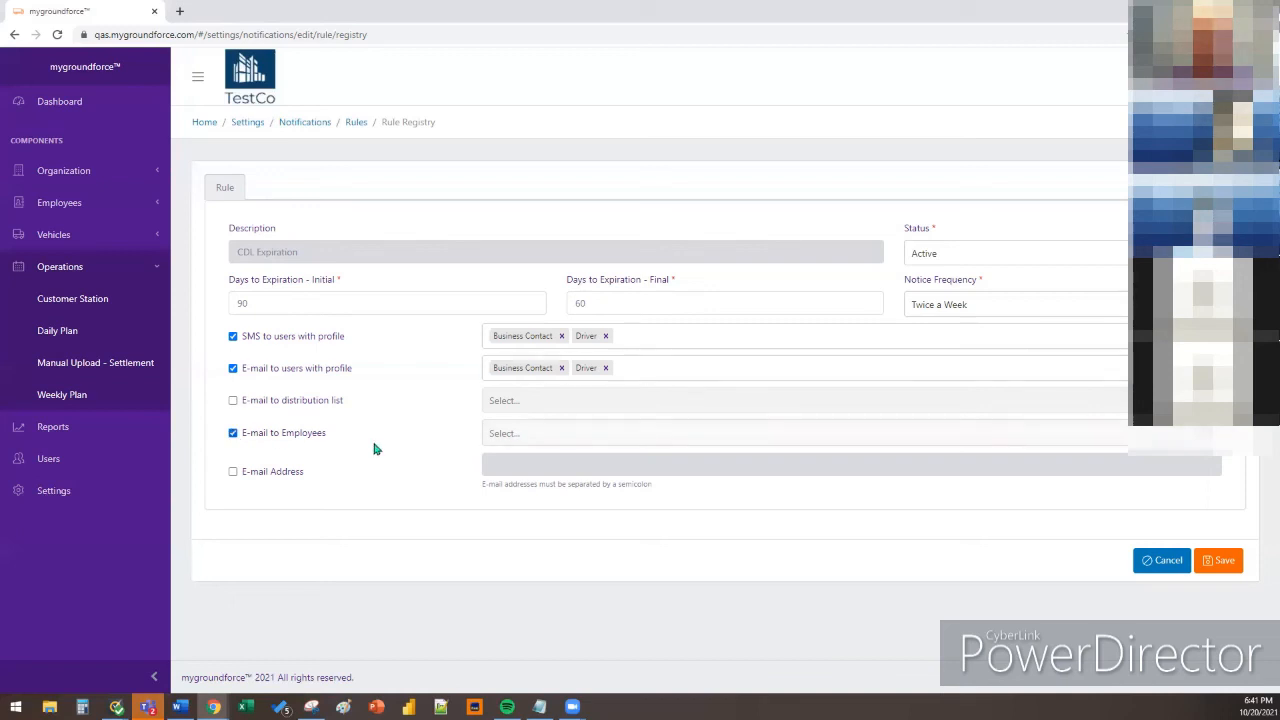
click(556, 442)
scroll(560, 525, down, 3)
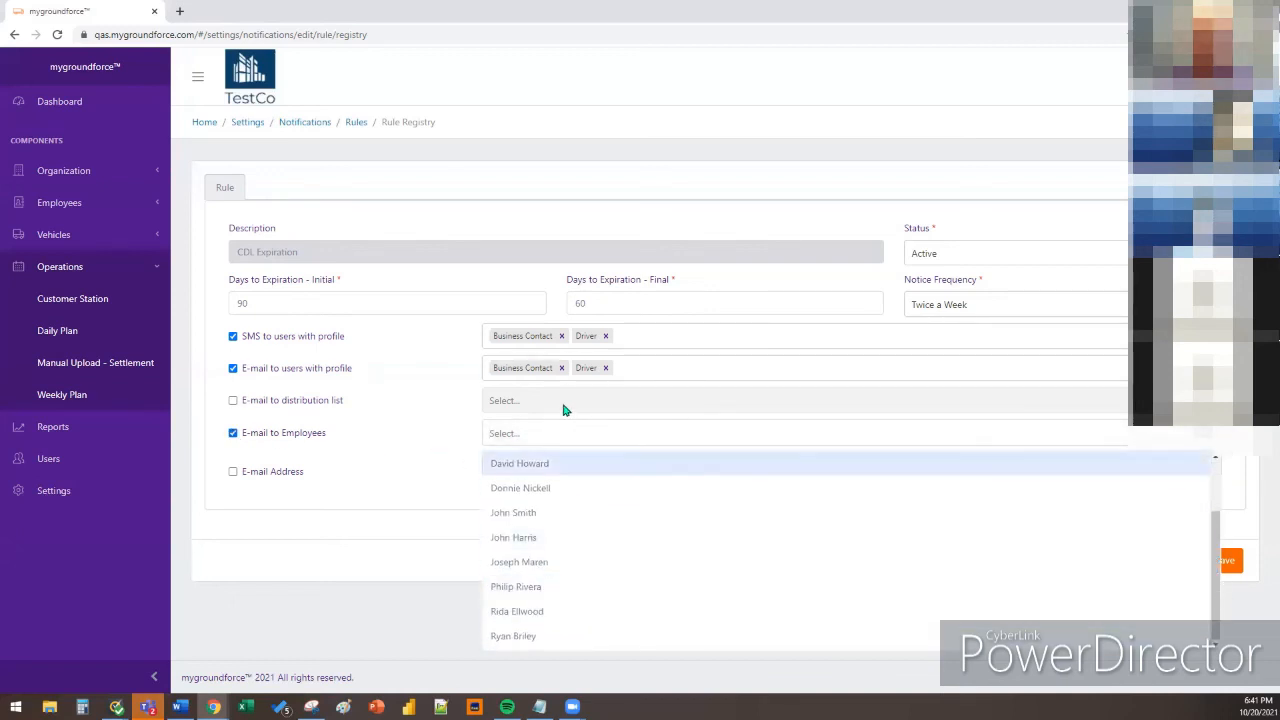
click(233, 433)
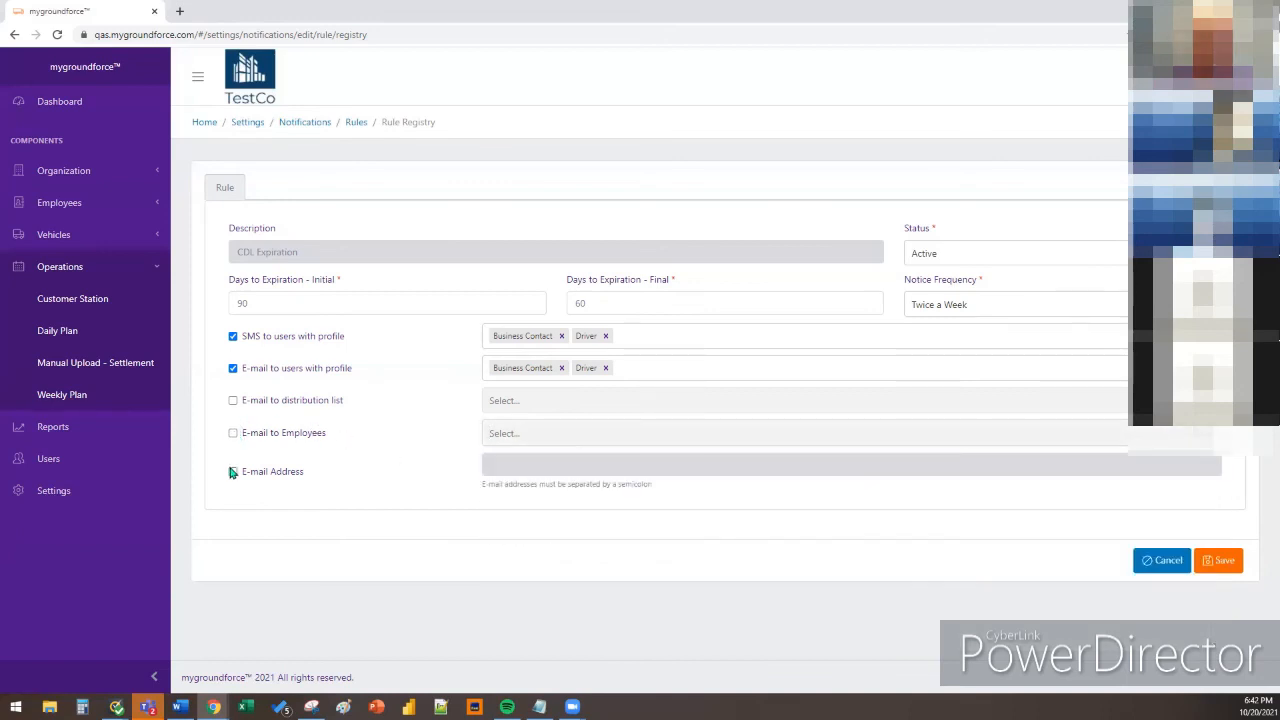
click(233, 472)
click(510, 467)
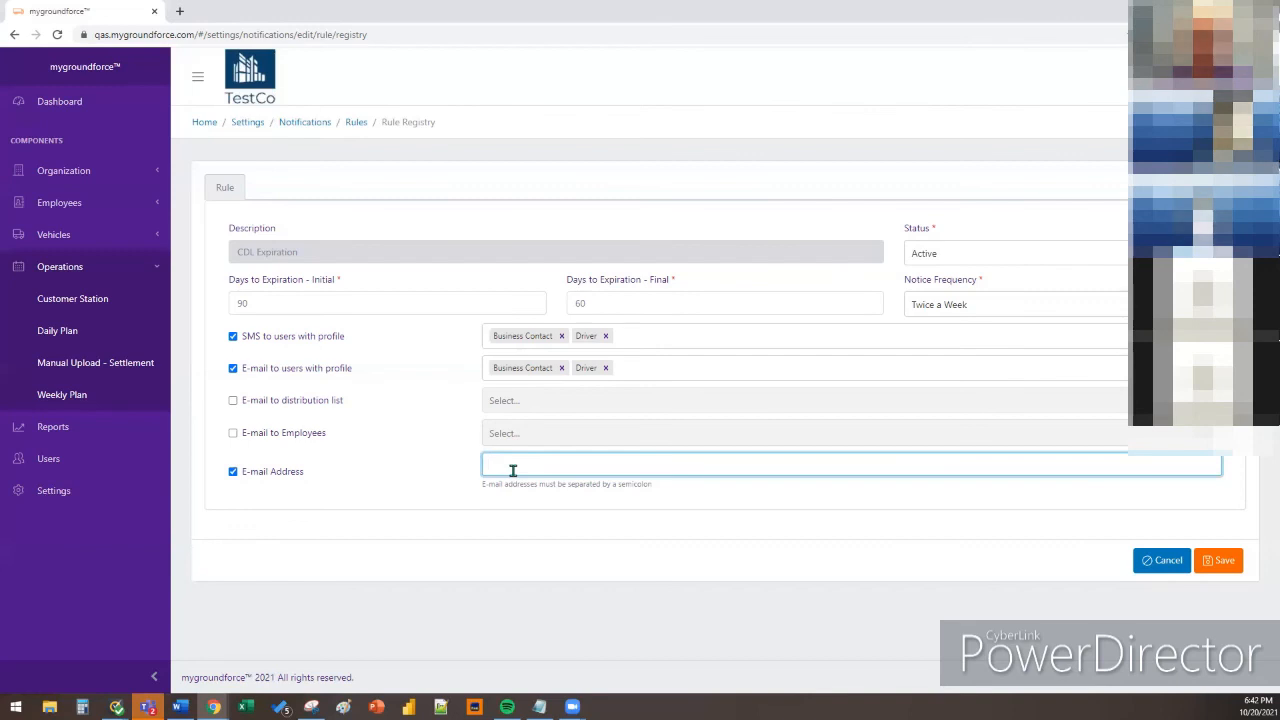
click(537, 507)
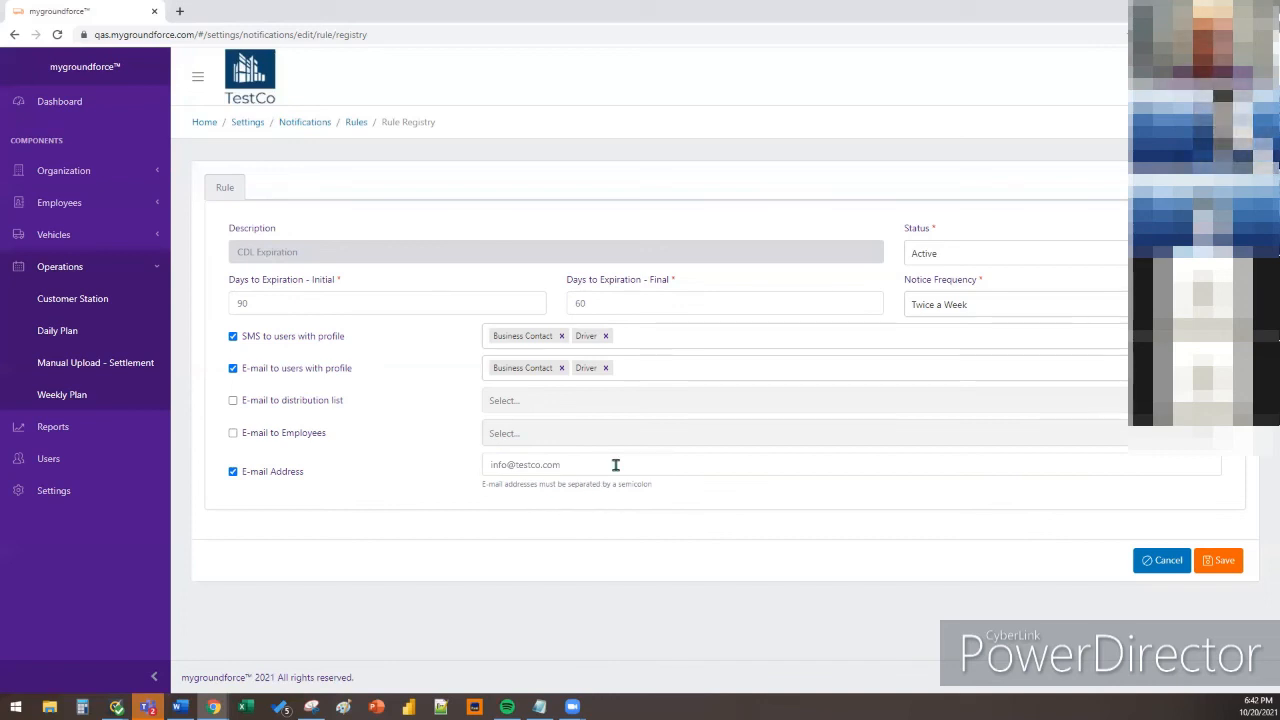
click(1220, 568)
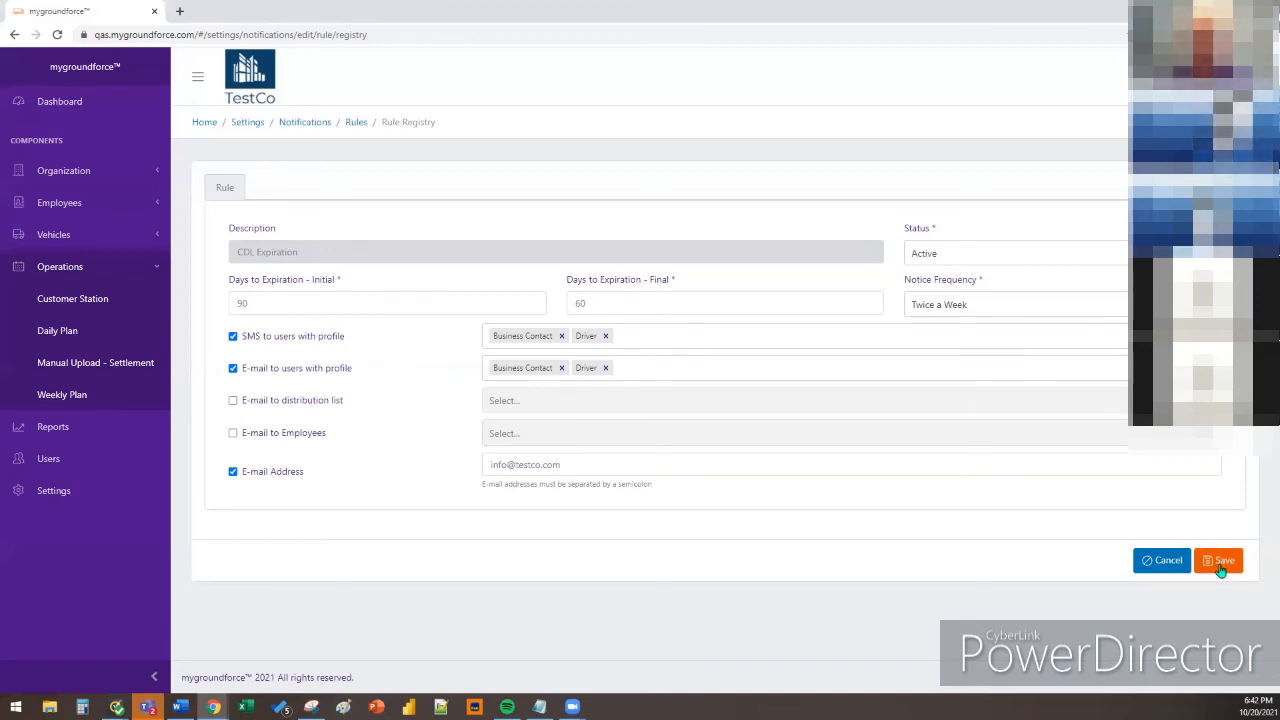
Save and confirm the 90-to-60-day, twice-a-week CDL Expiration rule
click(1220, 565)
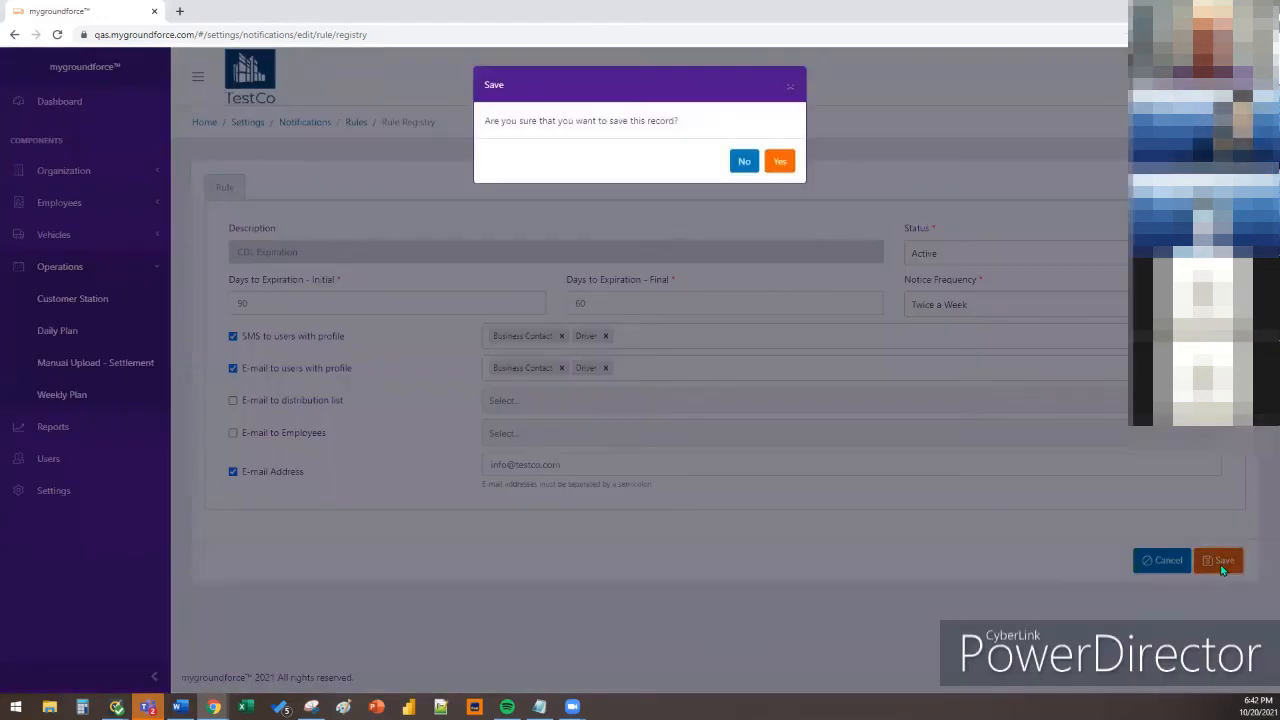
click(787, 162)
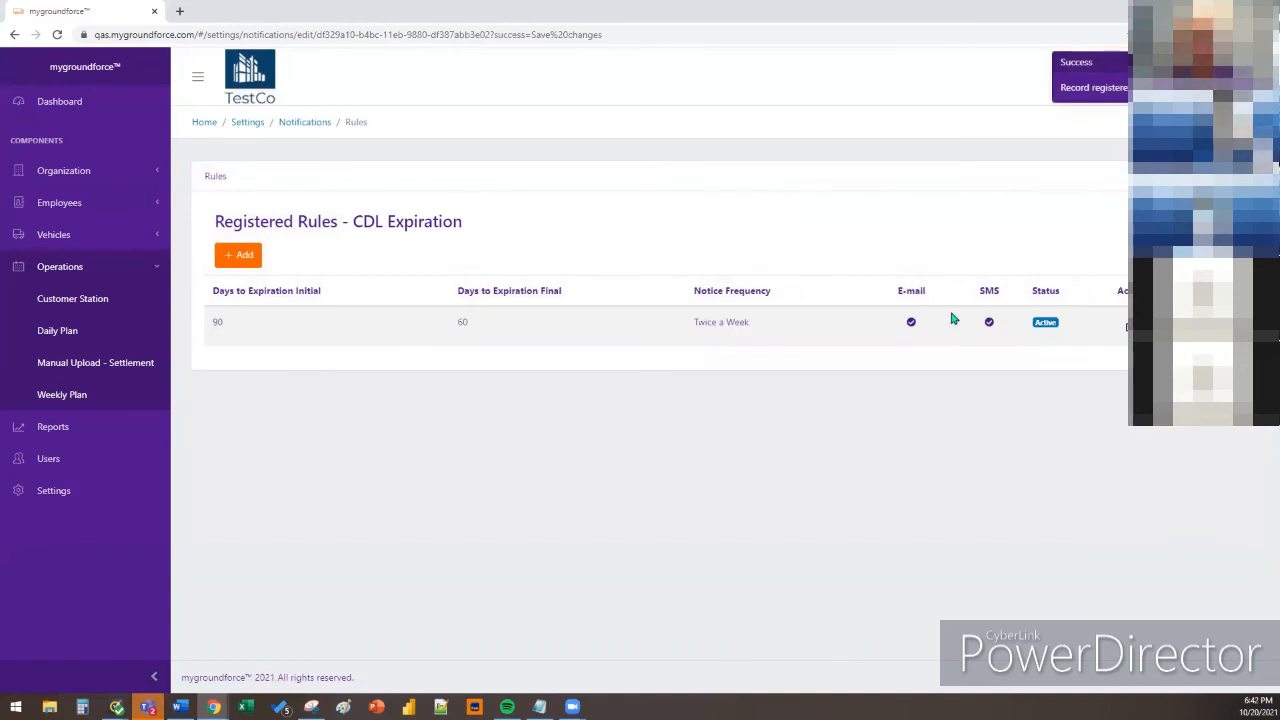
Add a second CDL Expiration rule from 60 to 1 days, sent every day
click(253, 264)
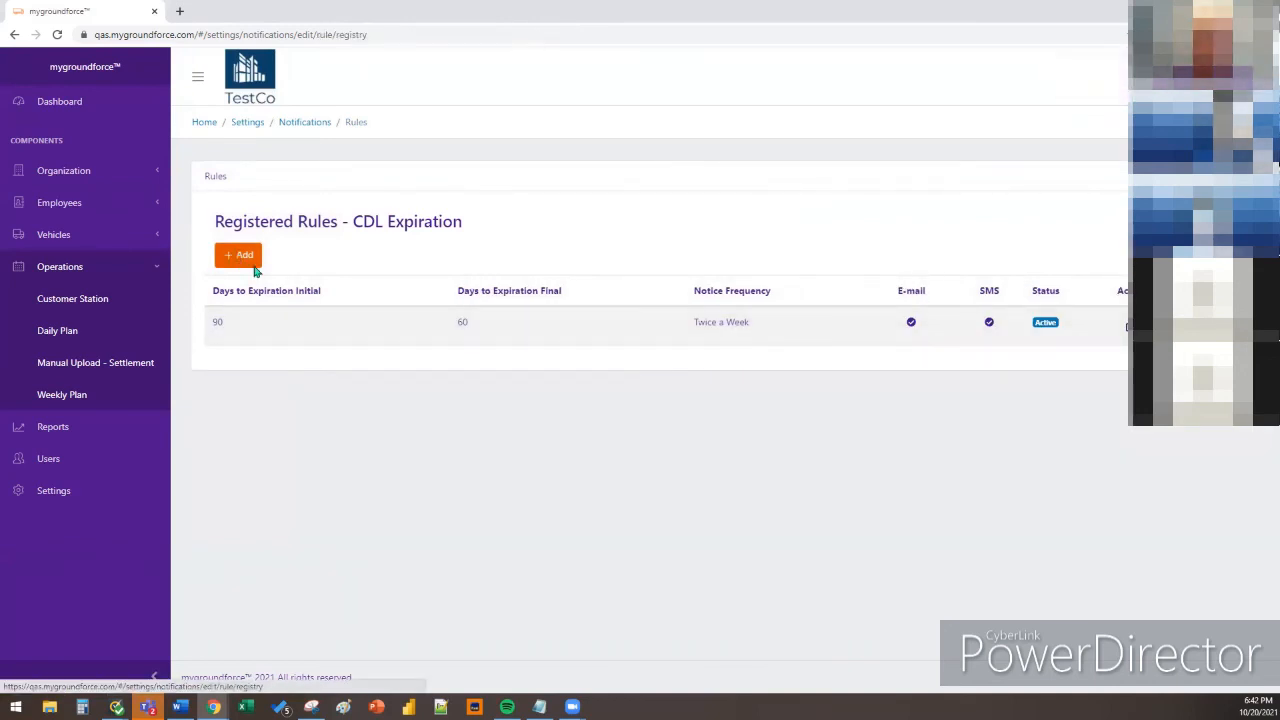
click(275, 305)
text(60)
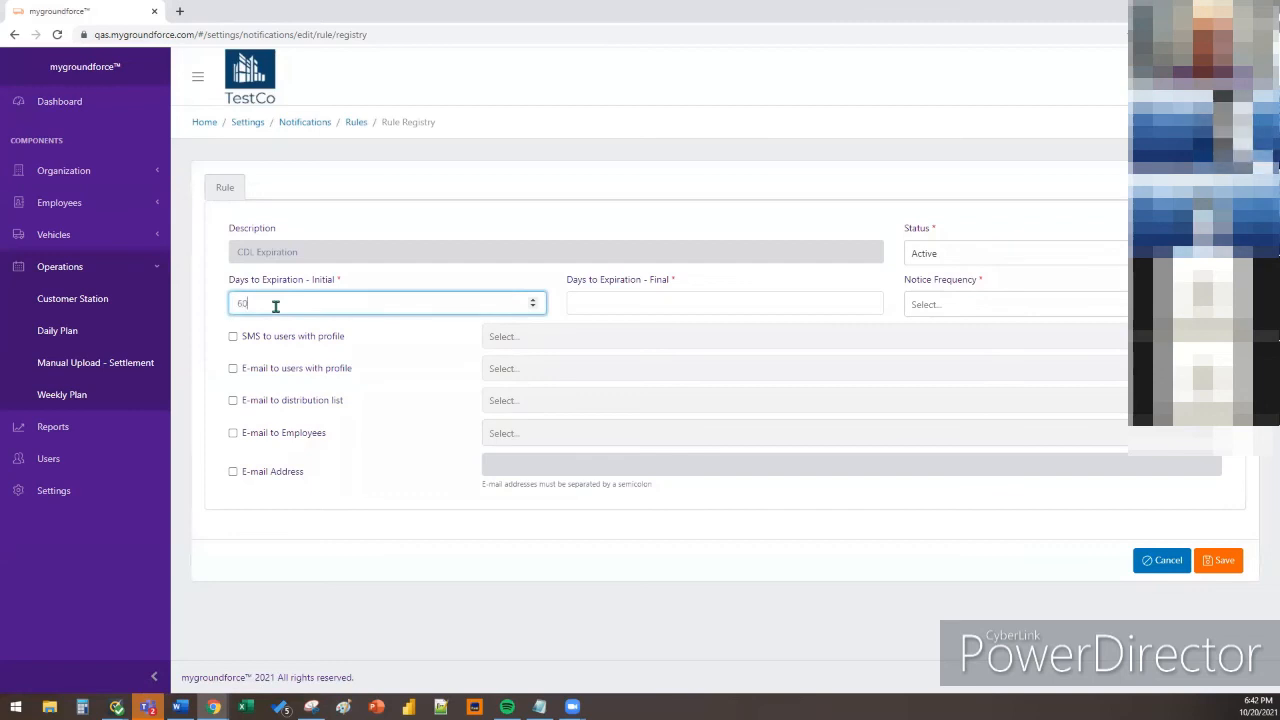
click(648, 301)
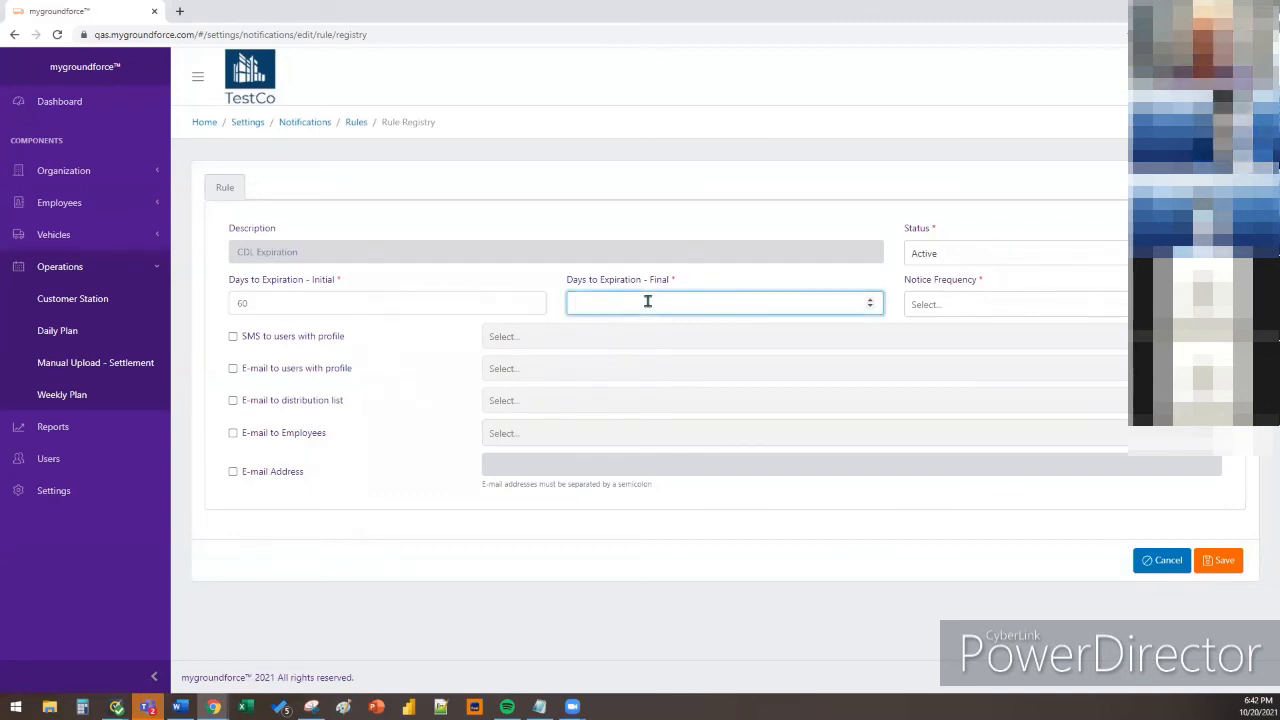
click(920, 308)
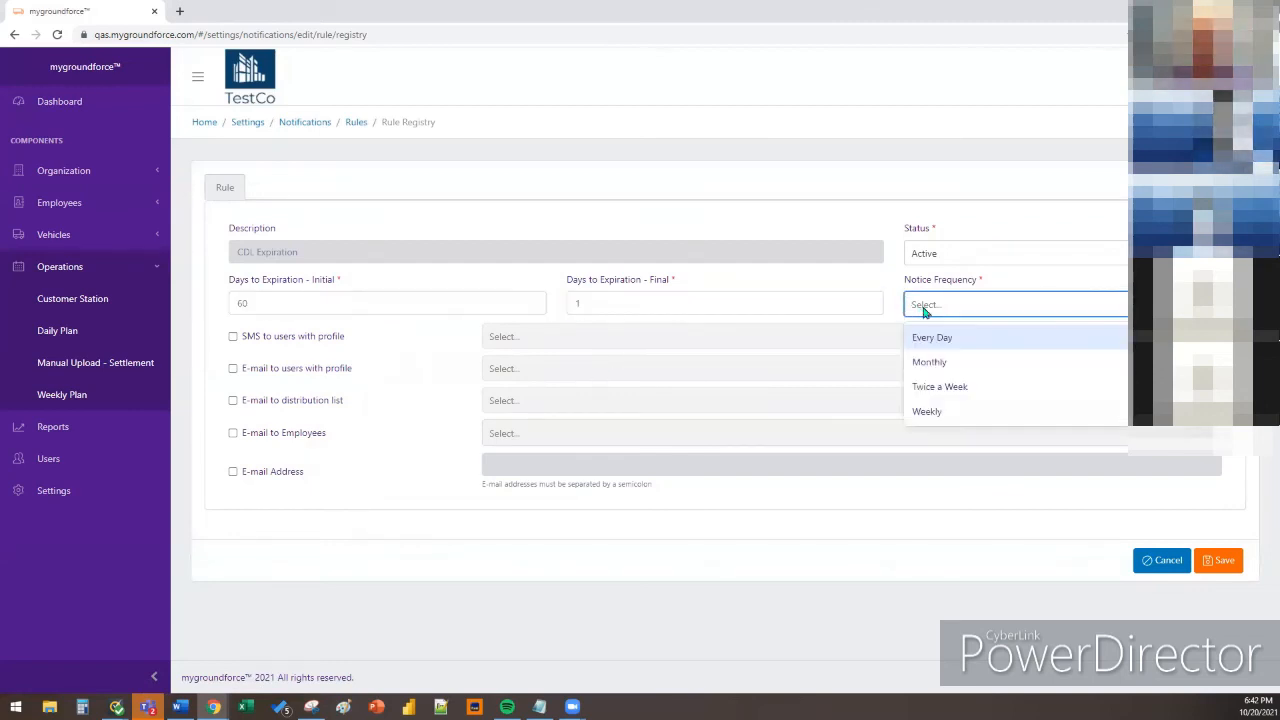
click(950, 340)
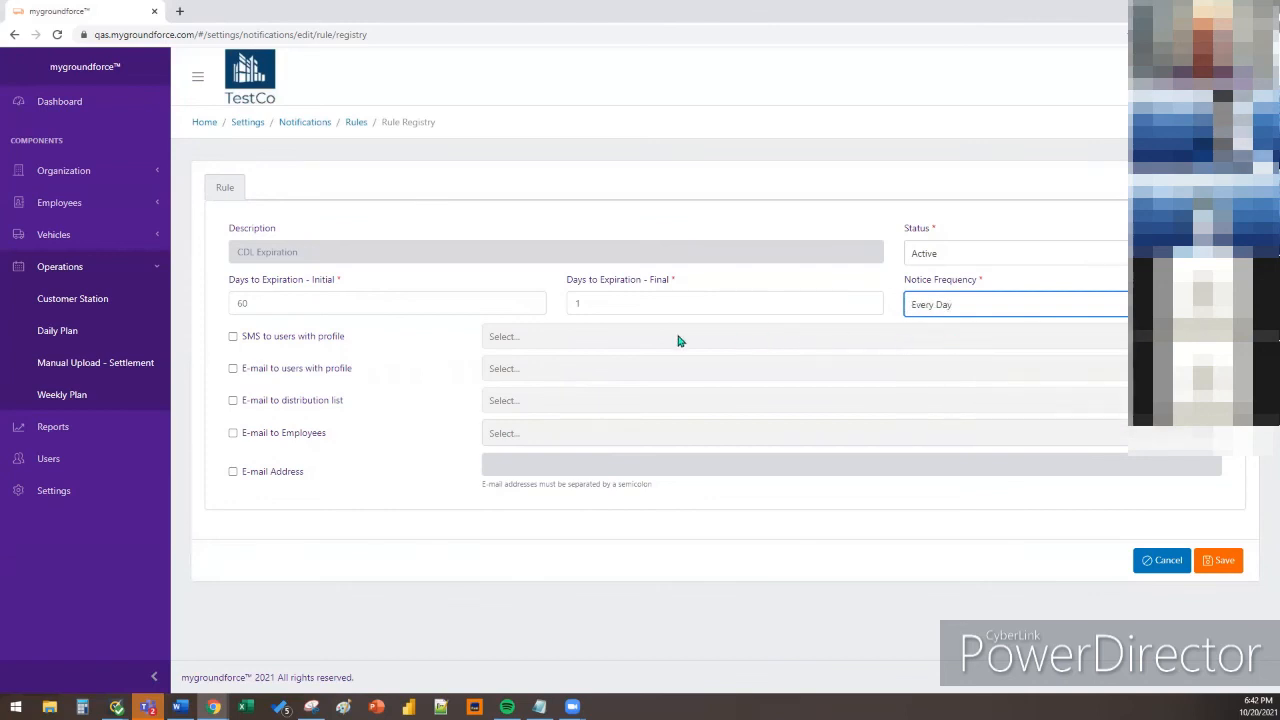
Send this rule's SMS and e-mail notices to Business Contact and Driver profiles
click(233, 338)
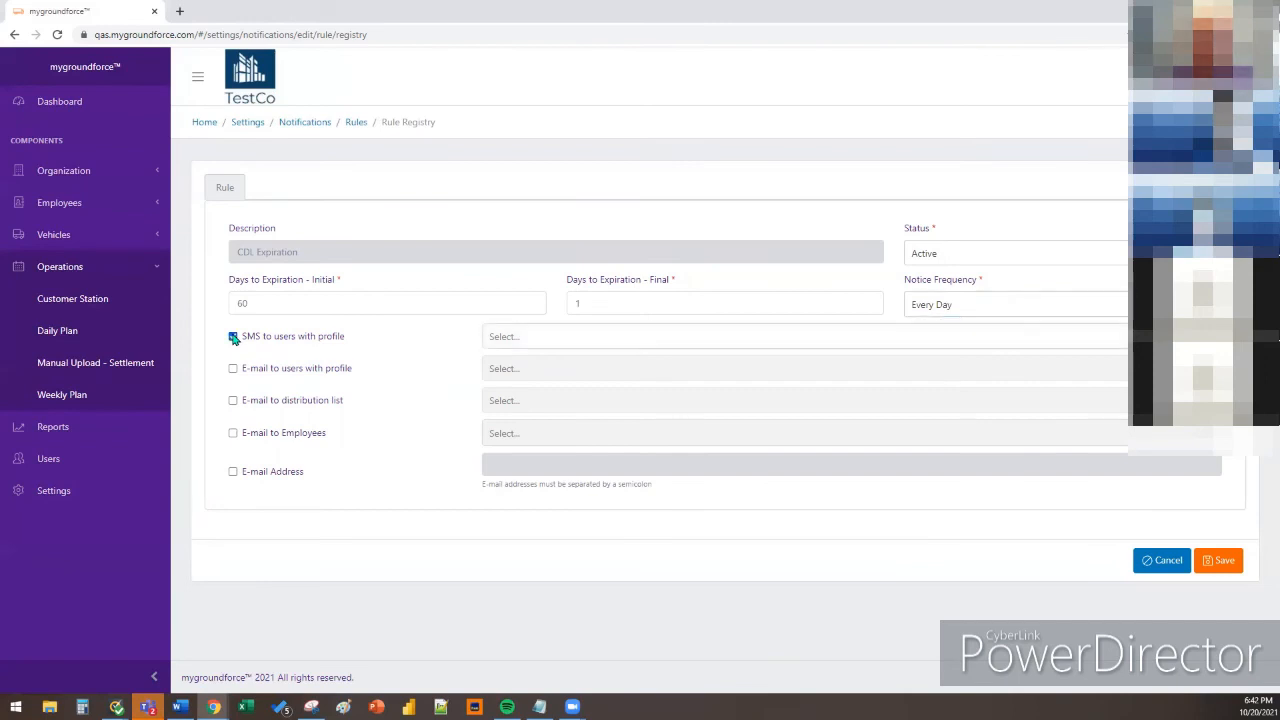
click(551, 340)
click(553, 371)
click(611, 339)
click(232, 369)
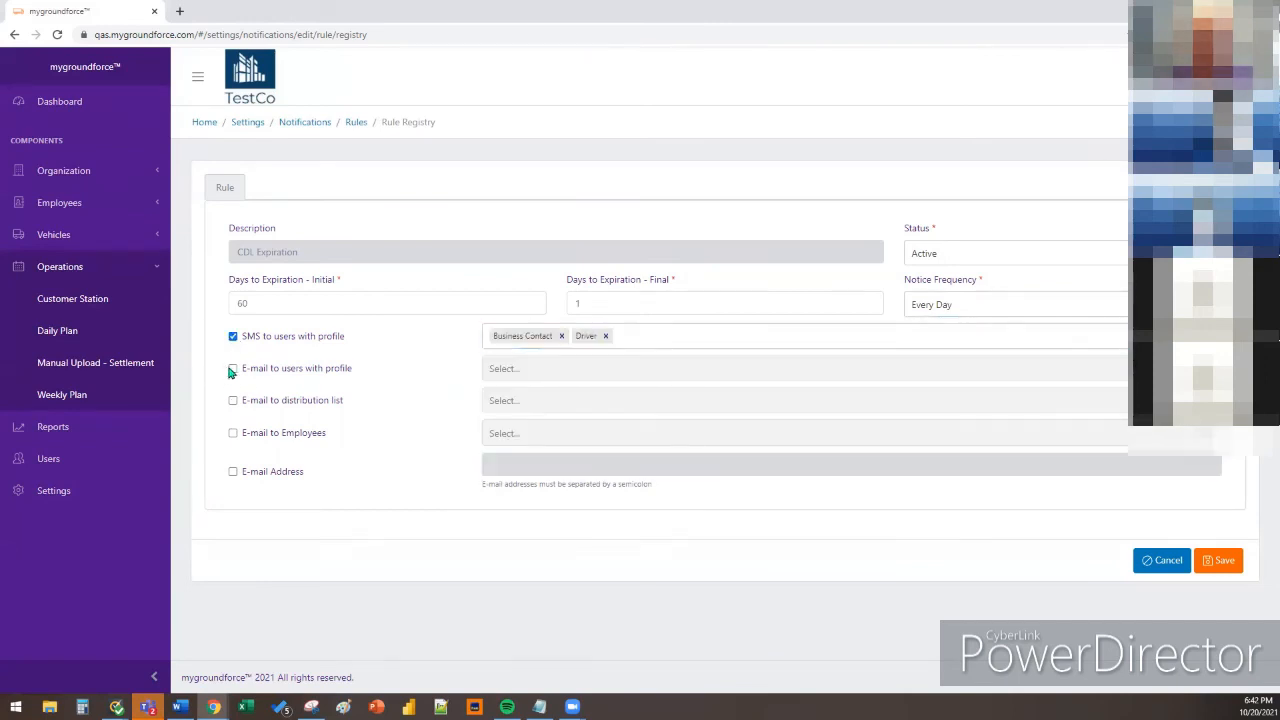
click(558, 376)
click(562, 402)
click(633, 370)
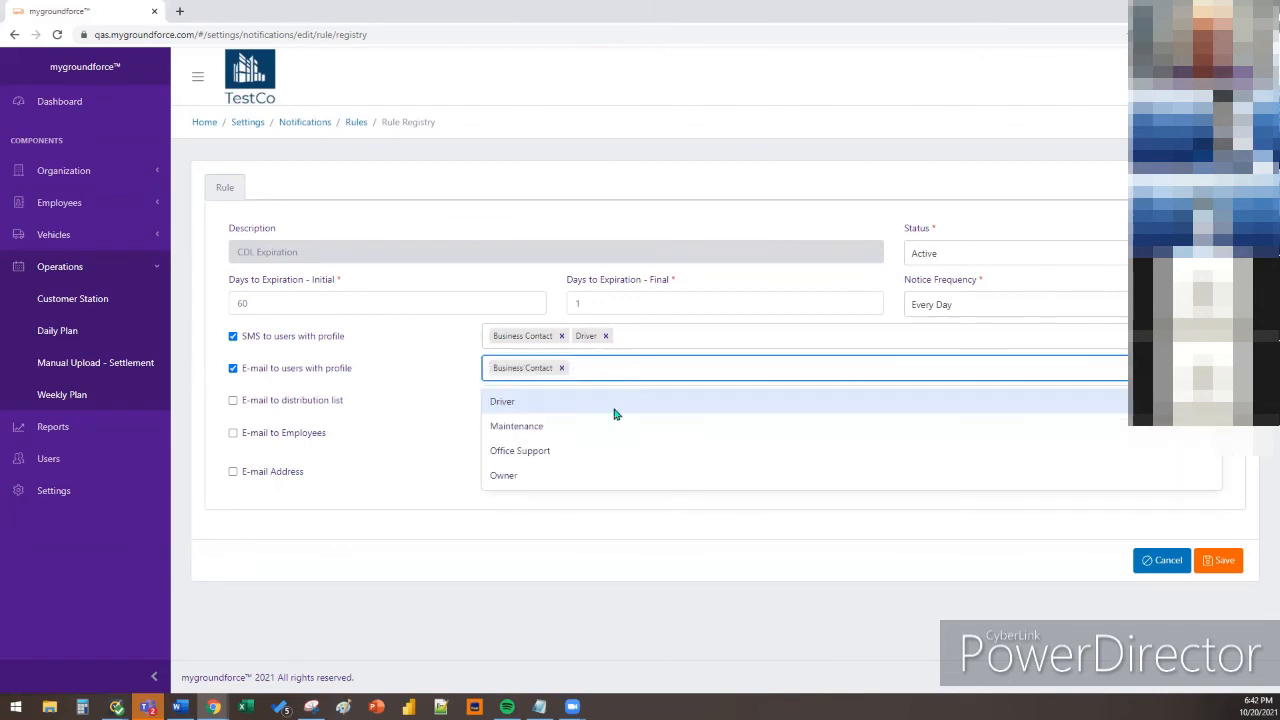
click(611, 410)
Save the new 60-to-1-day rule and confirm
click(652, 557)
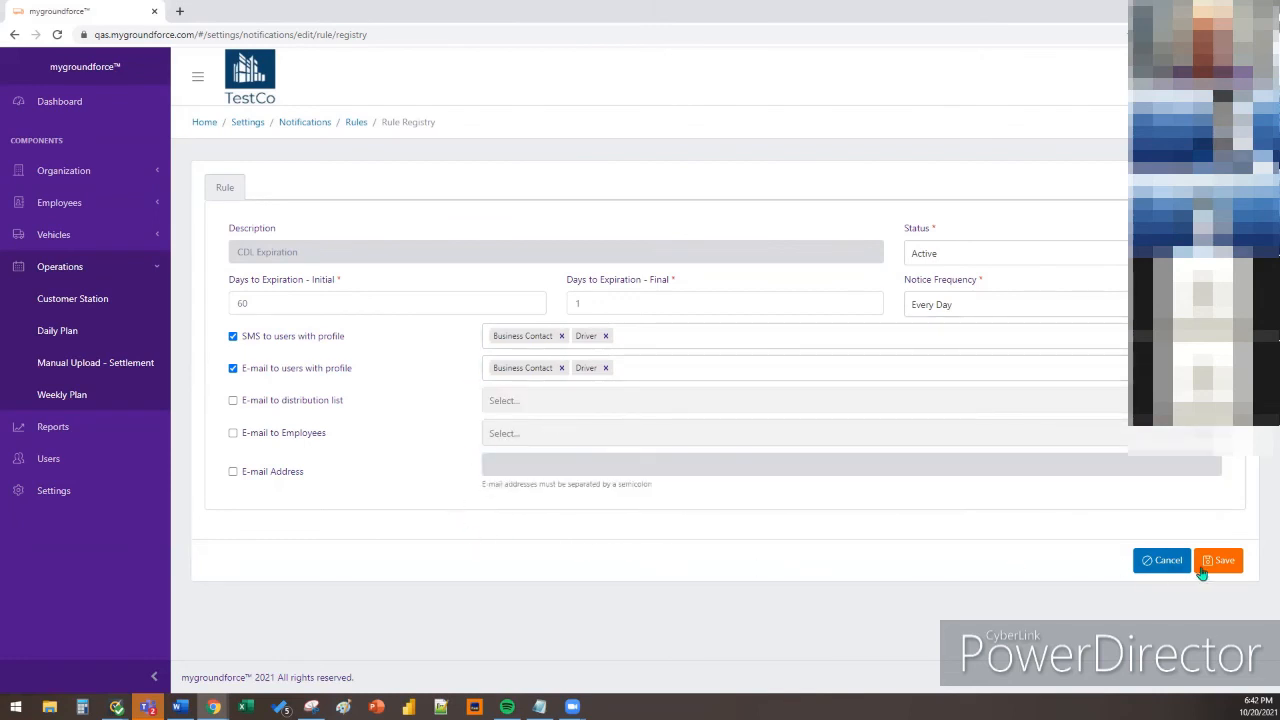
click(1216, 566)
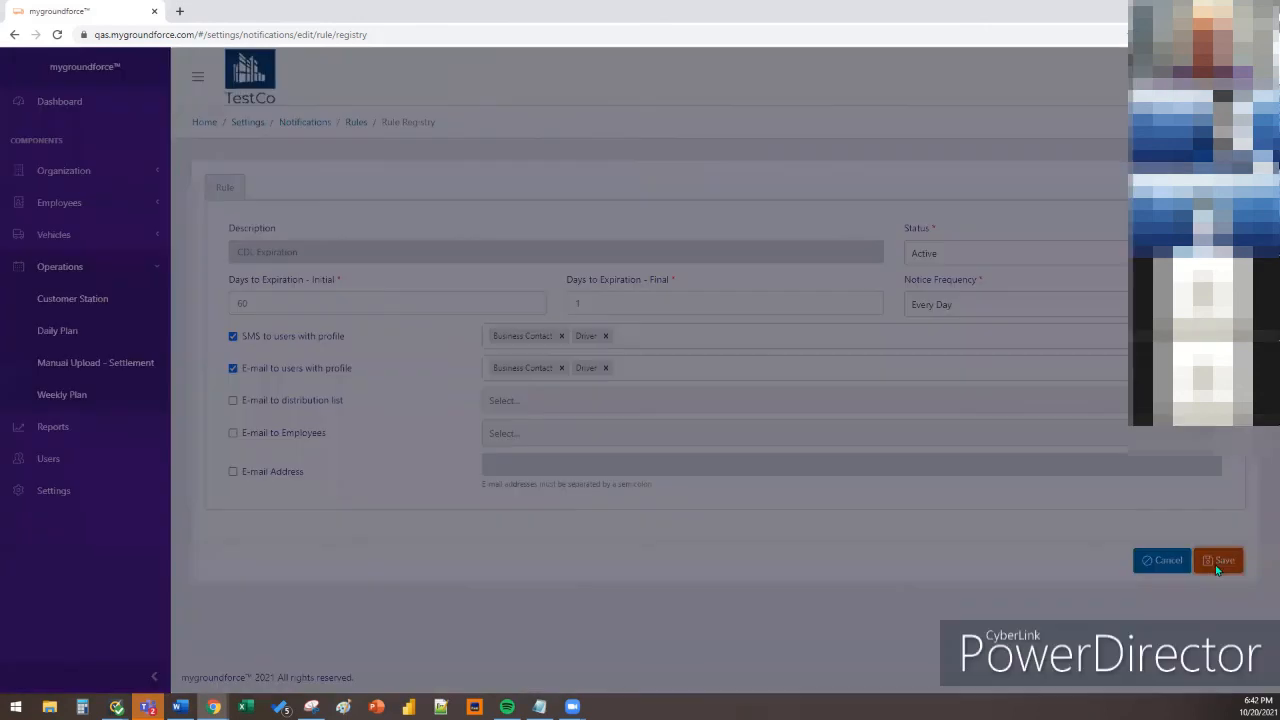
click(775, 166)
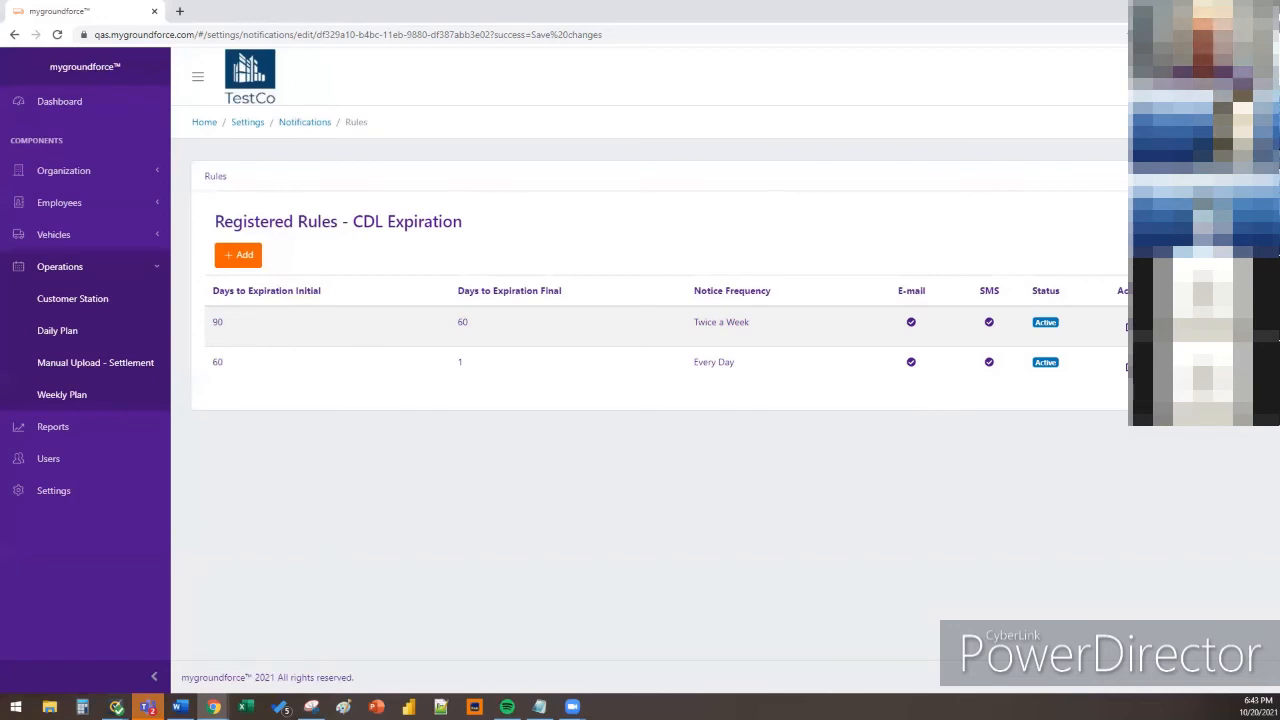
Review both CDL Expiration rules, then switch over to the Word window
key(alt+Tab)
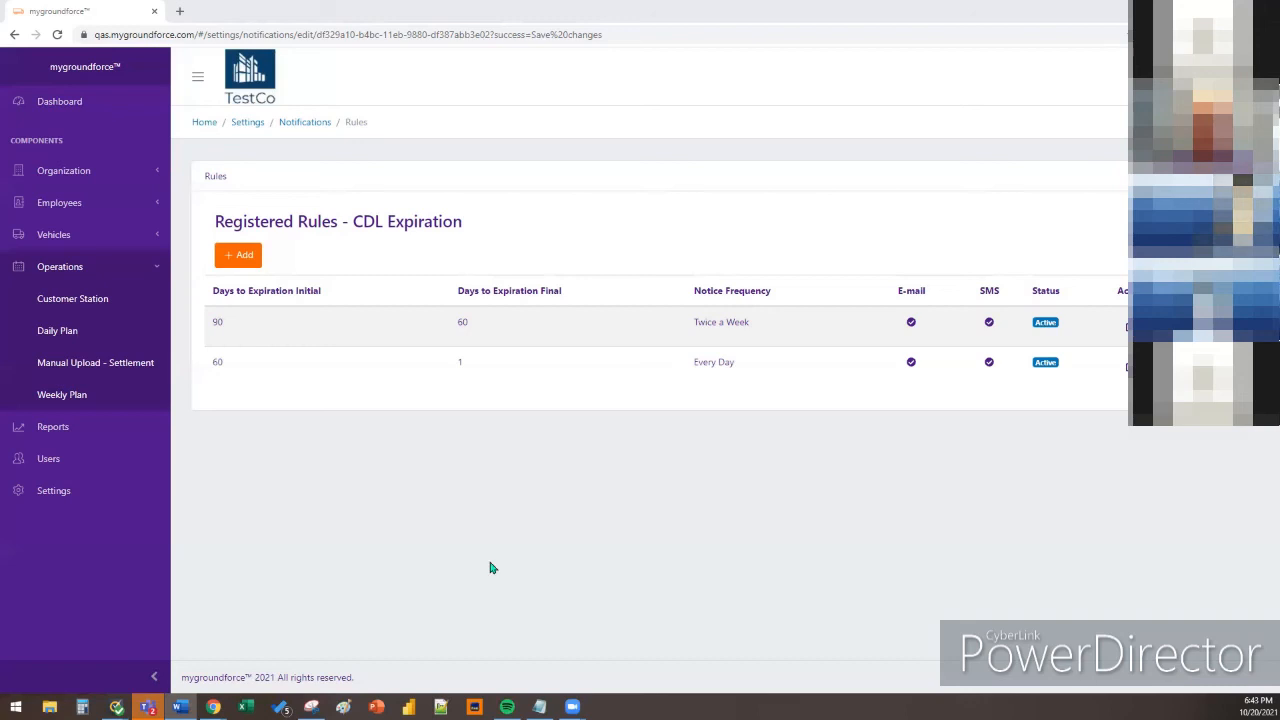
Go to Settings > Notifications custom notifications and start a new notification registry entry
click(62, 488)
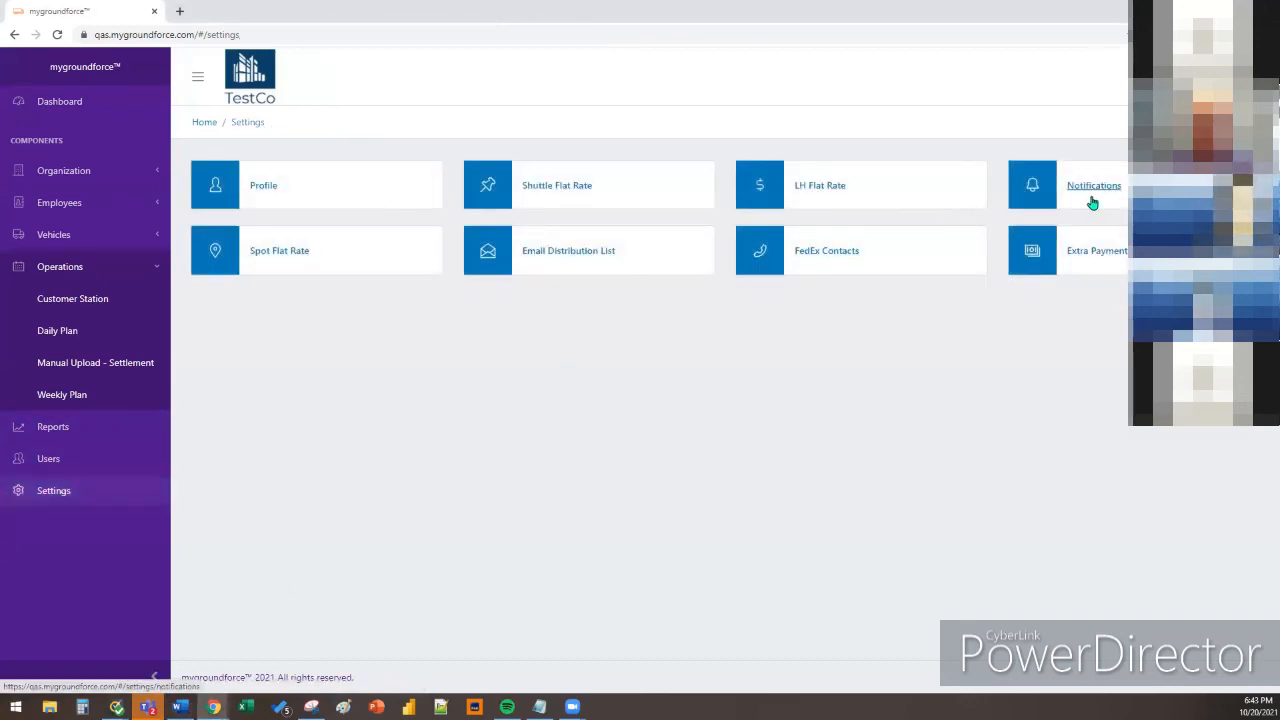
click(1094, 186)
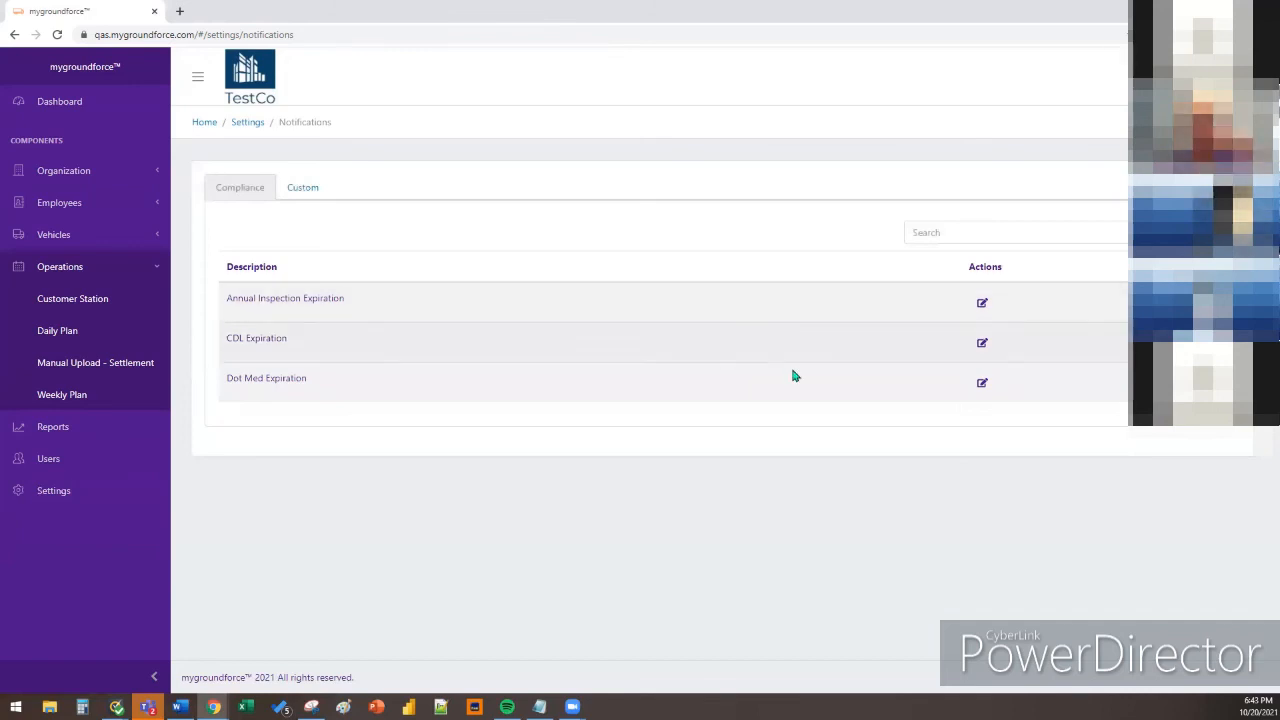
click(319, 198)
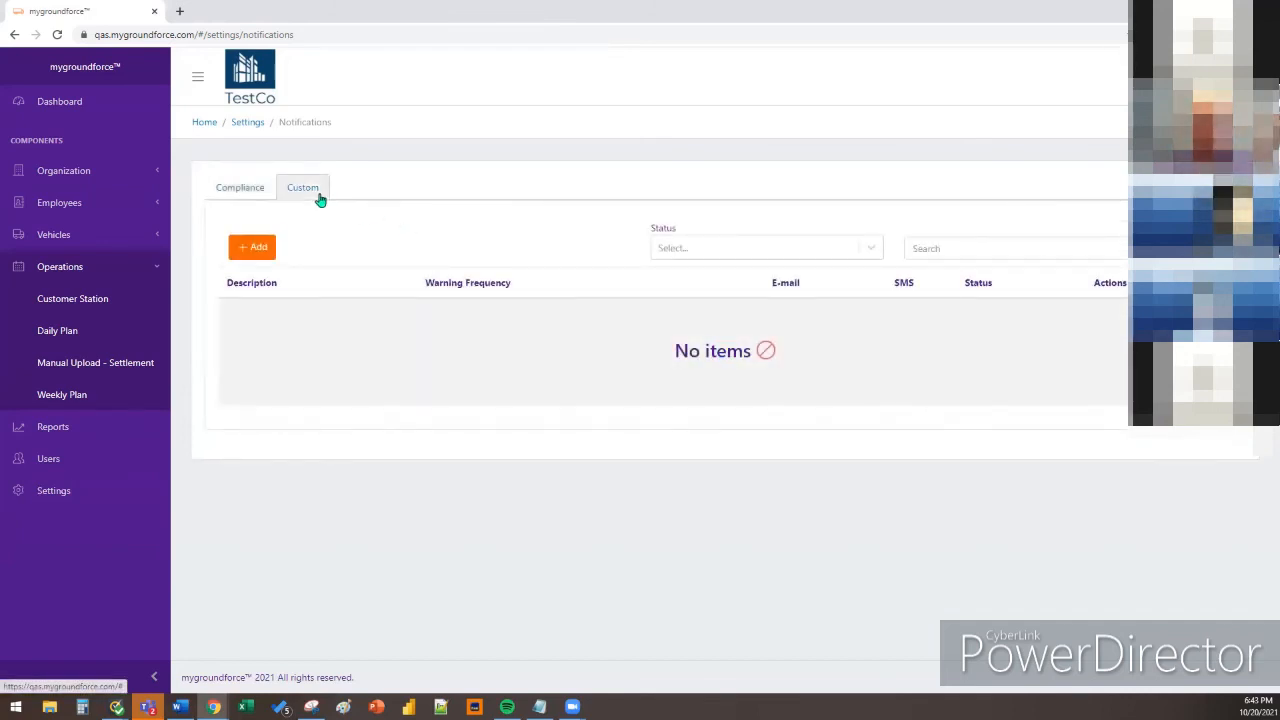
click(256, 247)
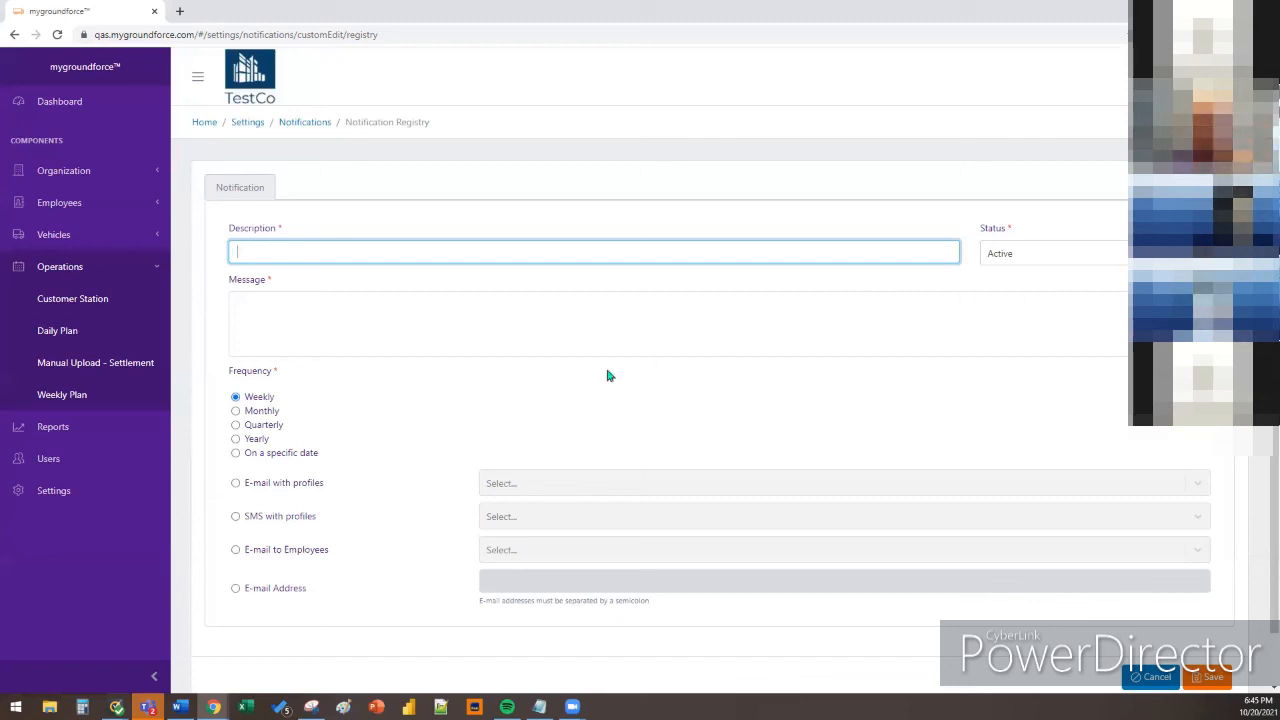
Set the notification frequency to a specific date, keep status Active, then go to Reports
click(305, 456)
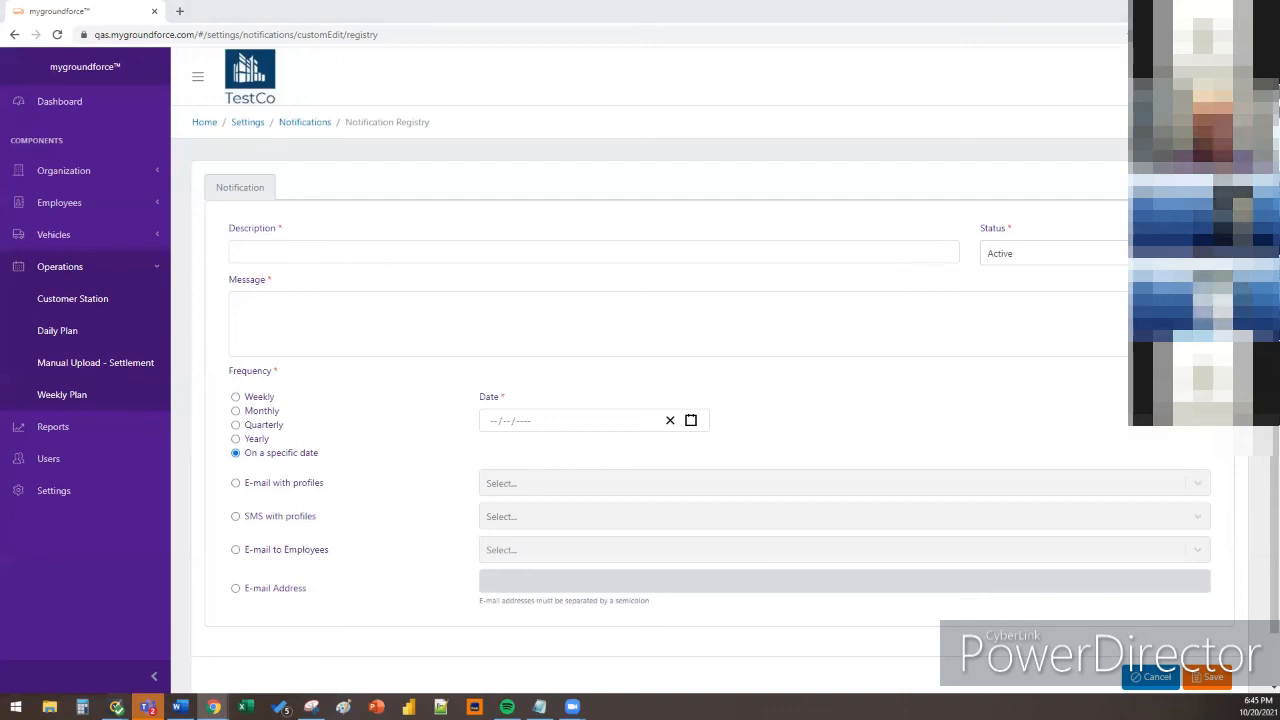
click(1048, 258)
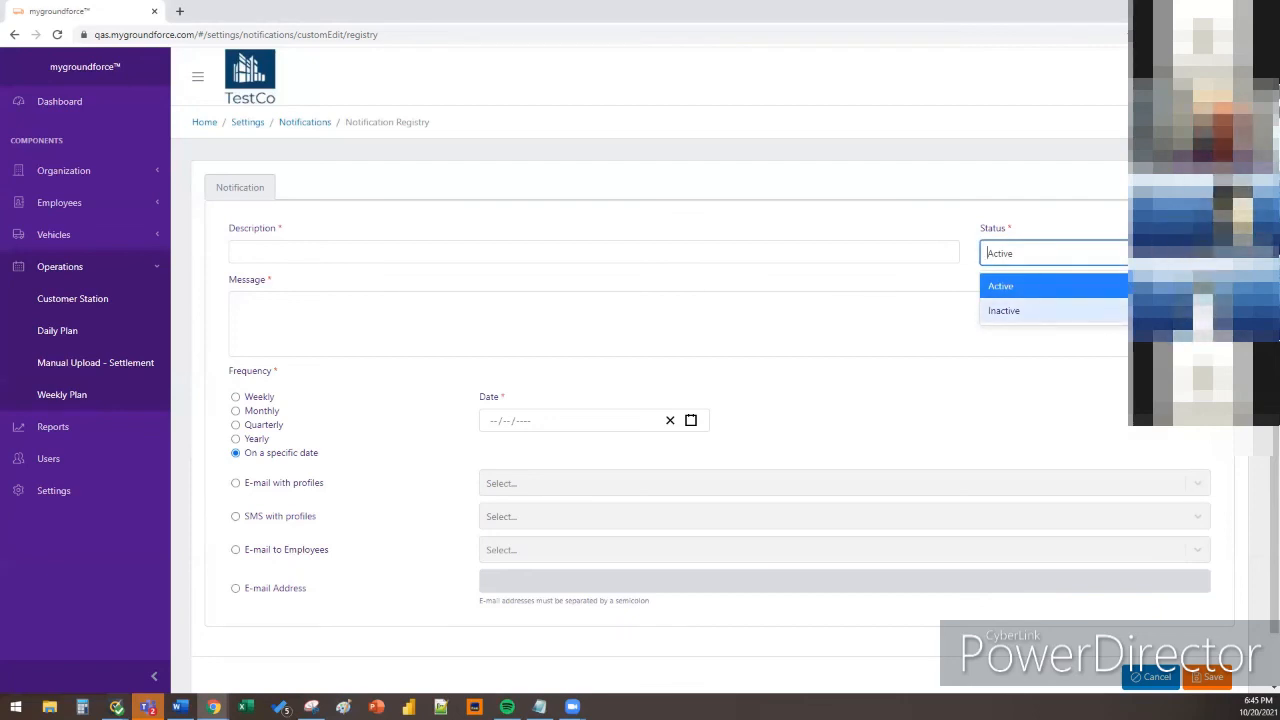
click(1197, 254)
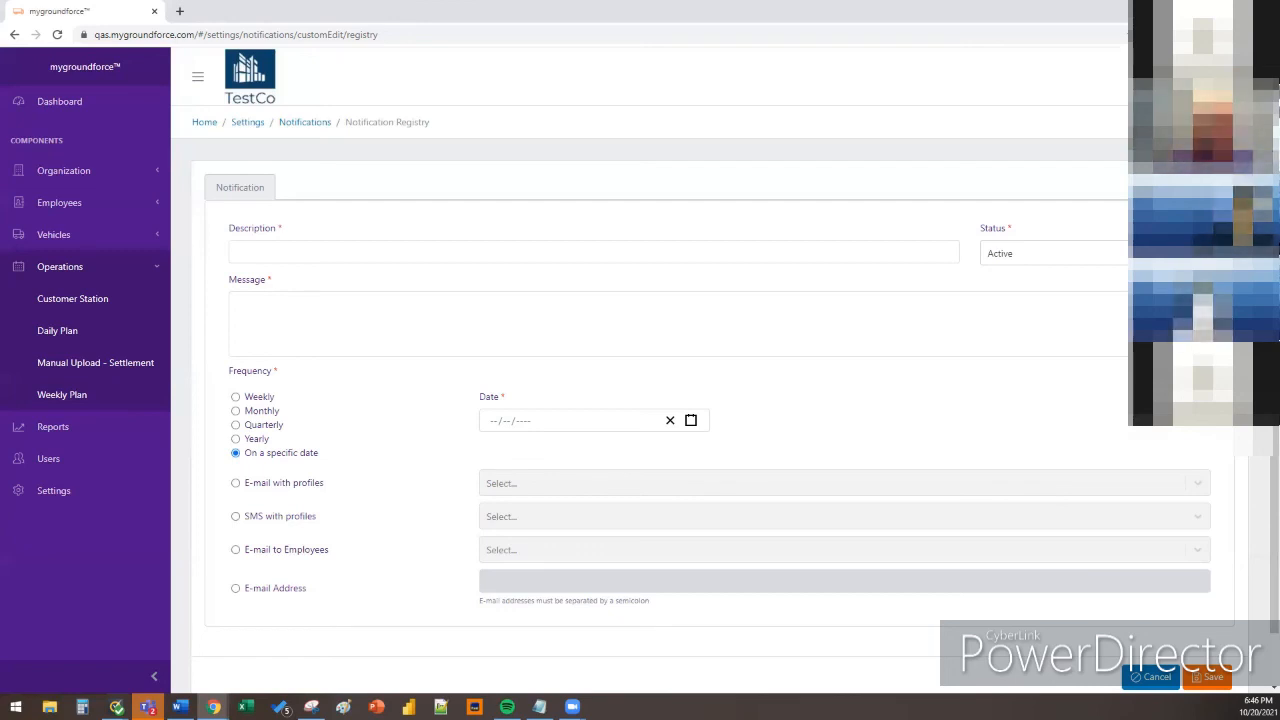
click(89, 430)
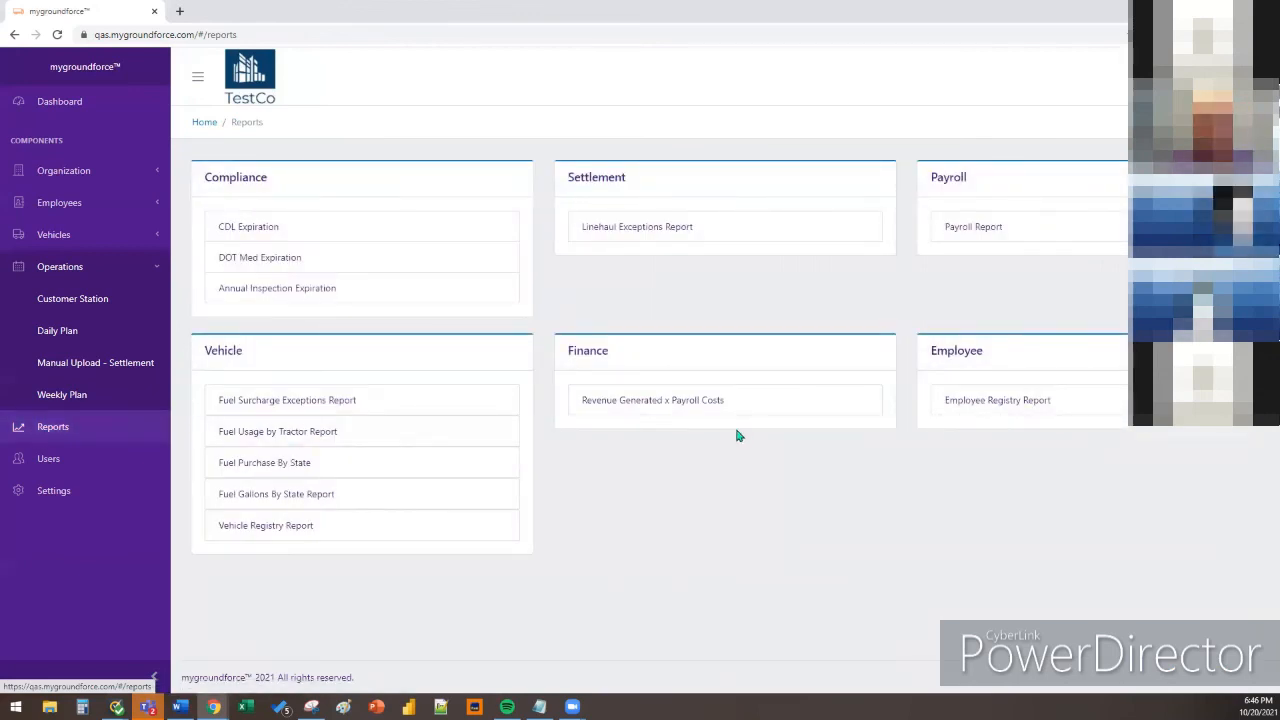
View the CDL Expiration report with Days to Expiration set to All, then DOT Med Expiration
click(318, 232)
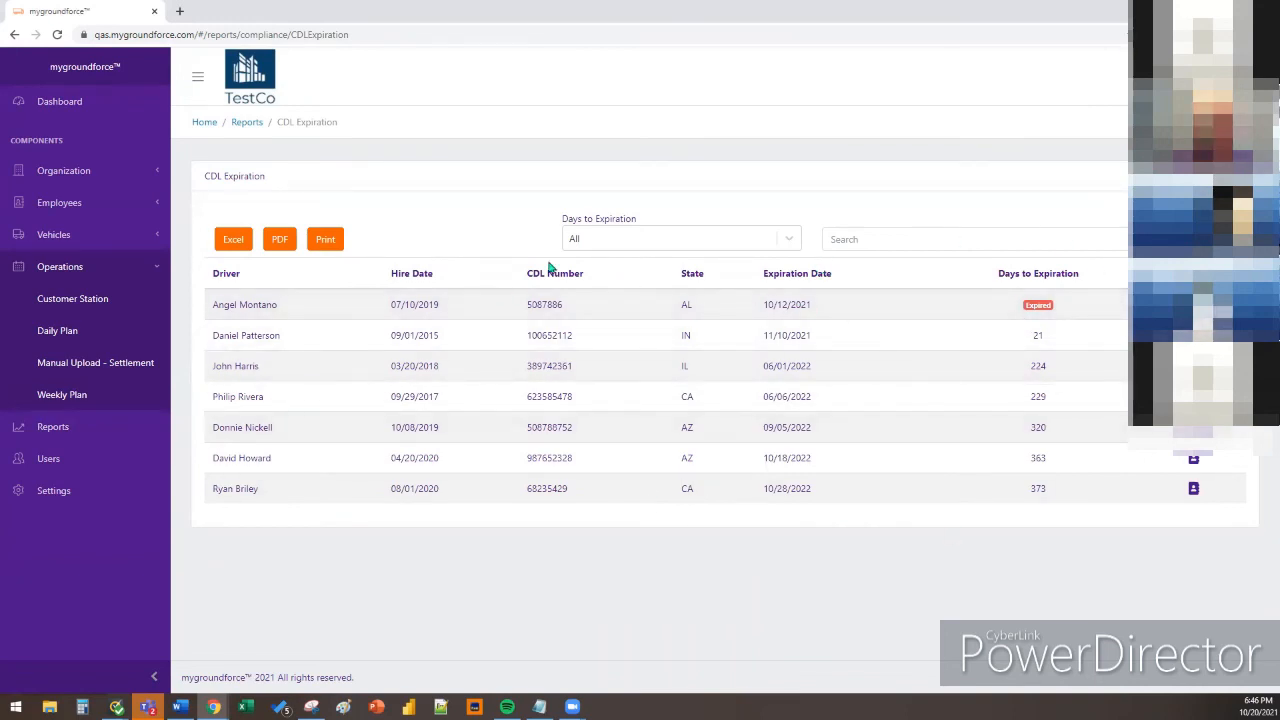
click(616, 243)
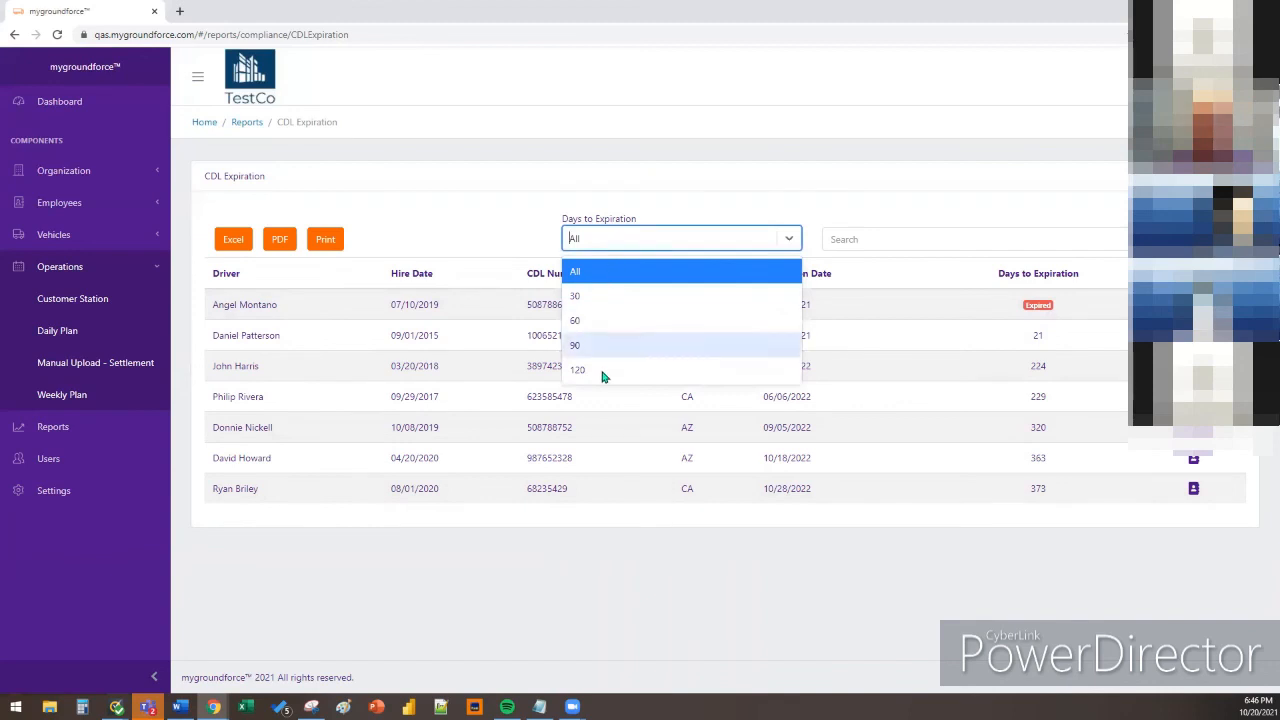
click(666, 211)
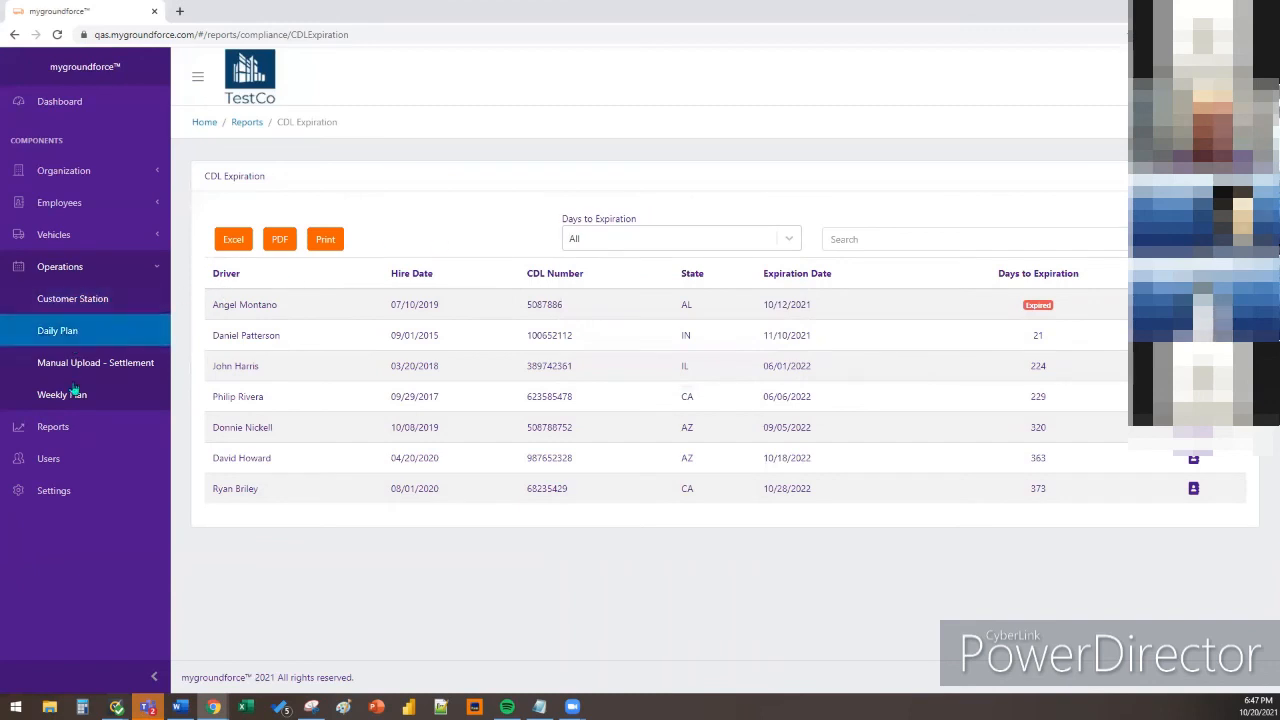
click(258, 126)
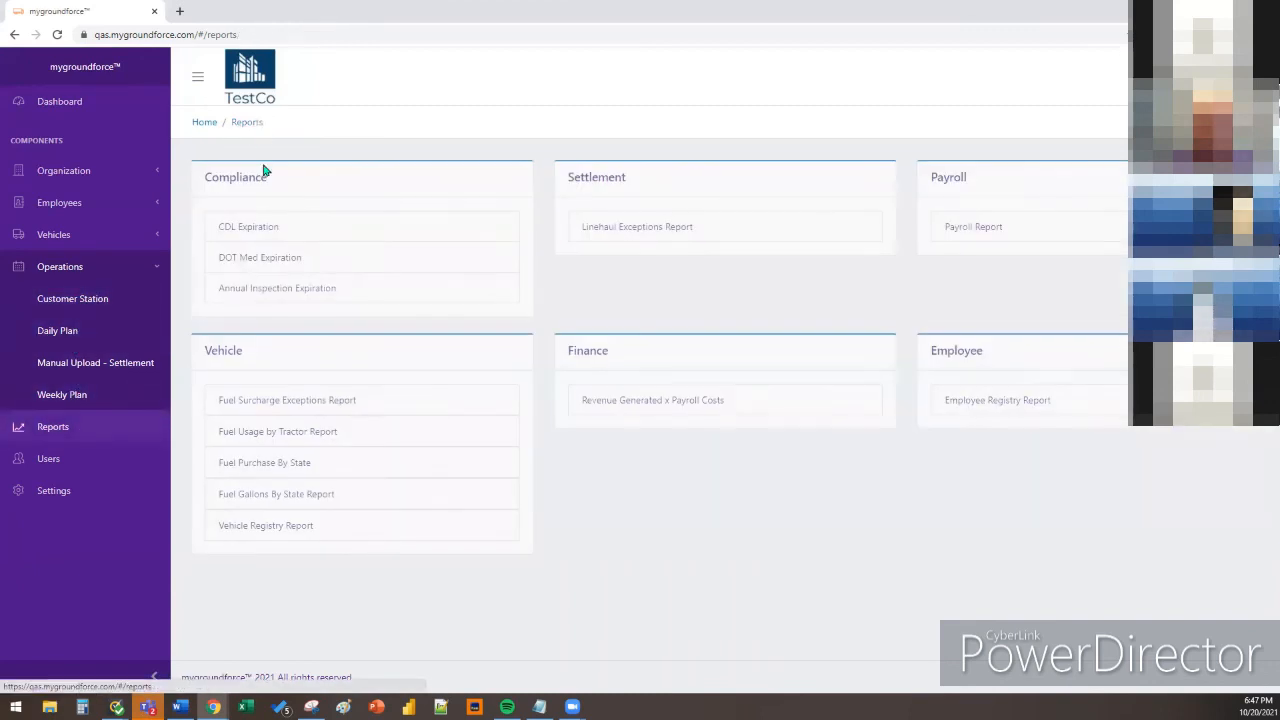
click(281, 259)
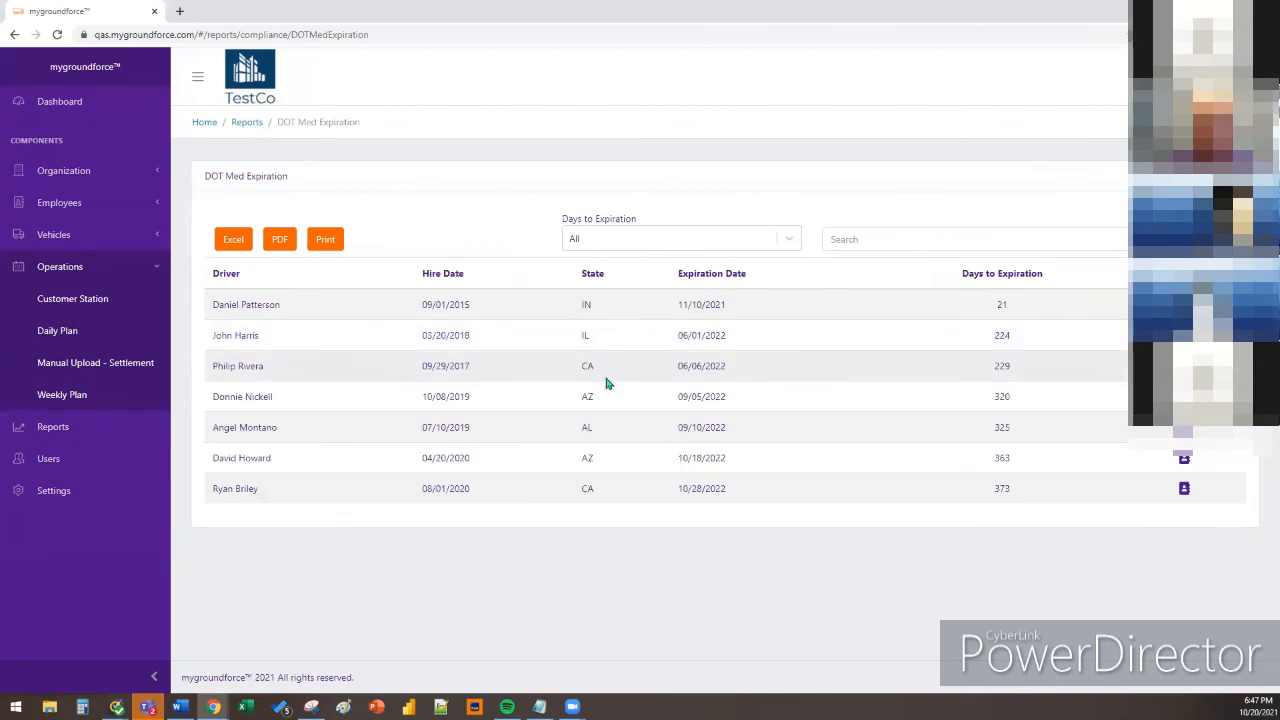
click(238, 122)
Page through the Annual Inspection Expiration report to page 3 and back to page 1
click(320, 294)
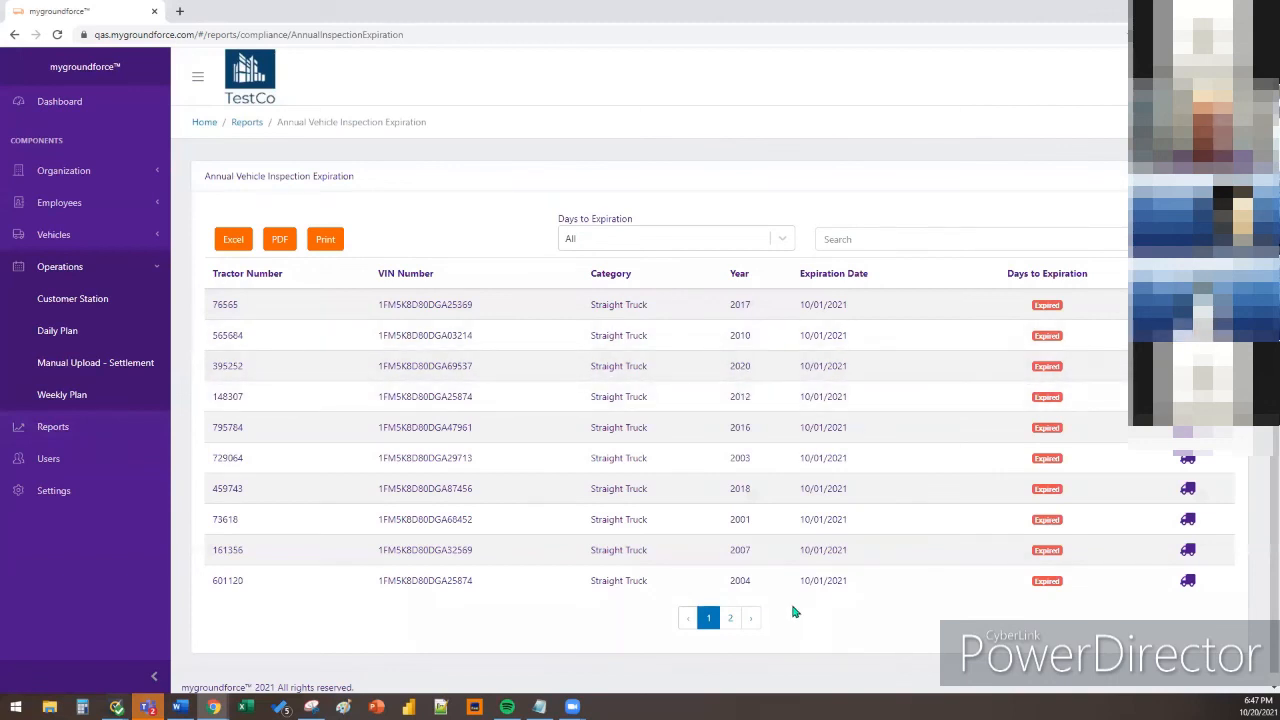
click(758, 619)
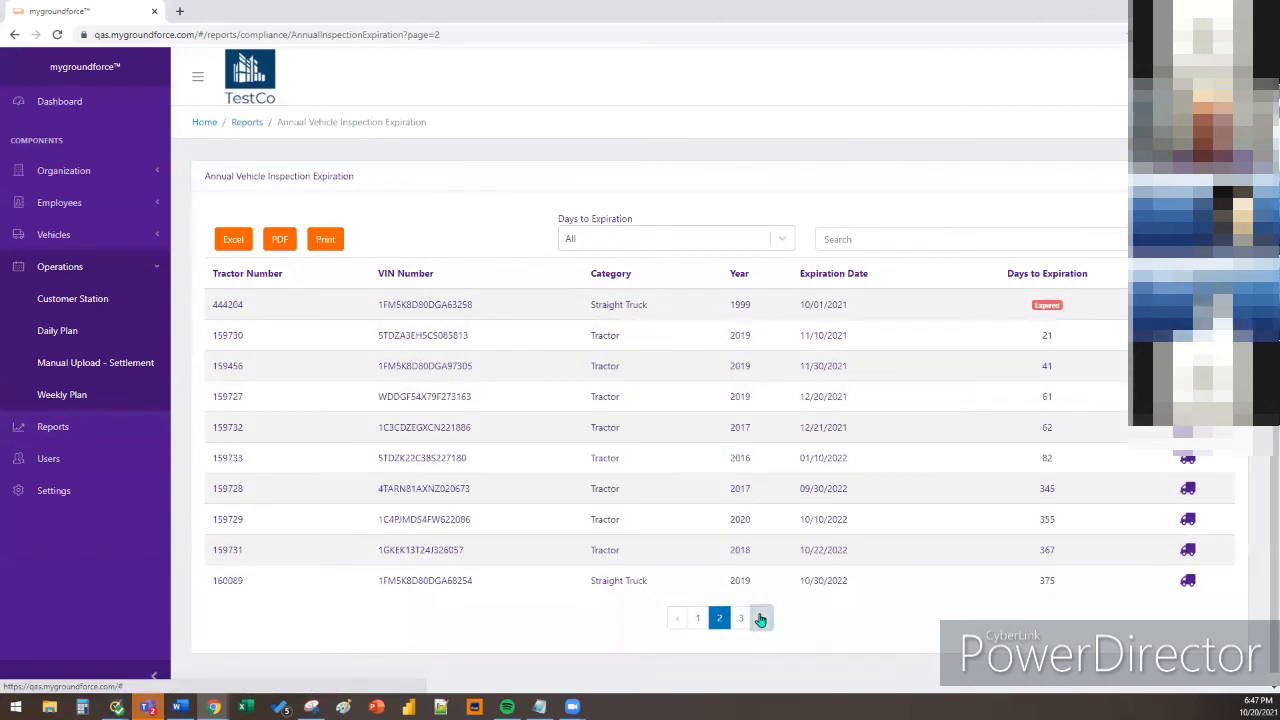
click(760, 619)
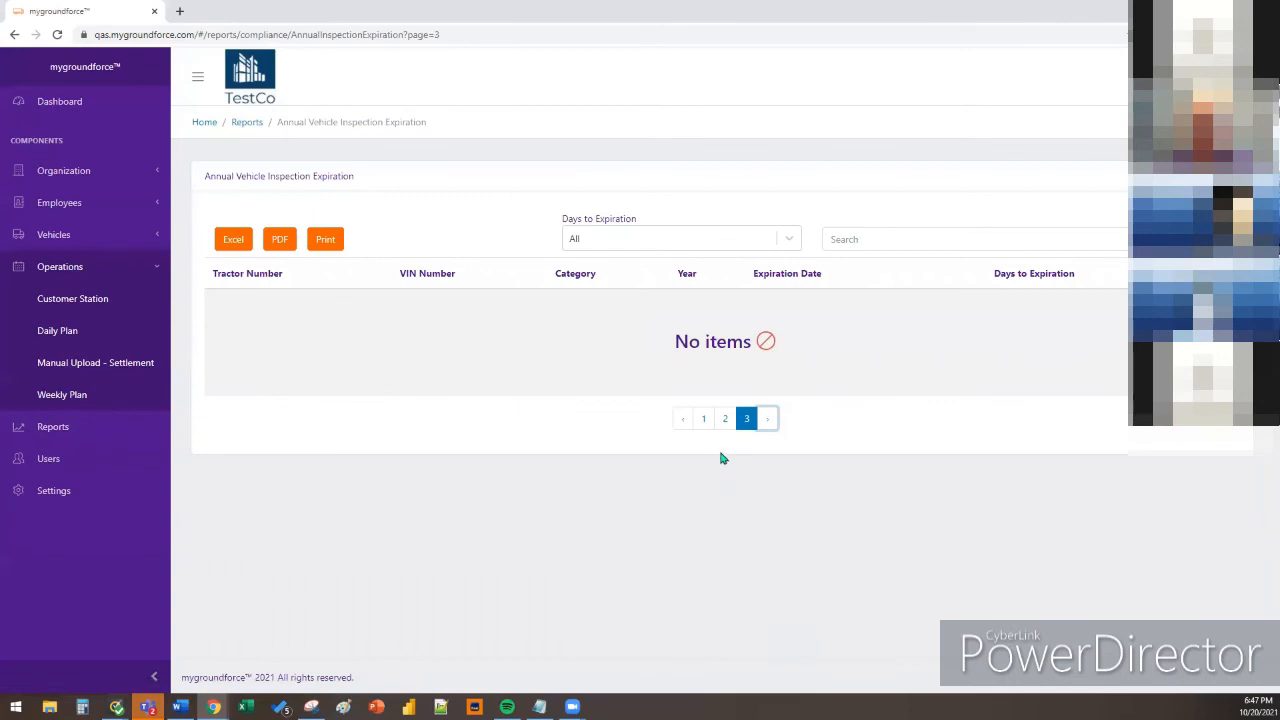
click(723, 420)
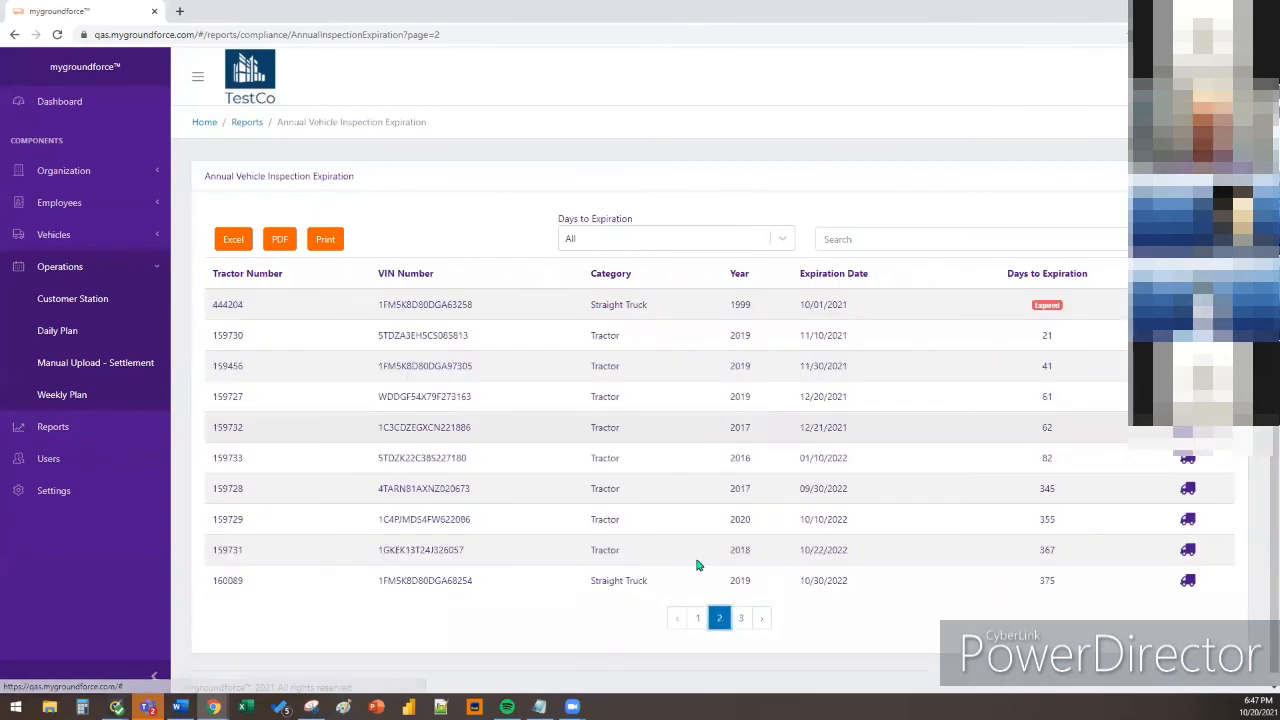
click(697, 620)
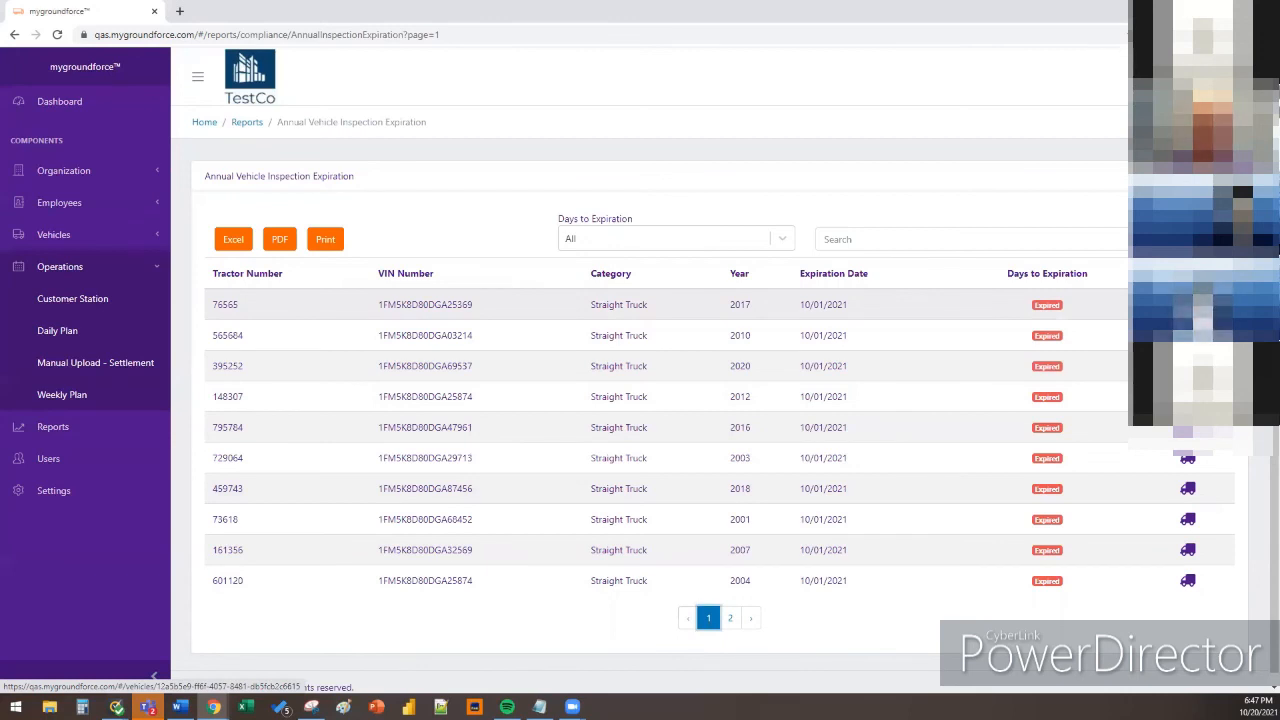
click(105, 341)
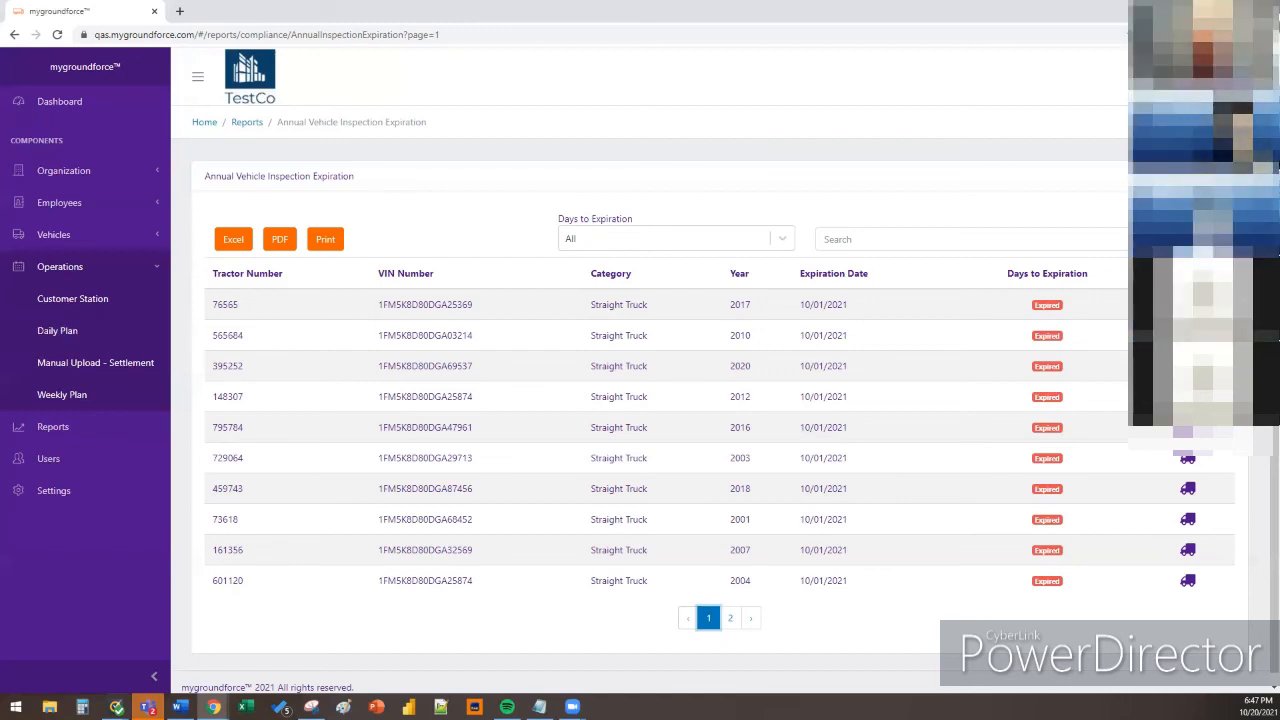
Start a settlement file import on Manual Upload - Settlement with week ending 10/15/2021
click(101, 369)
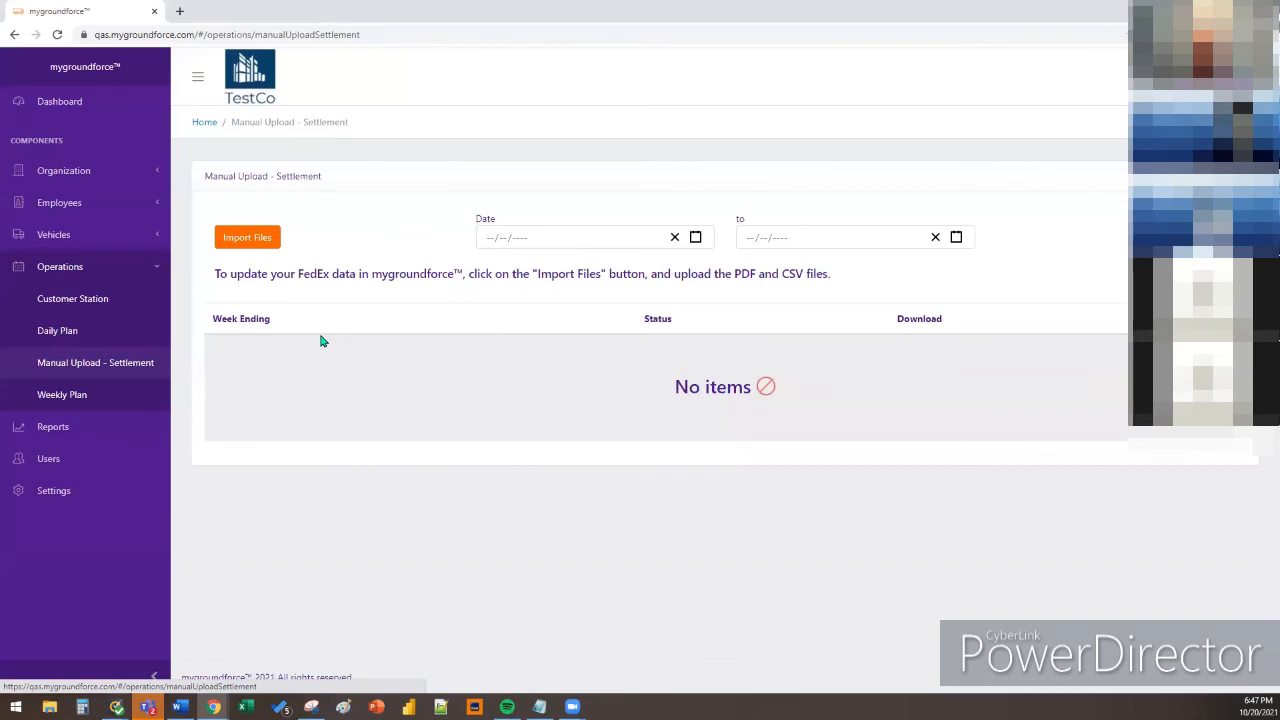
click(247, 241)
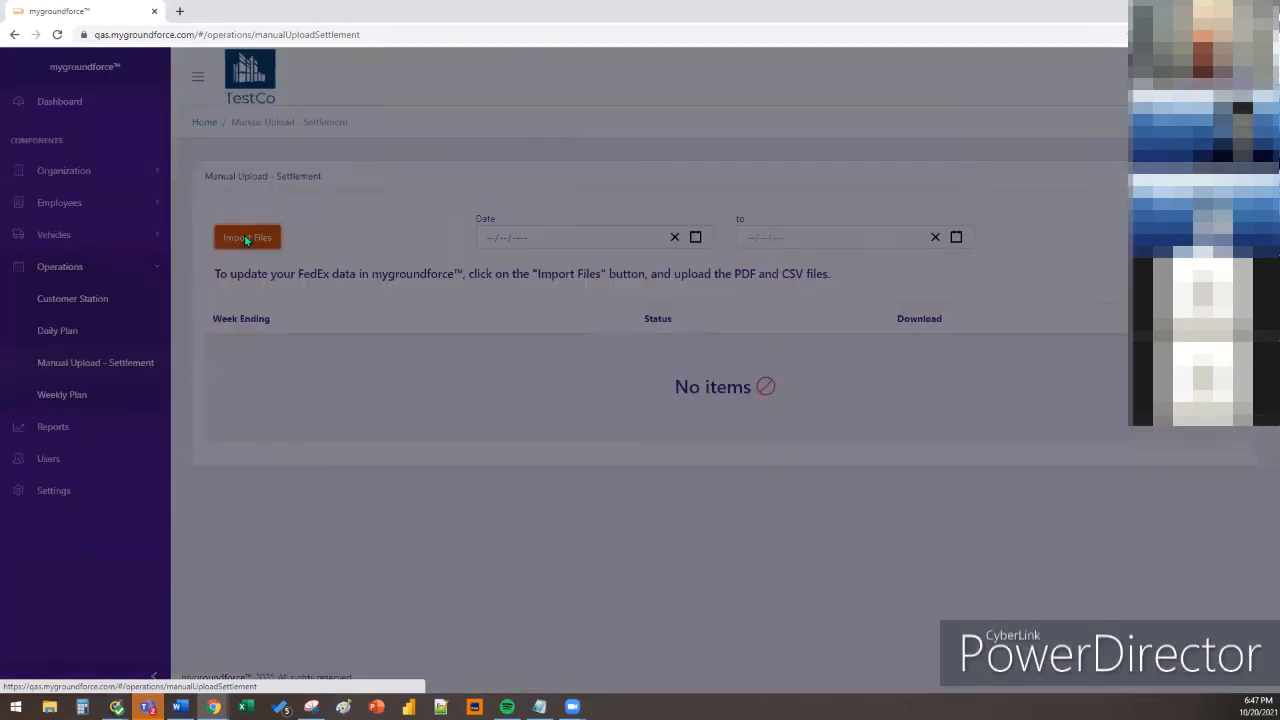
click(690, 146)
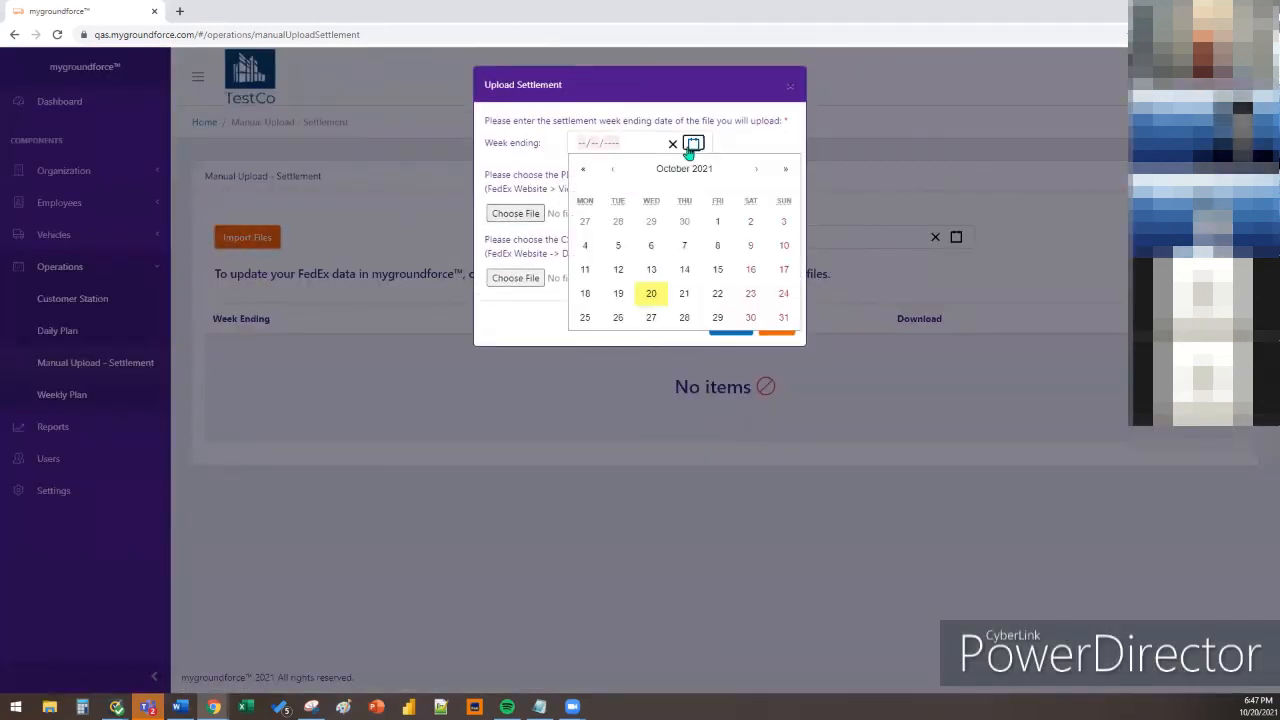
click(752, 272)
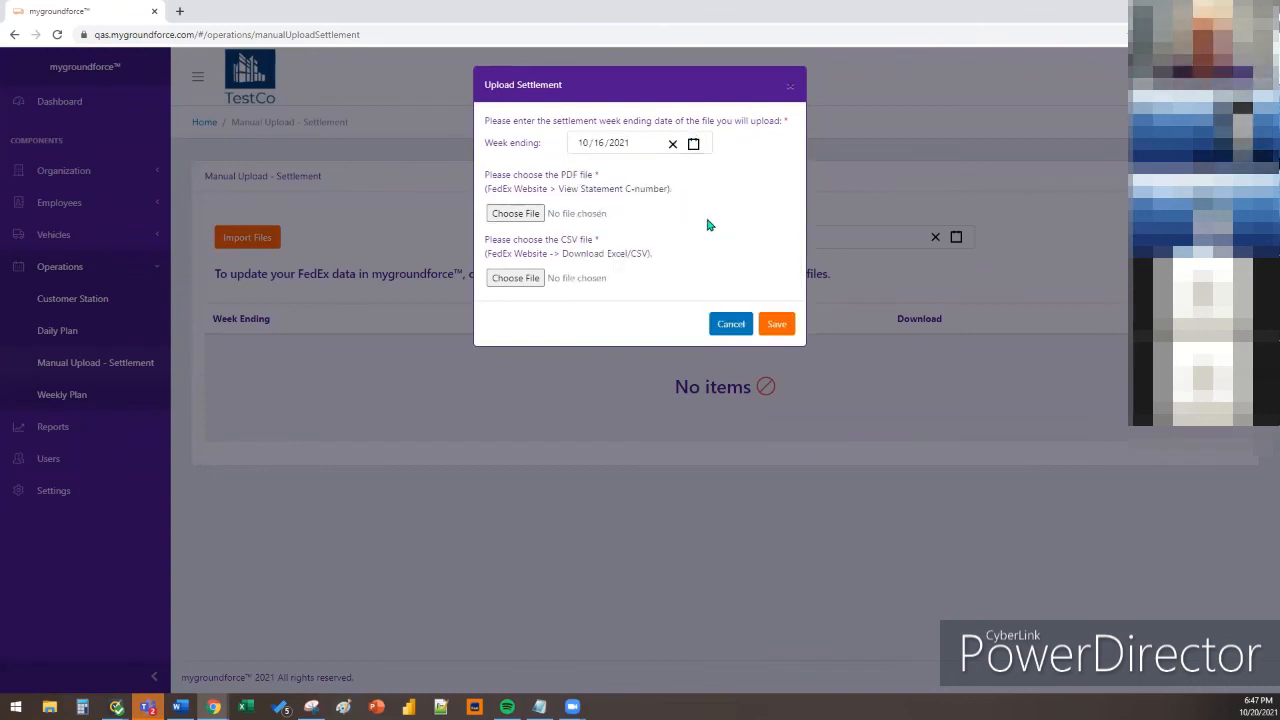
click(693, 146)
click(729, 273)
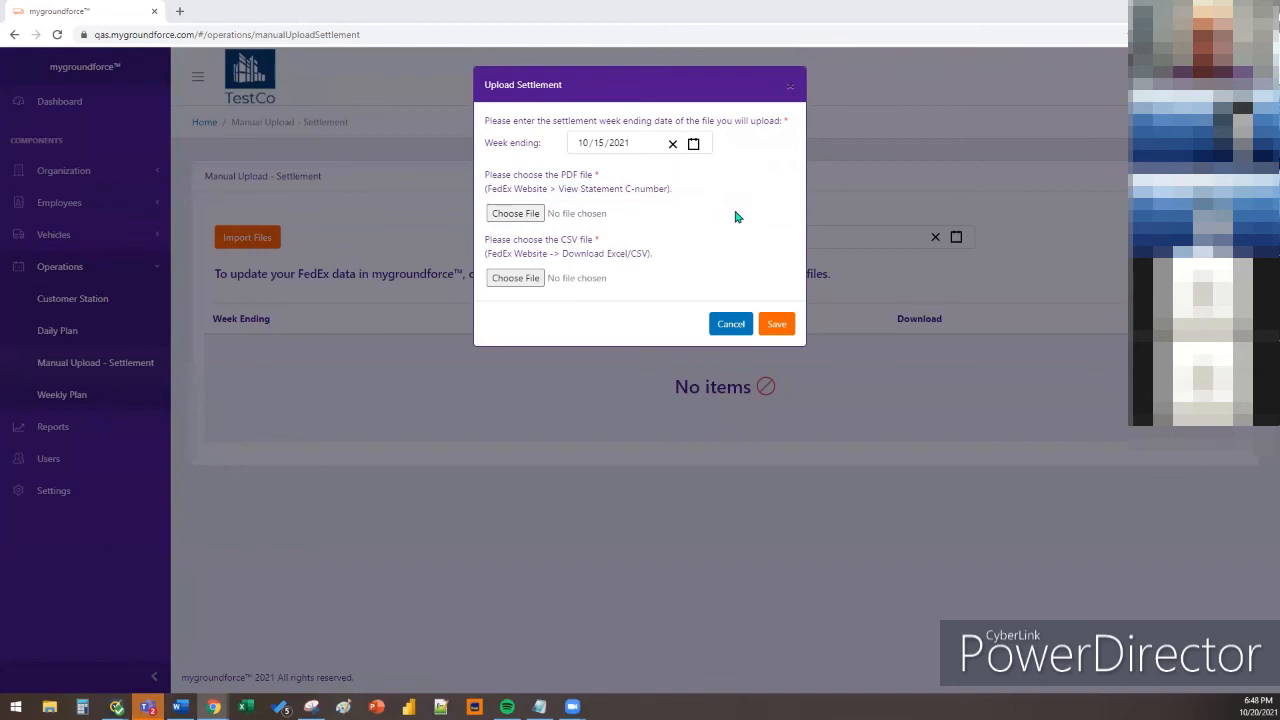
Close the file browser without choosing a PDF and cancel the upload
click(737, 214)
click(1212, 679)
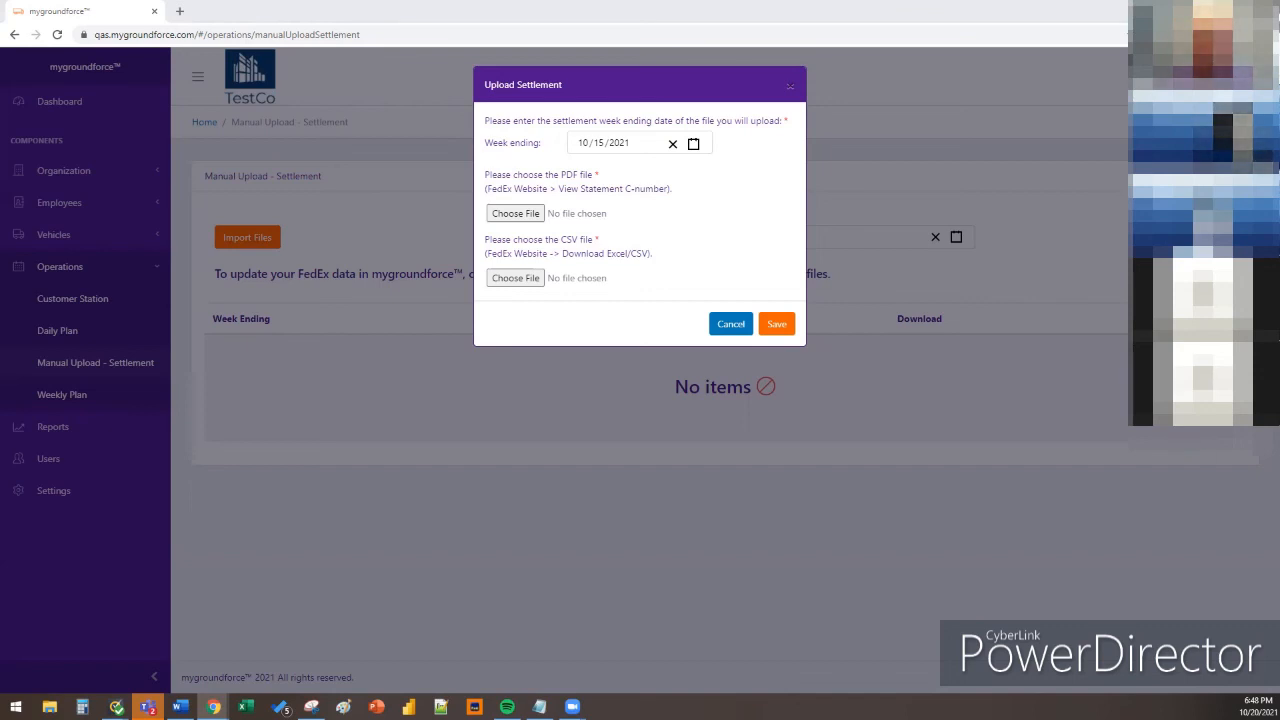
click(731, 325)
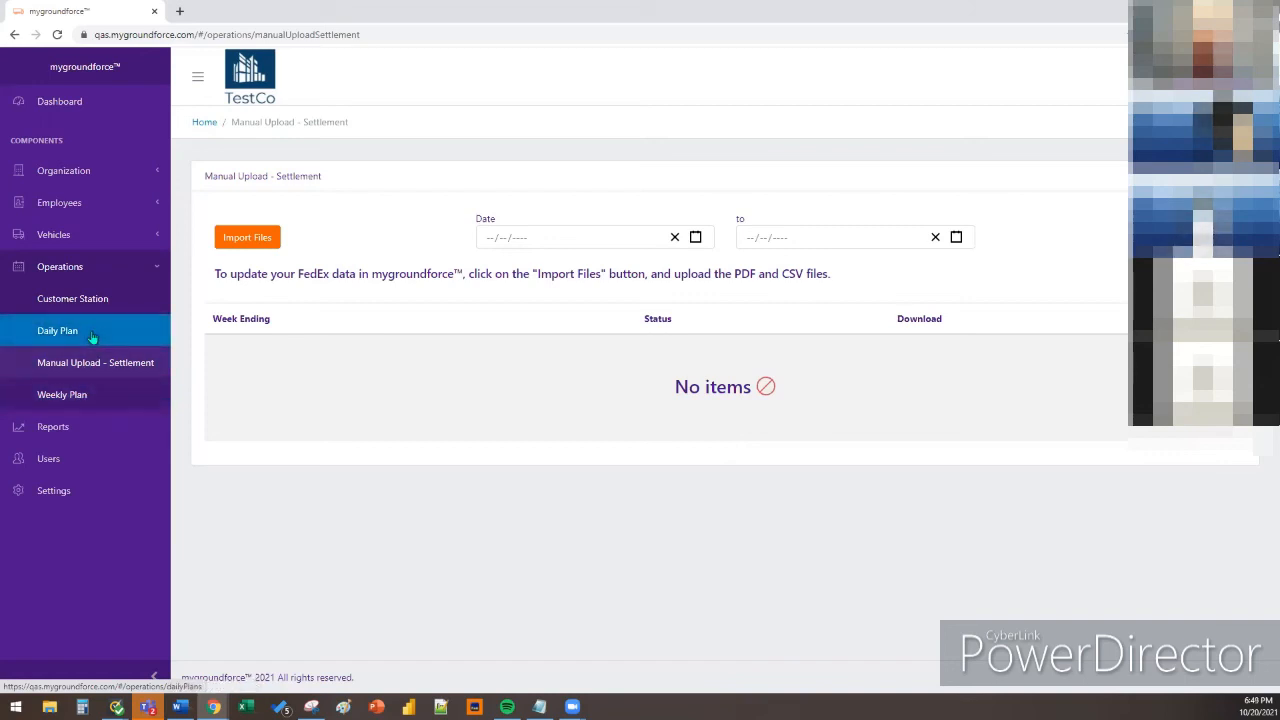
click(93, 396)
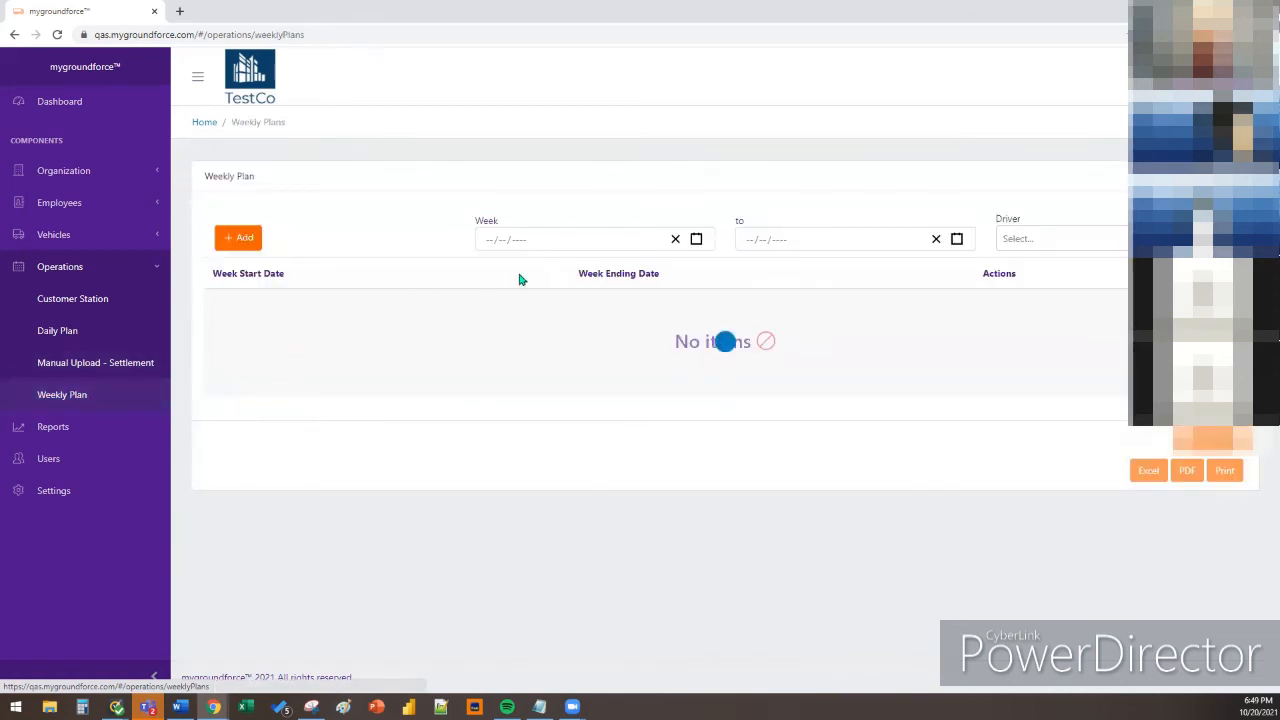
click(697, 240)
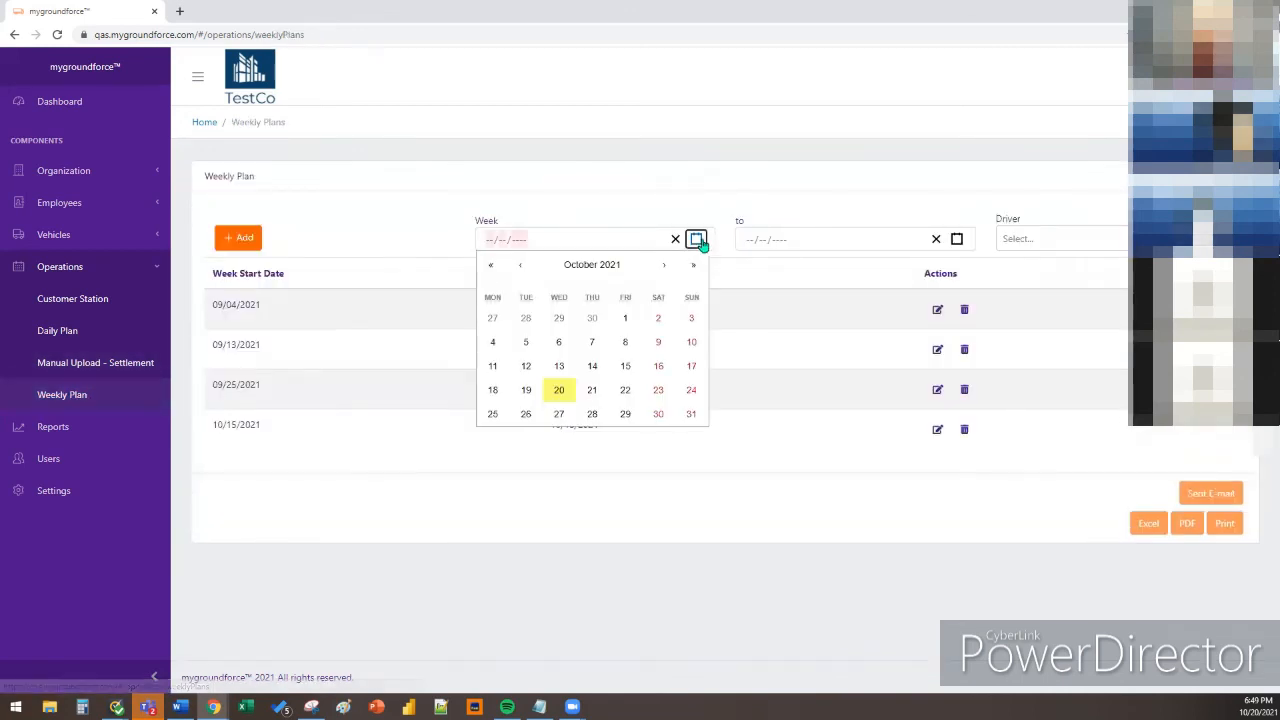
click(622, 203)
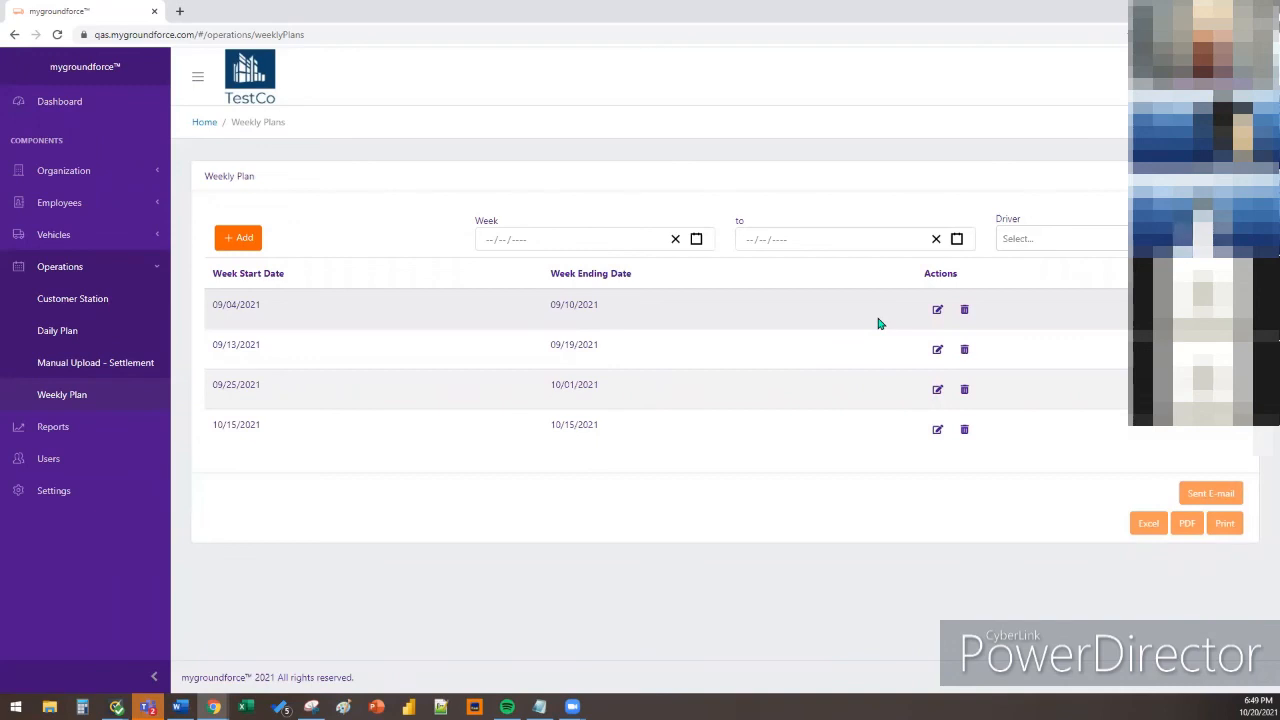
Edit the 09/04/2021 weekly plan, confirming the warning about its already-imported runs
click(938, 311)
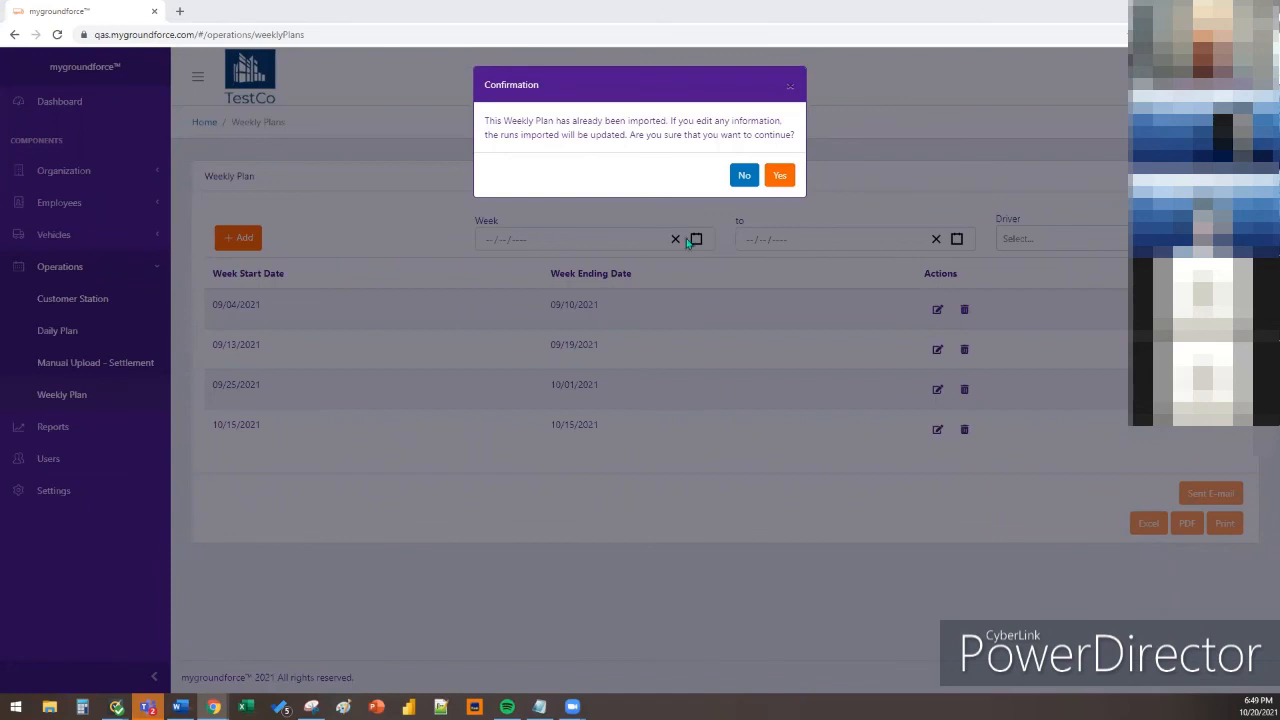
drag(503, 121, 760, 131)
click(768, 135)
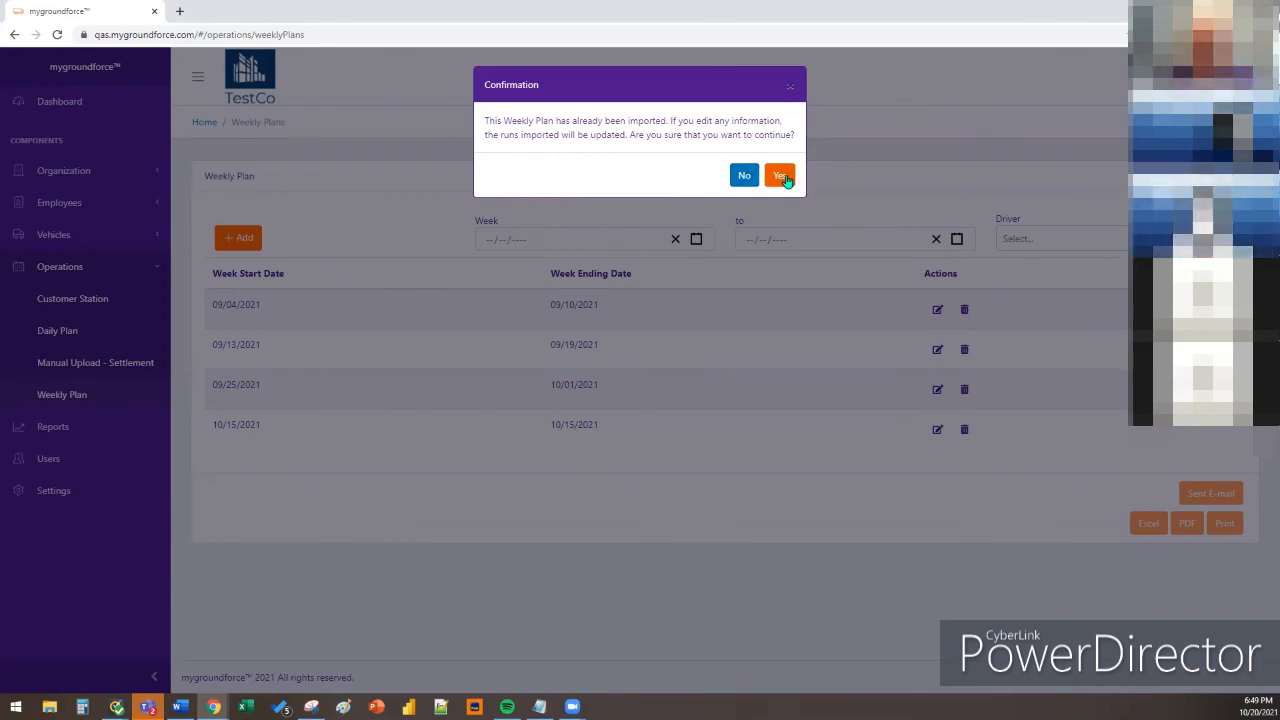
click(781, 176)
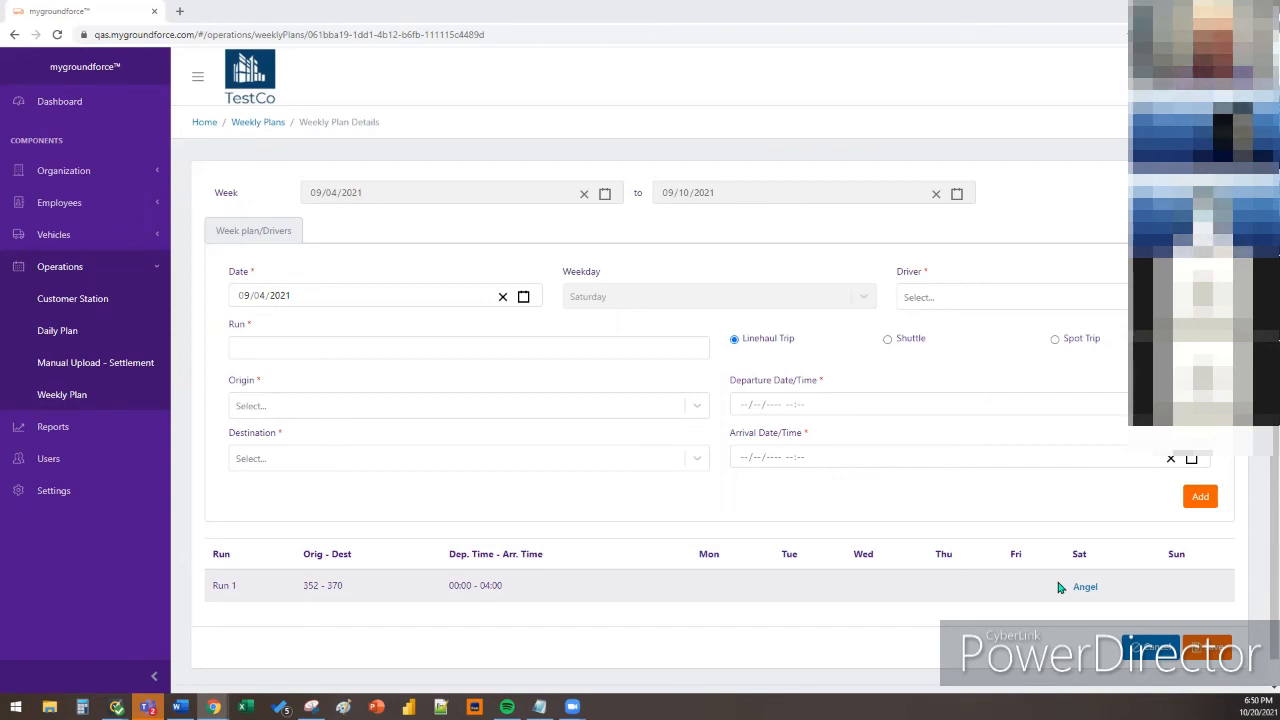
click(495, 351)
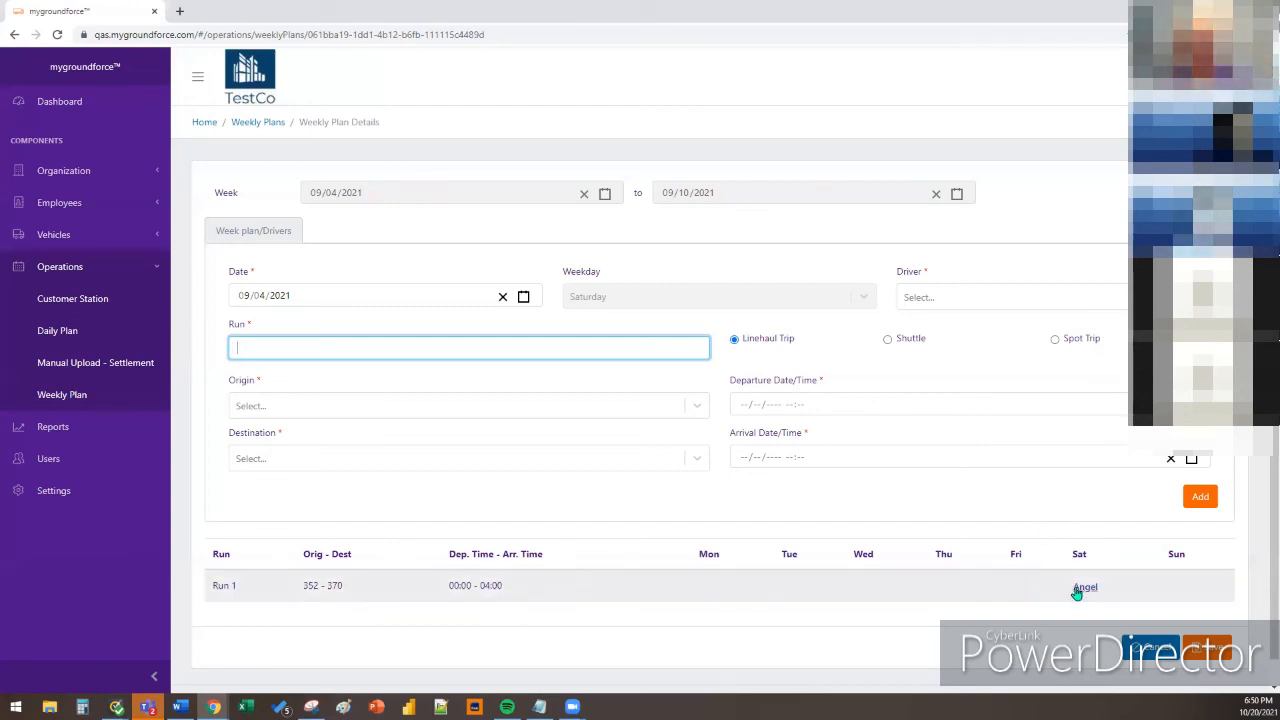
click(523, 296)
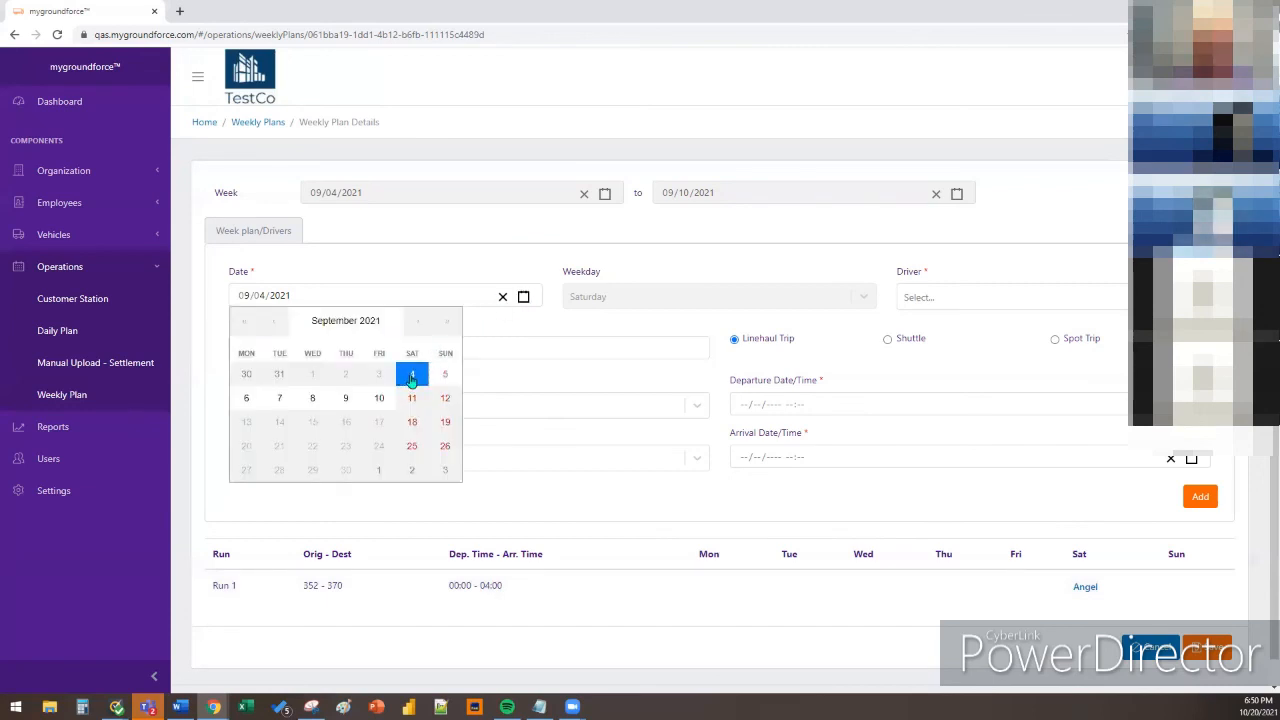
click(412, 378)
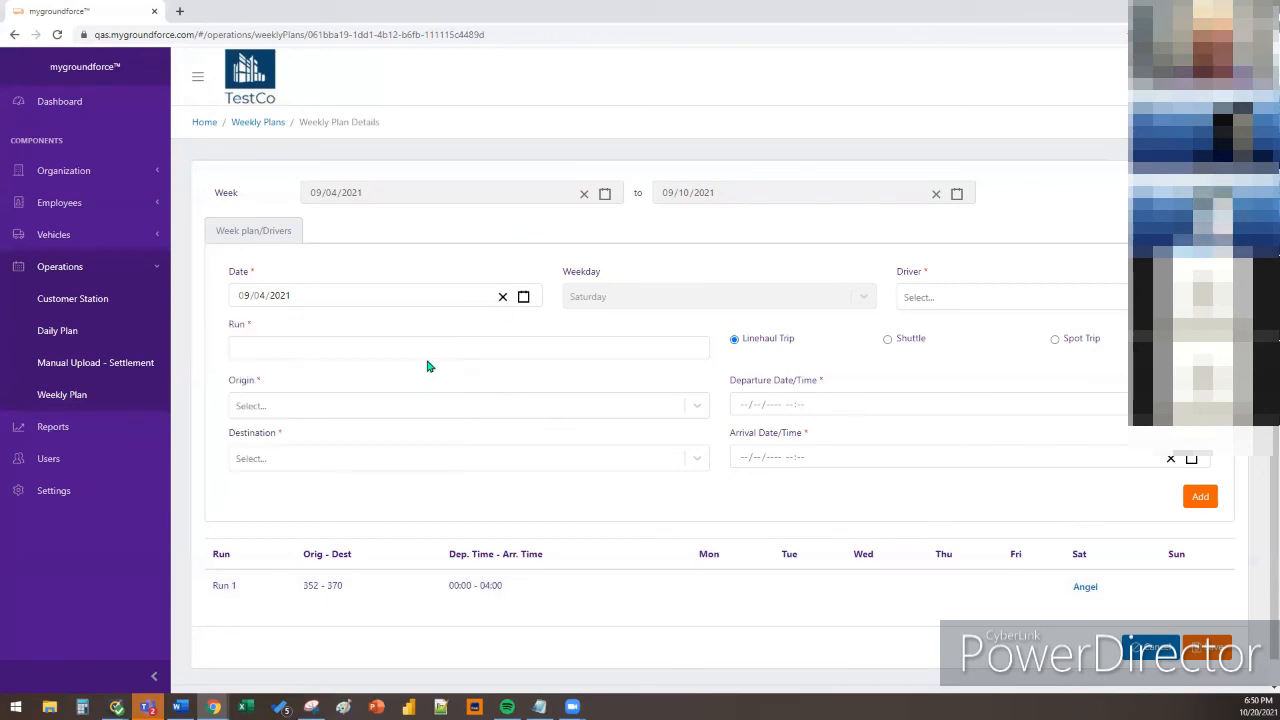
click(523, 298)
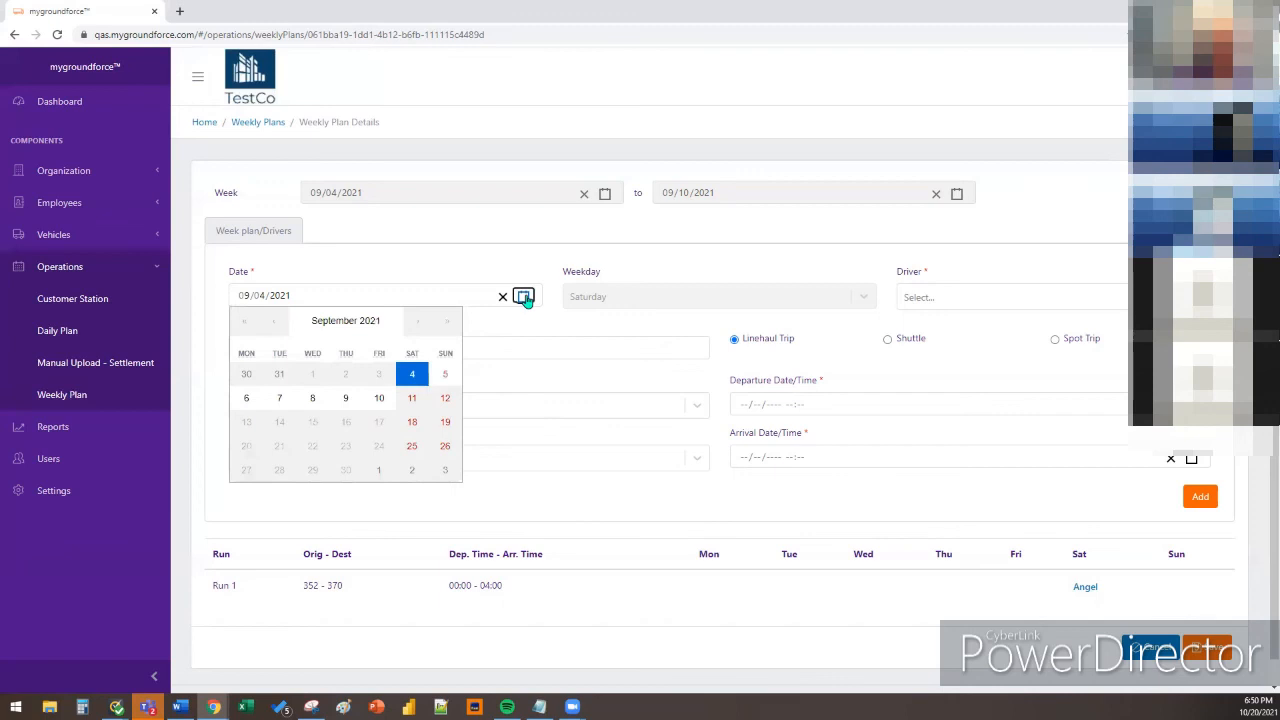
click(414, 375)
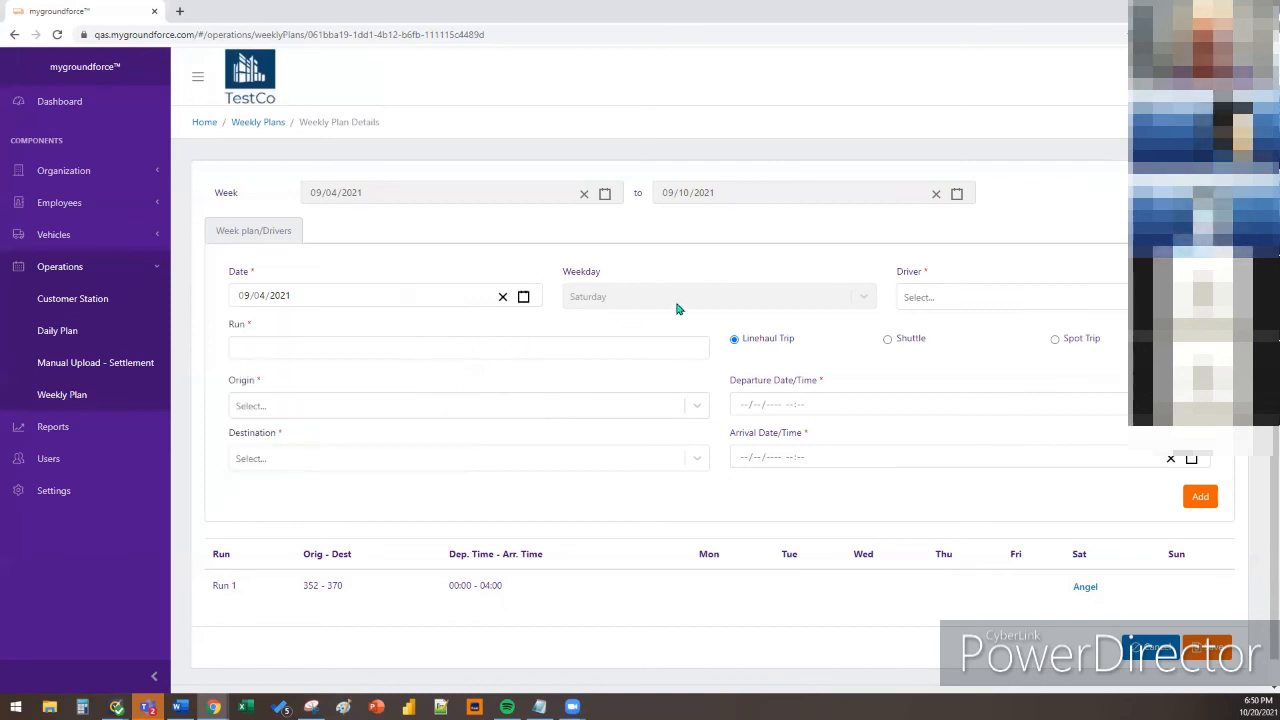
click(523, 297)
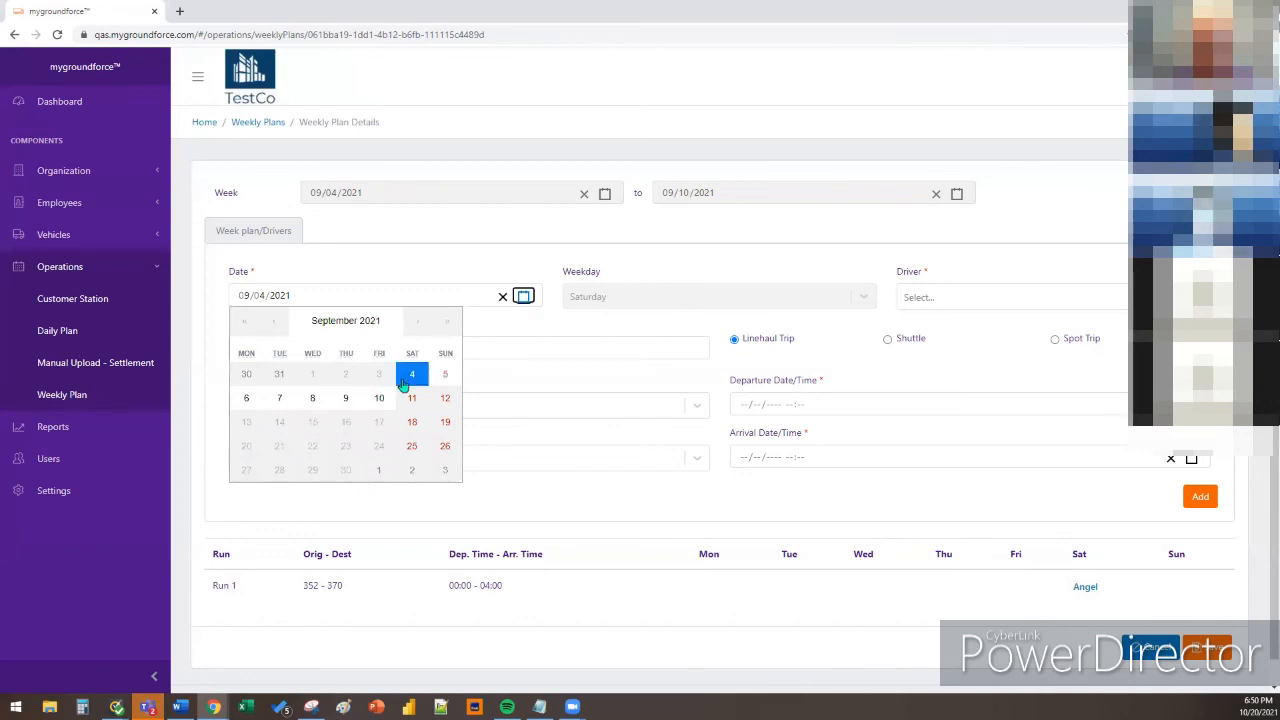
click(414, 375)
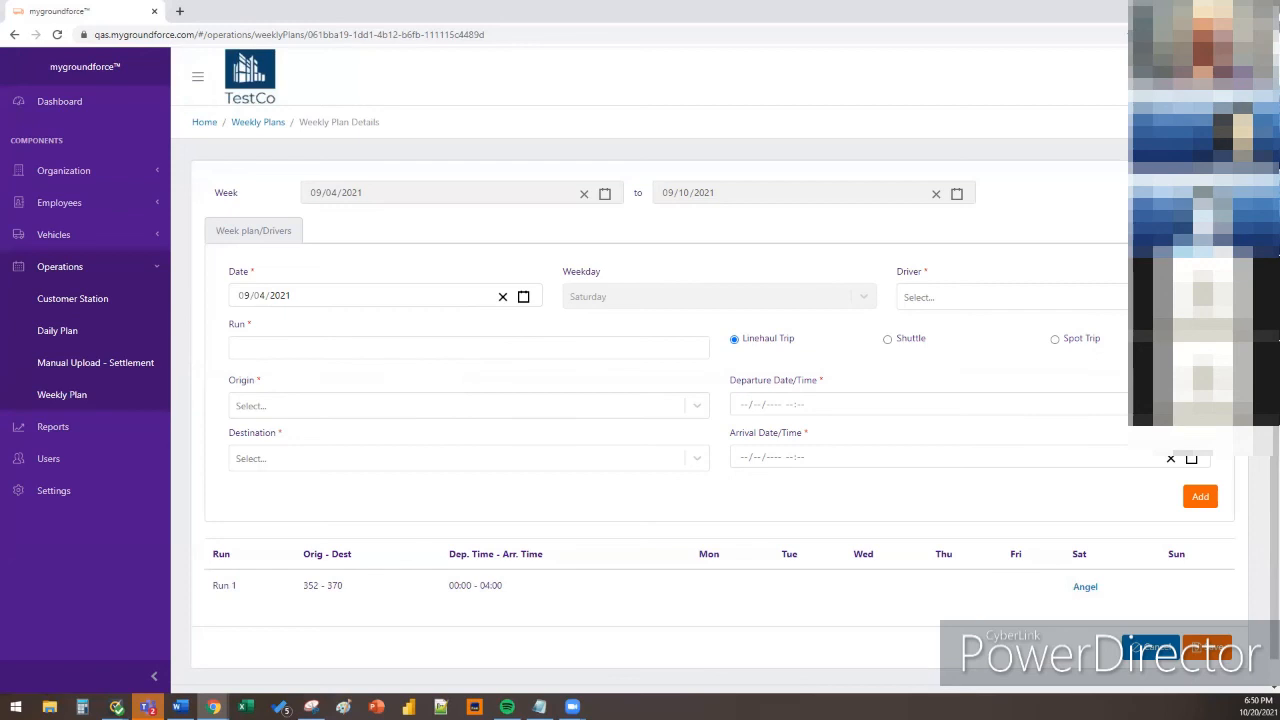
click(523, 297)
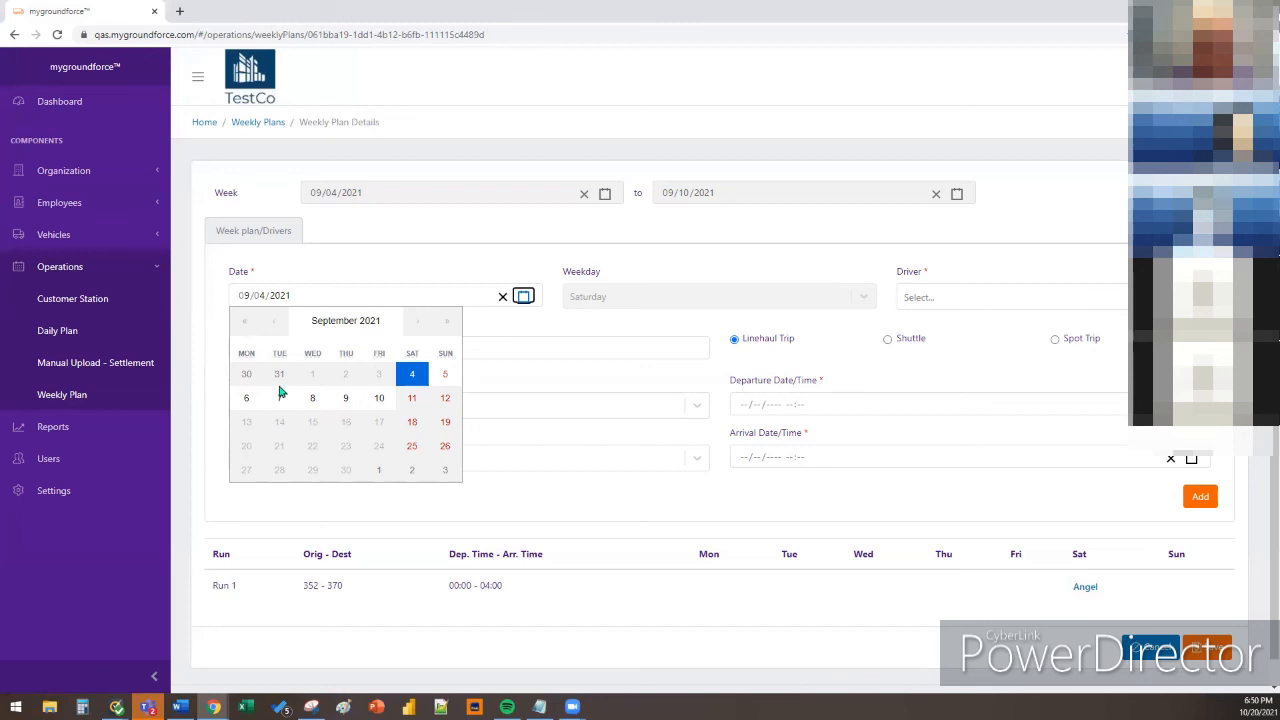
click(411, 377)
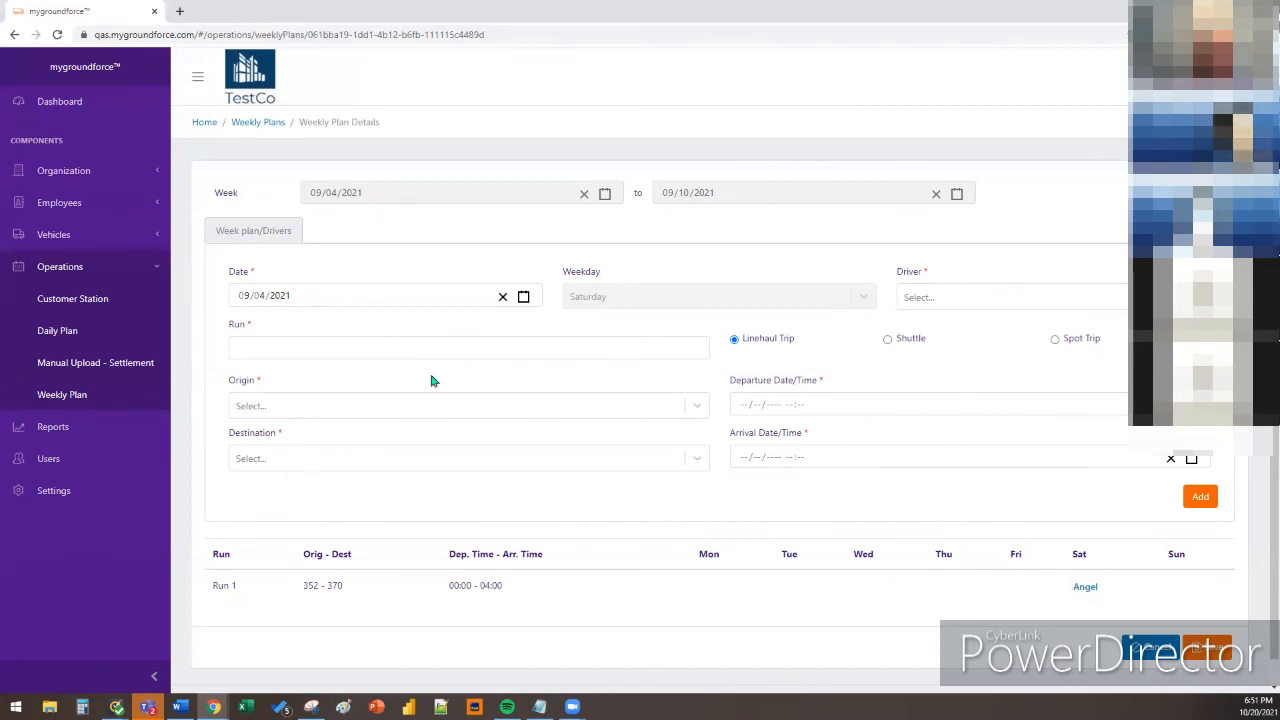
Assign a driver to the new run and name it 8IRM-NASH
click(923, 305)
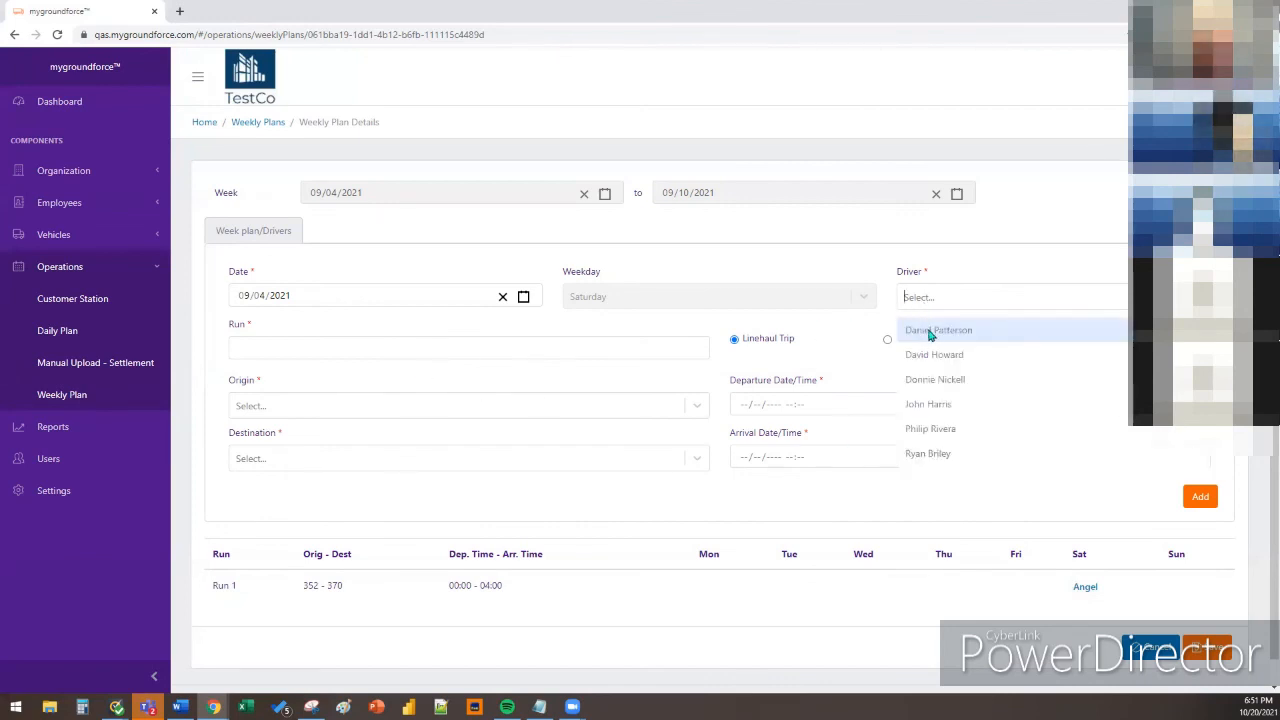
click(937, 352)
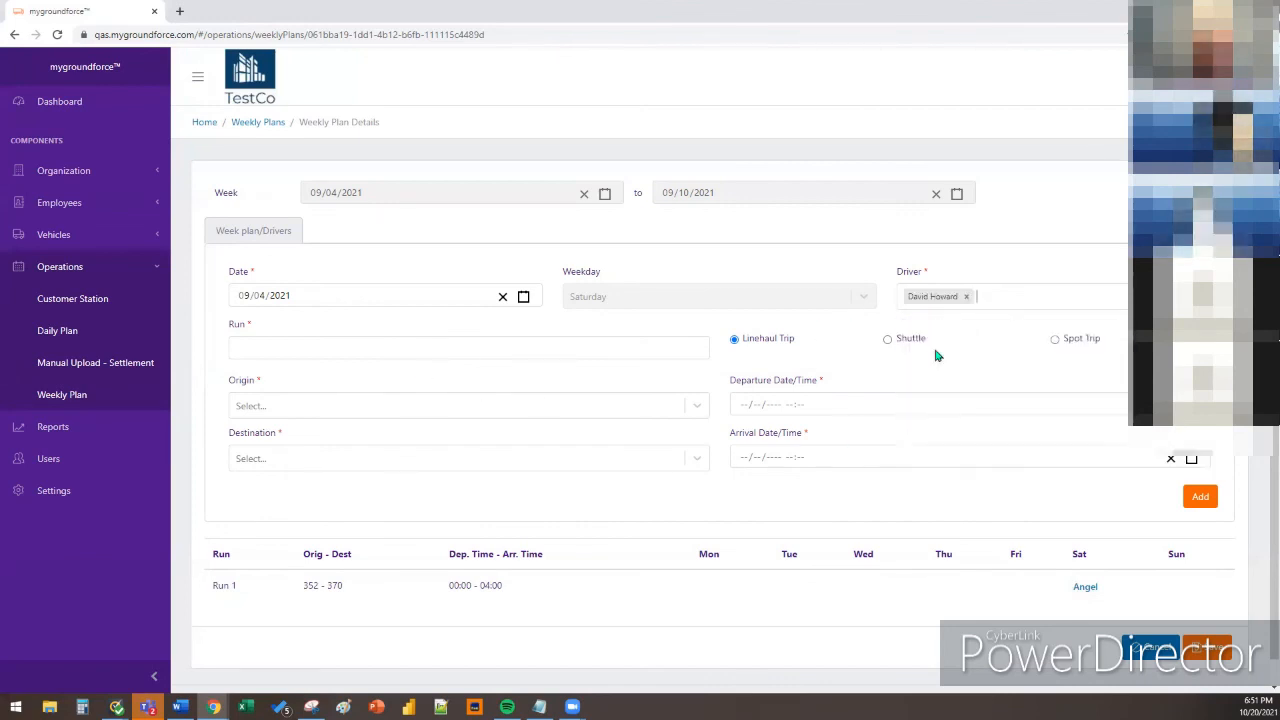
click(459, 347)
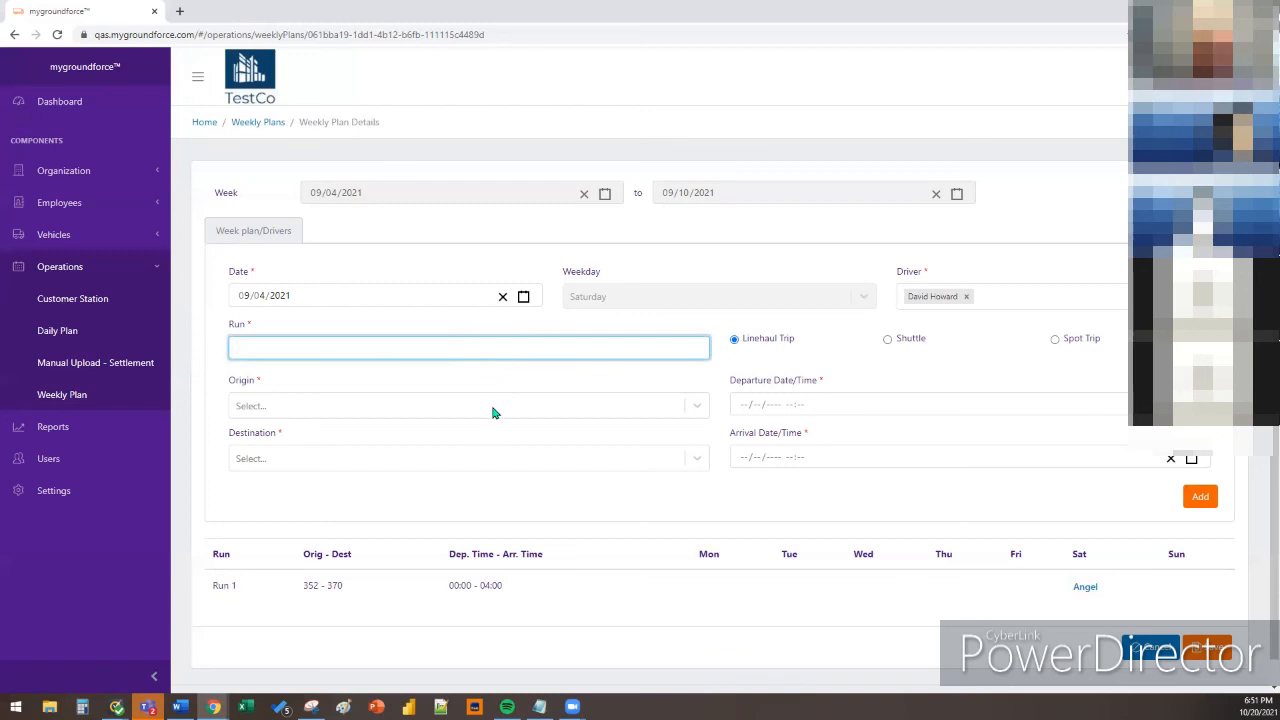
text(8)
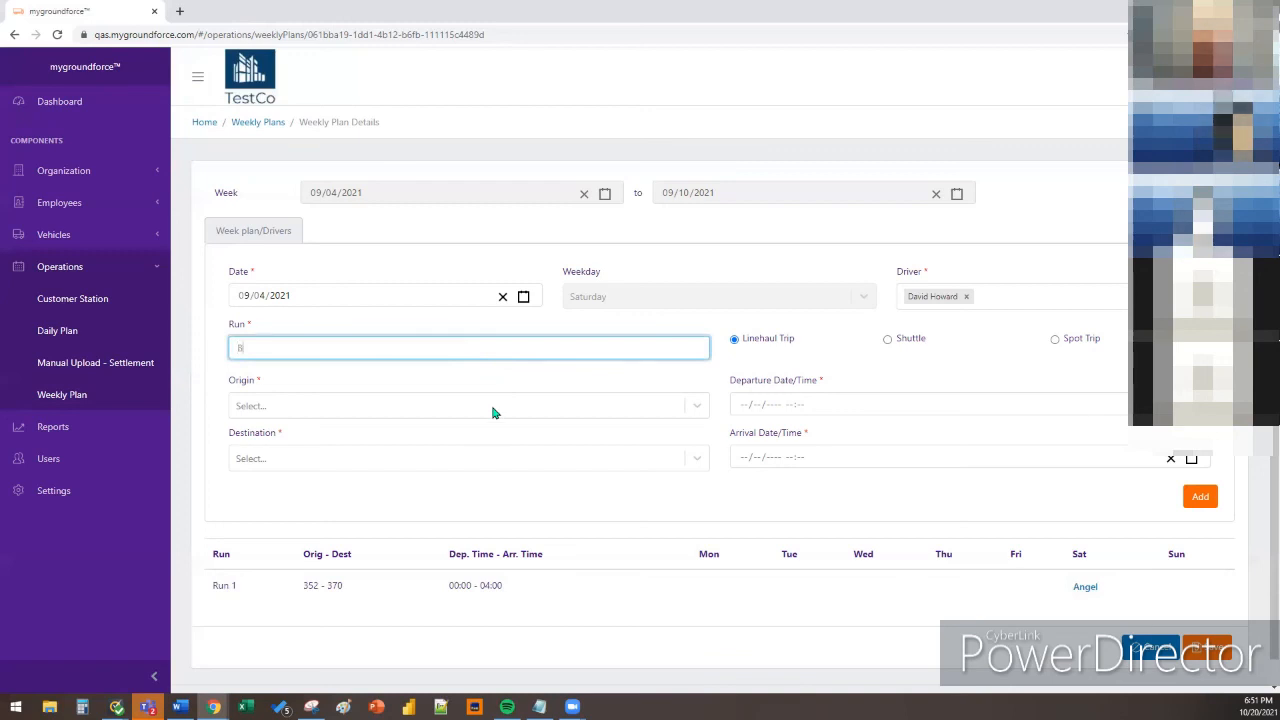
text(IRM-NASH)
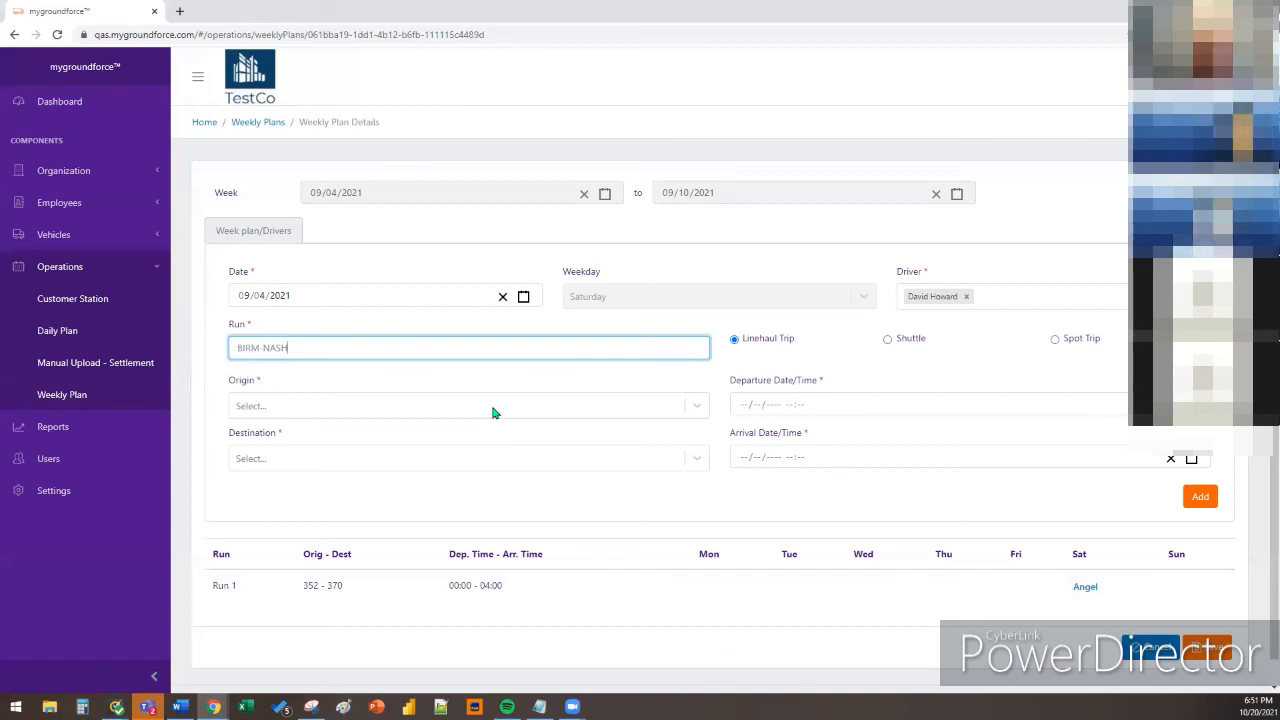
Set origin station 352 - ST-00352 and destination 371 - ST-00371, then go to Customer Station
click(491, 411)
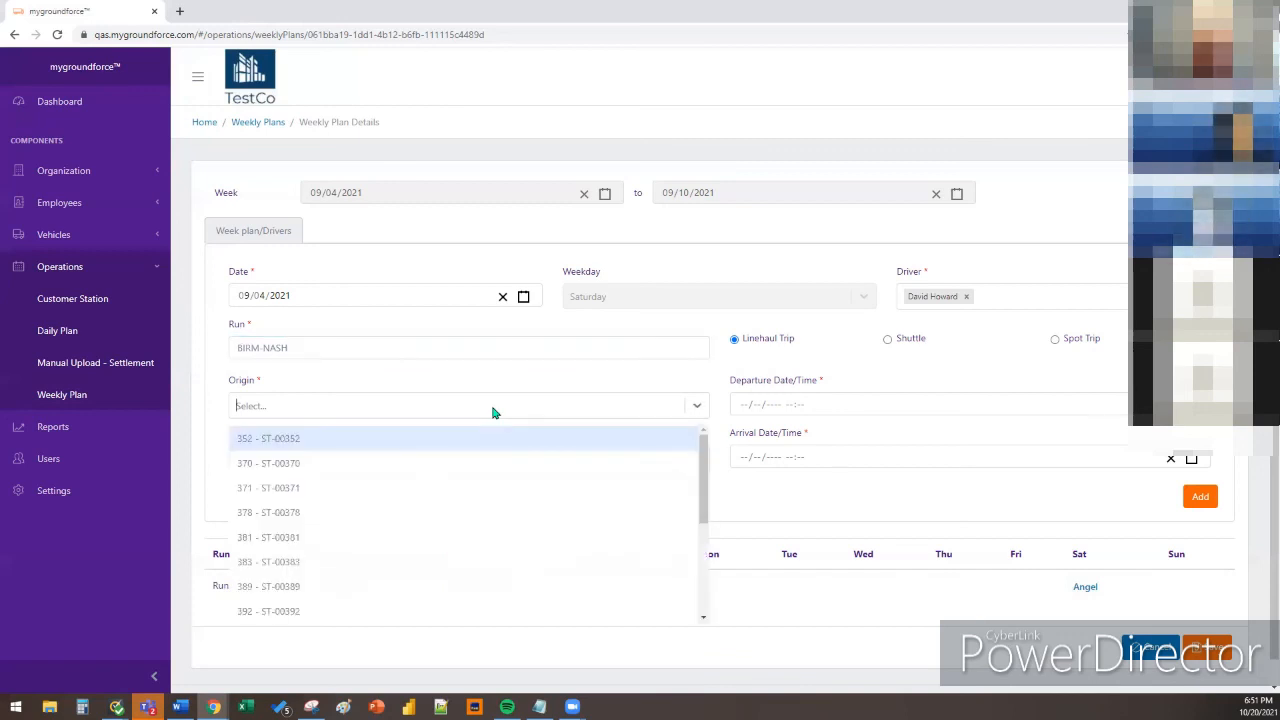
click(449, 438)
click(434, 457)
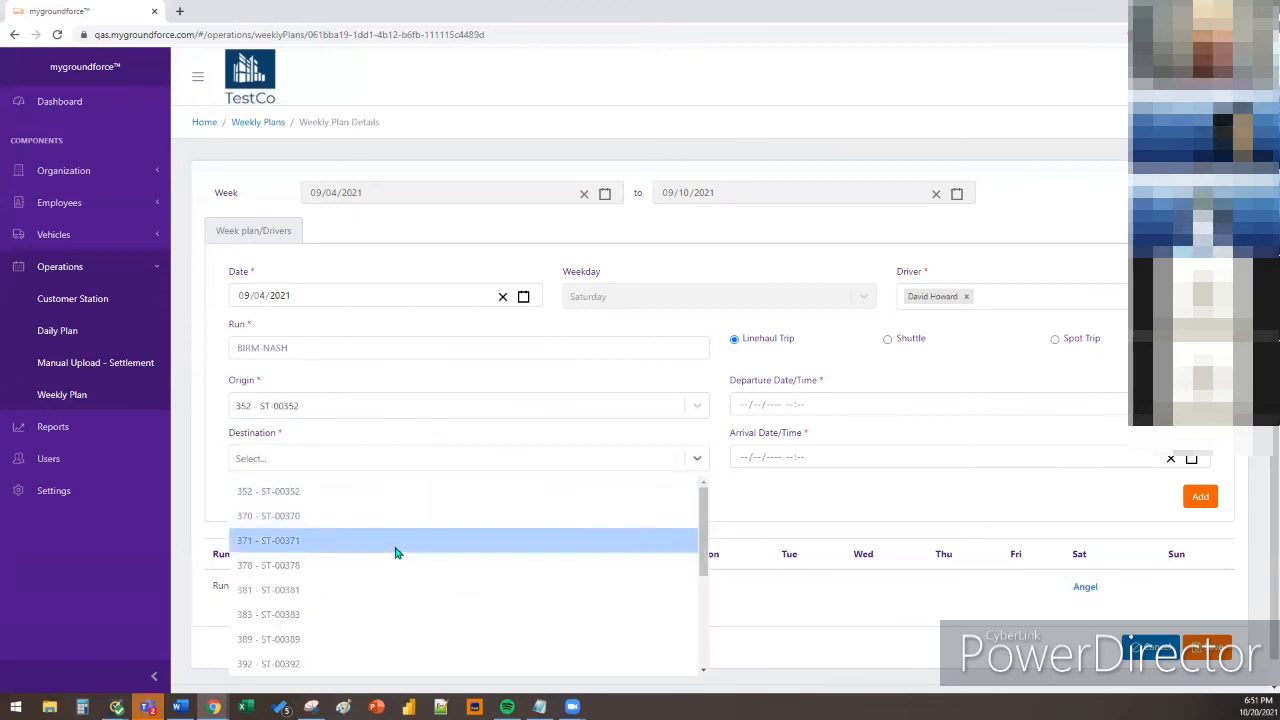
click(395, 541)
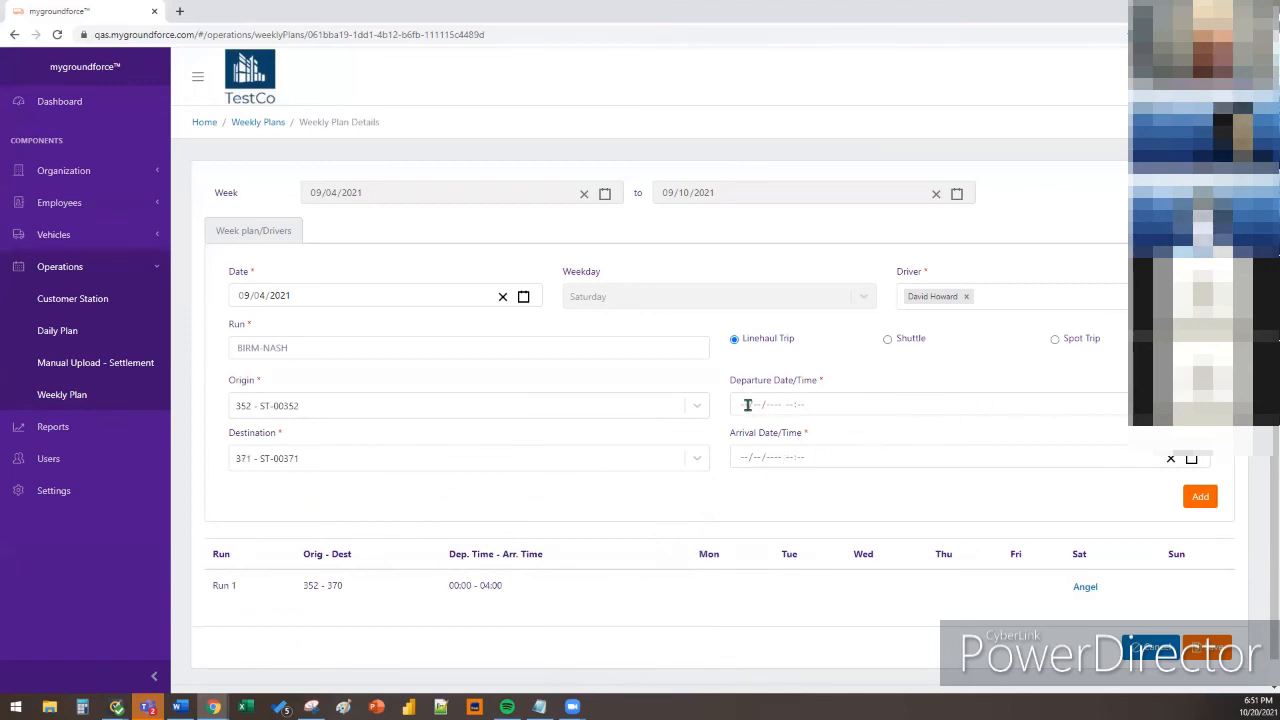
click(700, 412)
click(700, 412)
click(86, 308)
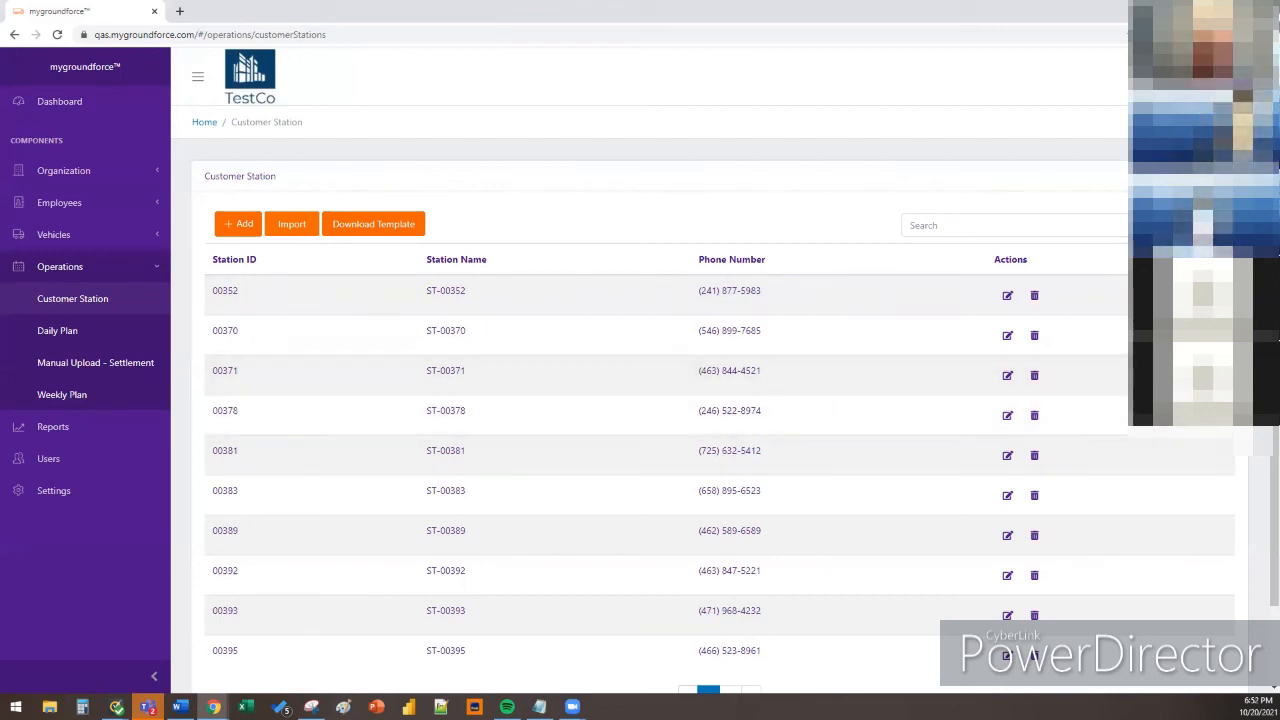
Download the Customer Station Import Template to Downloads and open it in Excel
click(333, 227)
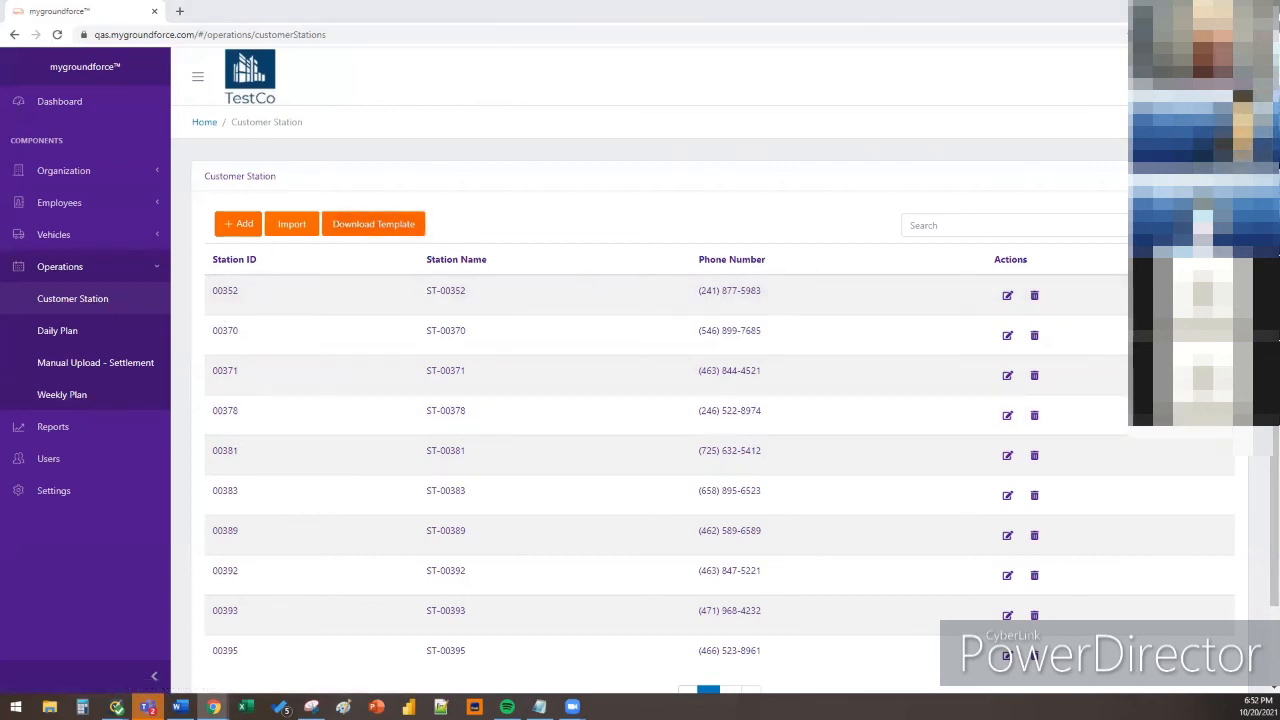
key(Return)
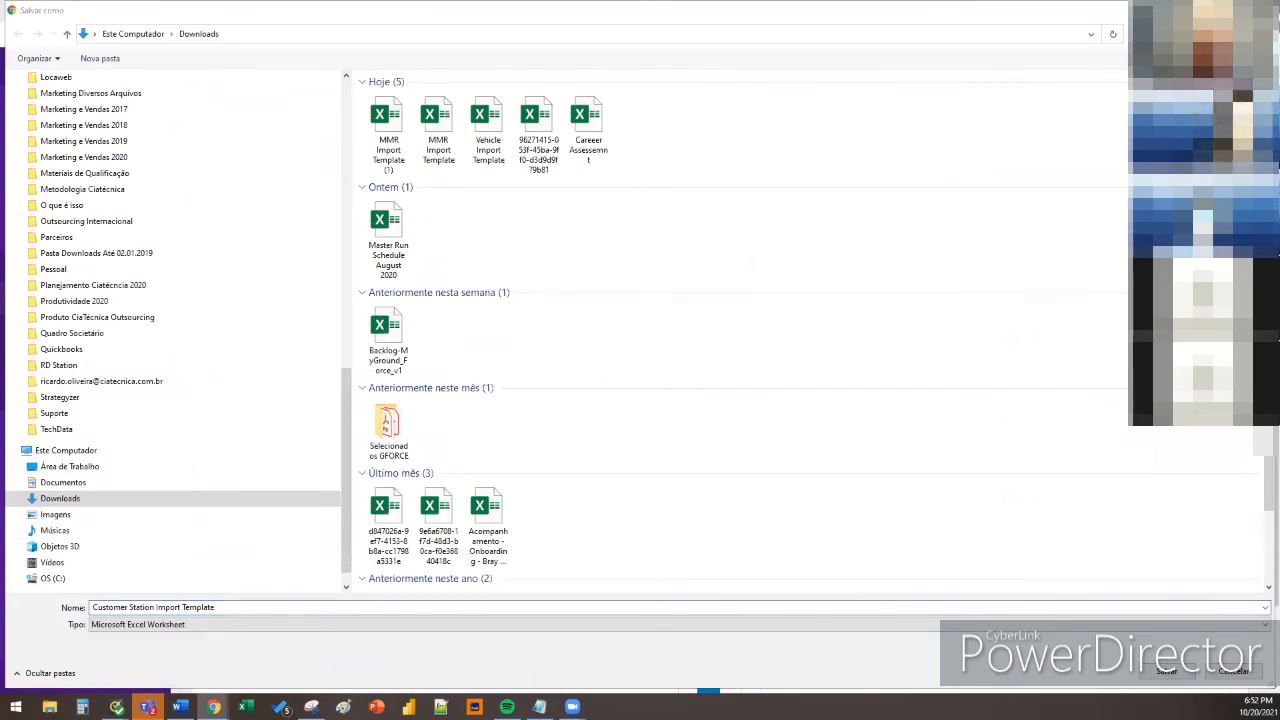
click(1170, 676)
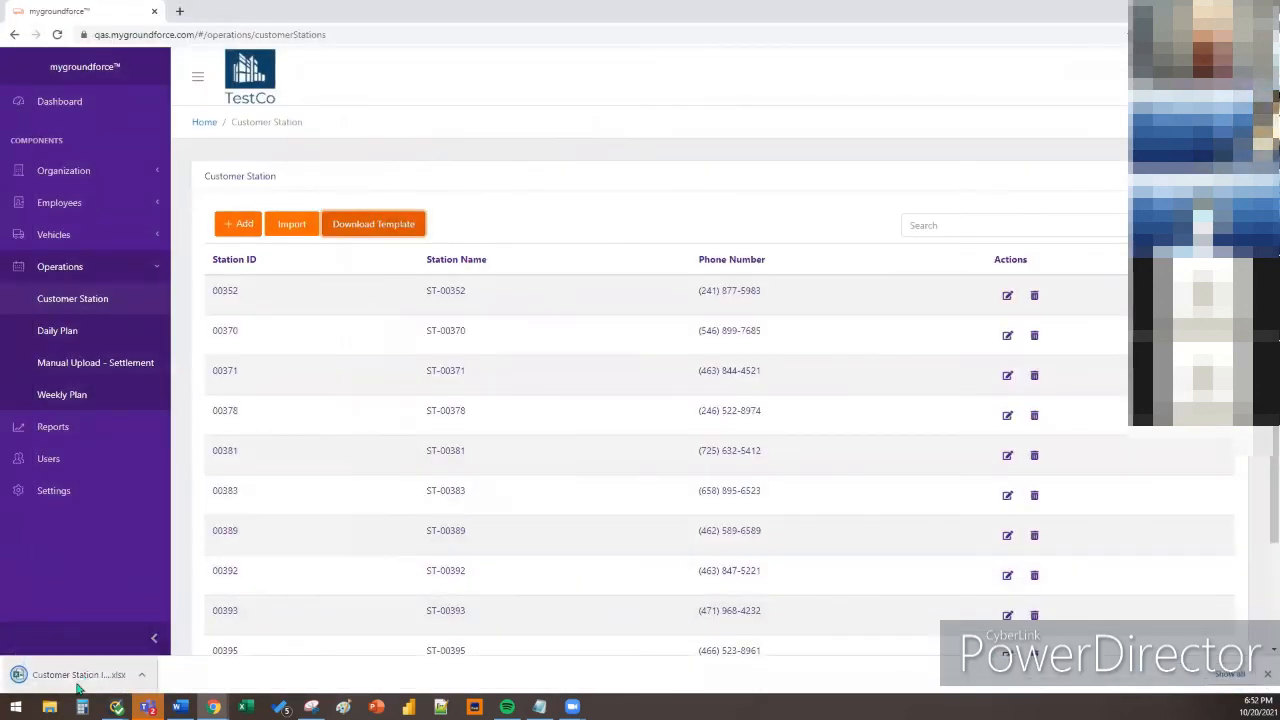
click(80, 678)
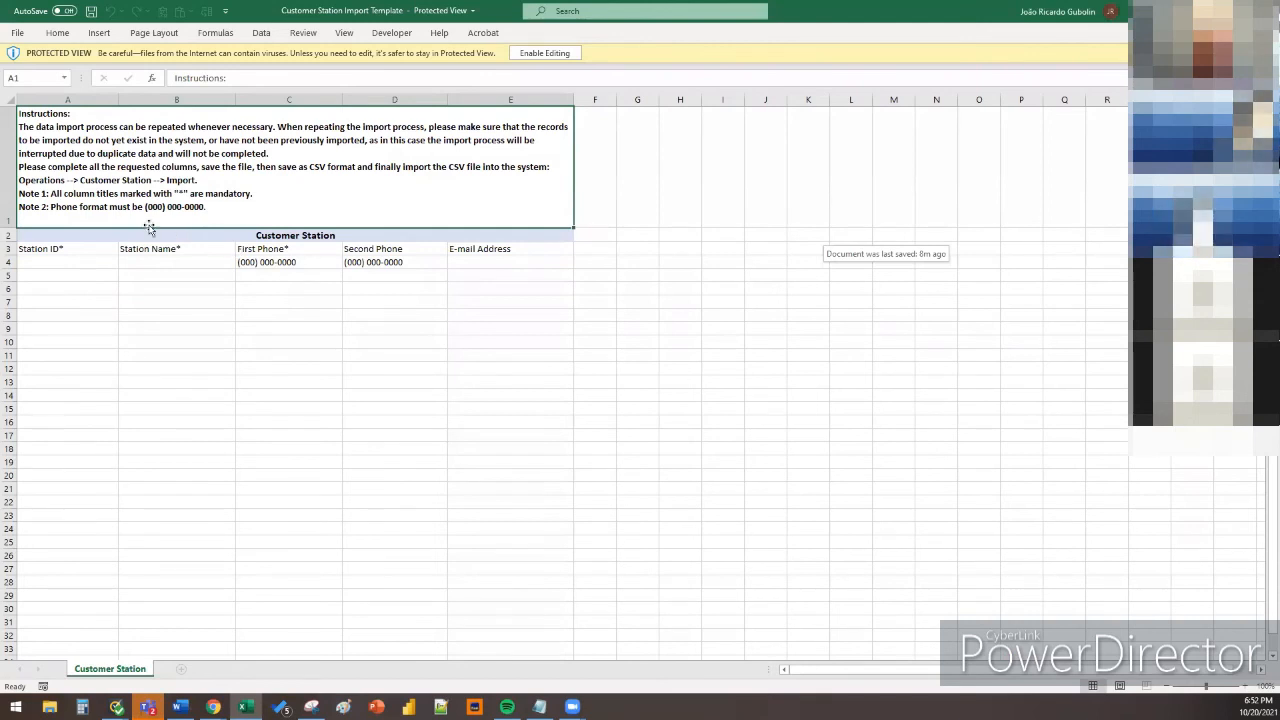
Point out the phone column at C5 and E-mail Address at E4, then close the workbook
scroll(149, 226, up, 5)
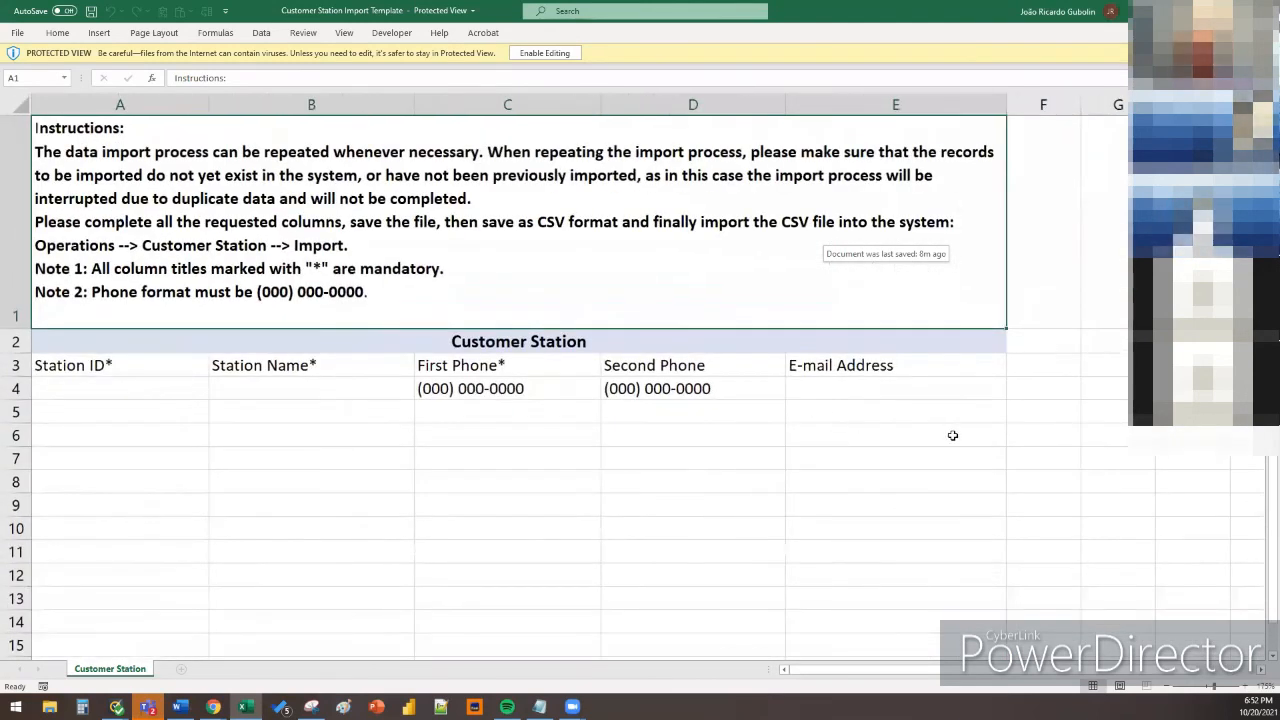
click(952, 435)
click(510, 416)
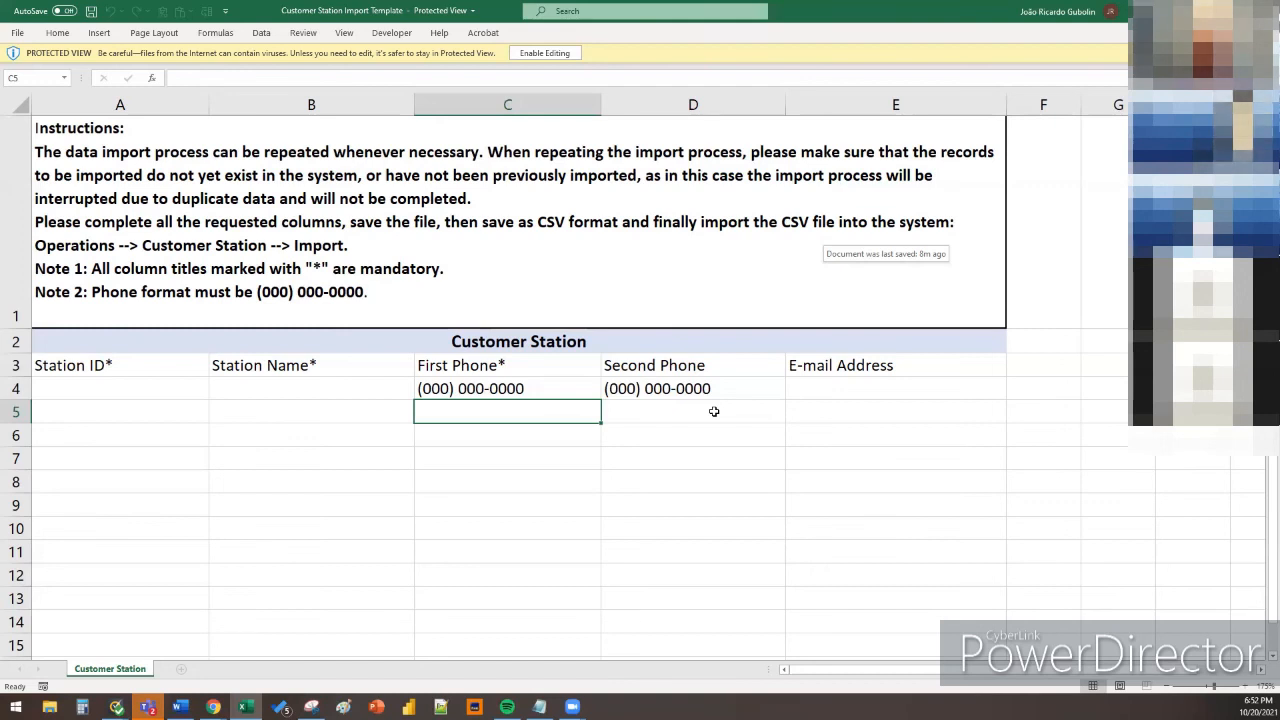
click(822, 385)
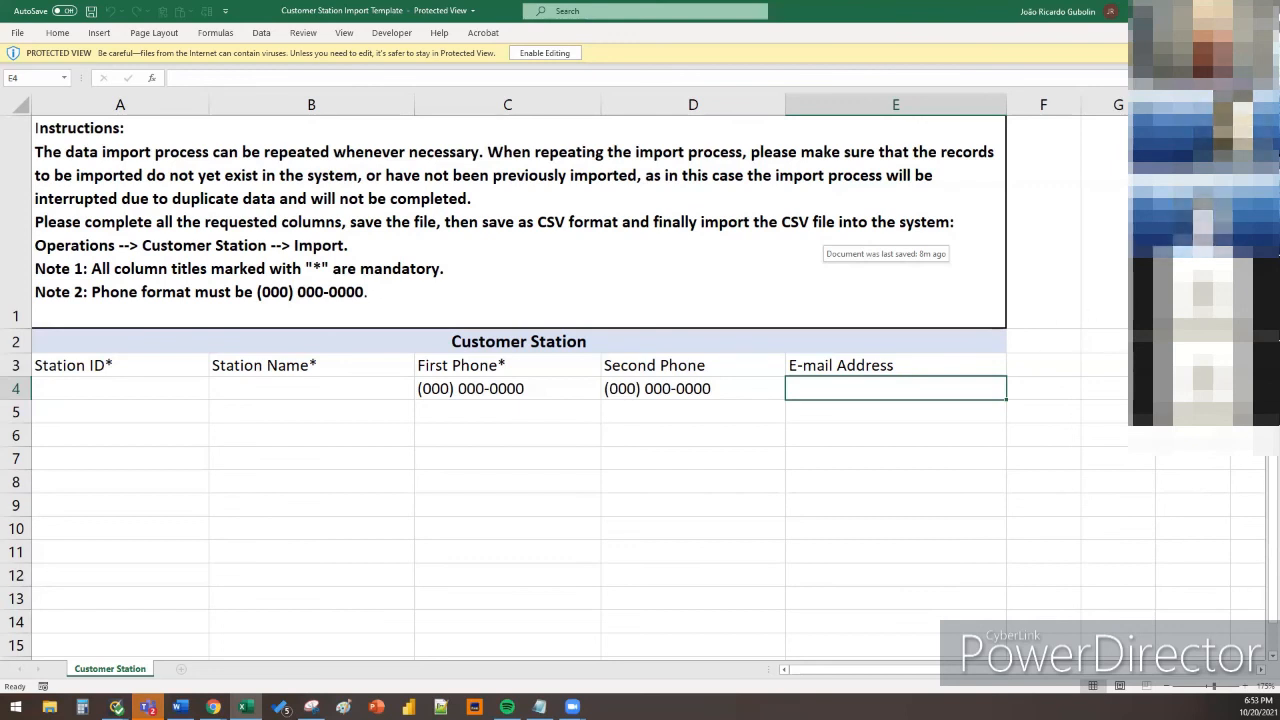
click(1265, 11)
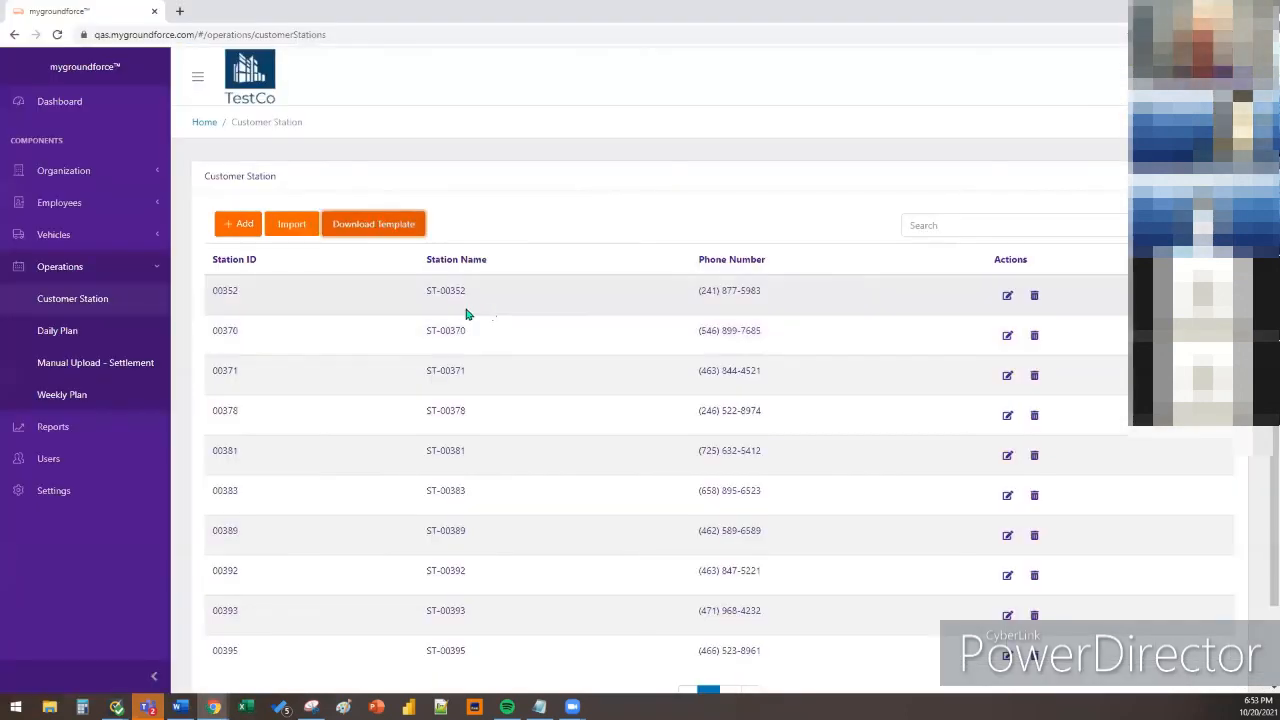
Edit the 10/15/2021 plan from the Weekly Plan list, confirming the already-imported warning
click(80, 394)
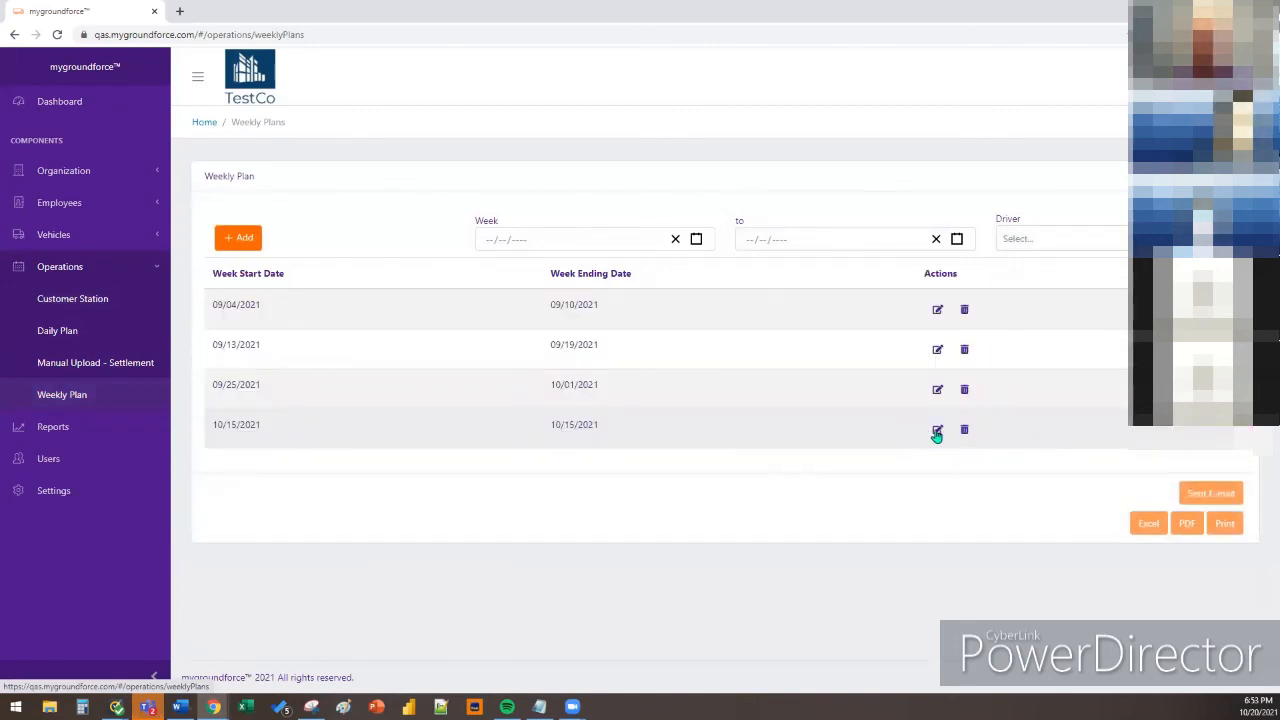
click(937, 431)
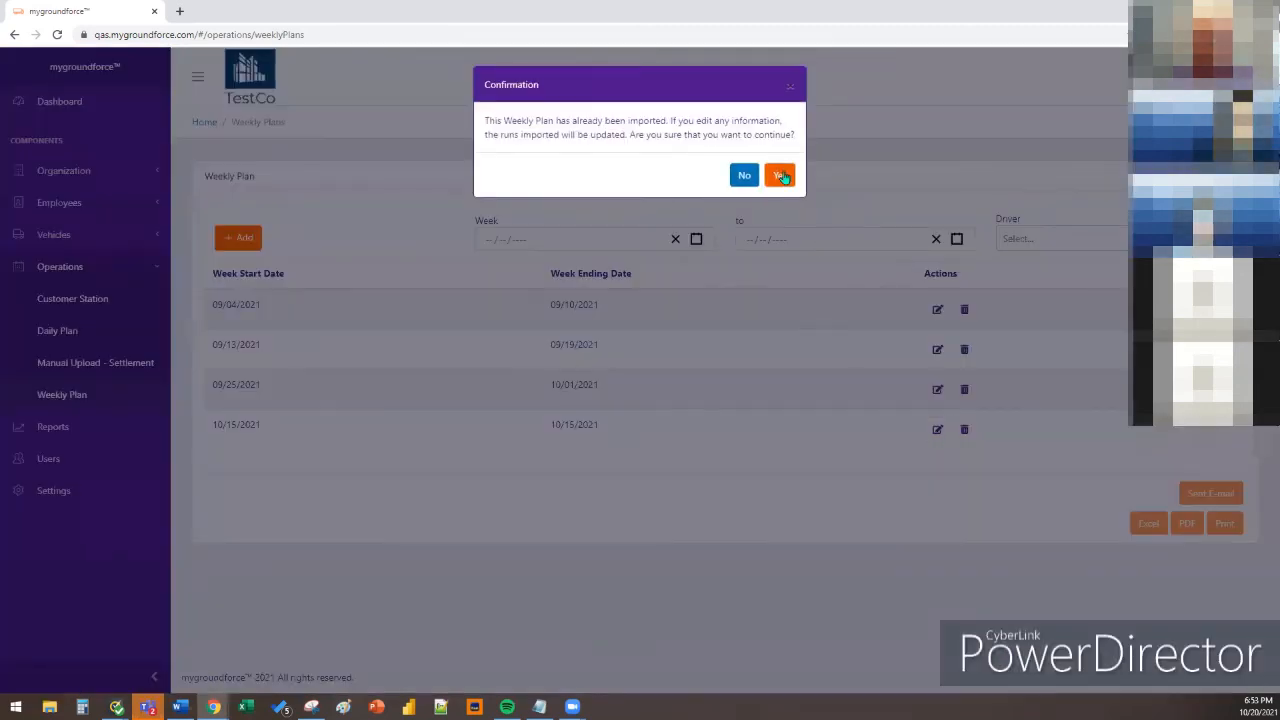
click(782, 177)
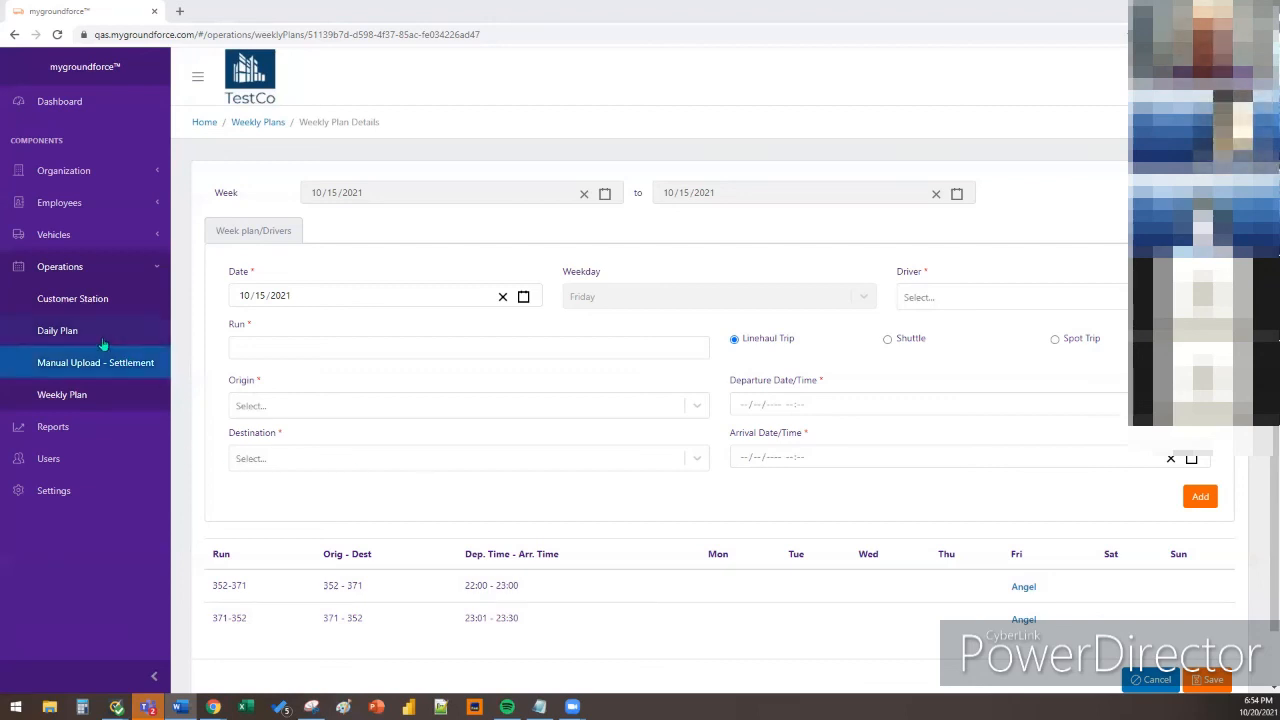
Show Daily Plan runs starting 10/18/2021 and scroll through the list
click(57, 330)
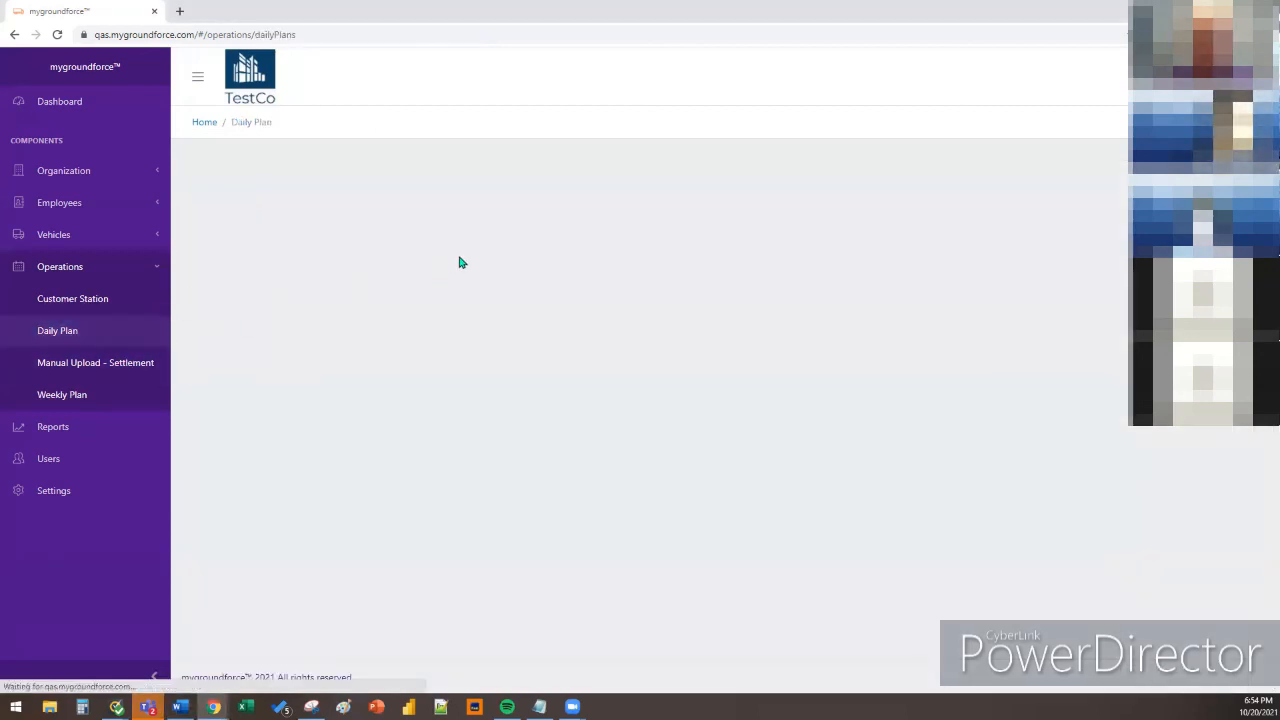
click(696, 240)
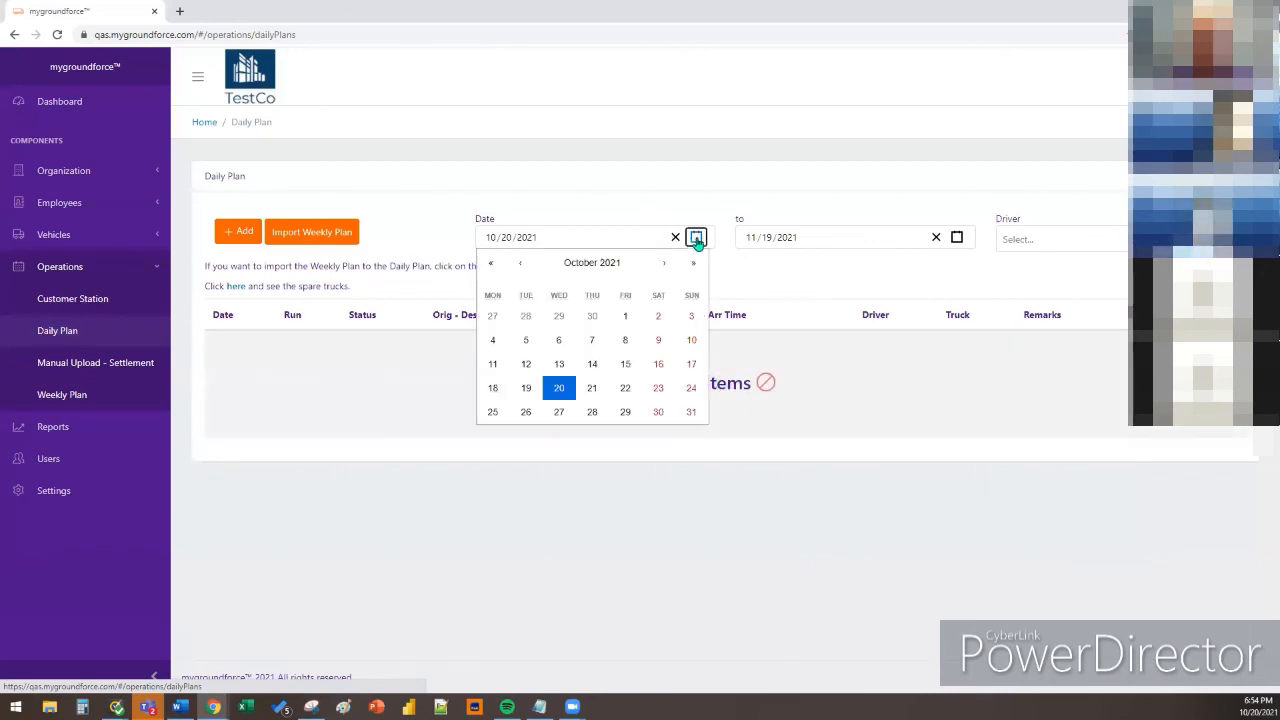
click(495, 388)
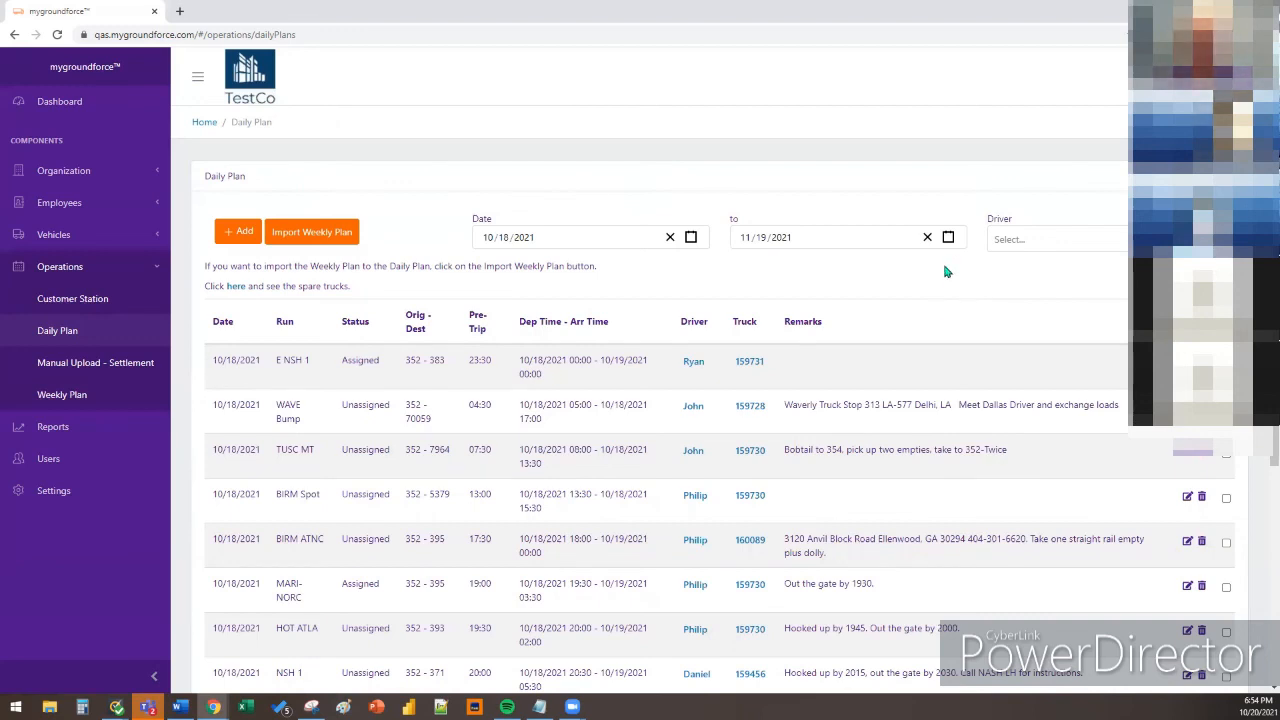
scroll(940, 307, down, 1)
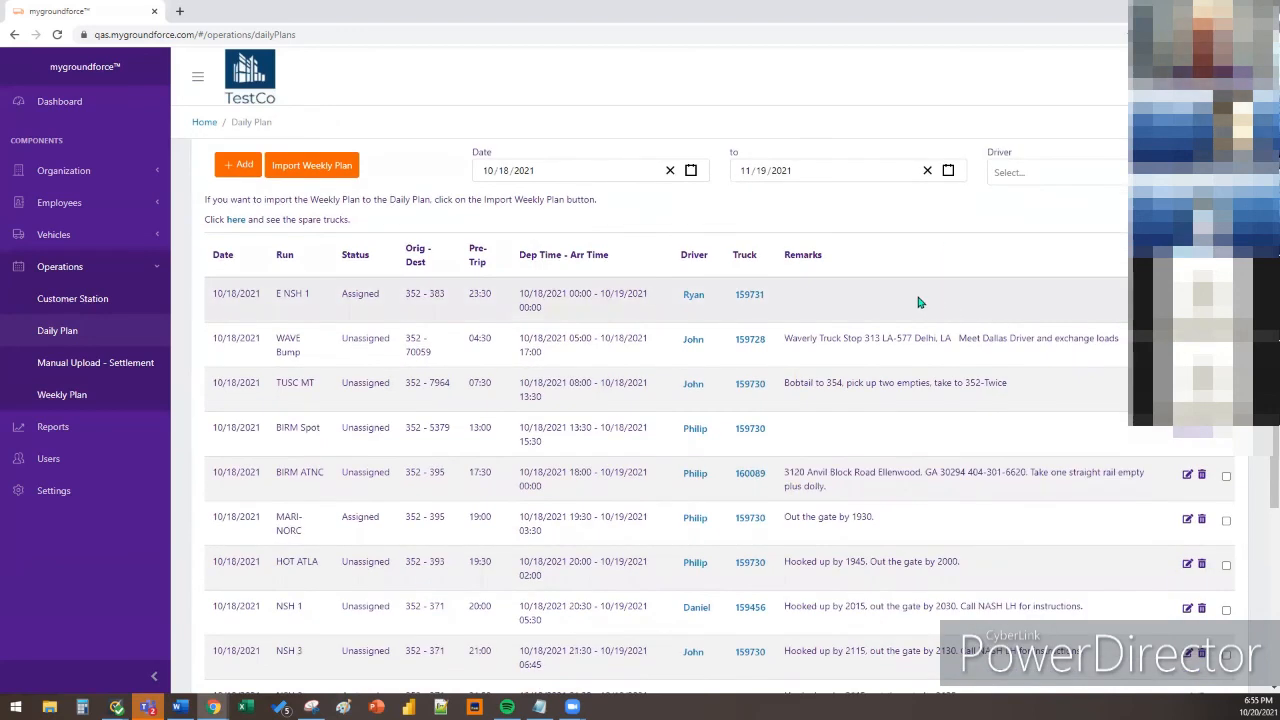
scroll(940, 294, up, 1)
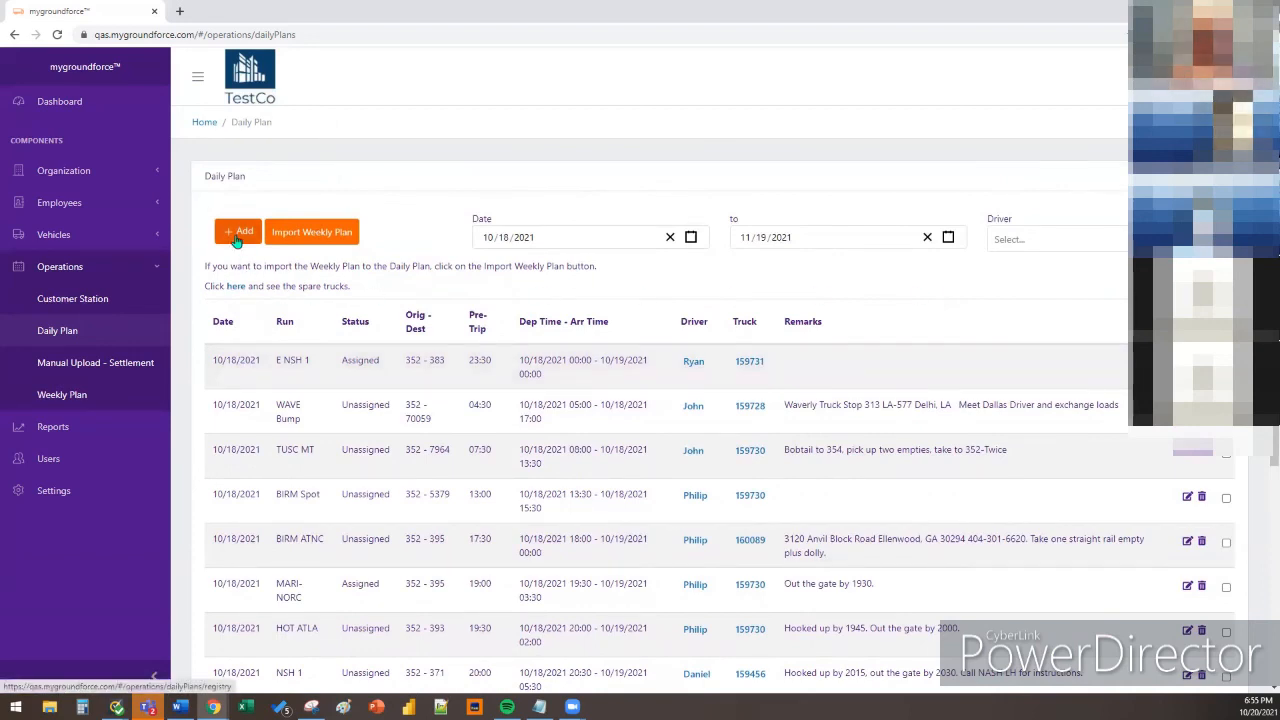
click(315, 240)
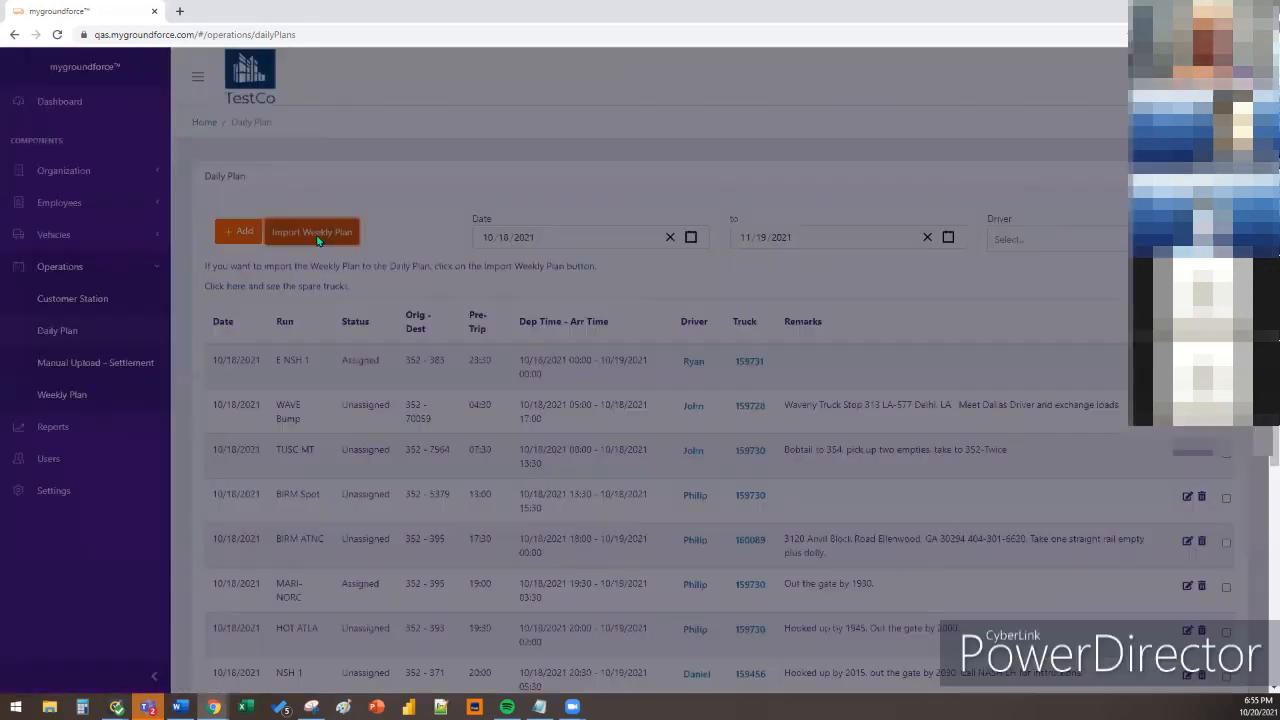
click(613, 145)
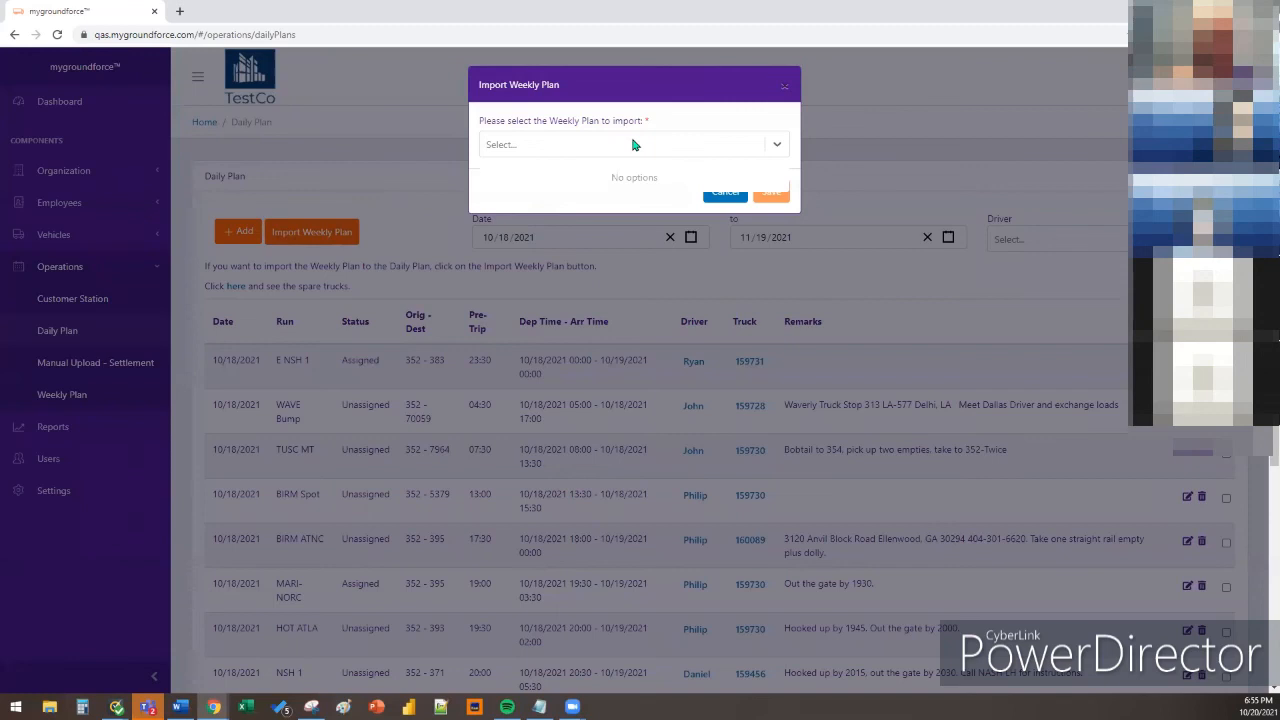
click(636, 145)
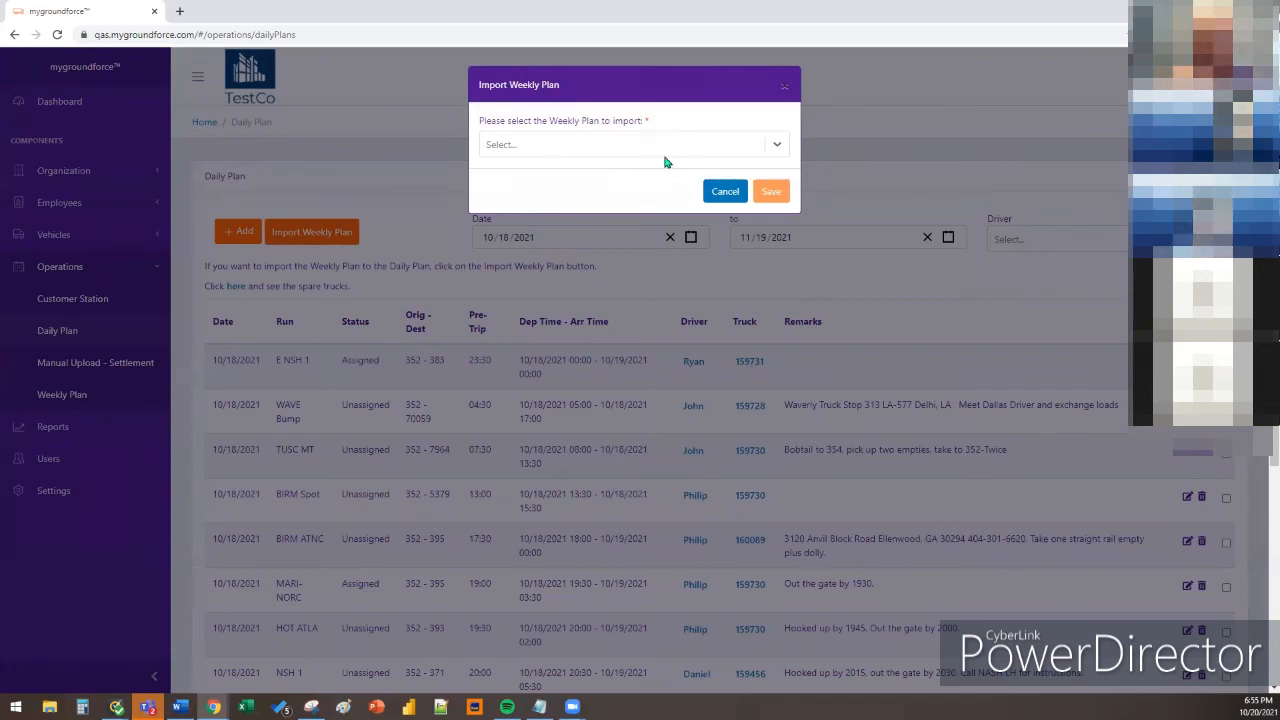
click(729, 151)
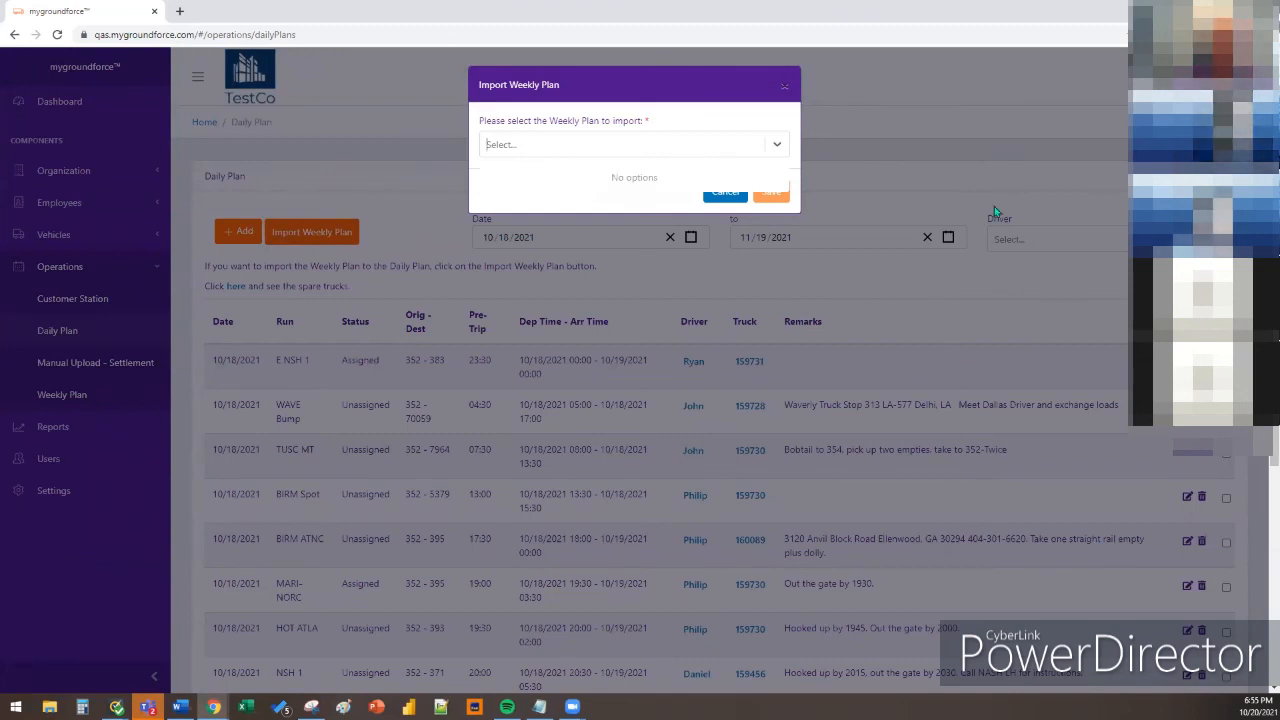
click(724, 193)
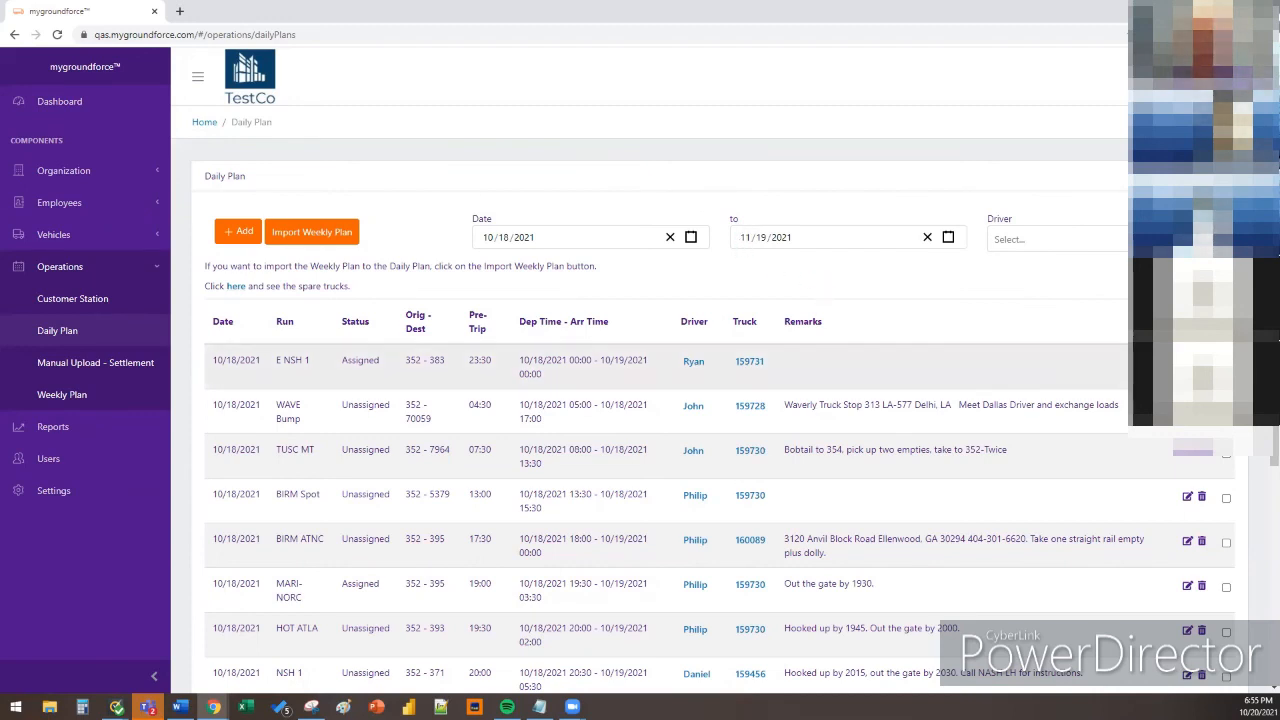
click(1187, 362)
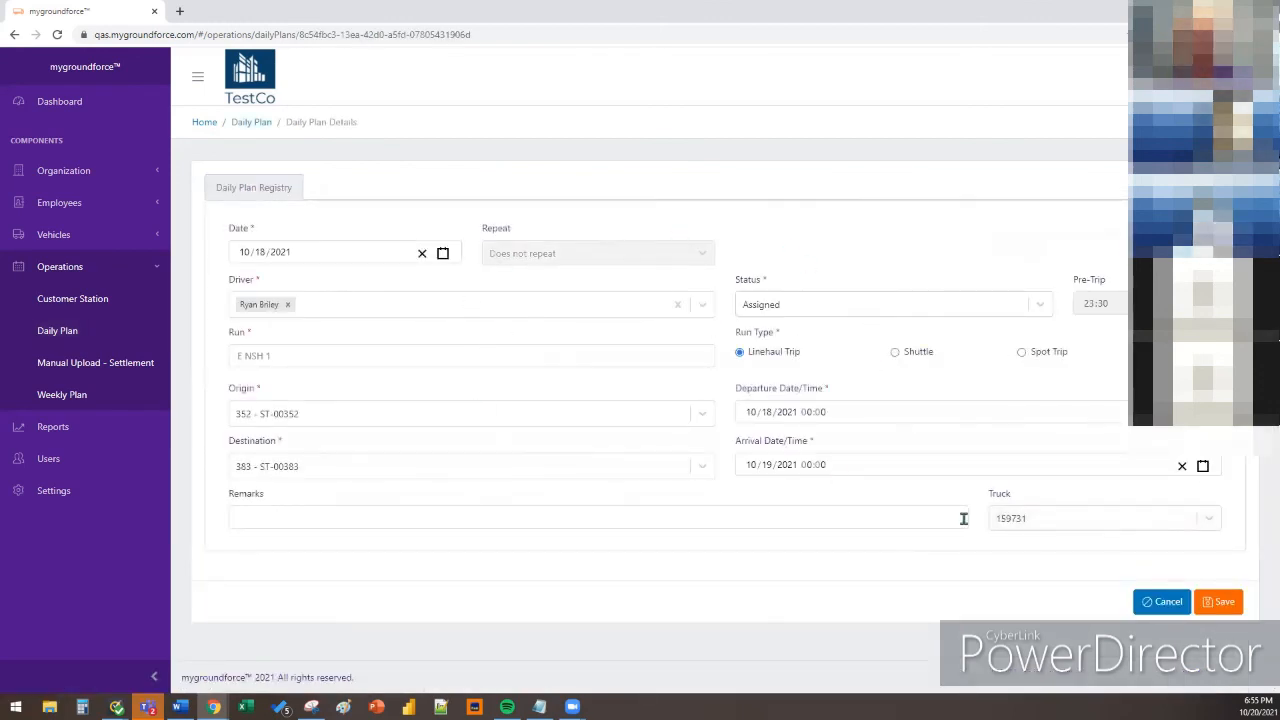
click(1158, 601)
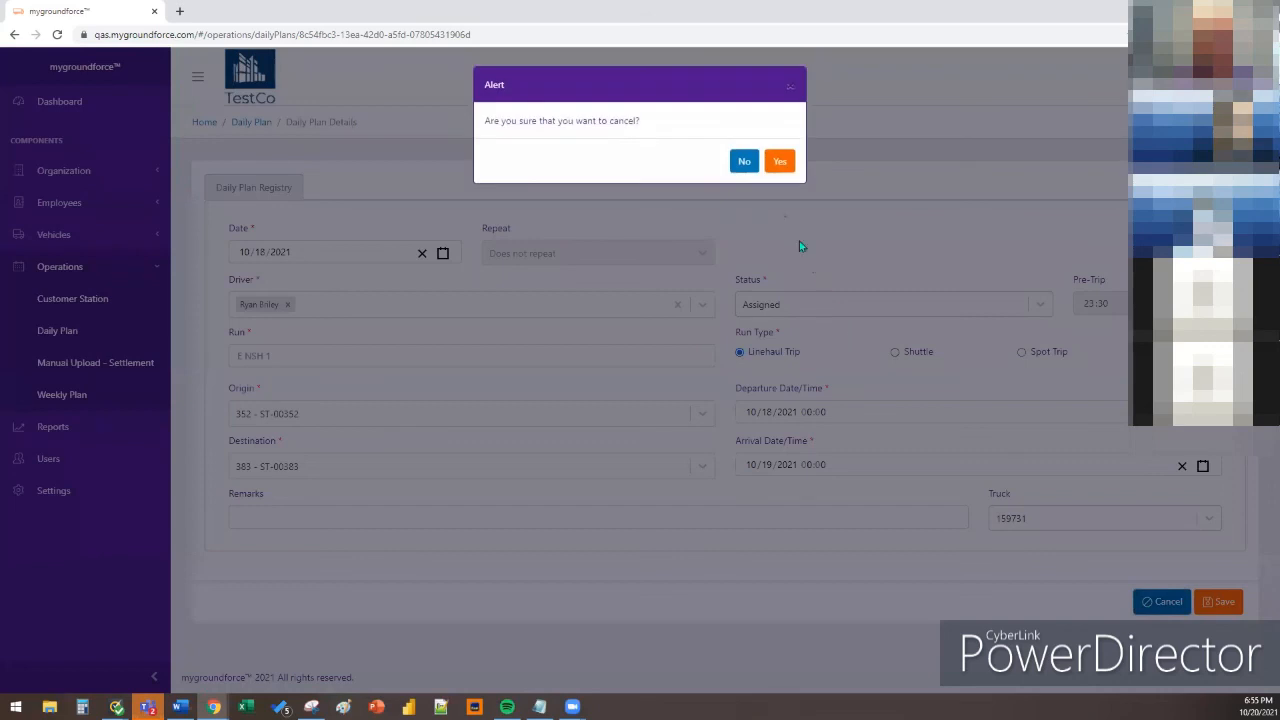
click(777, 162)
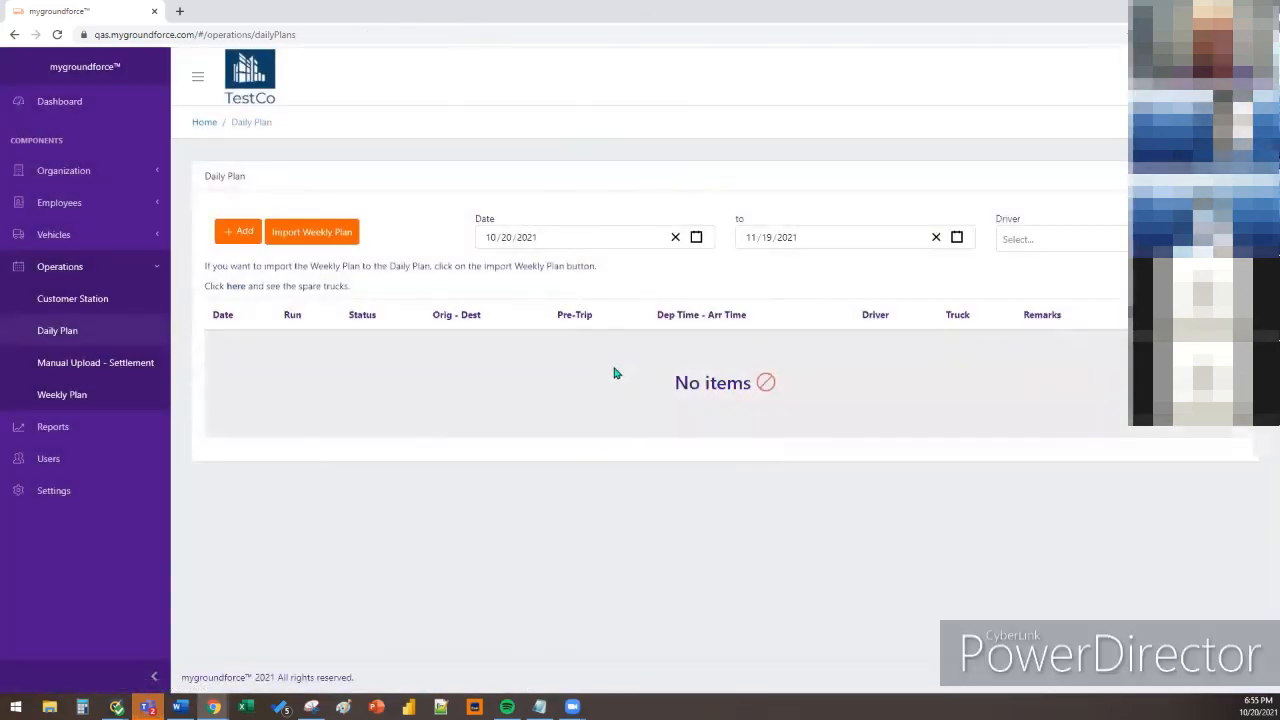
click(697, 240)
click(498, 390)
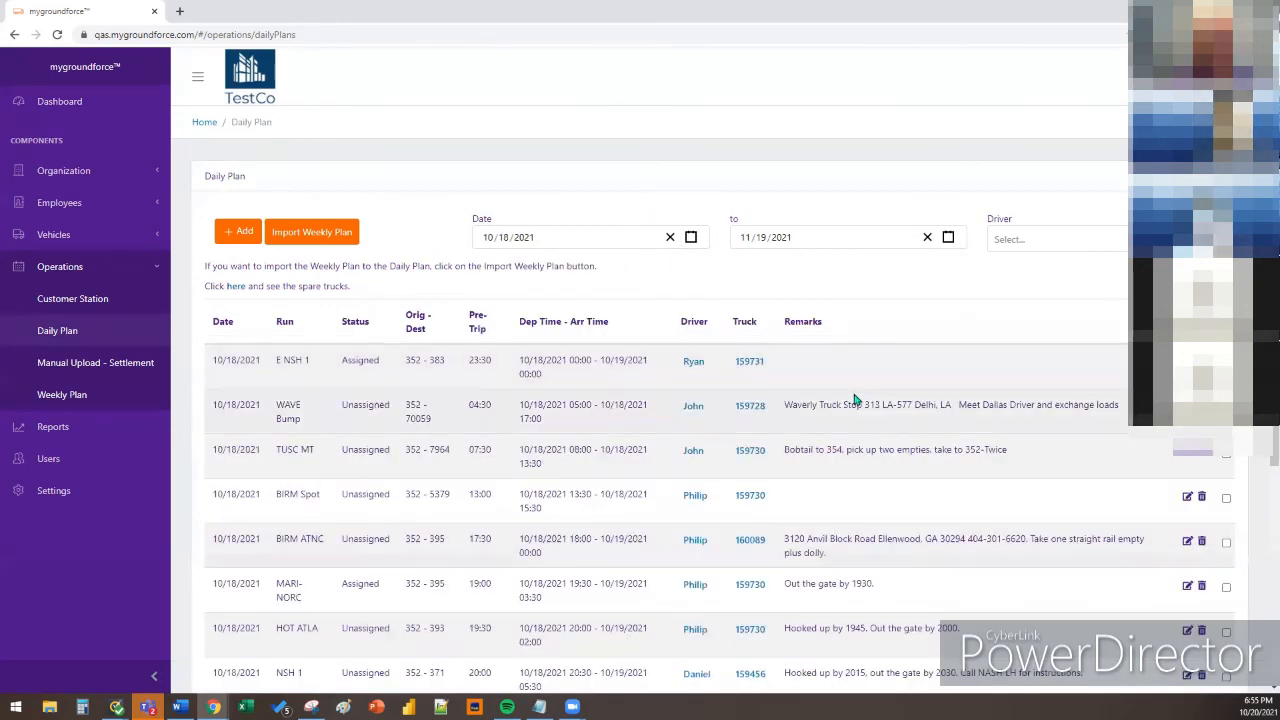
Close the E NSH 1 driver edit window without changing the driver
click(693, 362)
click(636, 152)
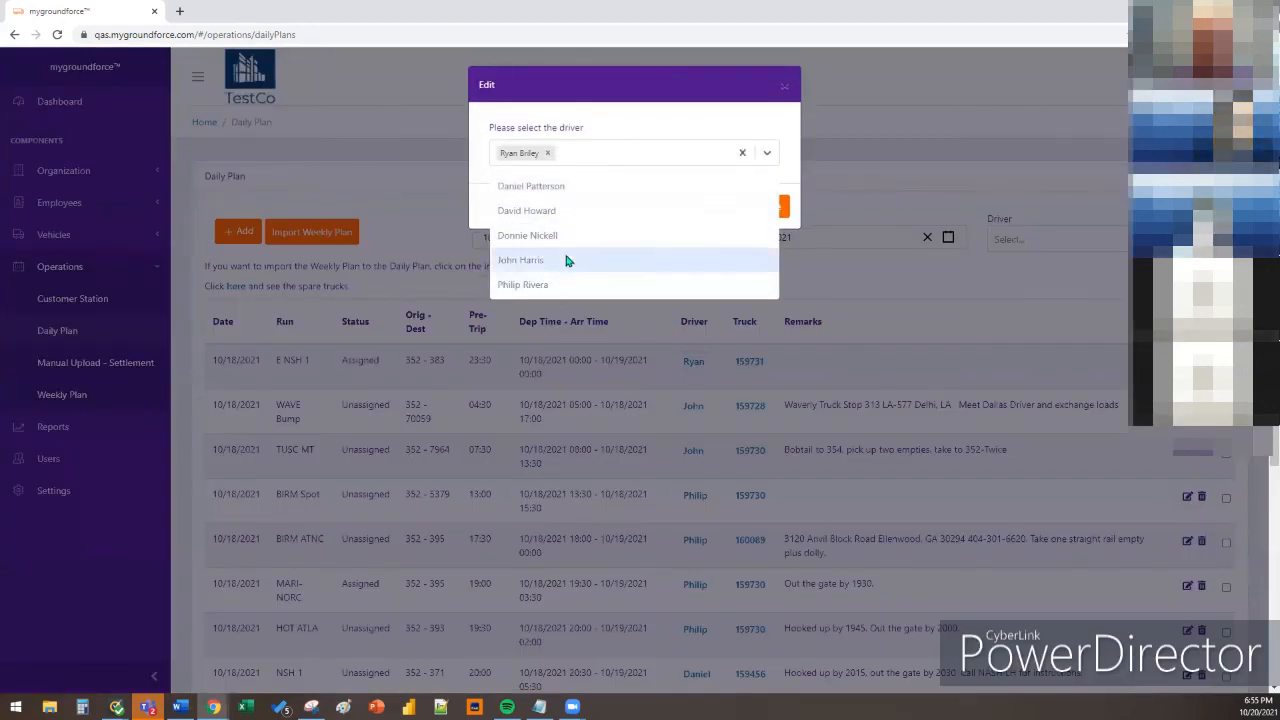
click(618, 114)
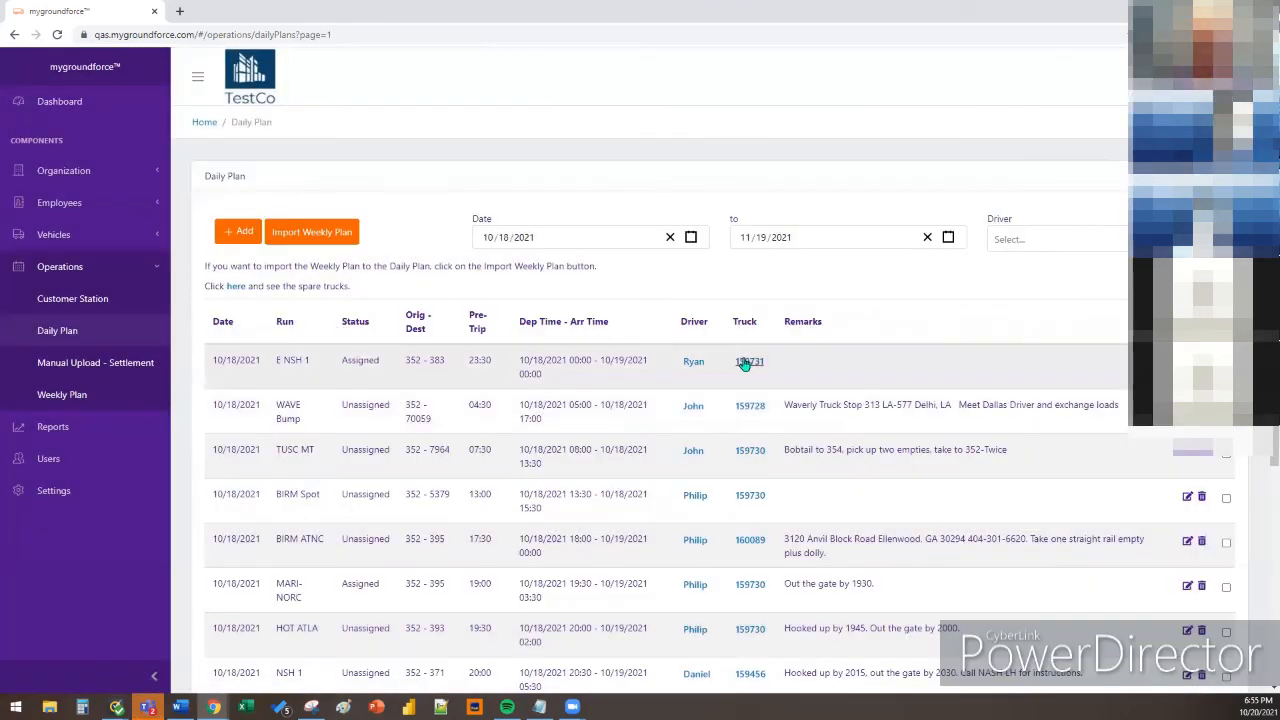
click(746, 361)
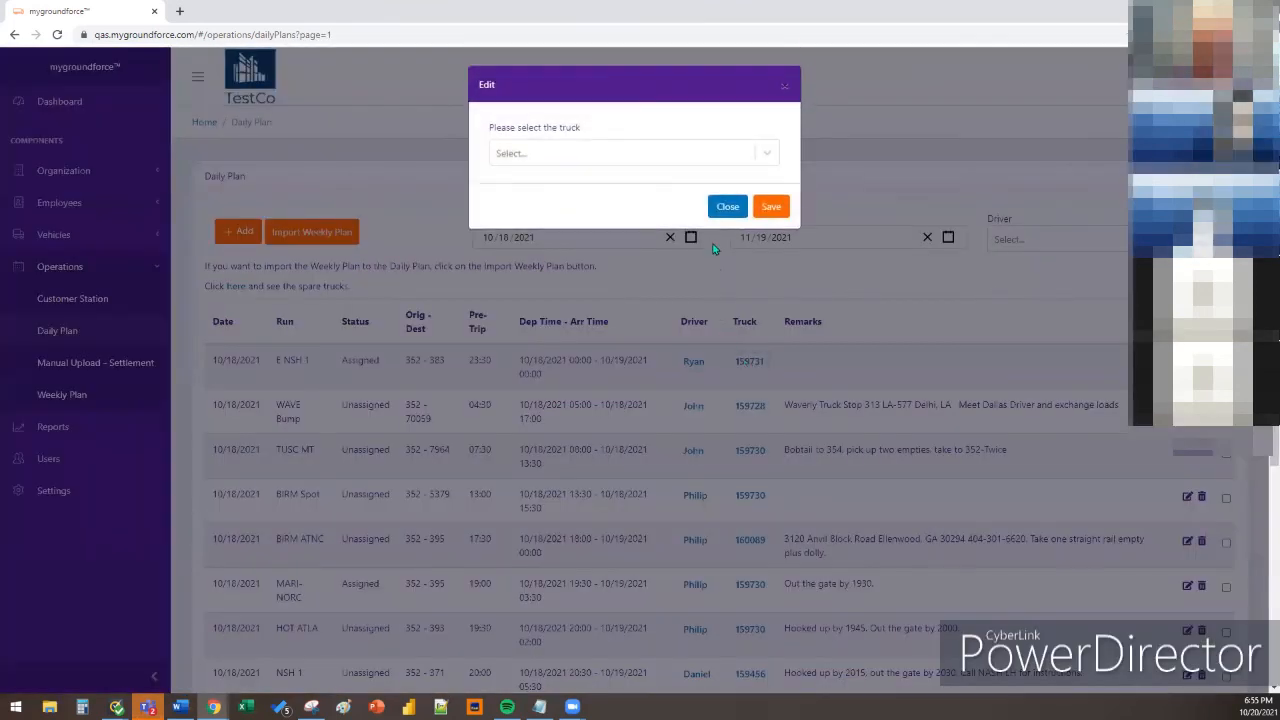
Close the truck edit window keeping truck 159731, then open the E NSH 1 run details
click(757, 150)
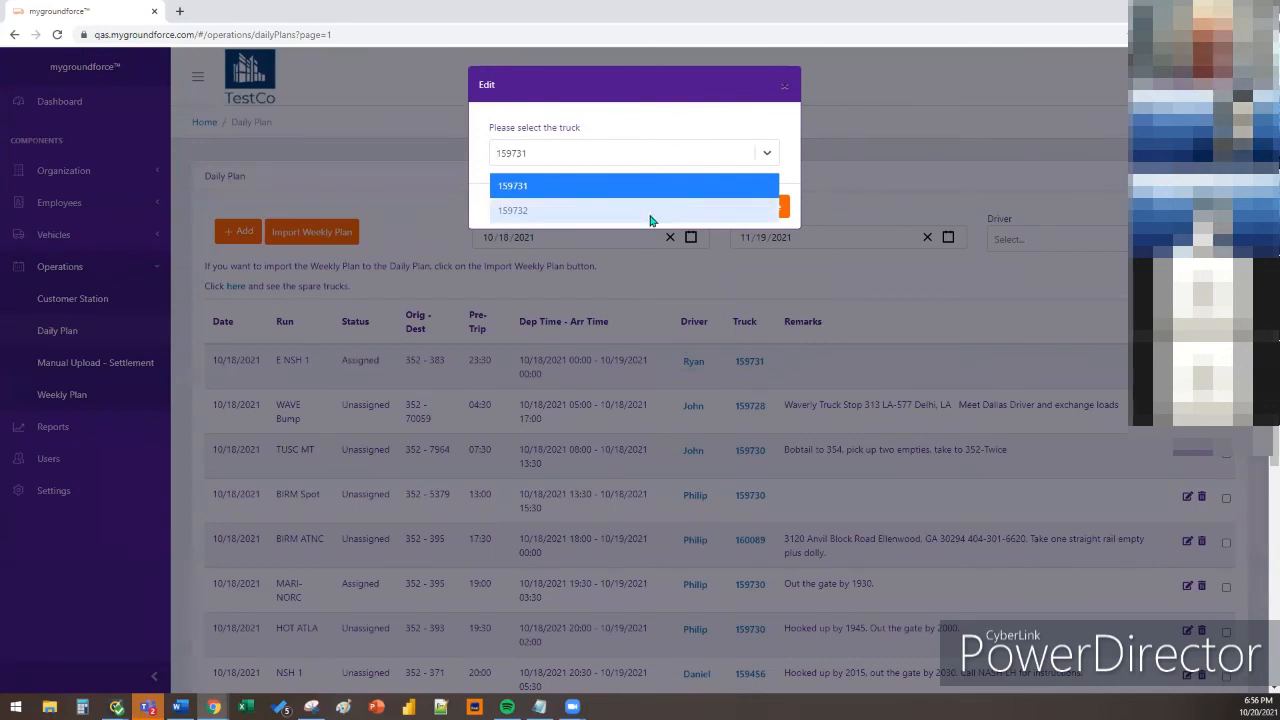
click(660, 120)
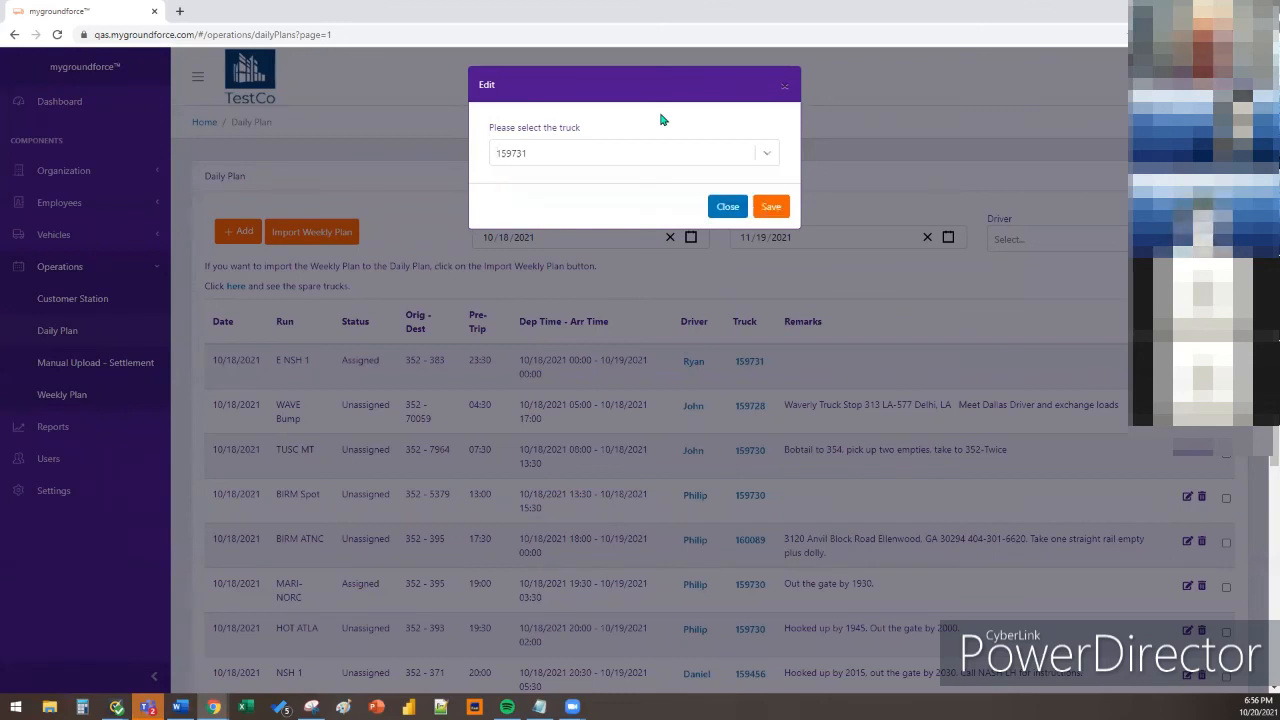
click(726, 208)
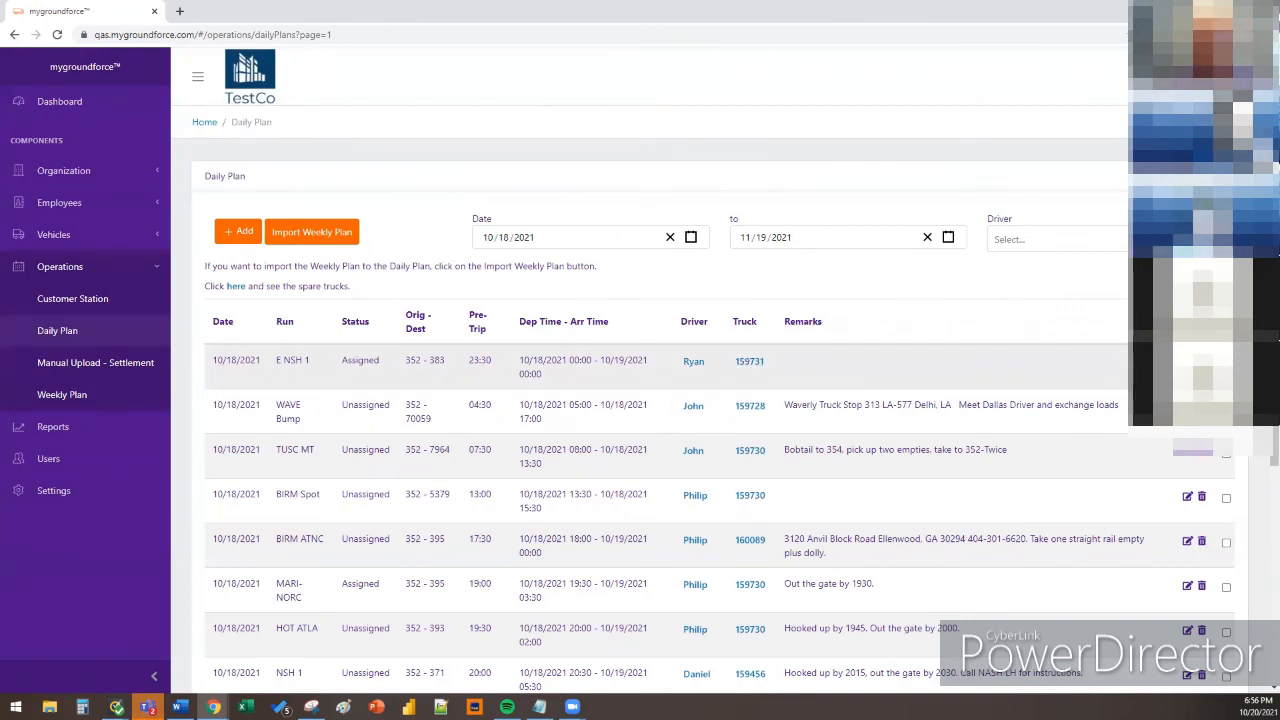
click(1187, 362)
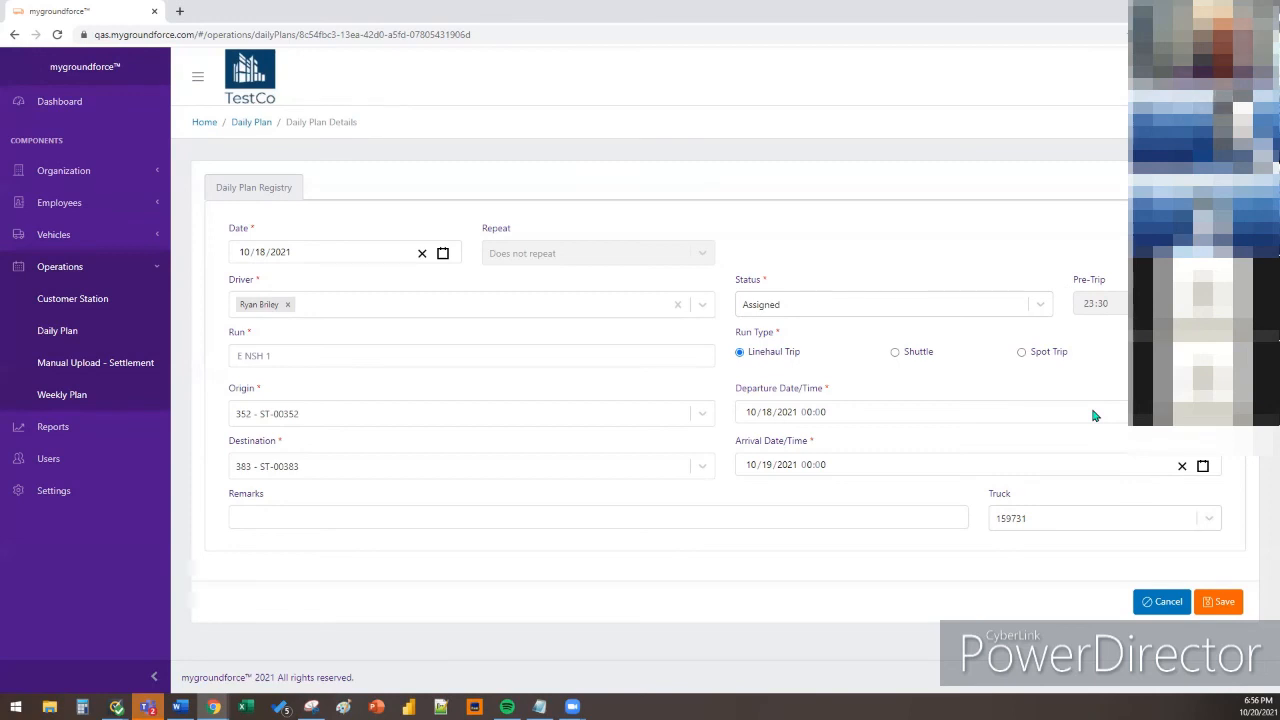
Show the list of drivers available for the E NSH 1 run
click(703, 305)
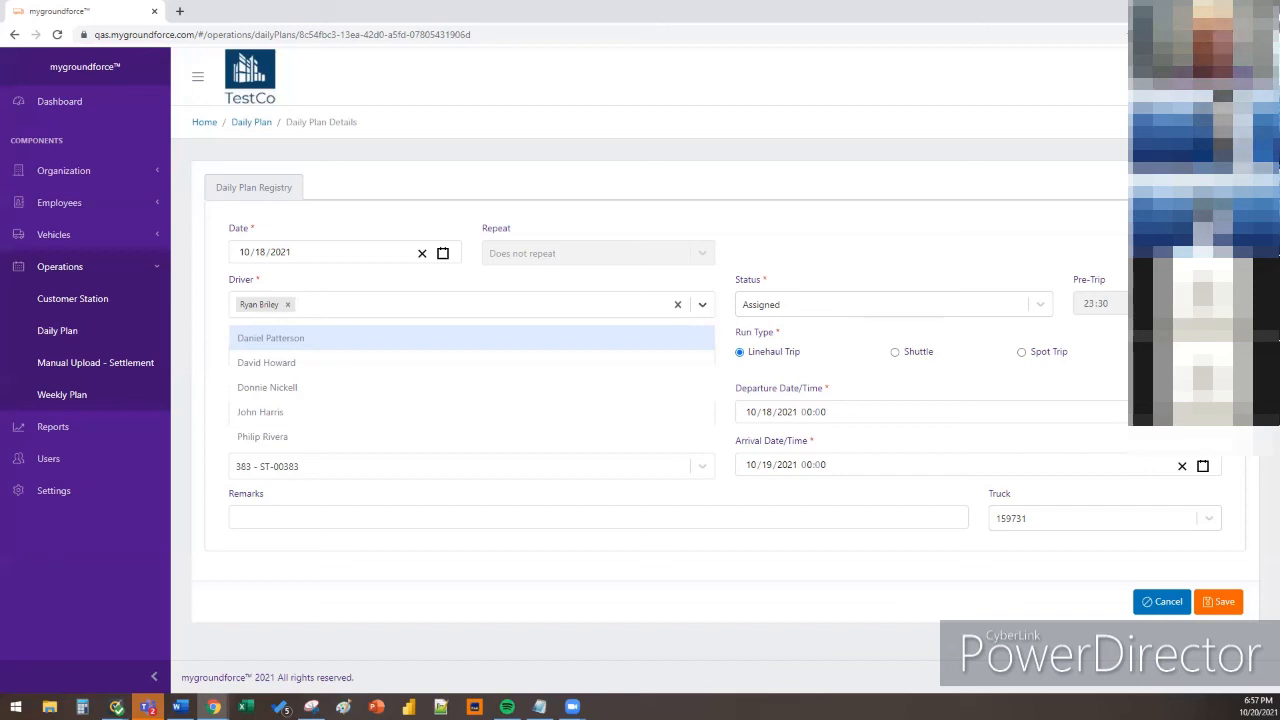
Check the Word document and leave the run's Remarks field unchanged
key(alt+Tab)
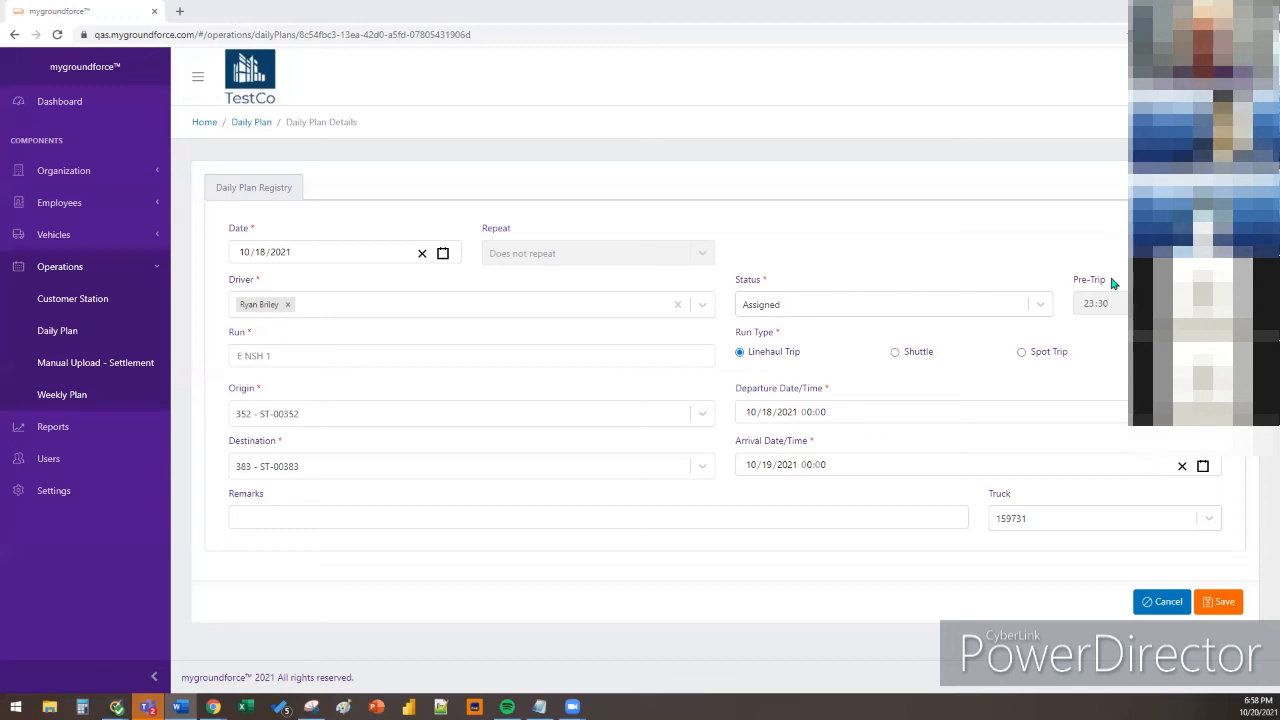
click(786, 525)
click(918, 568)
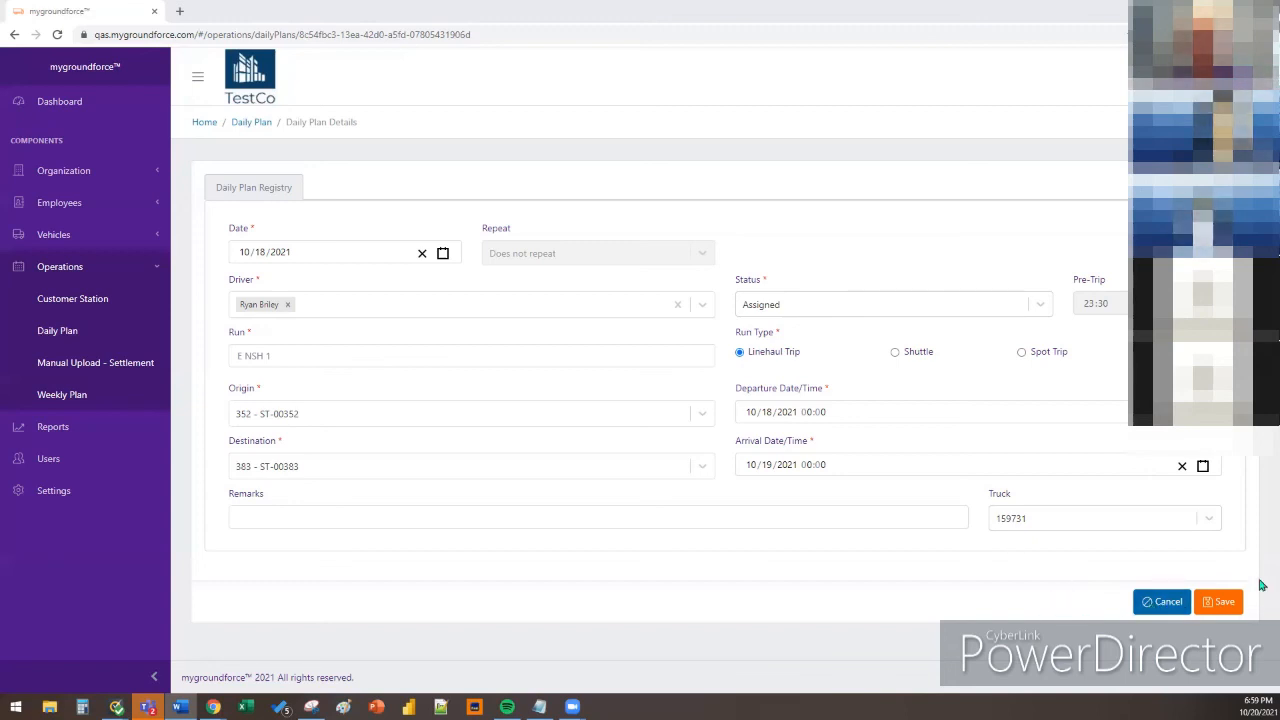
Cancel and confirm discarding the E NSH 1 edit, then start a new Daily Plan entry
click(1161, 601)
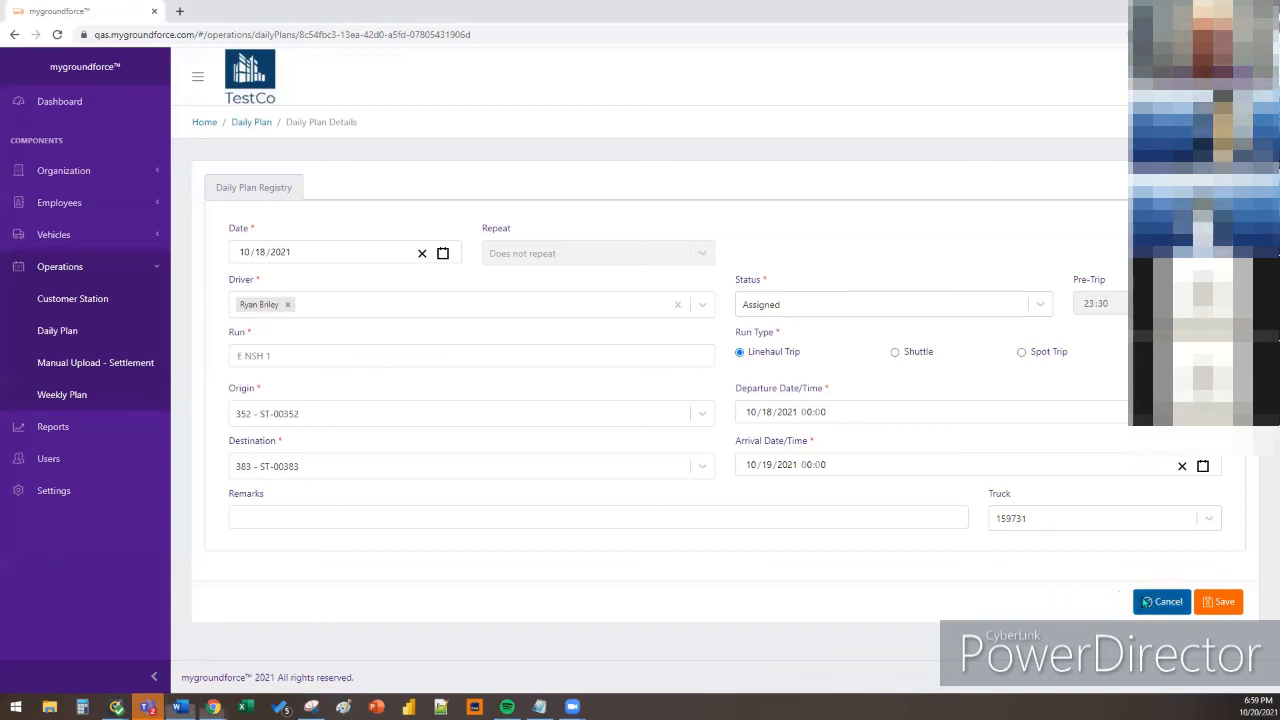
click(779, 162)
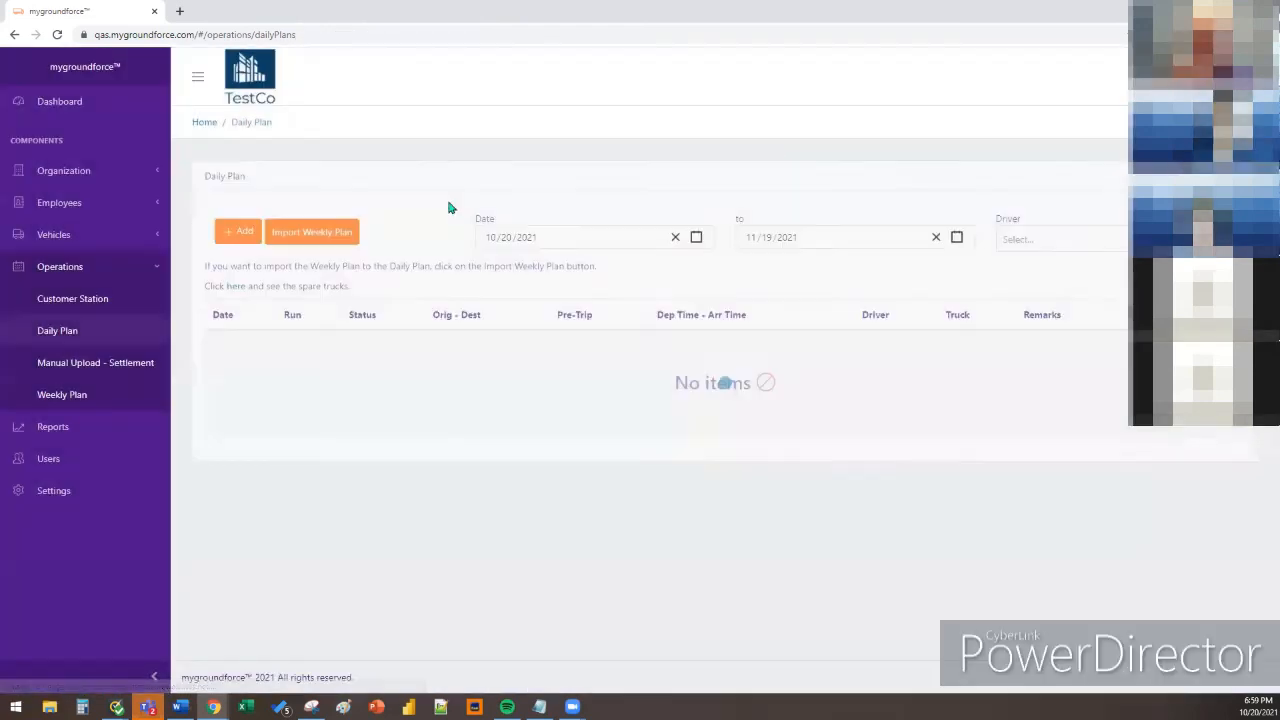
click(239, 233)
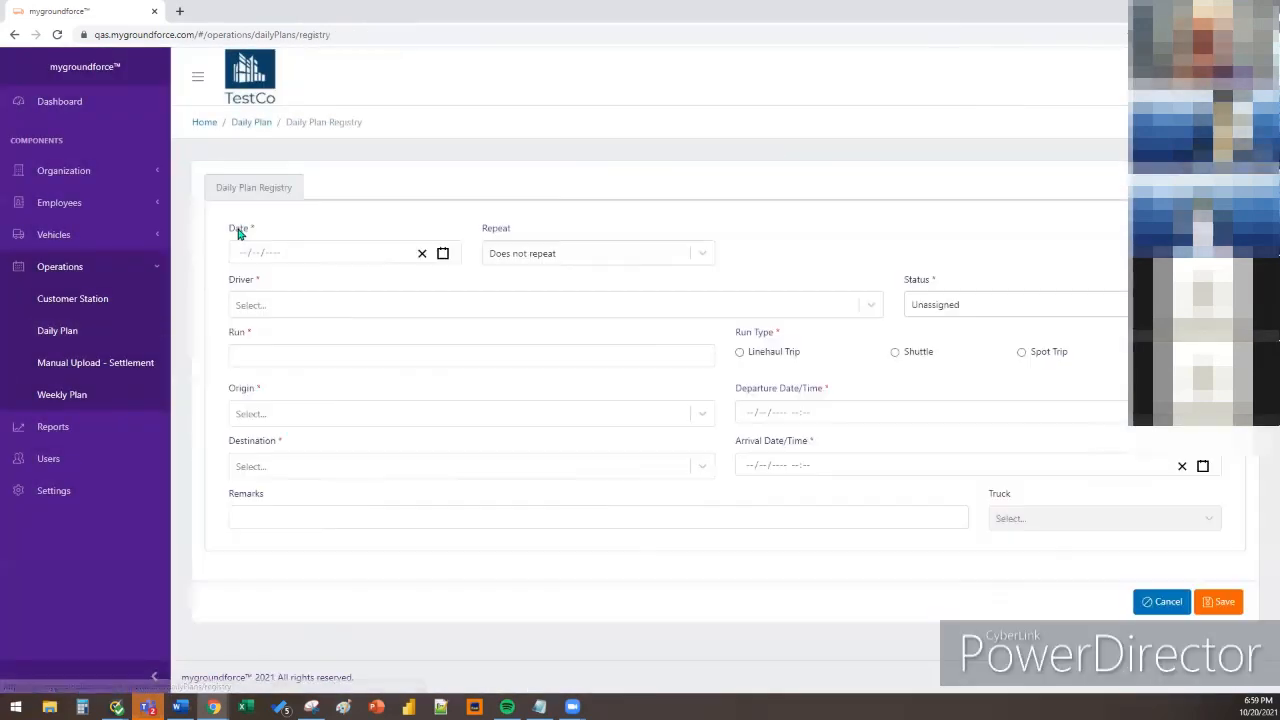
Set the new plan's date to 10/18/2021 and make it repeat Daily
click(443, 253)
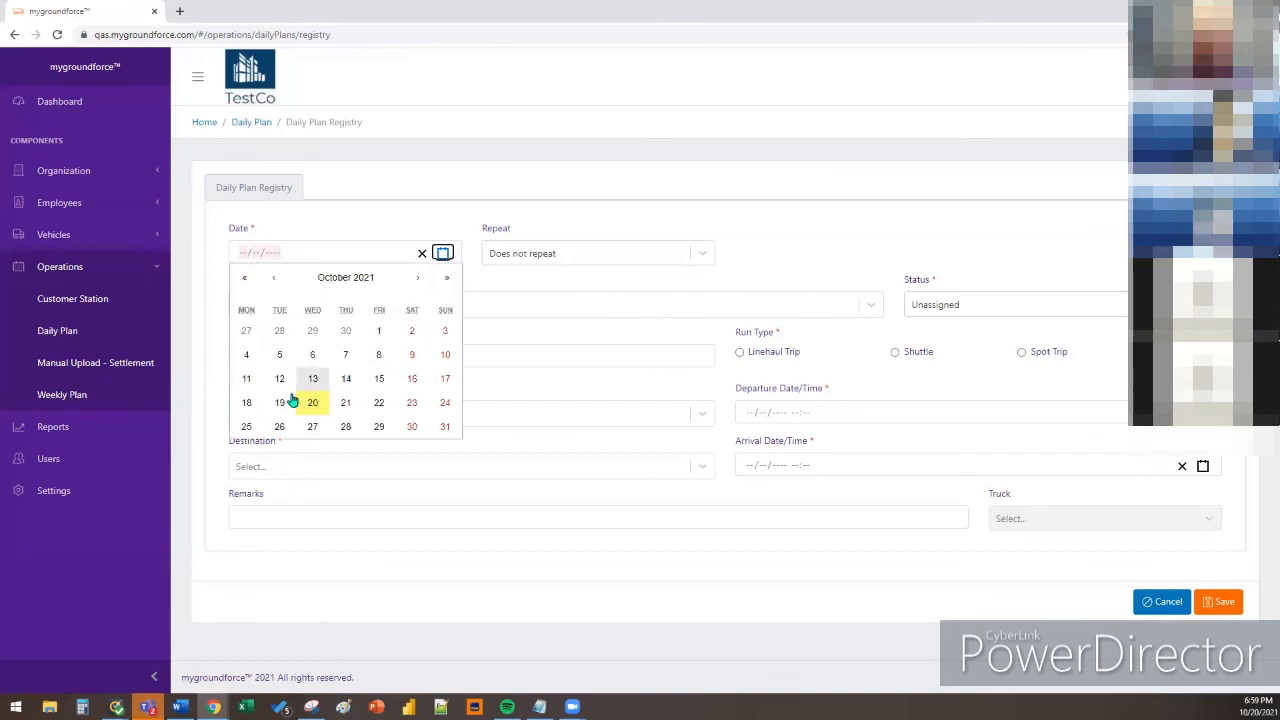
click(246, 404)
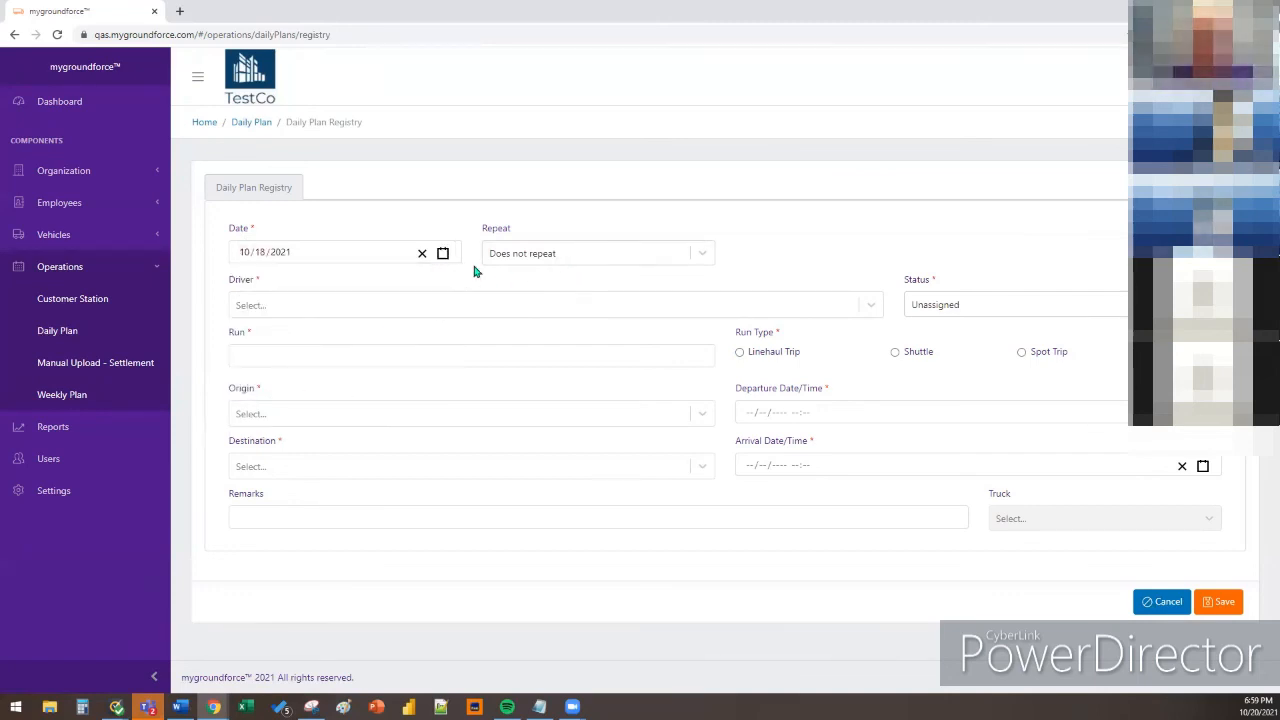
click(563, 261)
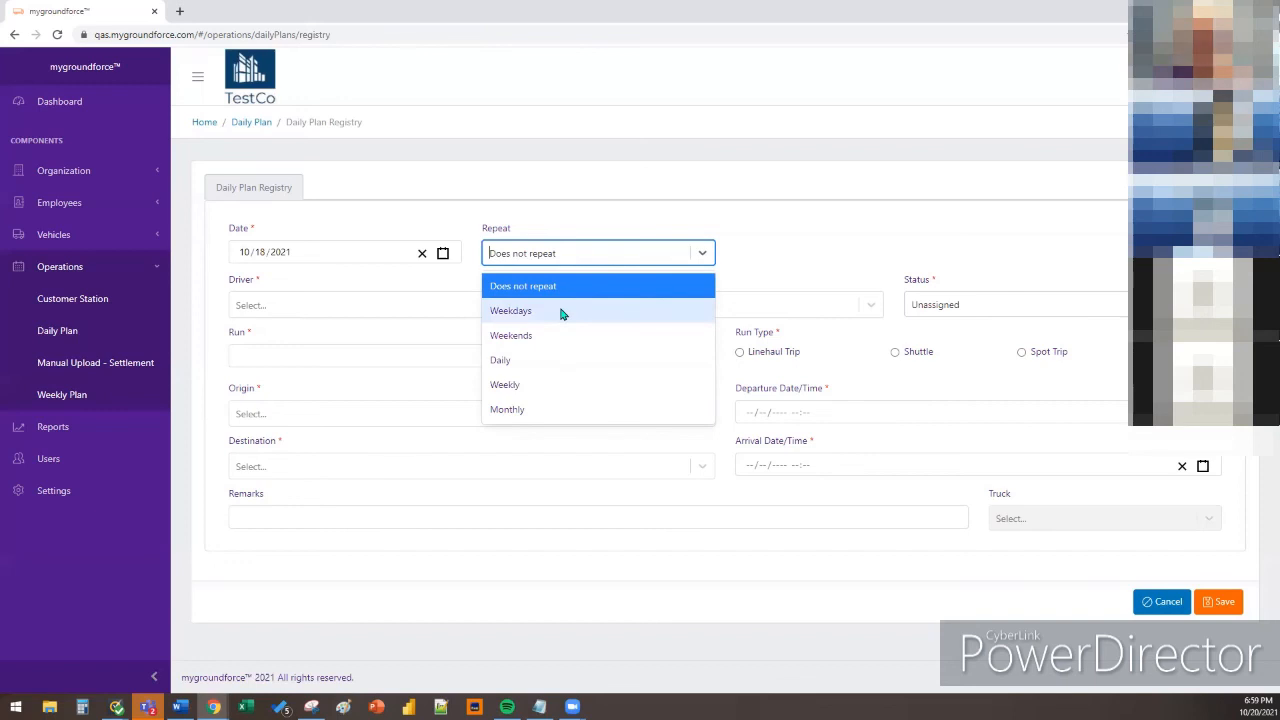
click(546, 360)
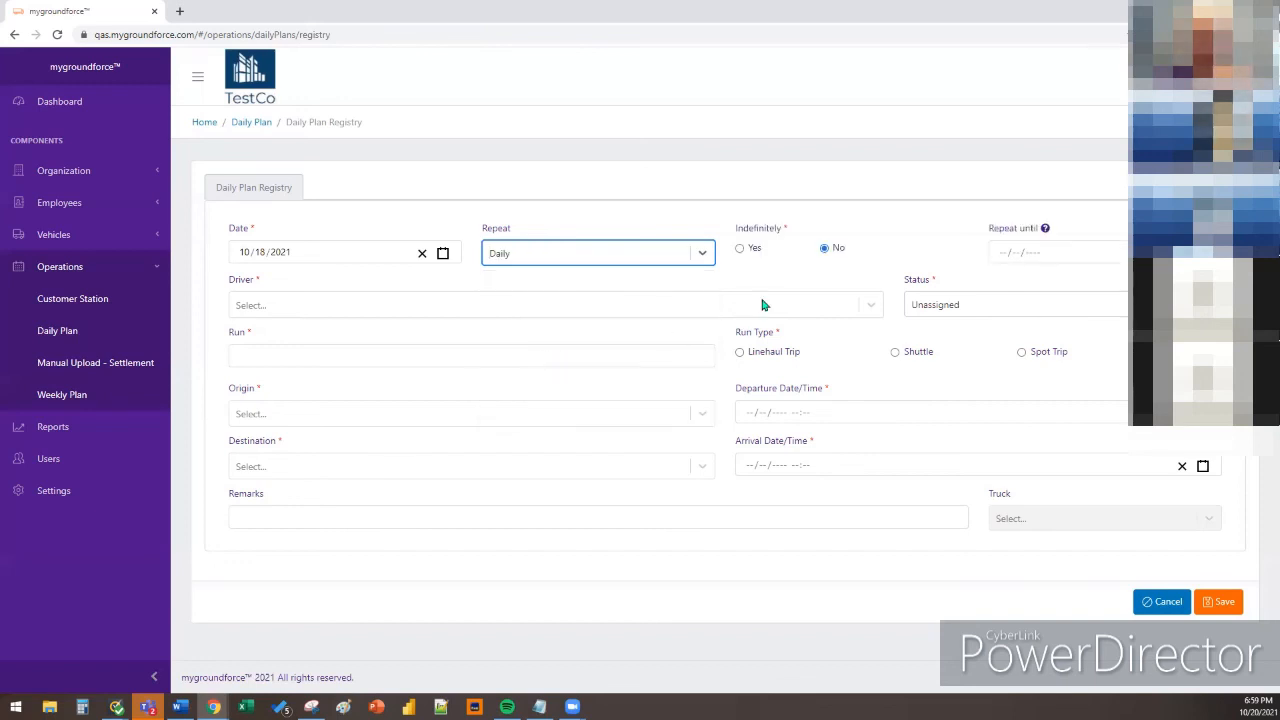
click(703, 255)
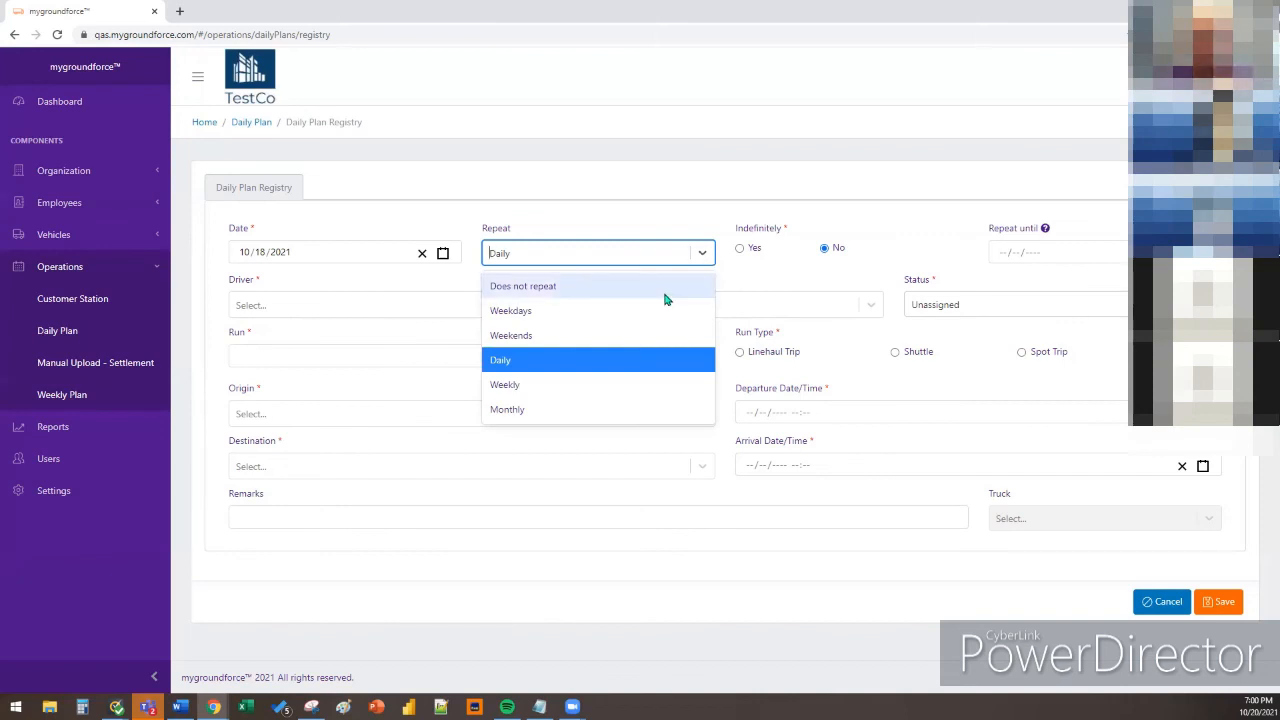
click(650, 358)
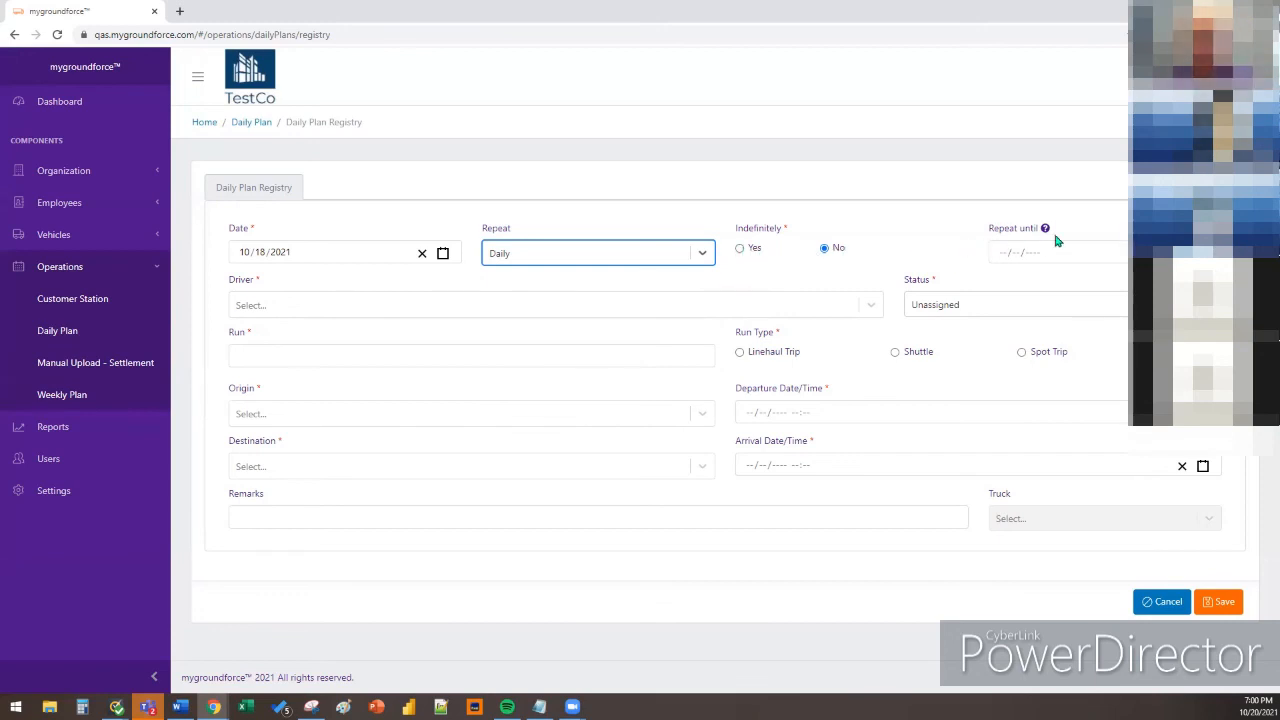
Give the daily repeat an end date of November 5, 2021 instead of indefinitely
mouse_move(1047, 232)
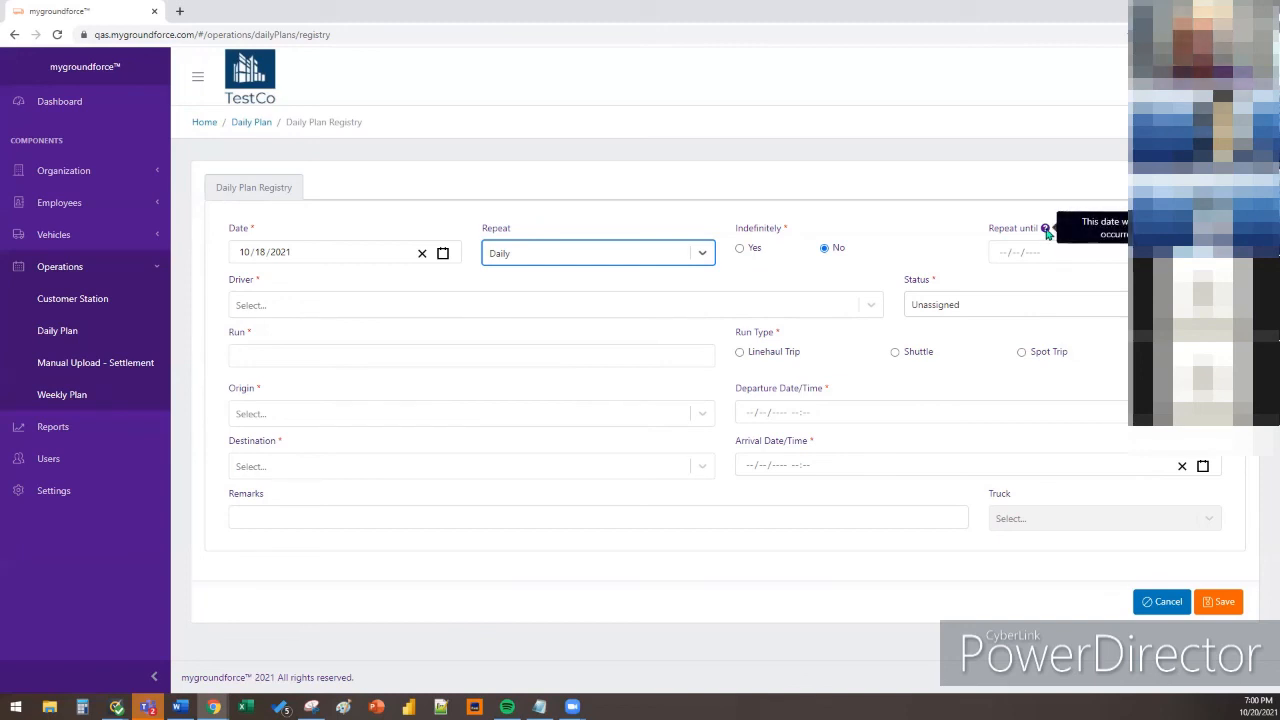
click(742, 249)
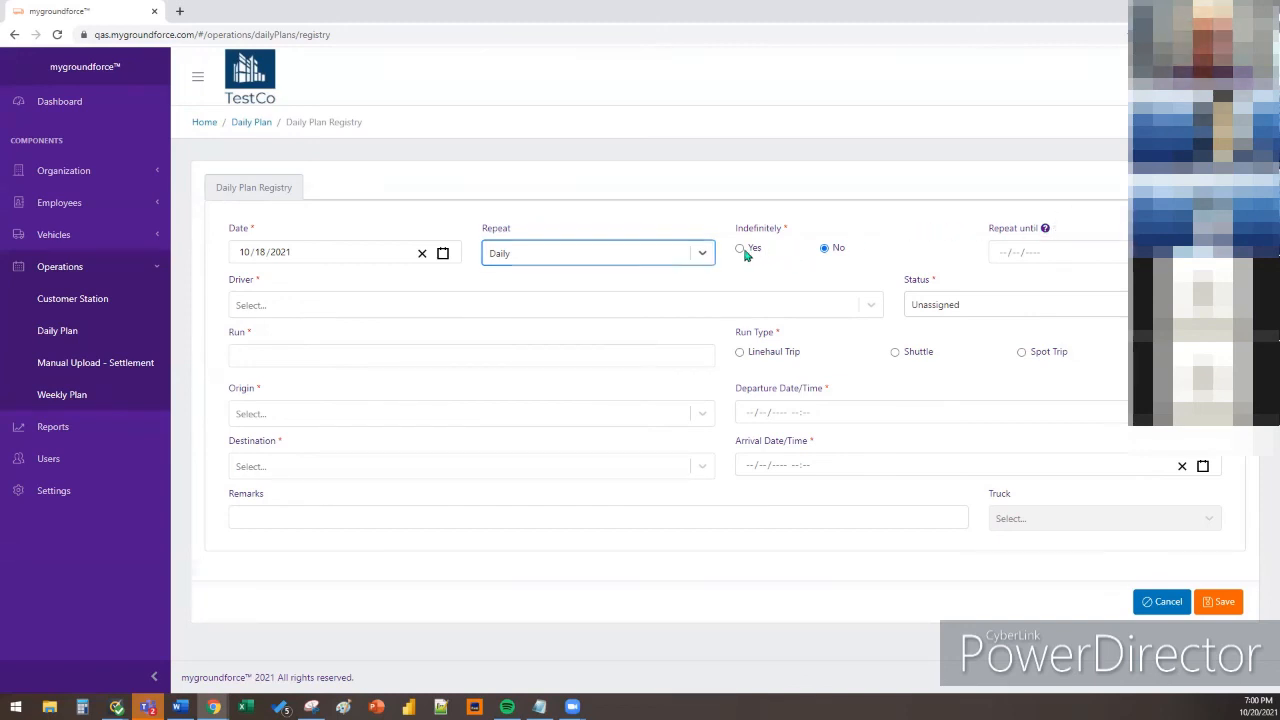
click(742, 250)
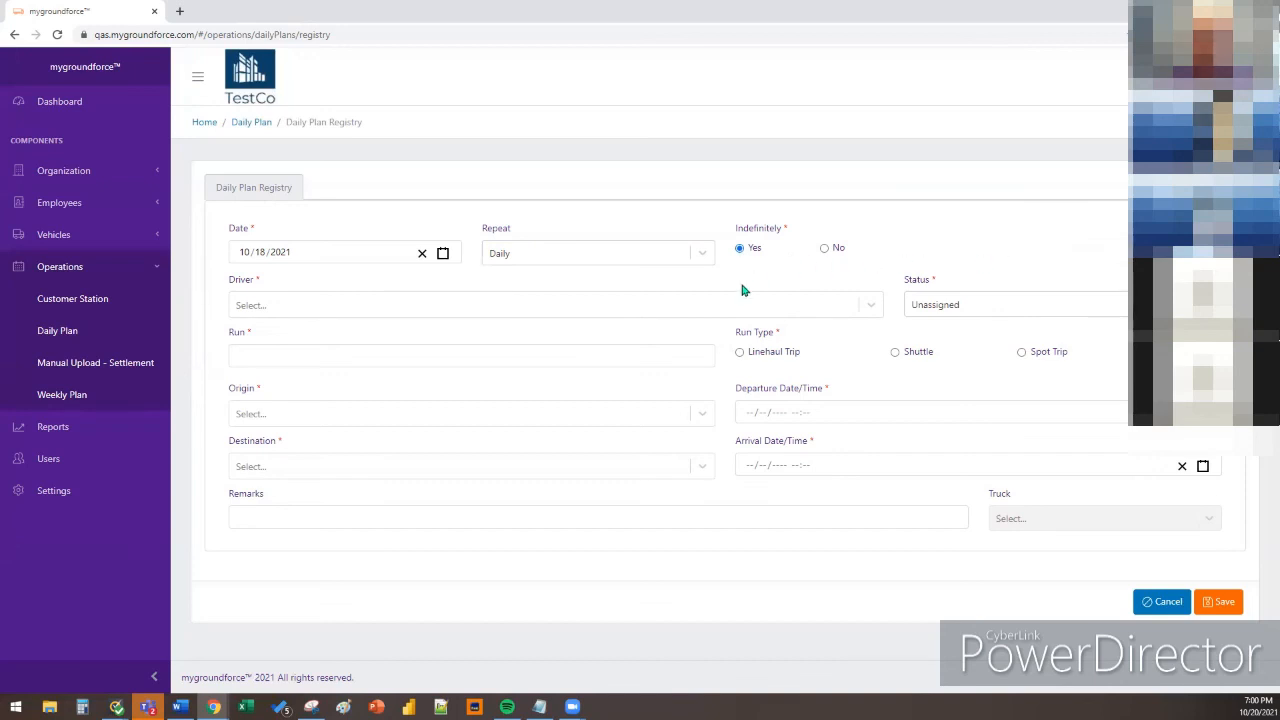
click(825, 250)
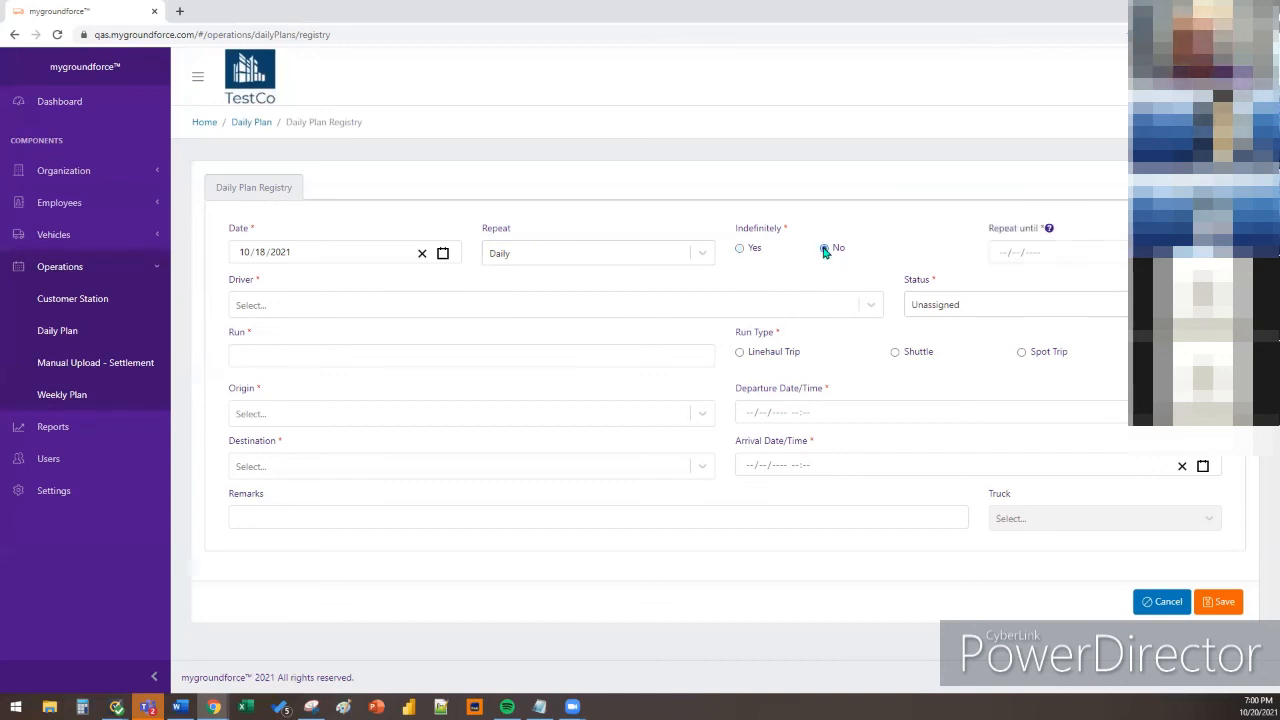
click(1053, 251)
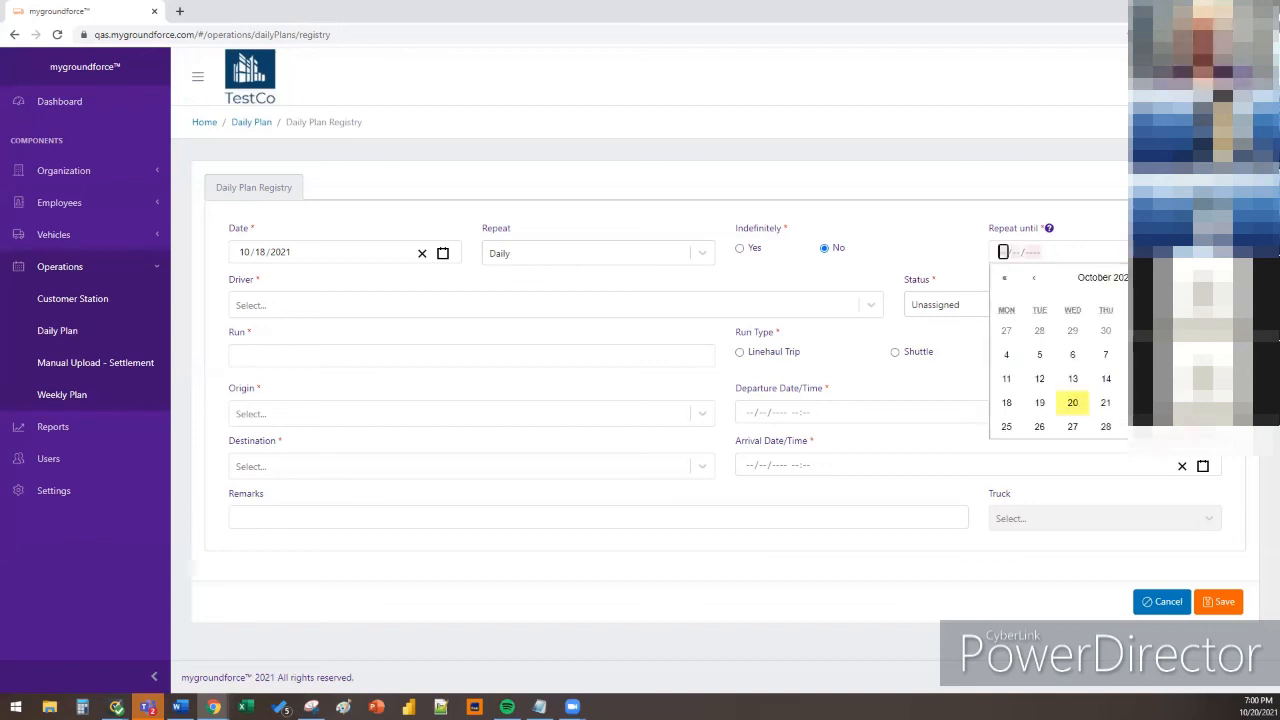
click(1178, 278)
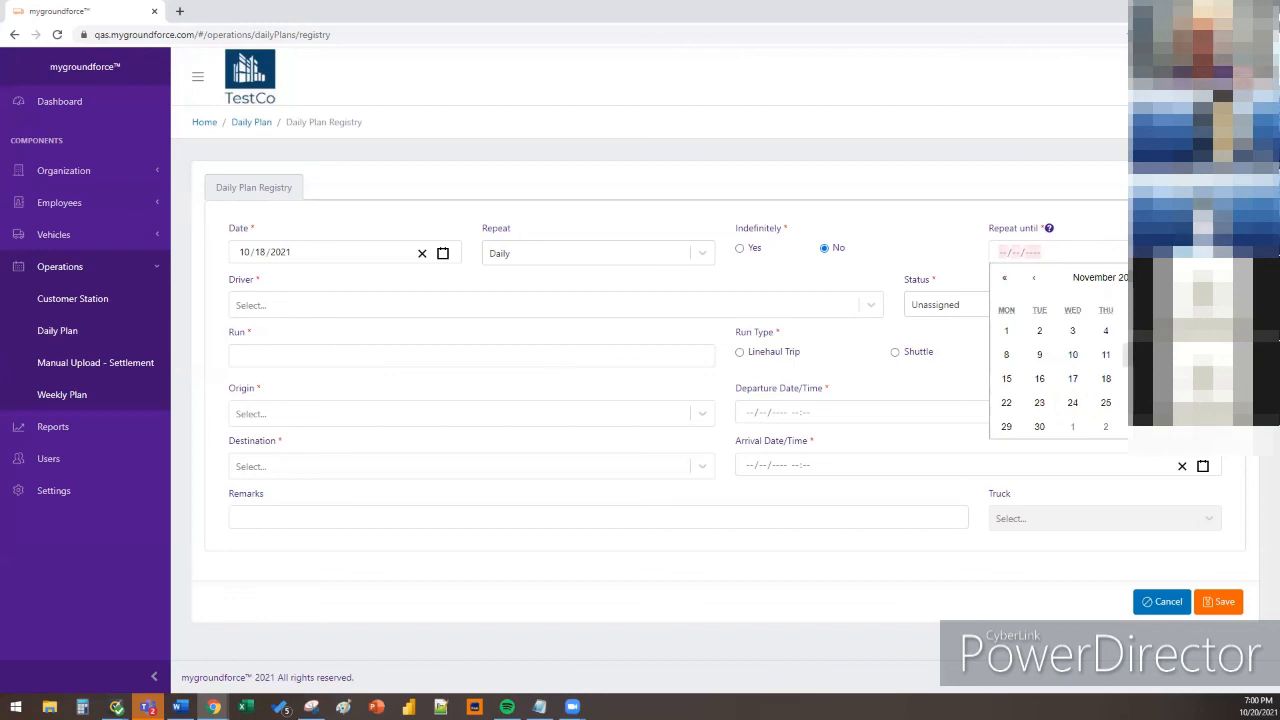
click(1138, 330)
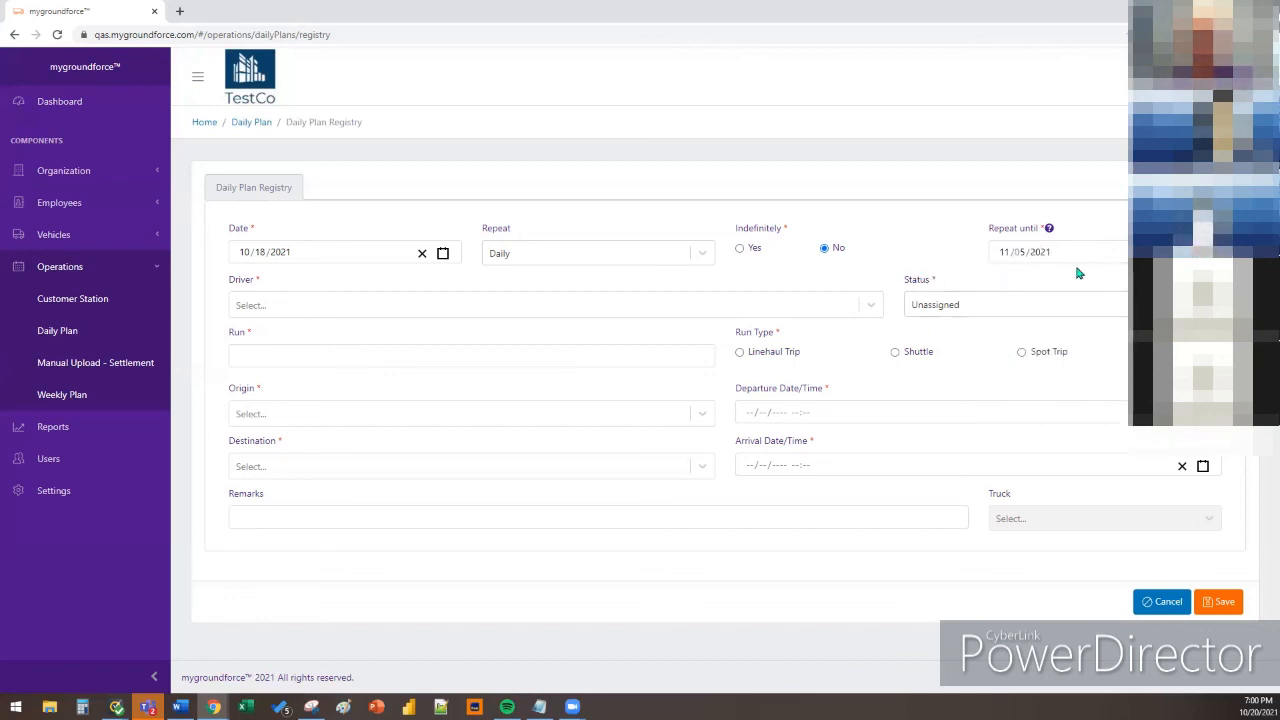
mouse_move(1049, 230)
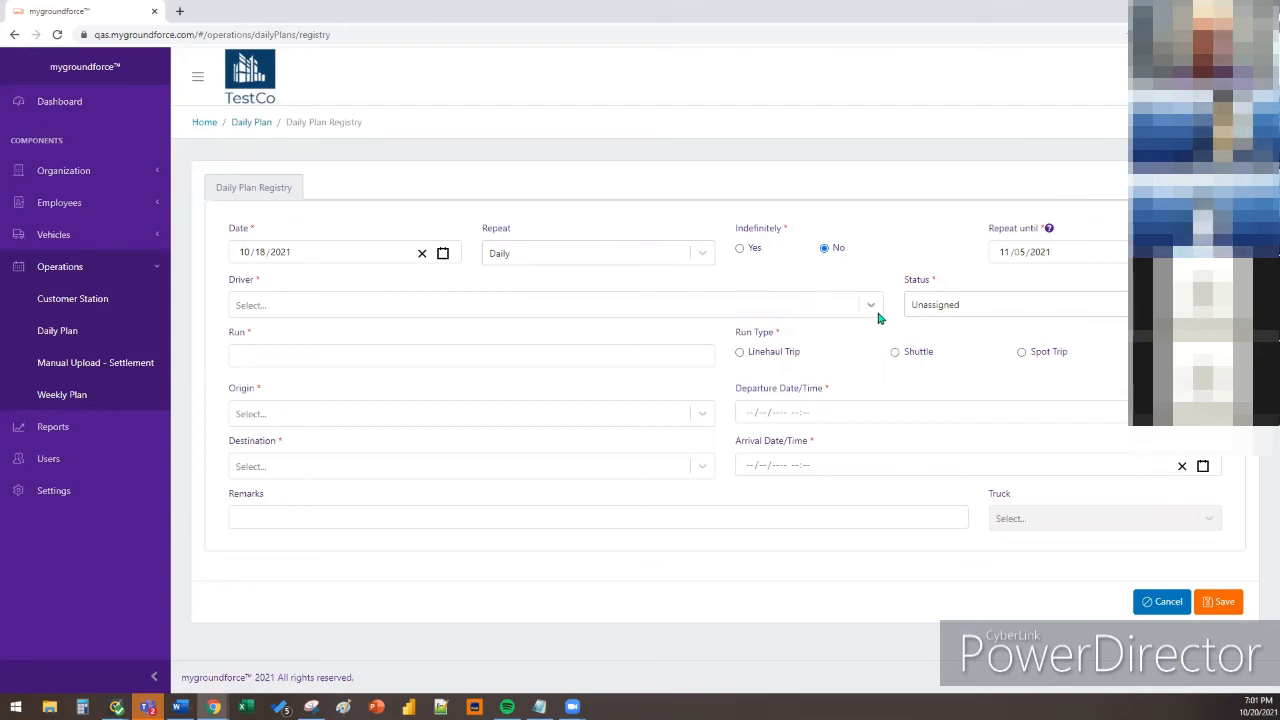
Name the run BIRM-NASH 2, with origin station 352 - ST-00352 and destination 371 - ST-00371
click(691, 353)
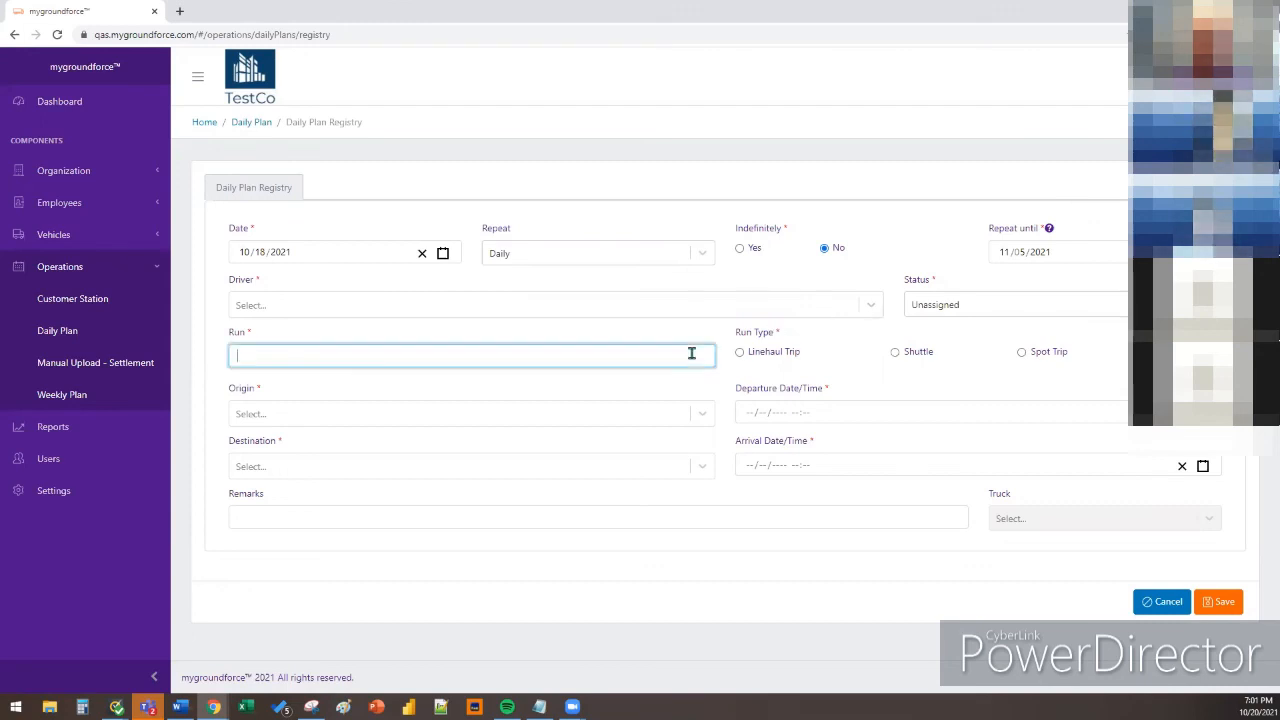
text(BRIM)
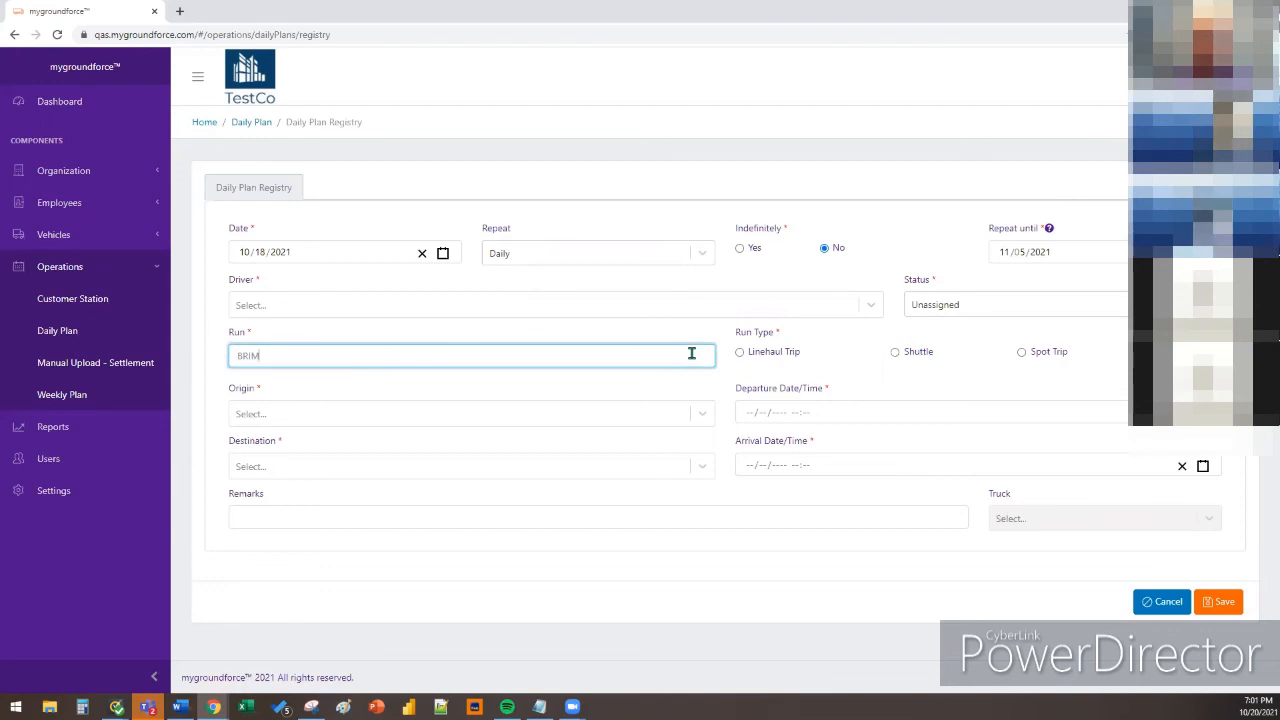
key(BackSpace)
text(IRM)
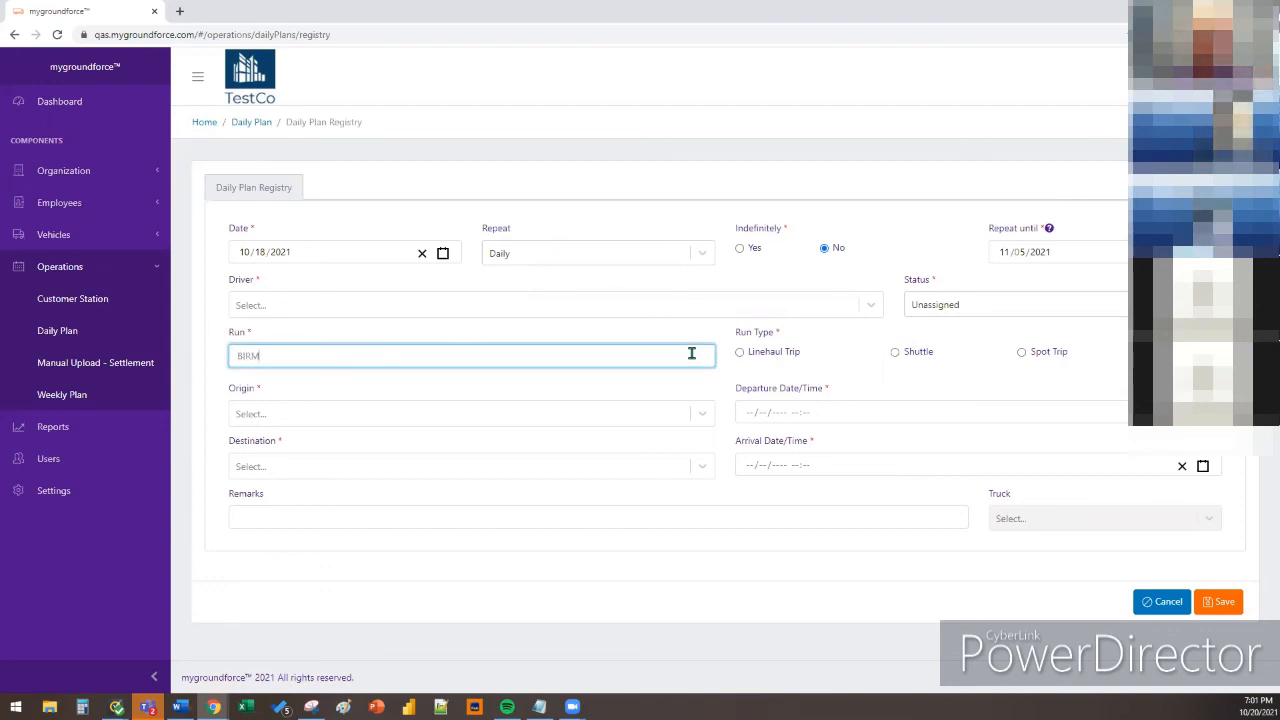
text(-NASH )
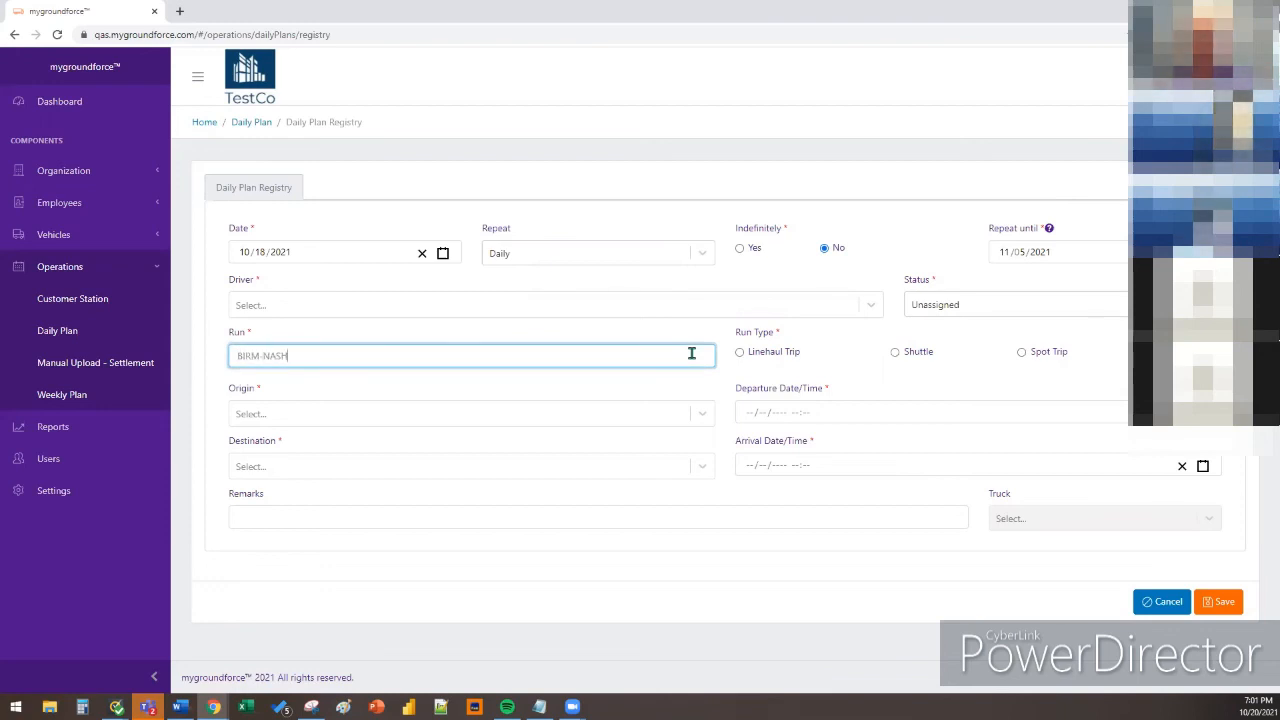
text(2)
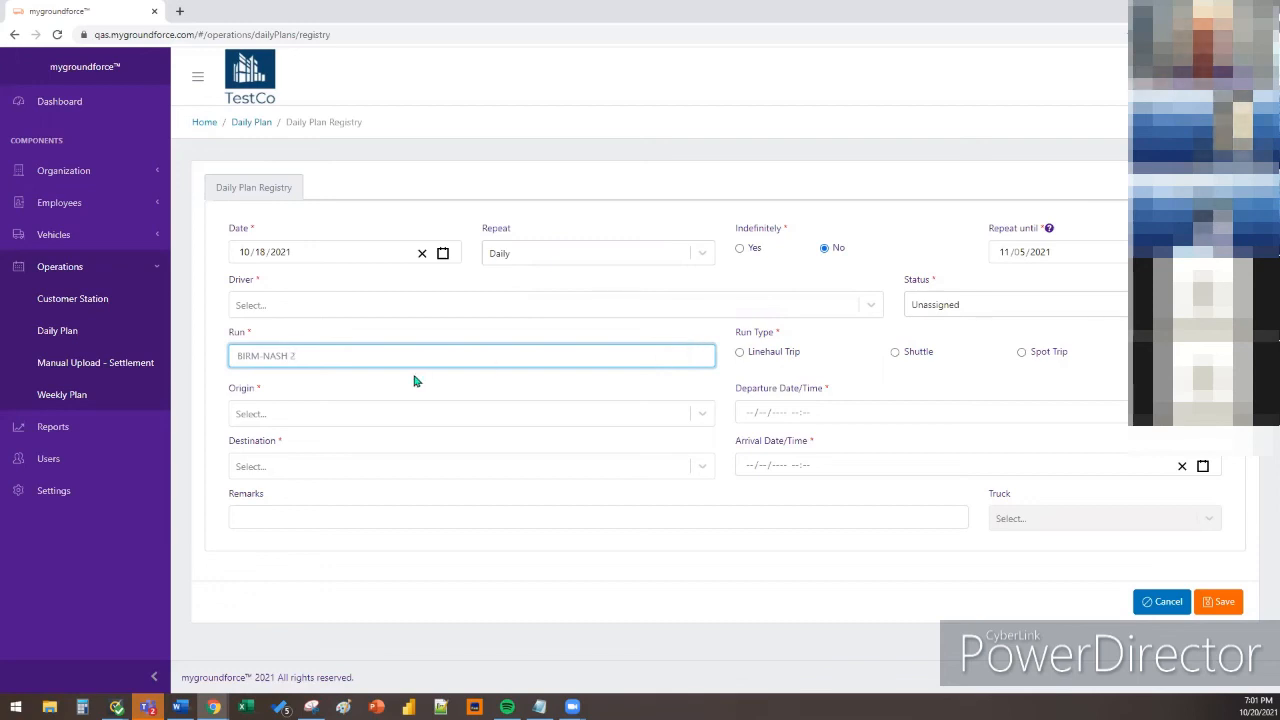
click(313, 414)
click(334, 448)
click(337, 466)
click(334, 521)
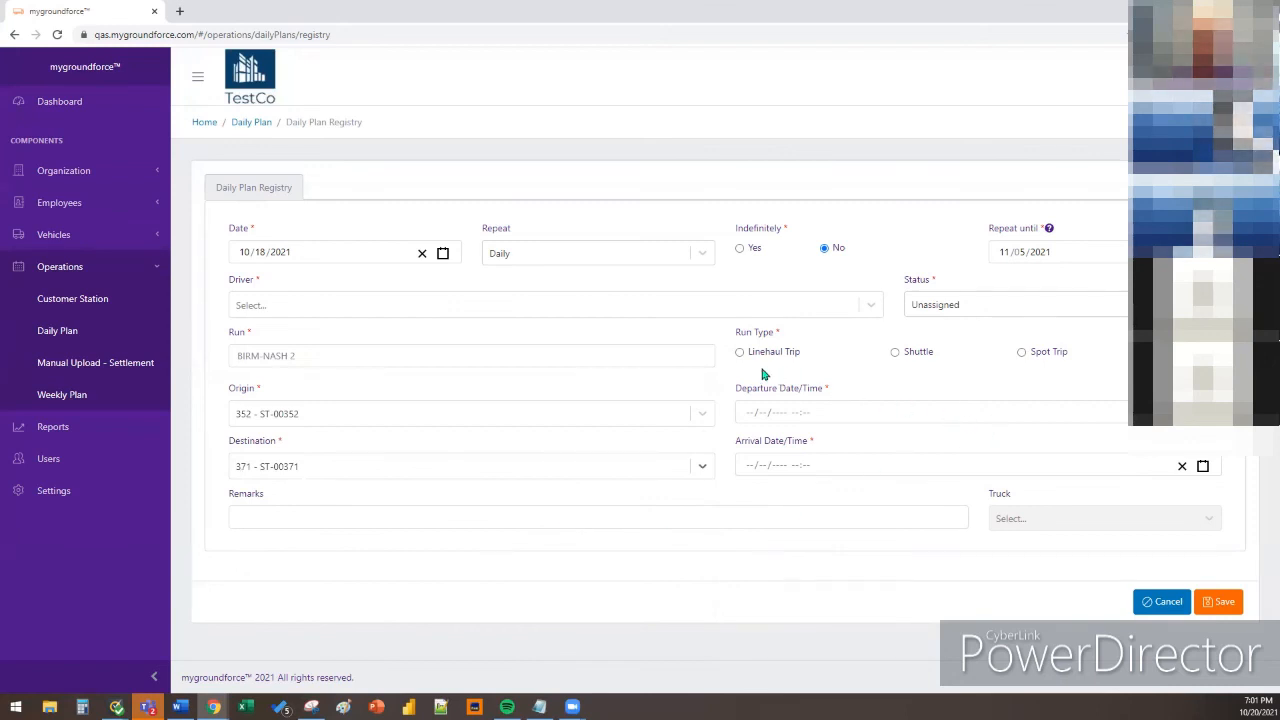
Assign a driver, mark the run as a Linehaul Trip, then cancel the entry
click(666, 311)
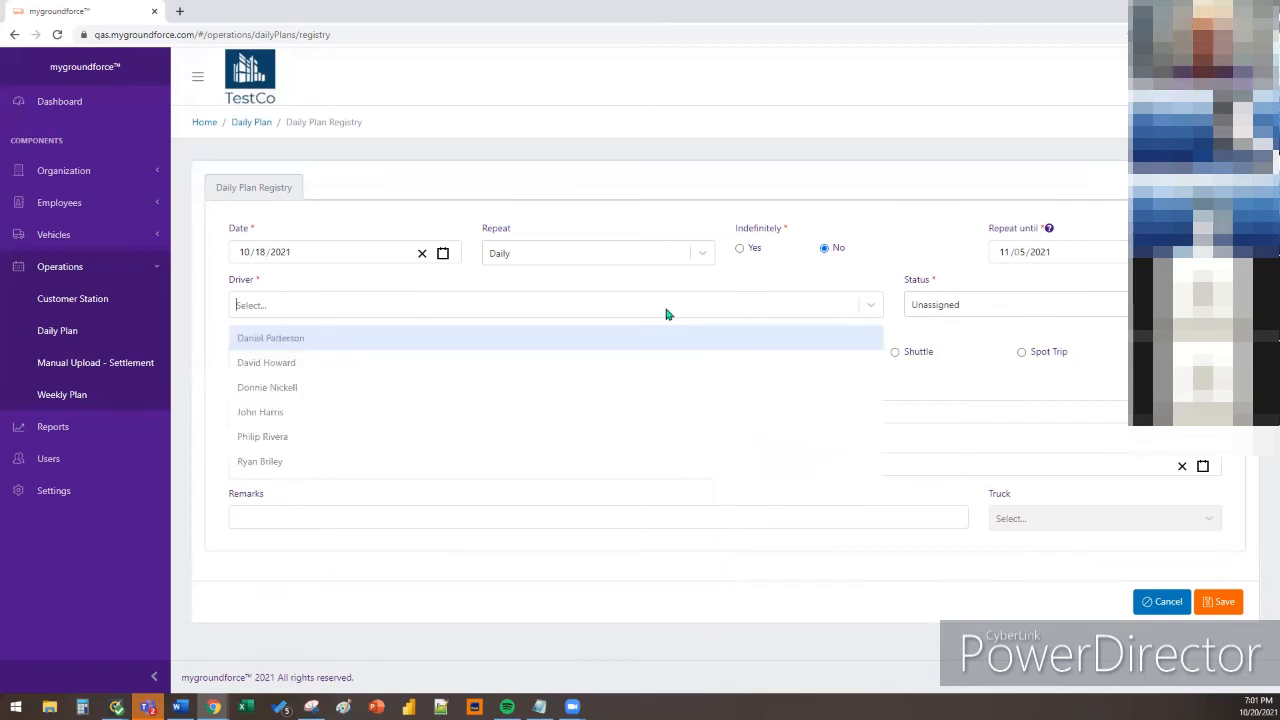
click(651, 360)
click(740, 354)
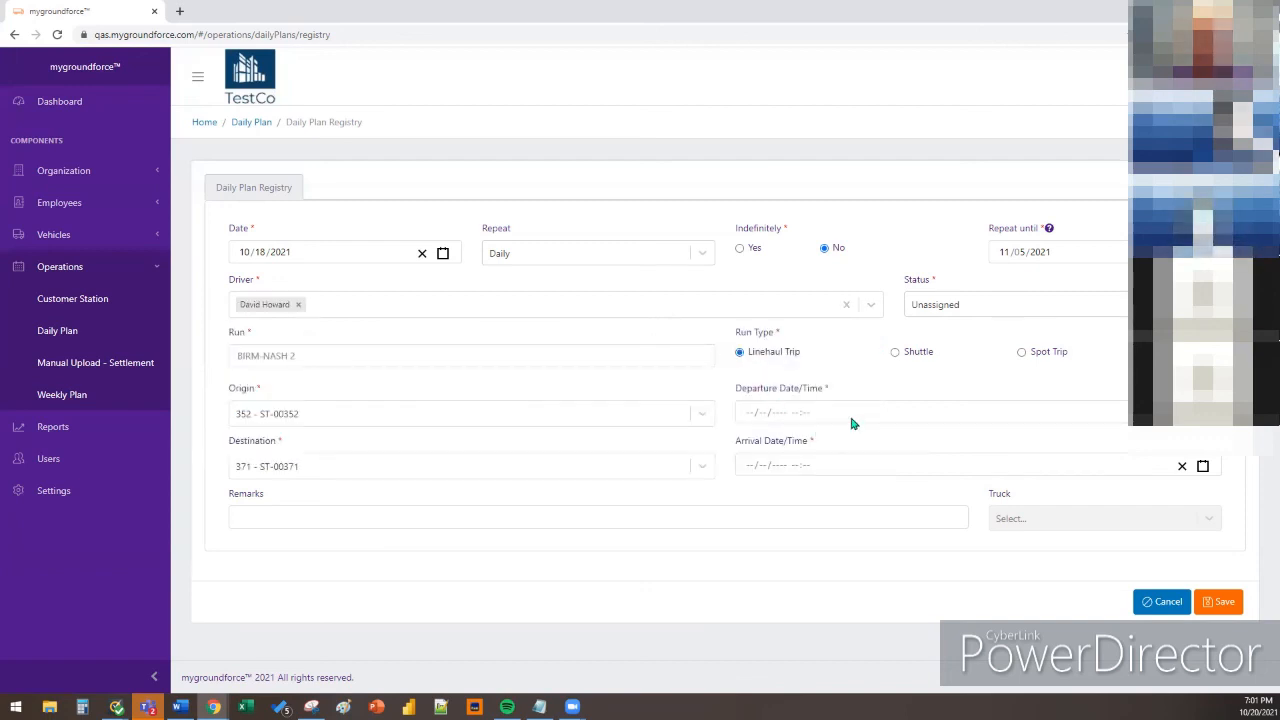
click(1162, 601)
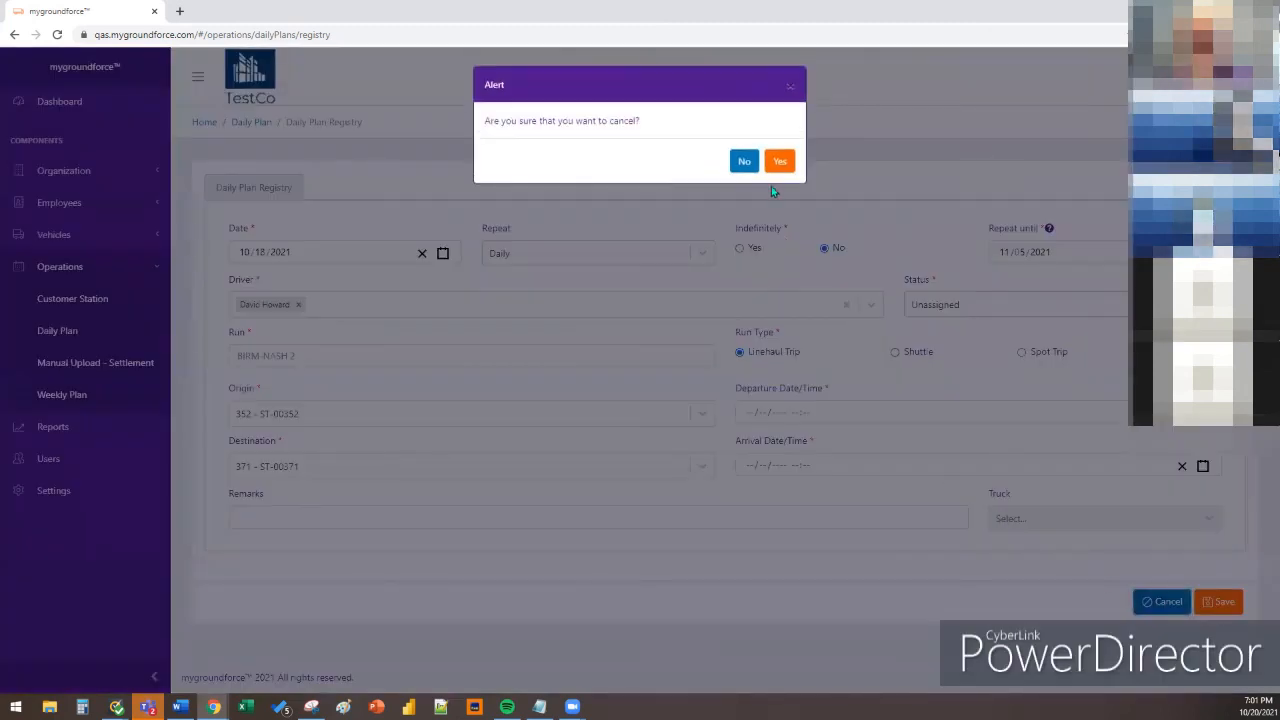
Discard the unsaved plan and list Daily Plan entries starting 10/18/2021
click(779, 162)
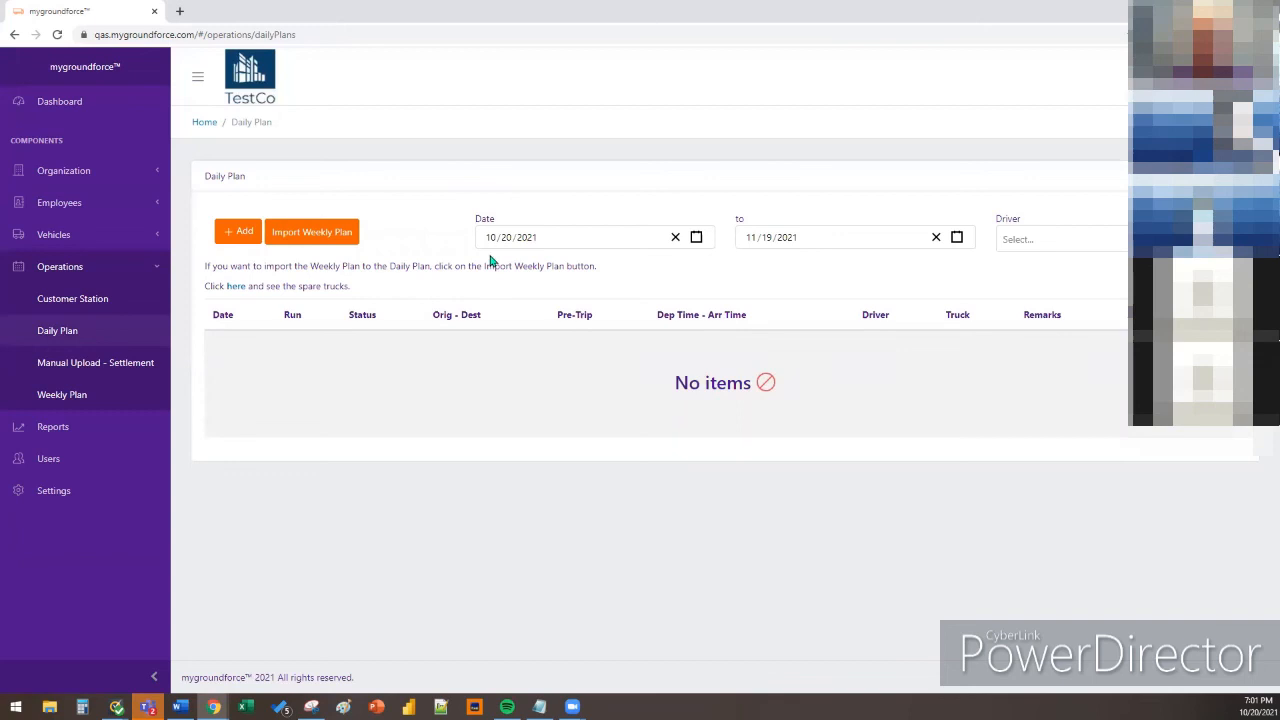
click(697, 240)
click(490, 385)
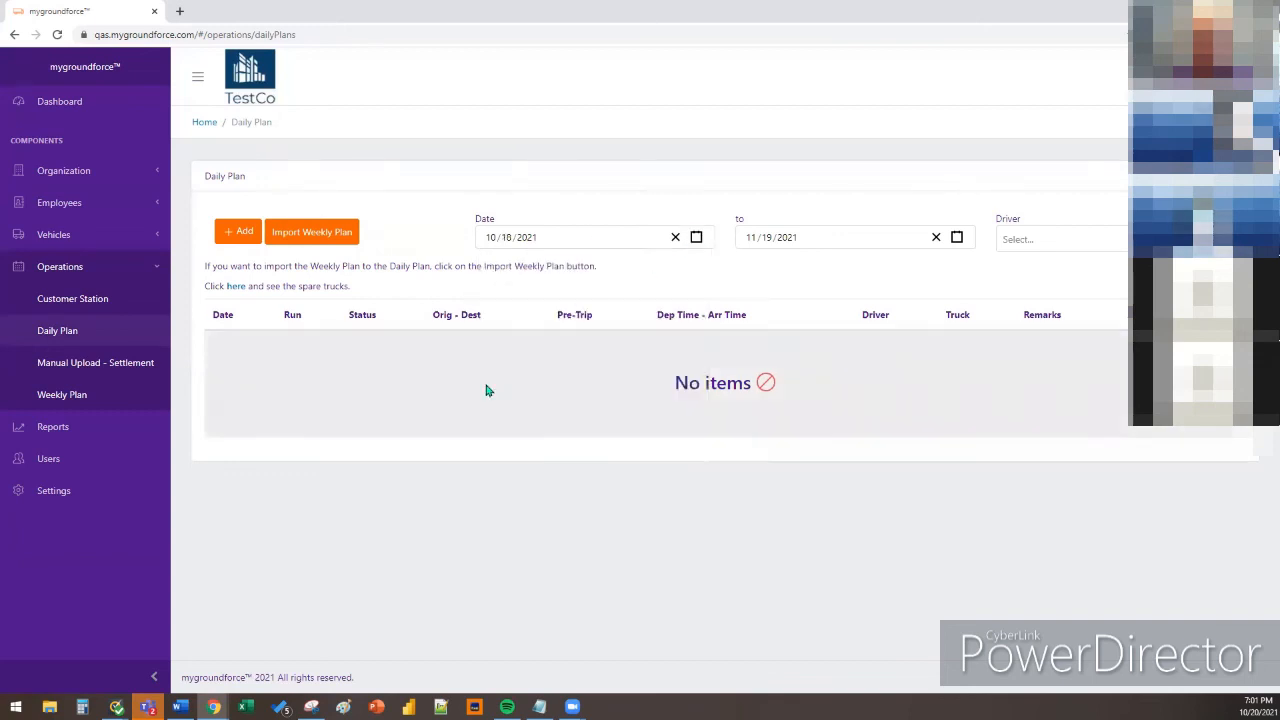
scroll(864, 268, down, 5)
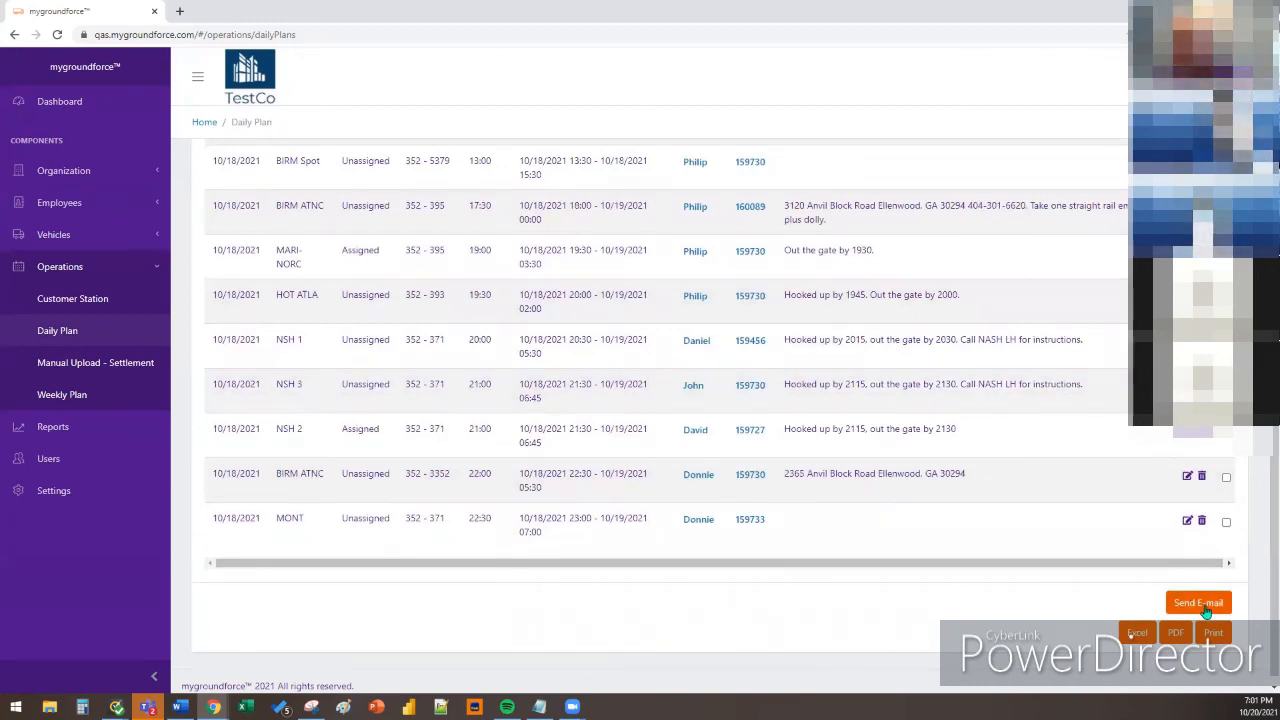
scroll(1187, 601, up, 3)
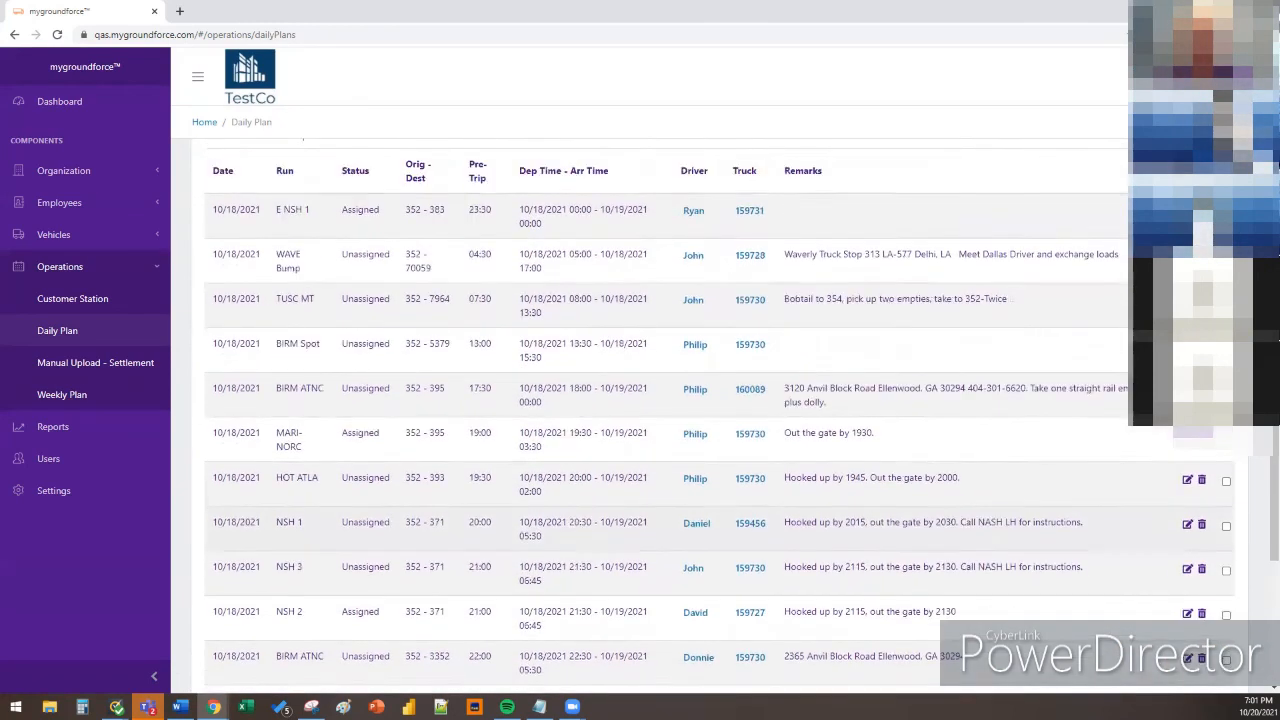
Select all daily plan rows and send them to the e-mail distribution list
click(1226, 190)
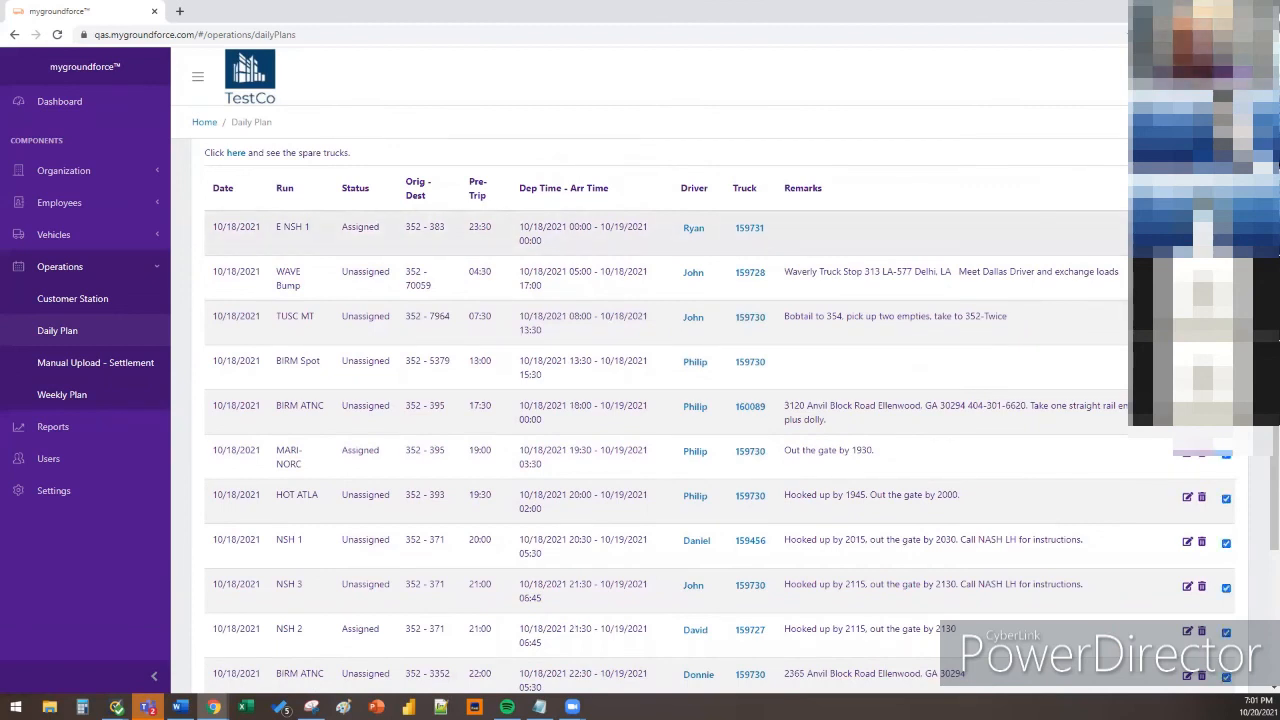
scroll(1131, 635, down, 3)
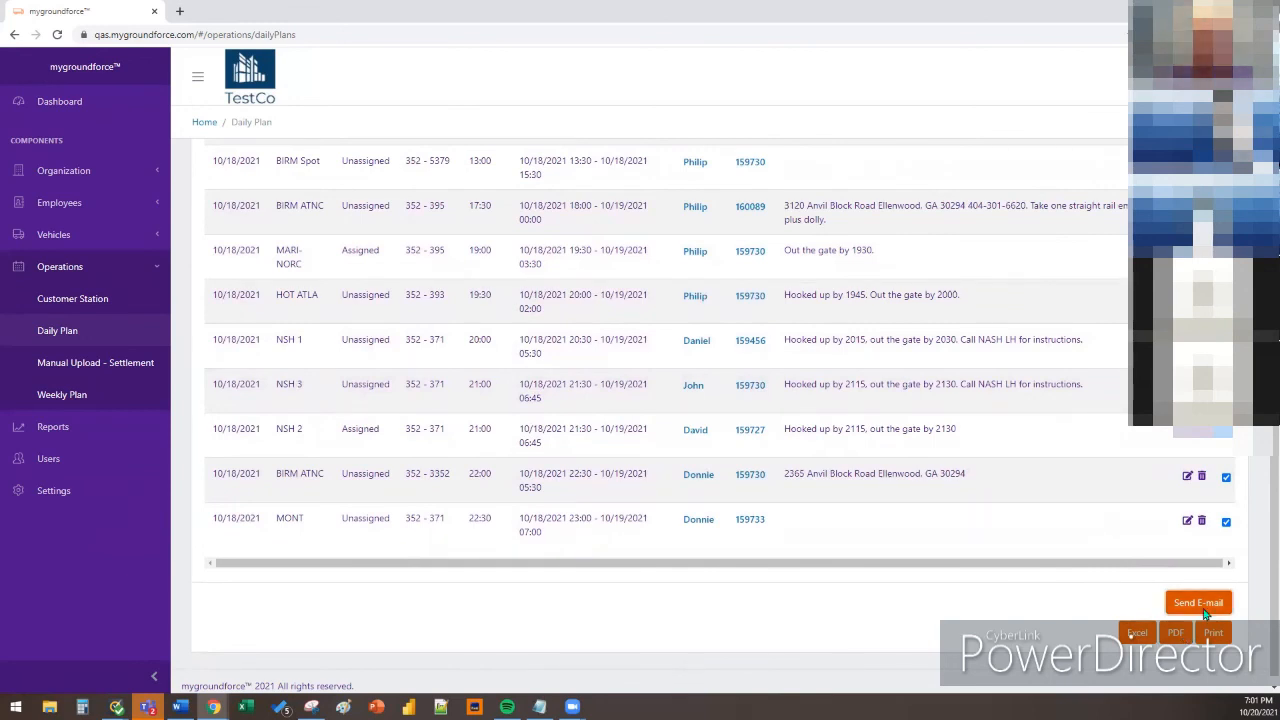
click(1203, 607)
drag(514, 120, 810, 121)
click(810, 121)
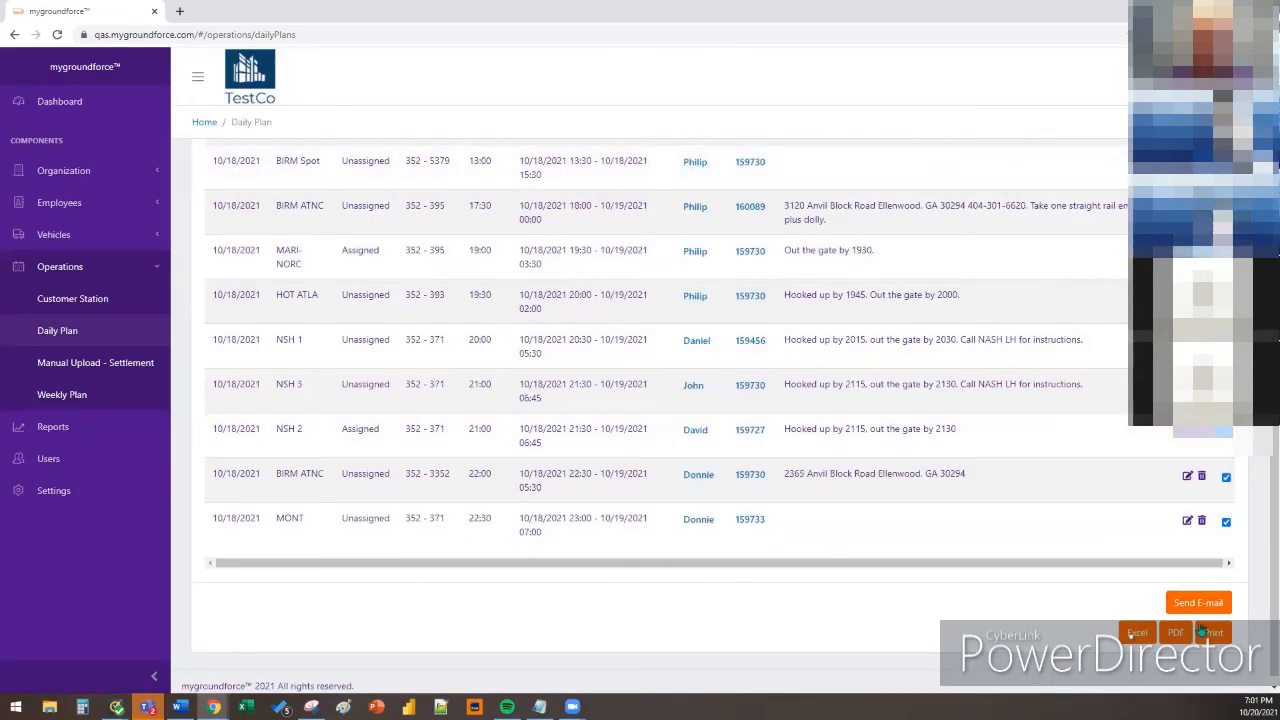
click(1196, 603)
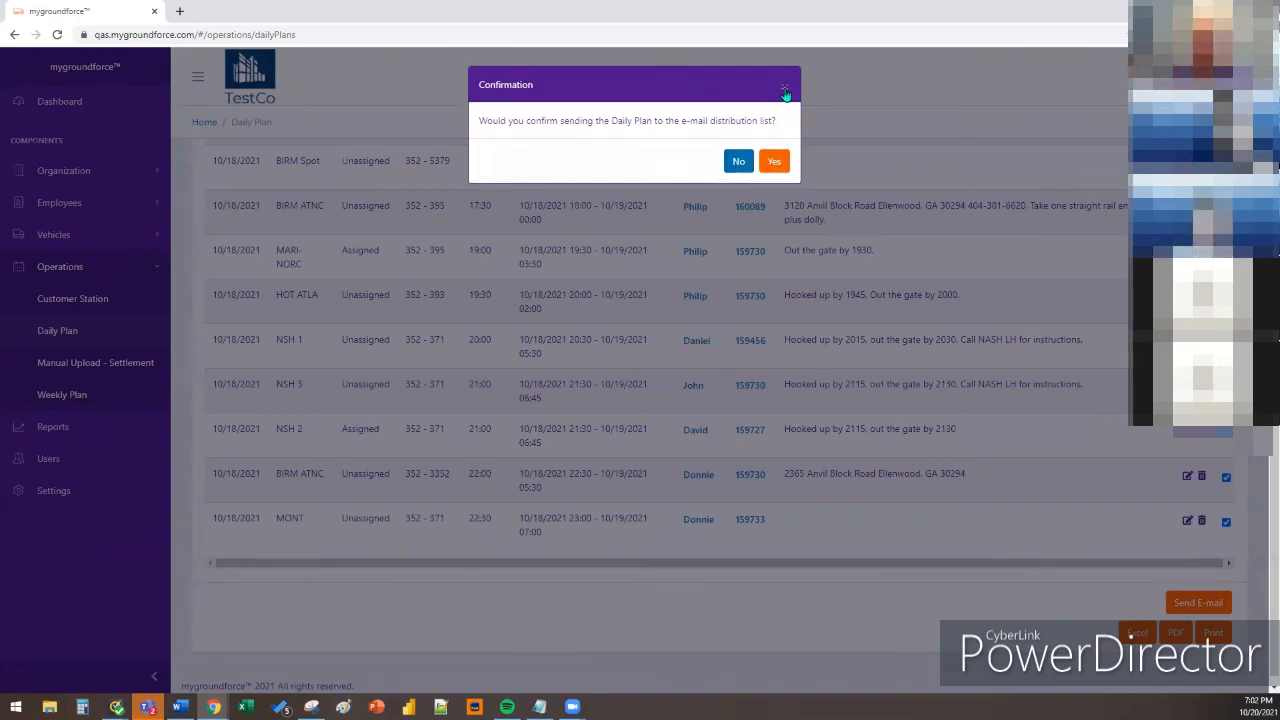
click(785, 88)
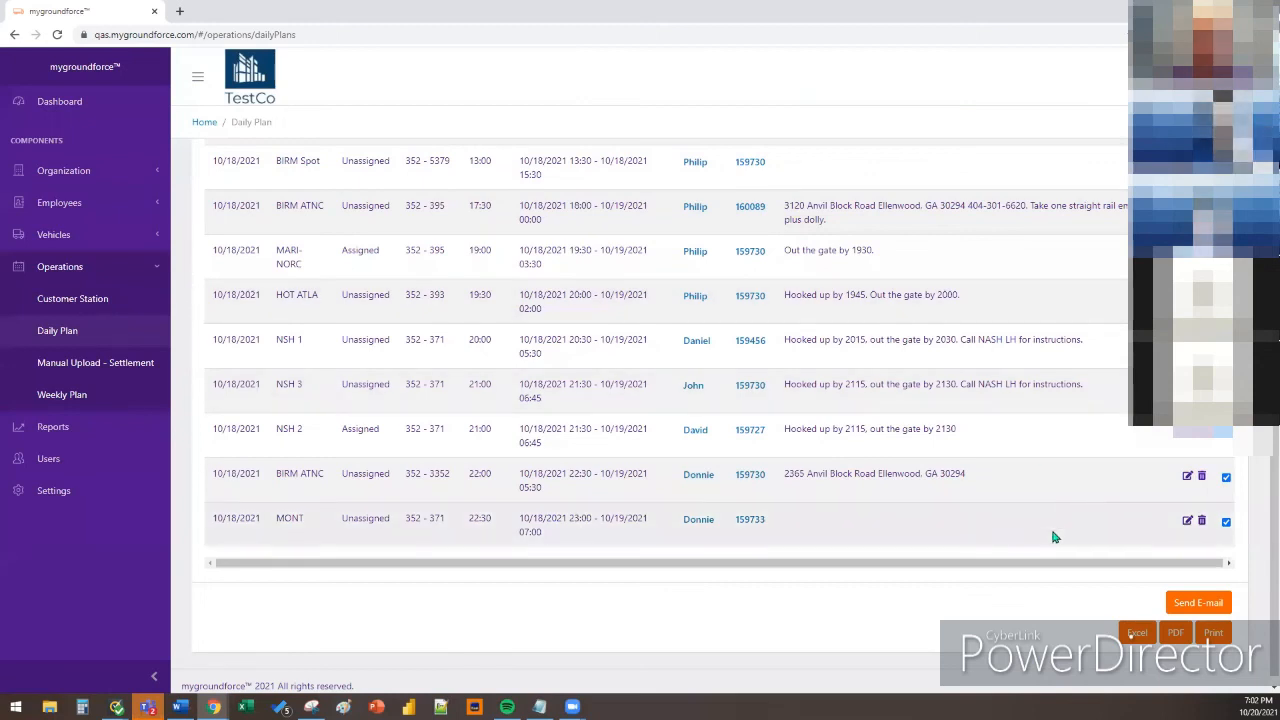